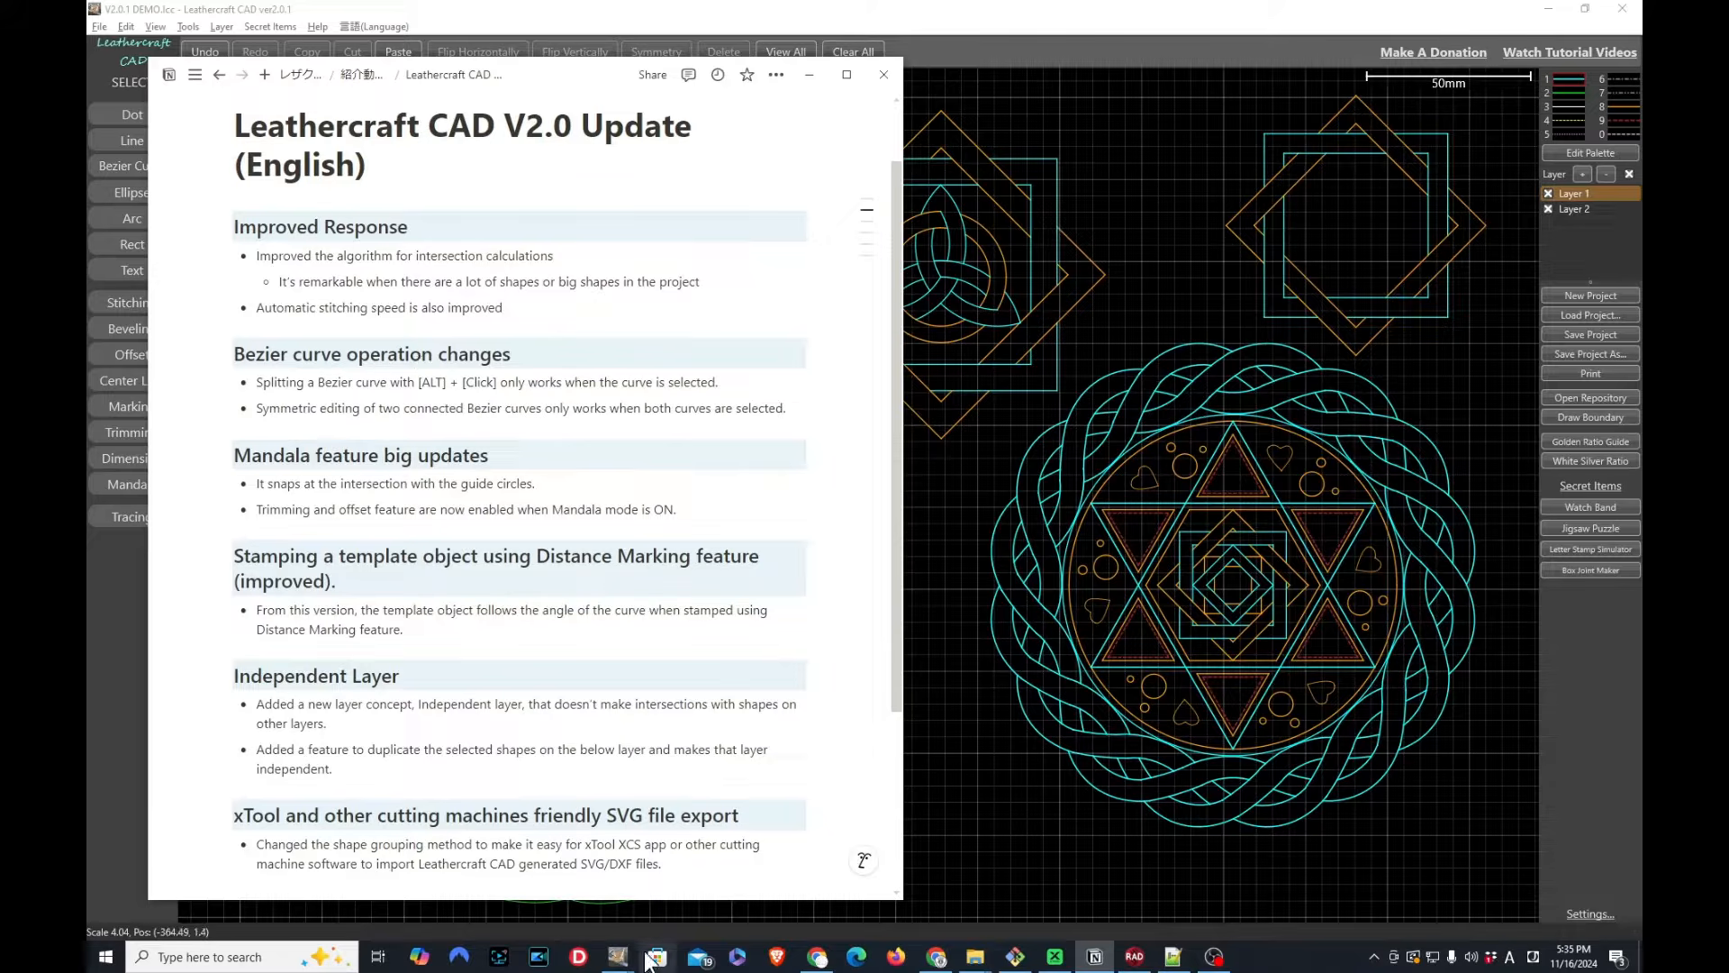
Switch to the leather magnet v1.2 project and maximize its window
mouse_move(616, 962)
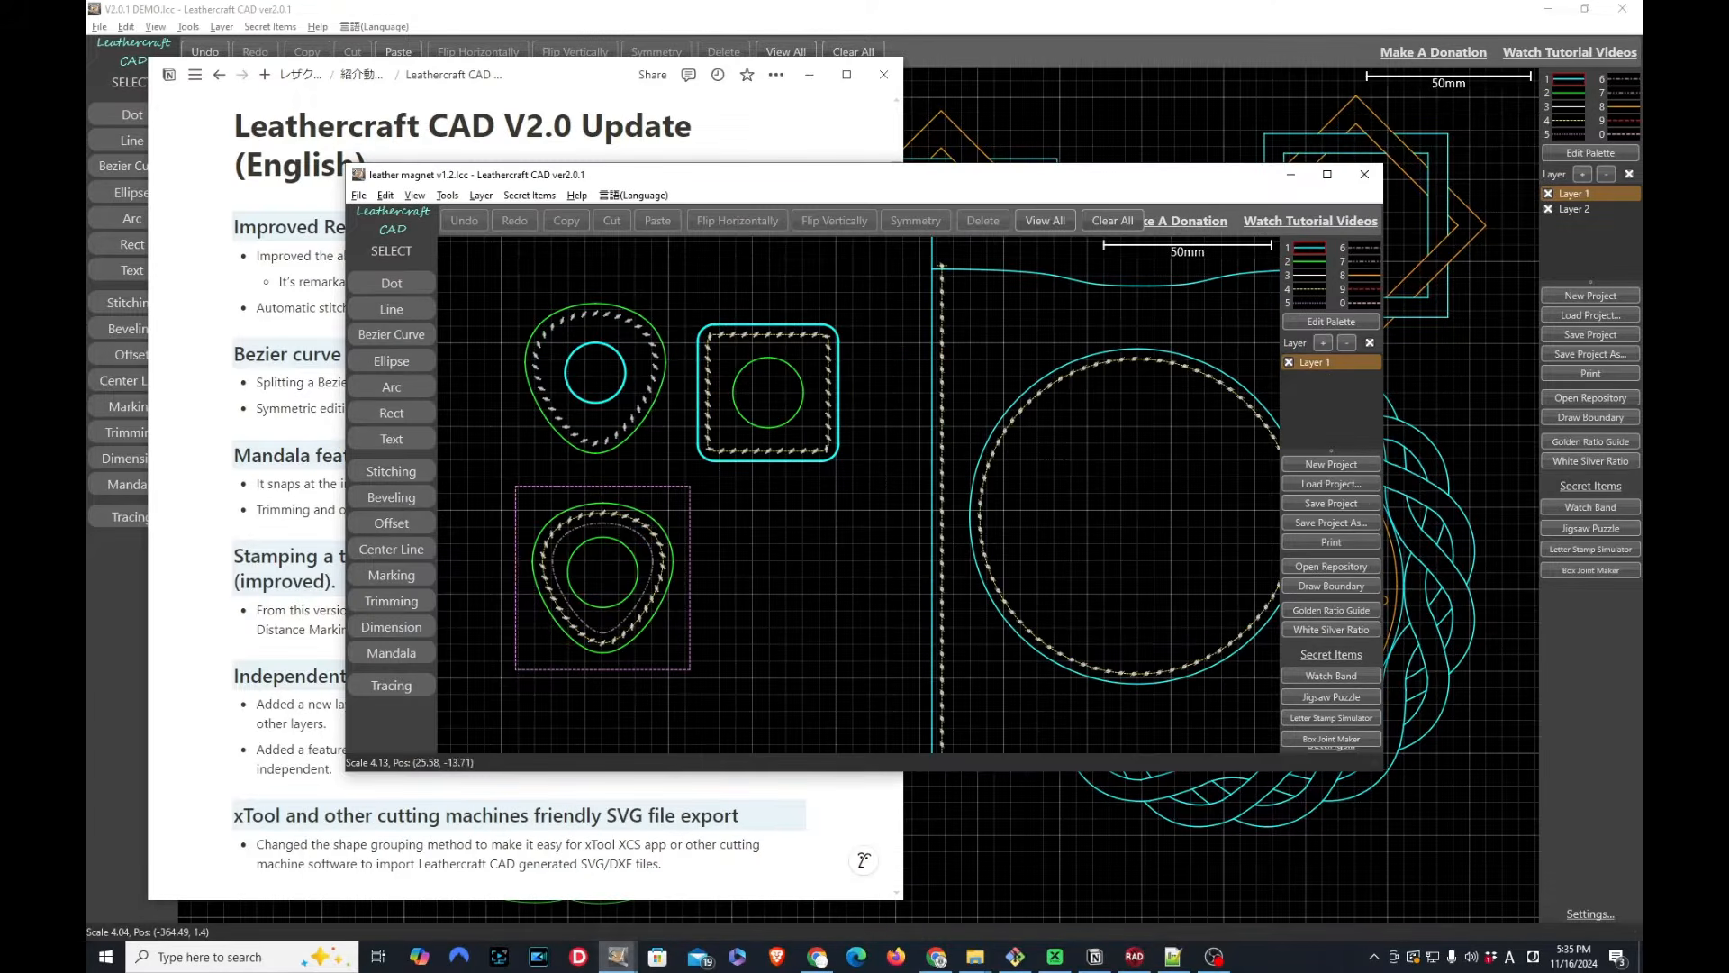
left_click(834, 878)
left_click(1326, 174)
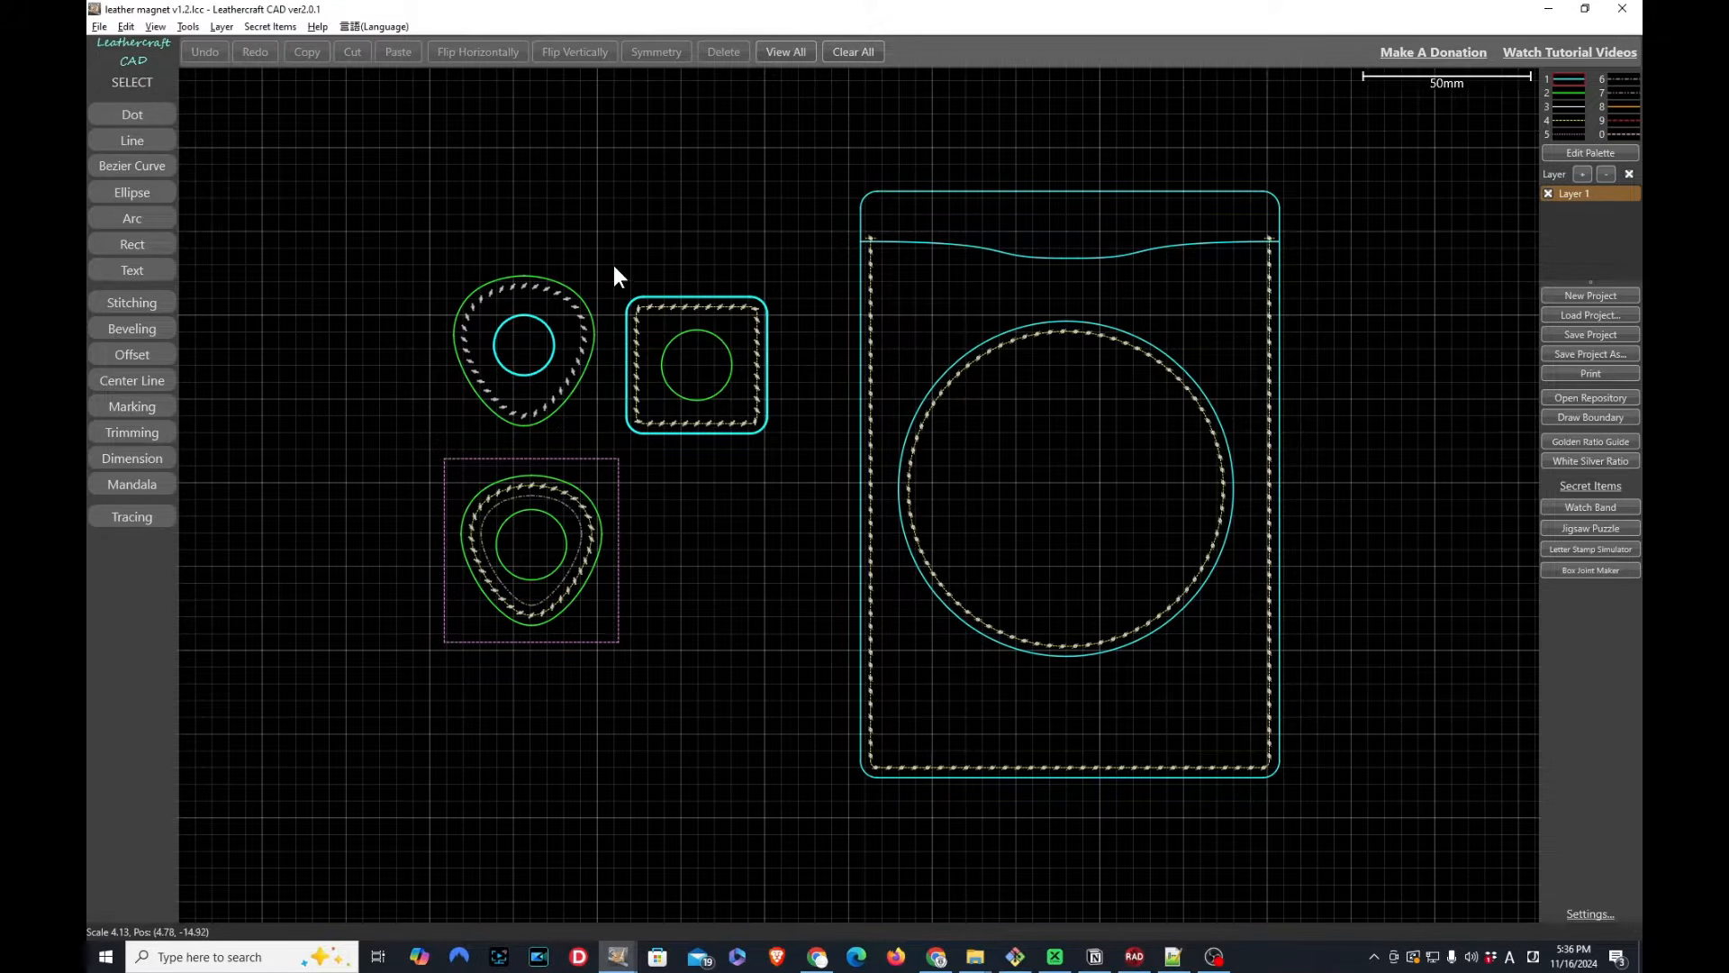
Move the stitched rounded square and the whole pocket pattern with the large circle slightly up and to the left
left_click_drag(613, 265, 819, 311)
left_click_drag(825, 397, 761, 270)
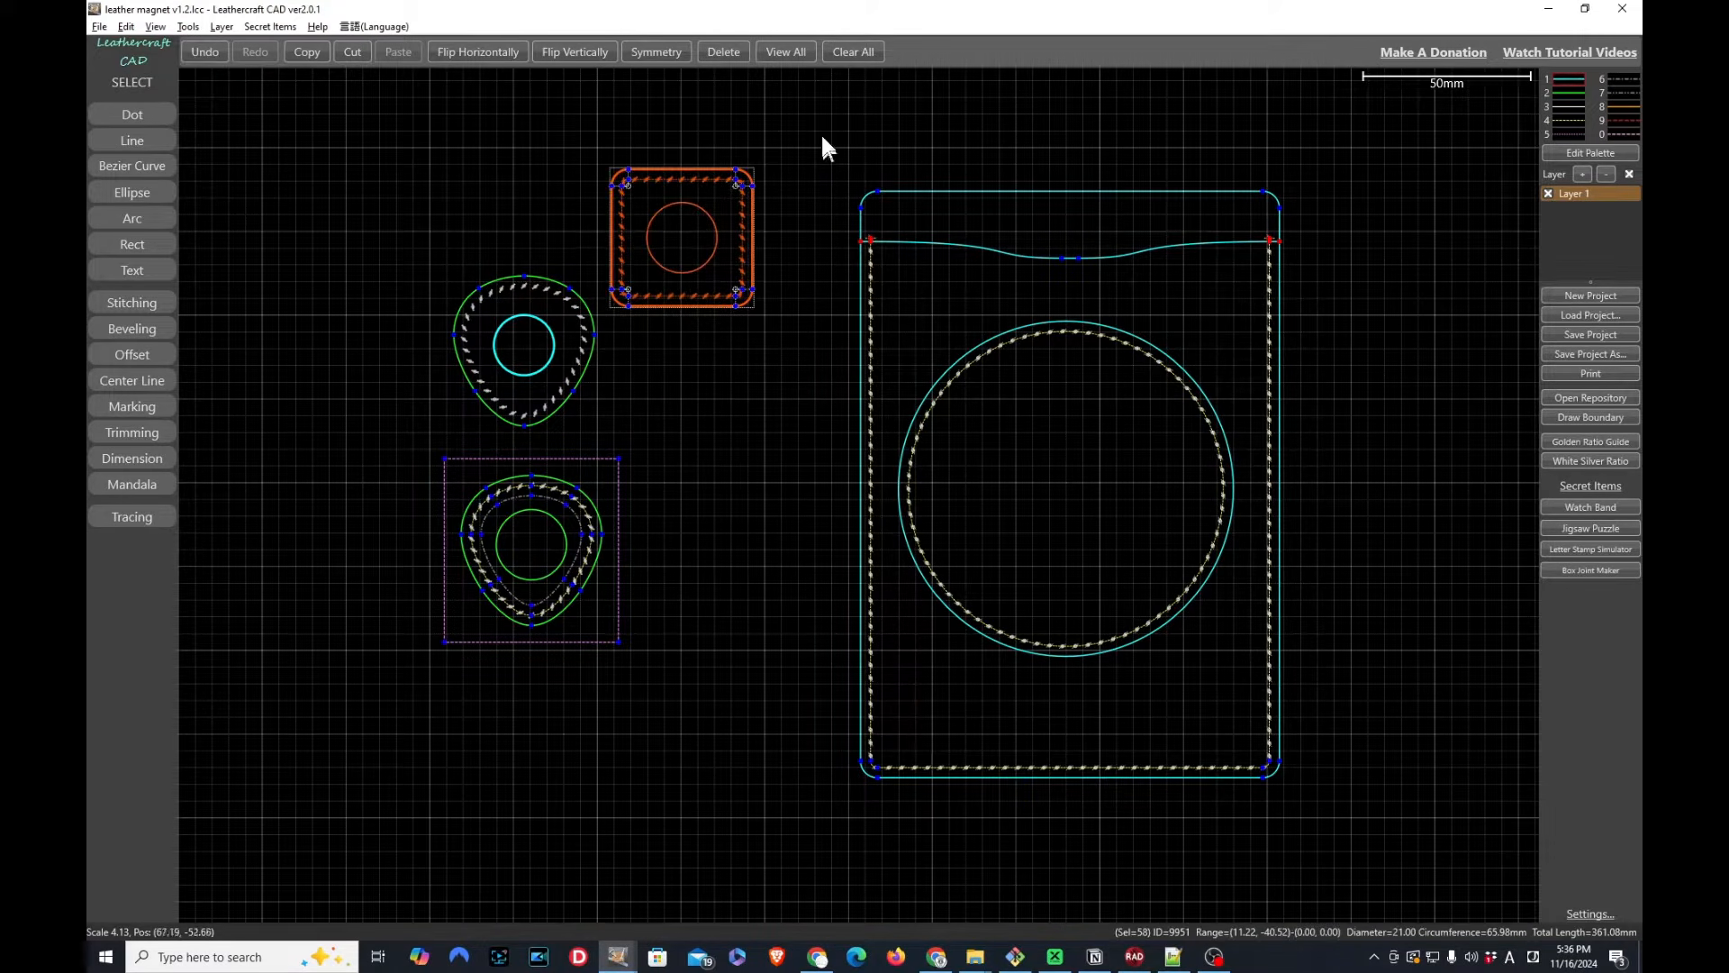
left_click_drag(821, 135, 1350, 842)
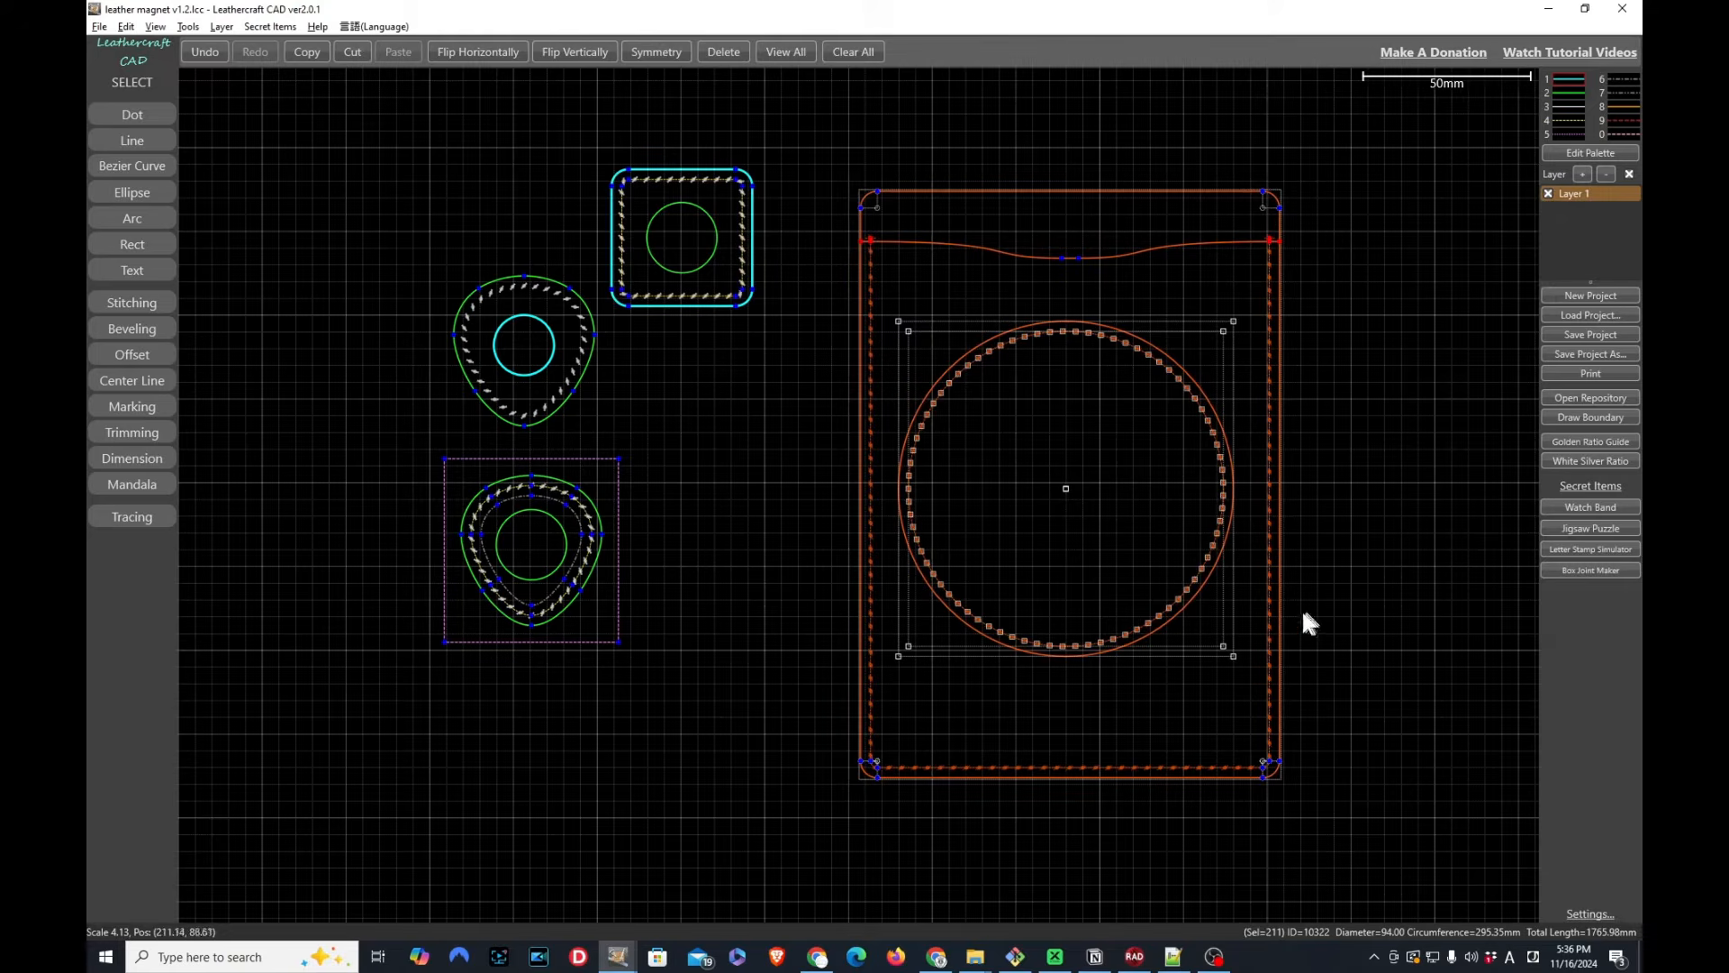
left_click_drag(1282, 664, 1259, 590)
Switch to the Original_Horse_Shoe_Coin_Case_70mm_v7.1 project, select the uppermost 2.5 mm strip pattern and nudge it slightly
left_click(618, 956)
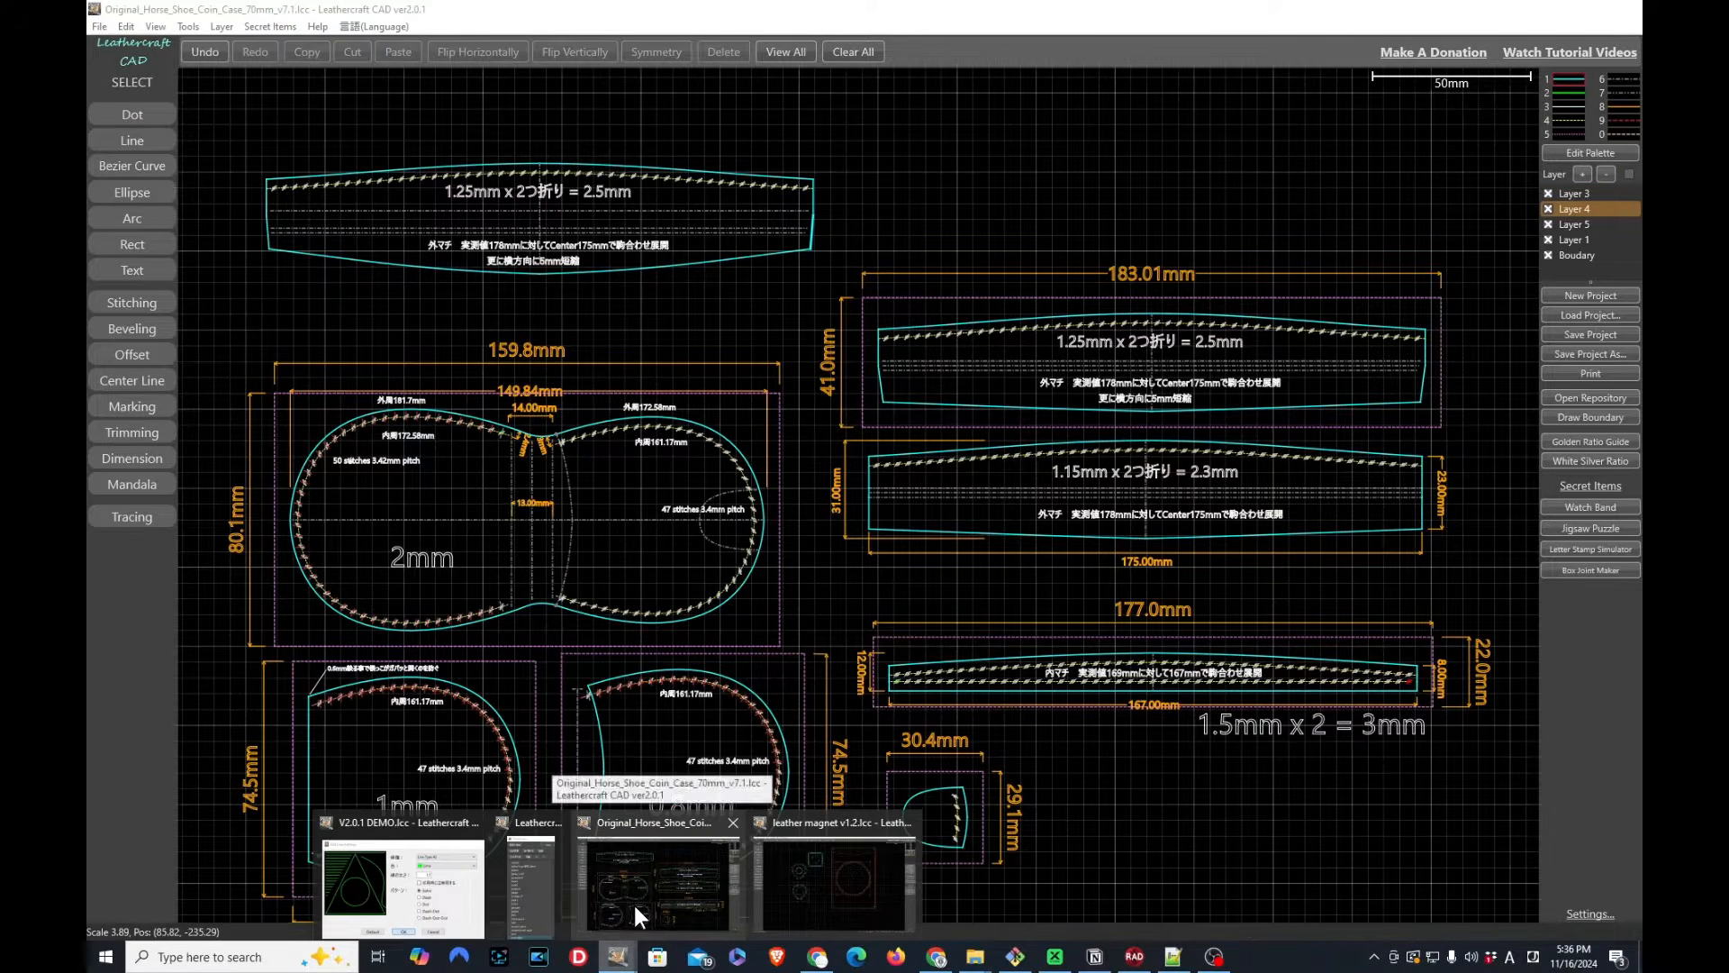
left_click(634, 902)
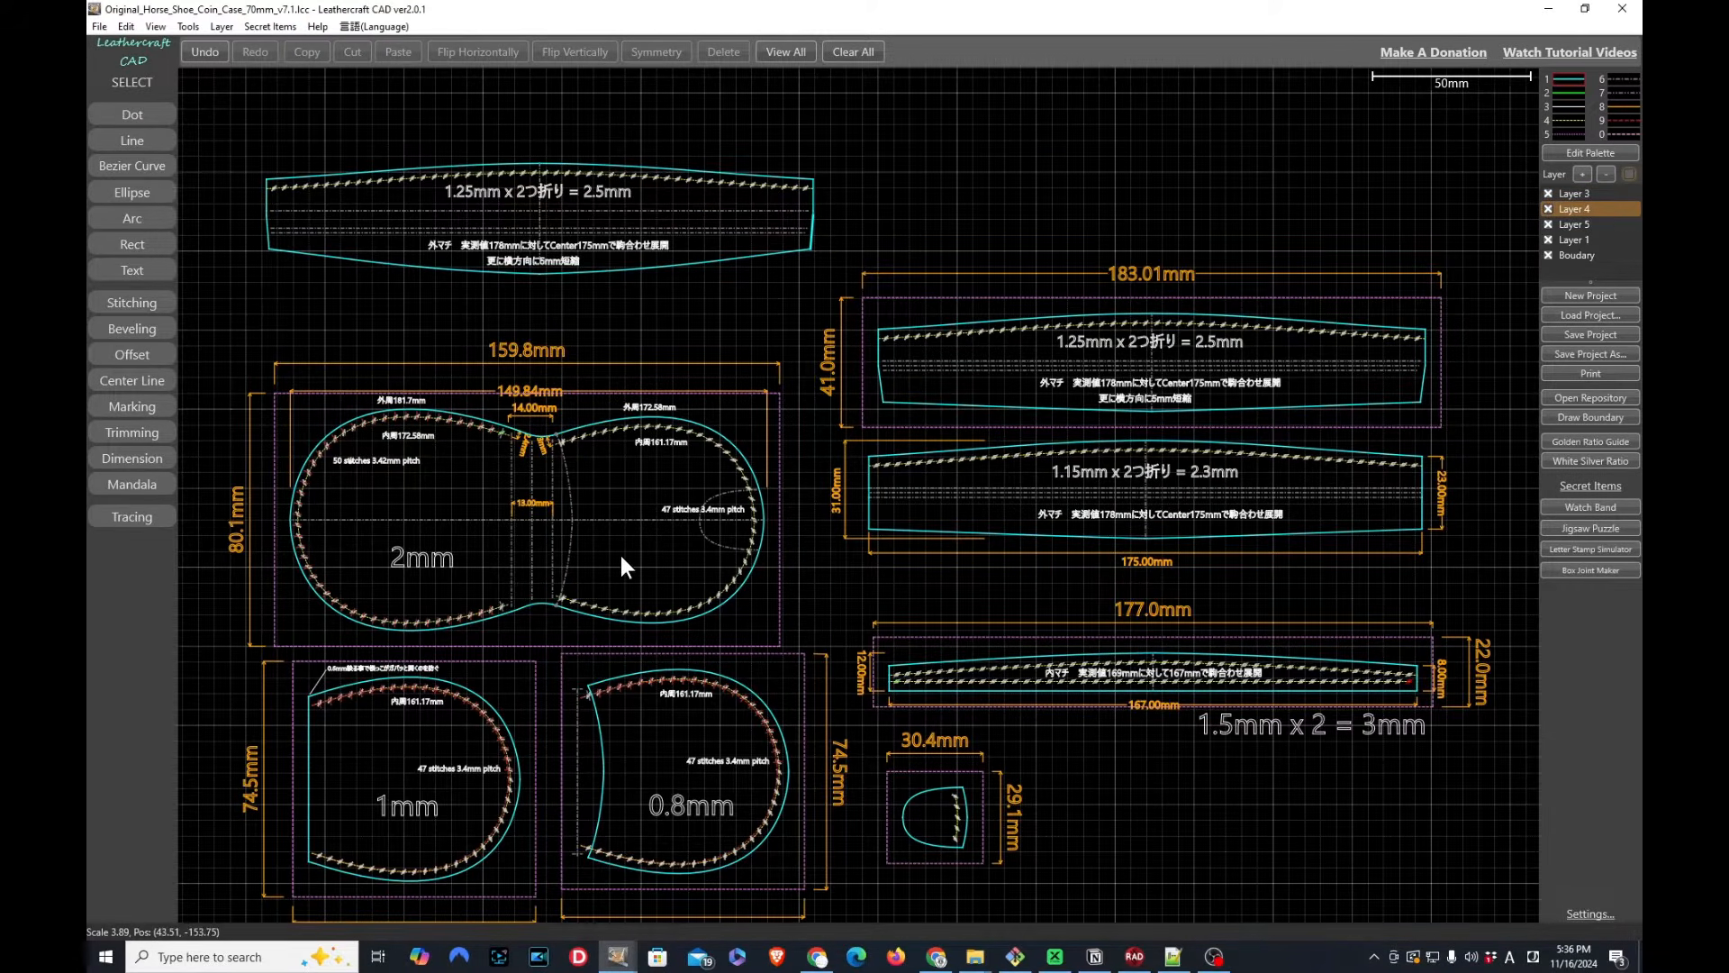
scroll(620, 558, "up", 4)
scroll(620, 559, "down", 2)
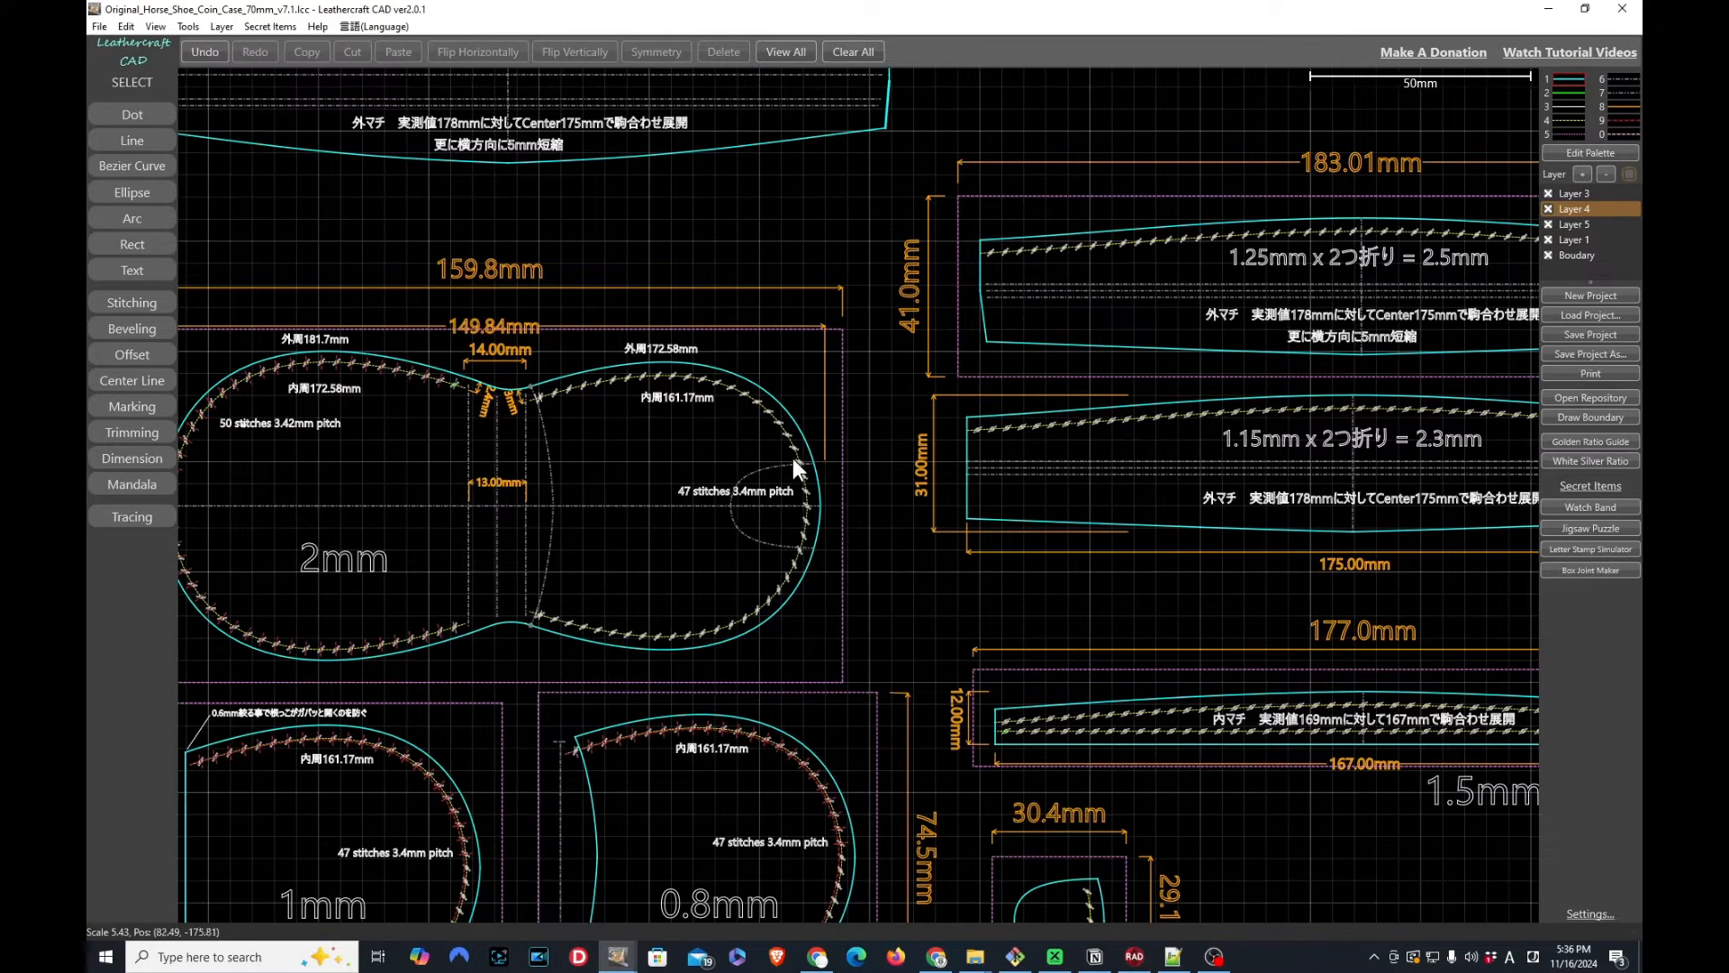
middle_click_drag(859, 472, 954, 646)
left_click(854, 322)
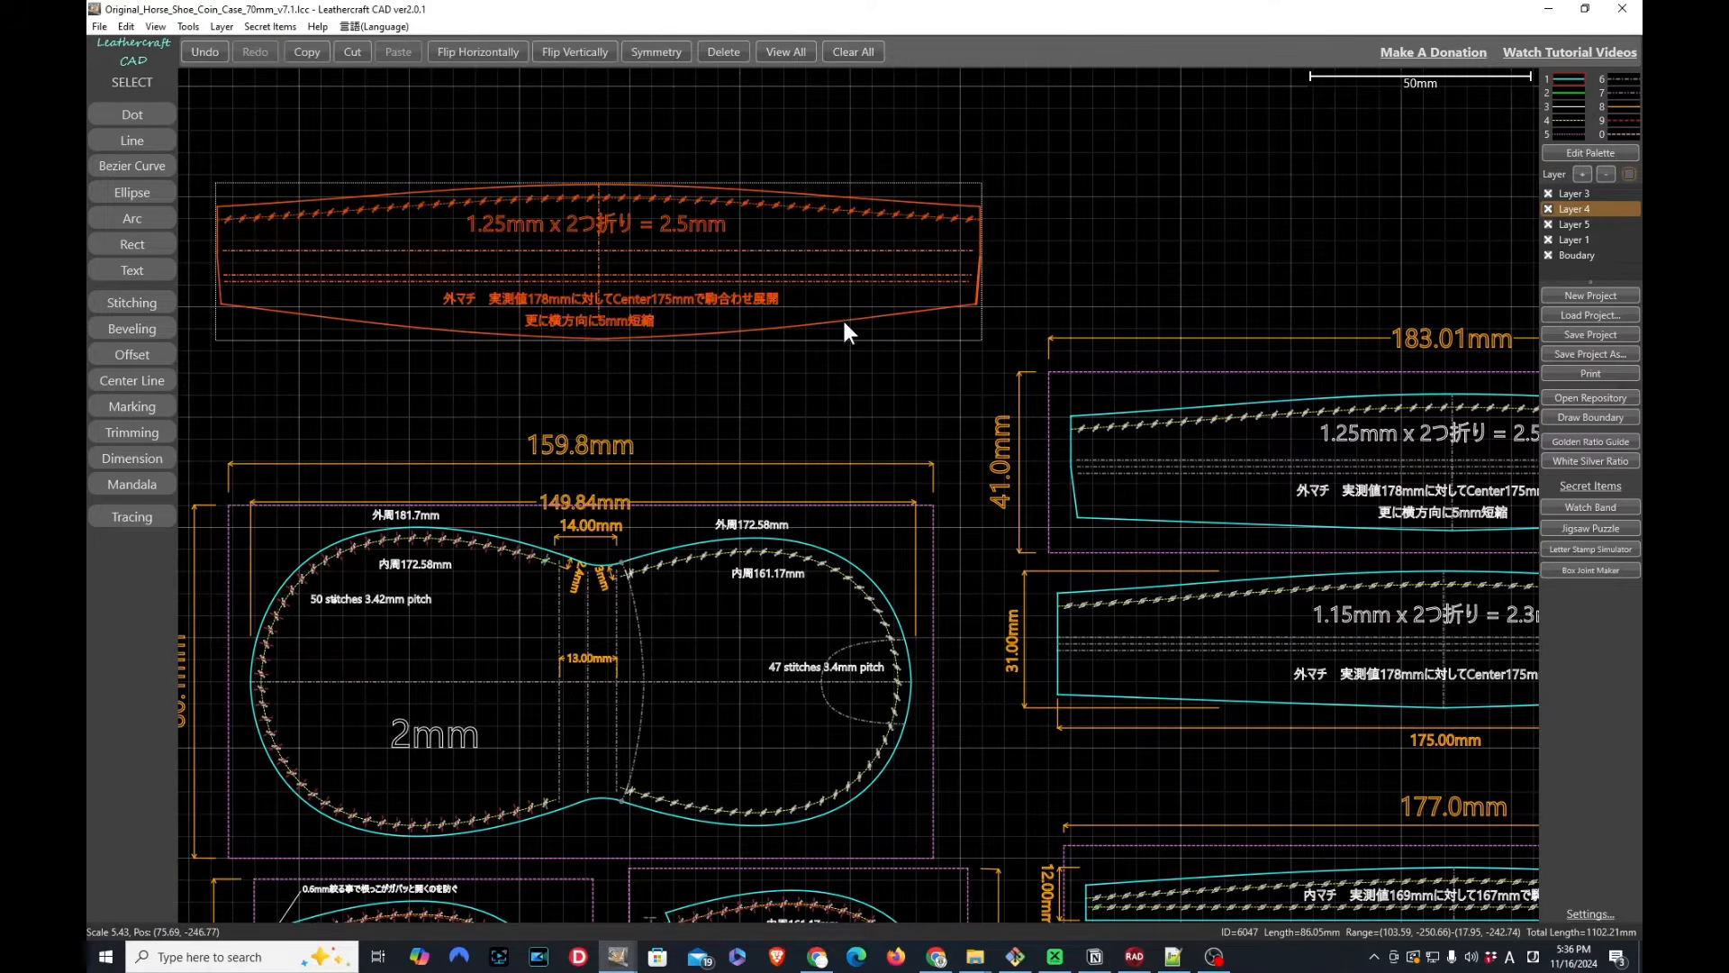
mouse_move(841, 317)
left_mouse_down()
mouse_move(969, 312)
mouse_move(1035, 283)
mouse_move(962, 242)
mouse_move(846, 251)
mouse_move(900, 337)
mouse_move(991, 337)
mouse_move(885, 259)
mouse_move(841, 321)
left_mouse_up()
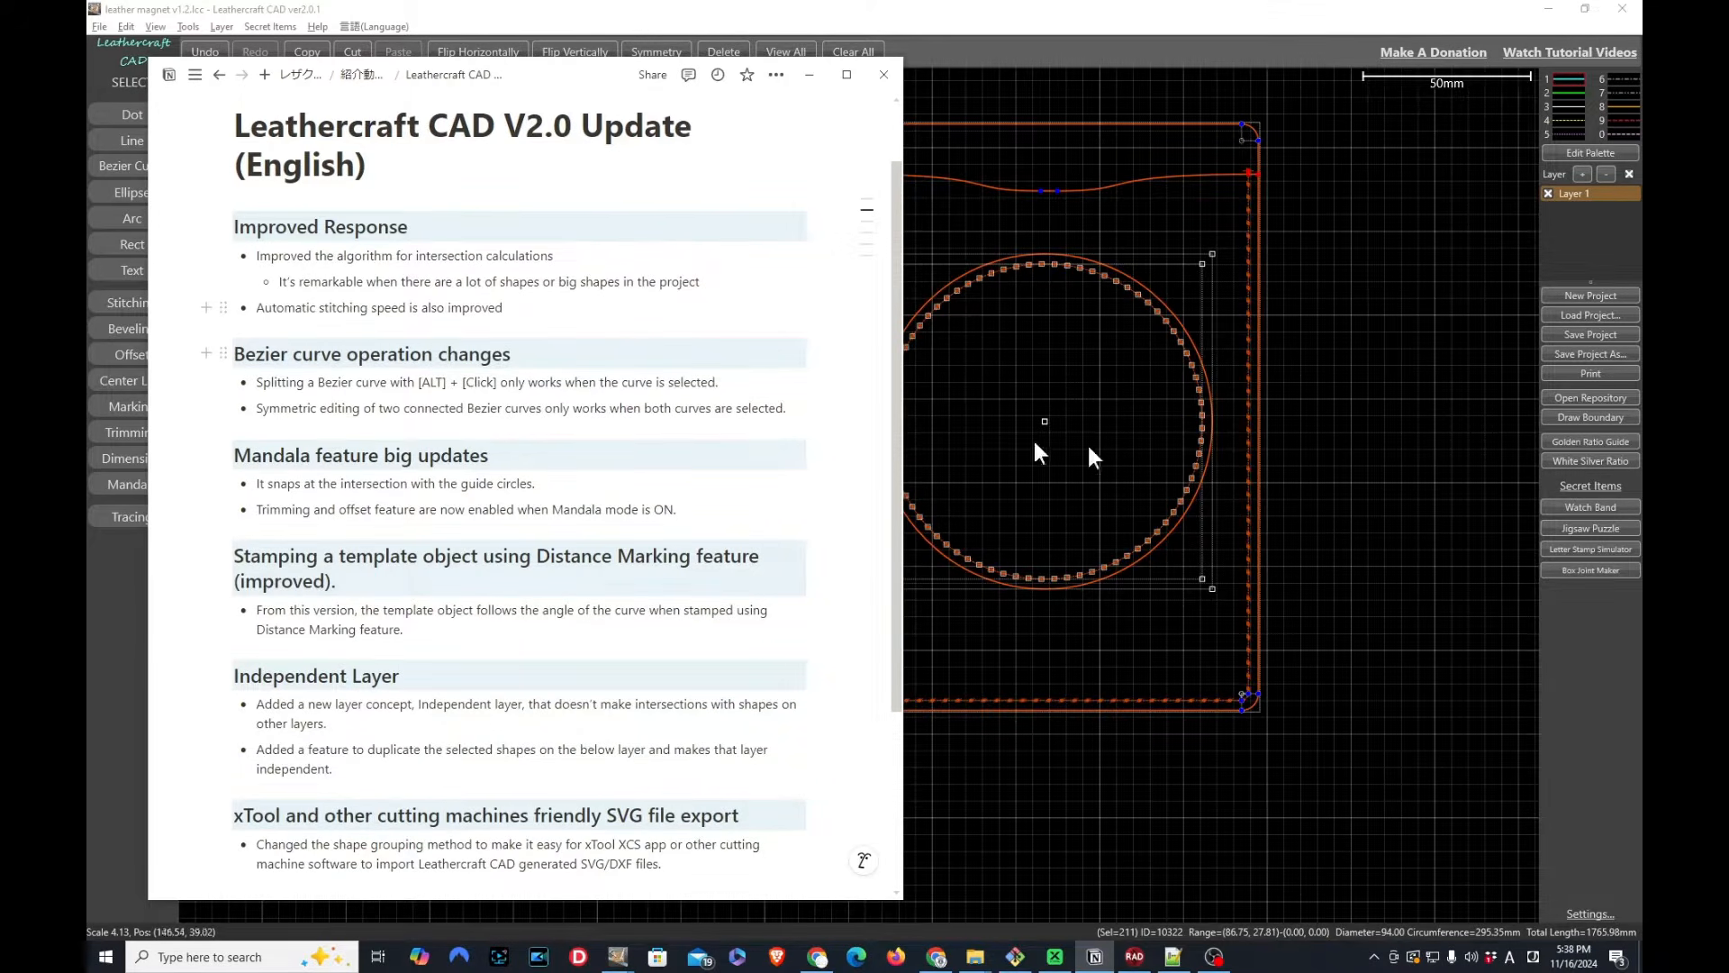
Return to the leather magnet v1.2 project and delete the stitching holes on the pocket pattern's inner circle
left_click(1343, 431)
scroll(1133, 330, "up", 3)
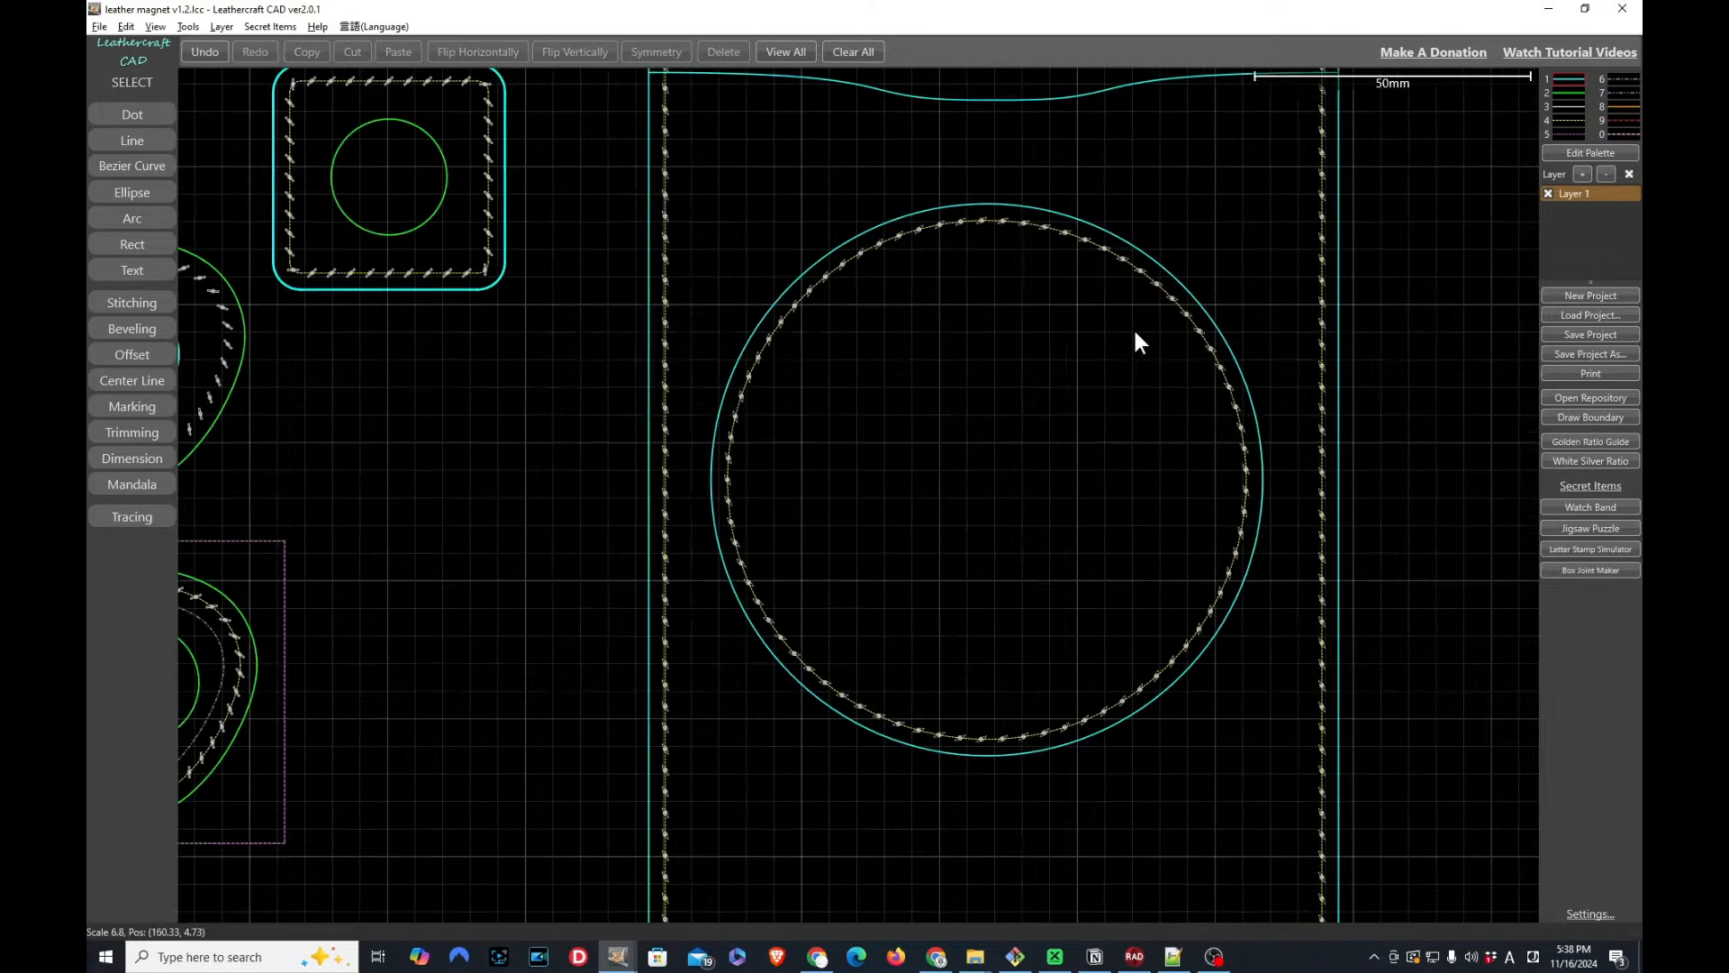
left_click(1126, 262)
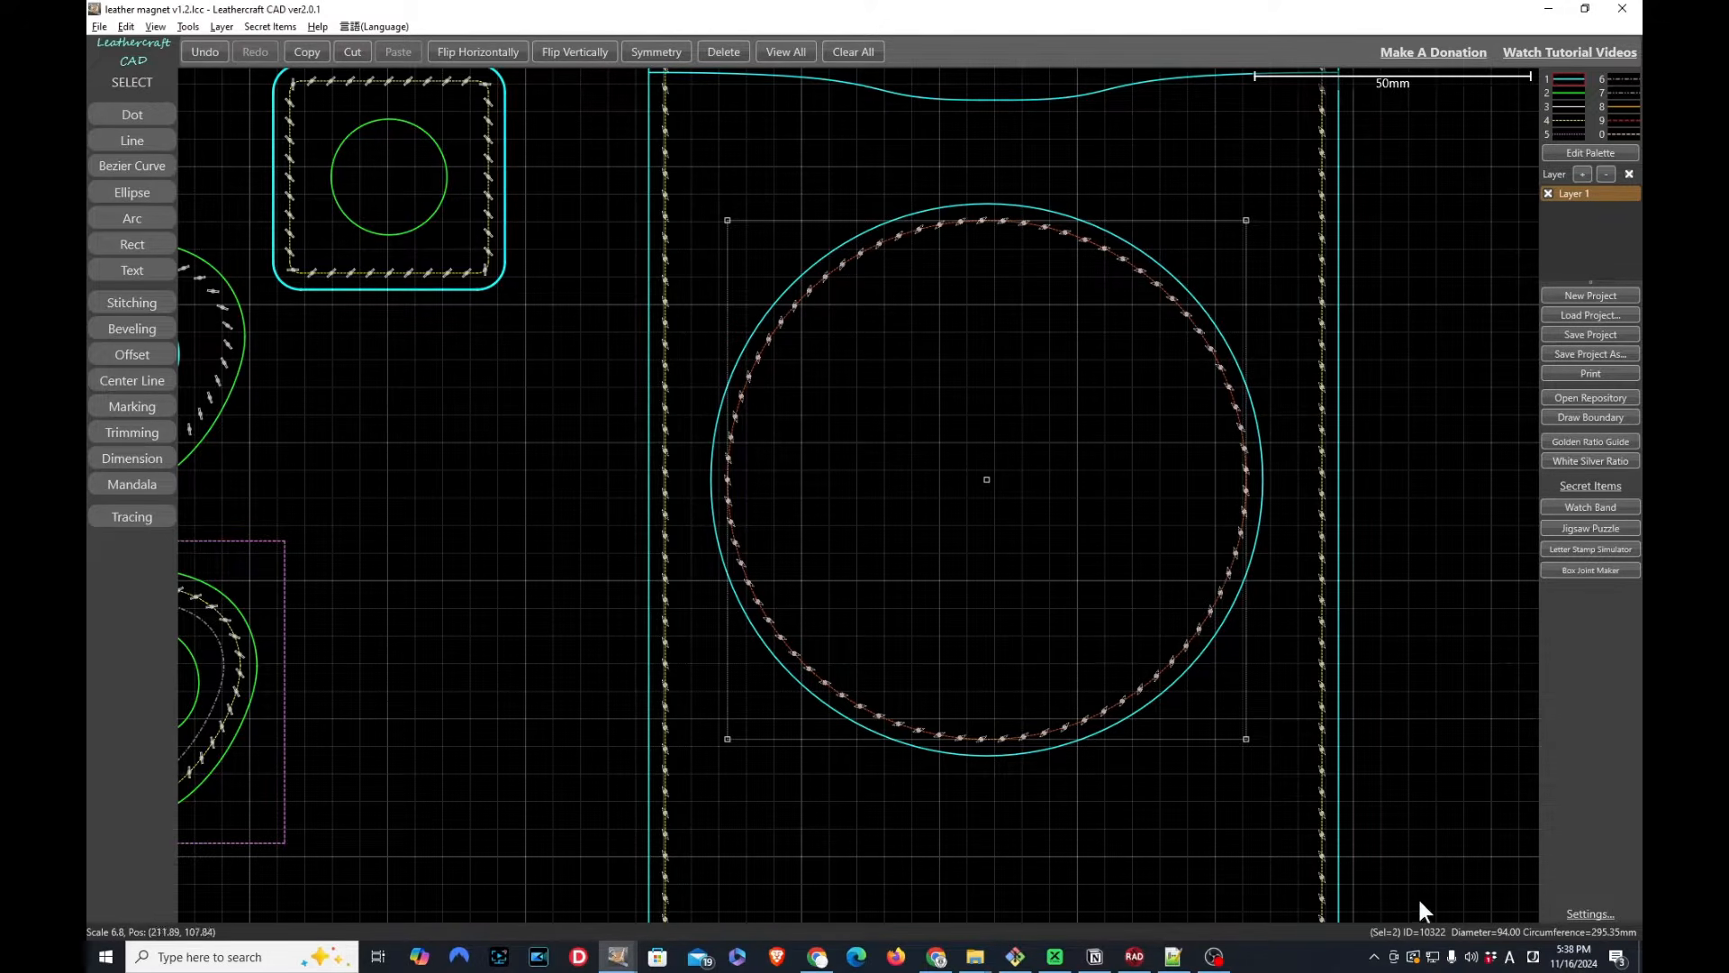
right_click(1115, 257)
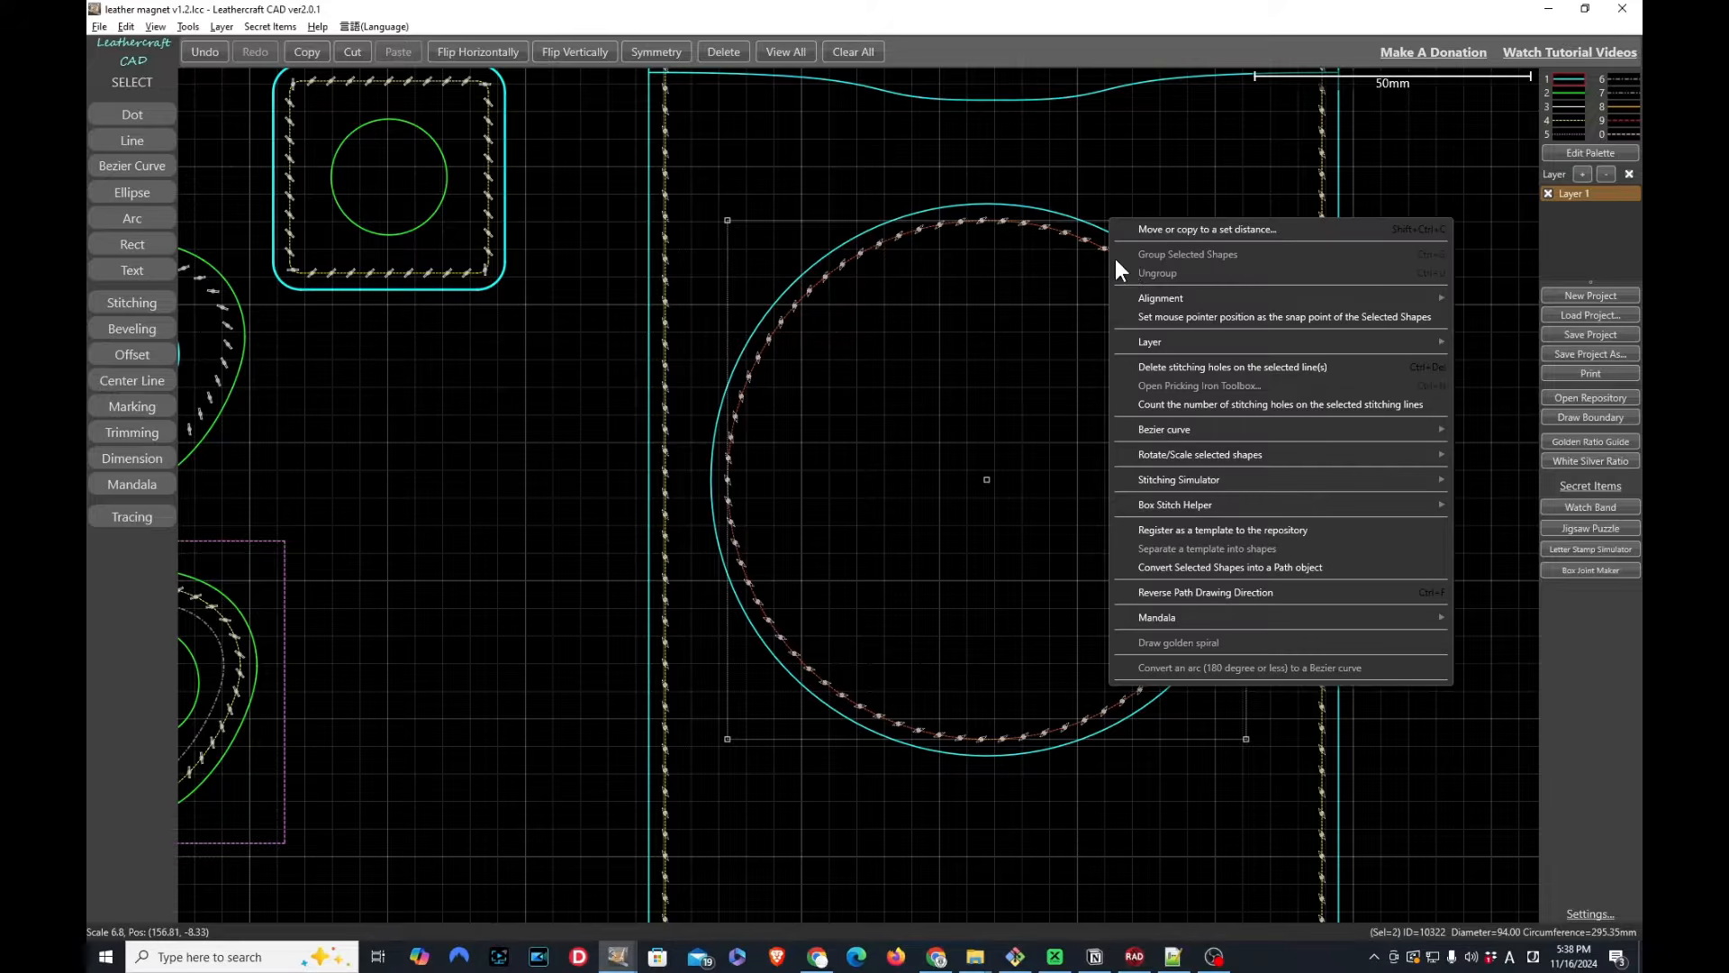
left_click(1170, 366)
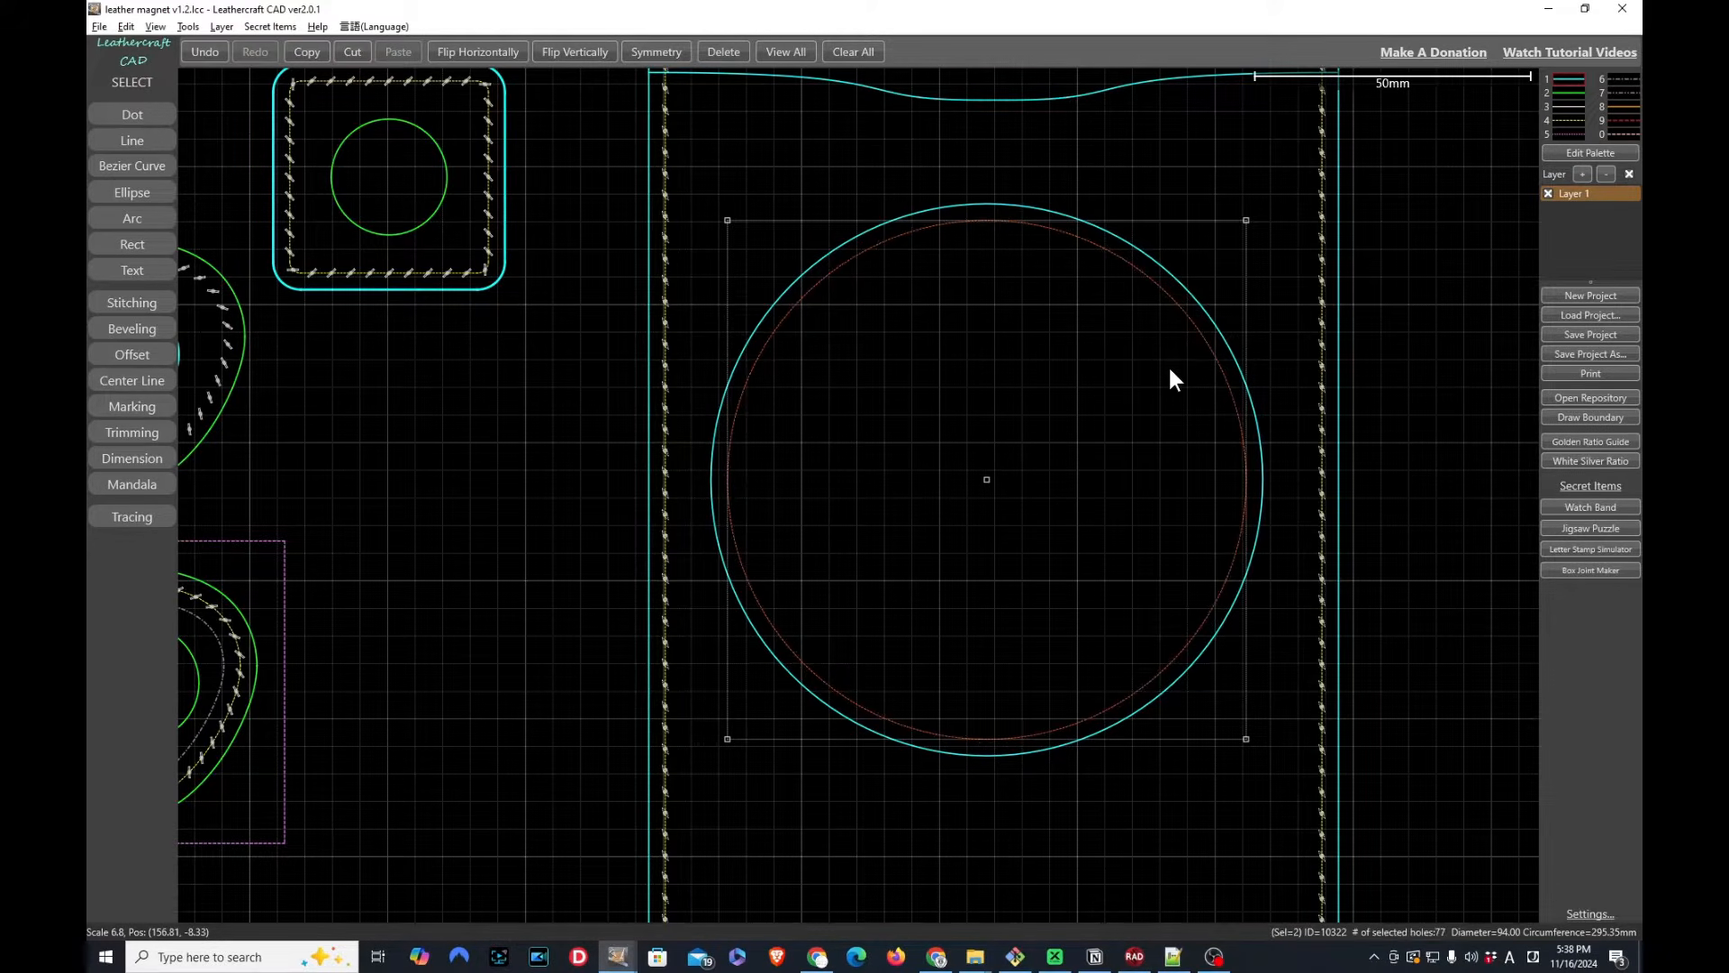
Automatically punch stitching holes around the inner circle with the Diamond 3.85mm(1) pricking iron in Auto Pitch mode
left_click(108, 300)
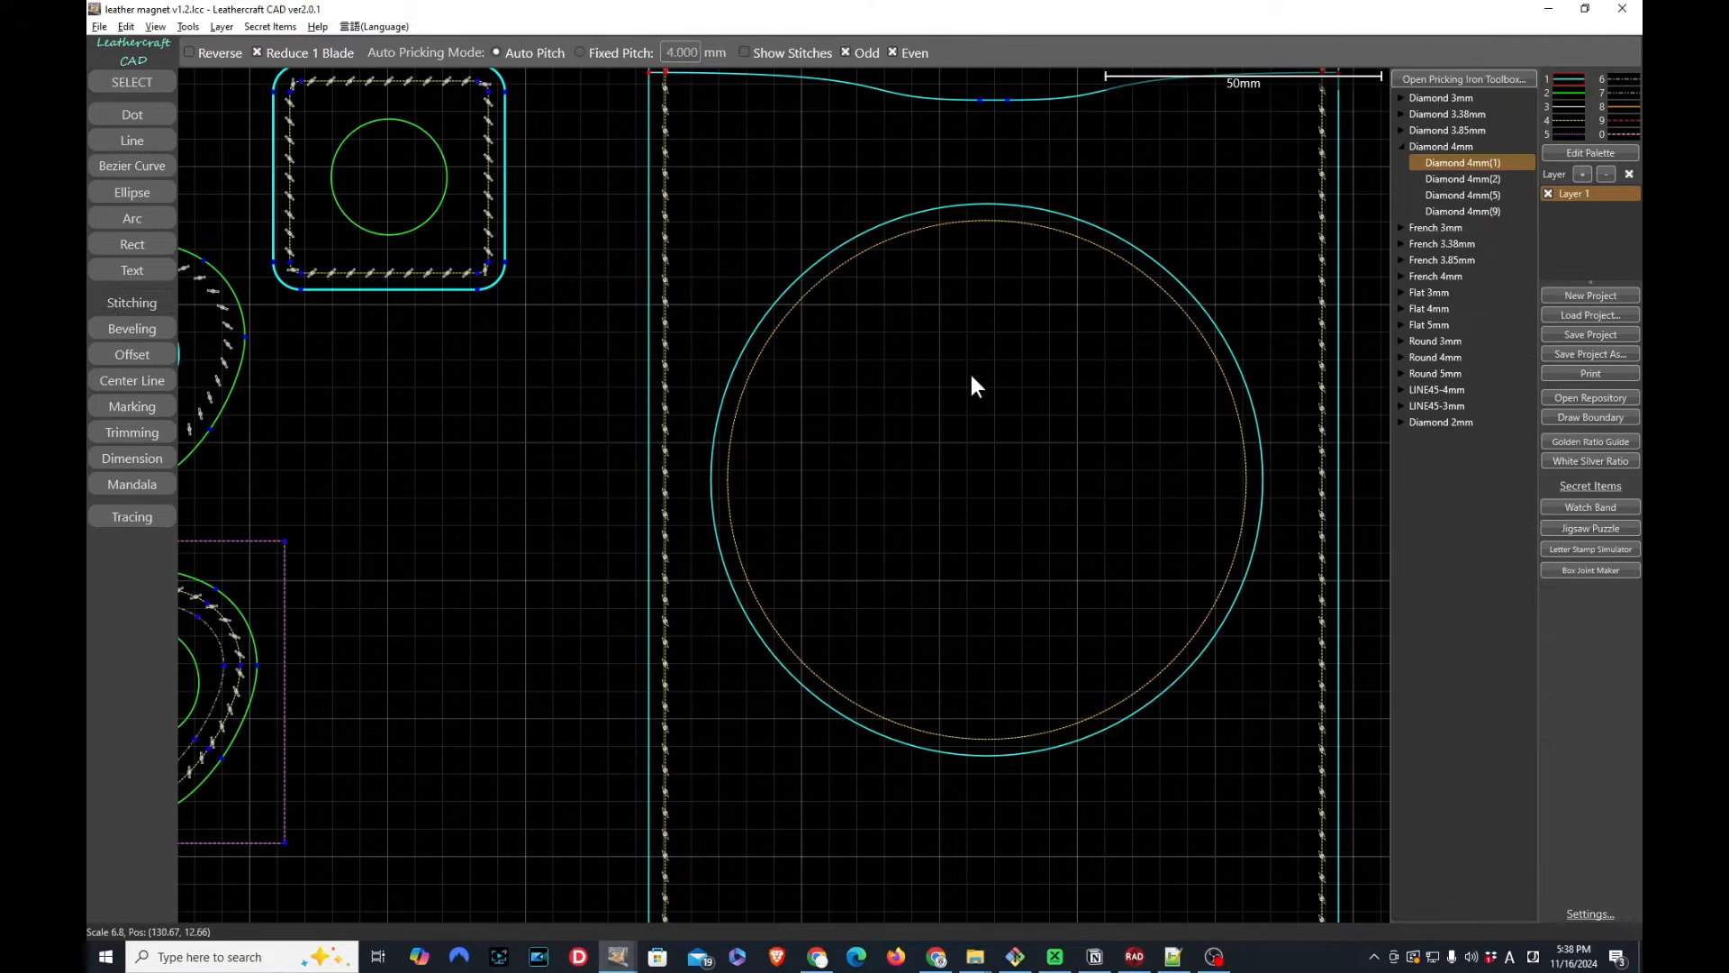
left_click(1472, 131)
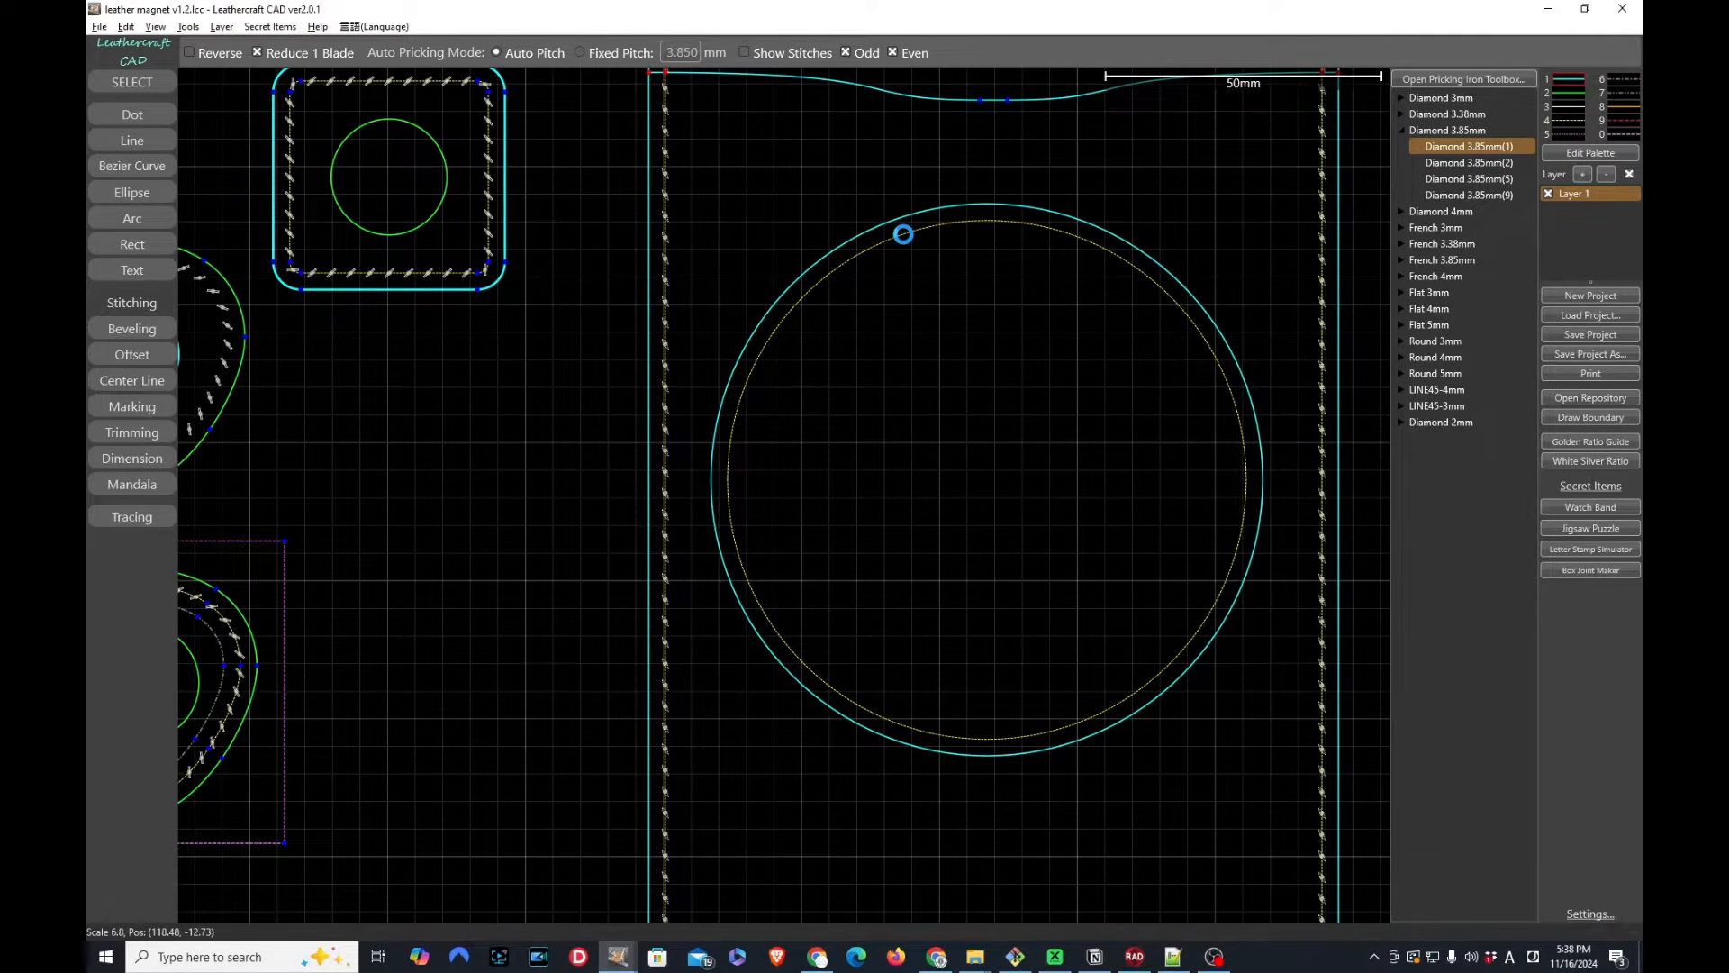
left_click(903, 234)
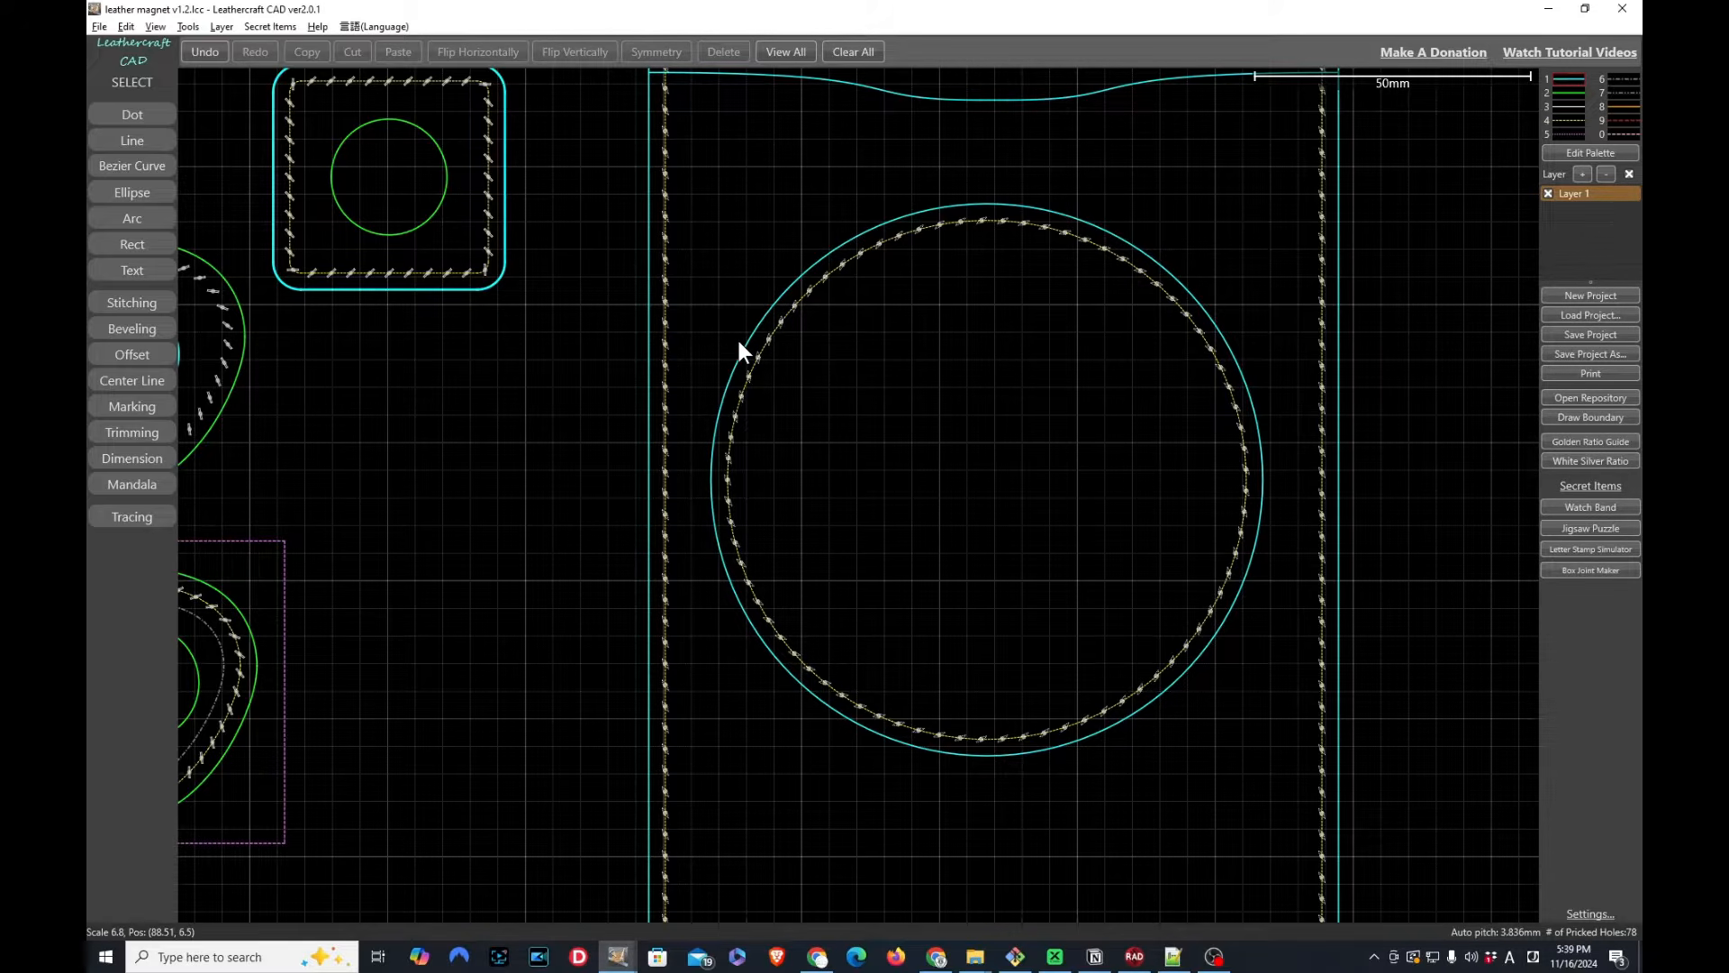
Consult the Leathercraft CAD V2.0 Update notes and return to the leather magnet v1.2 project
left_click(1095, 956)
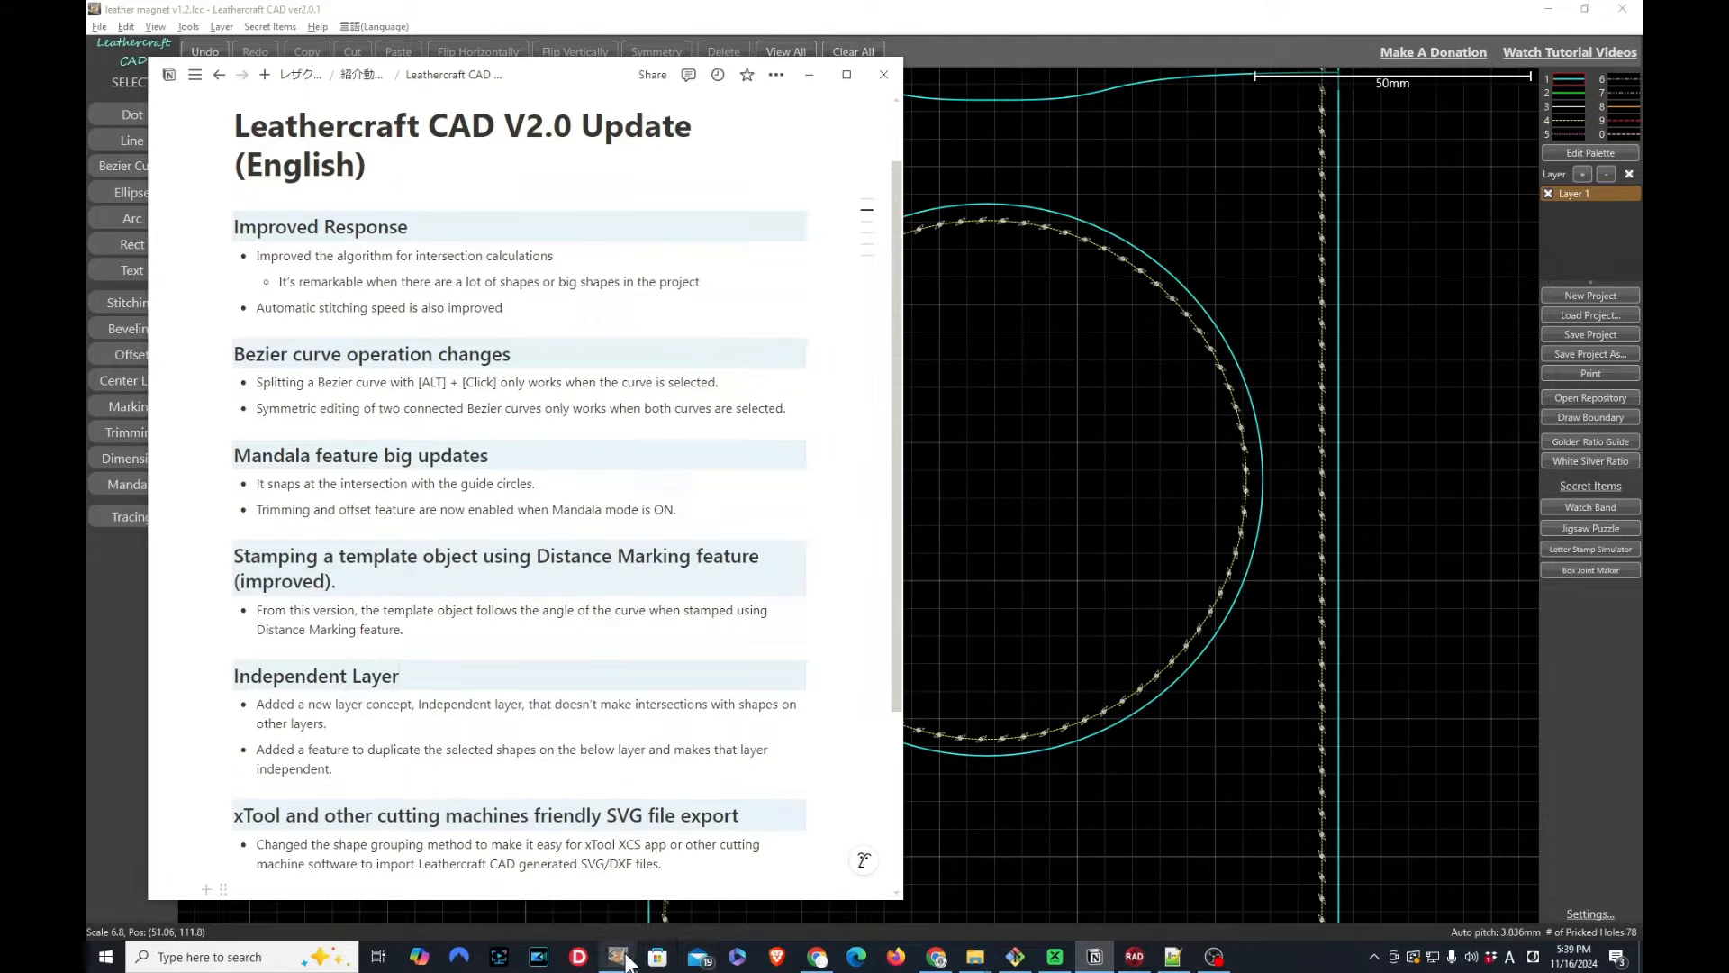
mouse_move(624, 962)
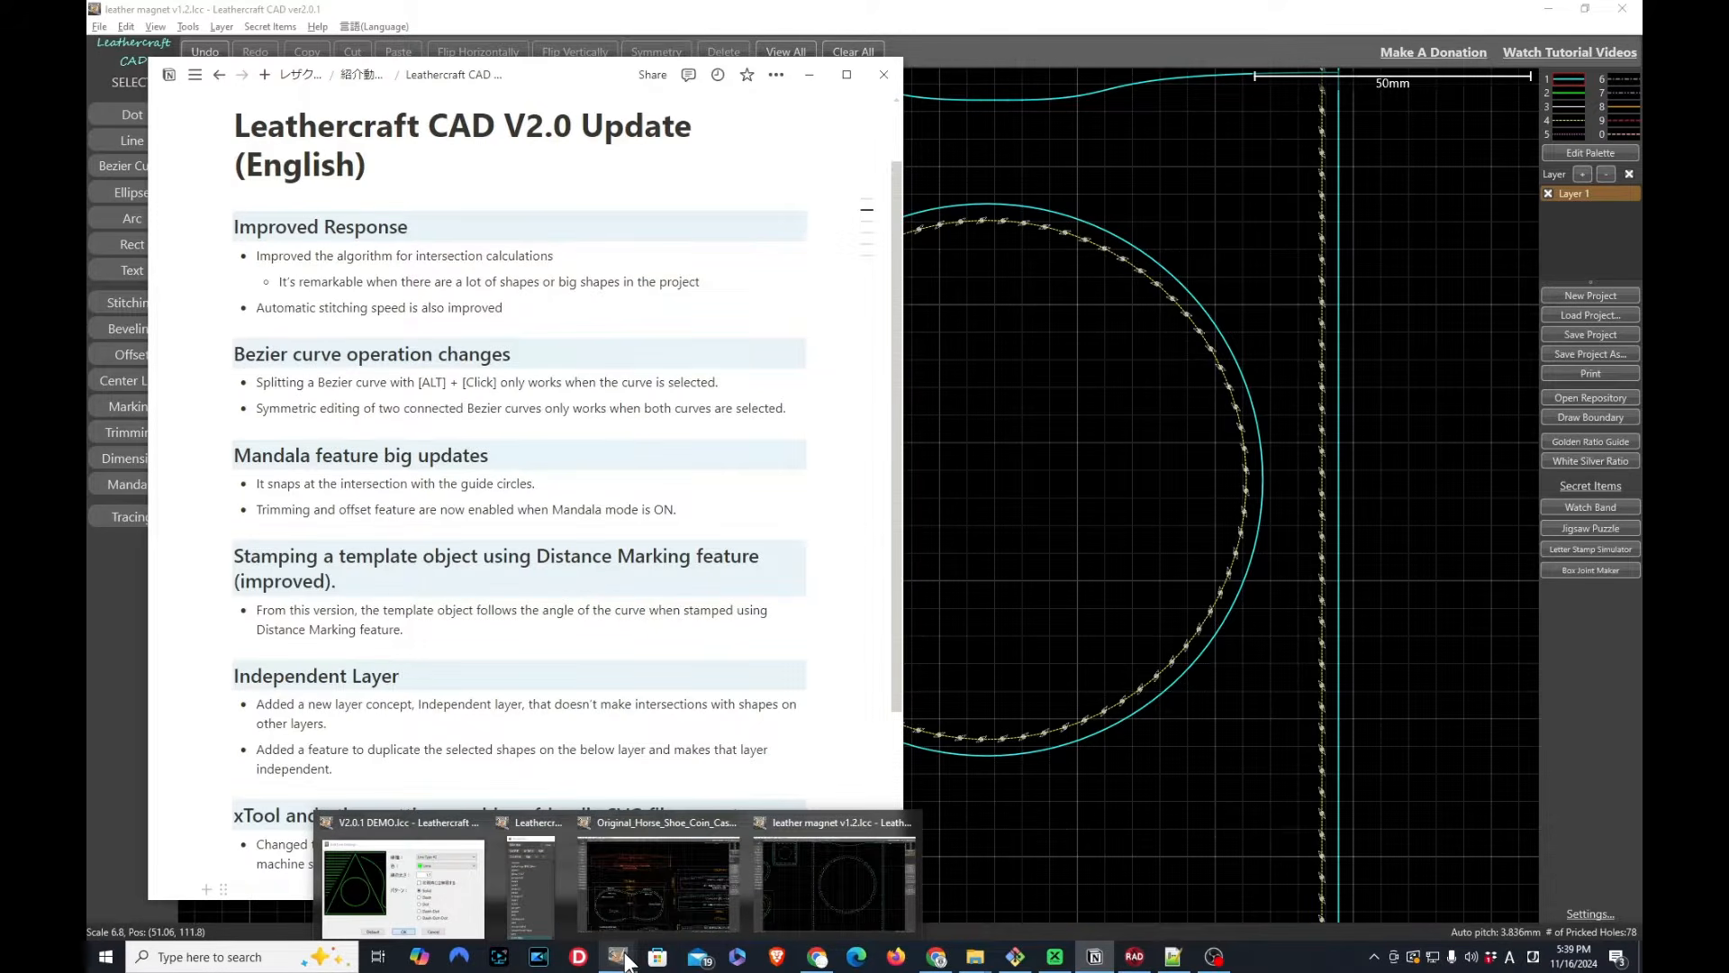
left_click(873, 922)
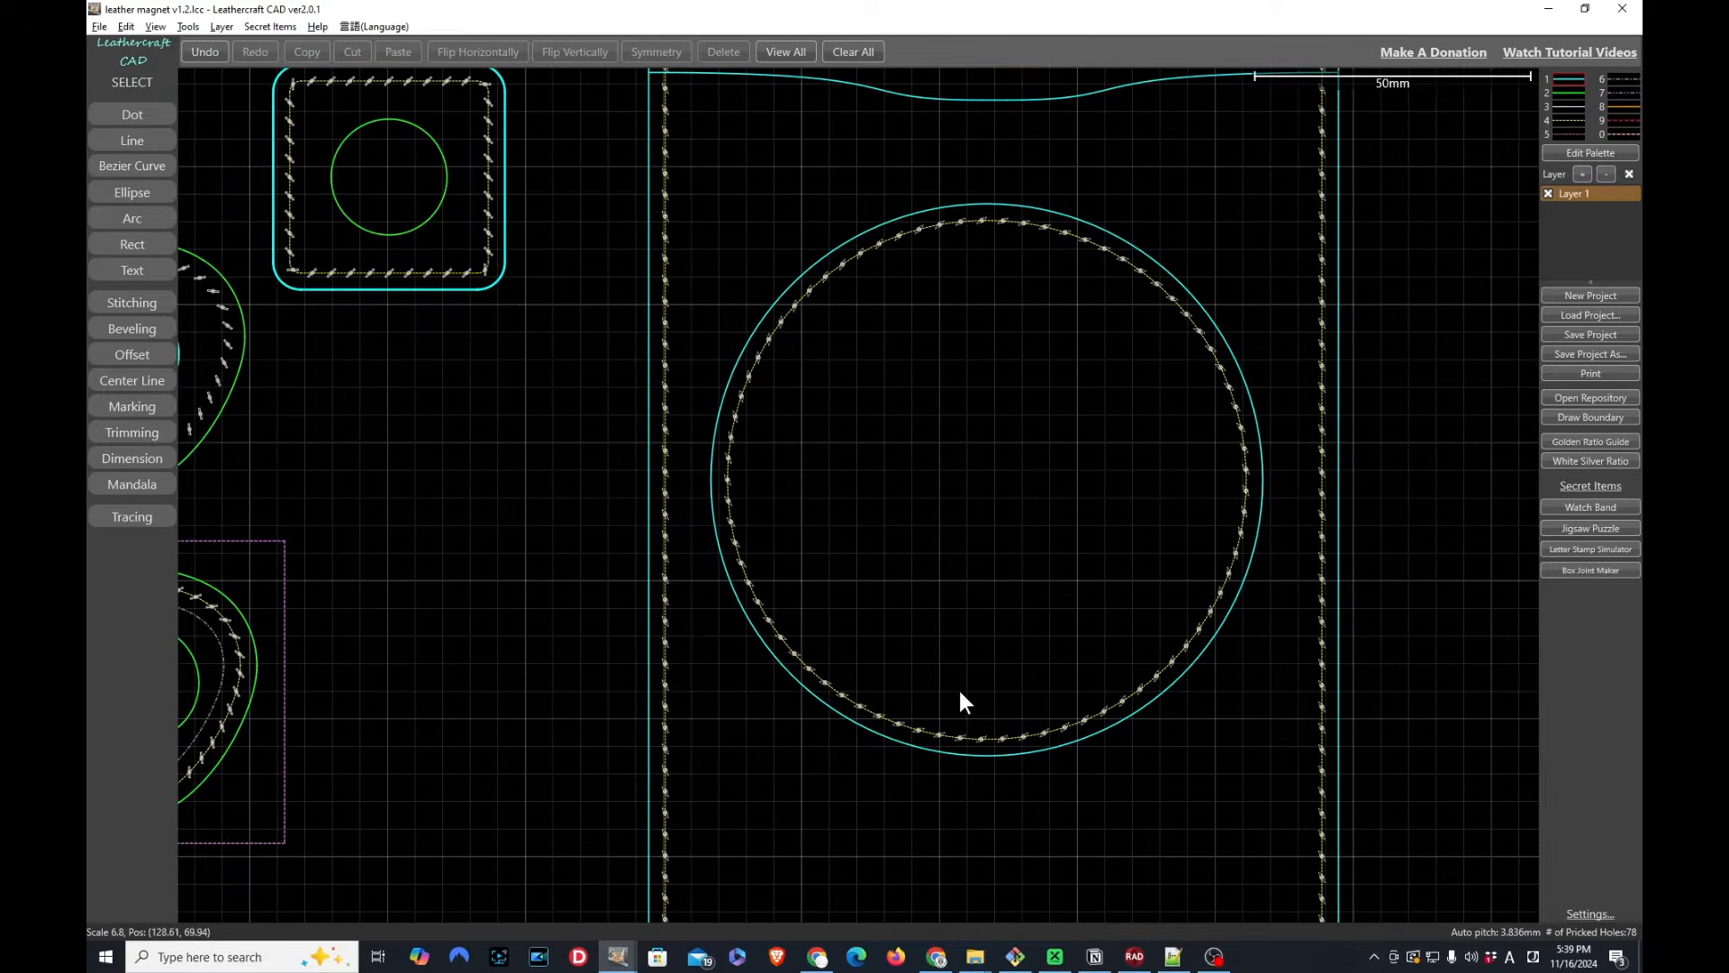
Start a new project without saving the changes to the leather magnet project
scroll(1072, 624, "down", 3)
left_click(1590, 296)
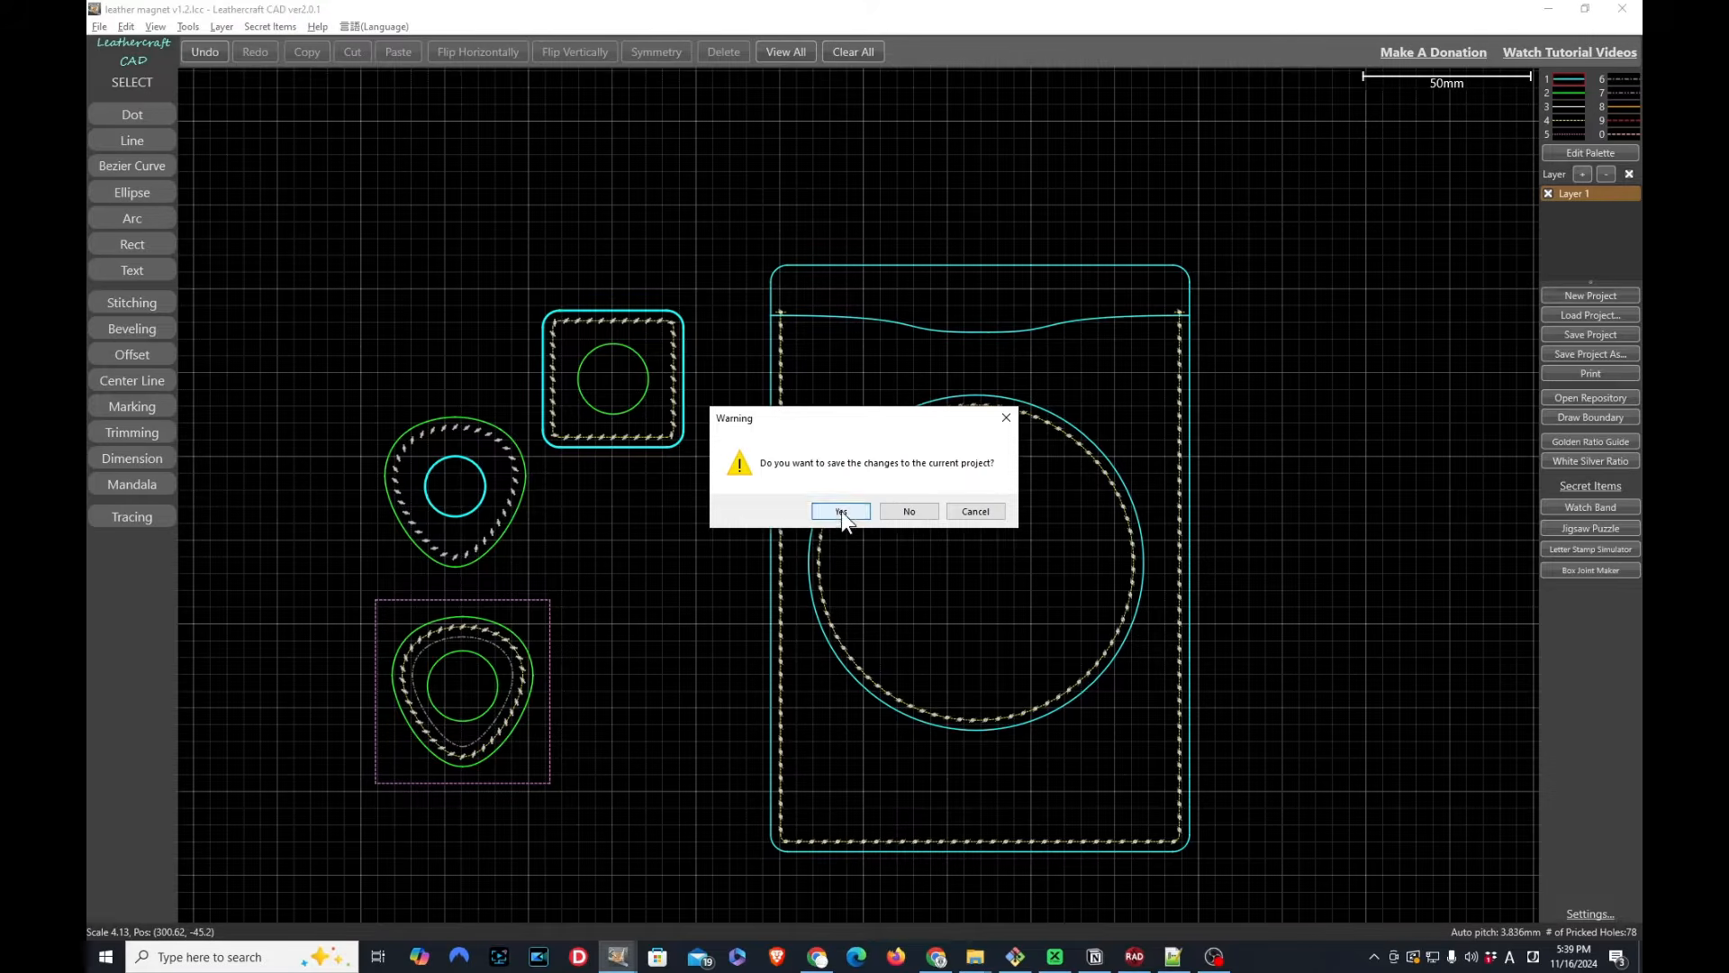
left_click(909, 511)
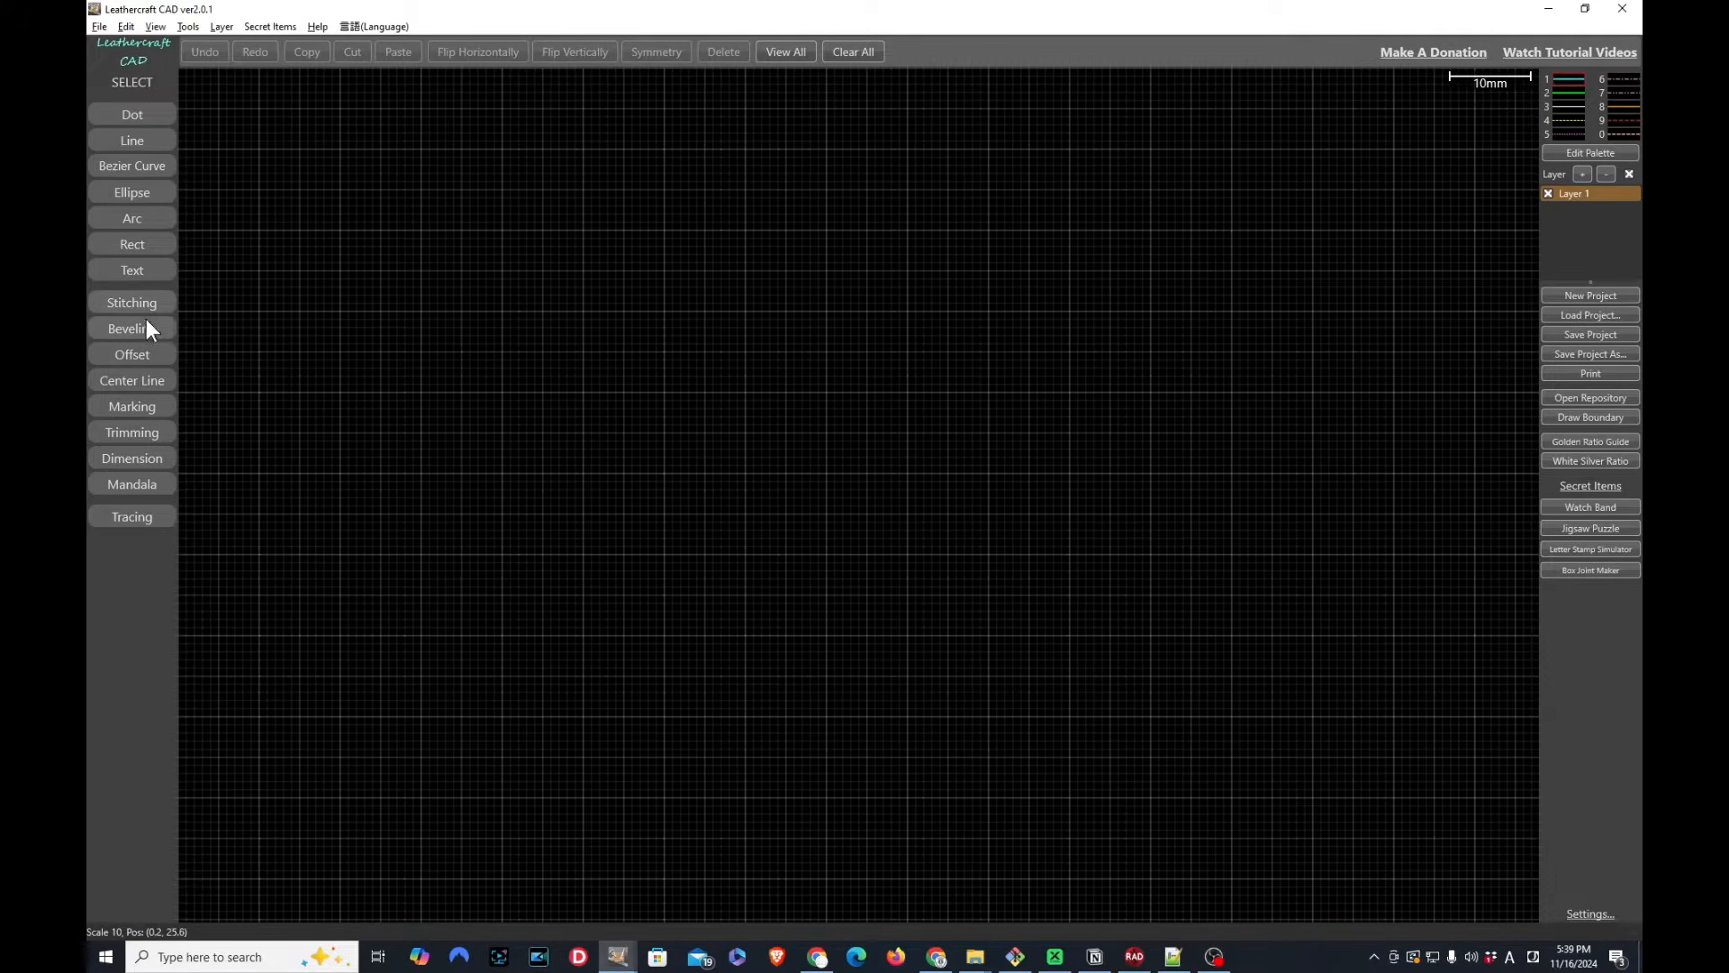
Draw an S-shaped Bezier curve about 80 mm long, rising from left to right across the upper part of the canvas
left_click(151, 168)
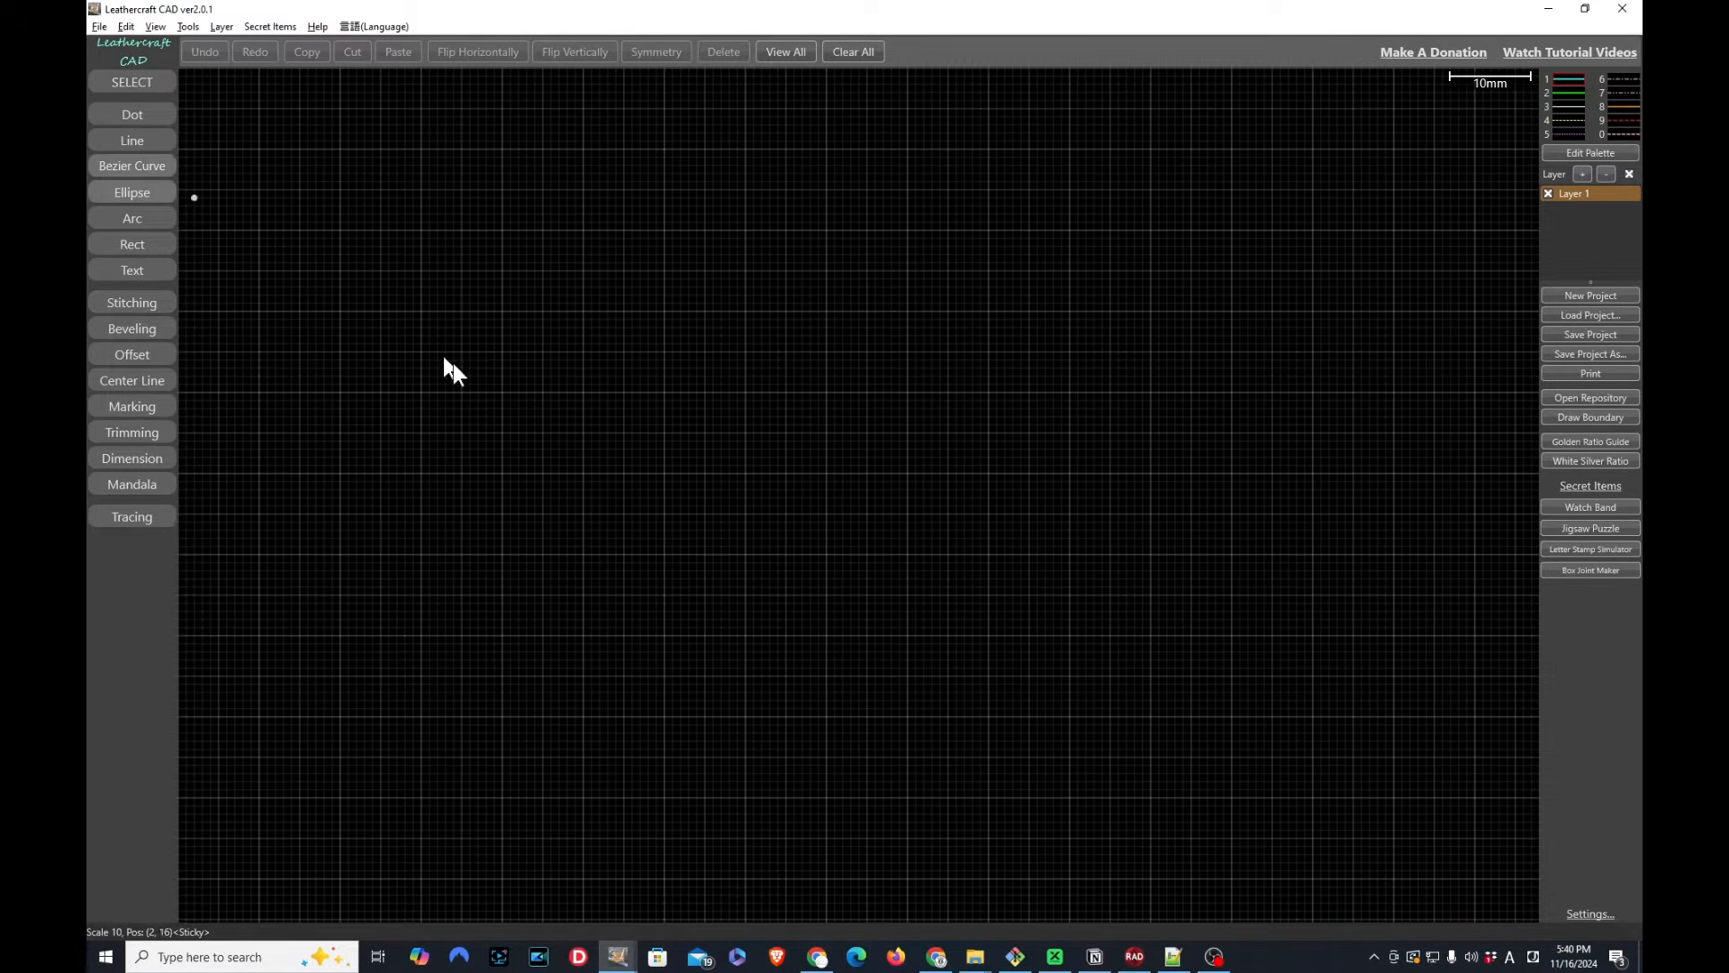
left_click(422, 520)
left_click(642, 340)
left_click(733, 522)
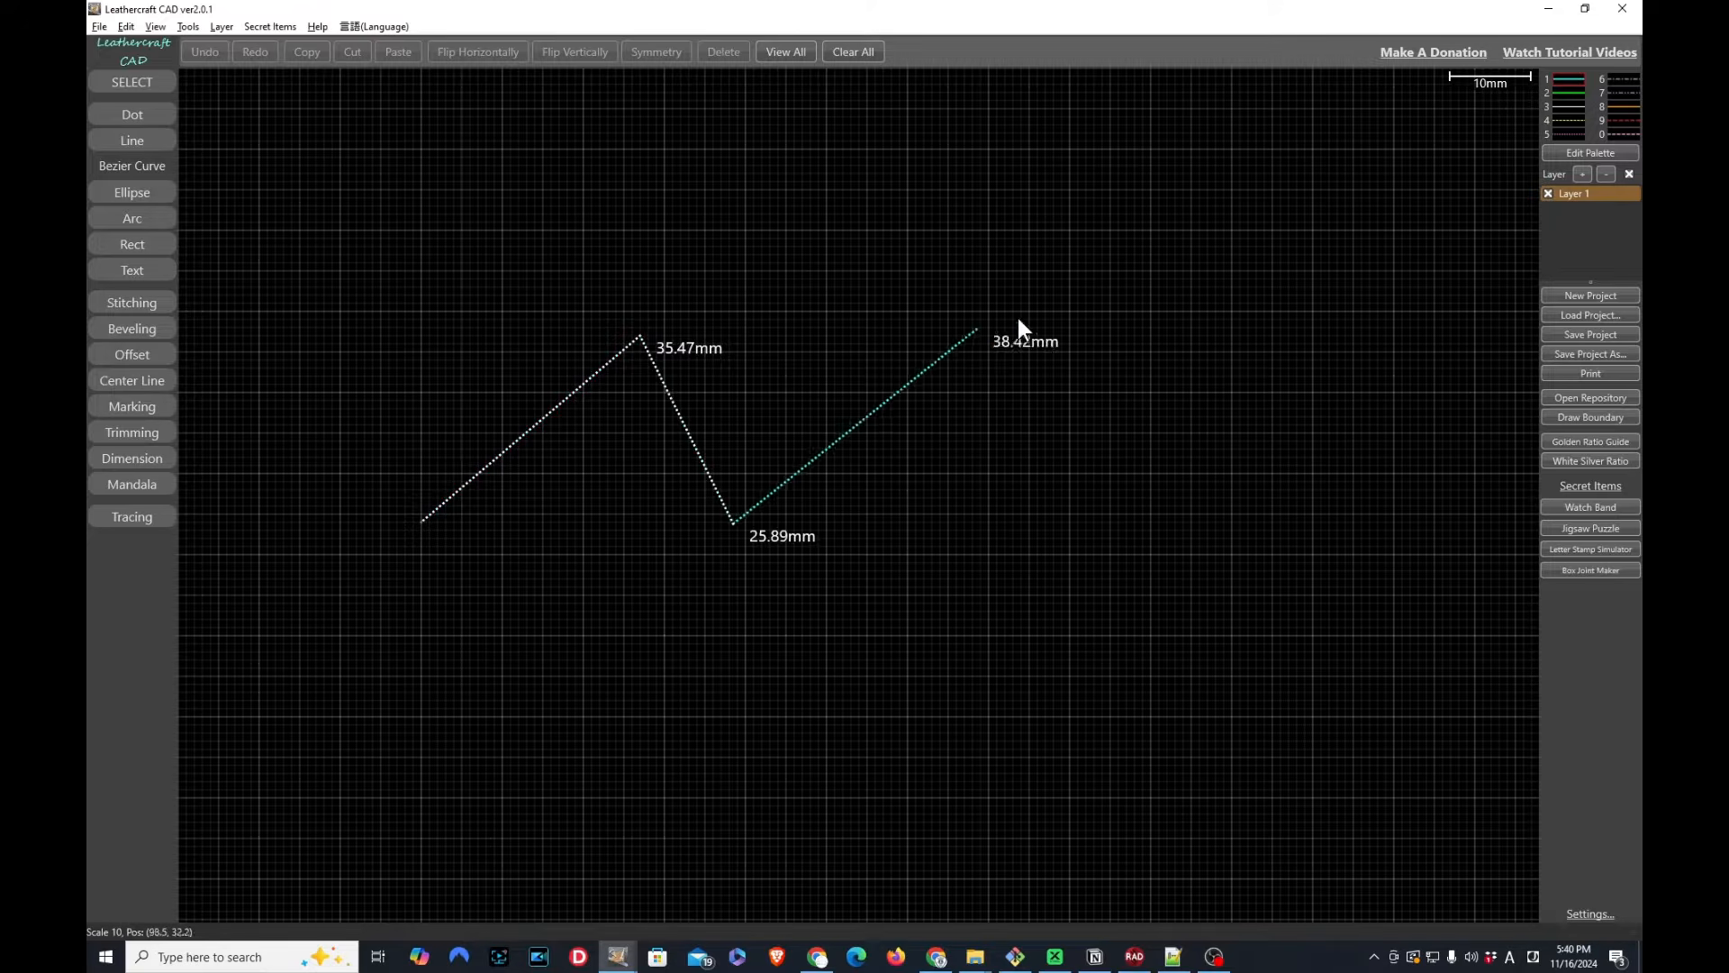
left_click(1018, 320)
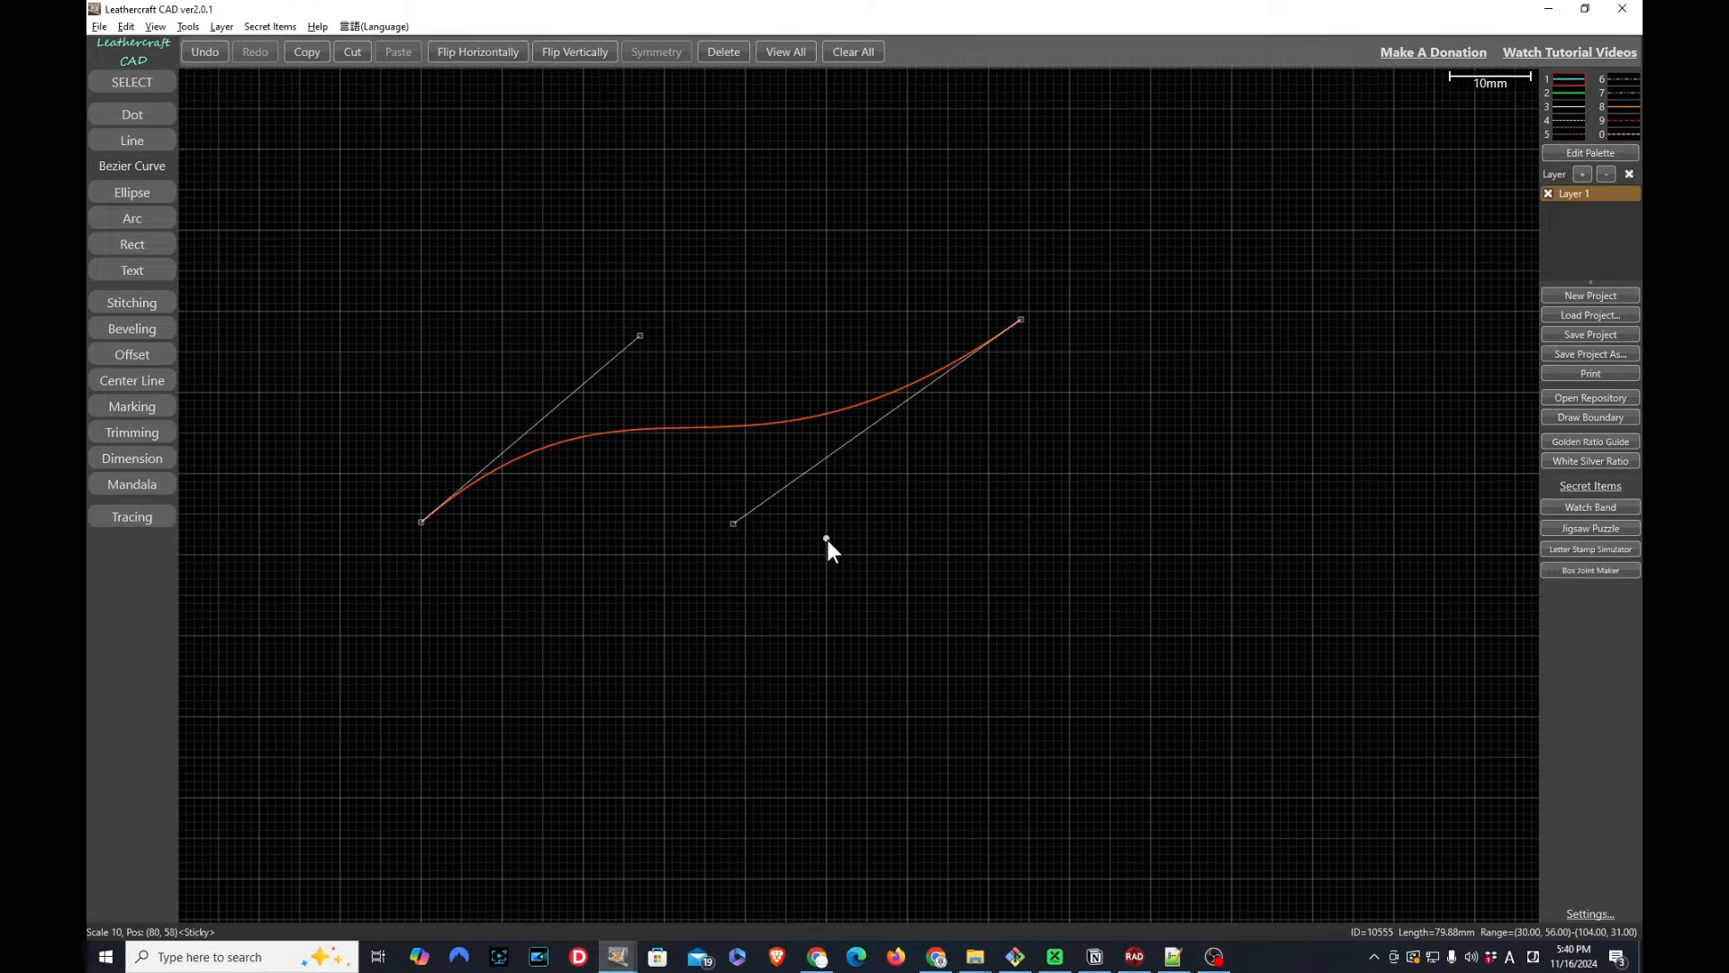
Draw a second, wavy Bezier curve about 61 mm long below the first one
left_click(604, 613)
left_click(900, 490)
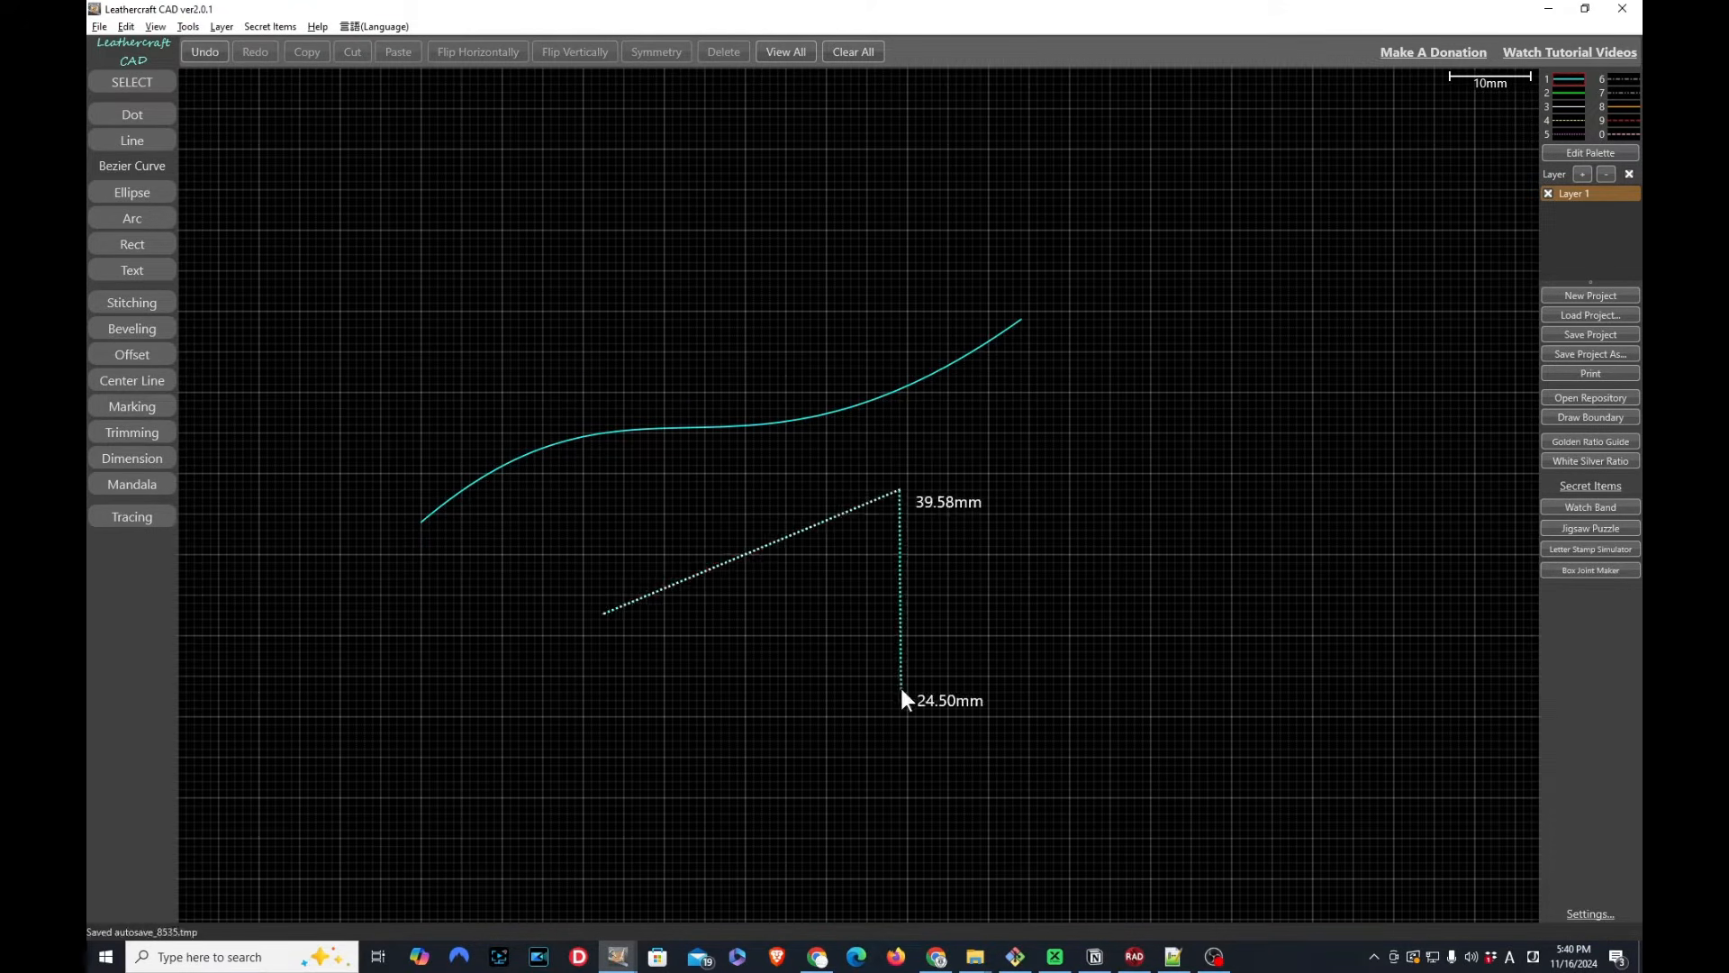
left_click(900, 688)
left_click(1069, 668)
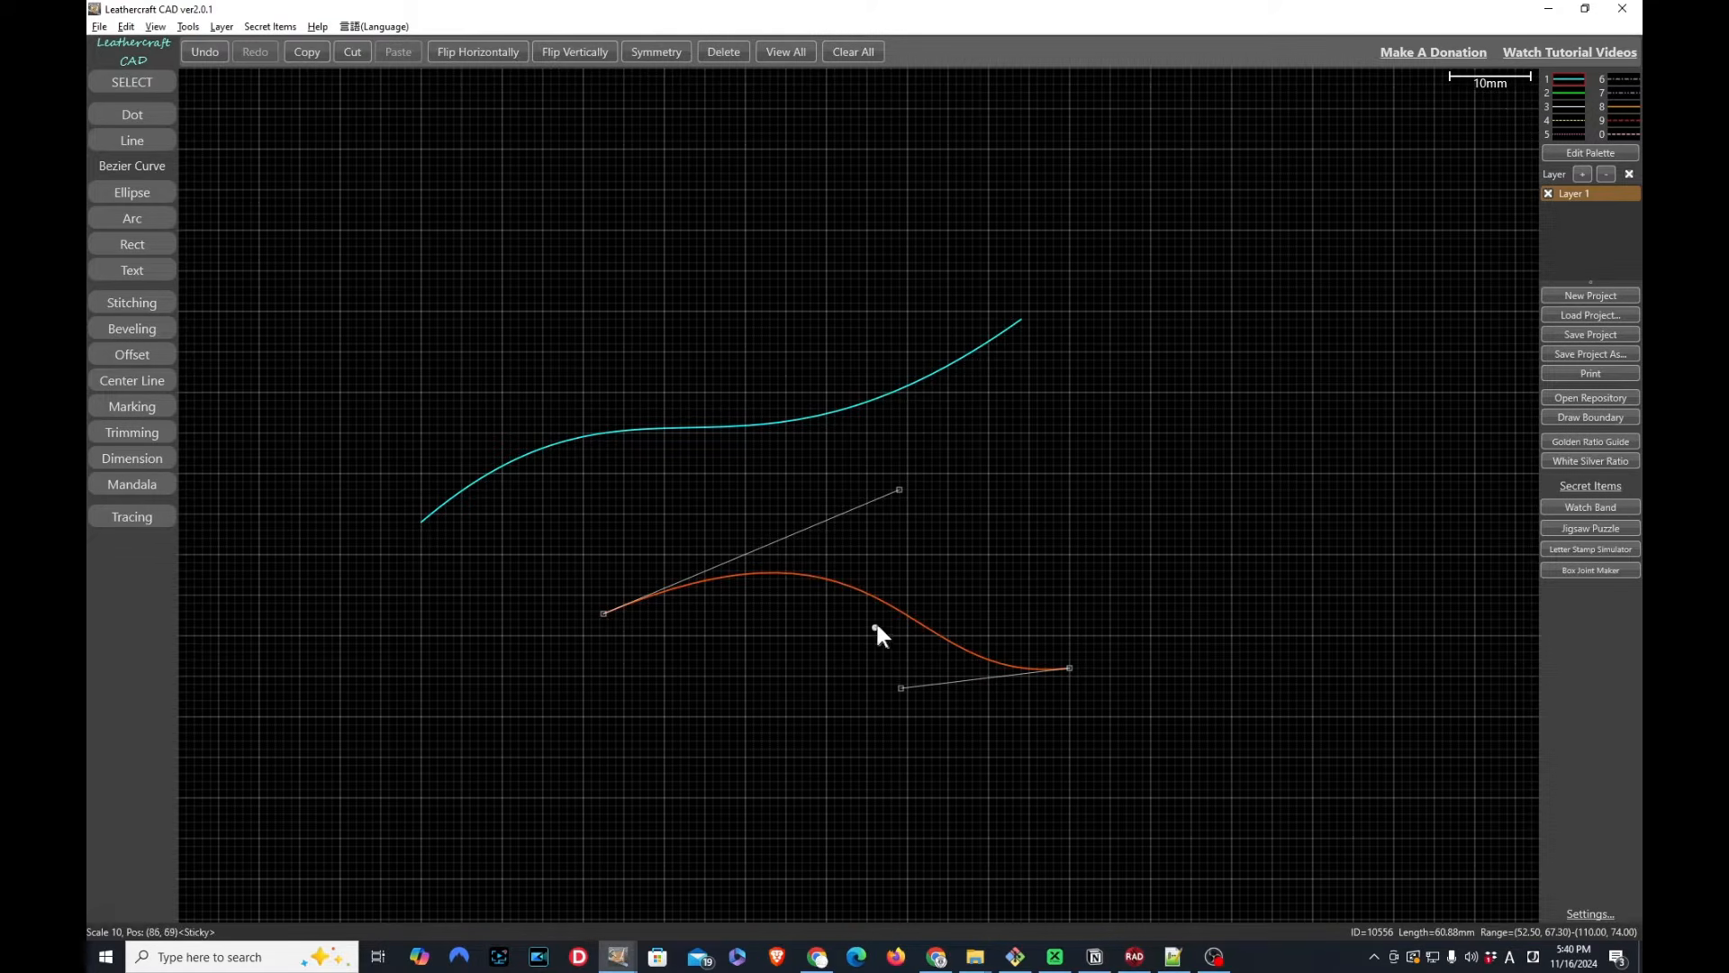
Read the Bezier curve operation changes in the update notes and return to the drawing in selection mode
key("alt+Tab")
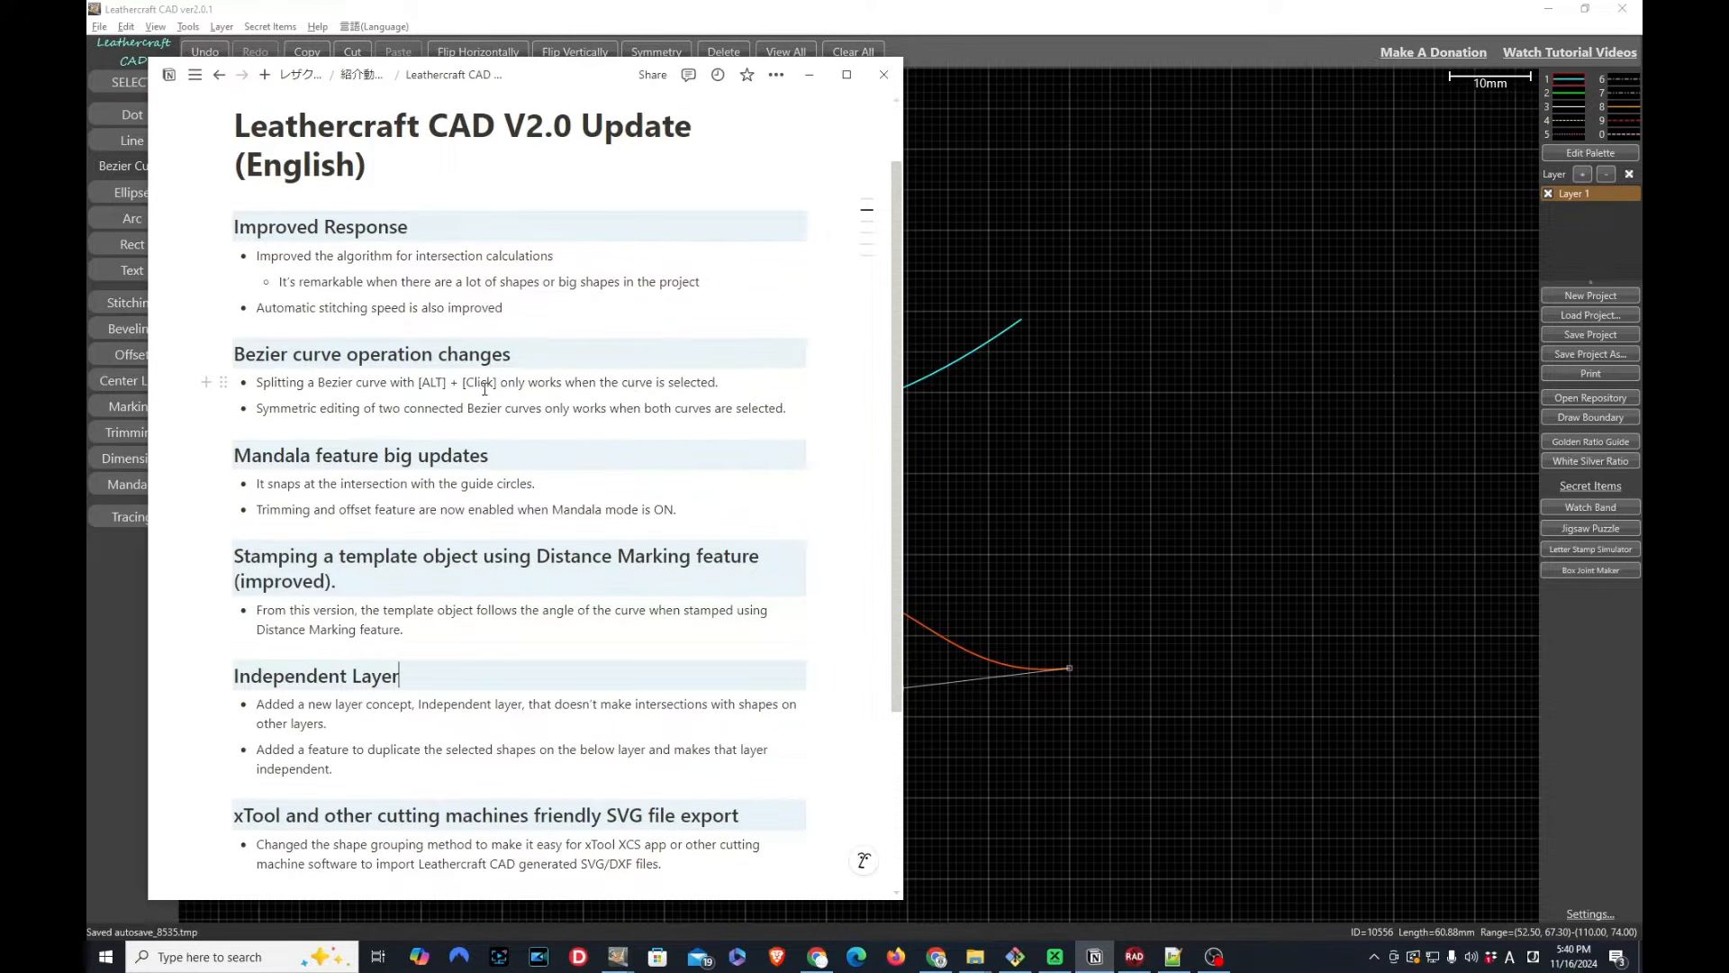
left_click(972, 437)
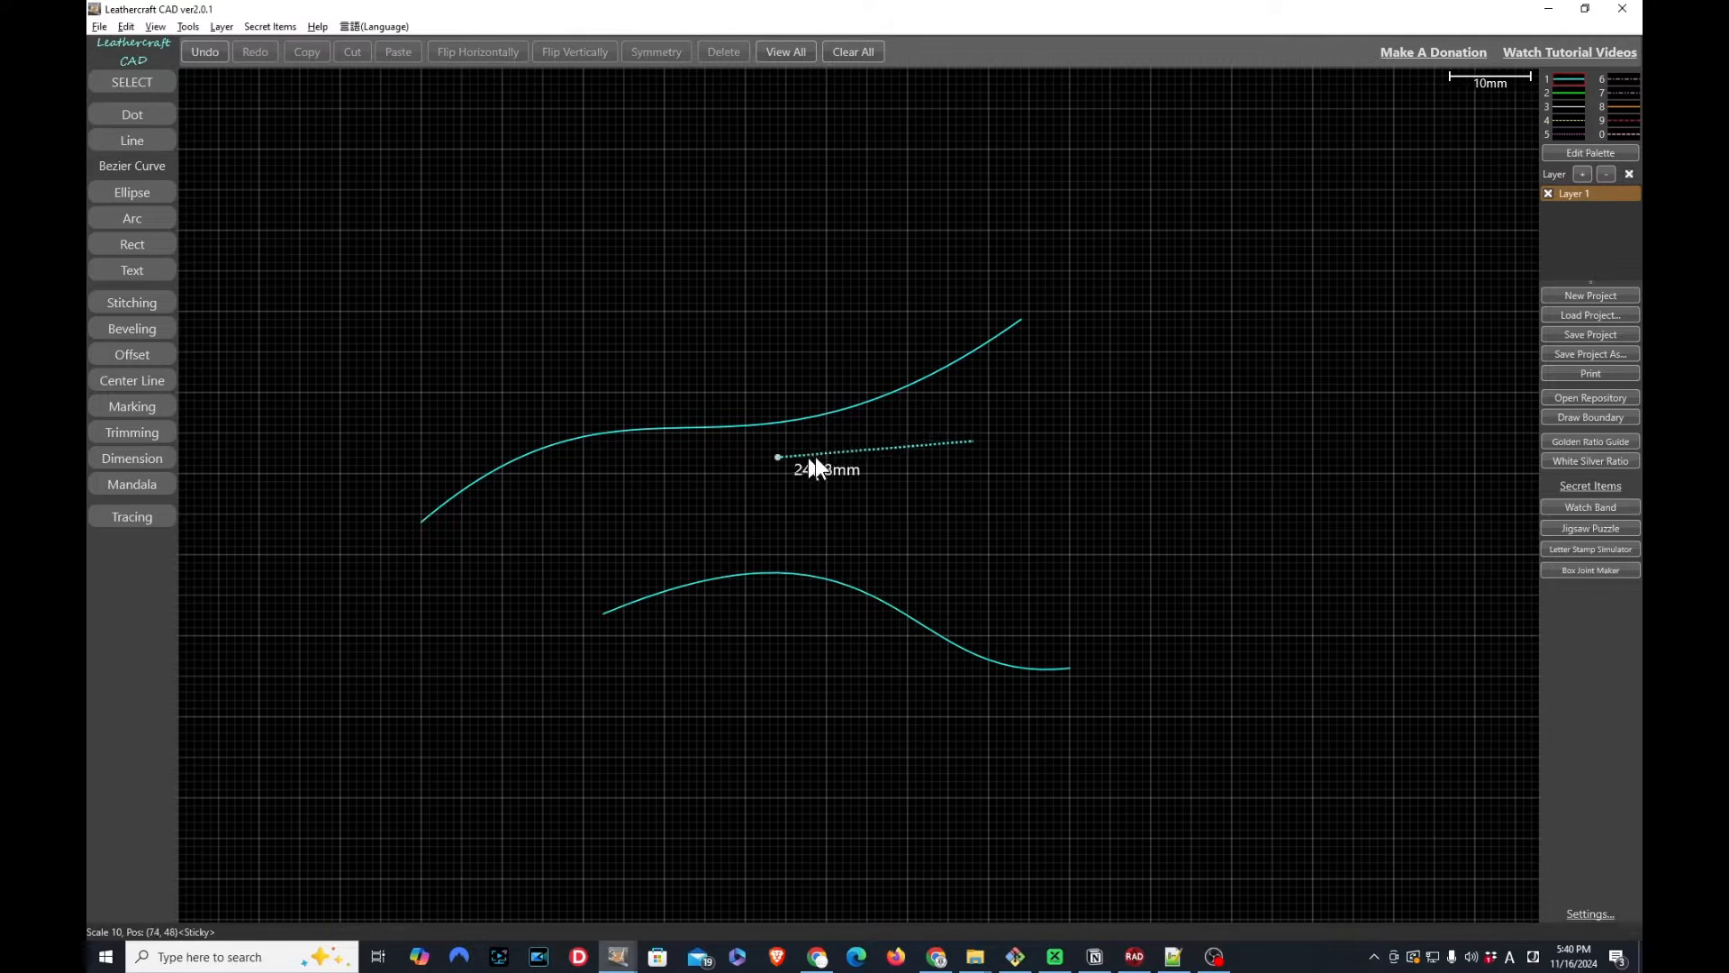
left_click(144, 82)
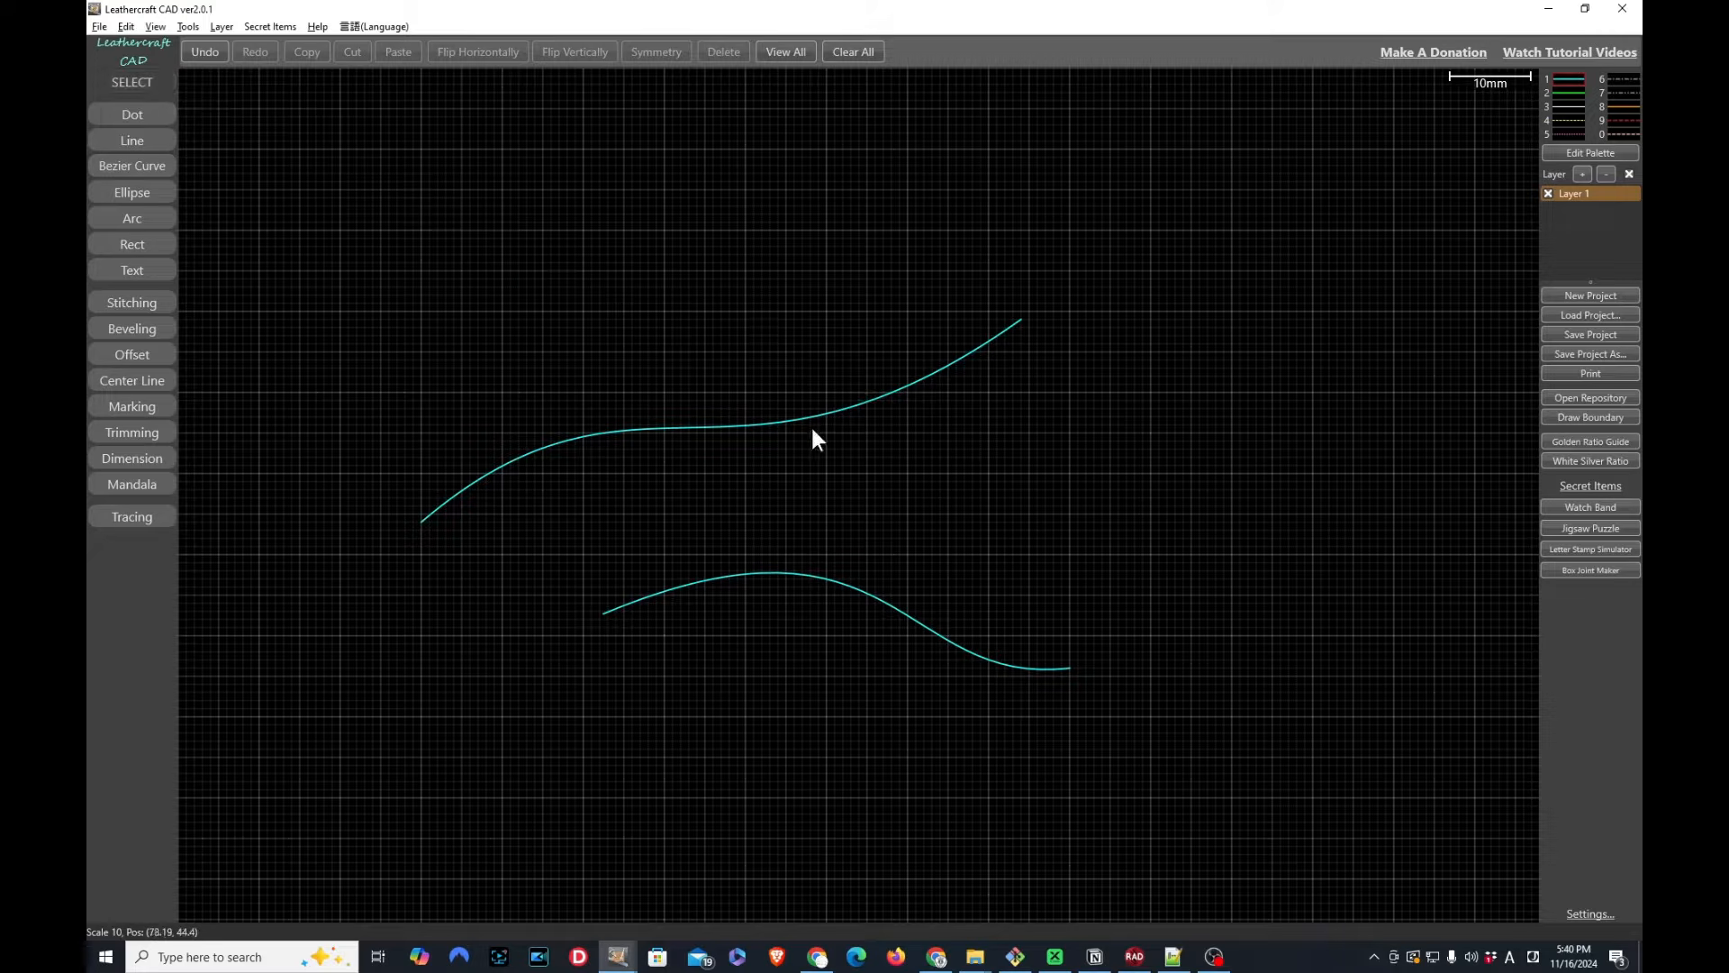
Select the upper Bezier curve, split it at a point near its middle and clear the selection
left_click(765, 425)
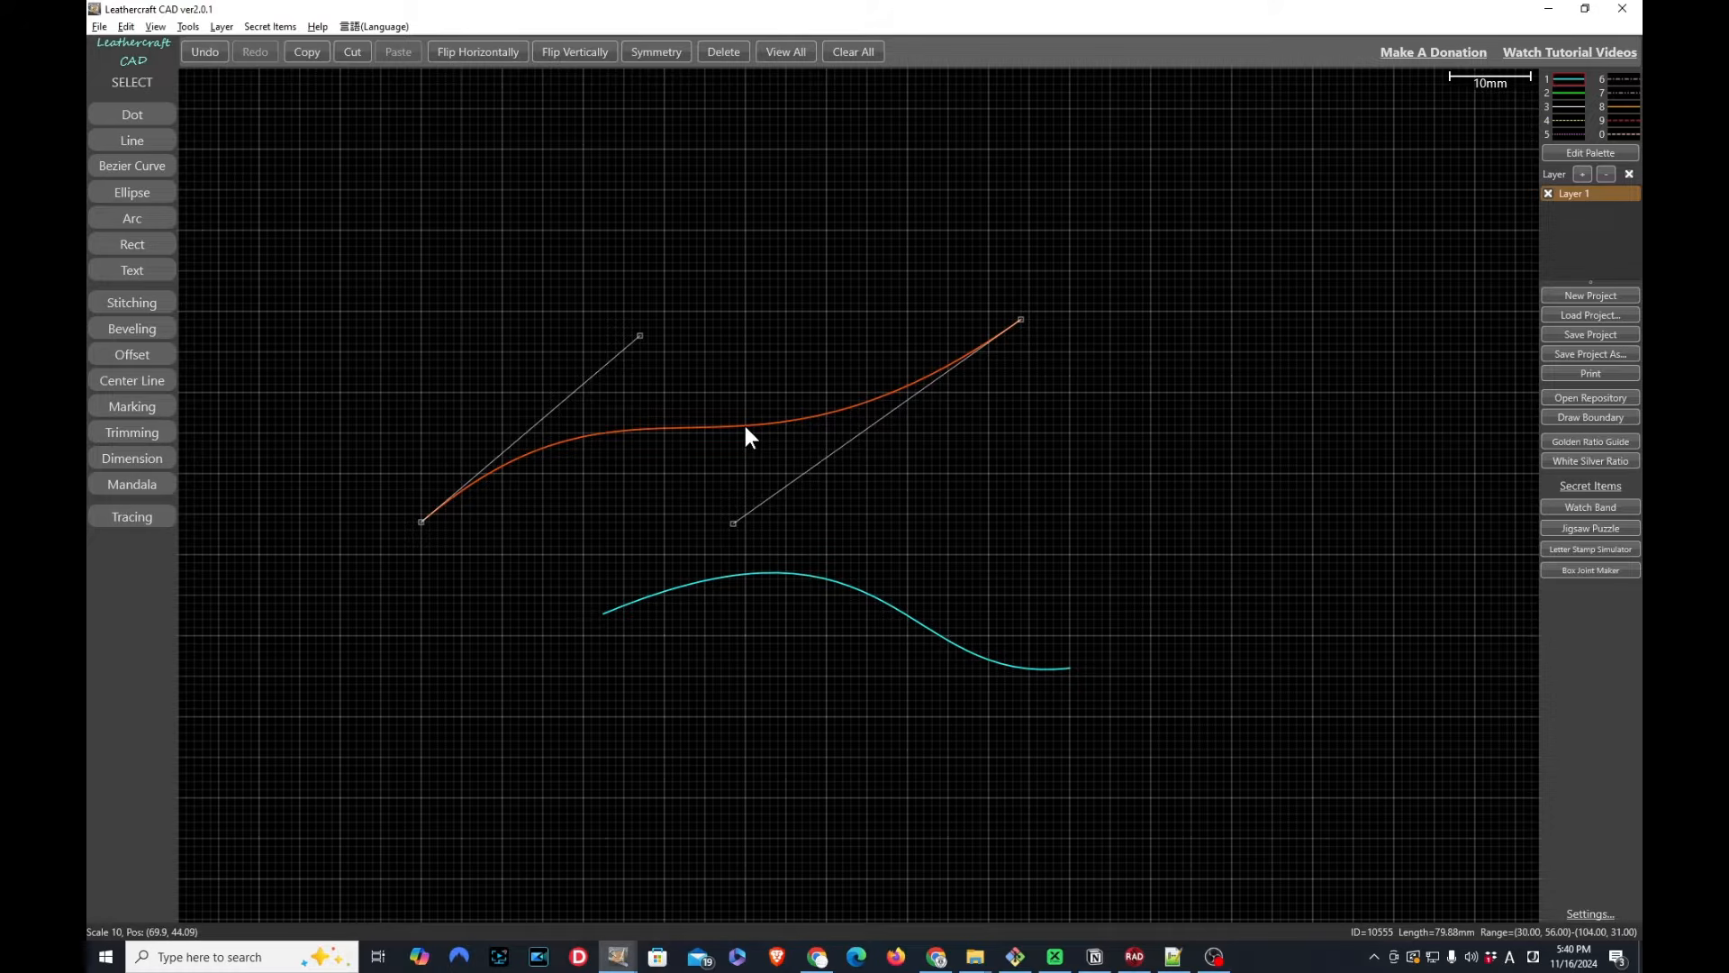
double_click(744, 426)
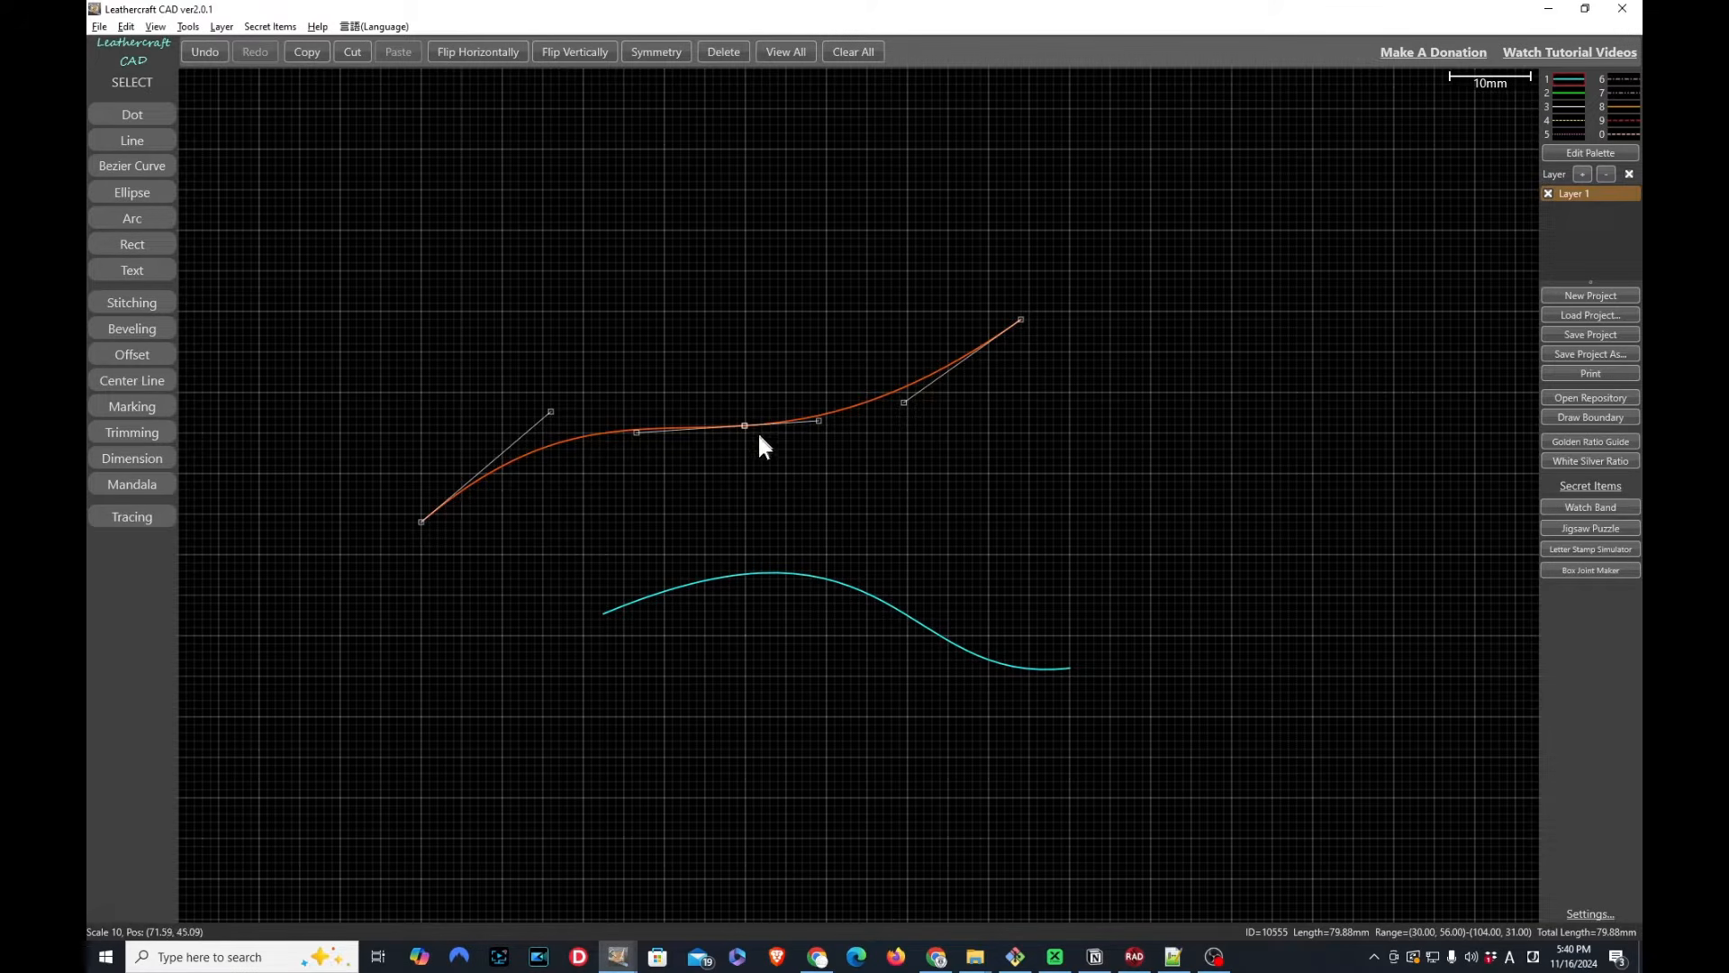
left_click(791, 456)
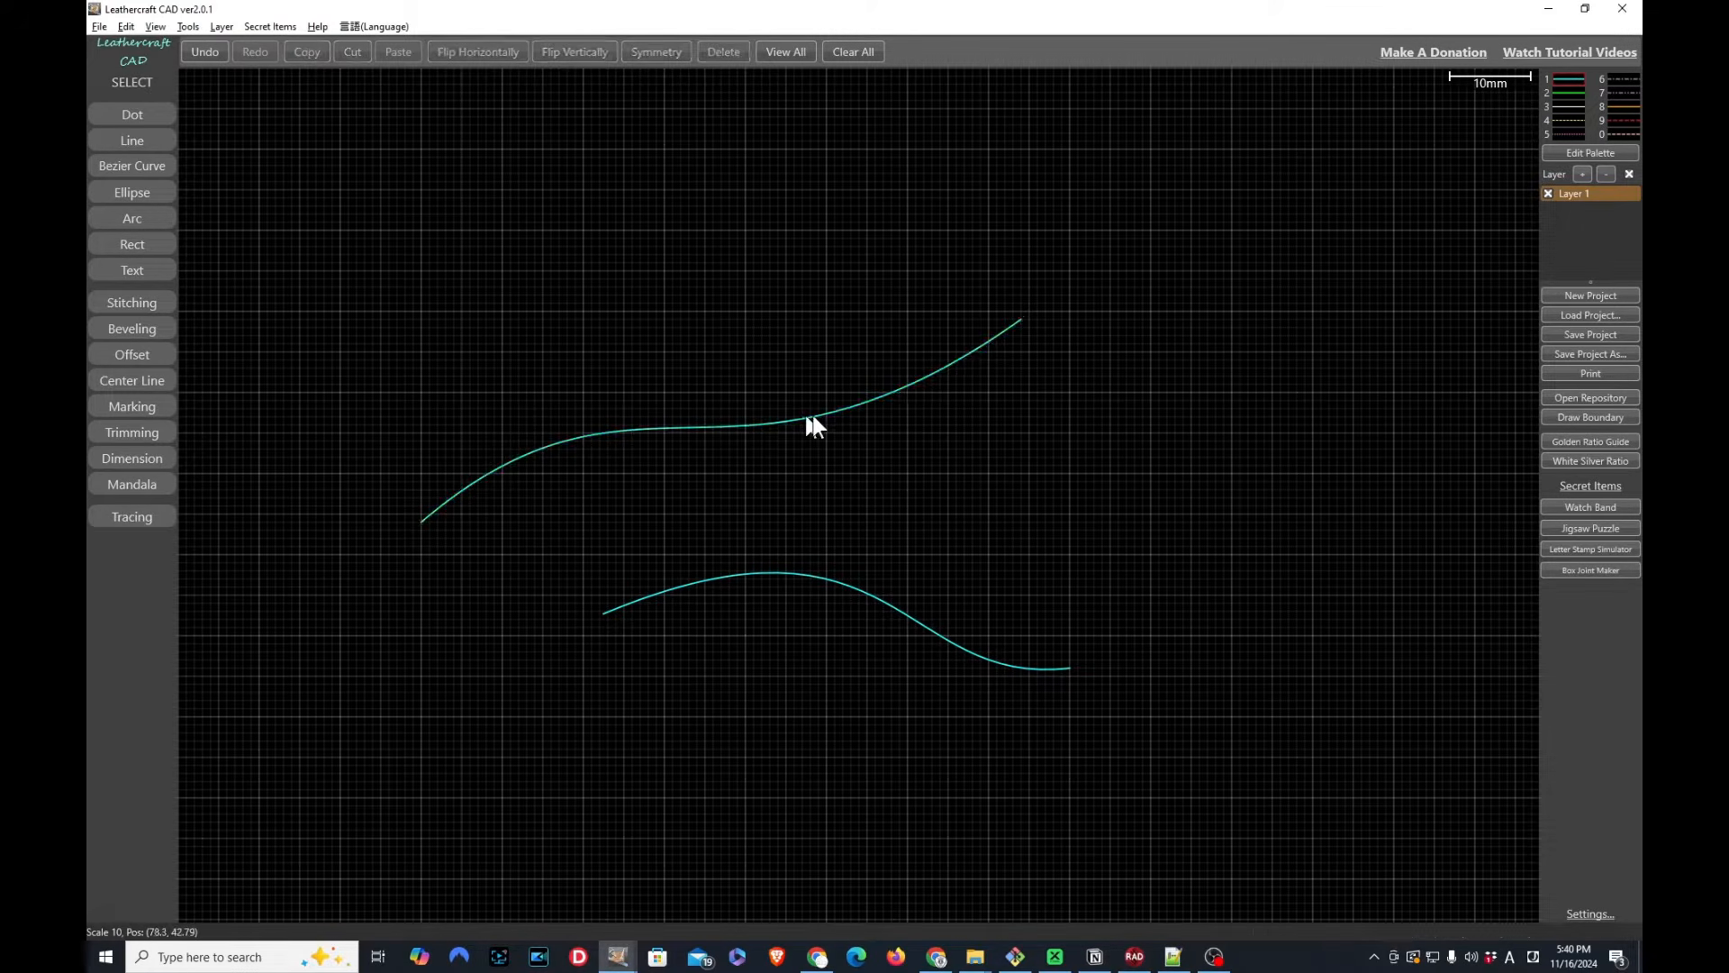
Select the halves of the split upper curve in turn to examine them as separate segments
left_click(812, 416)
left_click(694, 428)
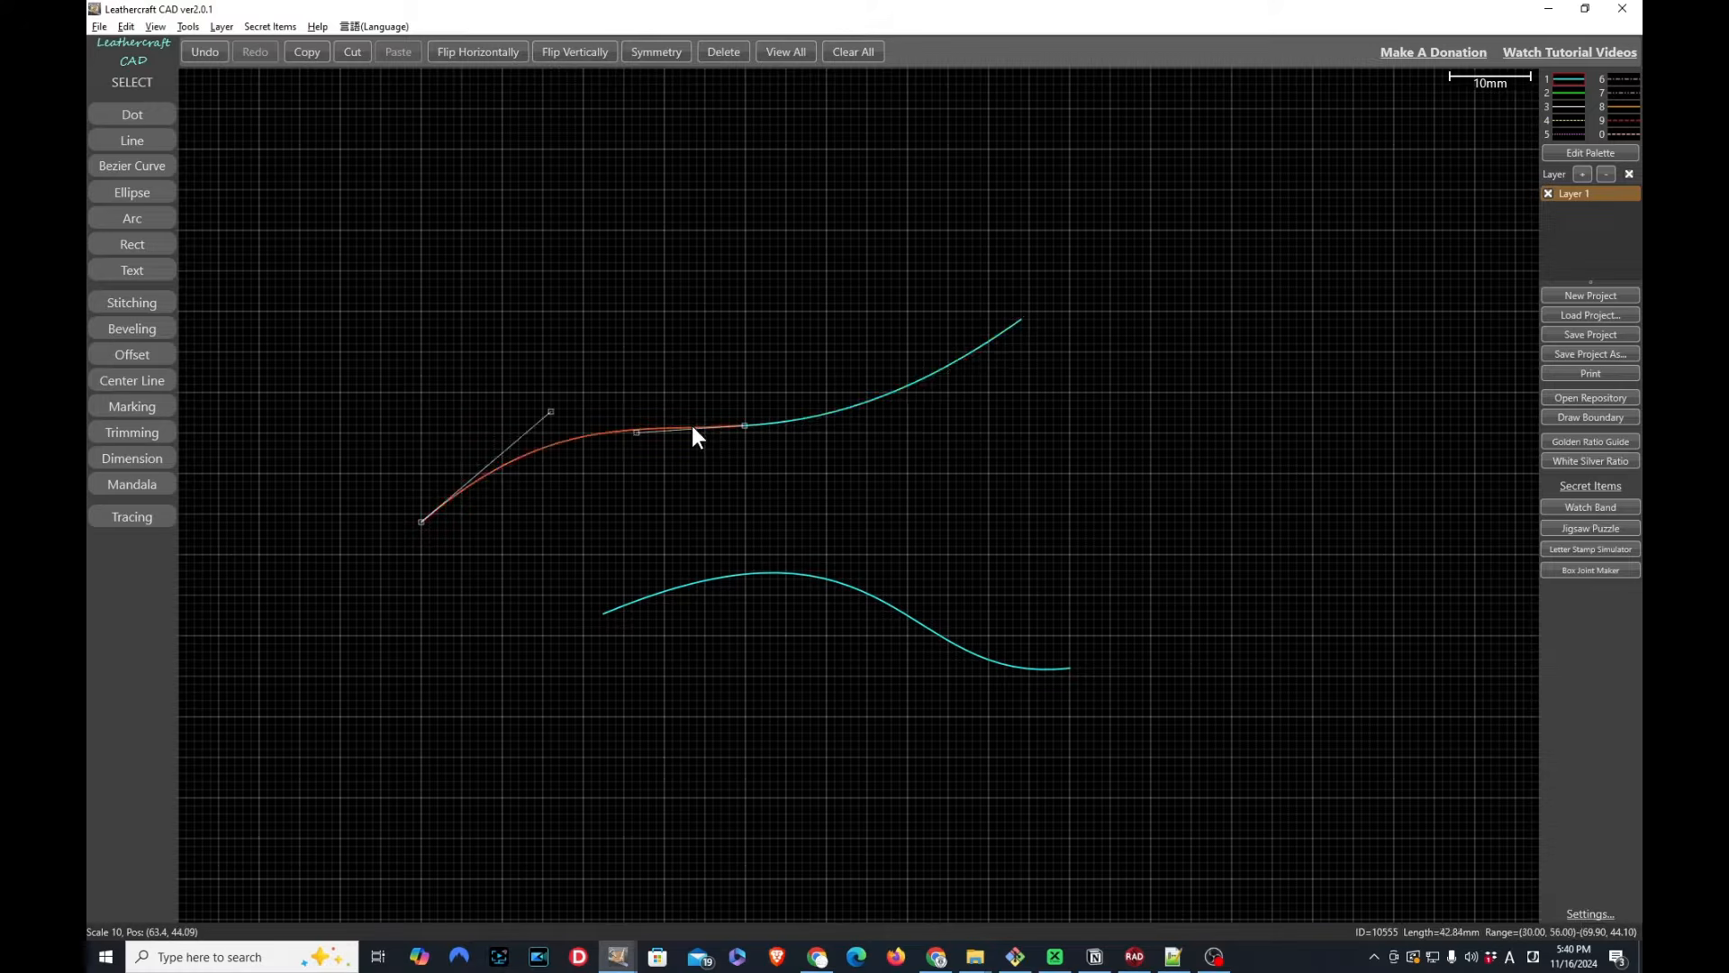
mouse_move(782, 419)
left_mouse_down()
mouse_move(899, 399)
mouse_move(785, 419)
left_mouse_up()
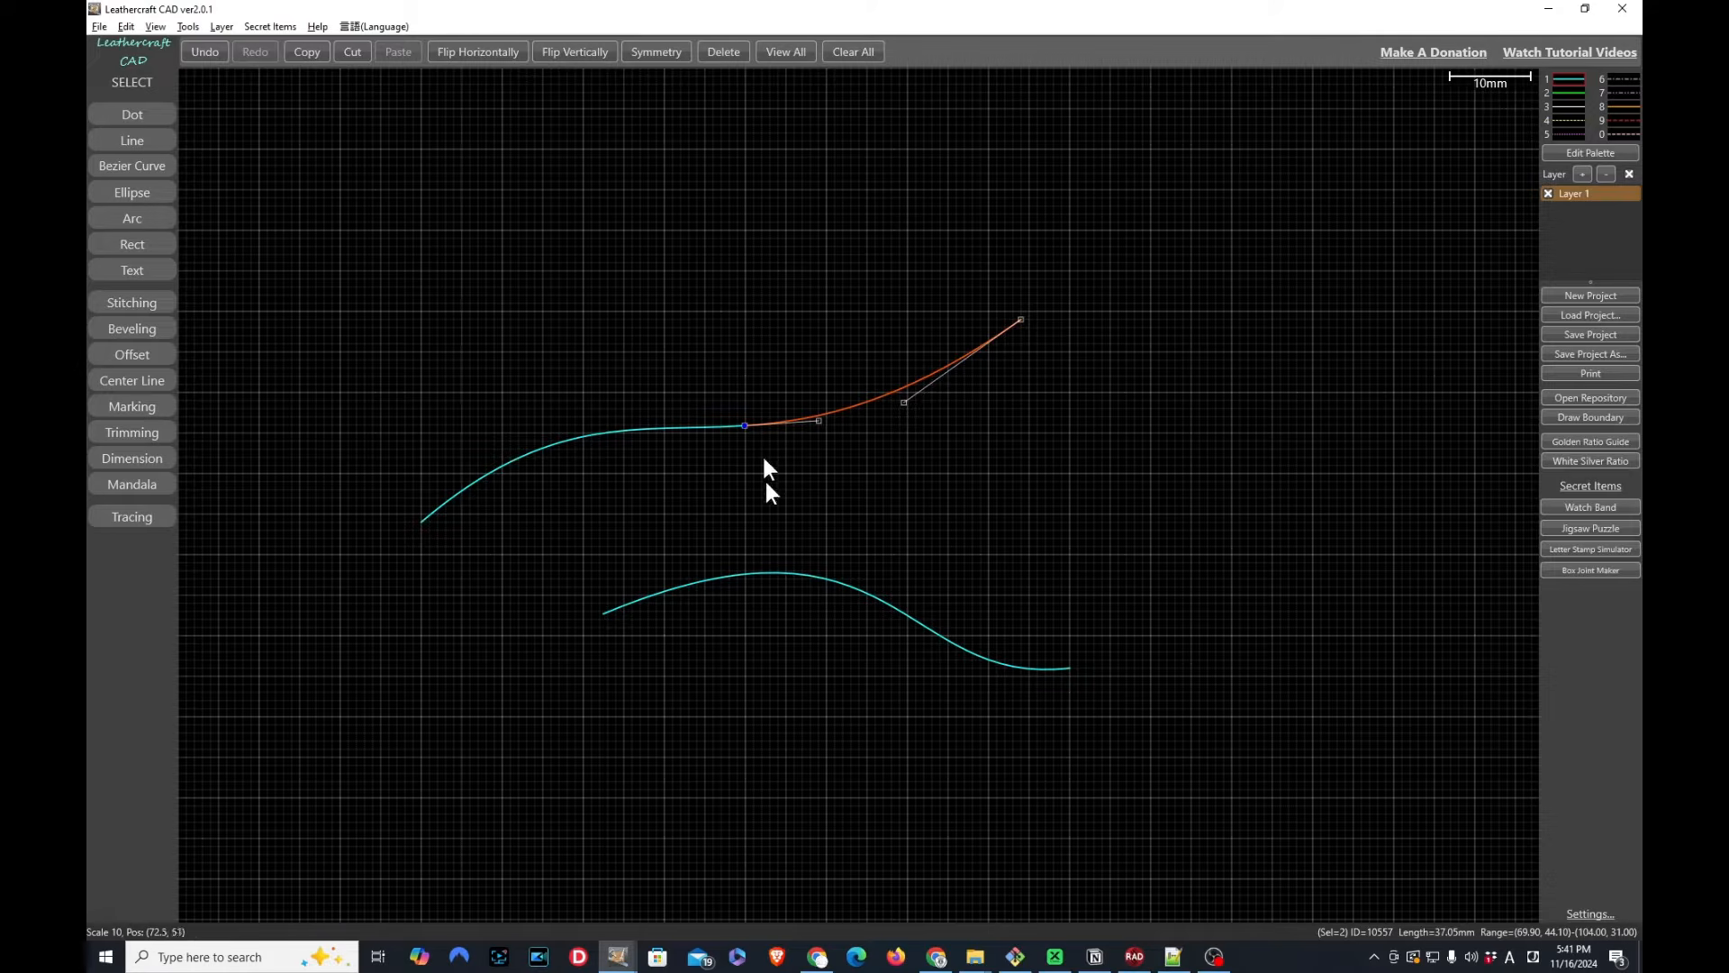
Split the right half of the upper Bezier curve near its middle, and split the lower curve near its middle
left_click(861, 599)
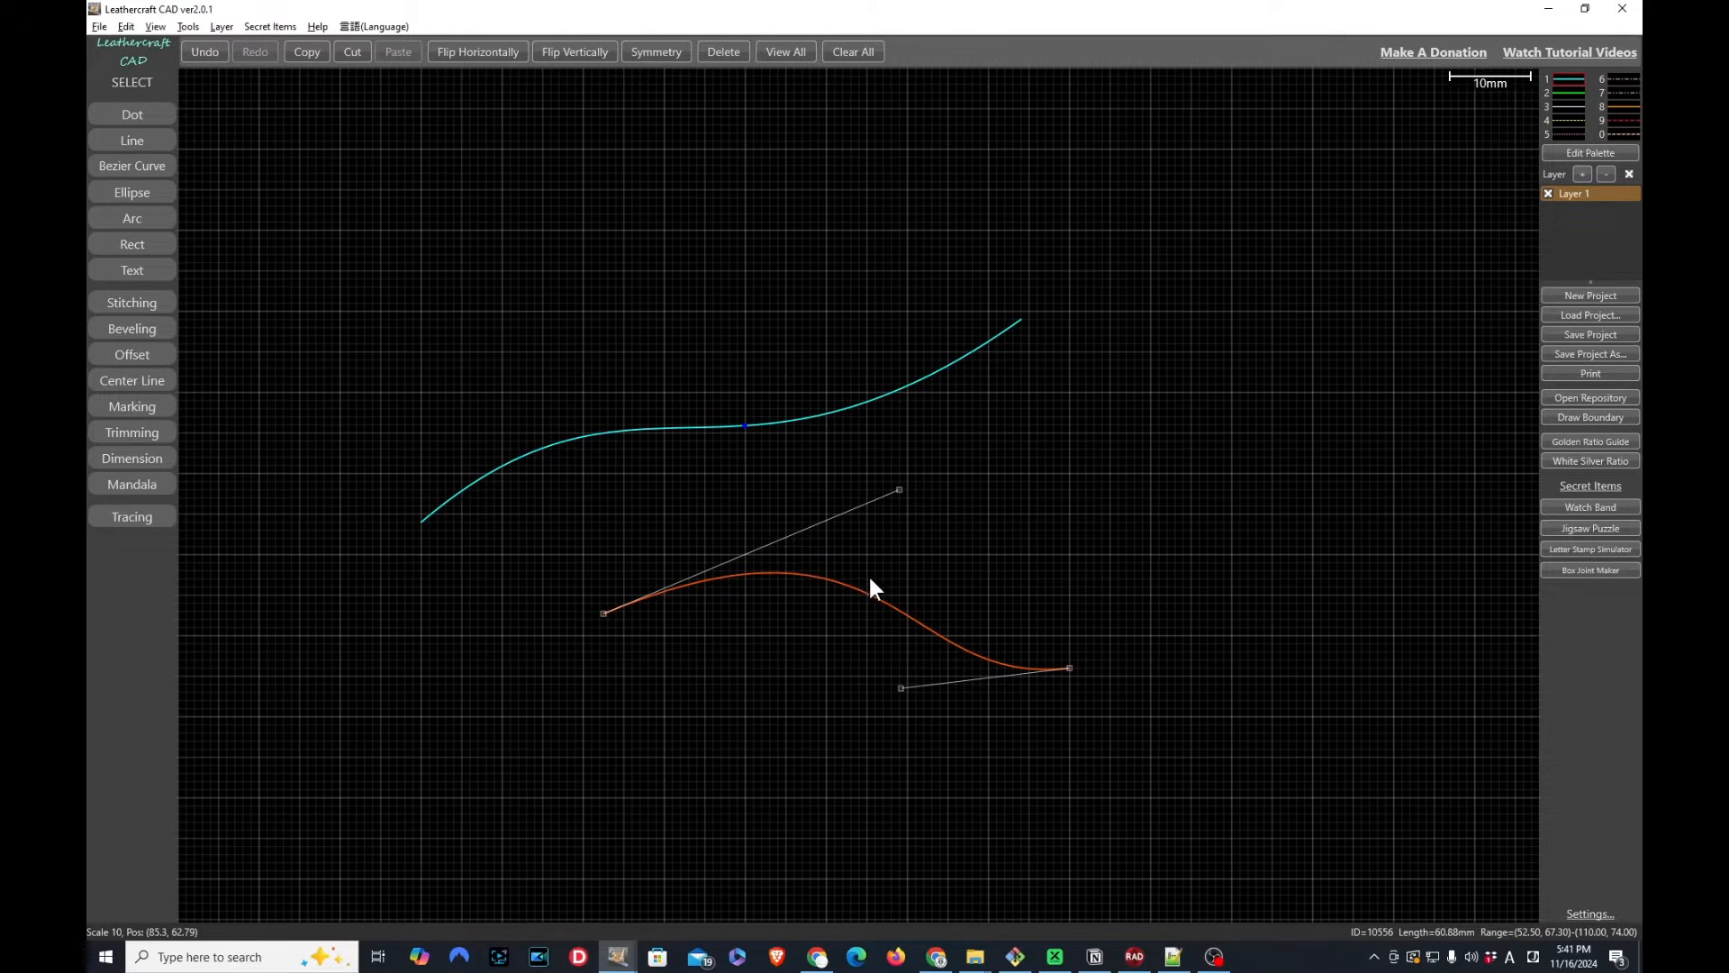
left_click(900, 391)
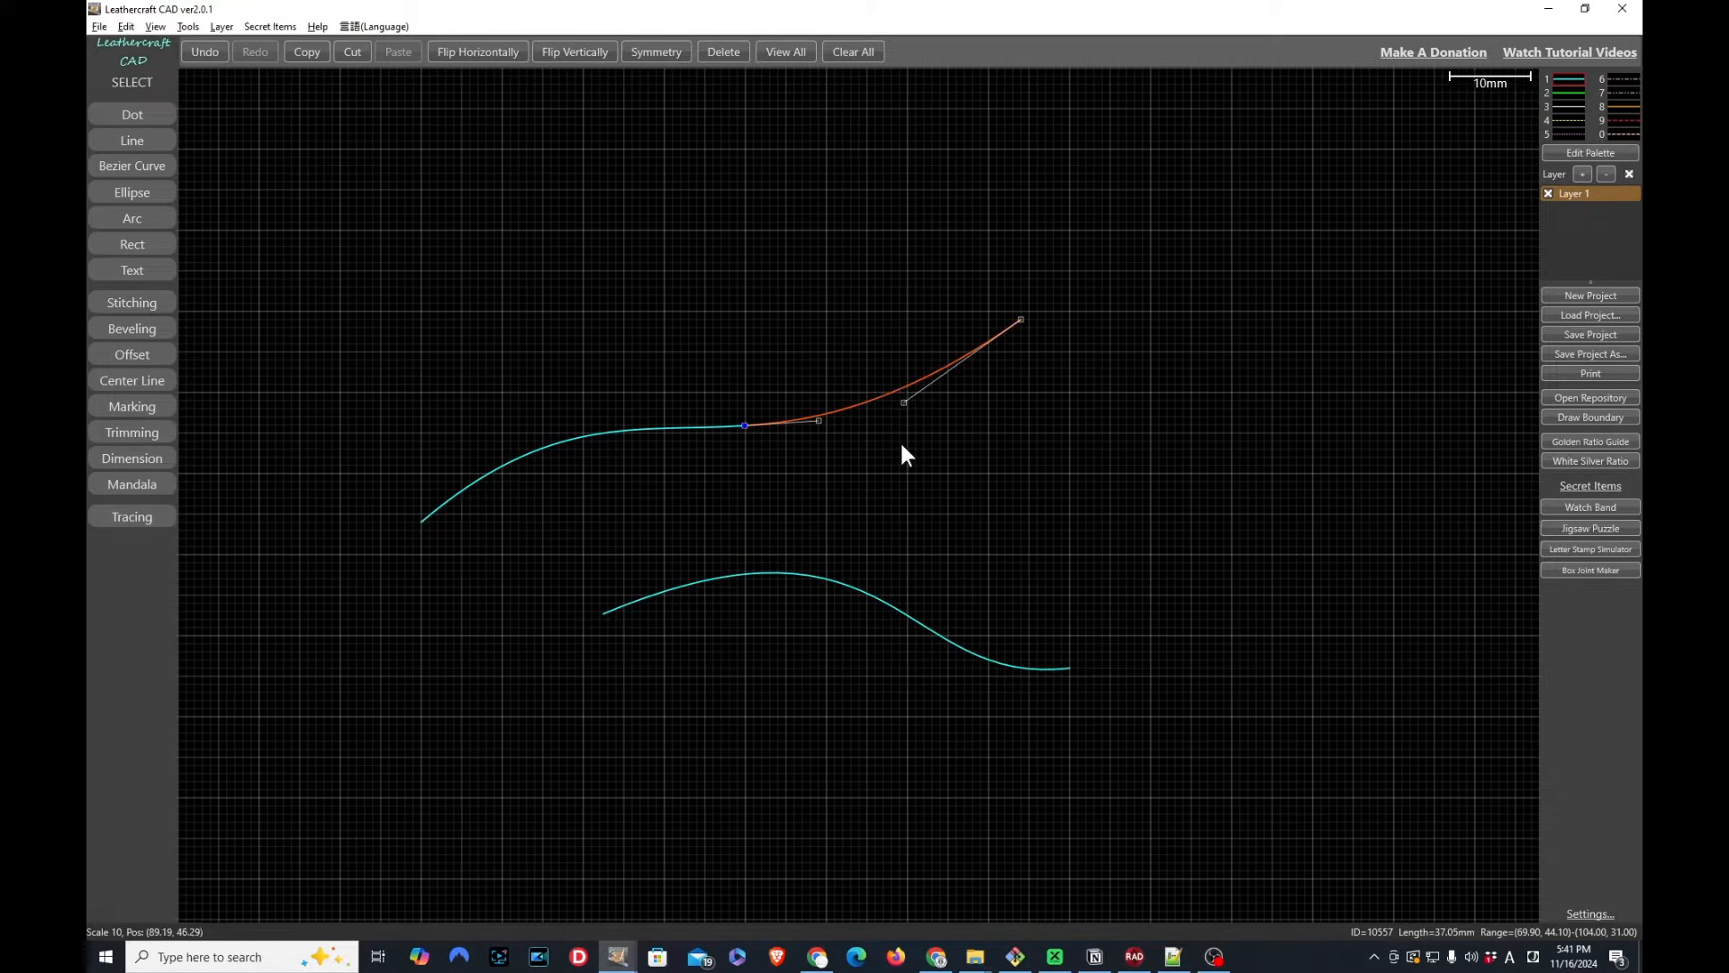
double_click(890, 392)
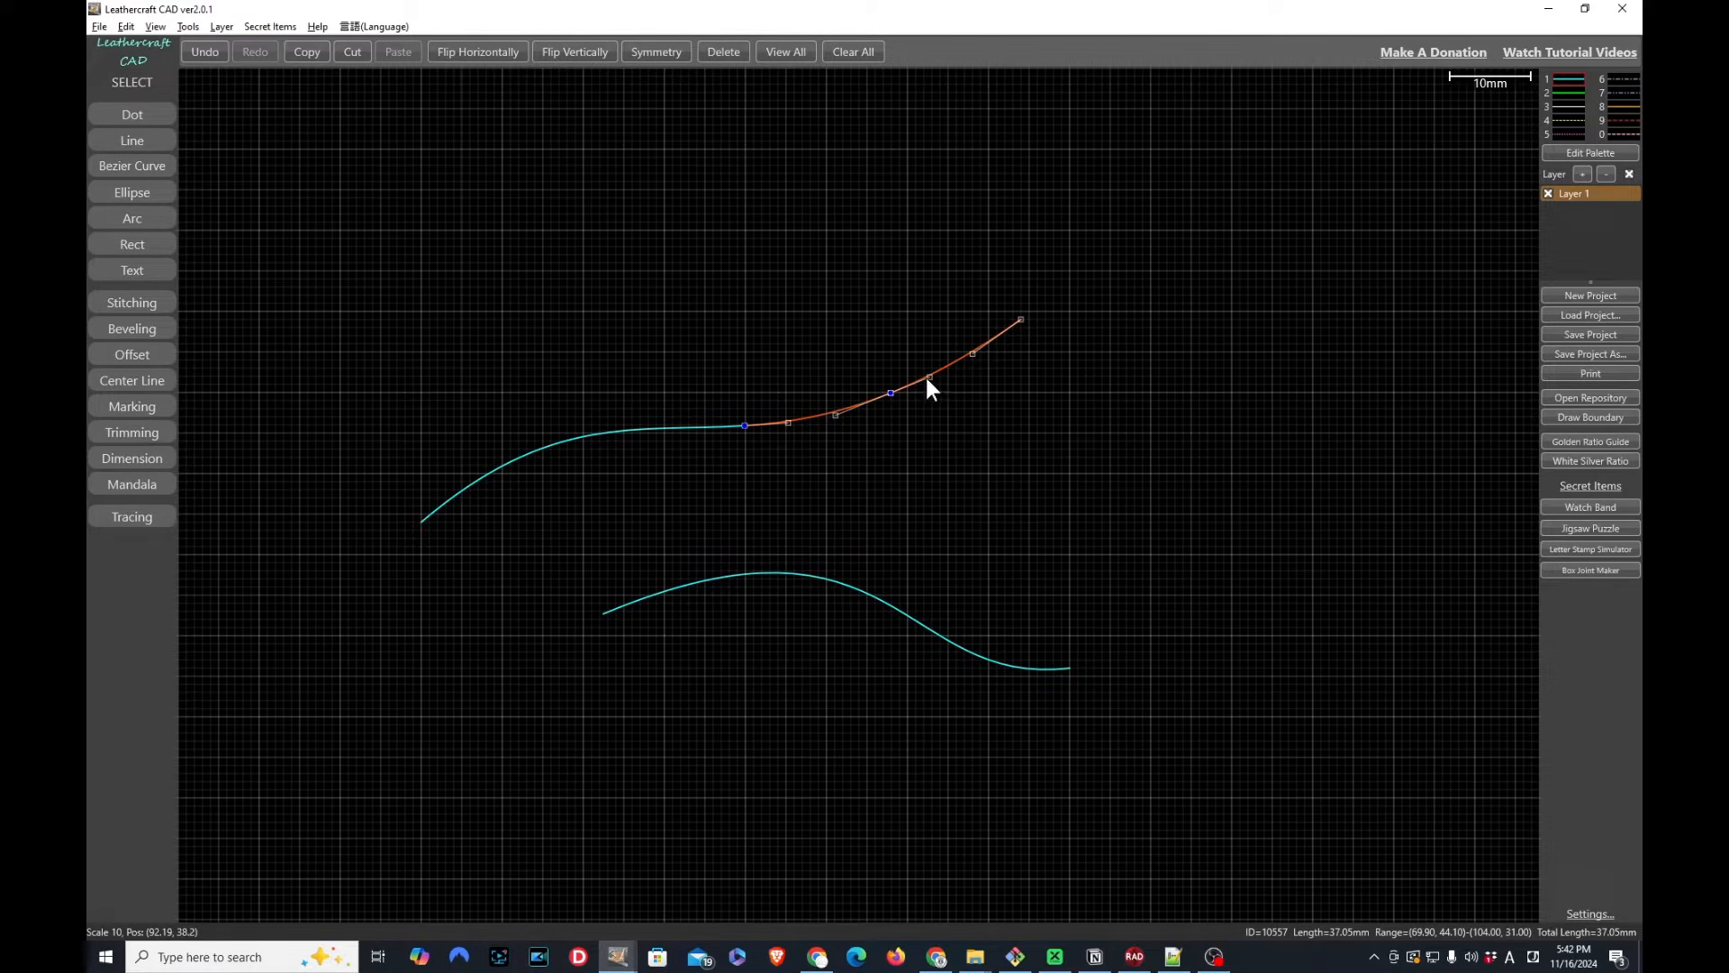
left_click(872, 597)
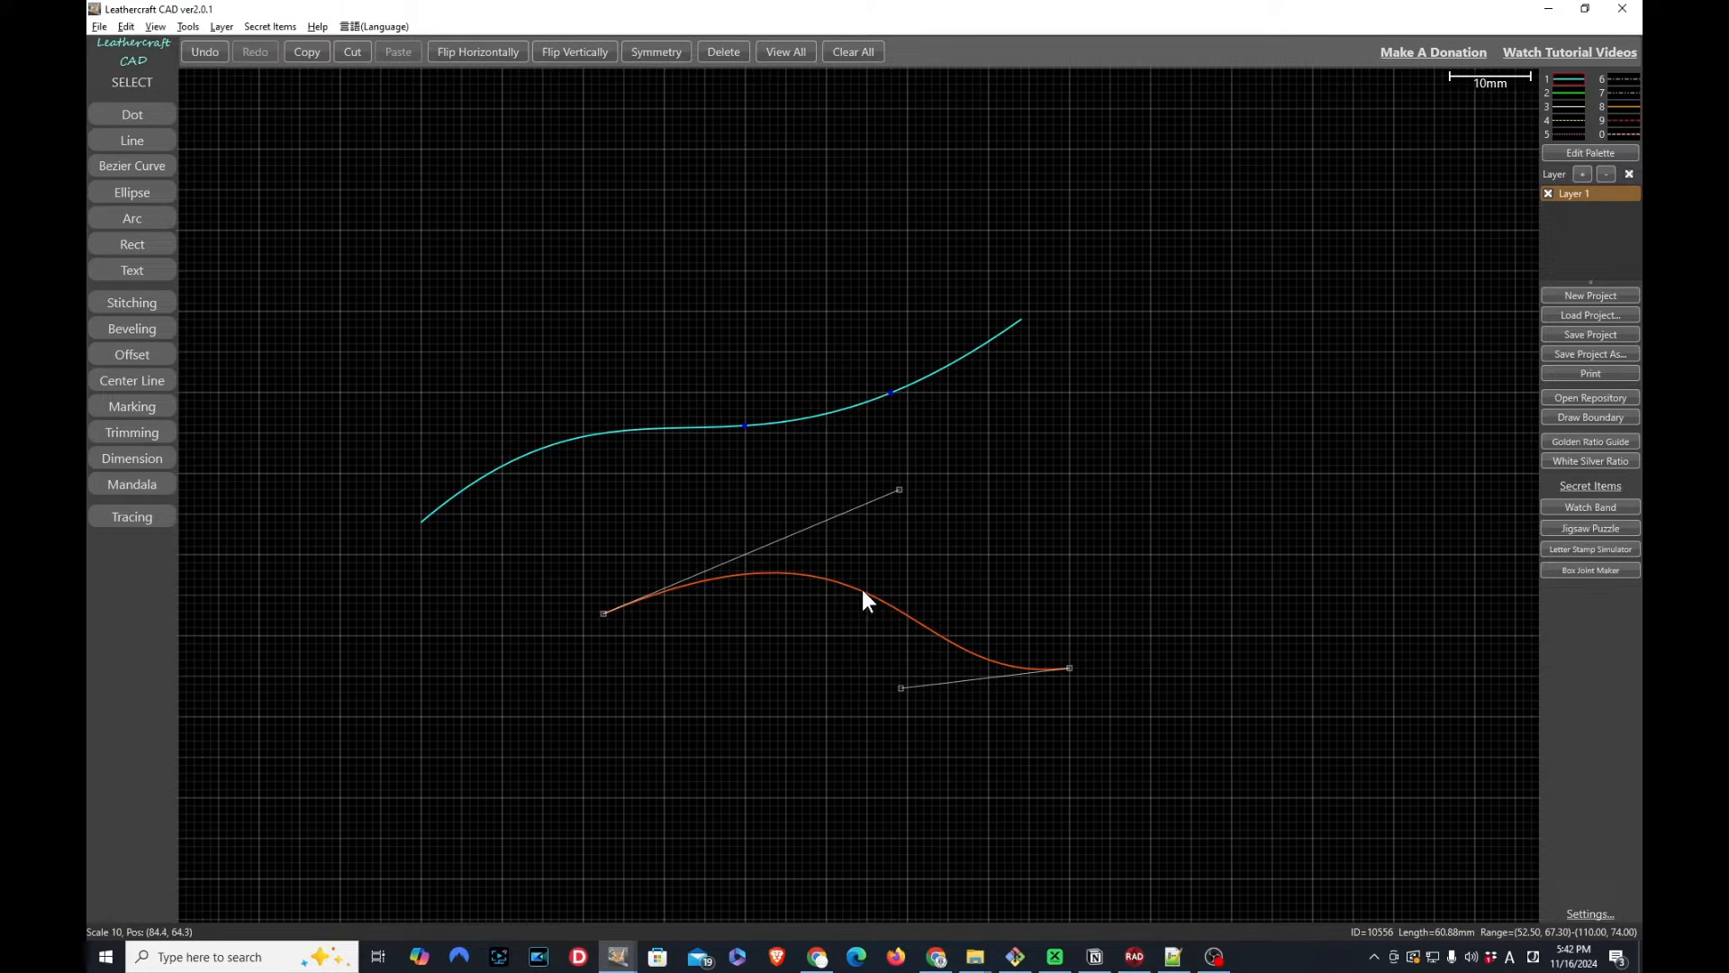
double_click(862, 589)
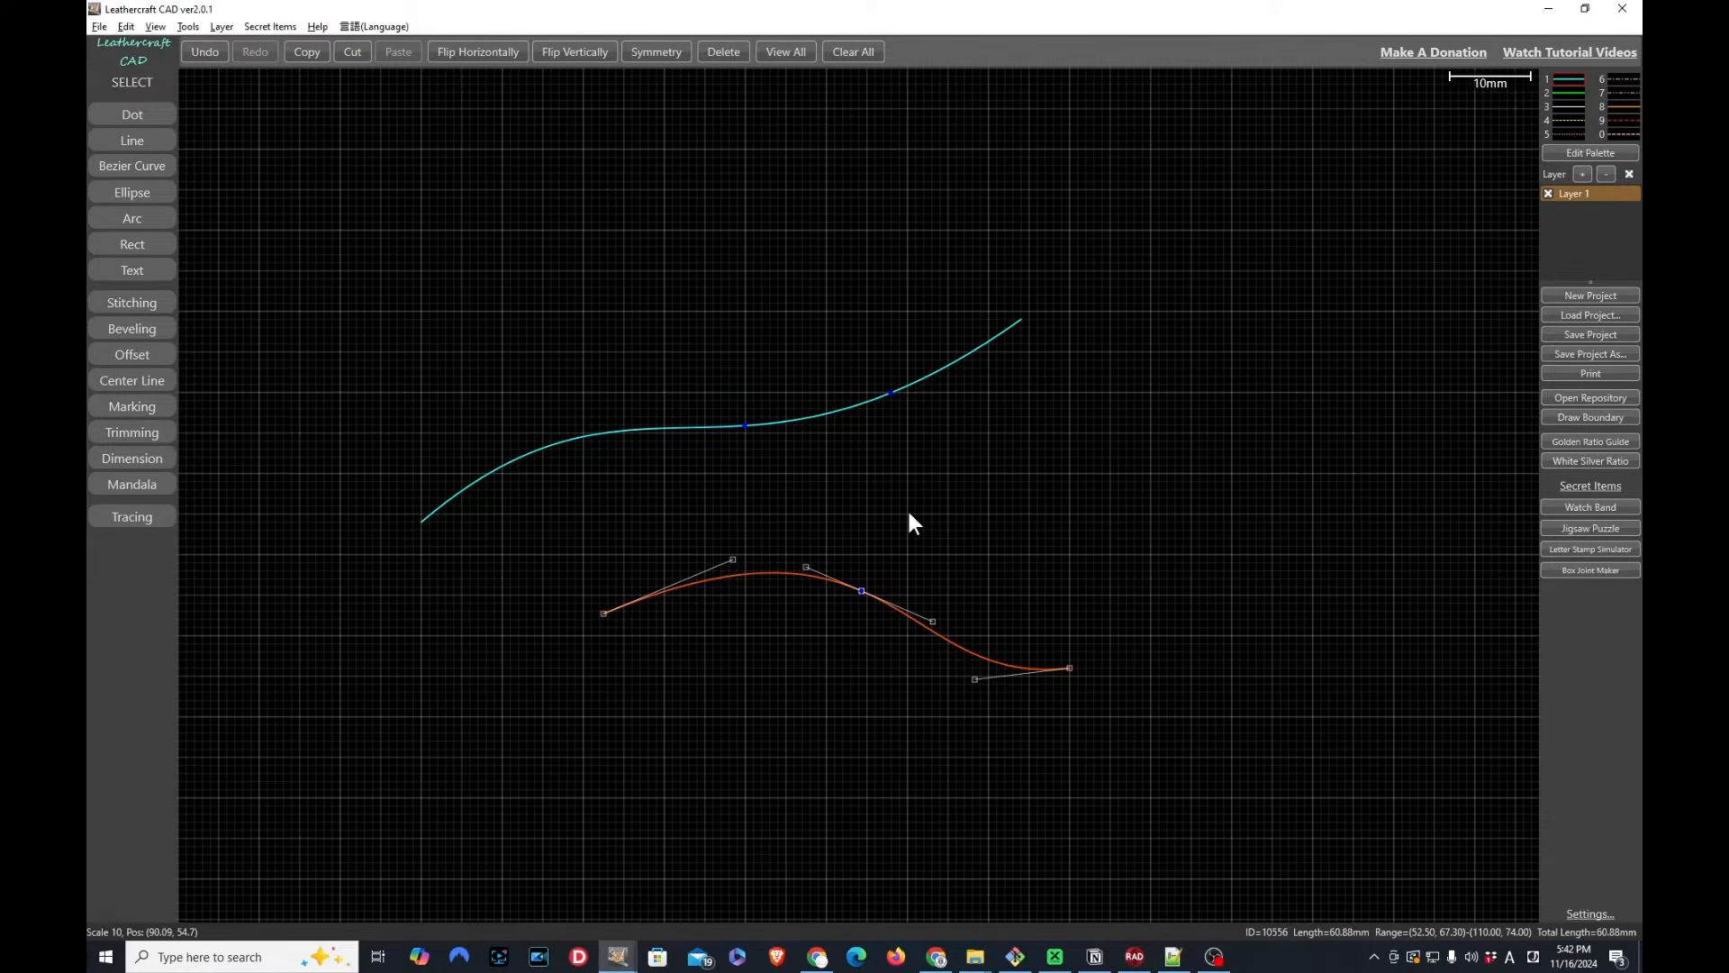
Check the symmetric editing note, select only the upper curve's middle segment and reshape it by moving both its control handles
key("alt+Tab")
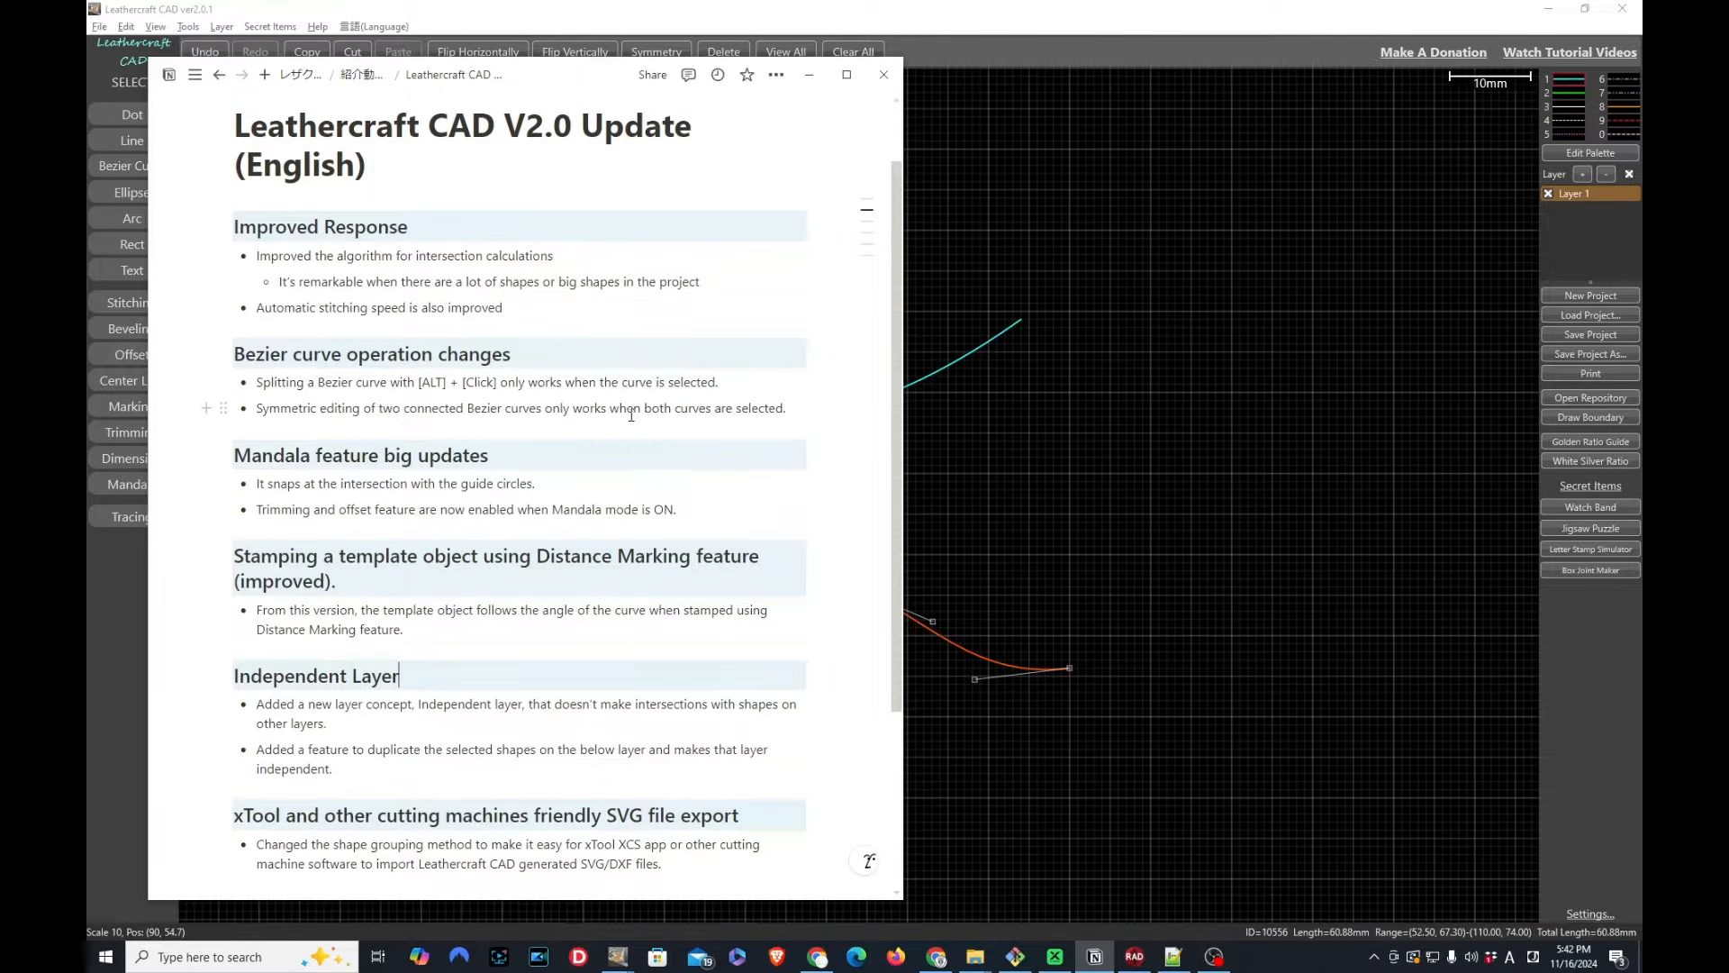
left_click(987, 429)
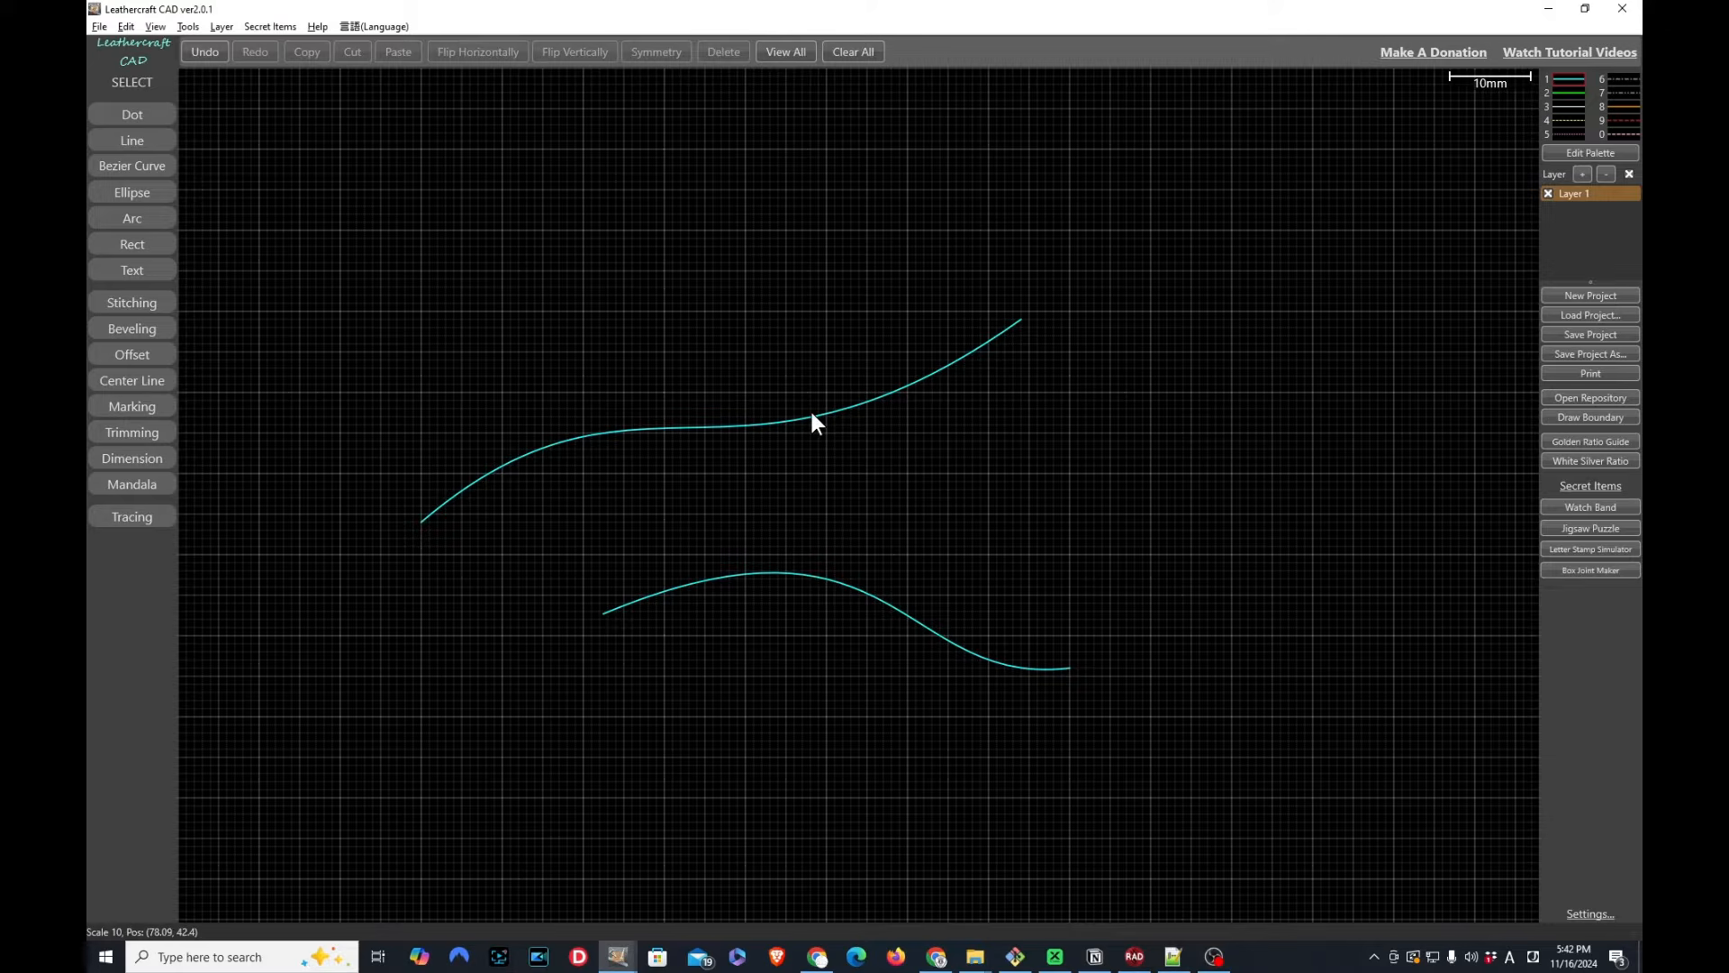
left_click(812, 422)
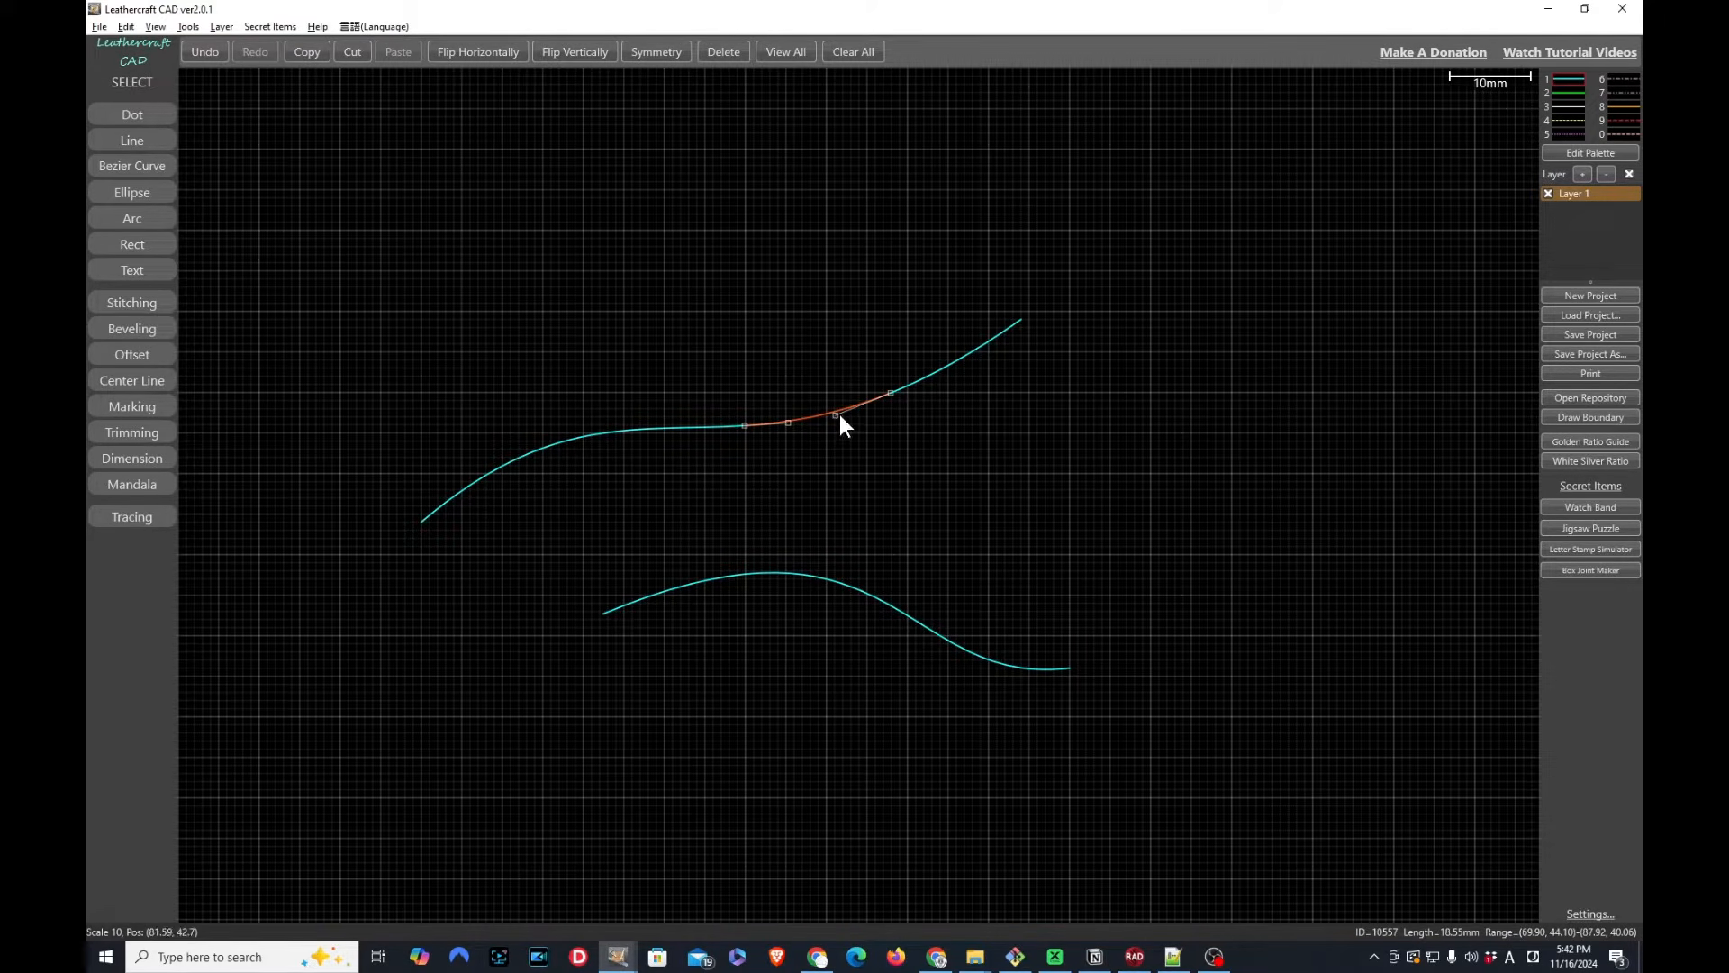
left_click_drag(837, 415, 803, 317)
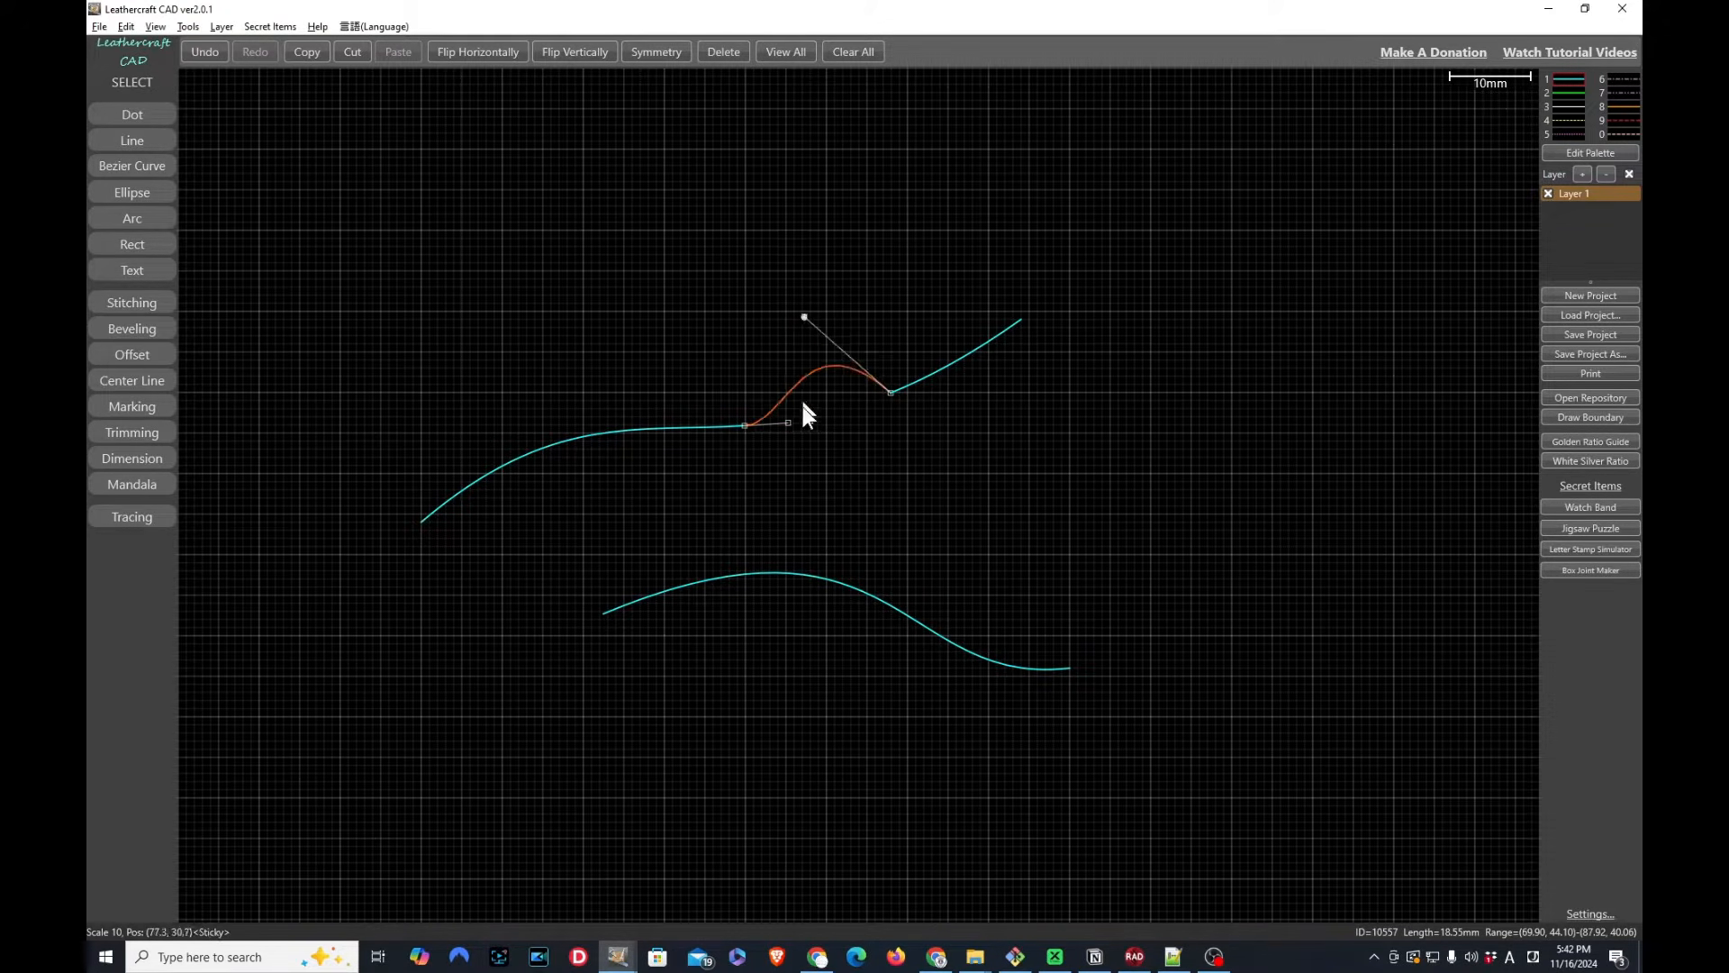
left_click_drag(787, 423, 836, 457)
left_click_drag(836, 458, 832, 448)
Compare the joint handles with the left segment also selected, reselect the middle segment alone and pull its left-end handle further down
left_click(706, 427, "shift")
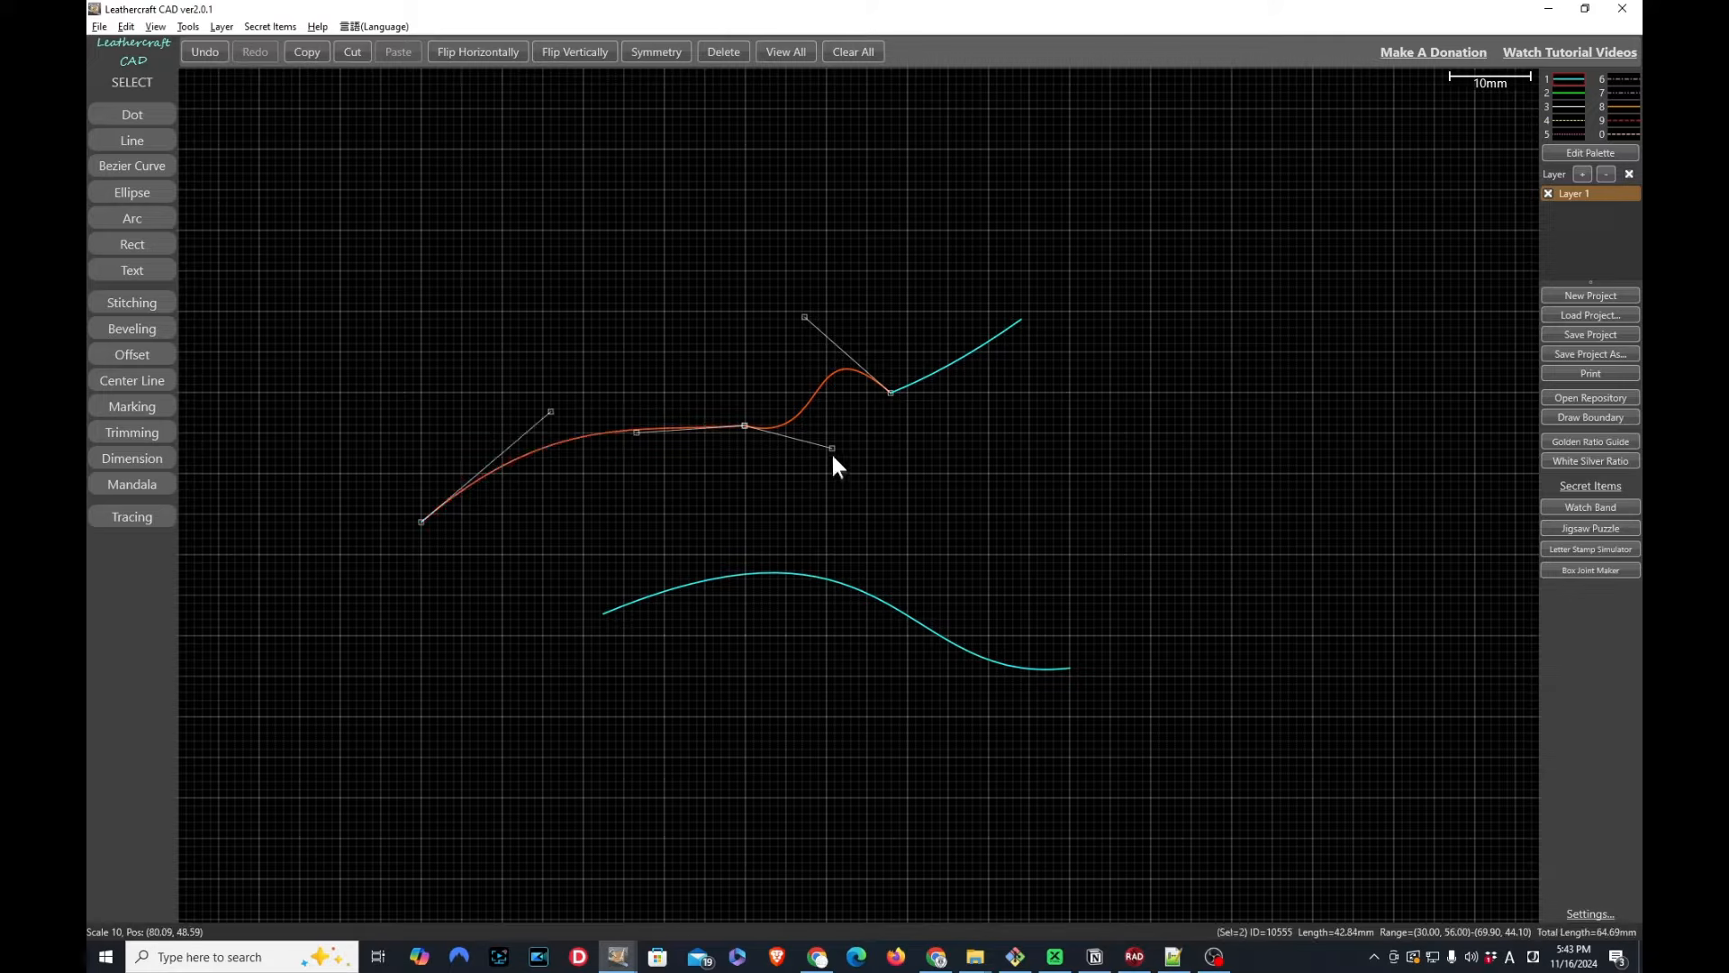
left_click(636, 432)
key("Delete")
left_click(803, 402)
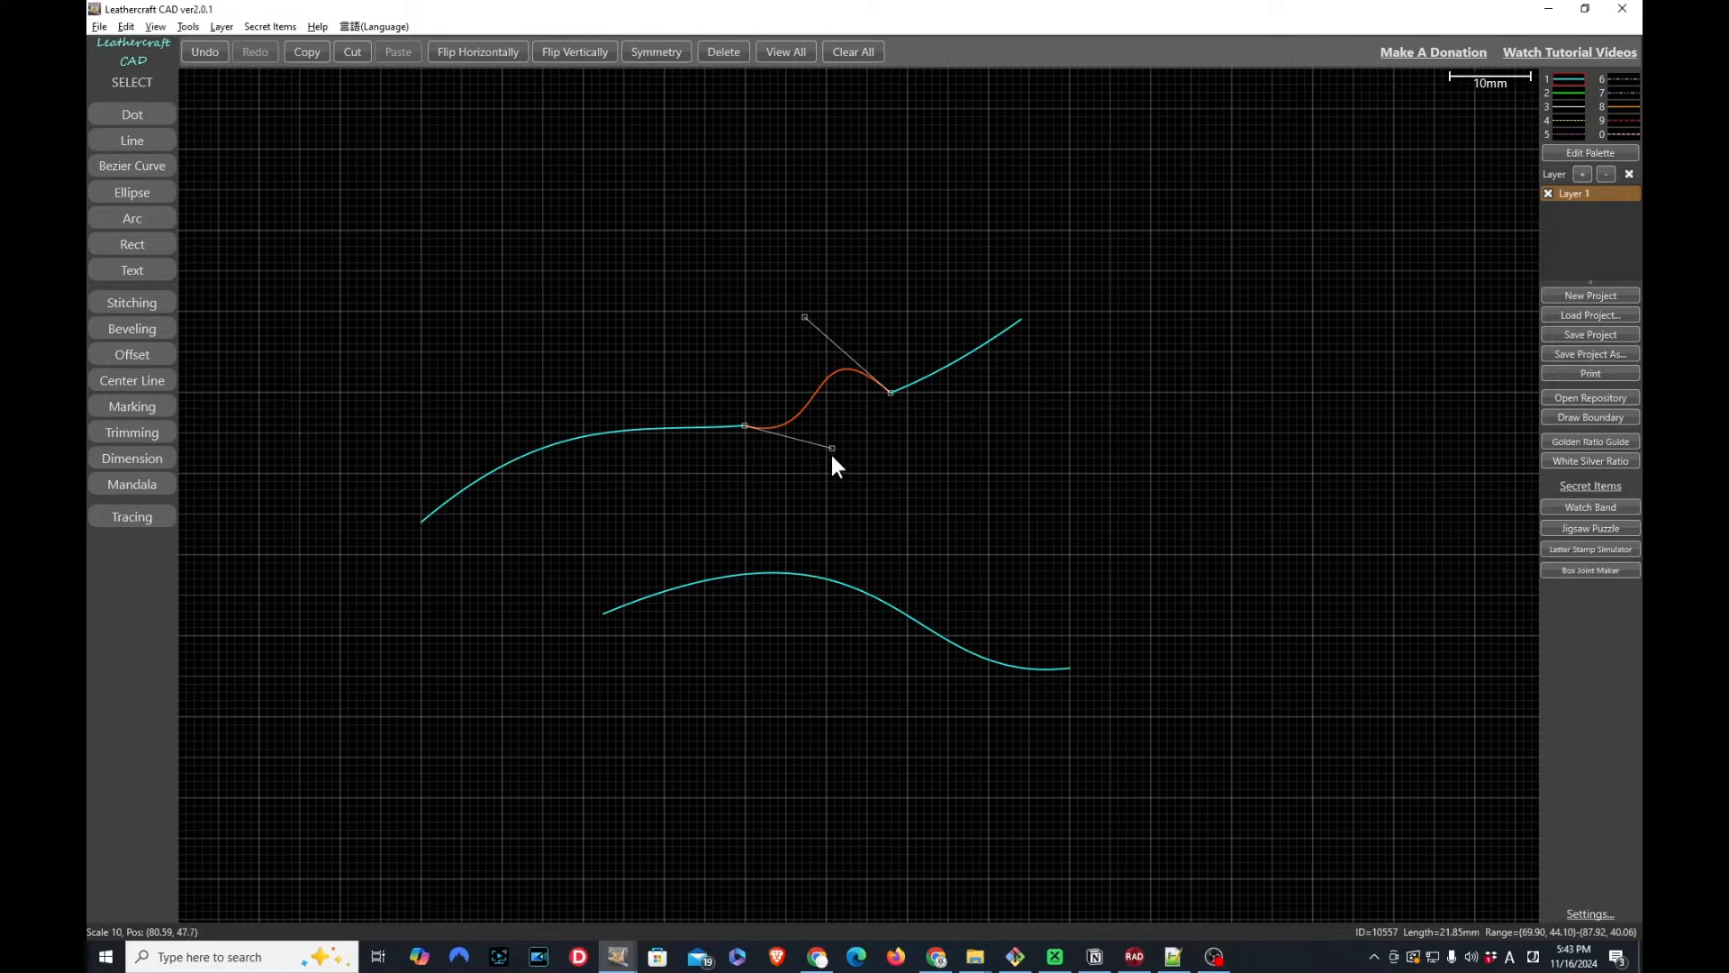
left_click(832, 449)
left_click(858, 457)
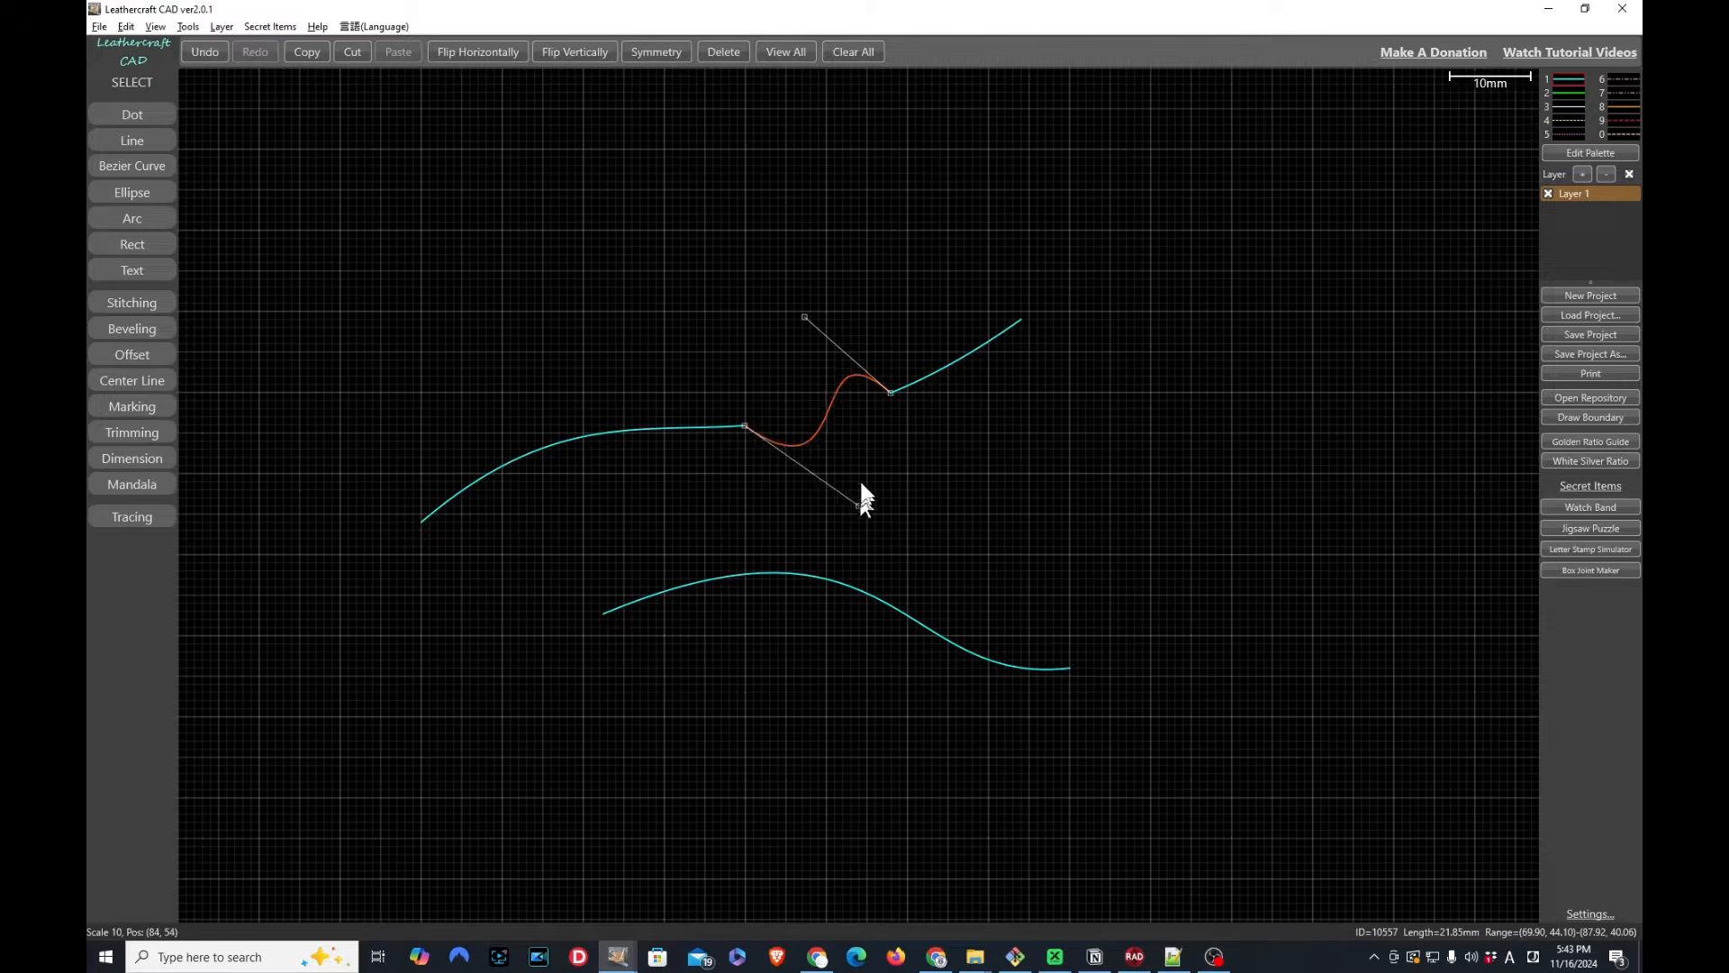
left_click(860, 483)
Select the upper curve's left and middle segments together, pull their shared joint's lower handle down for symmetric editing and clear the selection
left_click(692, 426)
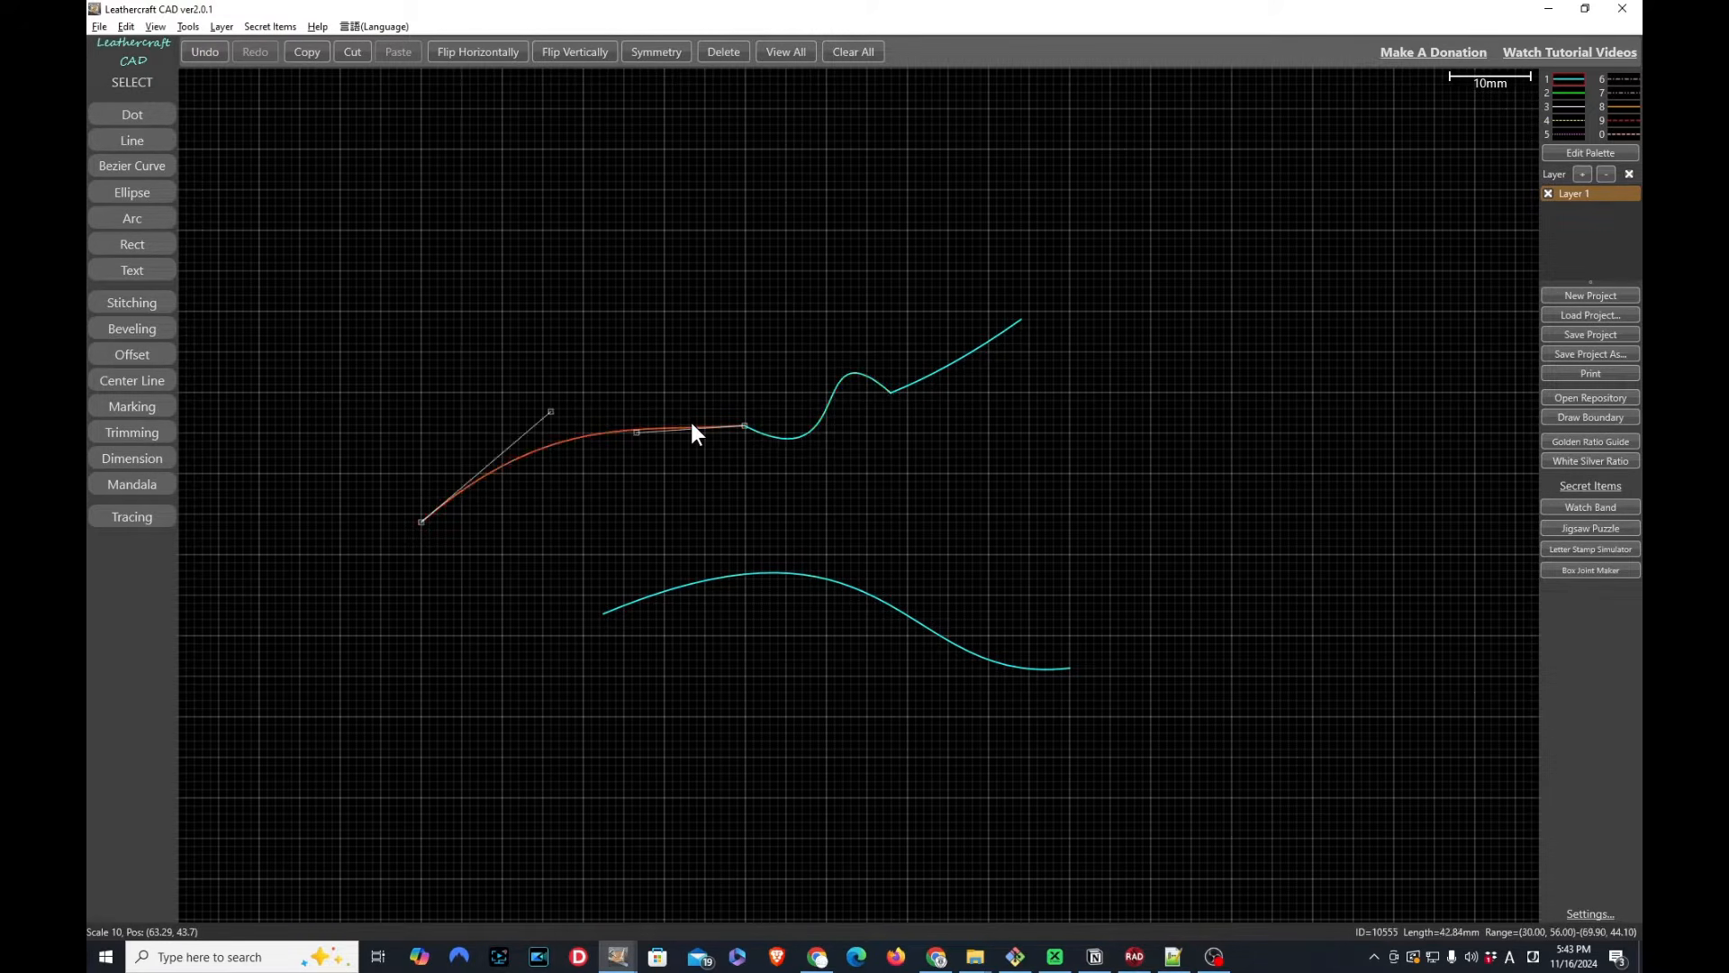
left_click(793, 429, "shift")
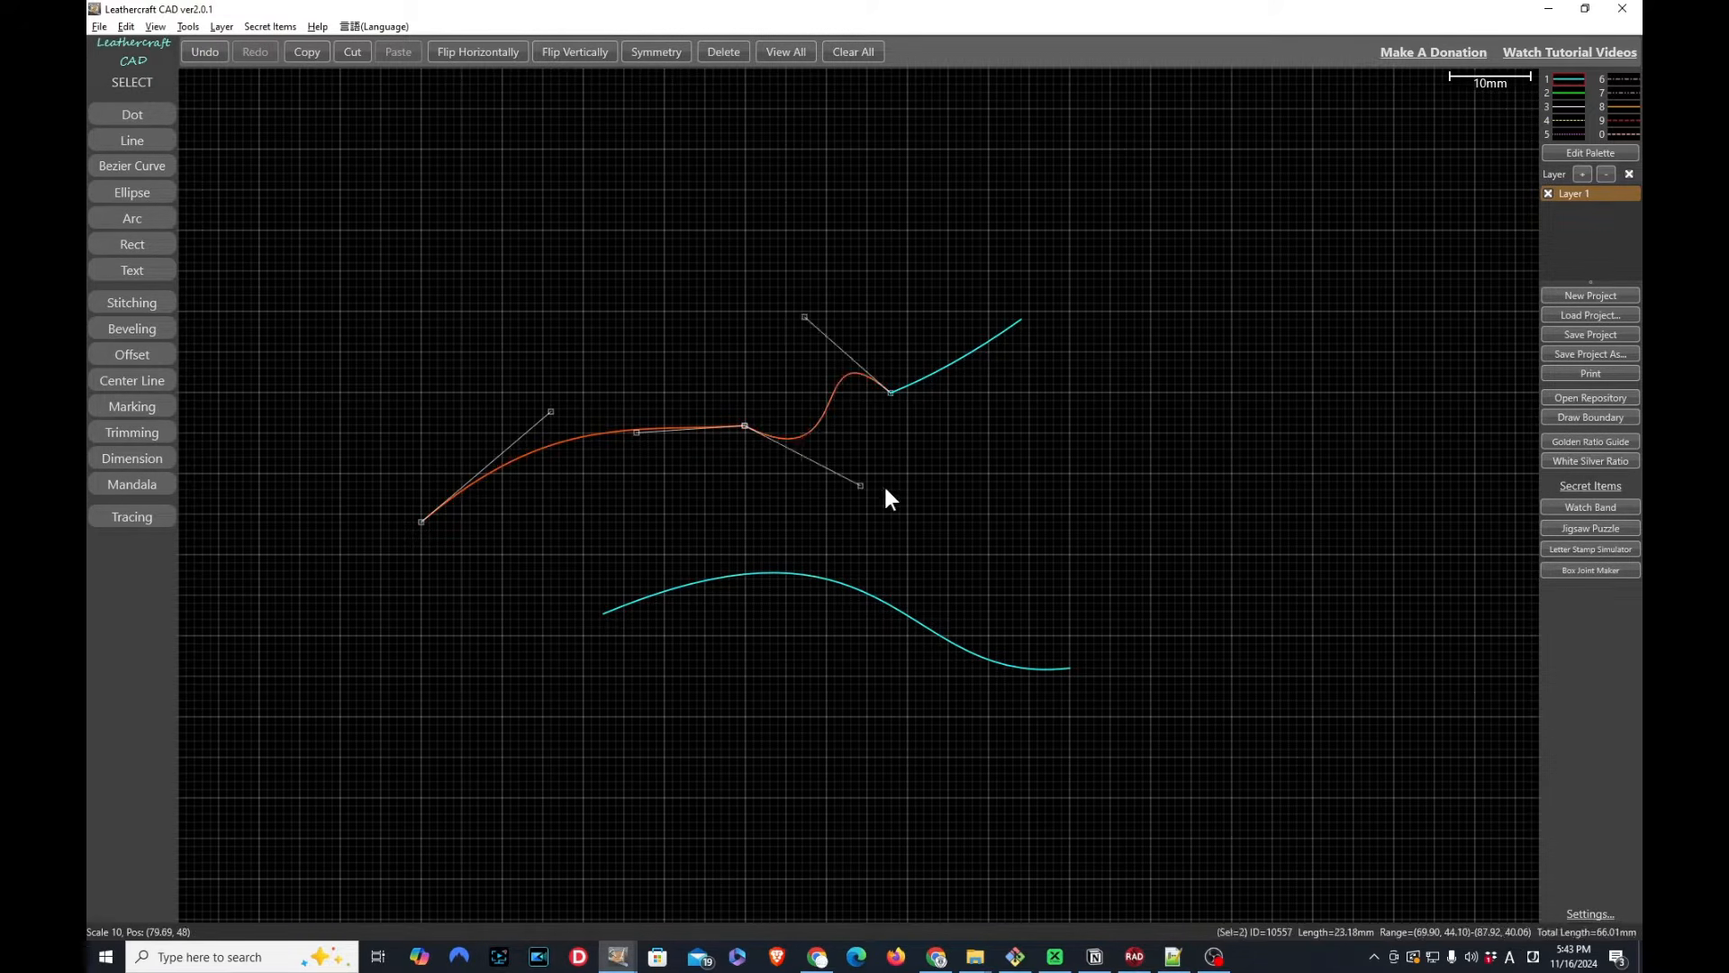
left_click(861, 484)
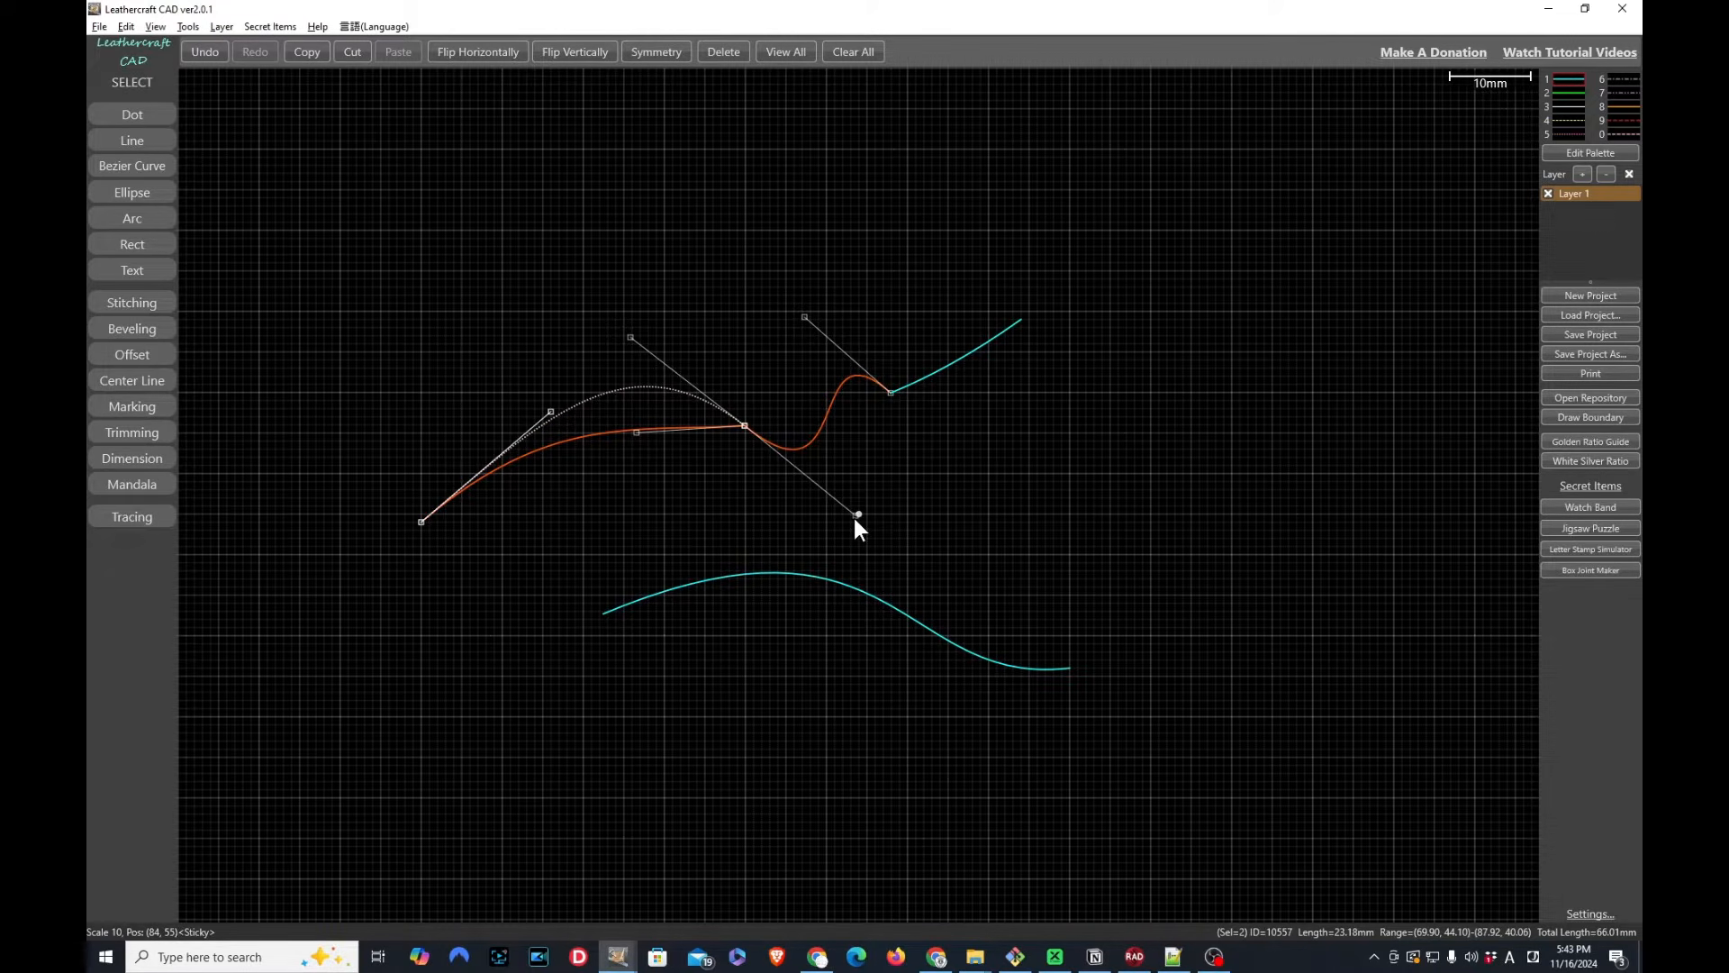
left_click(870, 486)
left_click_drag(841, 446, 859, 538)
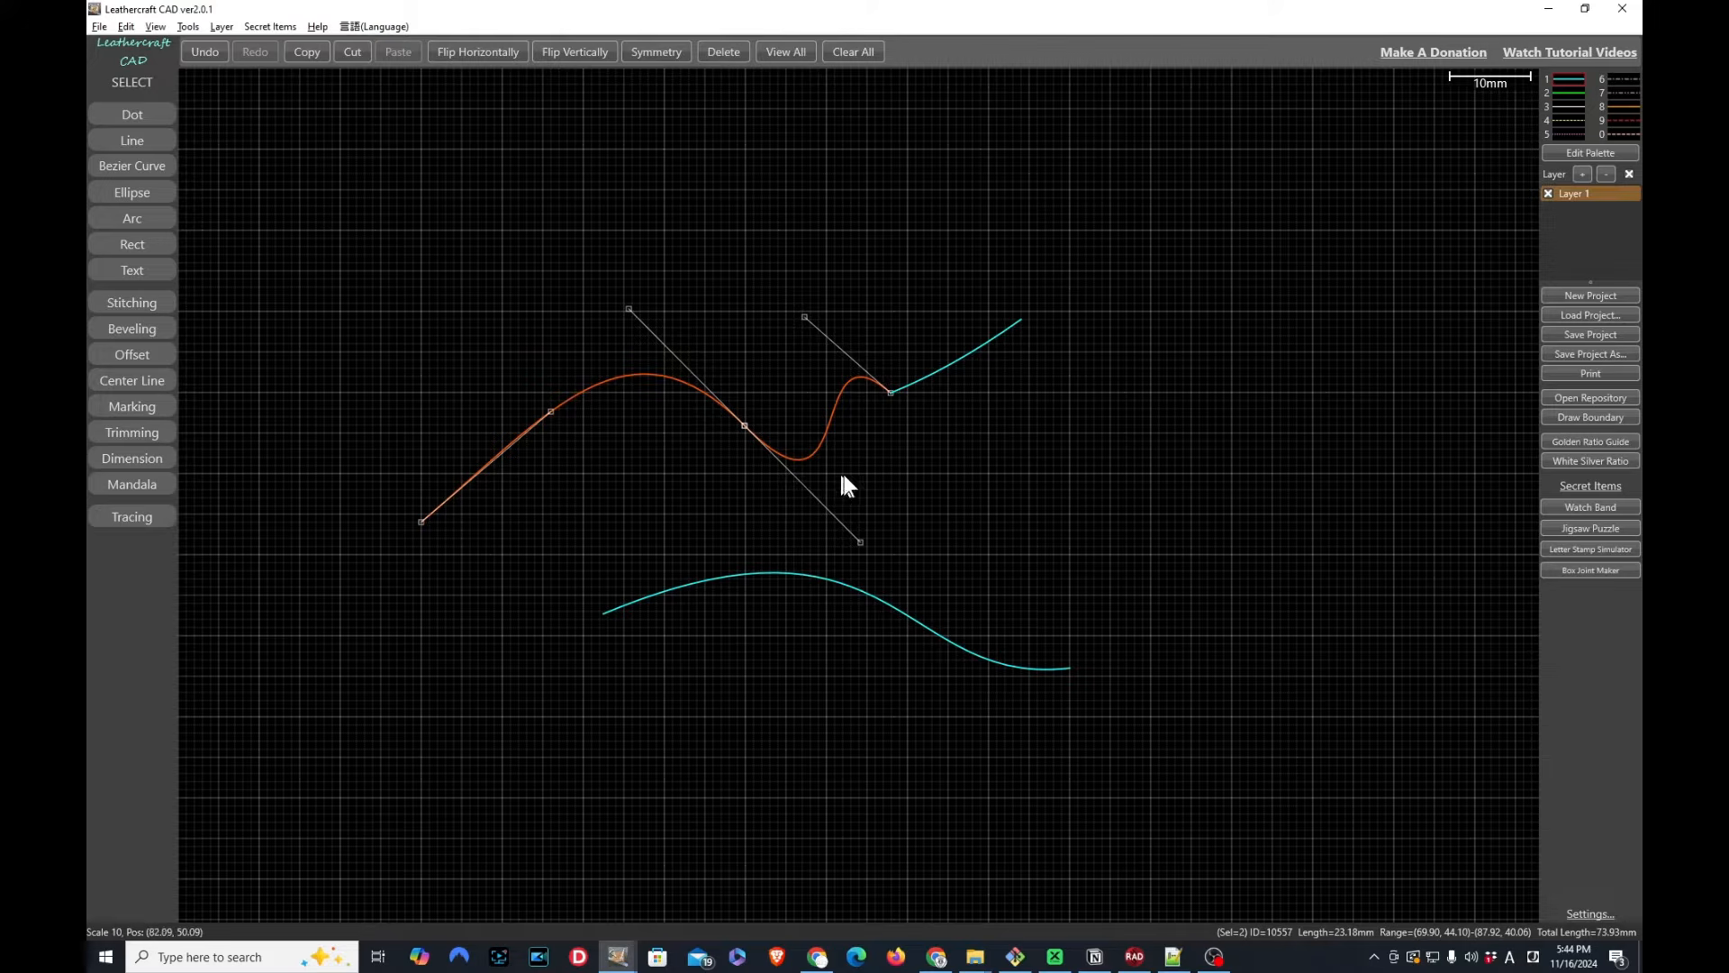
left_click(864, 488)
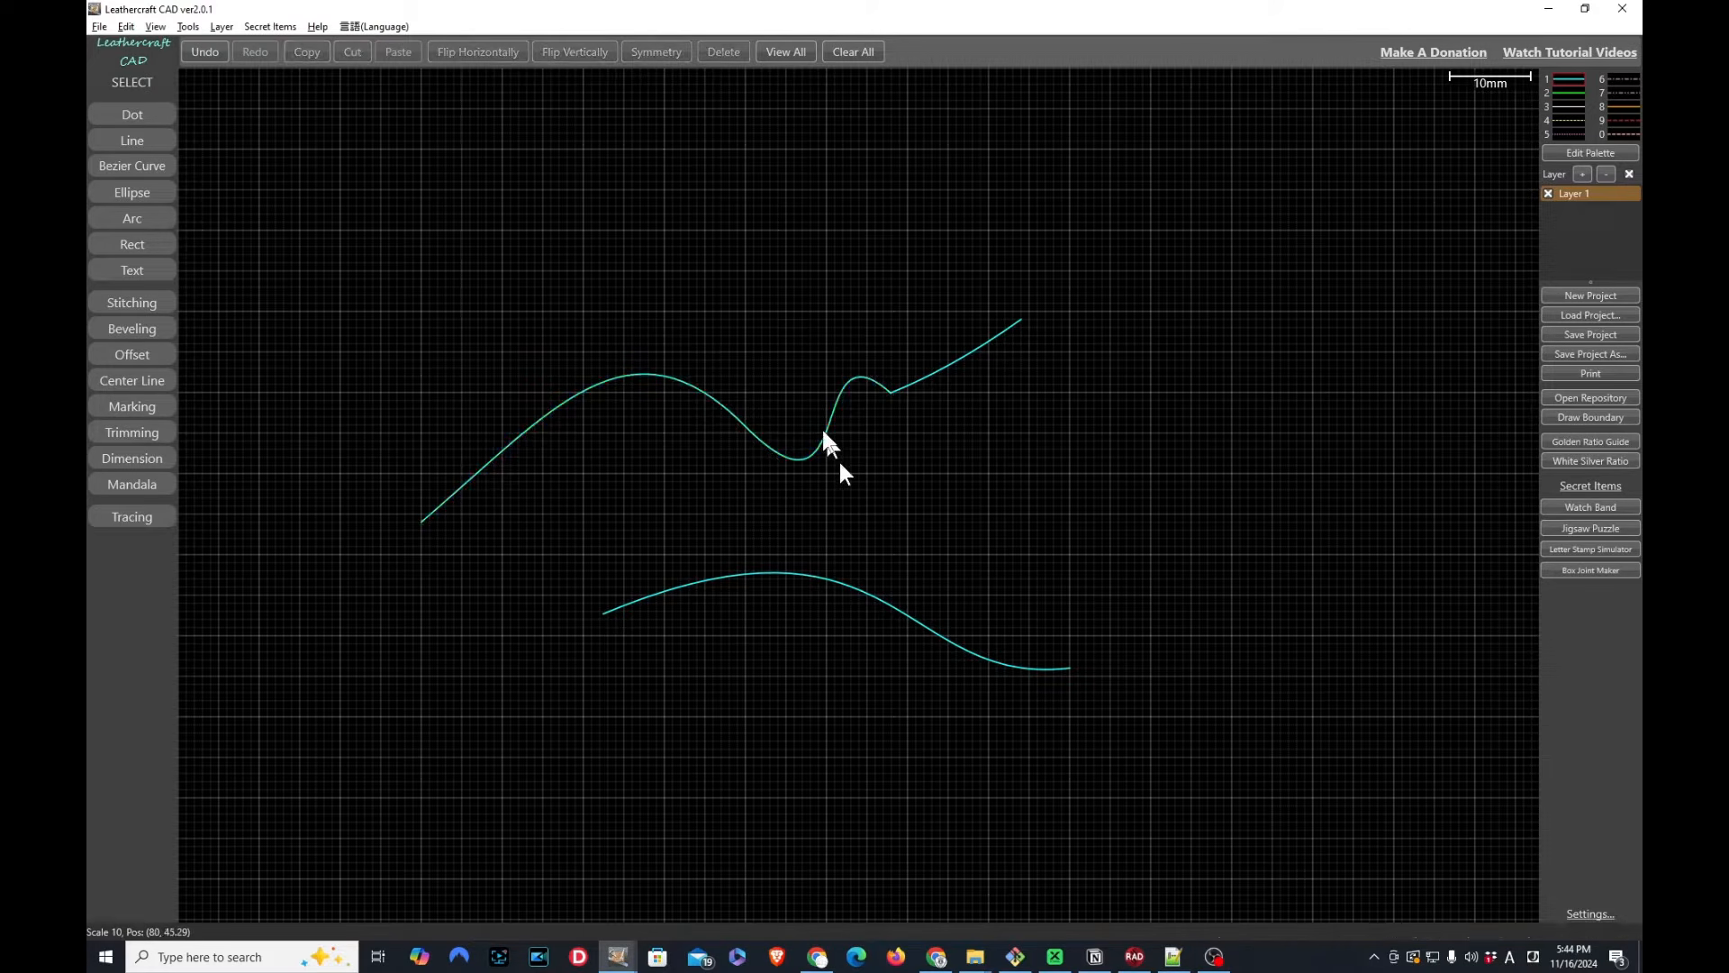
Move the middle segment's right-end handle alone, add the right segment to the selection and pull that handle below the joint symmetrically
left_click(835, 407)
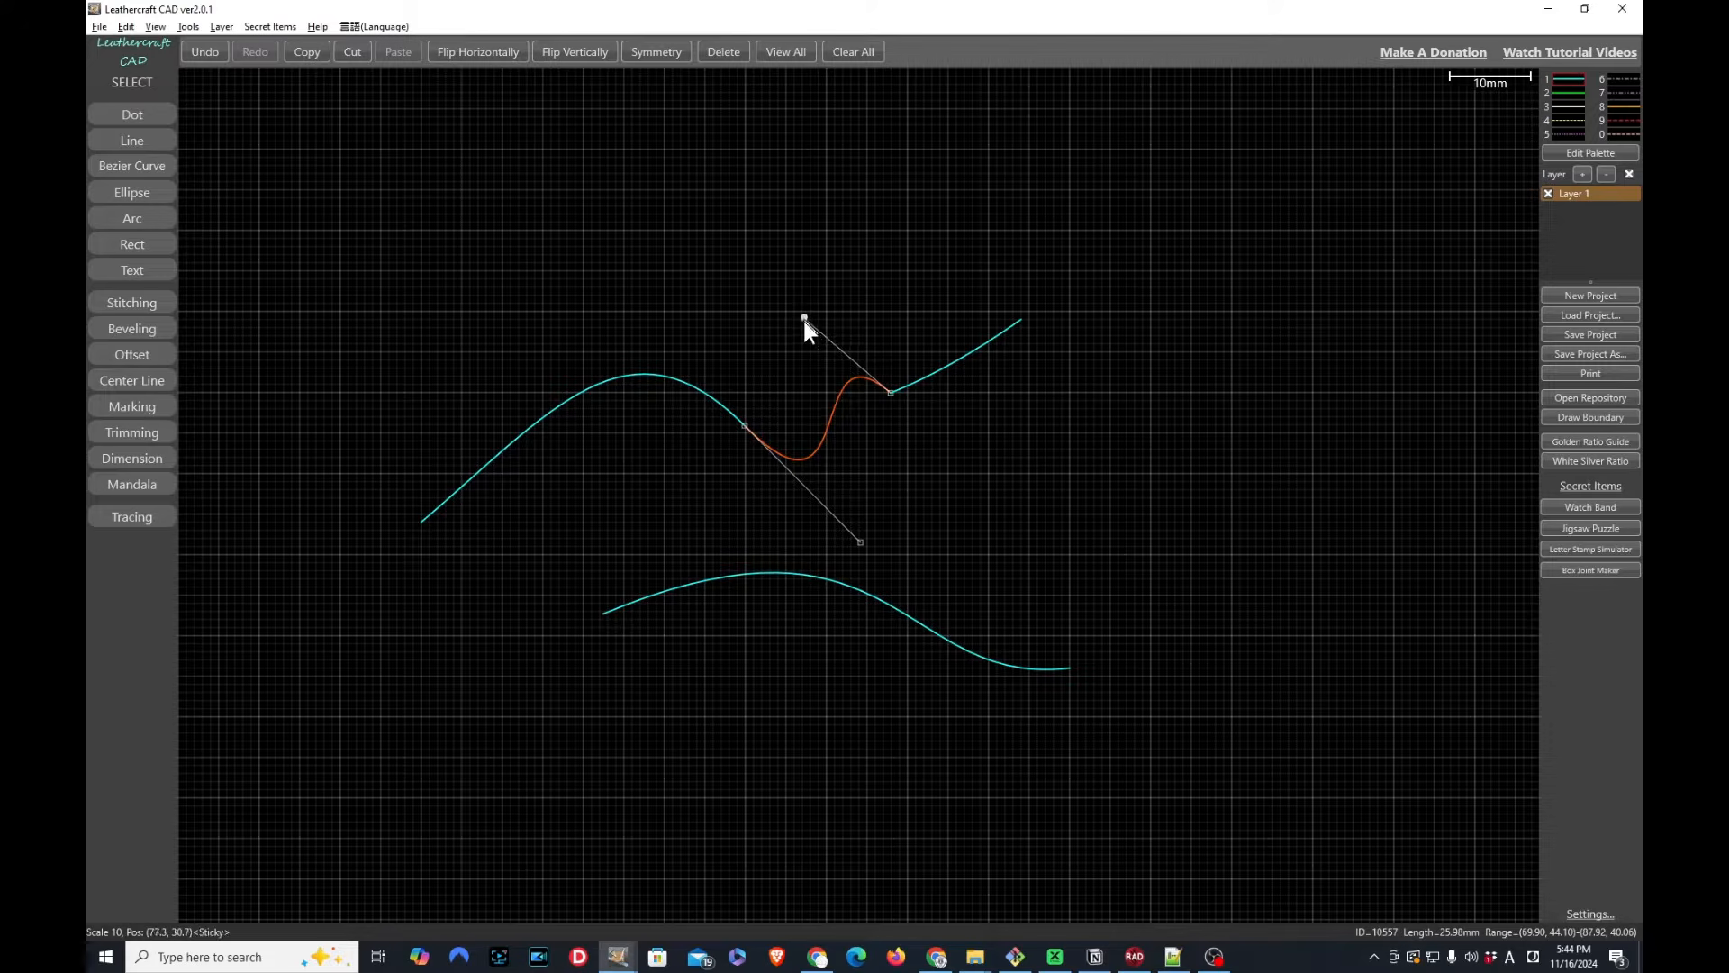
left_click_drag(804, 321, 834, 456)
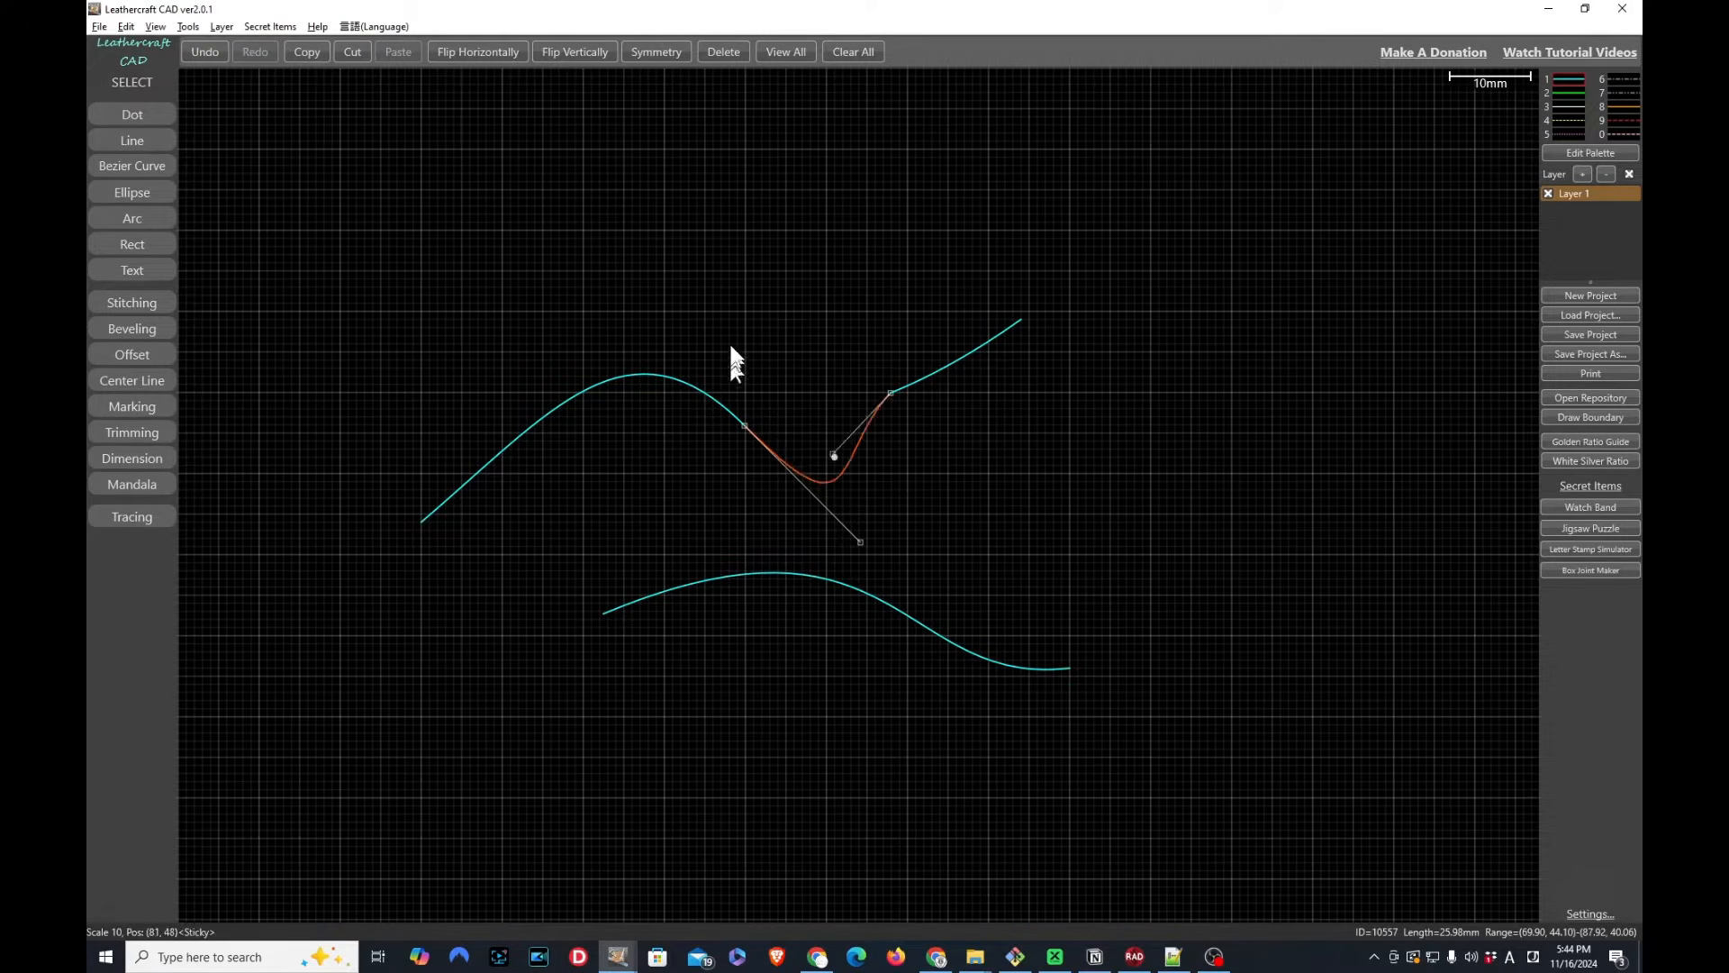
left_click_drag(732, 349, 786, 315)
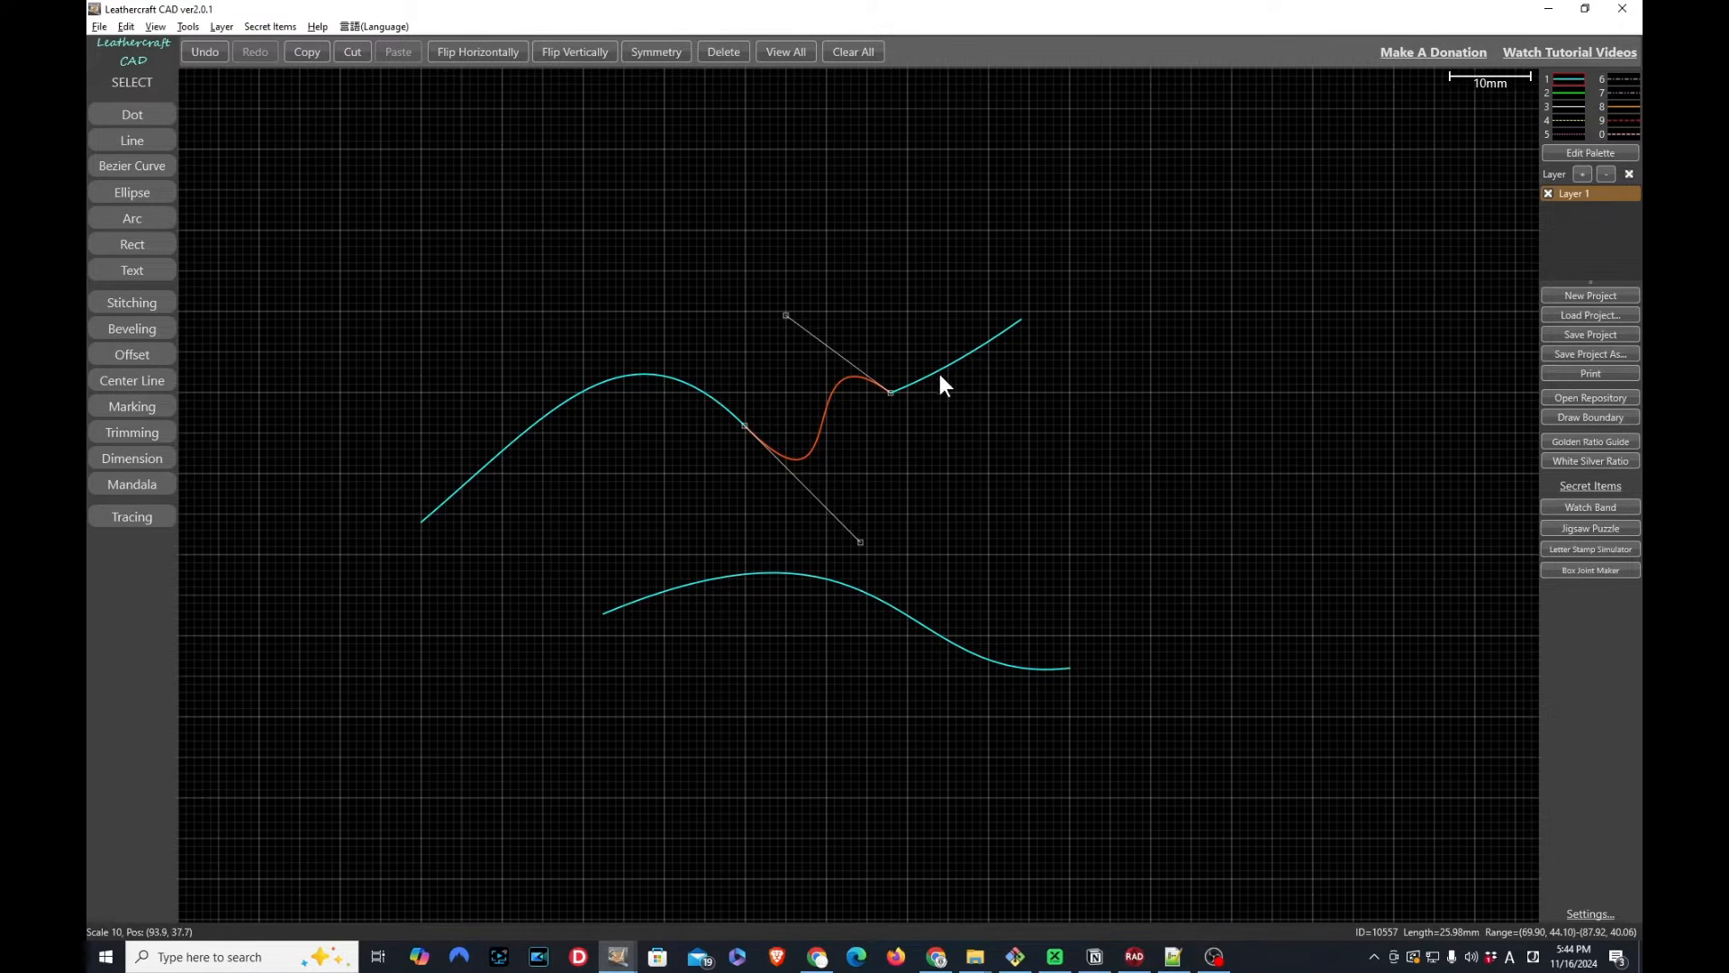
left_click(938, 371, "shift")
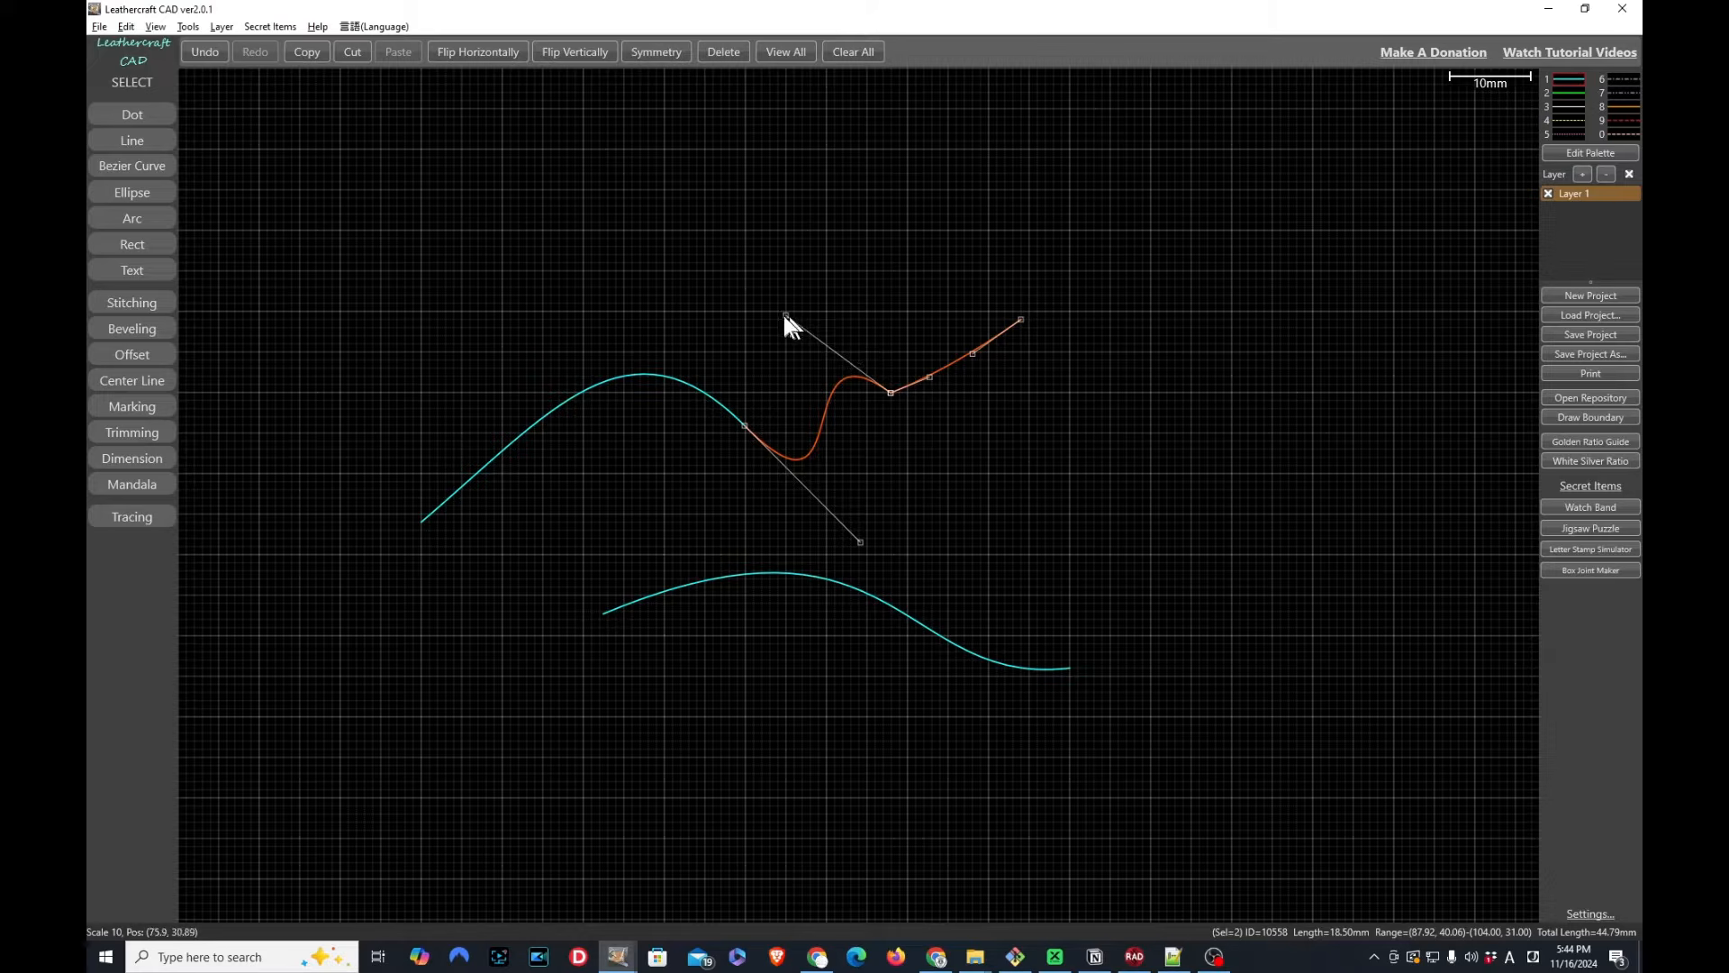
left_click_drag(786, 315, 904, 483)
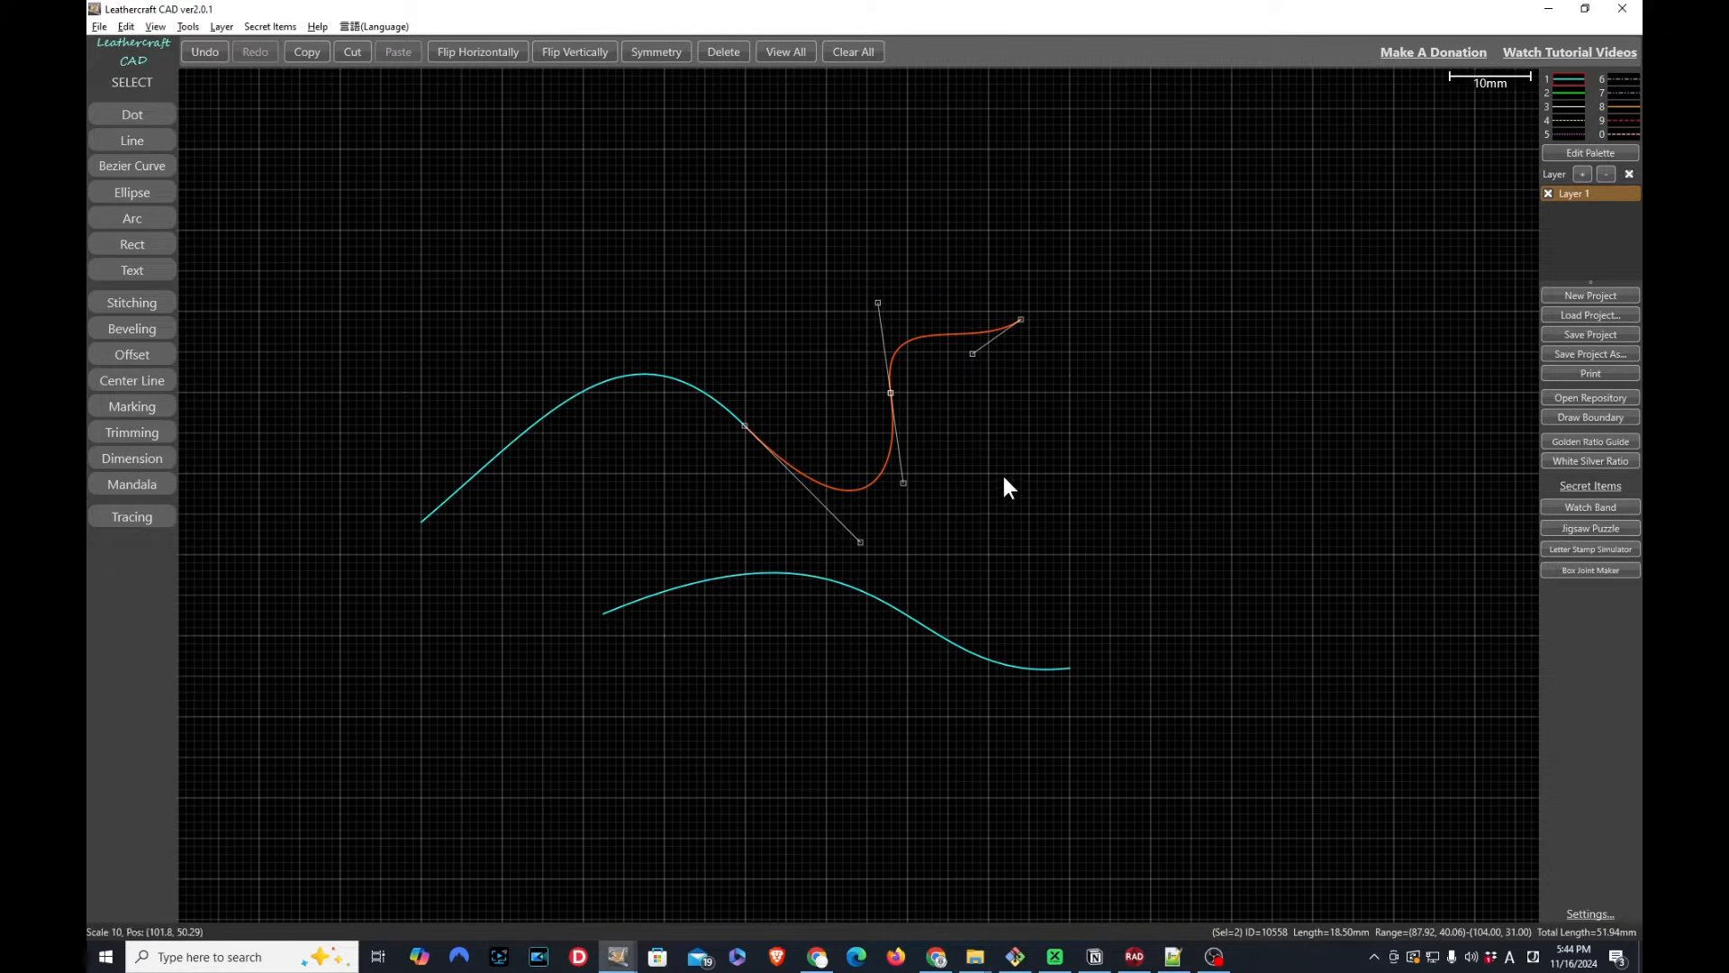
left_click(703, 521)
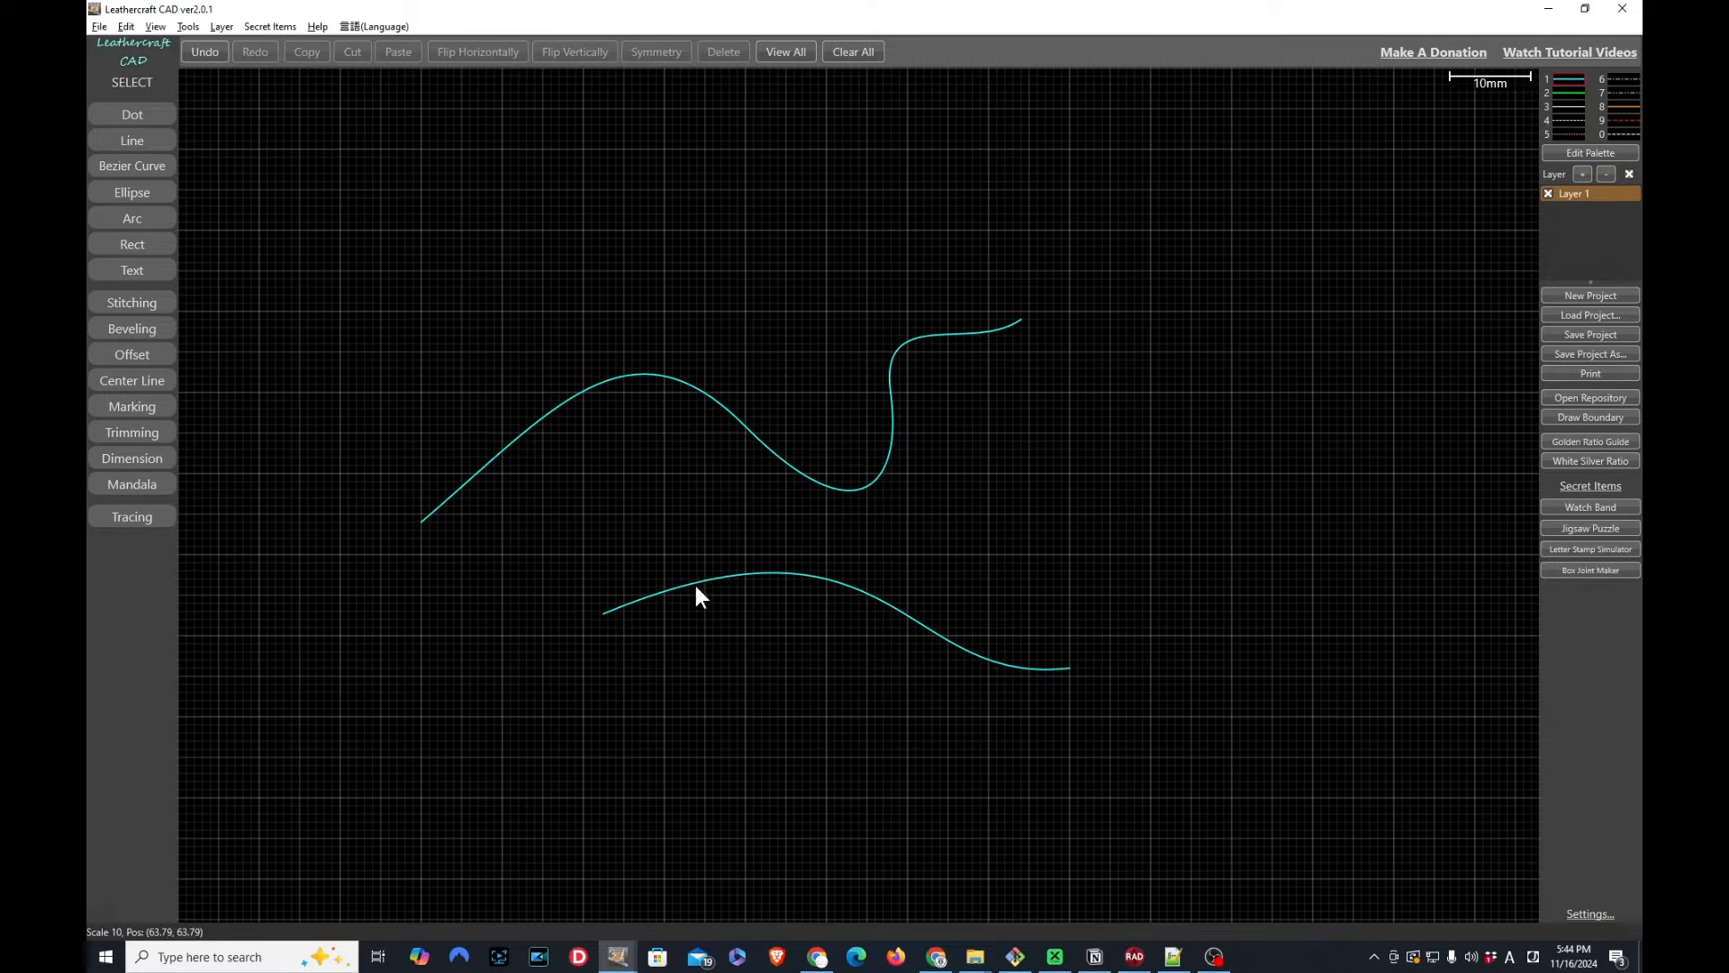
Attach the start of the lower curve's left half to the upper curve's left joint and bend it outward with its handle
left_click(698, 586)
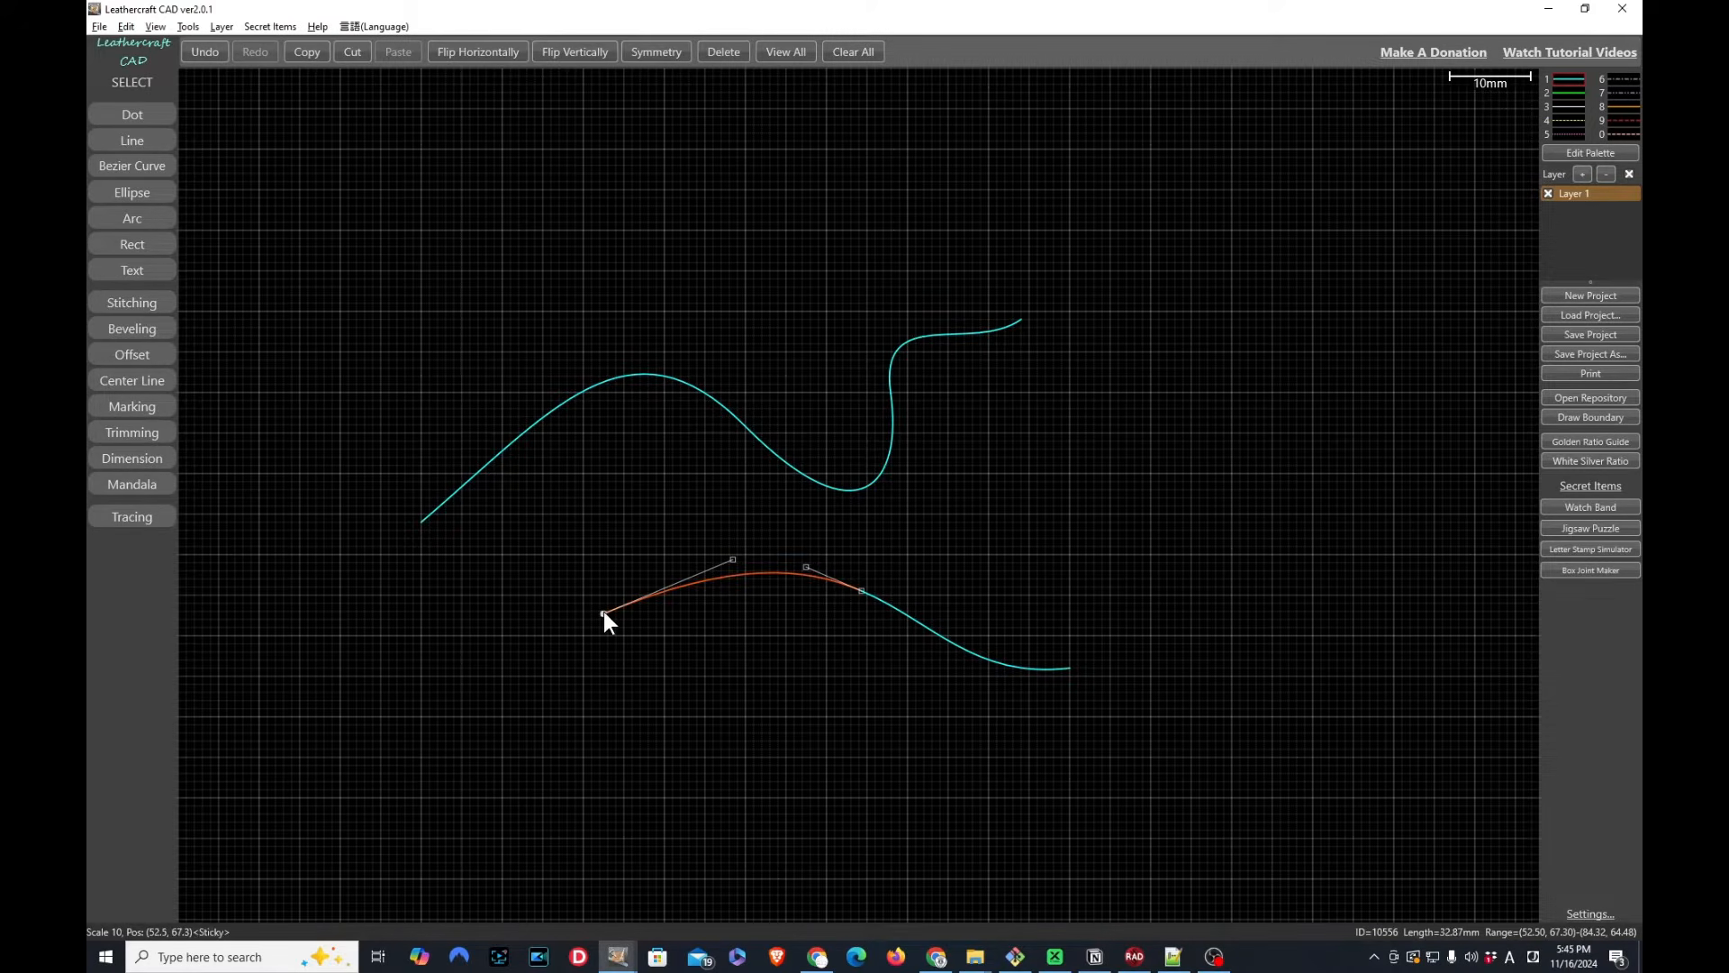
left_click_drag(603, 612, 745, 426)
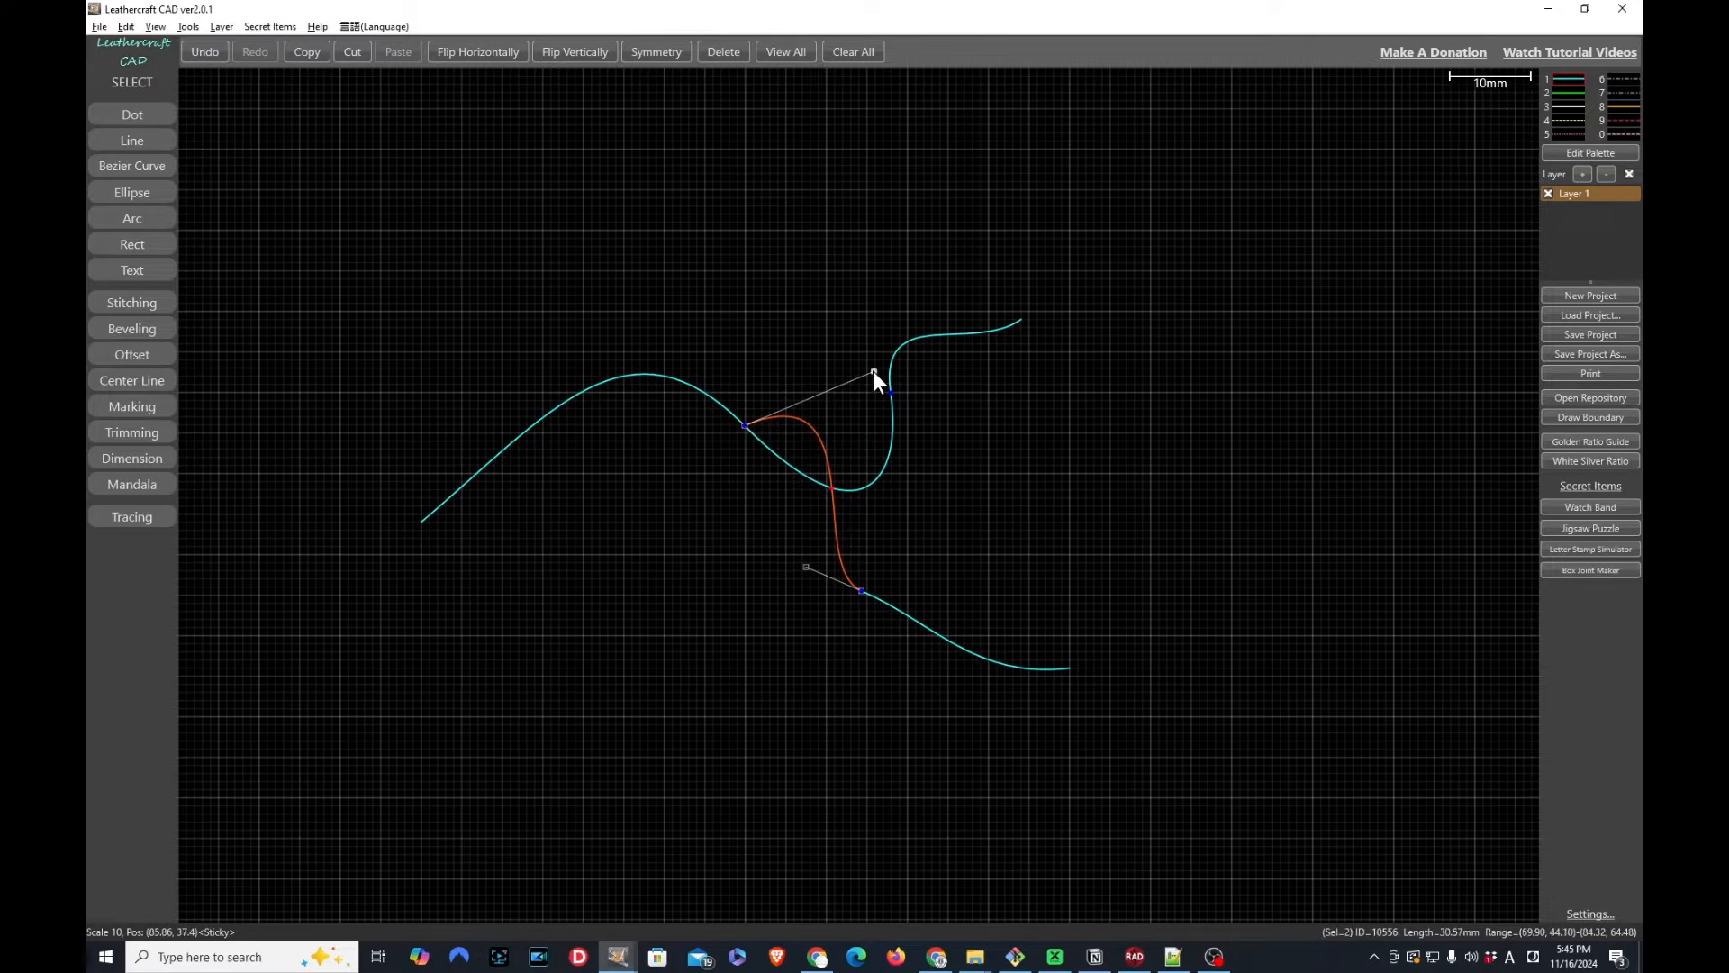
left_click_drag(874, 371, 645, 538)
Adjust the upper-left segment's joint handle alone, add the middle segment to the selection and adjust the same handle symmetrically
left_click(706, 396)
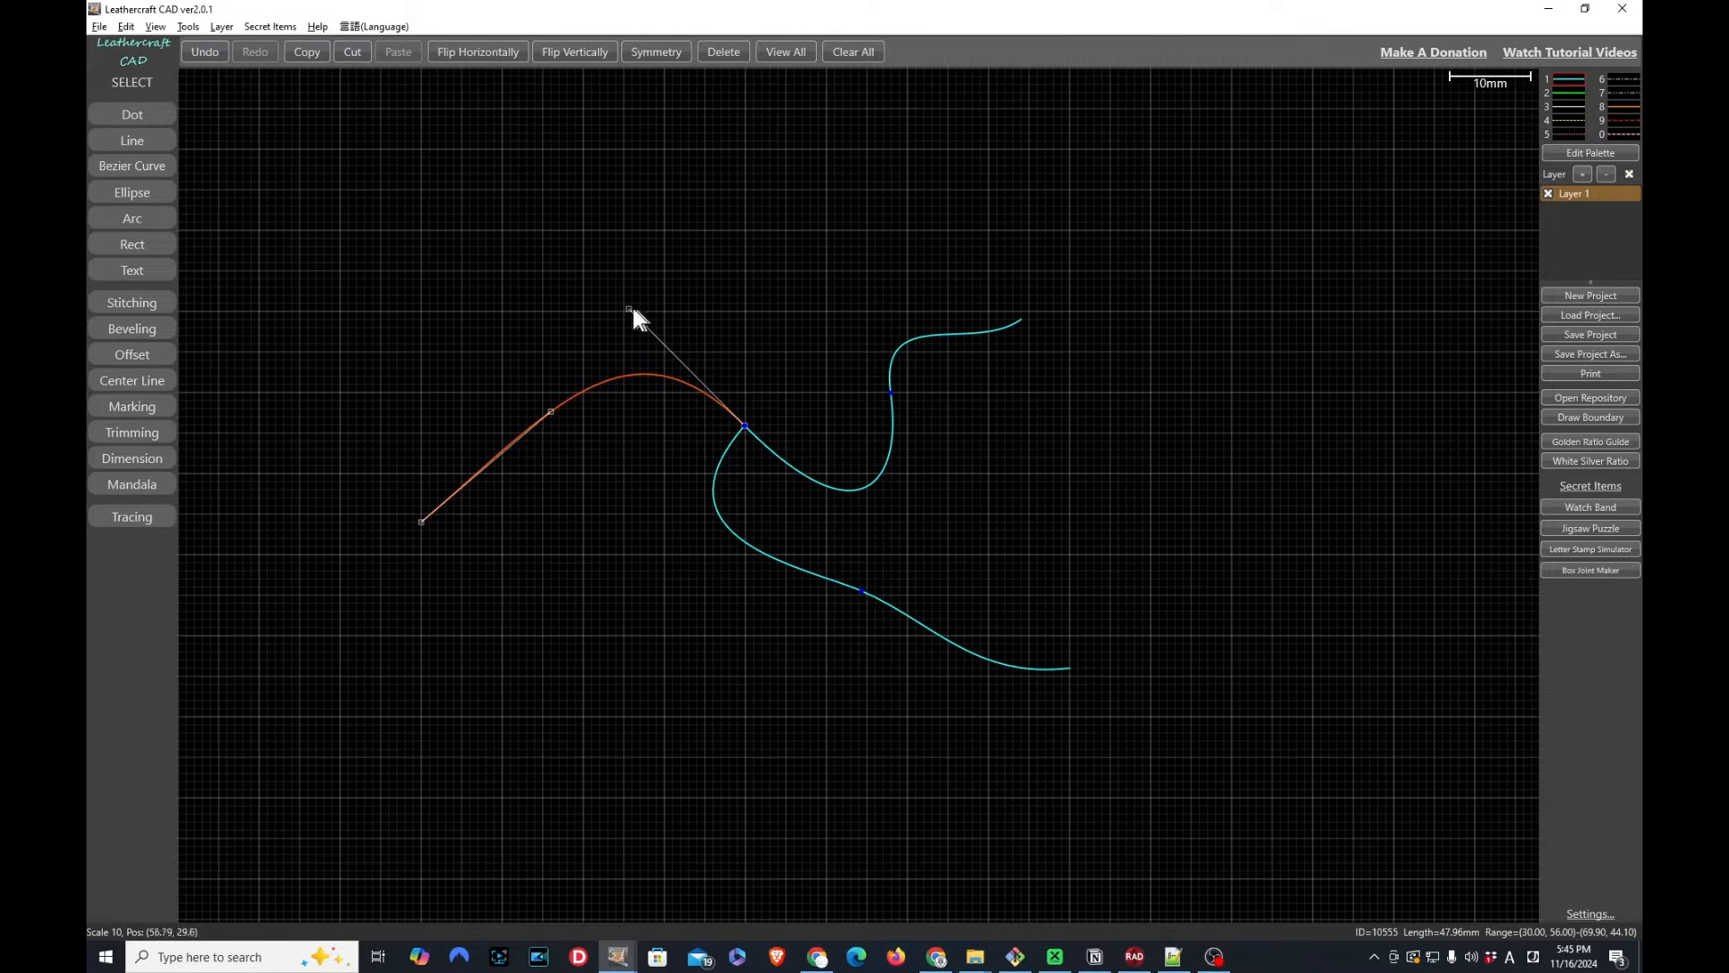
mouse_move(628, 309)
left_mouse_down()
mouse_move(732, 333)
mouse_move(661, 318)
left_mouse_up()
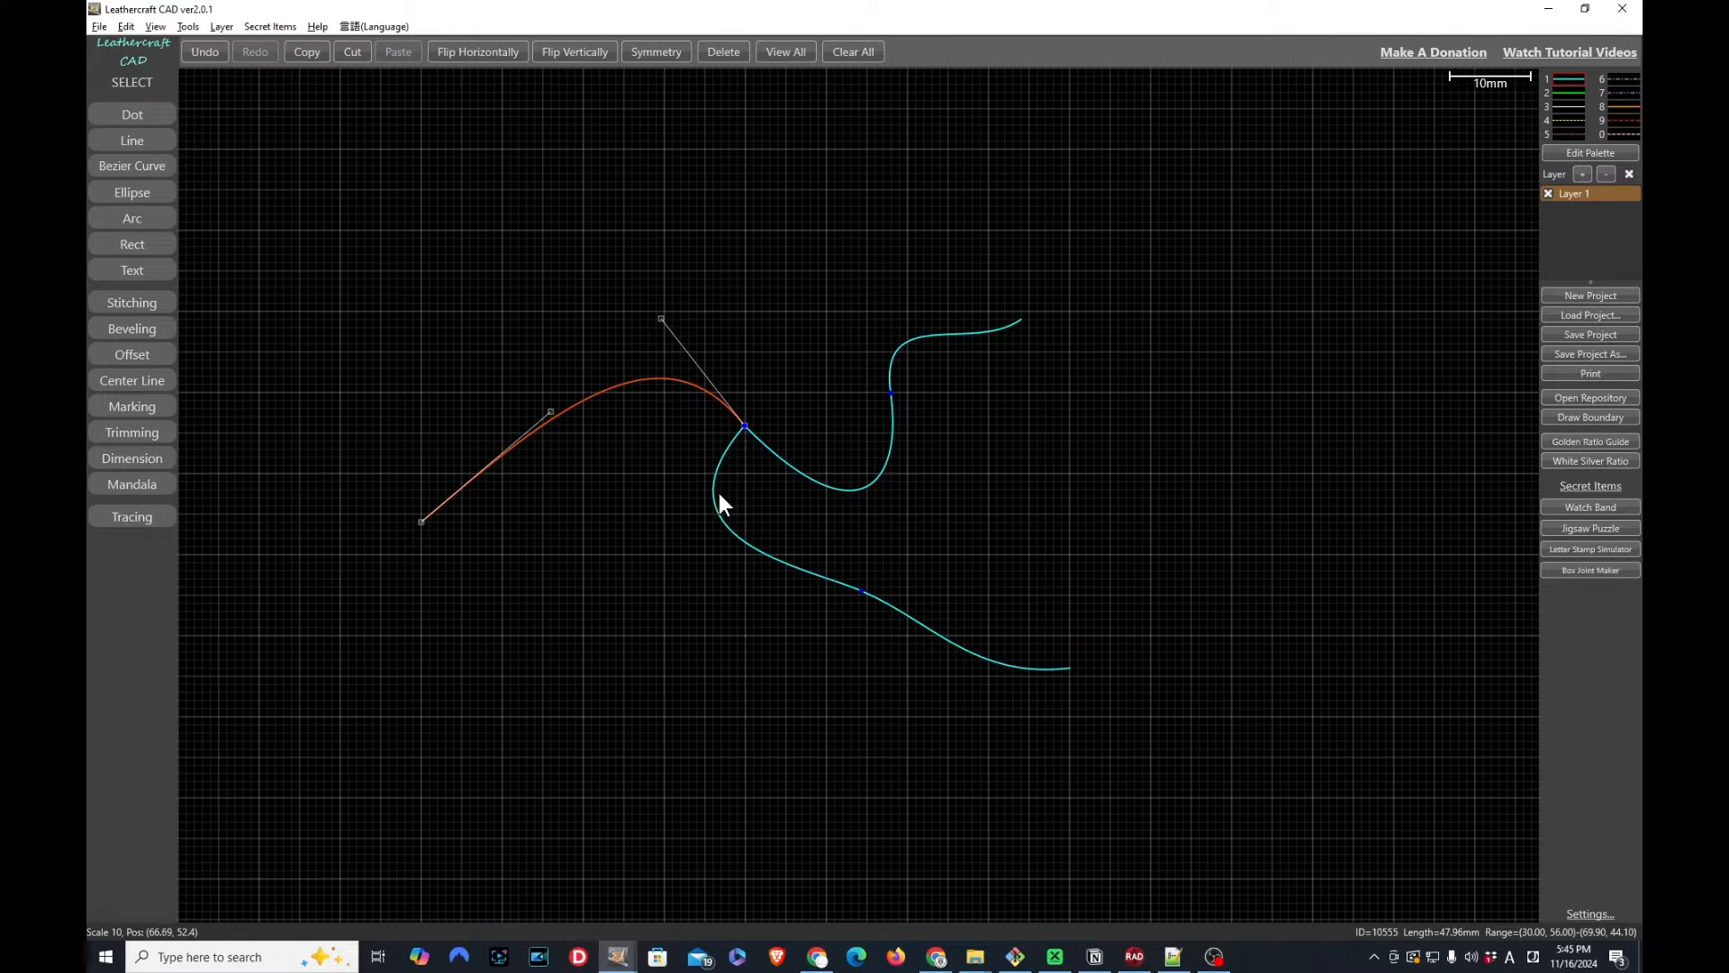
left_click(762, 445, "shift")
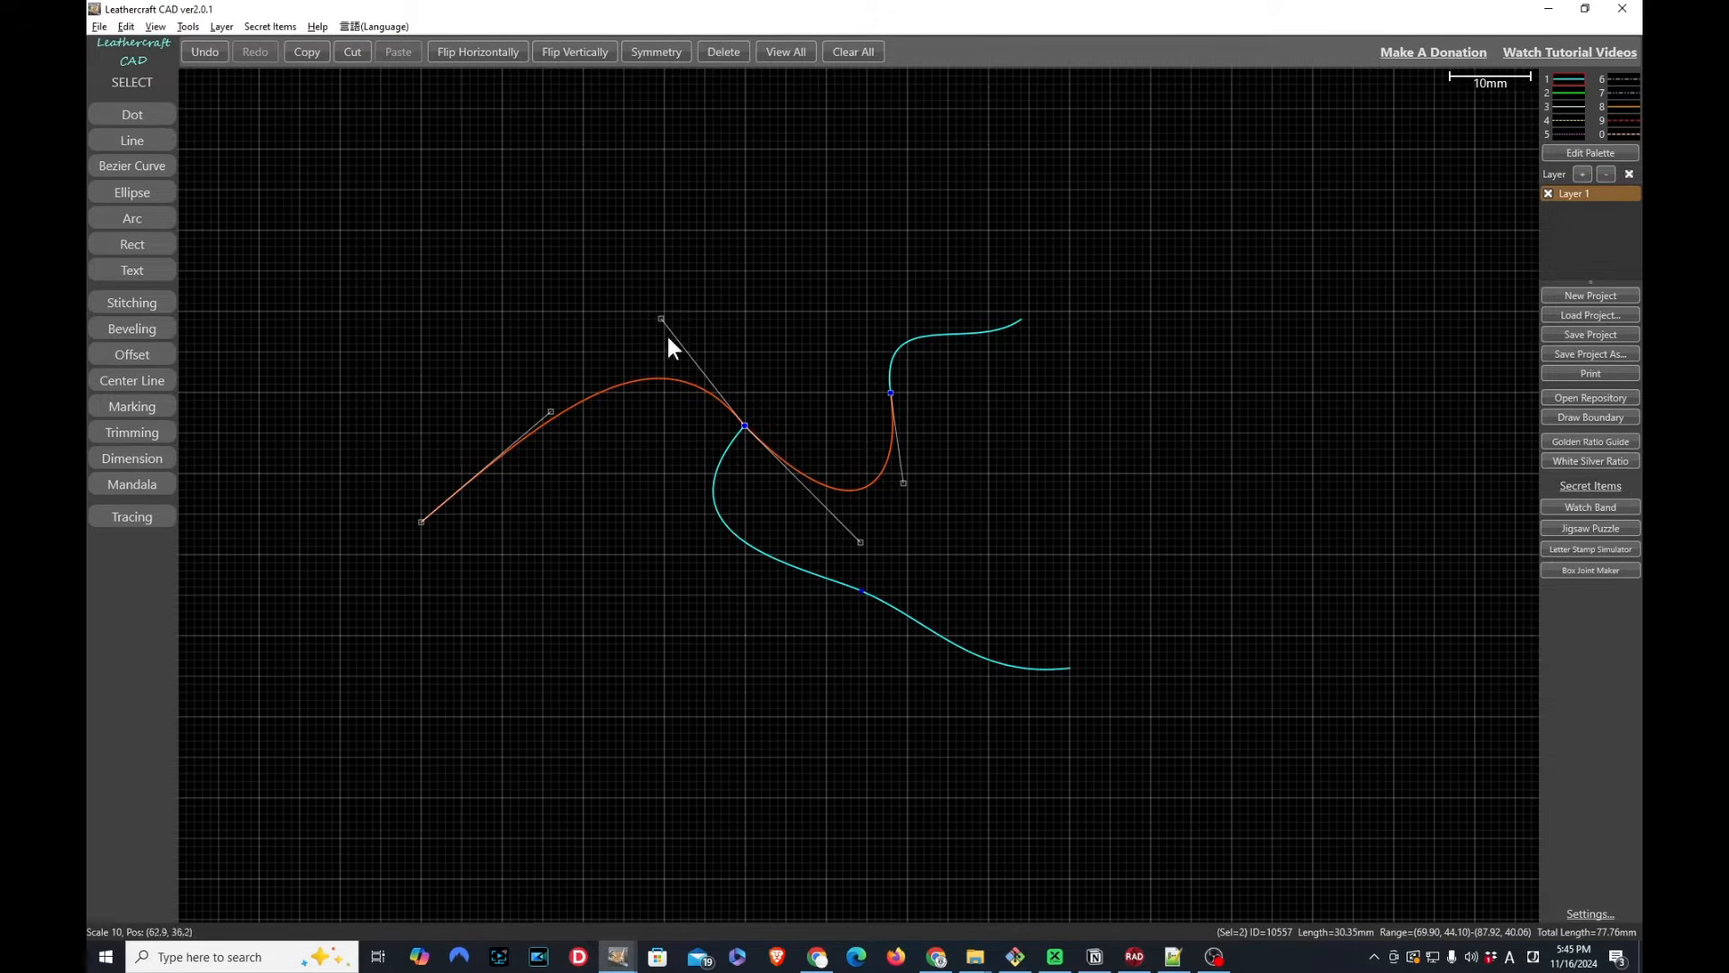
mouse_move(660, 315)
left_mouse_down()
mouse_move(608, 381)
mouse_move(664, 323)
left_mouse_up()
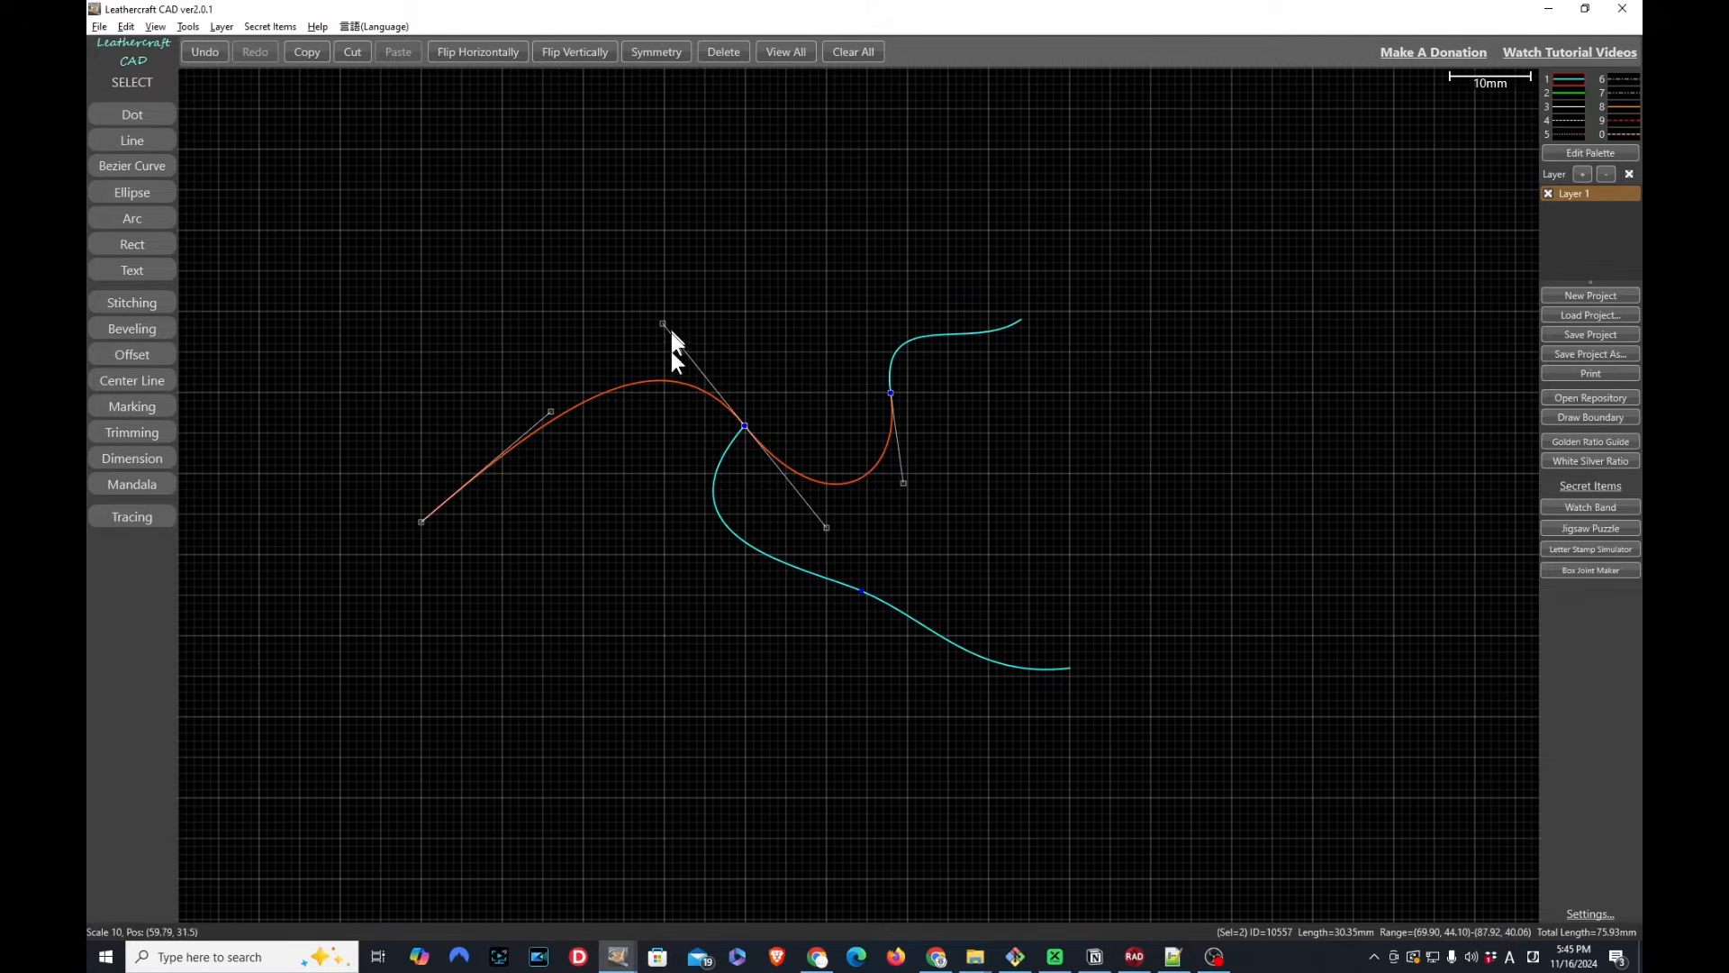
Select the attached lower branch and the upper middle segment, and swing their shared joint handle upward so both segments adjust symmetrically
left_click(736, 461)
left_click(732, 442)
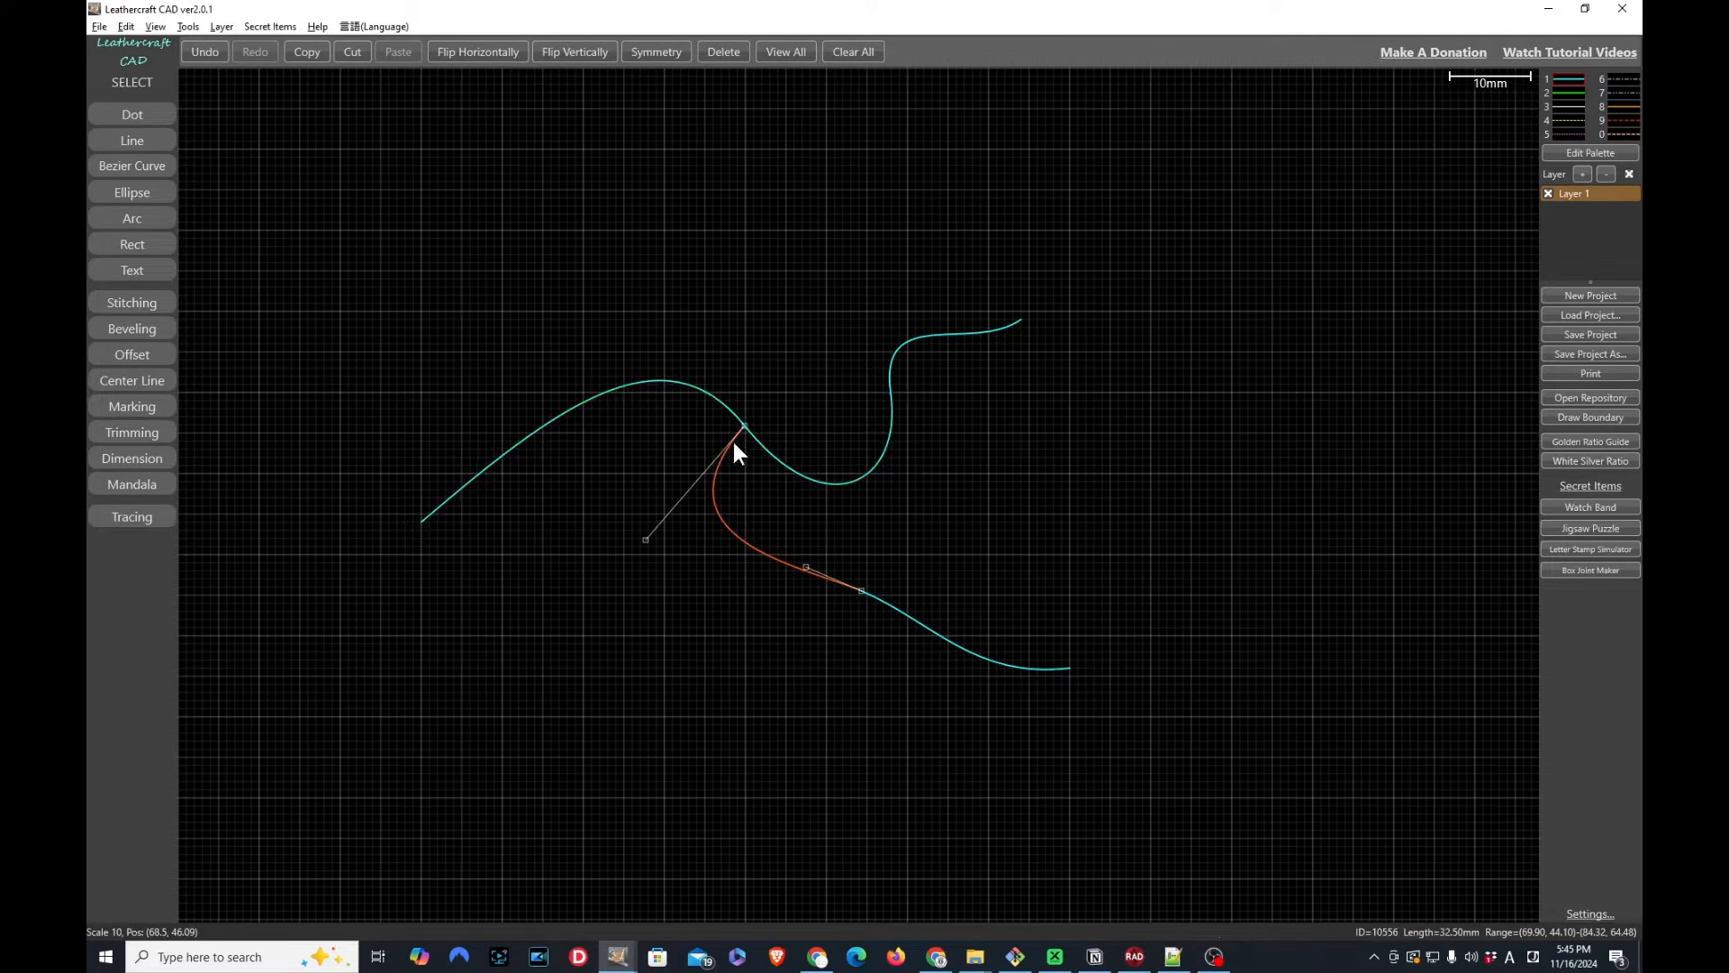
left_click(755, 442, "shift")
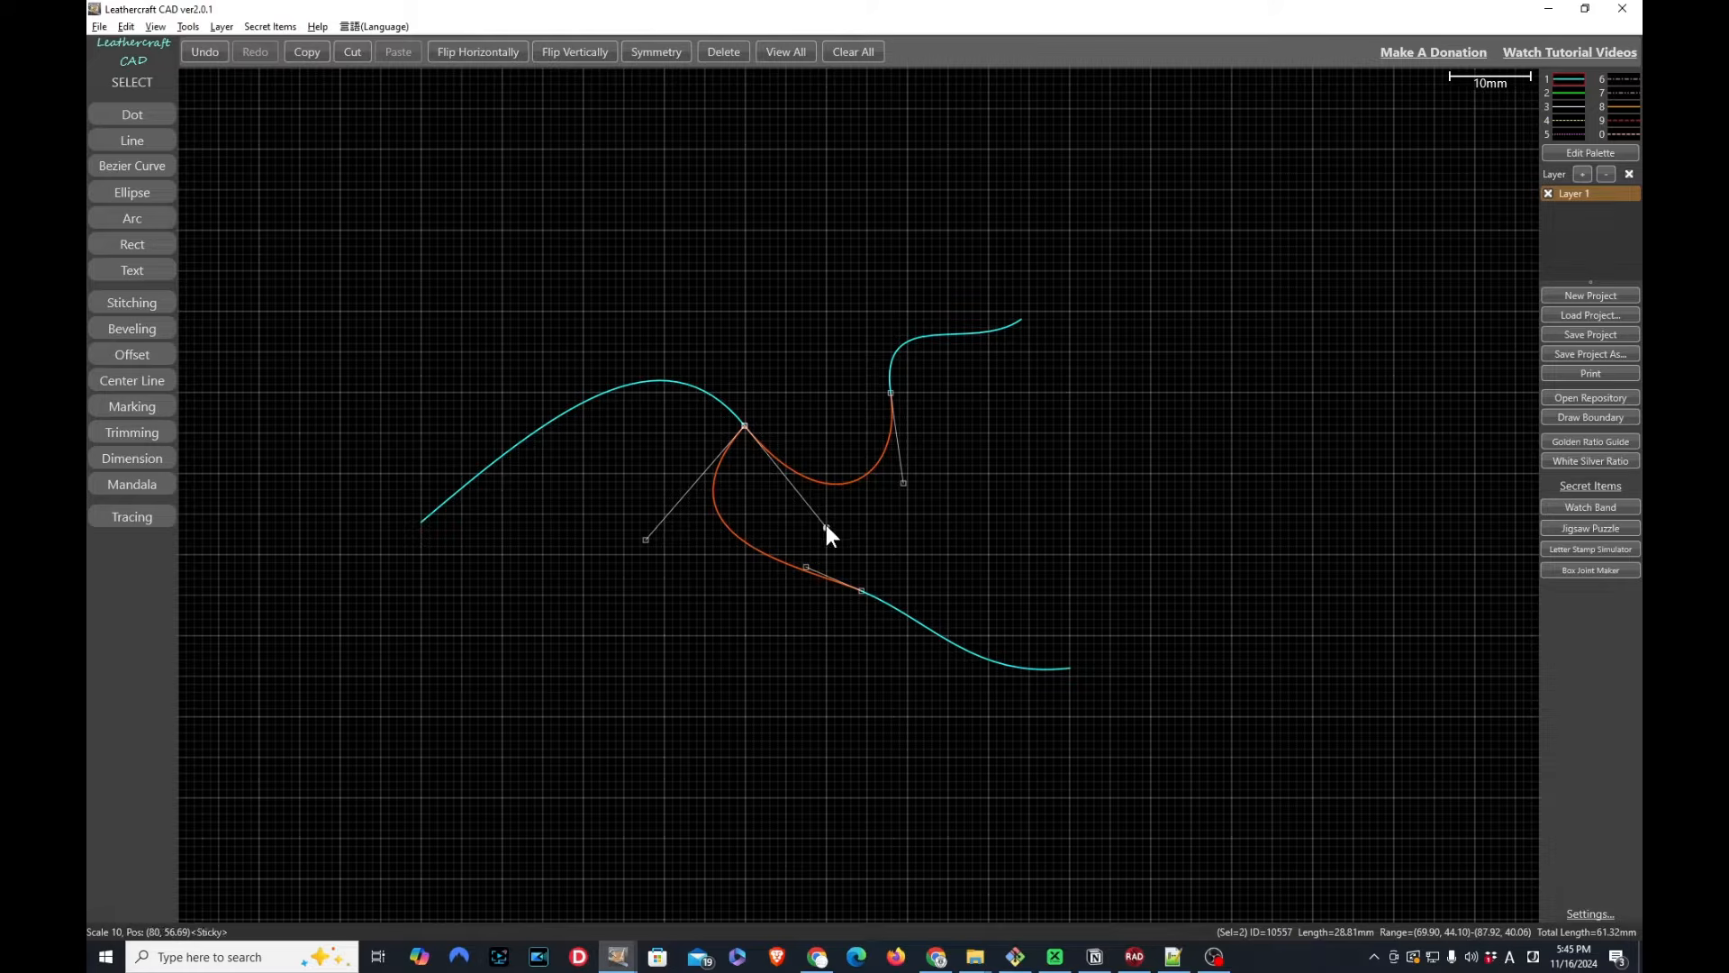
left_click_drag(825, 524, 839, 394)
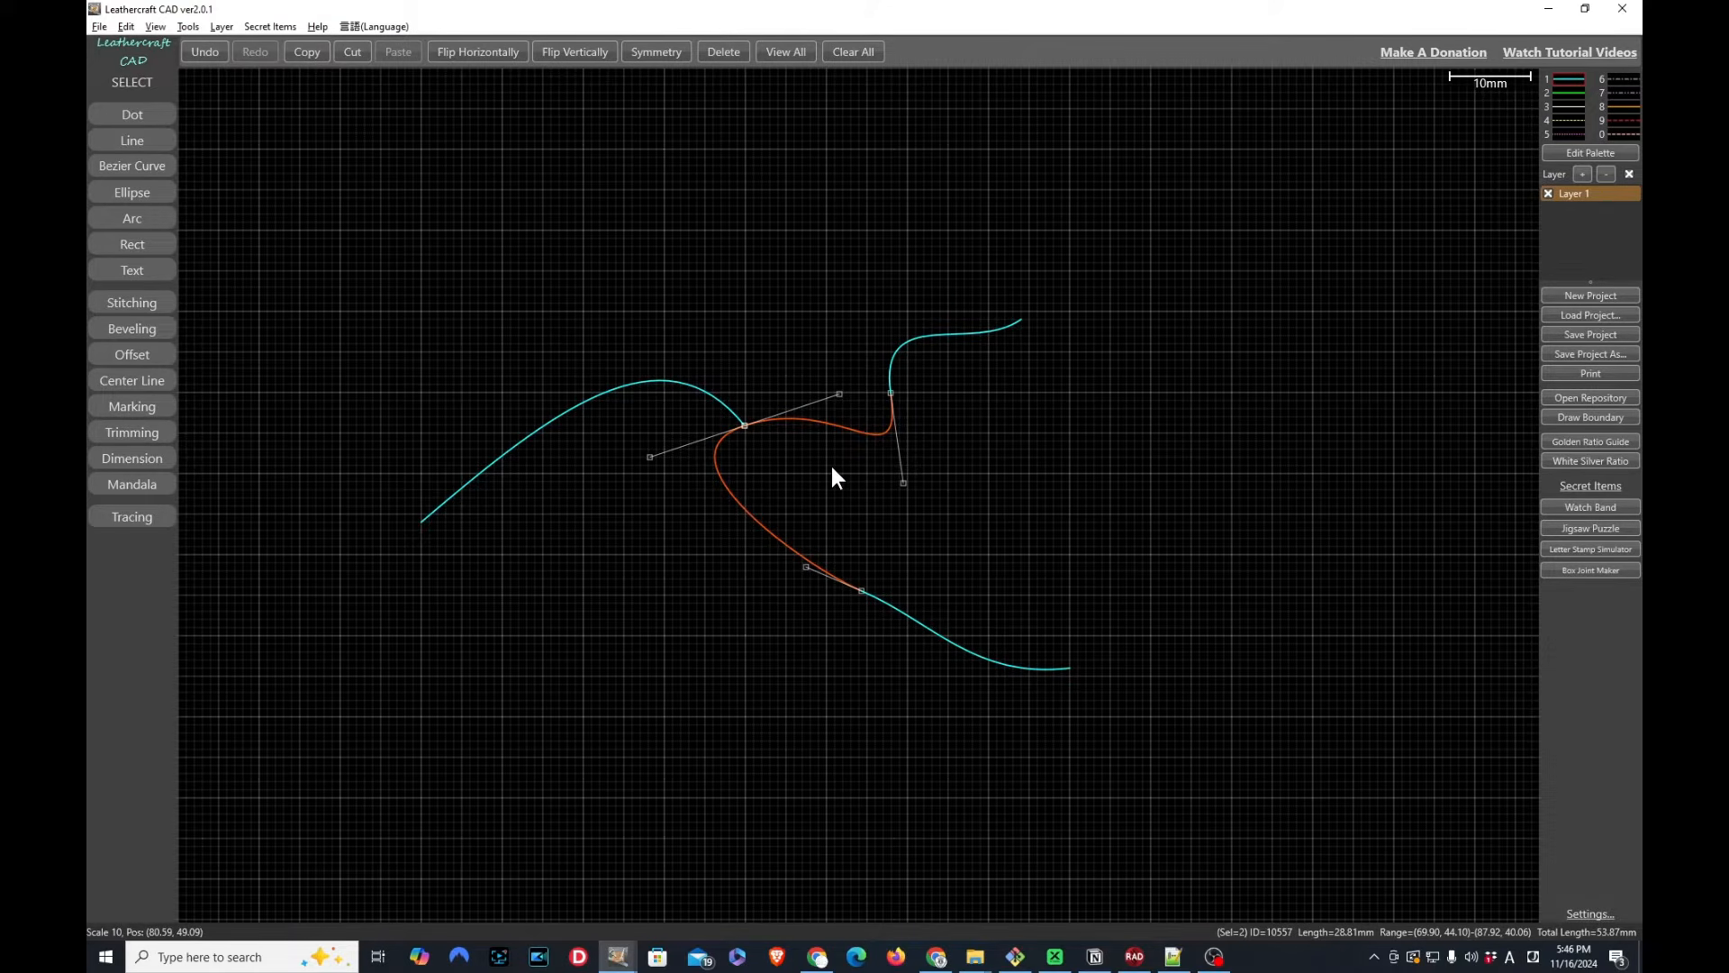
Consult the V2.0 update notes, view the V2.0.1 DEMO project and return to the Bezier curve drawing
key("alt+Tab")
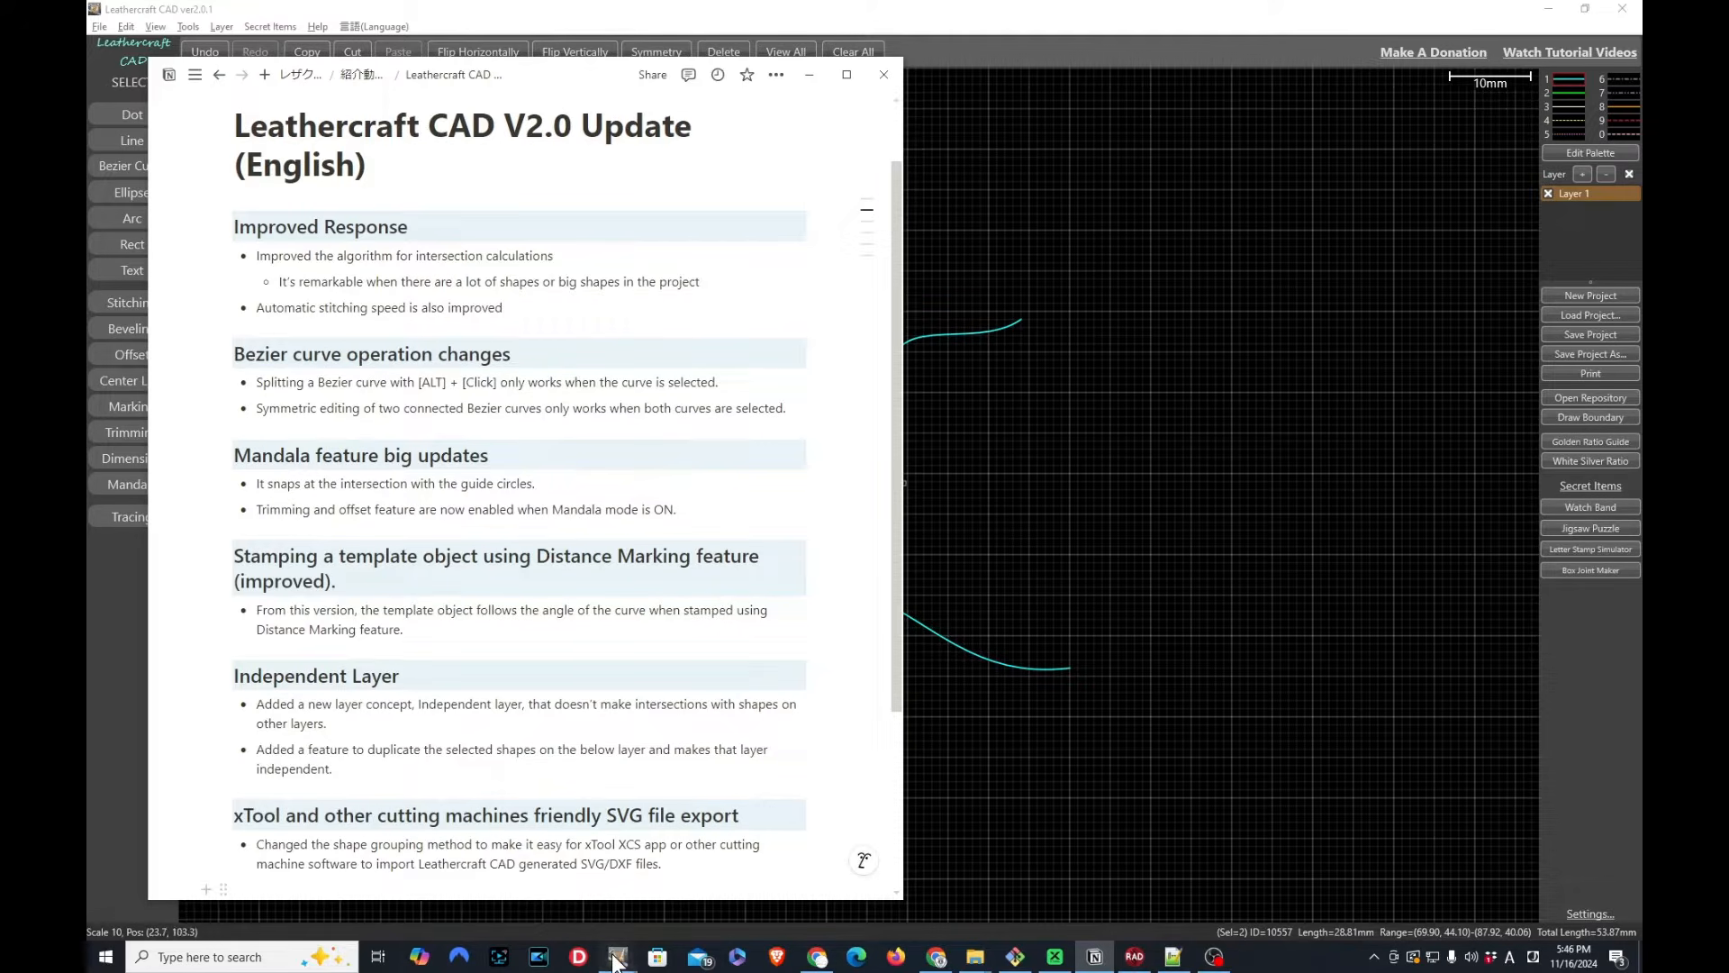
mouse_move(617, 957)
left_click(412, 896)
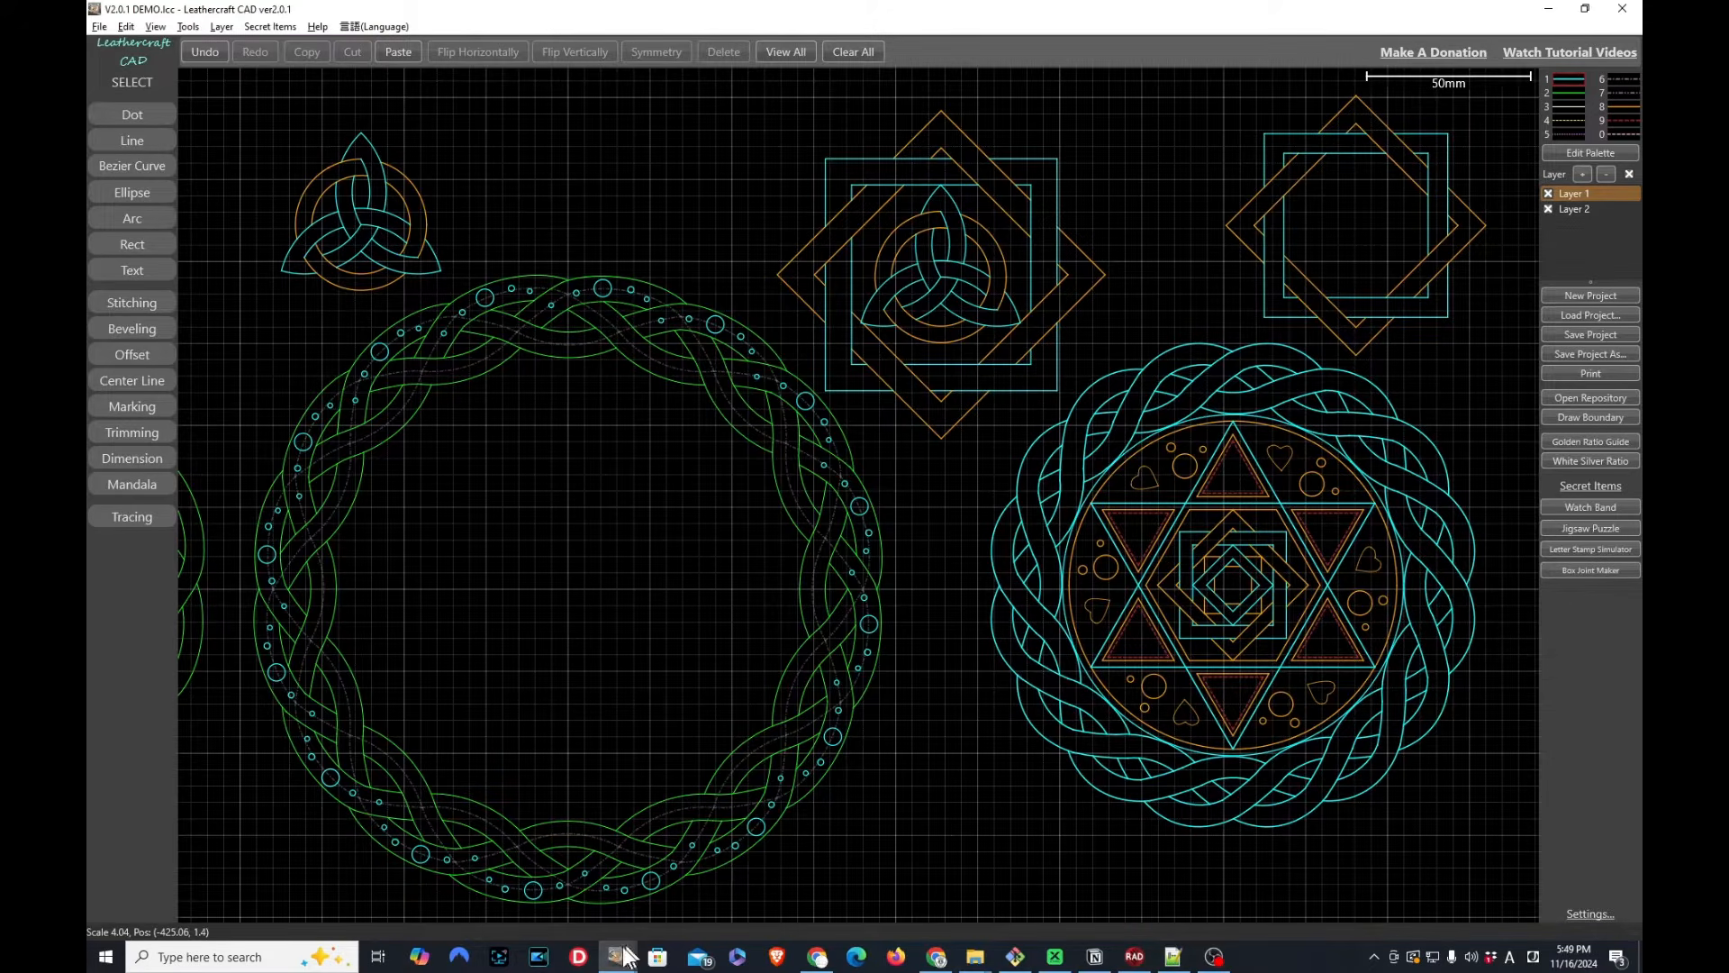
mouse_move(618, 956)
left_click(789, 874)
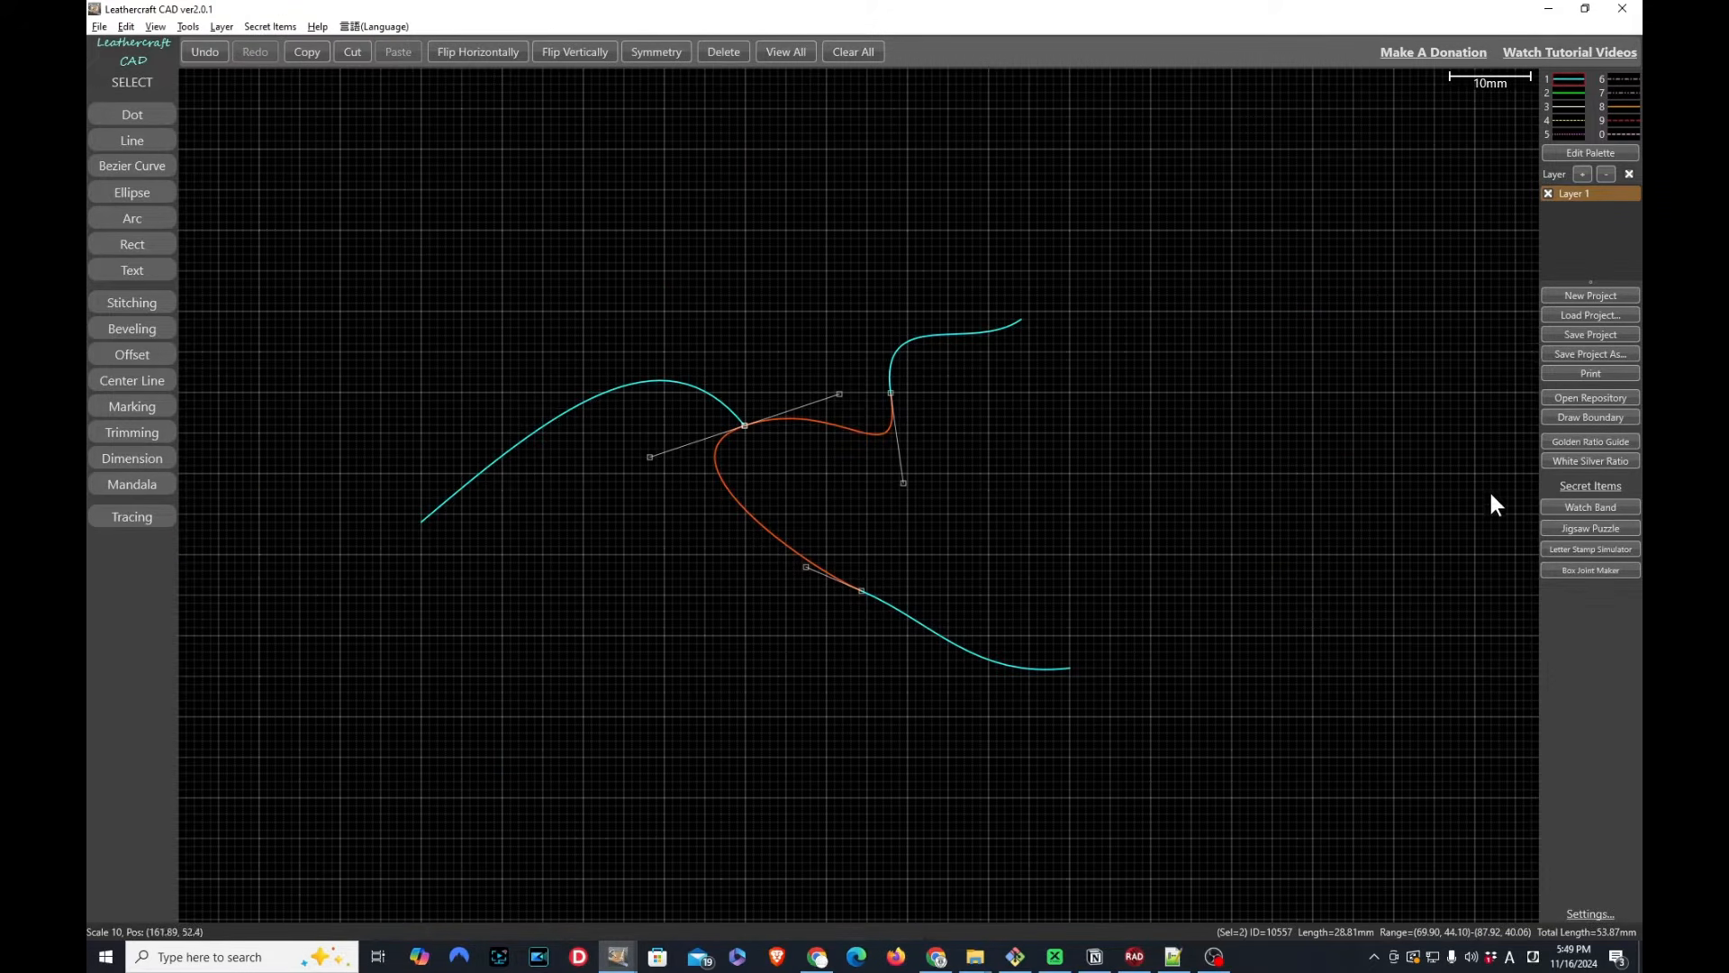
Start a new project without saving the Bezier curve drawing and enter Mandala mode
left_click(1590, 297)
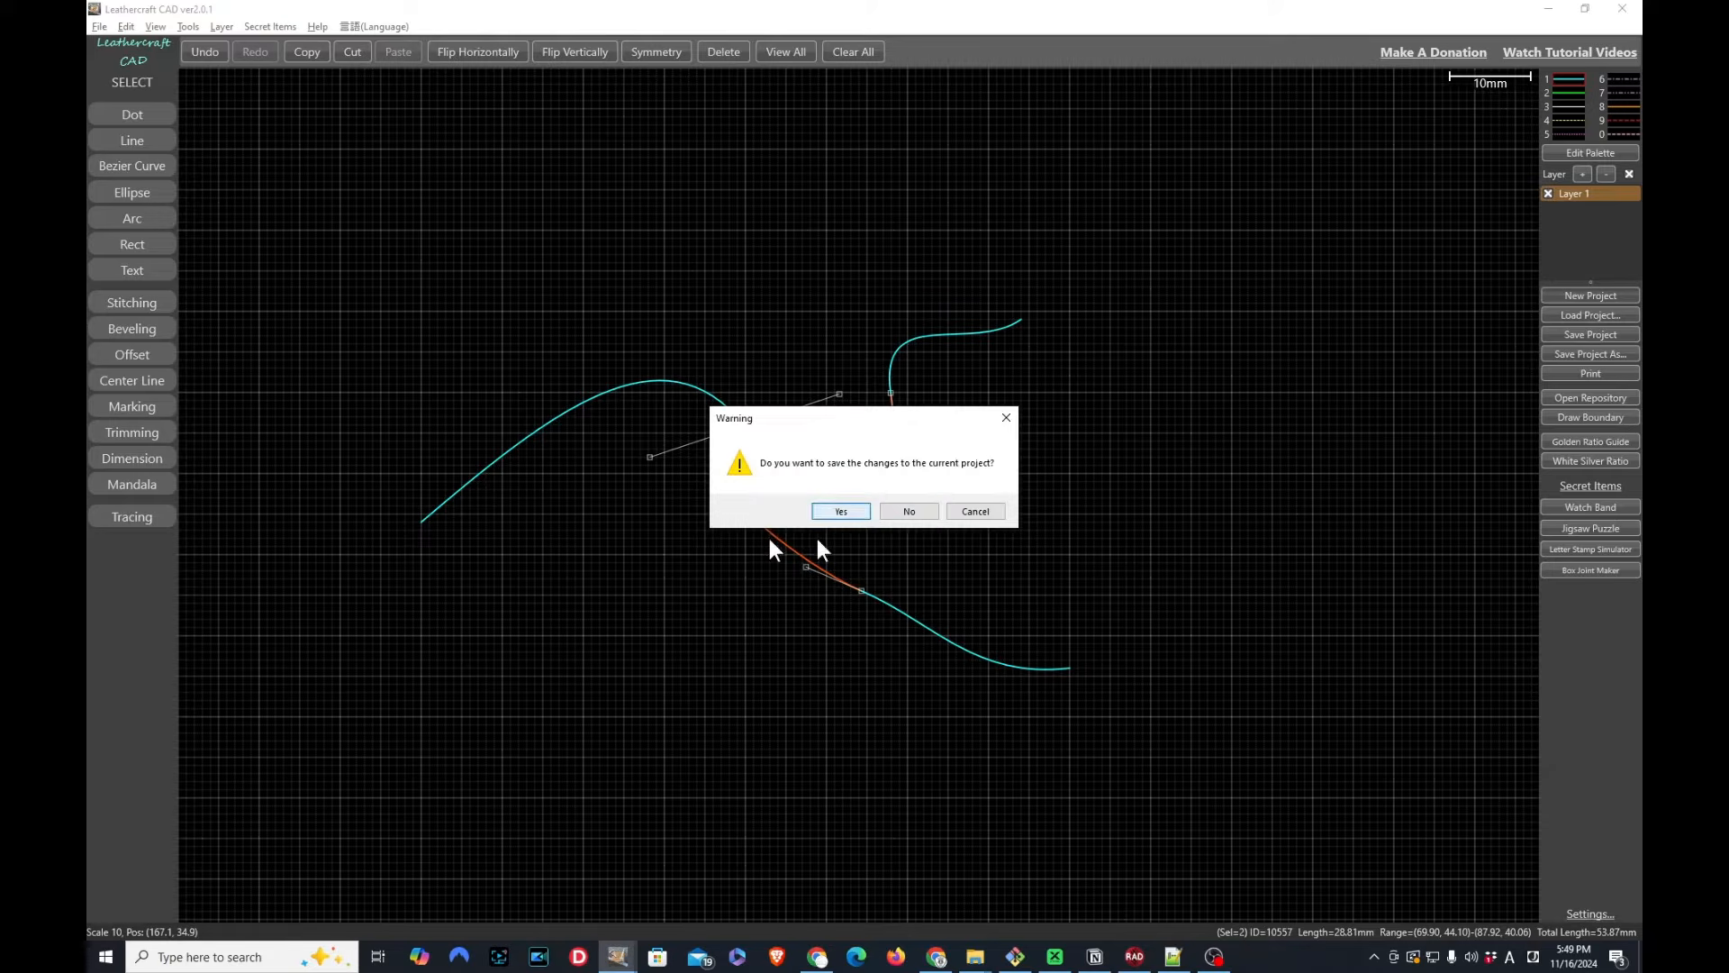
left_click(909, 510)
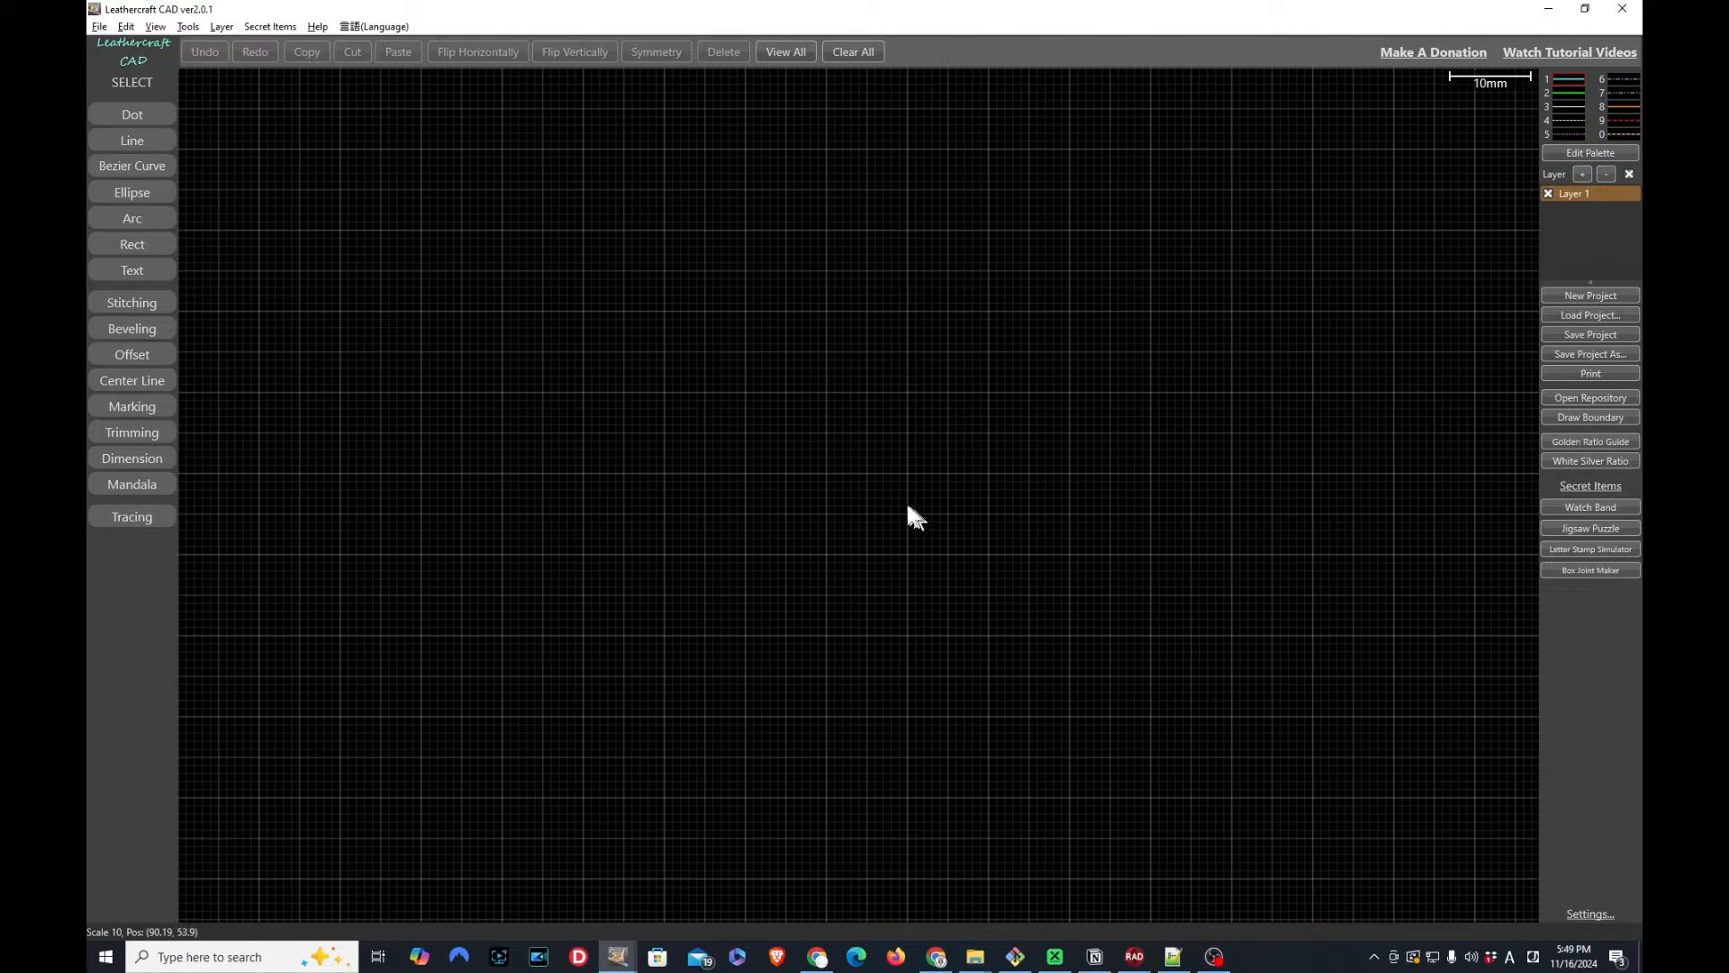
left_click(130, 485)
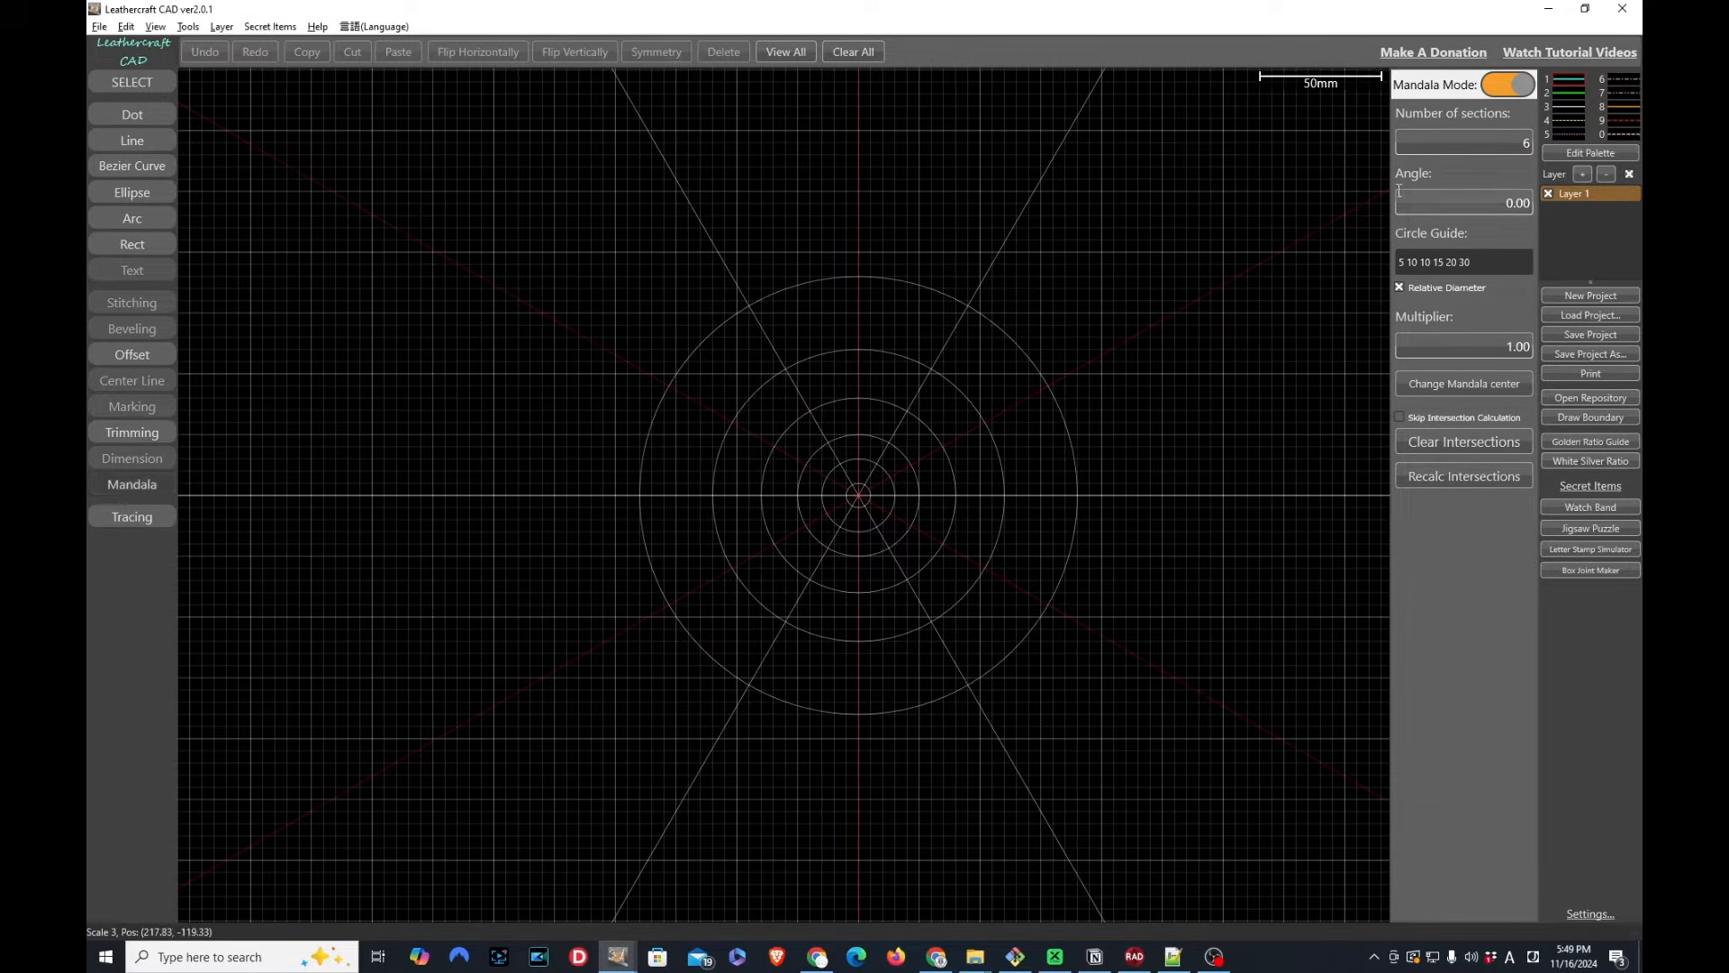
Switch Mandala mode off and back on
left_click(1493, 84)
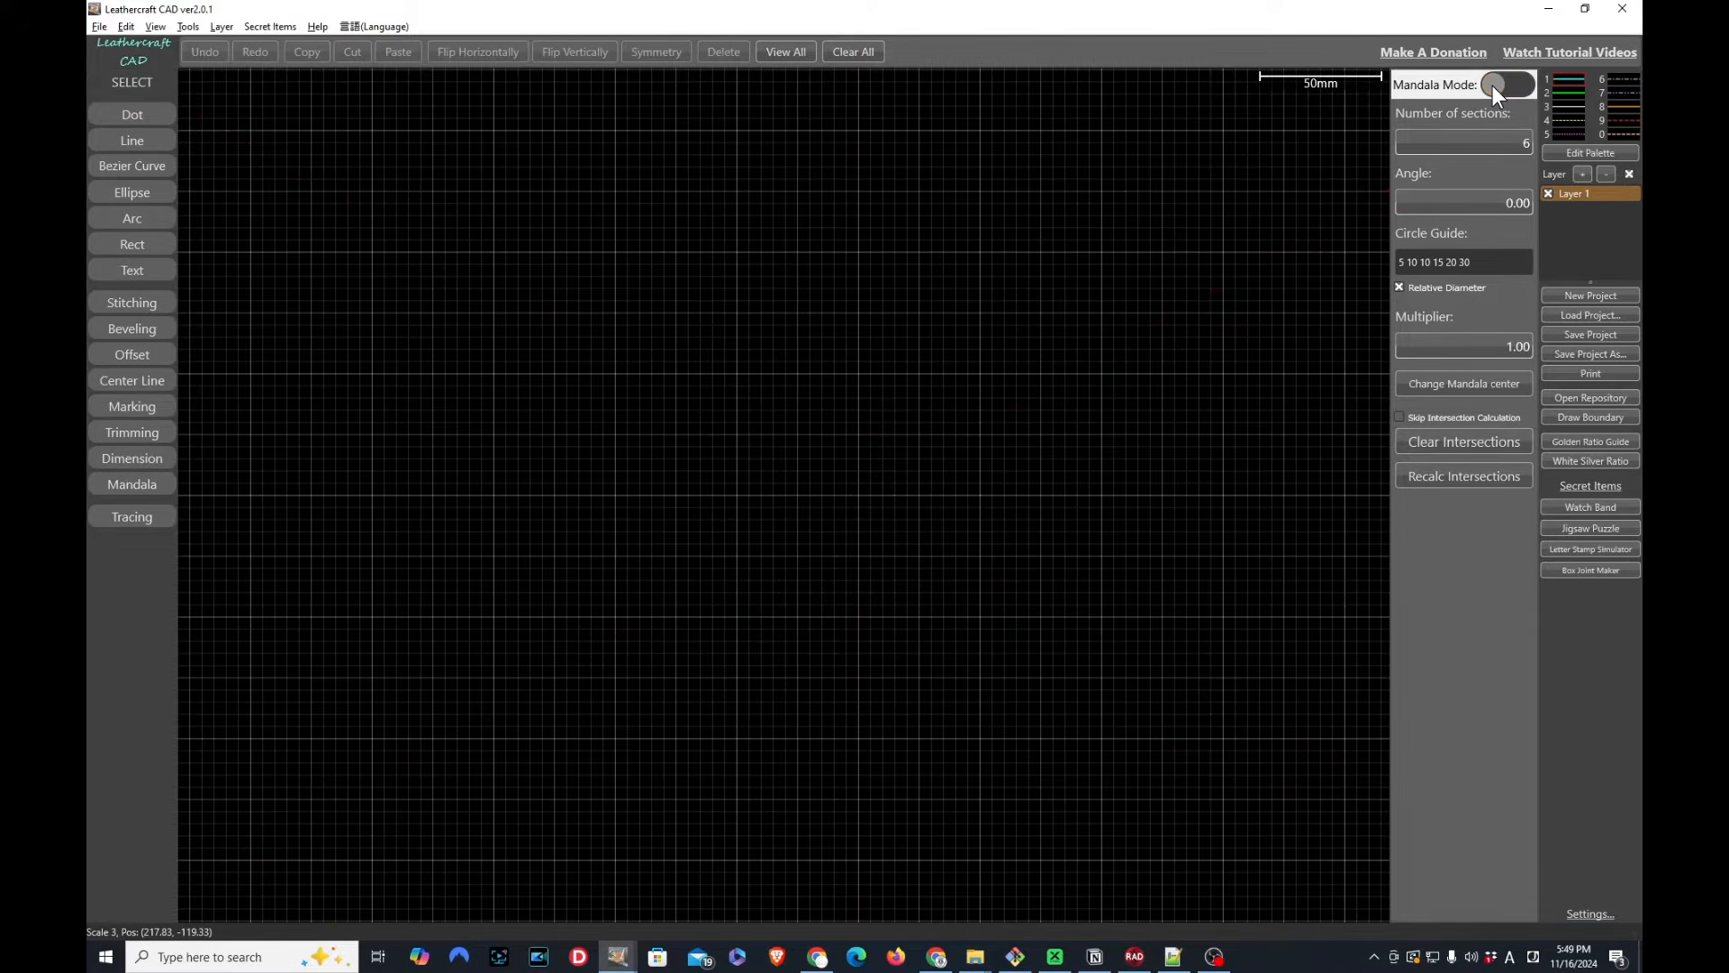
left_click(1493, 85)
left_click(1499, 78)
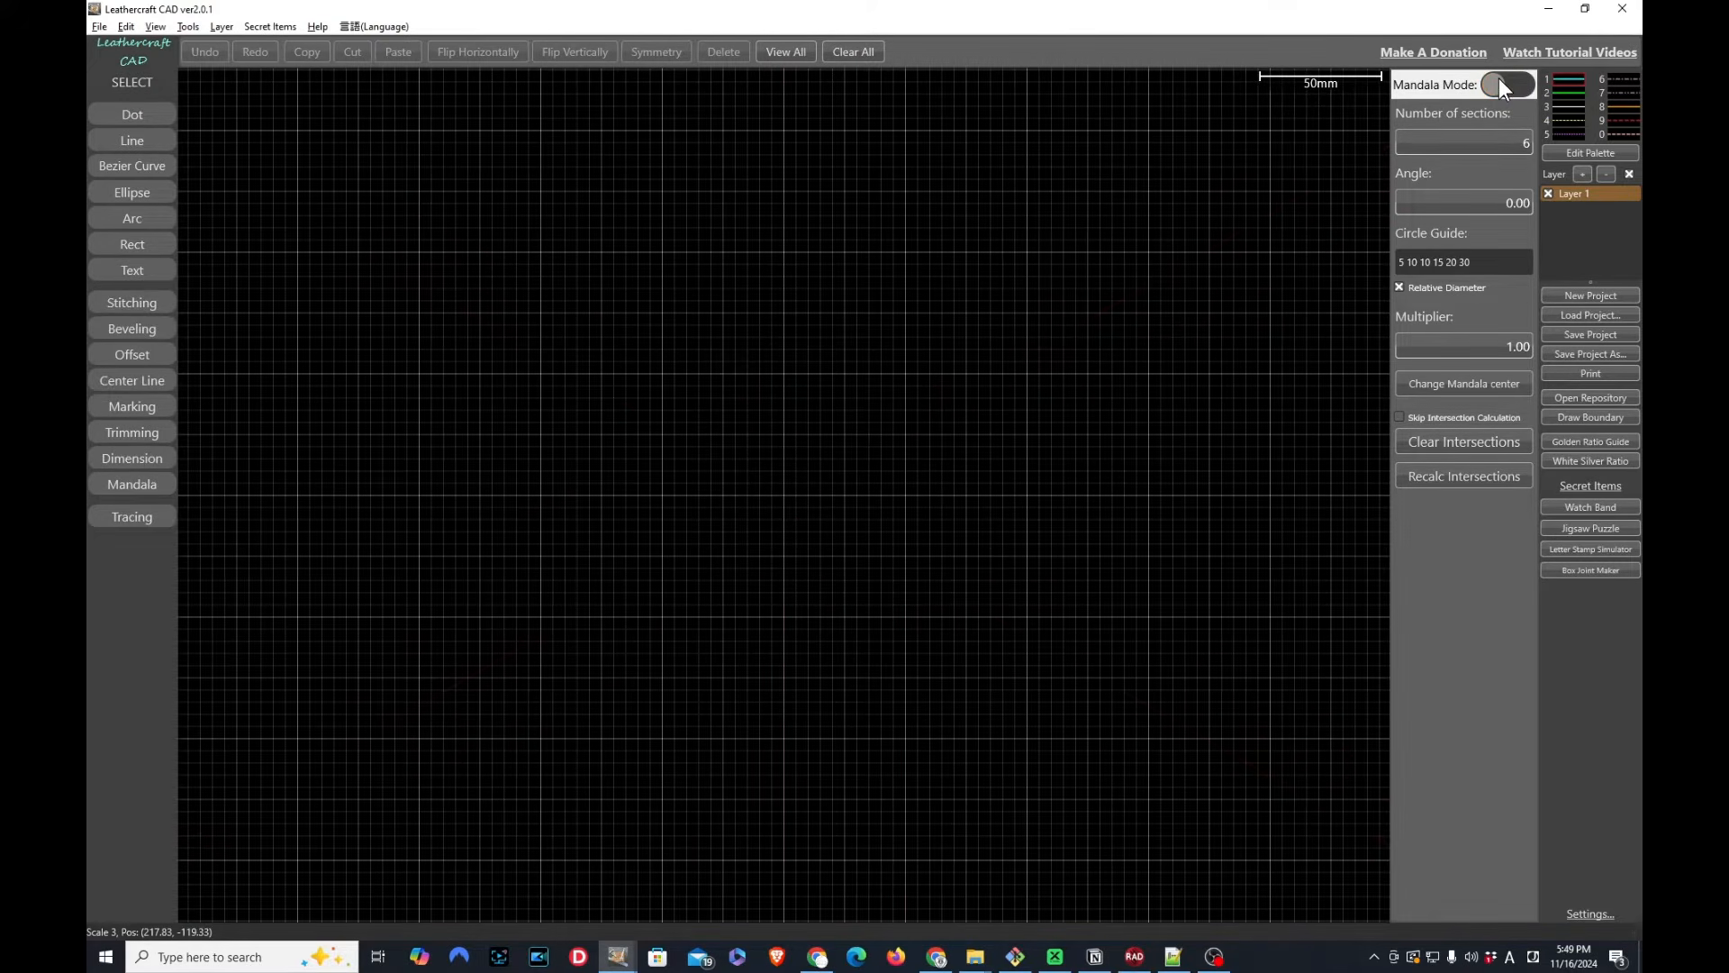
left_click(1498, 79)
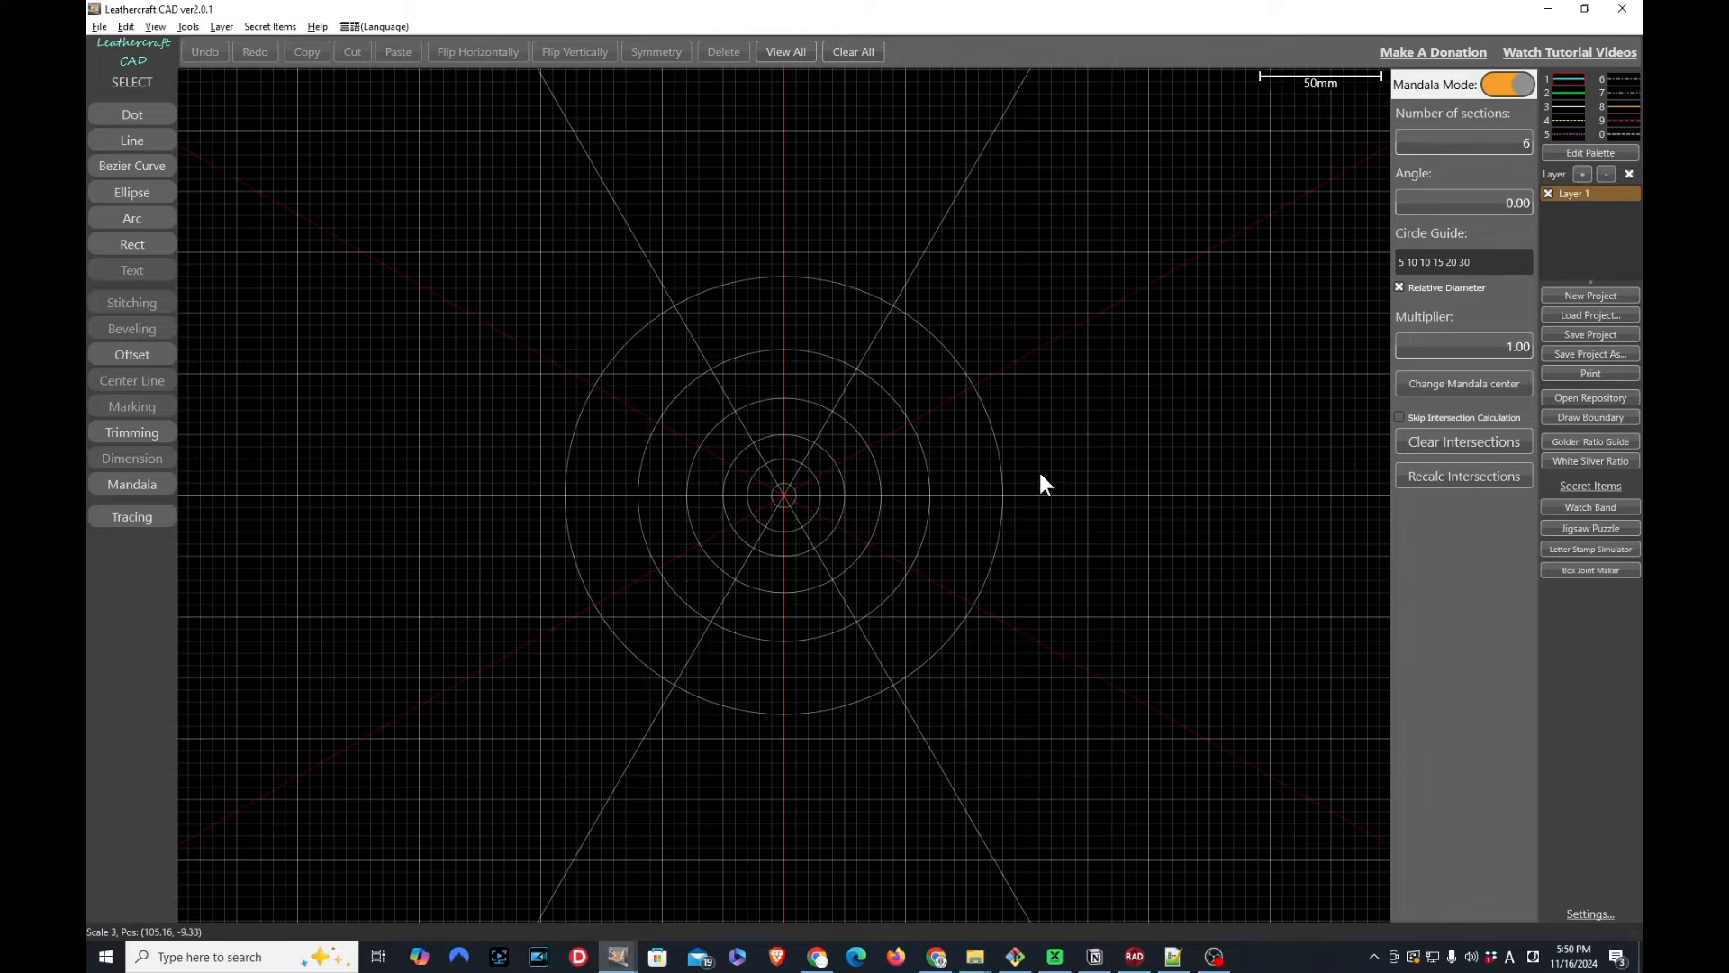
Raise the number of mandala sections to 16 and bring it back down to 3
left_click(1484, 145)
scroll(1485, 142, "up", 1)
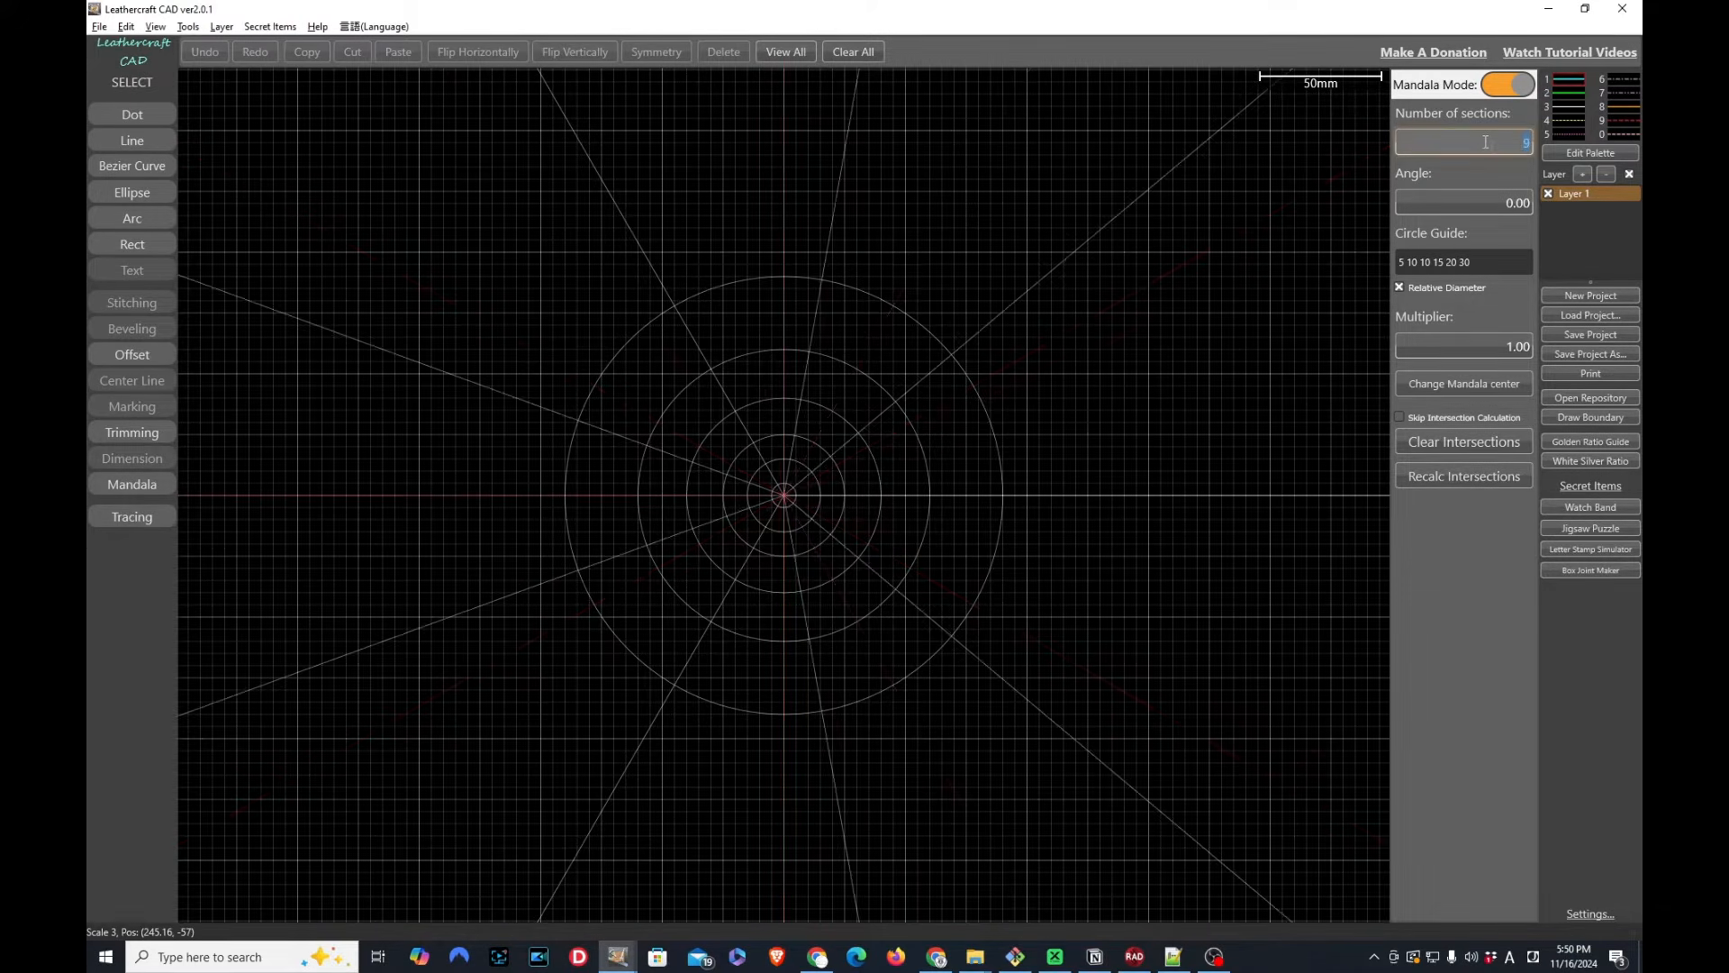
scroll(1485, 142, "up", 6)
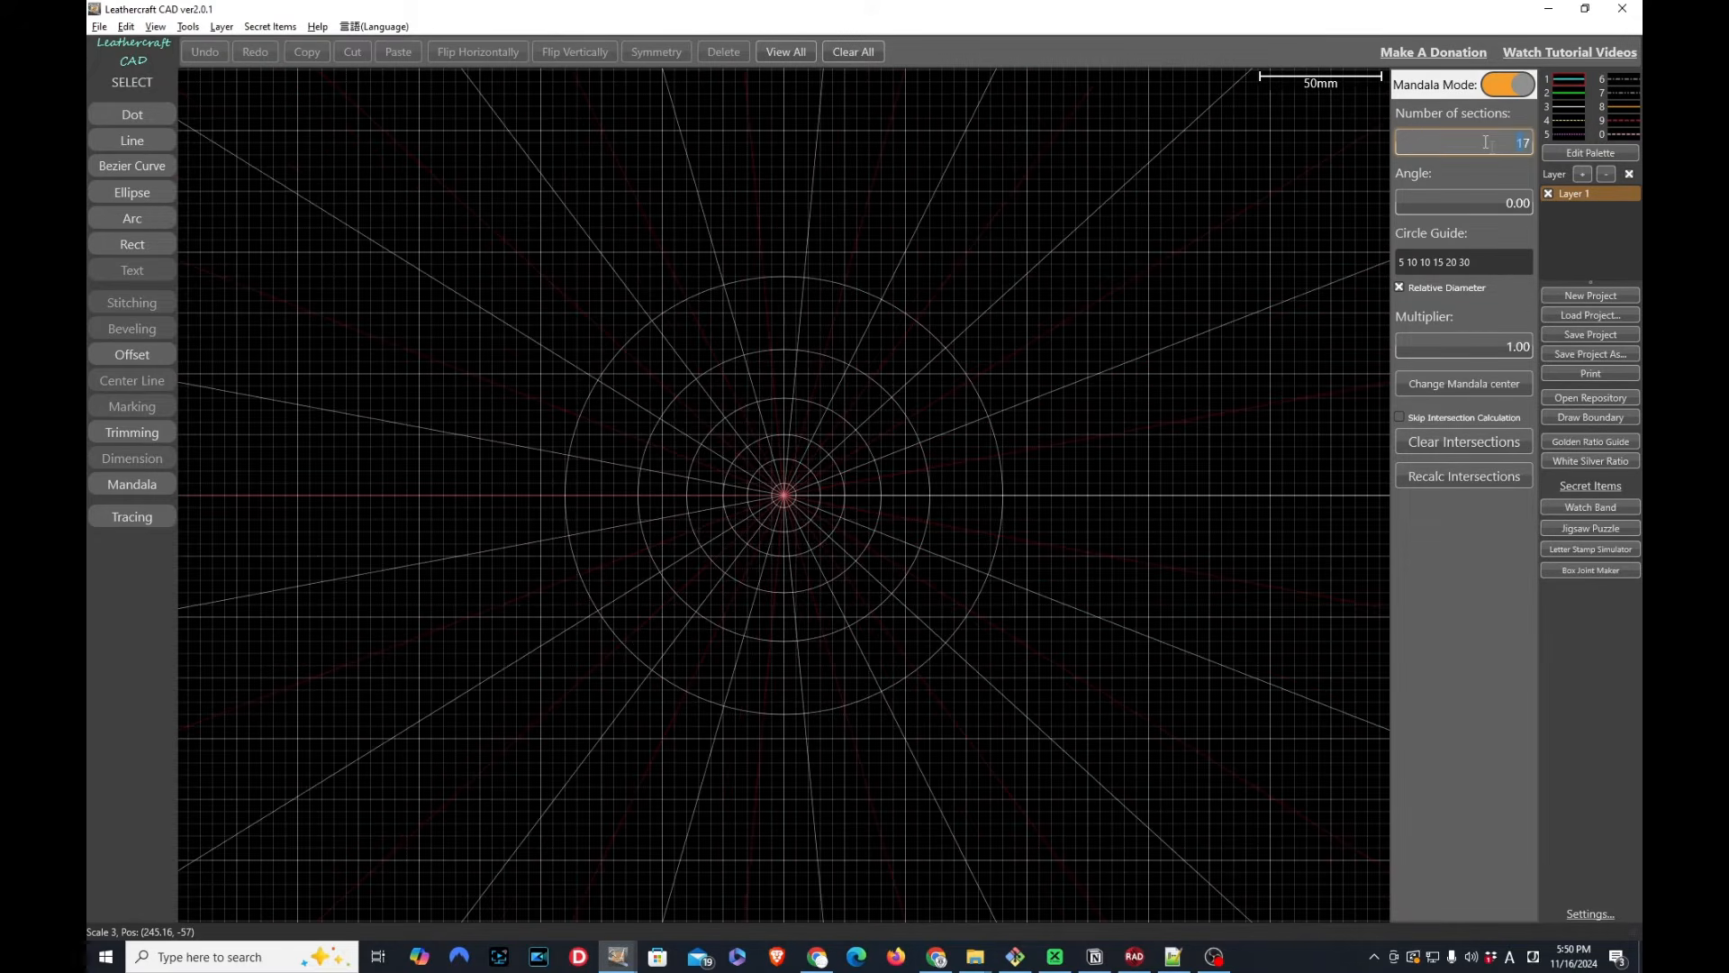
scroll(1485, 142, "up", 1)
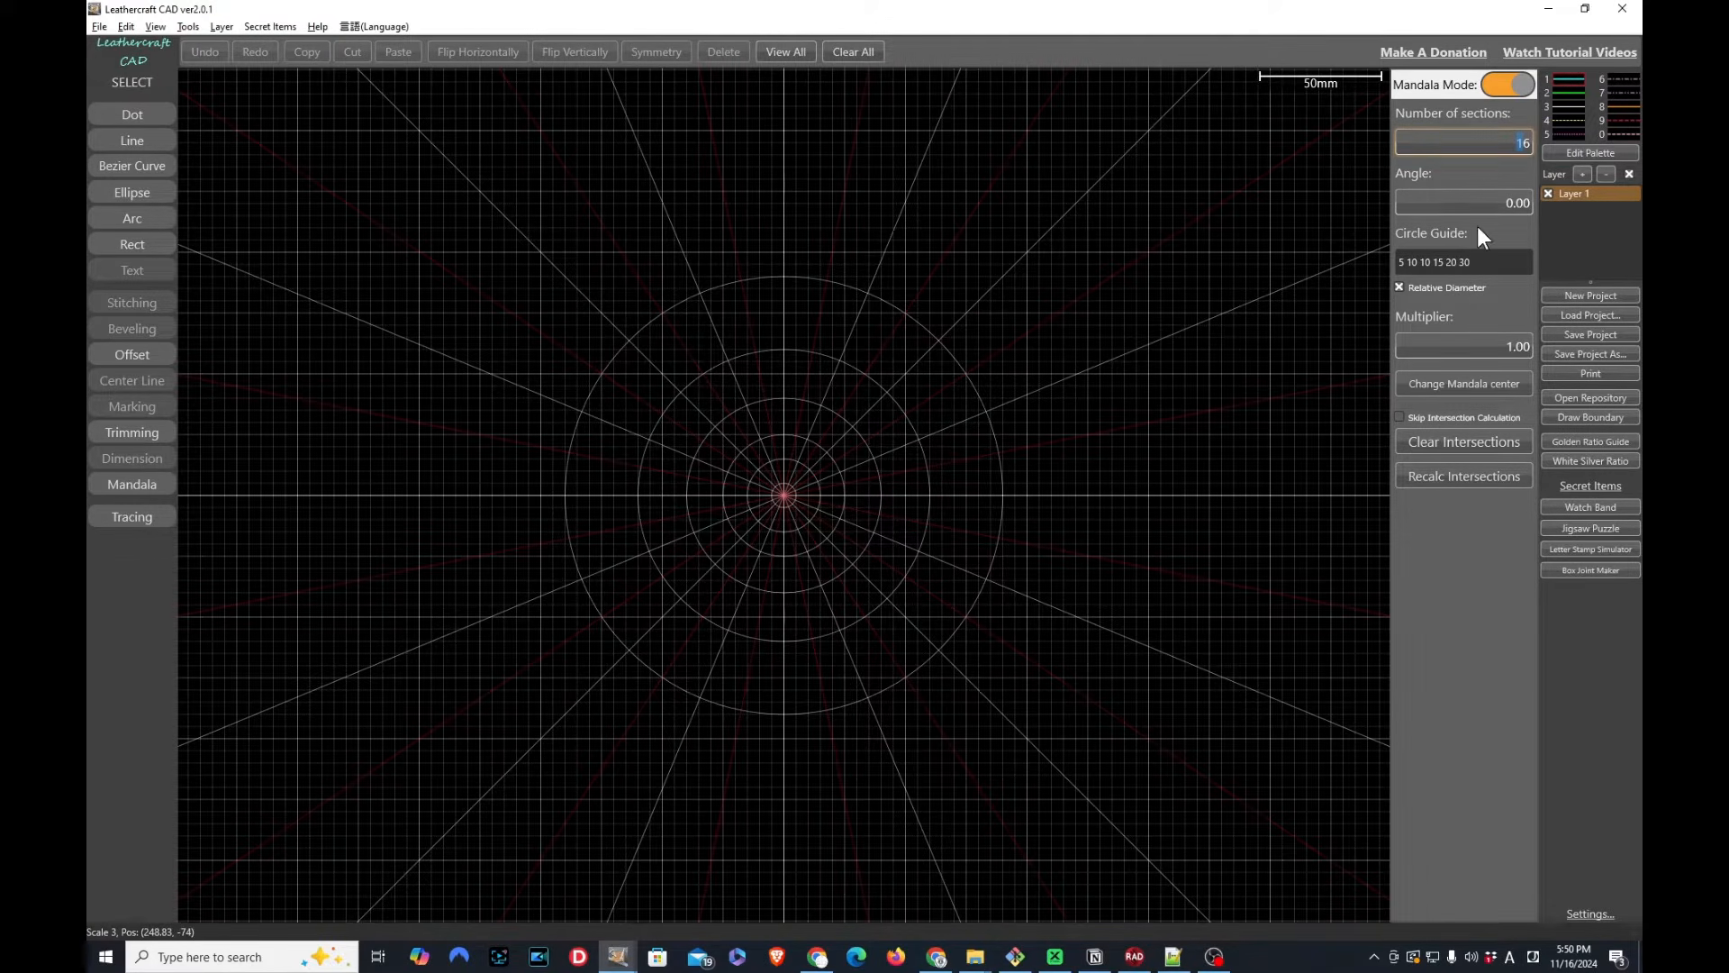
scroll(1501, 140, "down", 10)
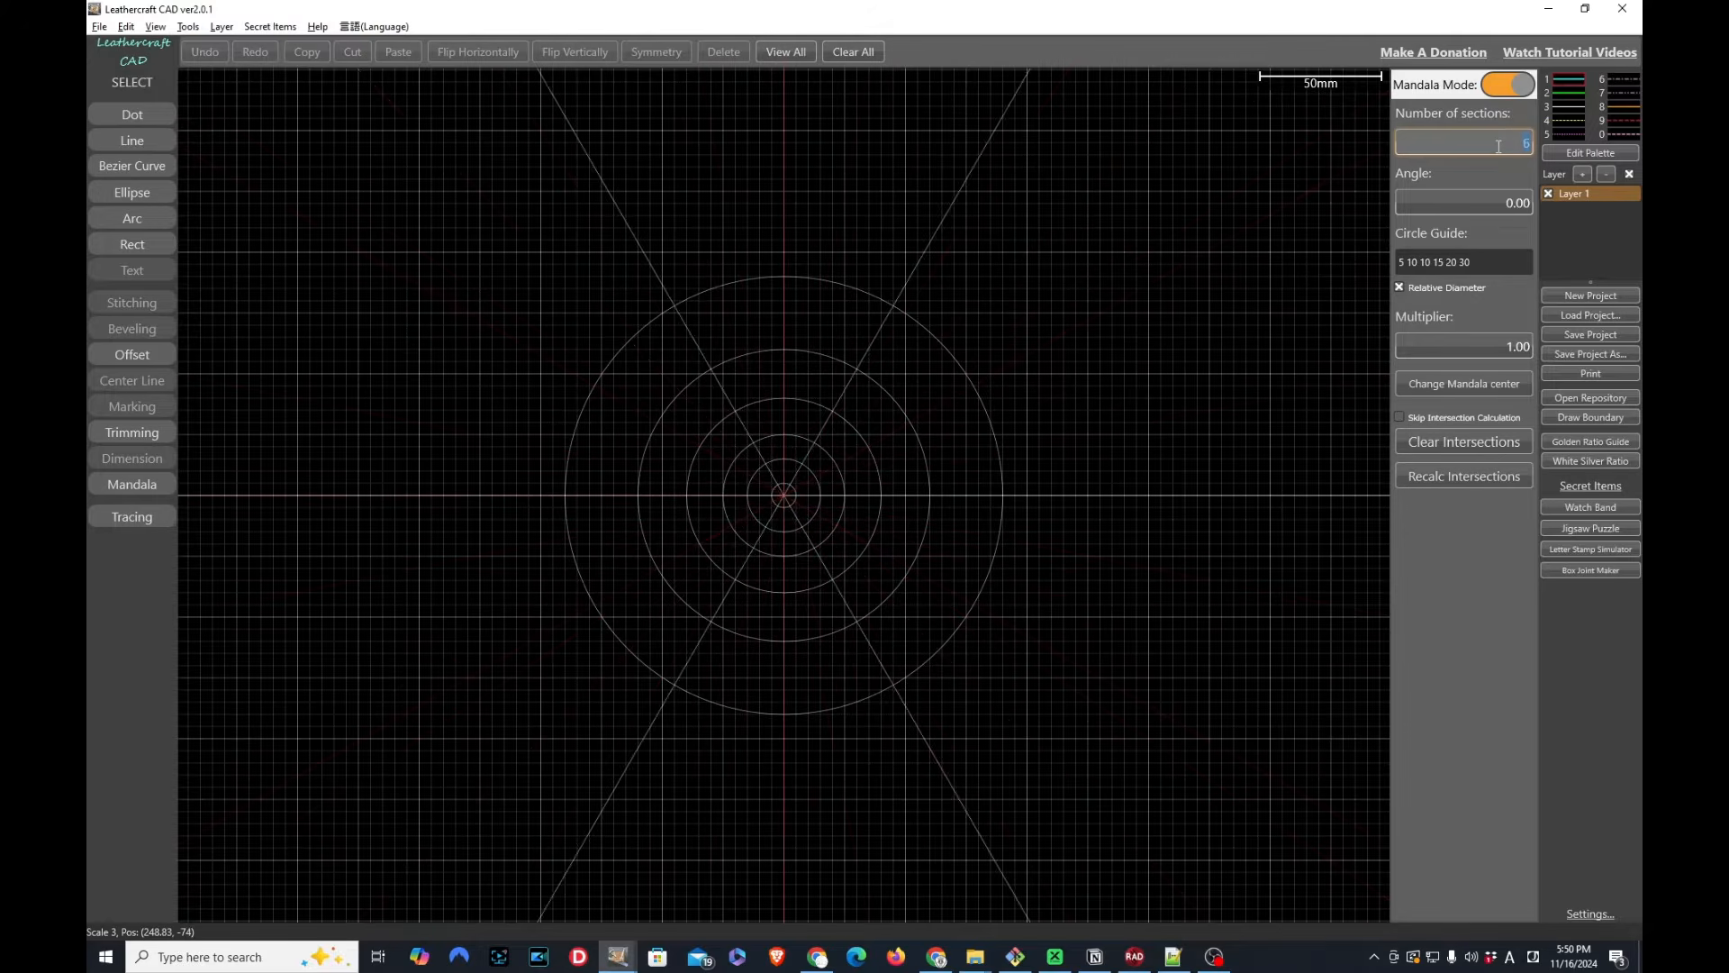
scroll(1498, 146, "down", 3)
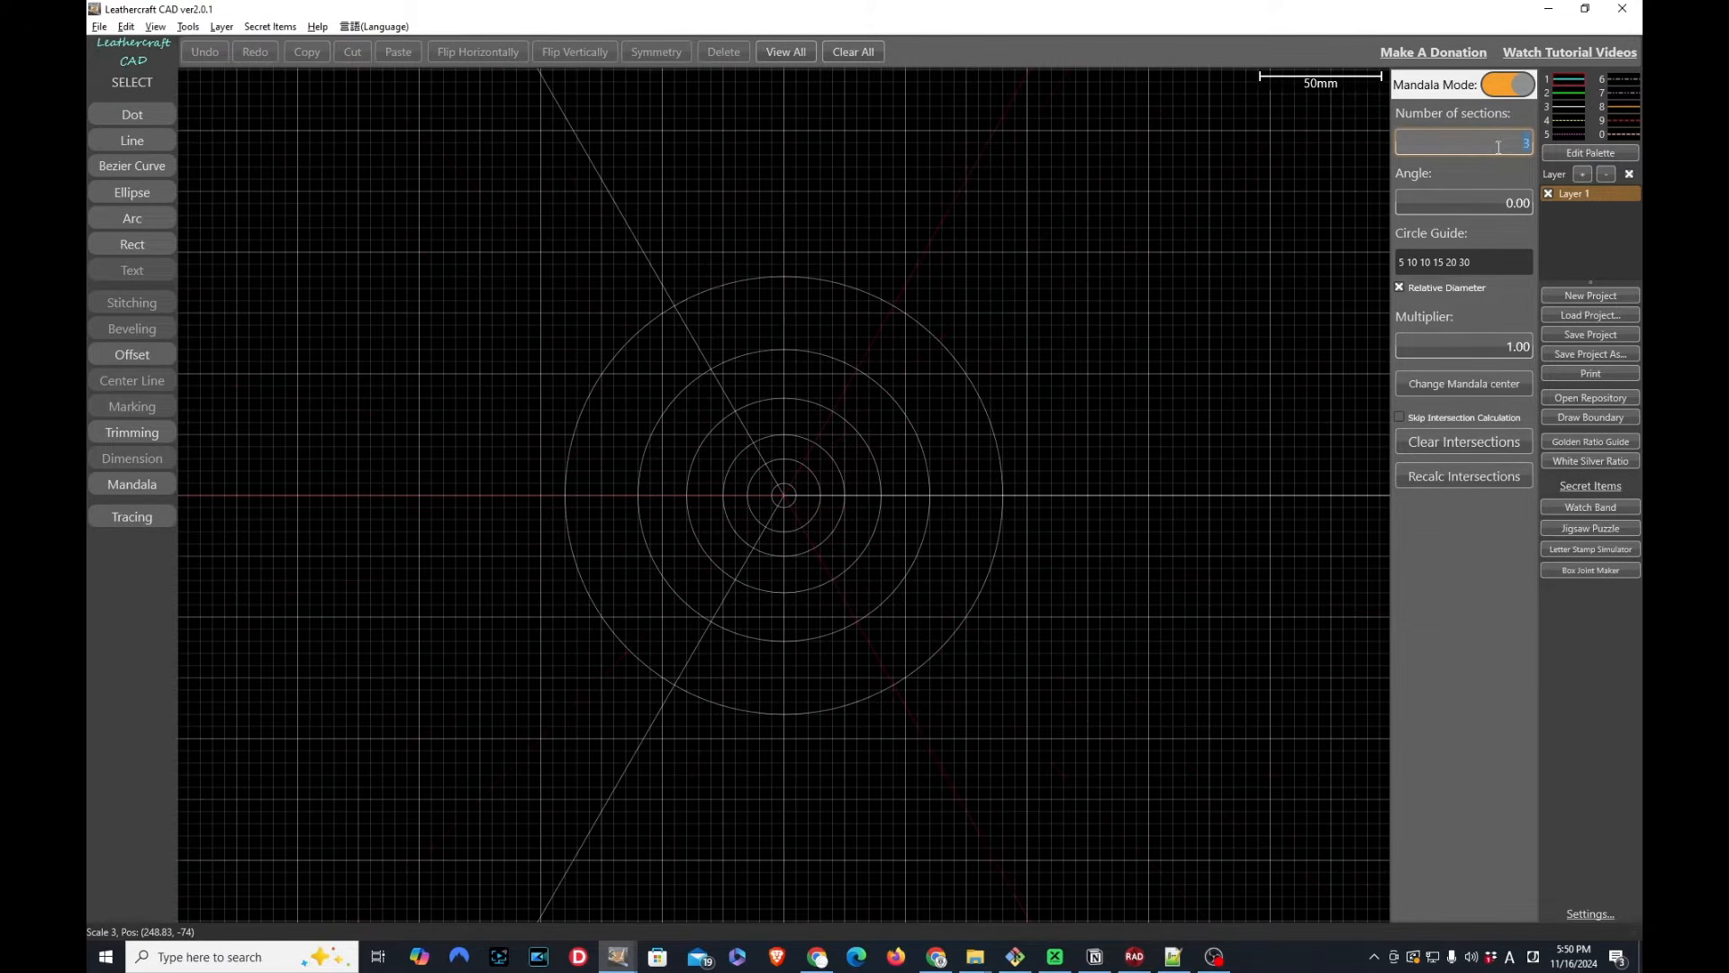
Draw a circle about 33 mm in diameter above the mandala centre and move it outward past the outermost guide circle
key("e")
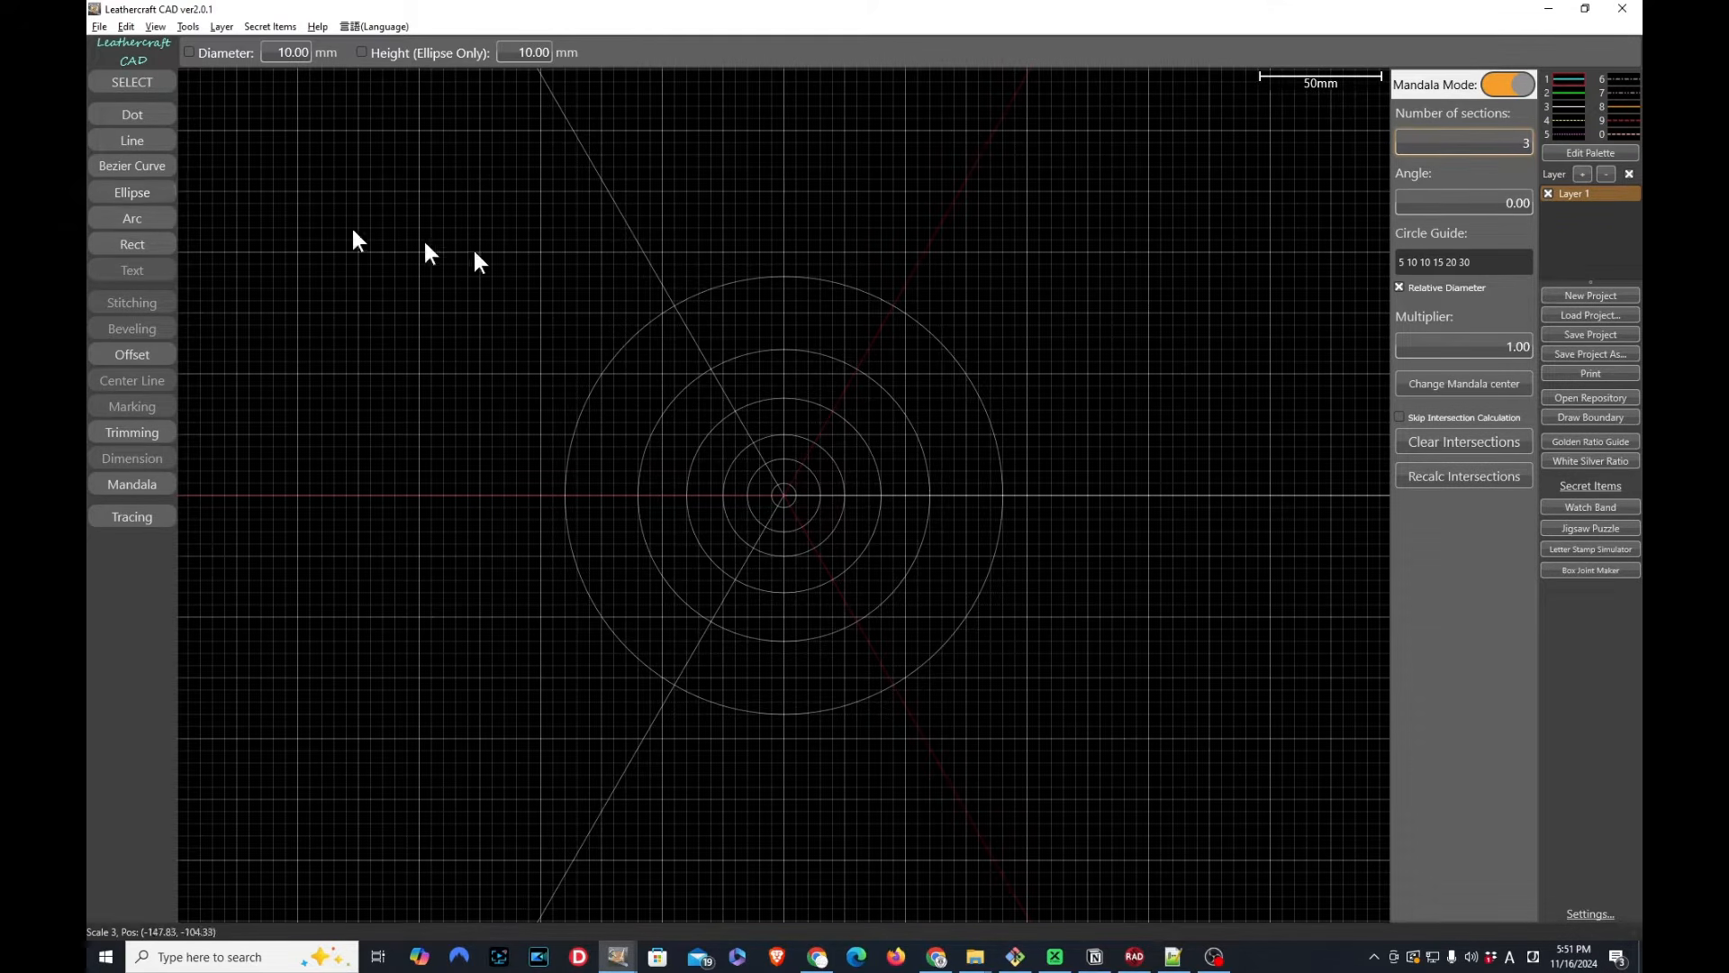
left_click_drag(764, 308, 803, 346)
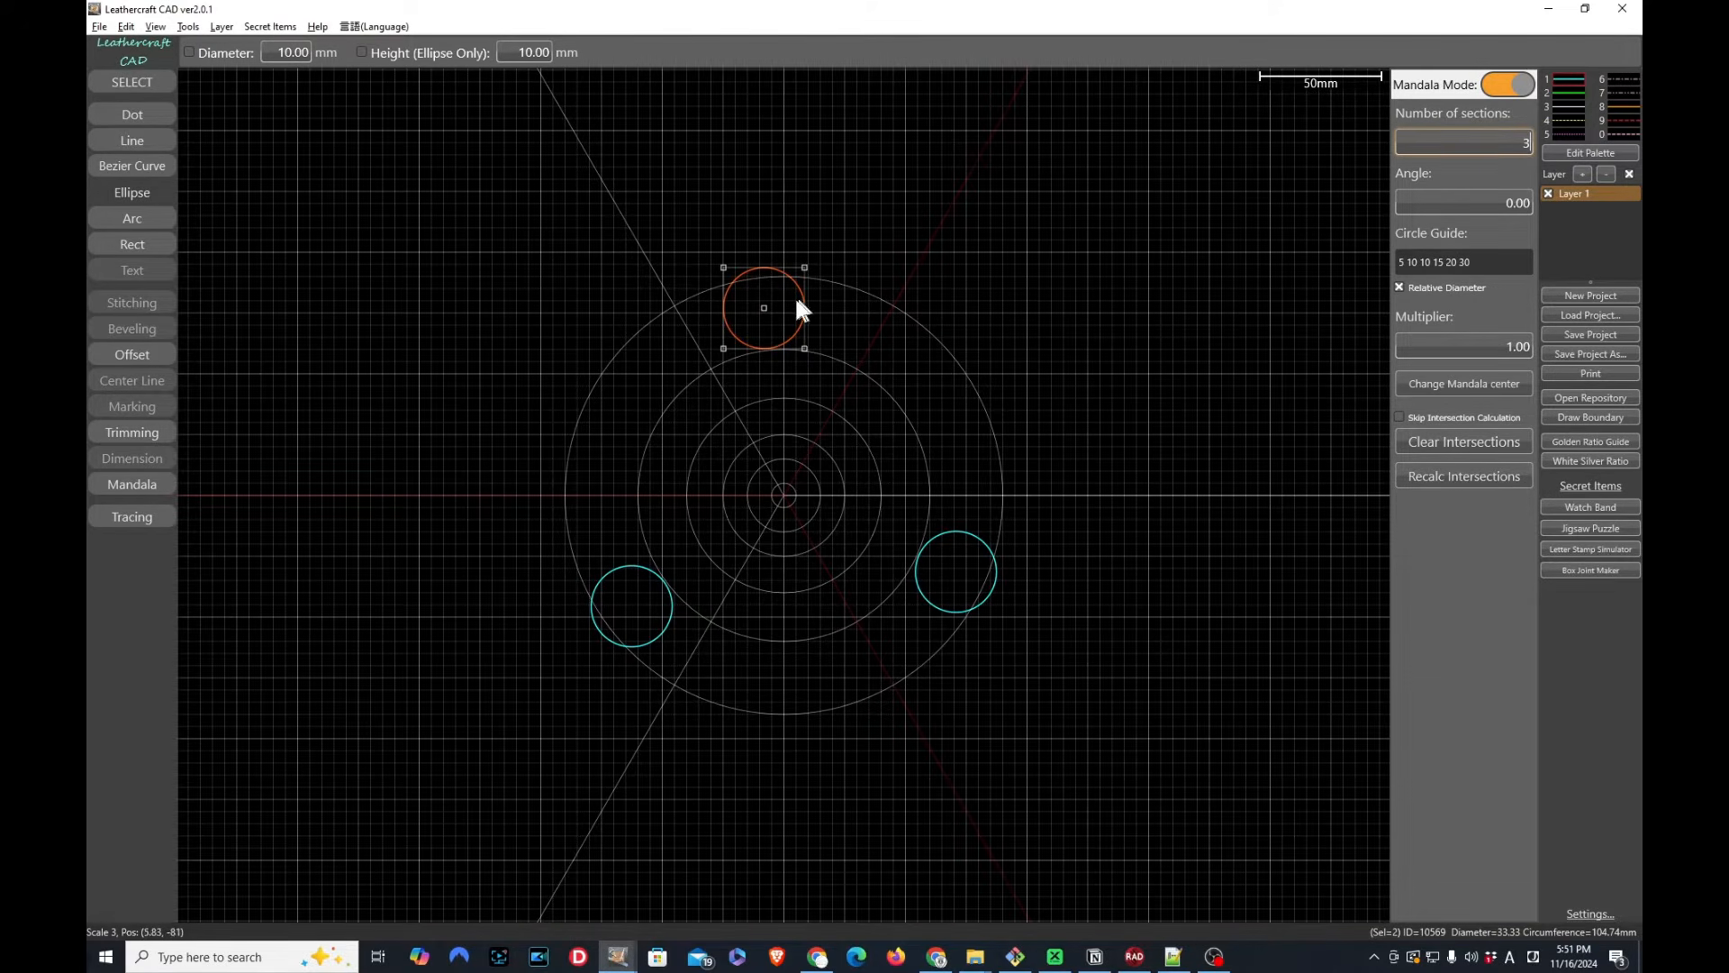
left_click_drag(763, 305, 722, 247)
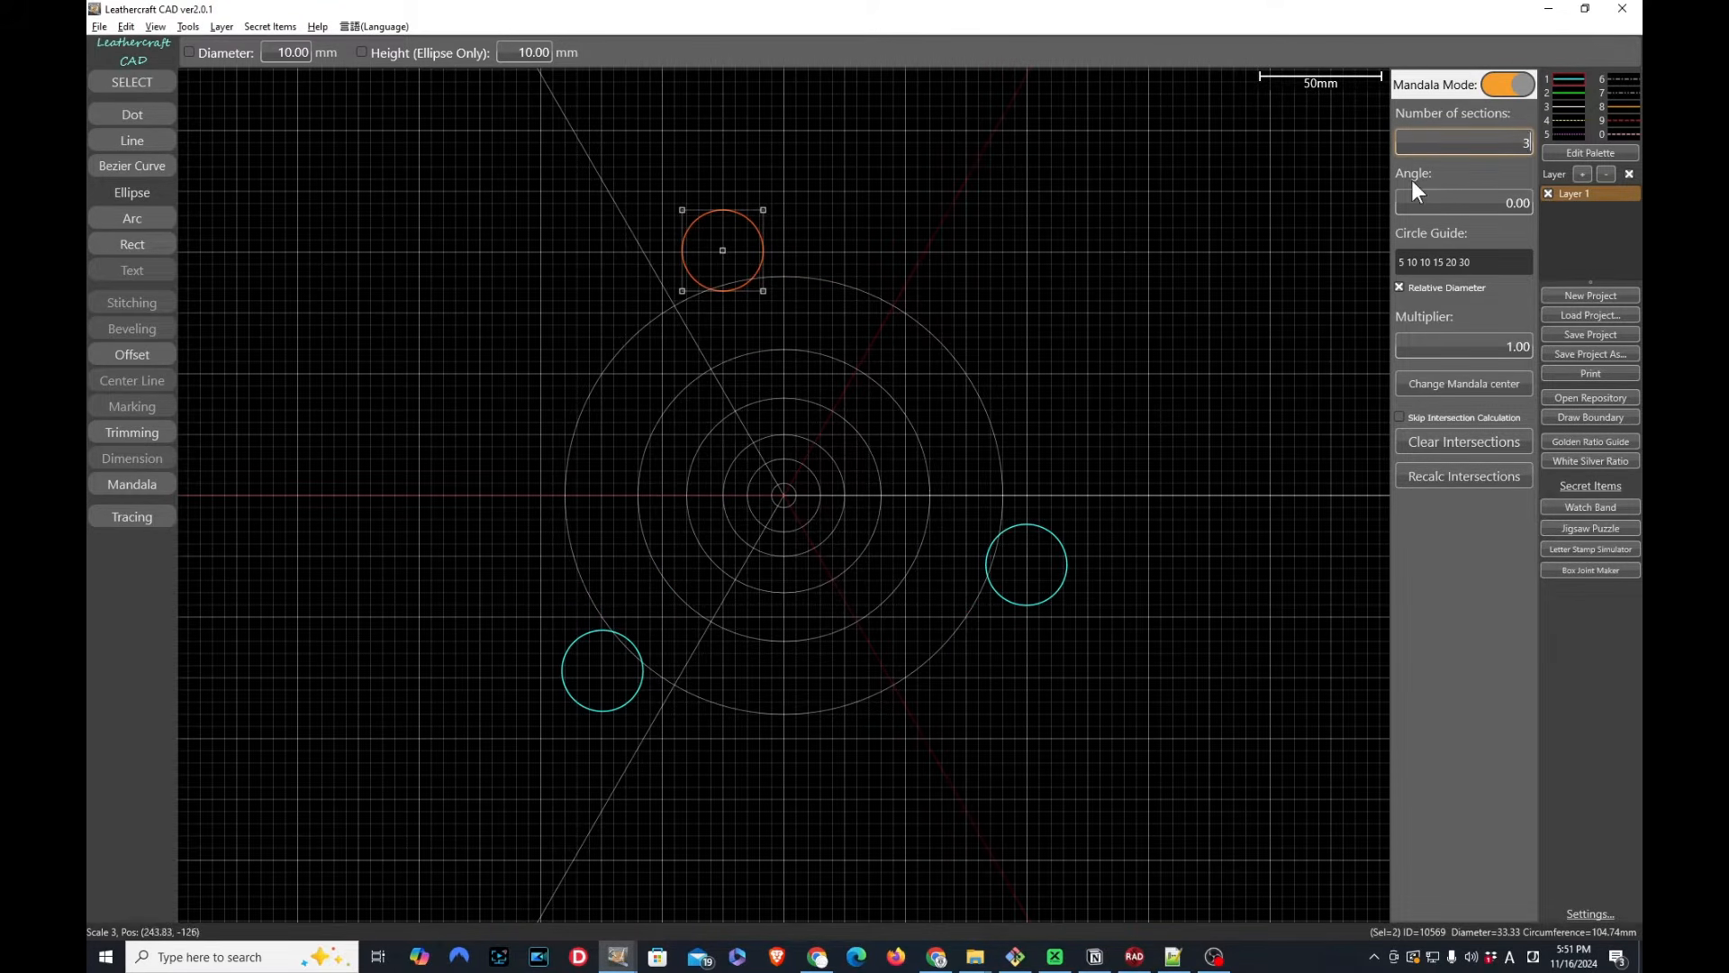
Increase the number of mandala sections to 16
scroll(1526, 141, "up", 6)
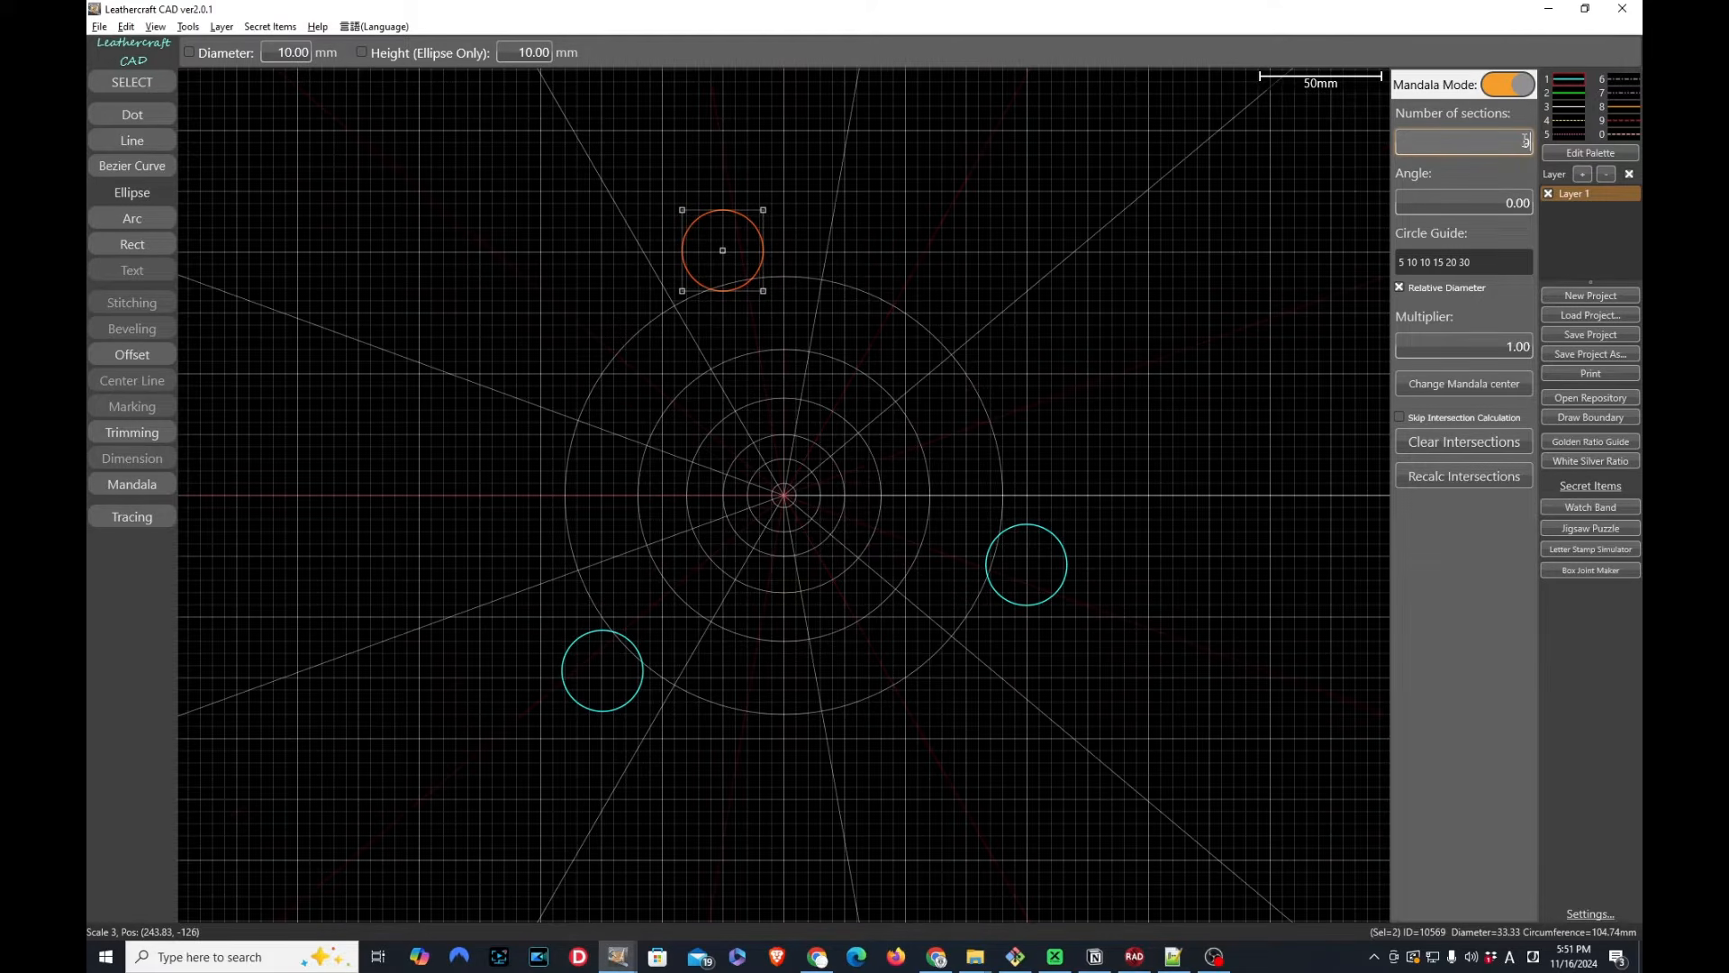
scroll(1467, 146, "up", 3)
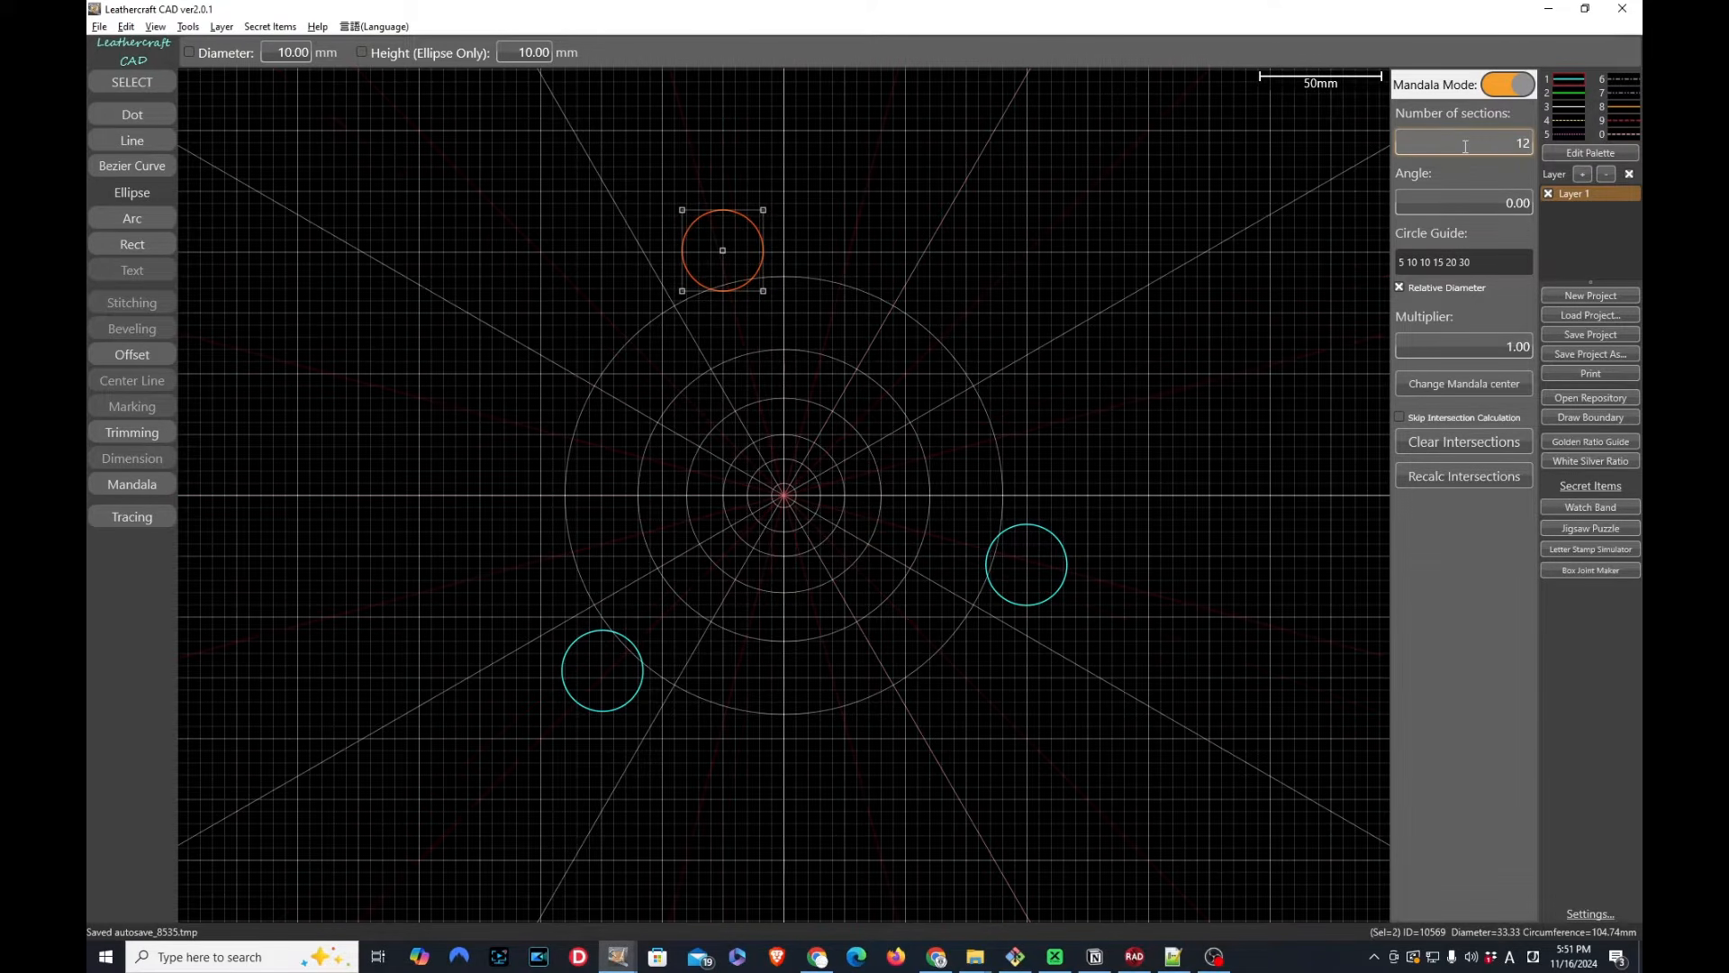
scroll(1465, 146, "up", 1)
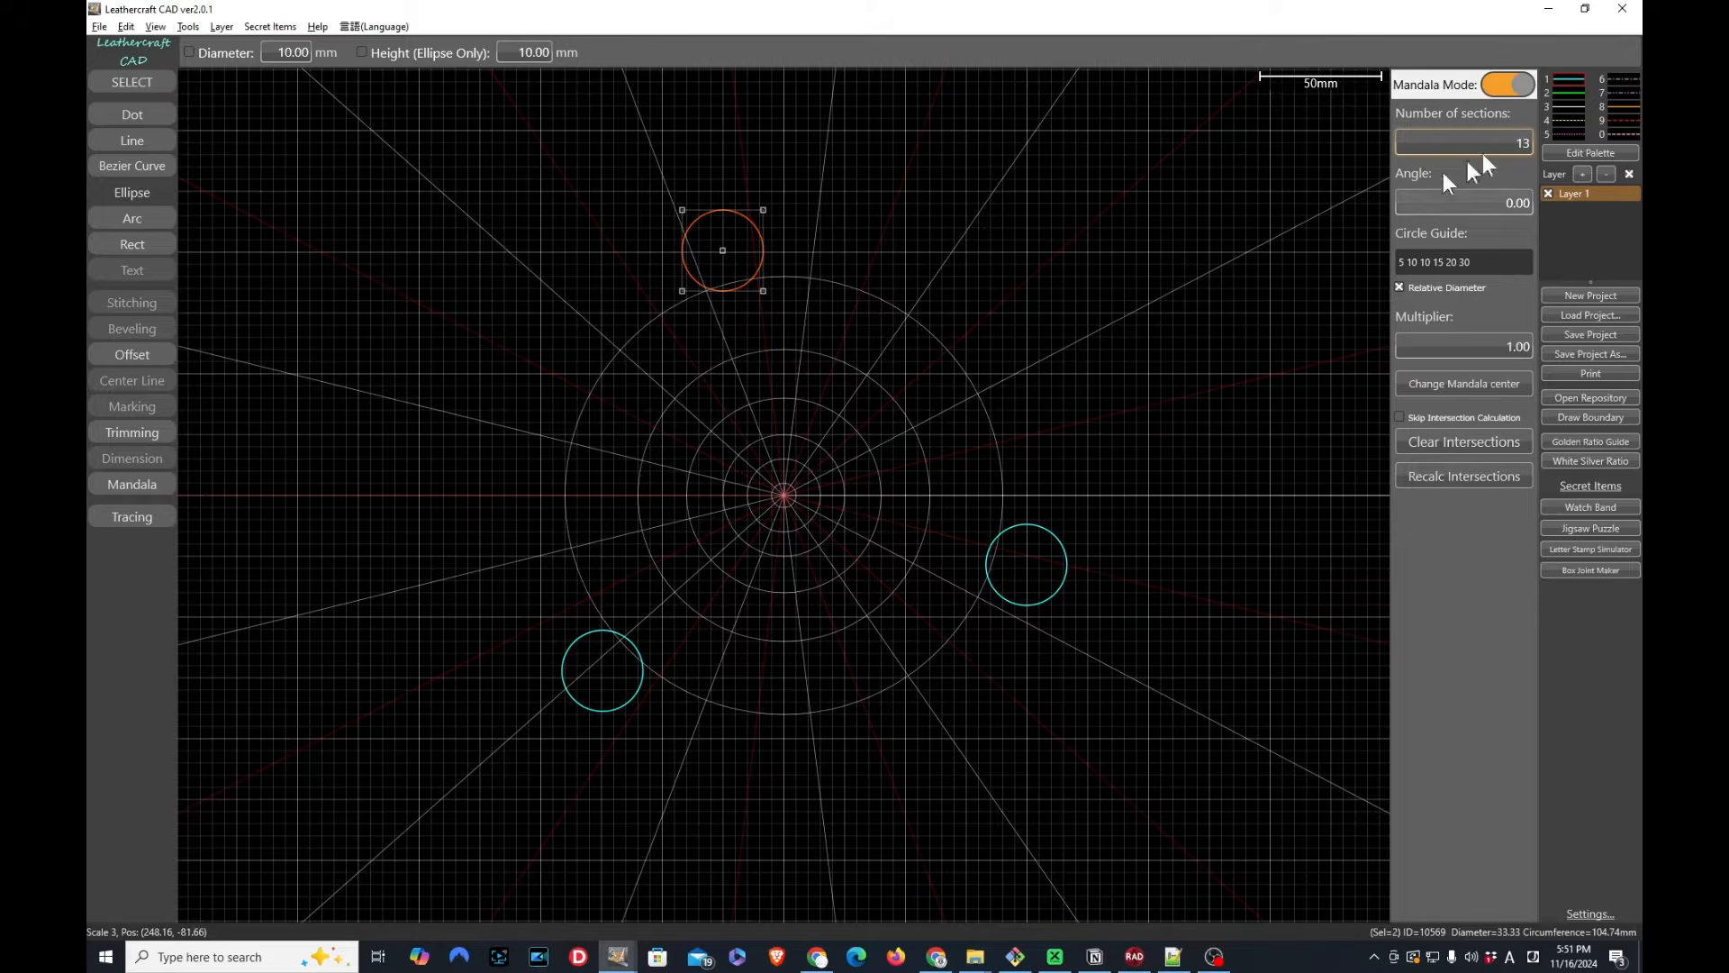
scroll(1491, 137, "up", 3)
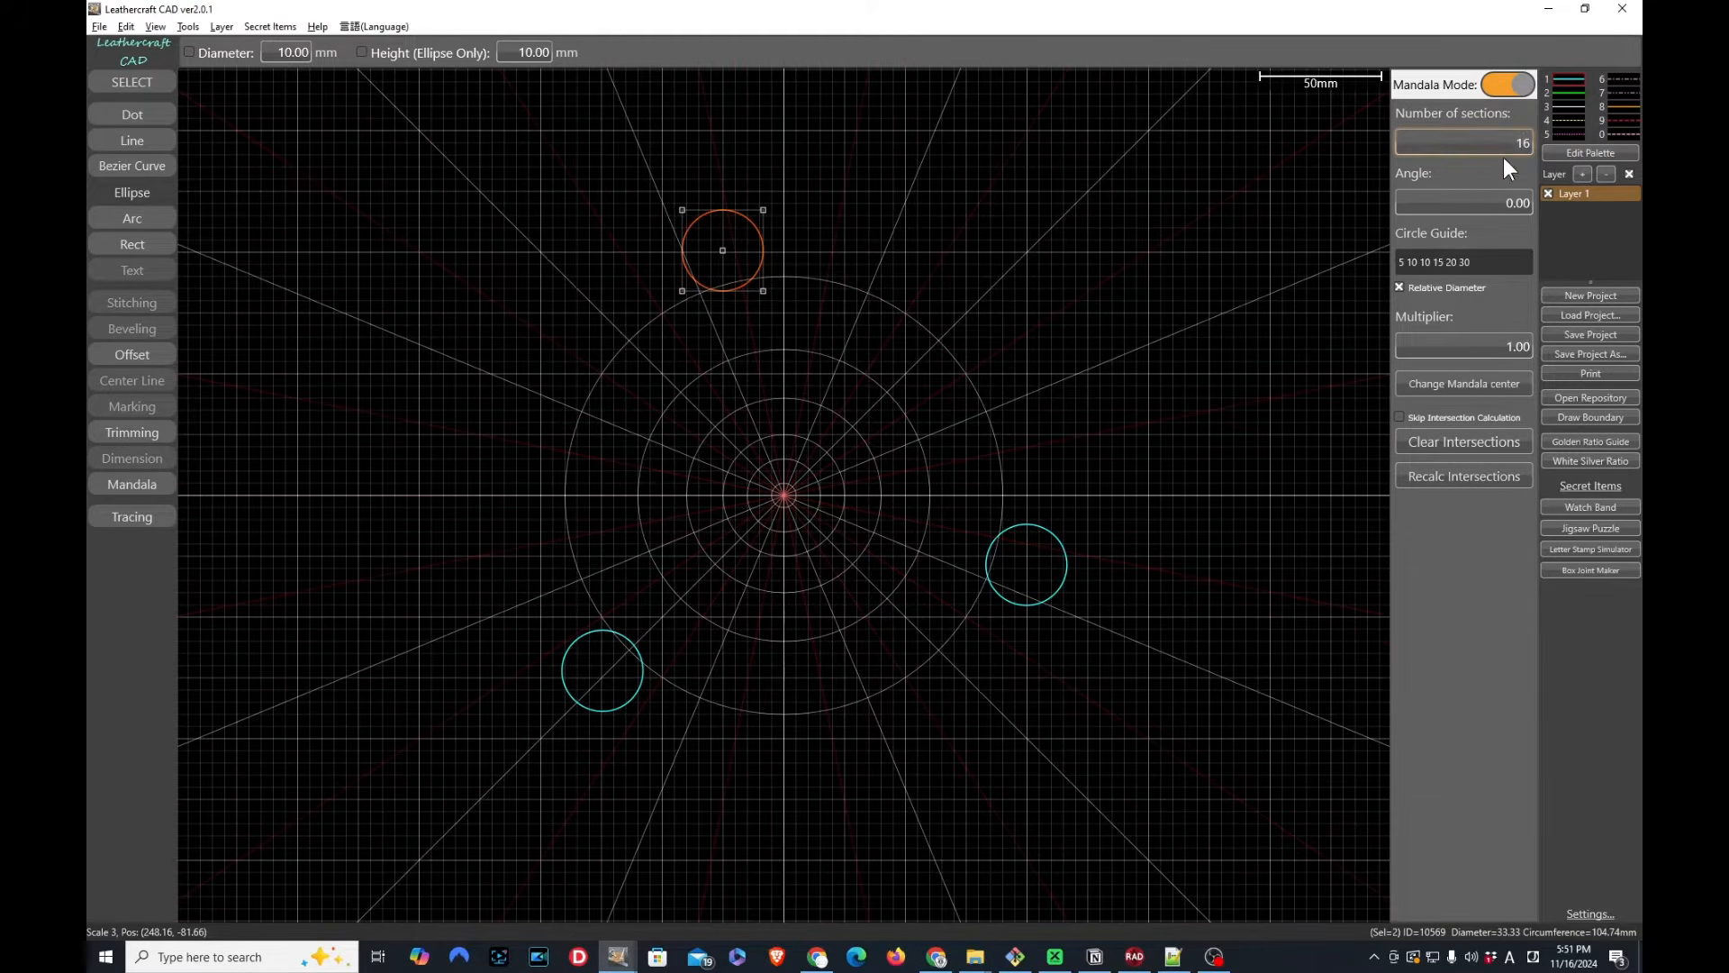
Draw a closed triangle from three lines above the outermost guide circle, just right of the vertical axis
left_click(160, 138)
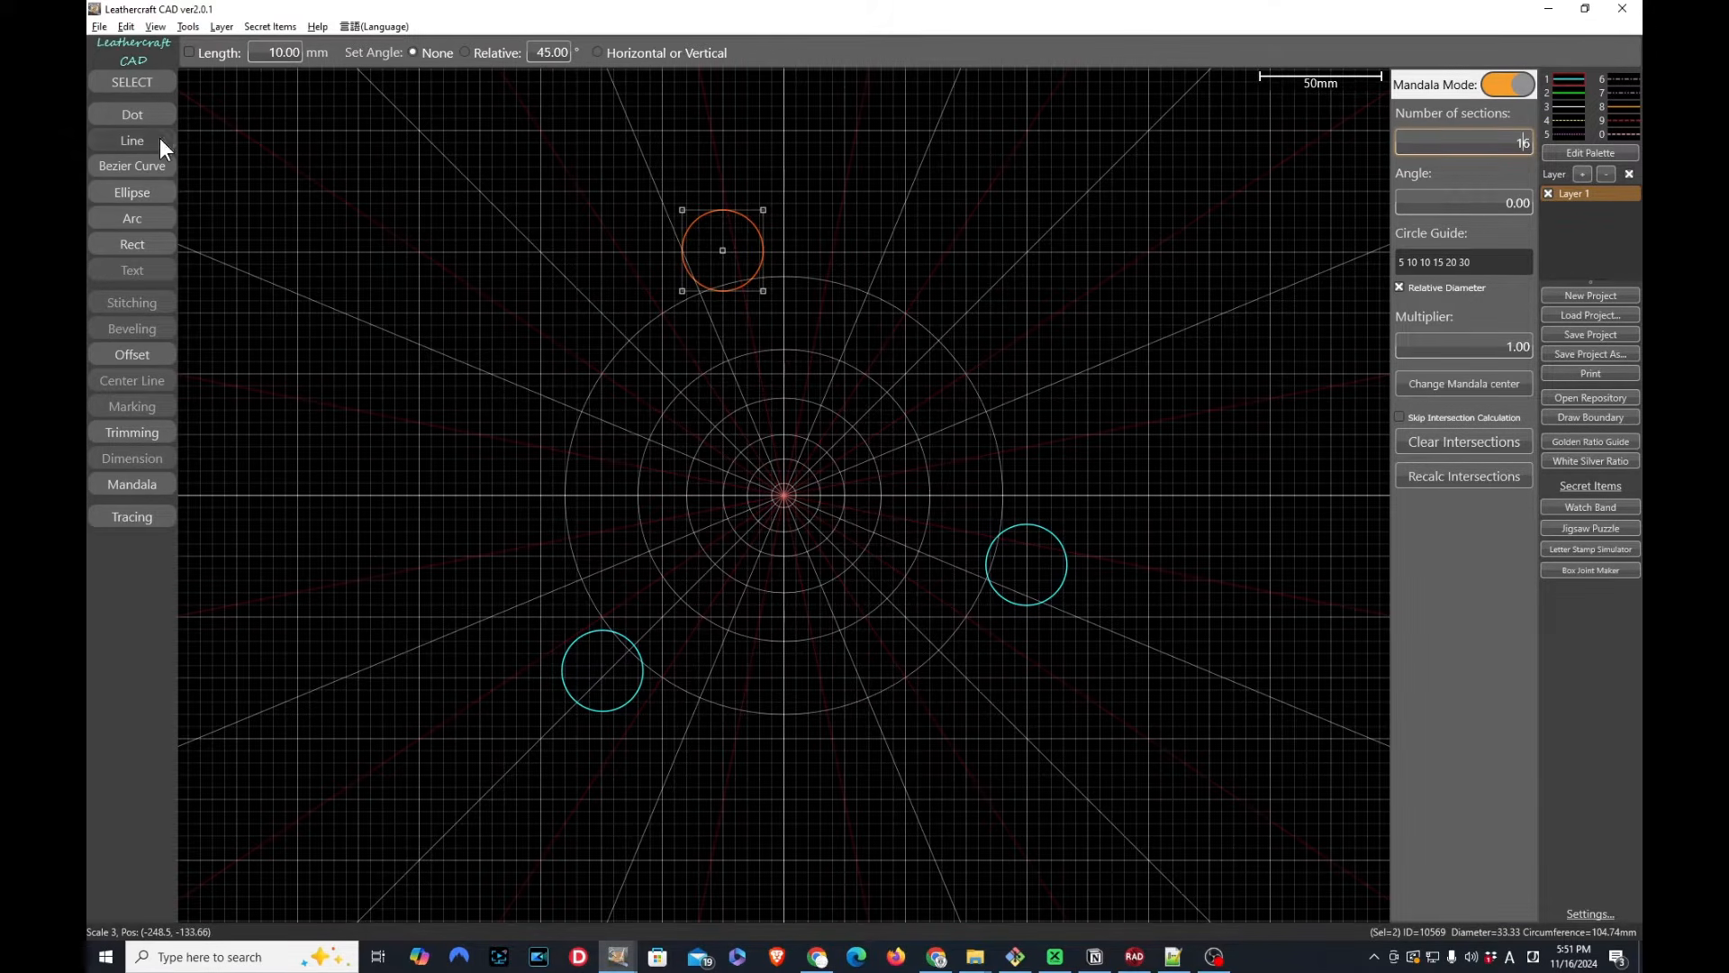
left_click(850, 145)
left_click(805, 191)
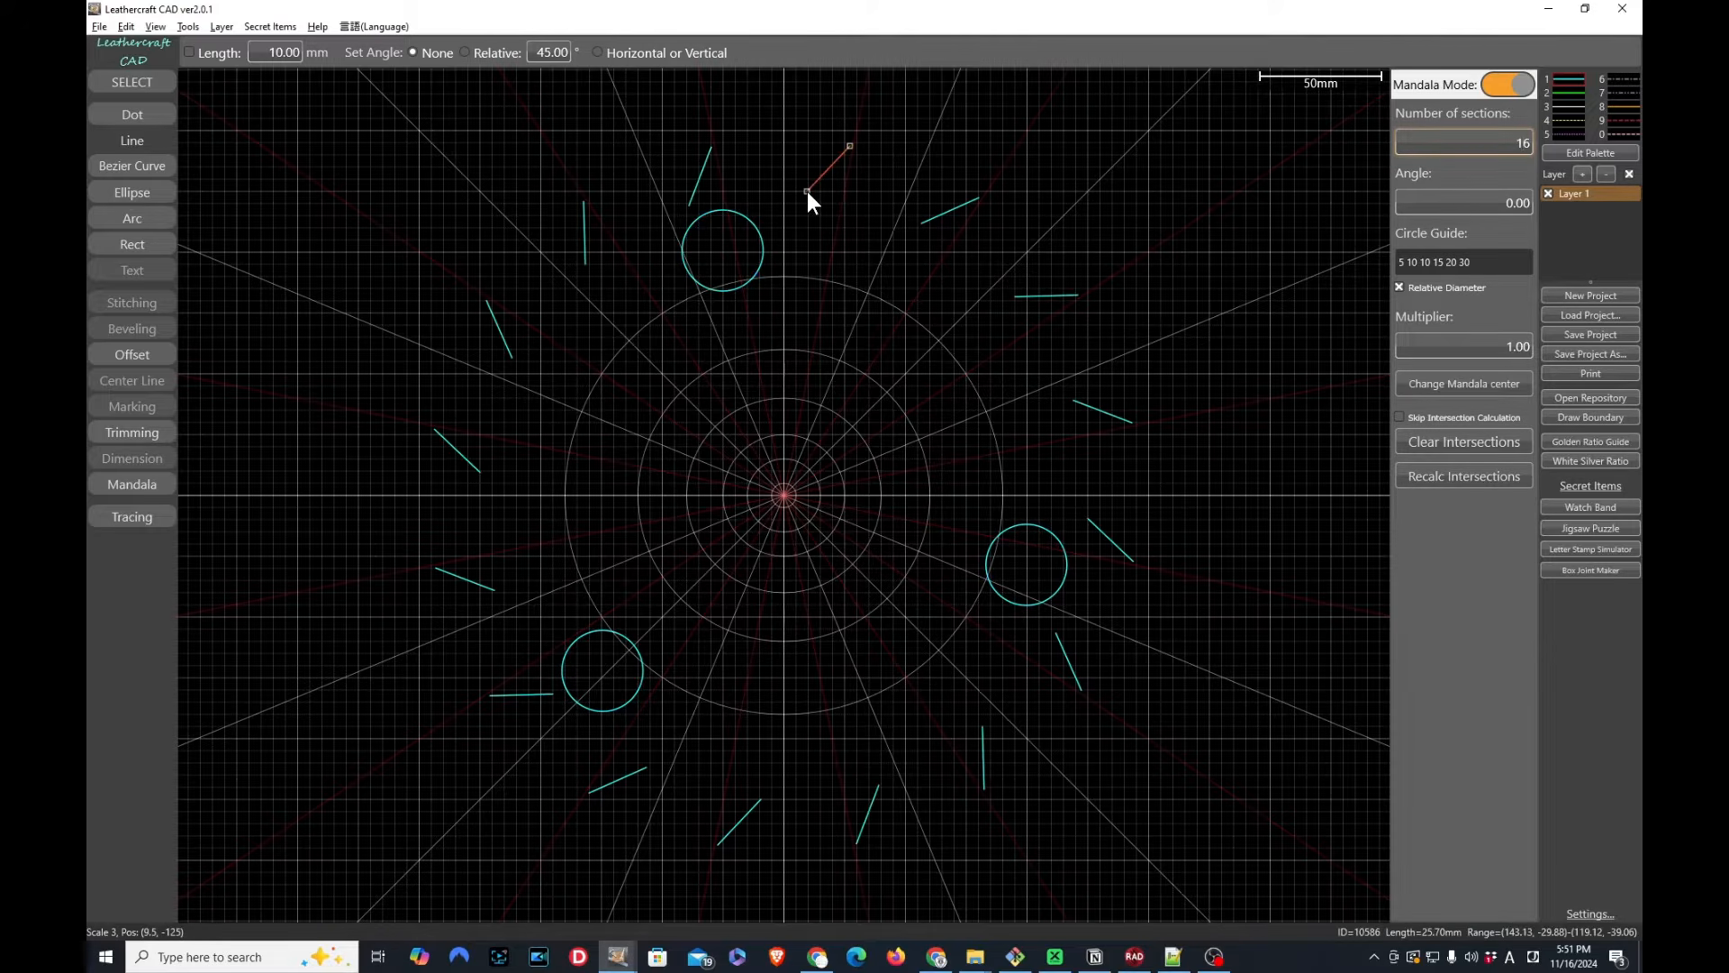
left_click(889, 214)
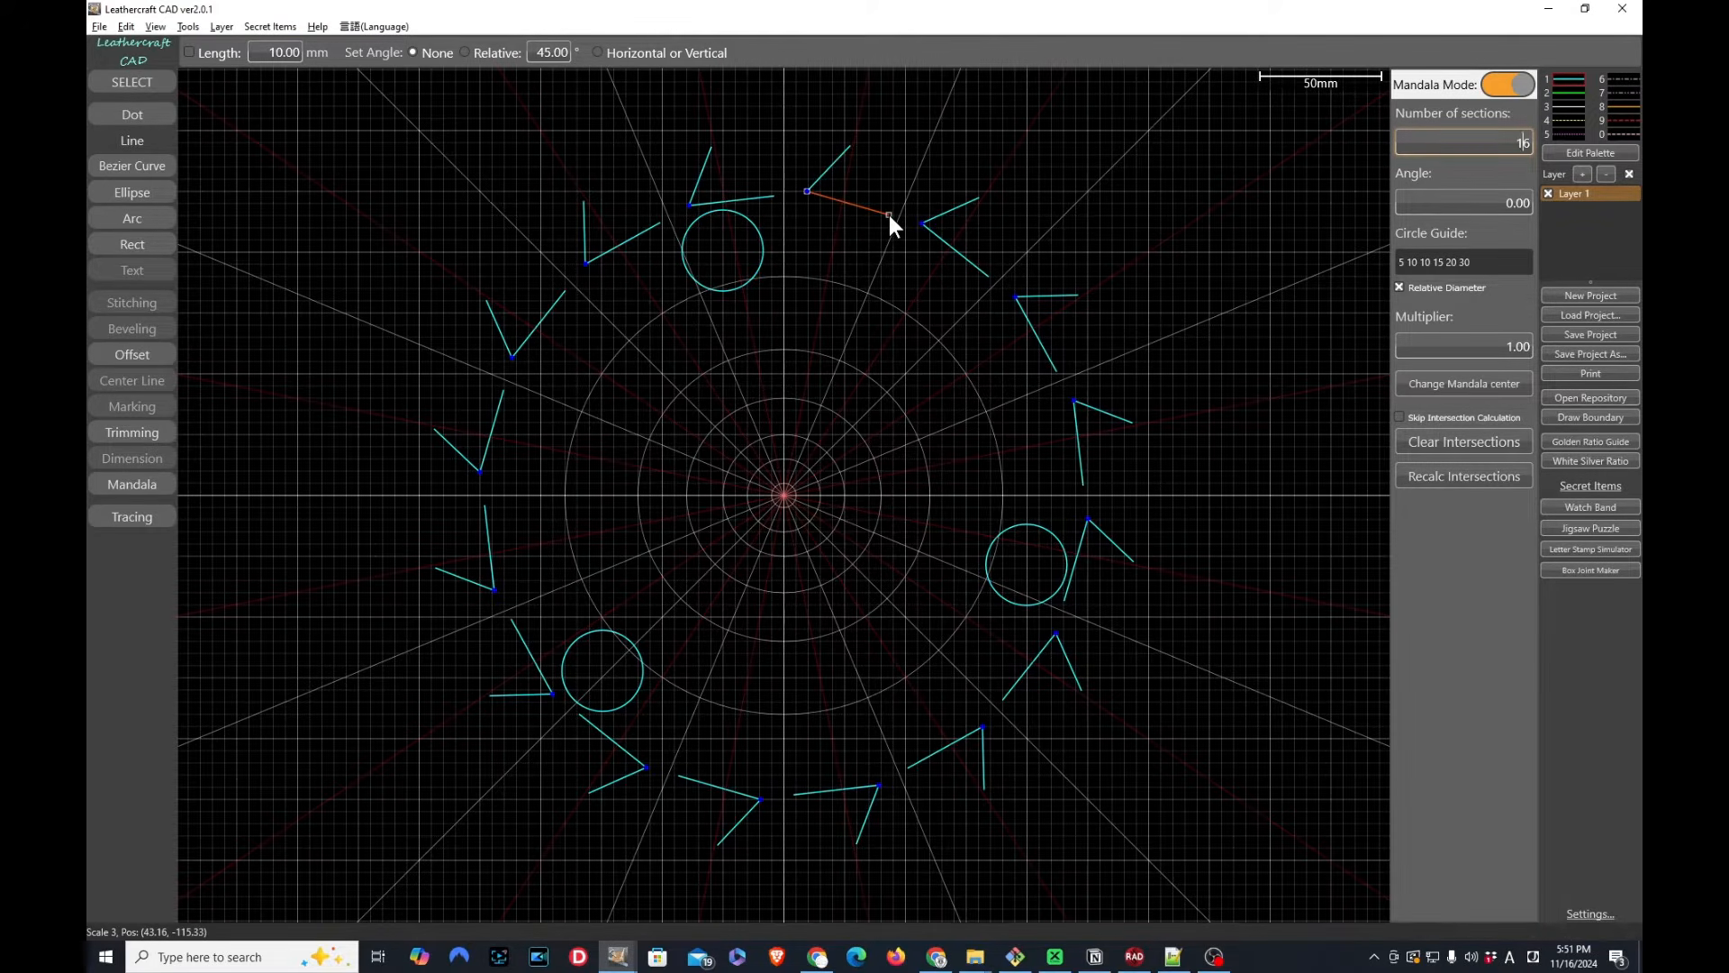
left_click(850, 148)
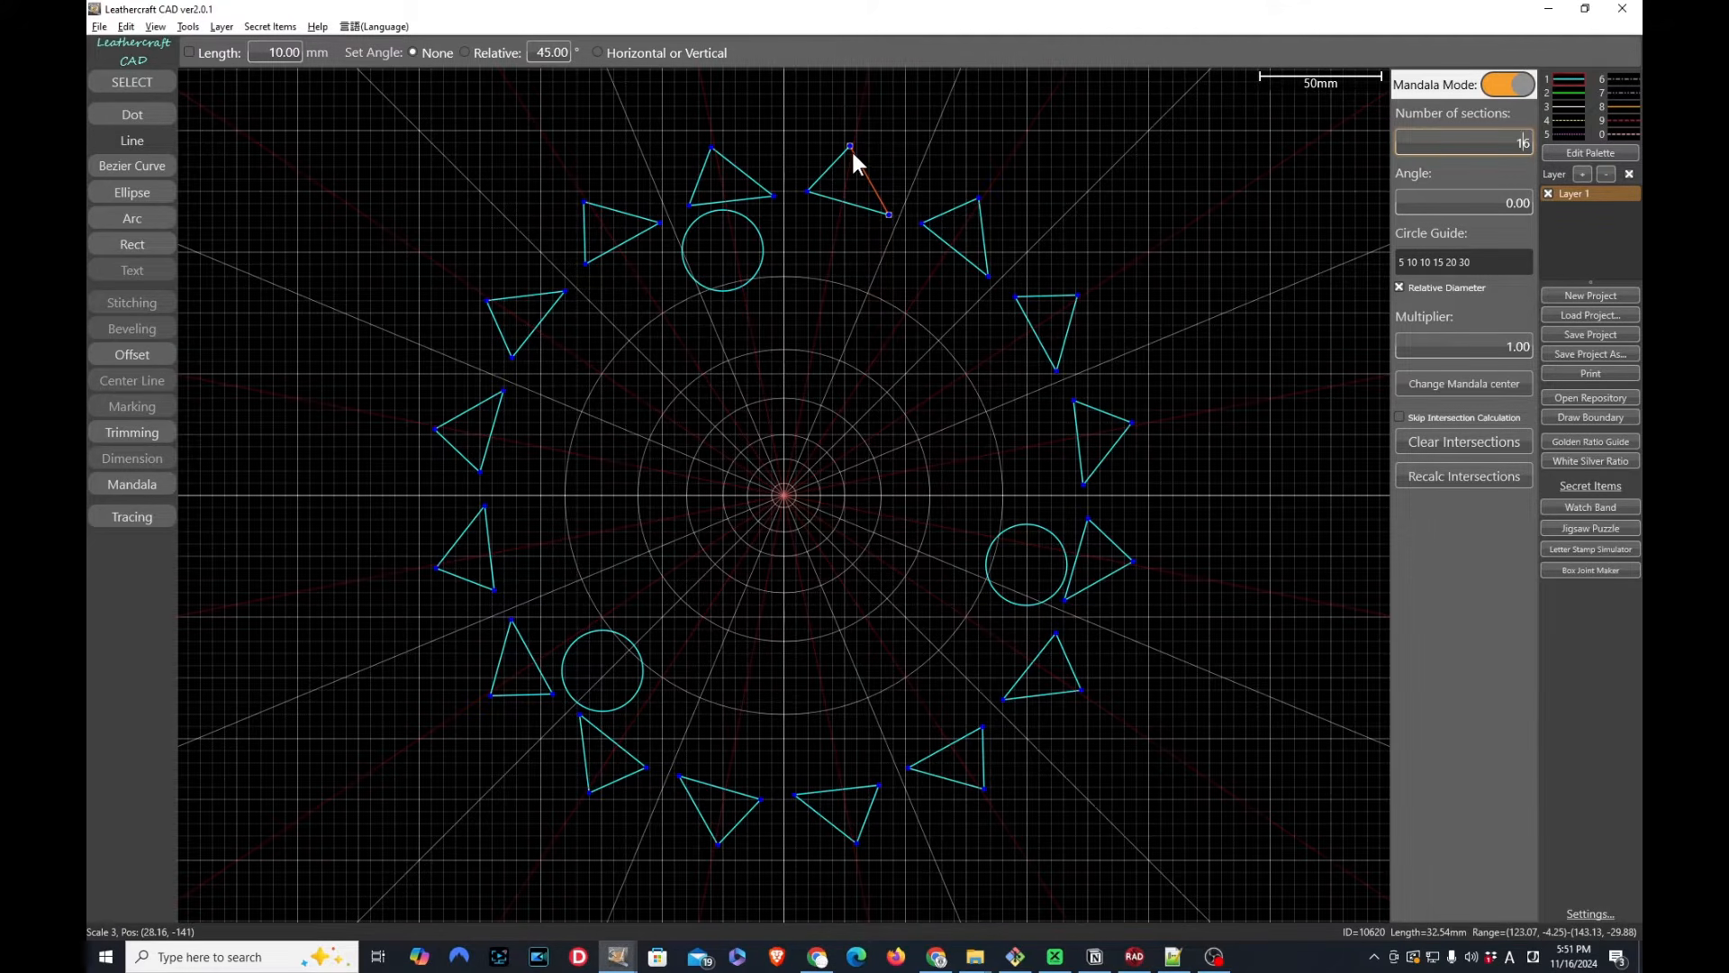
Select the whole triangle and move it farther out from the mandala centre
left_click(852, 151)
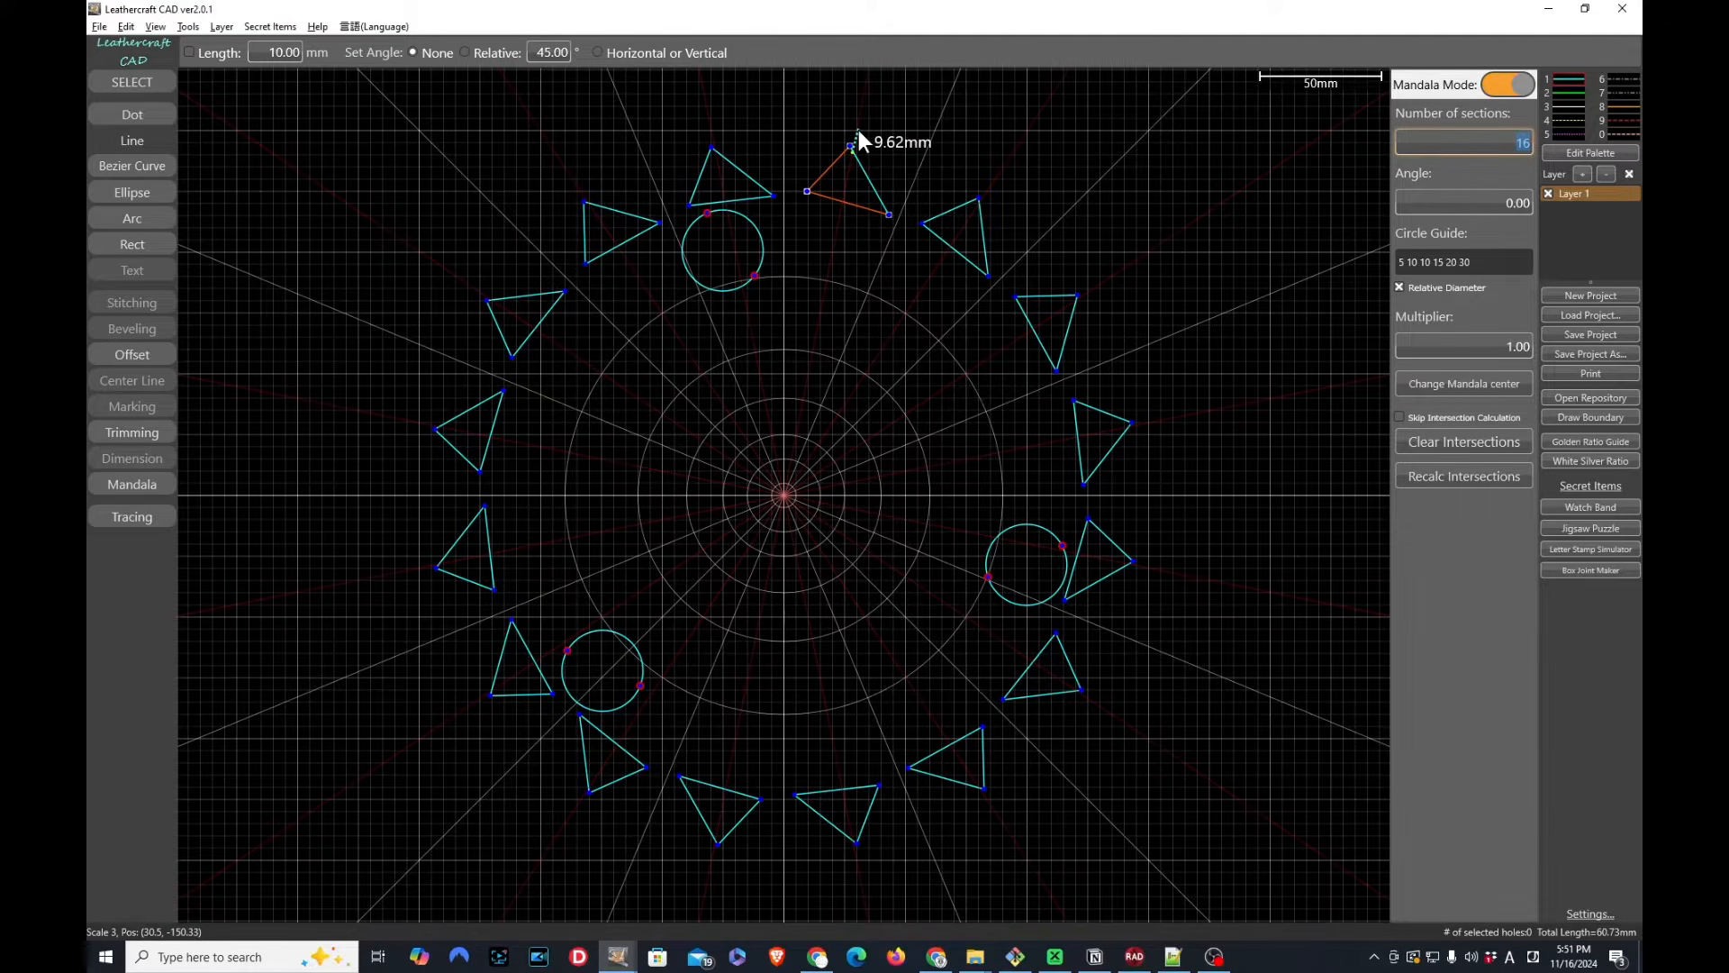
left_click(125, 82)
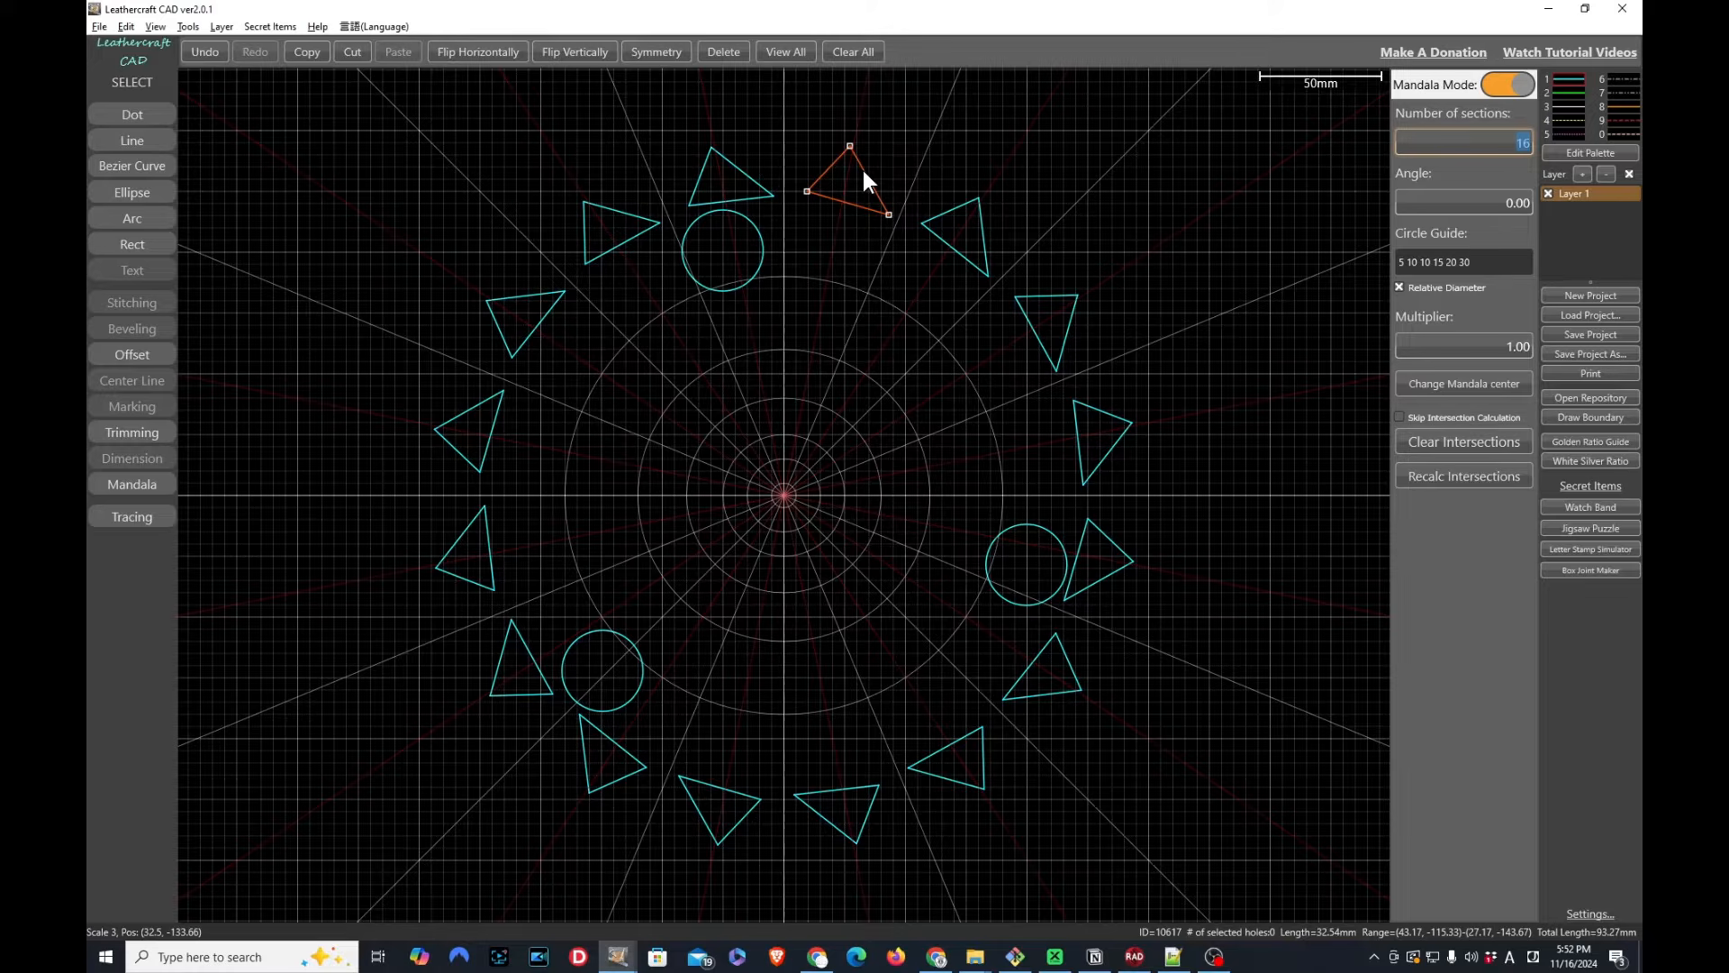
mouse_move(863, 170)
left_mouse_down()
mouse_move(969, 174)
mouse_move(873, 186)
mouse_move(900, 180)
mouse_move(894, 272)
mouse_move(844, 369)
mouse_move(848, 207)
mouse_move(911, 225)
mouse_move(933, 344)
mouse_move(803, 207)
mouse_move(803, 144)
mouse_move(841, 144)
left_mouse_up()
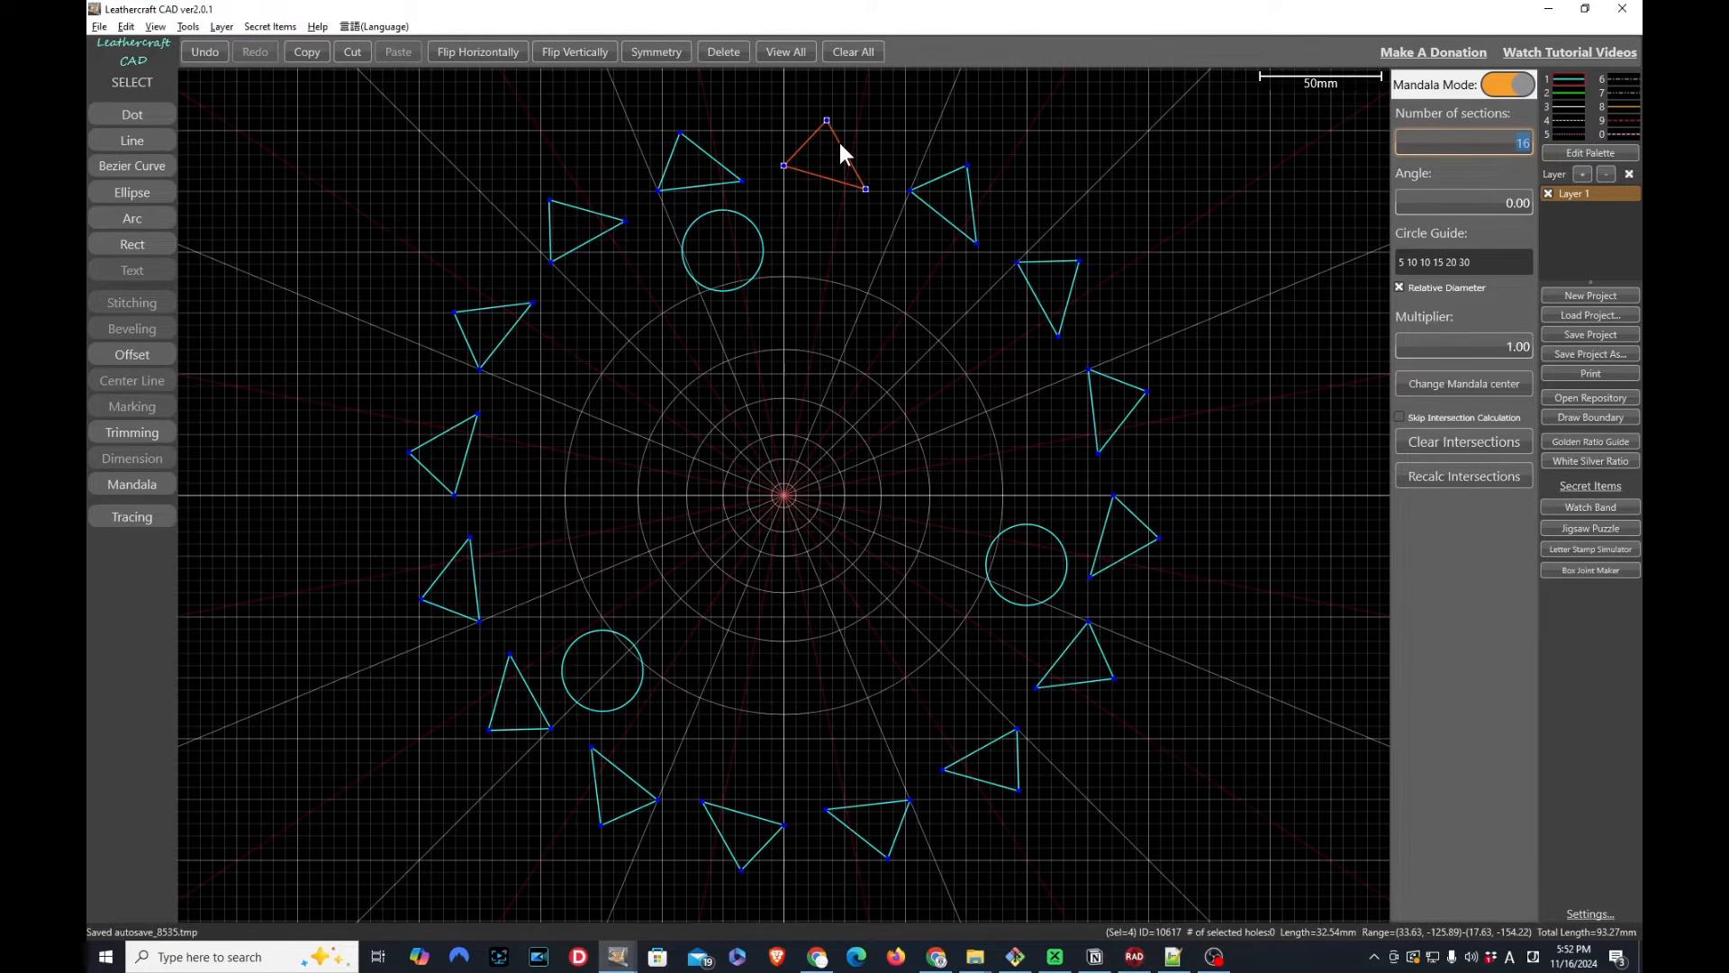
left_click_drag(839, 142, 863, 143)
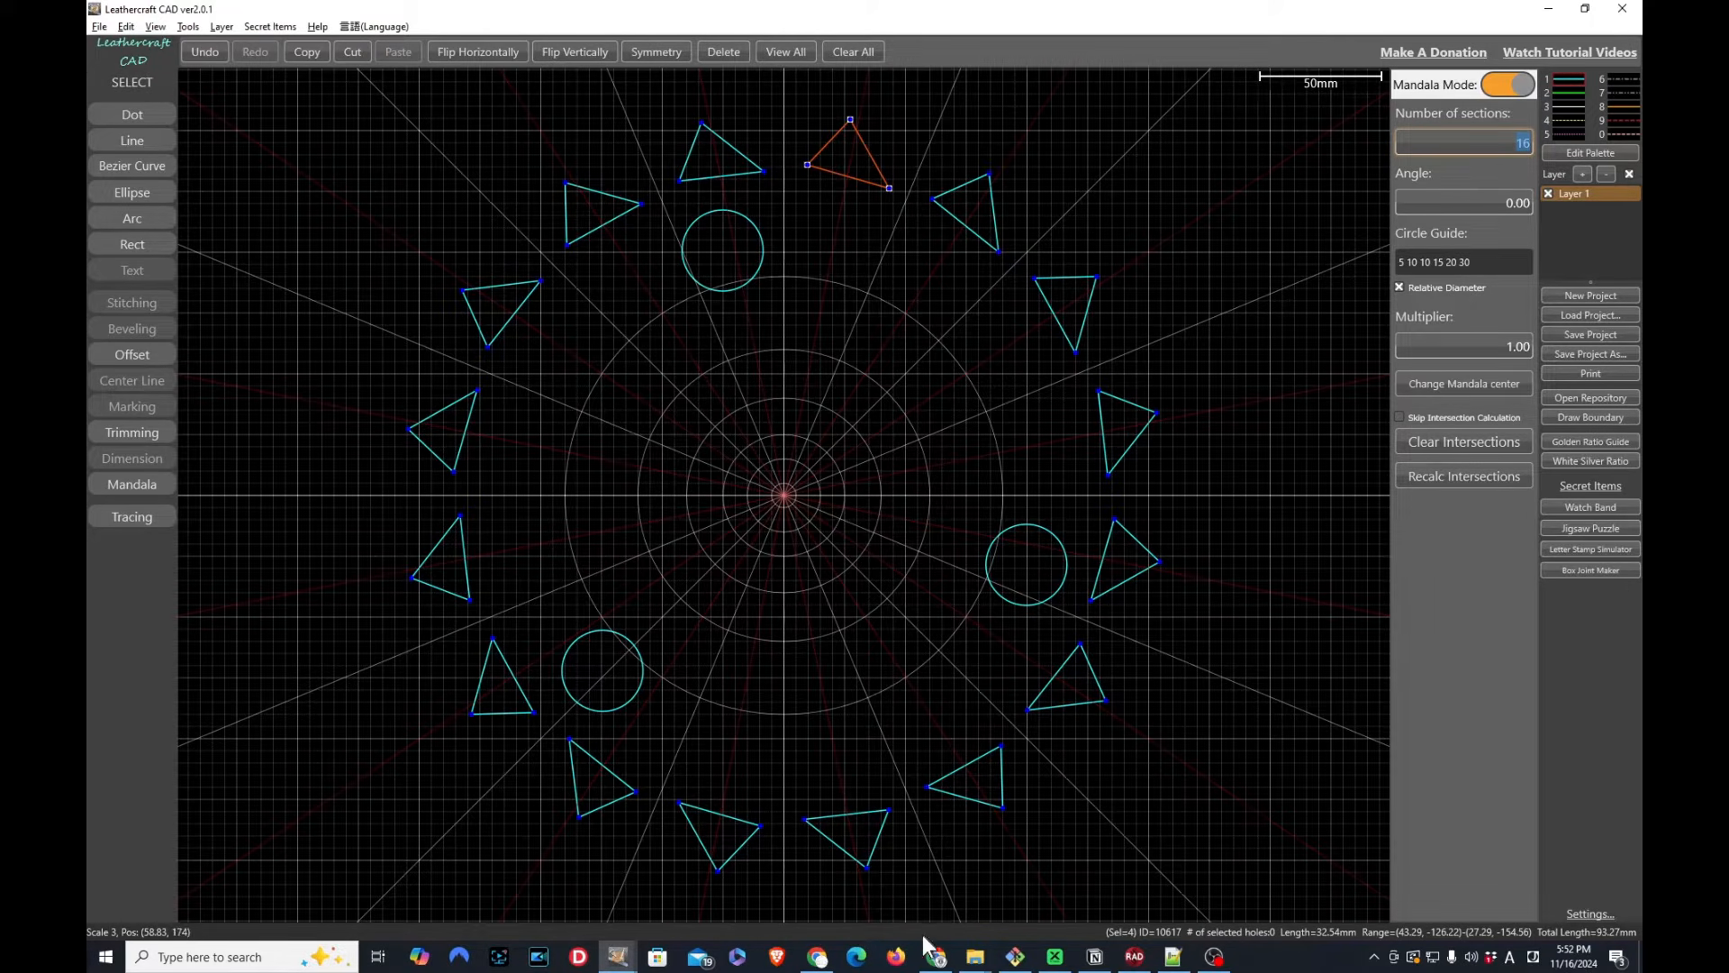
View the mandala and braided ring designs in the V2.0.1 DEMO project and return to the mandala drawing
key("alt+Tab")
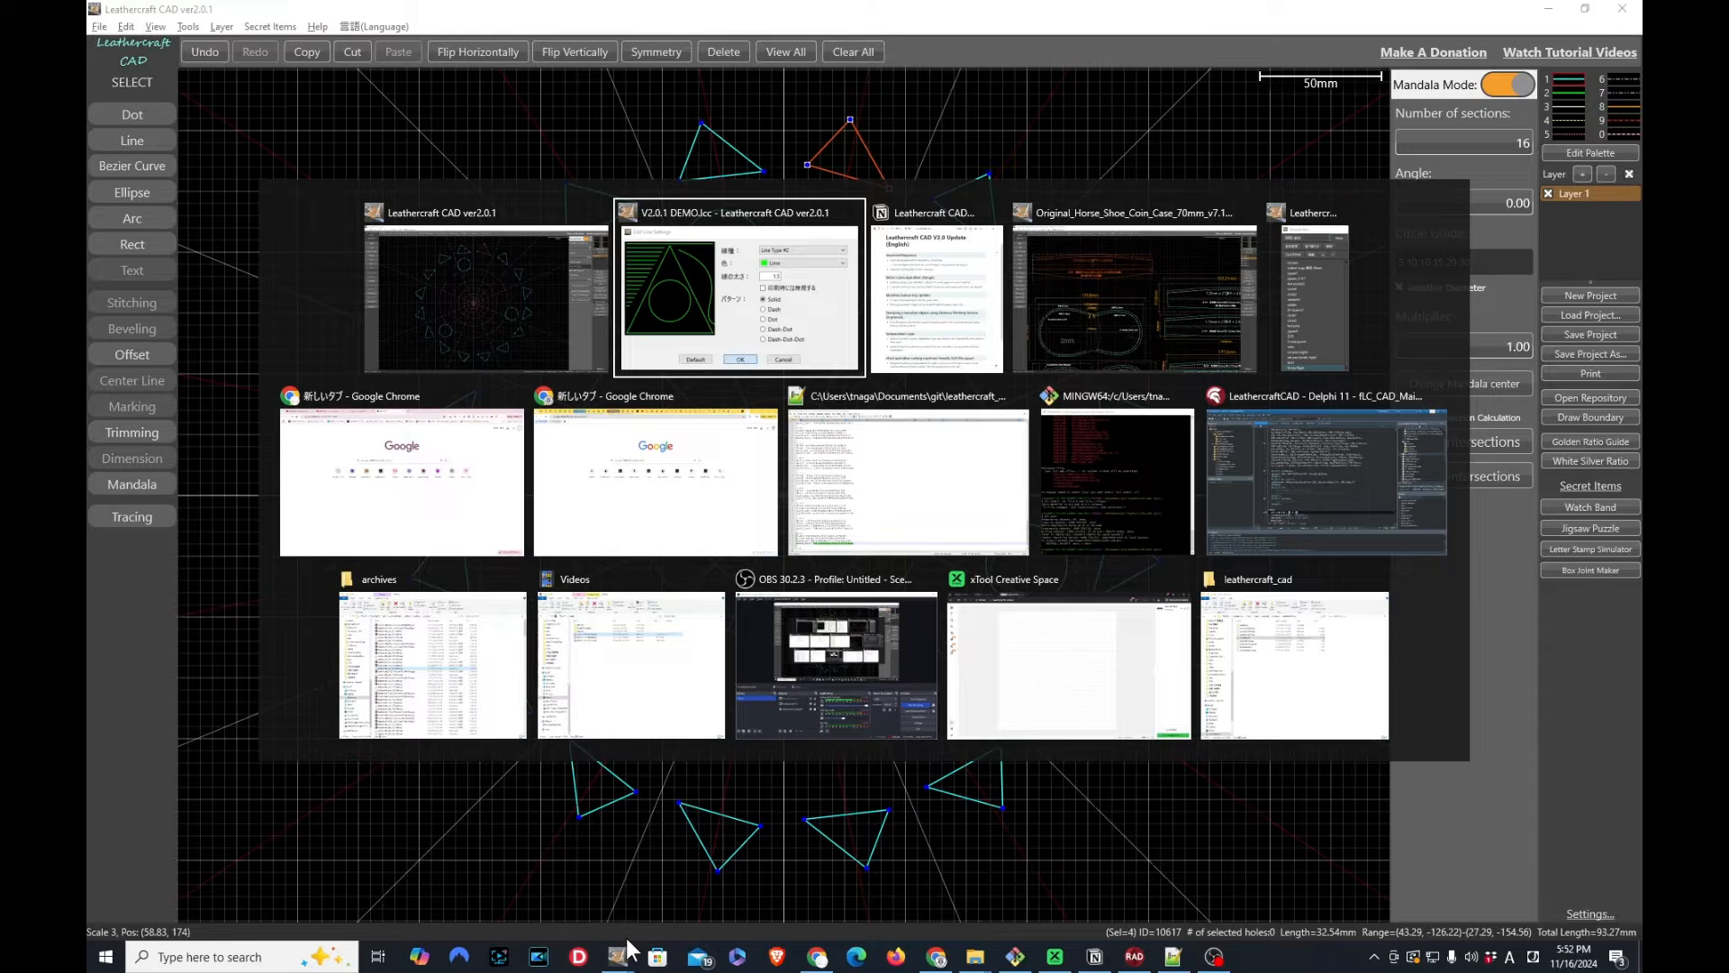
key("alt+Tab")
key("alt+Tab")
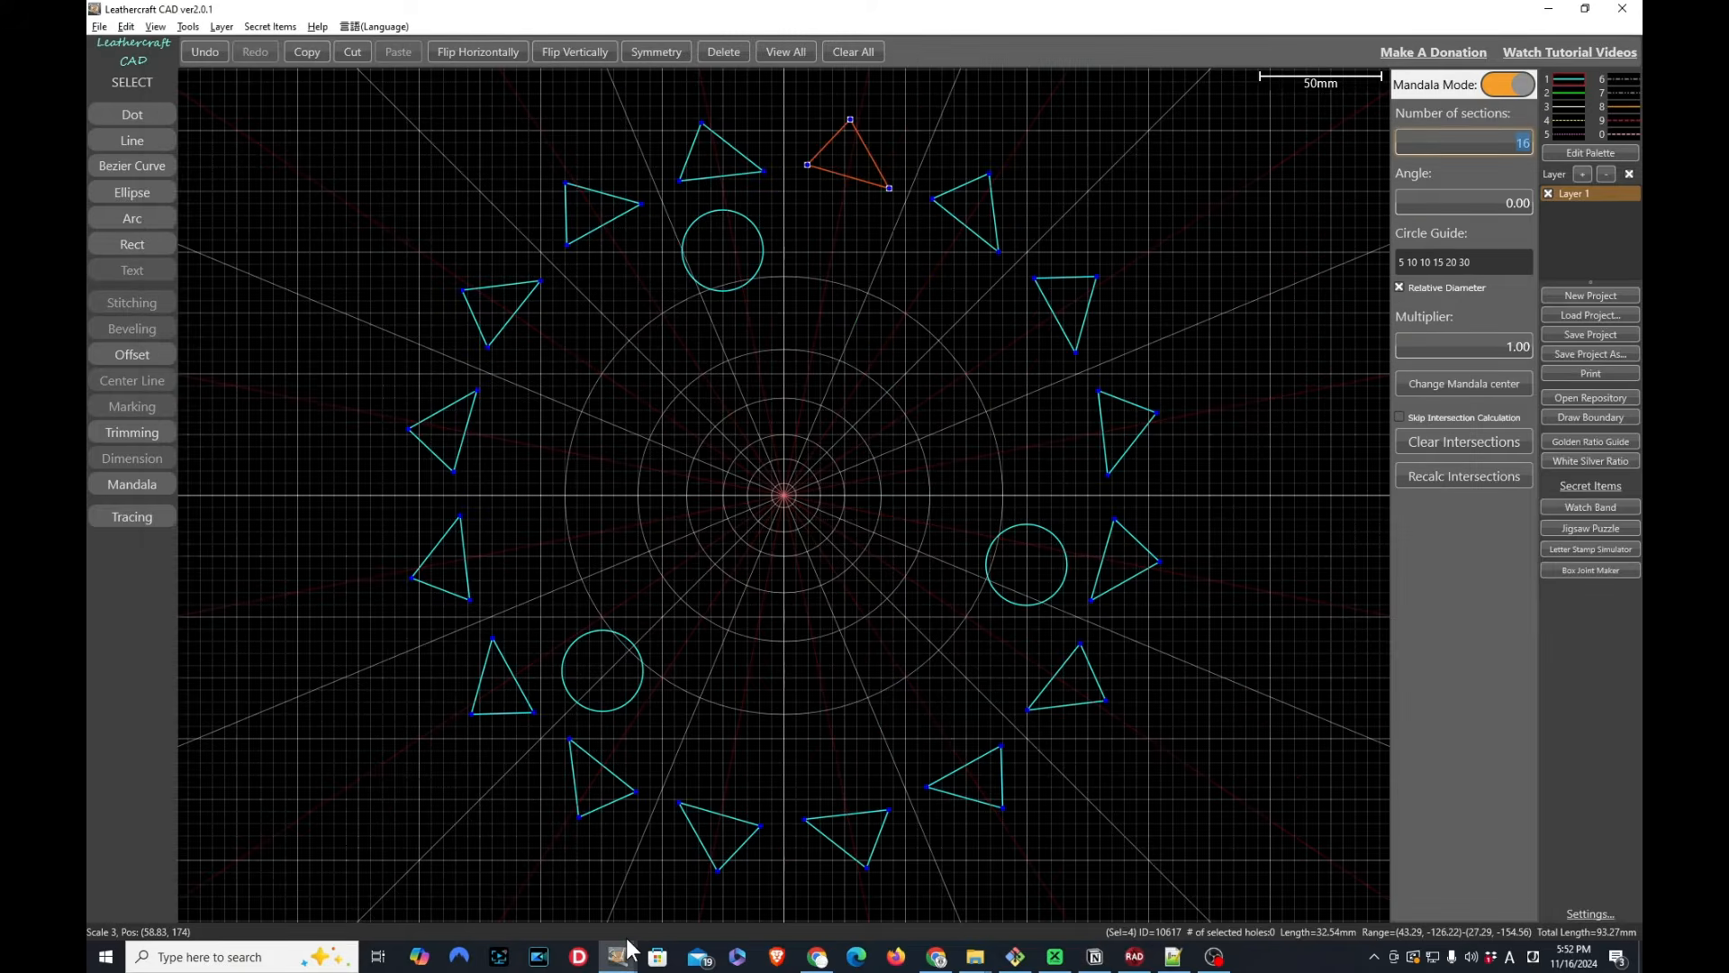
key("alt+Tab")
key("alt+Tab")
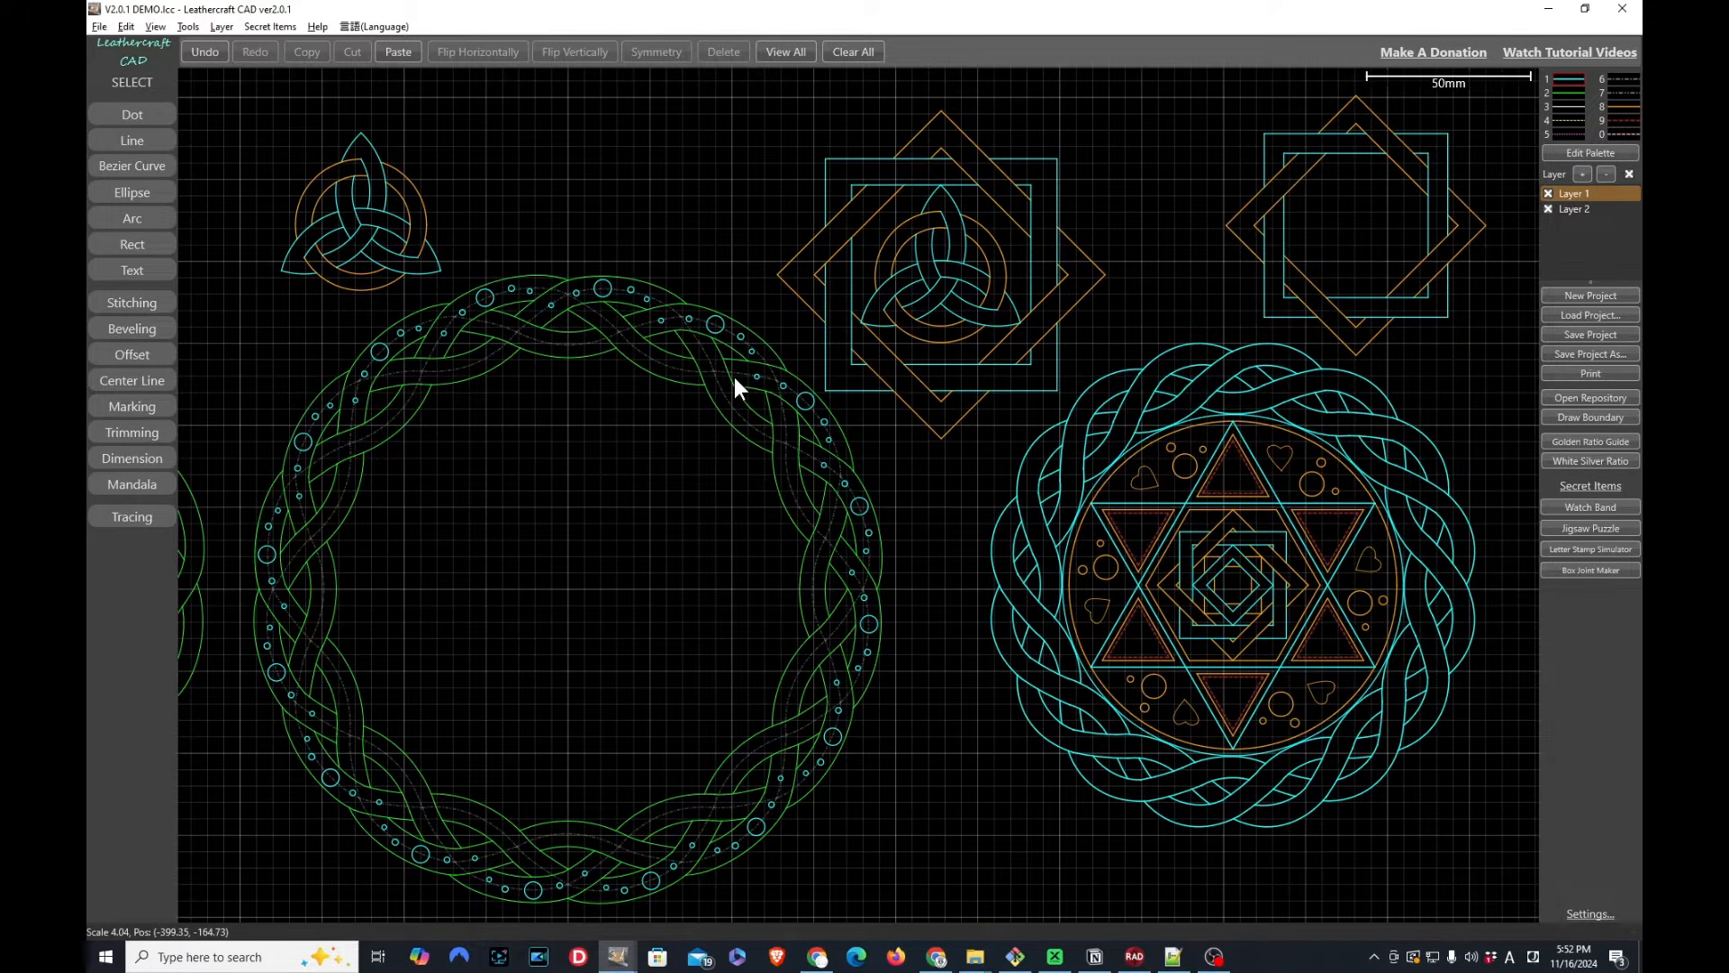
key("alt+Tab")
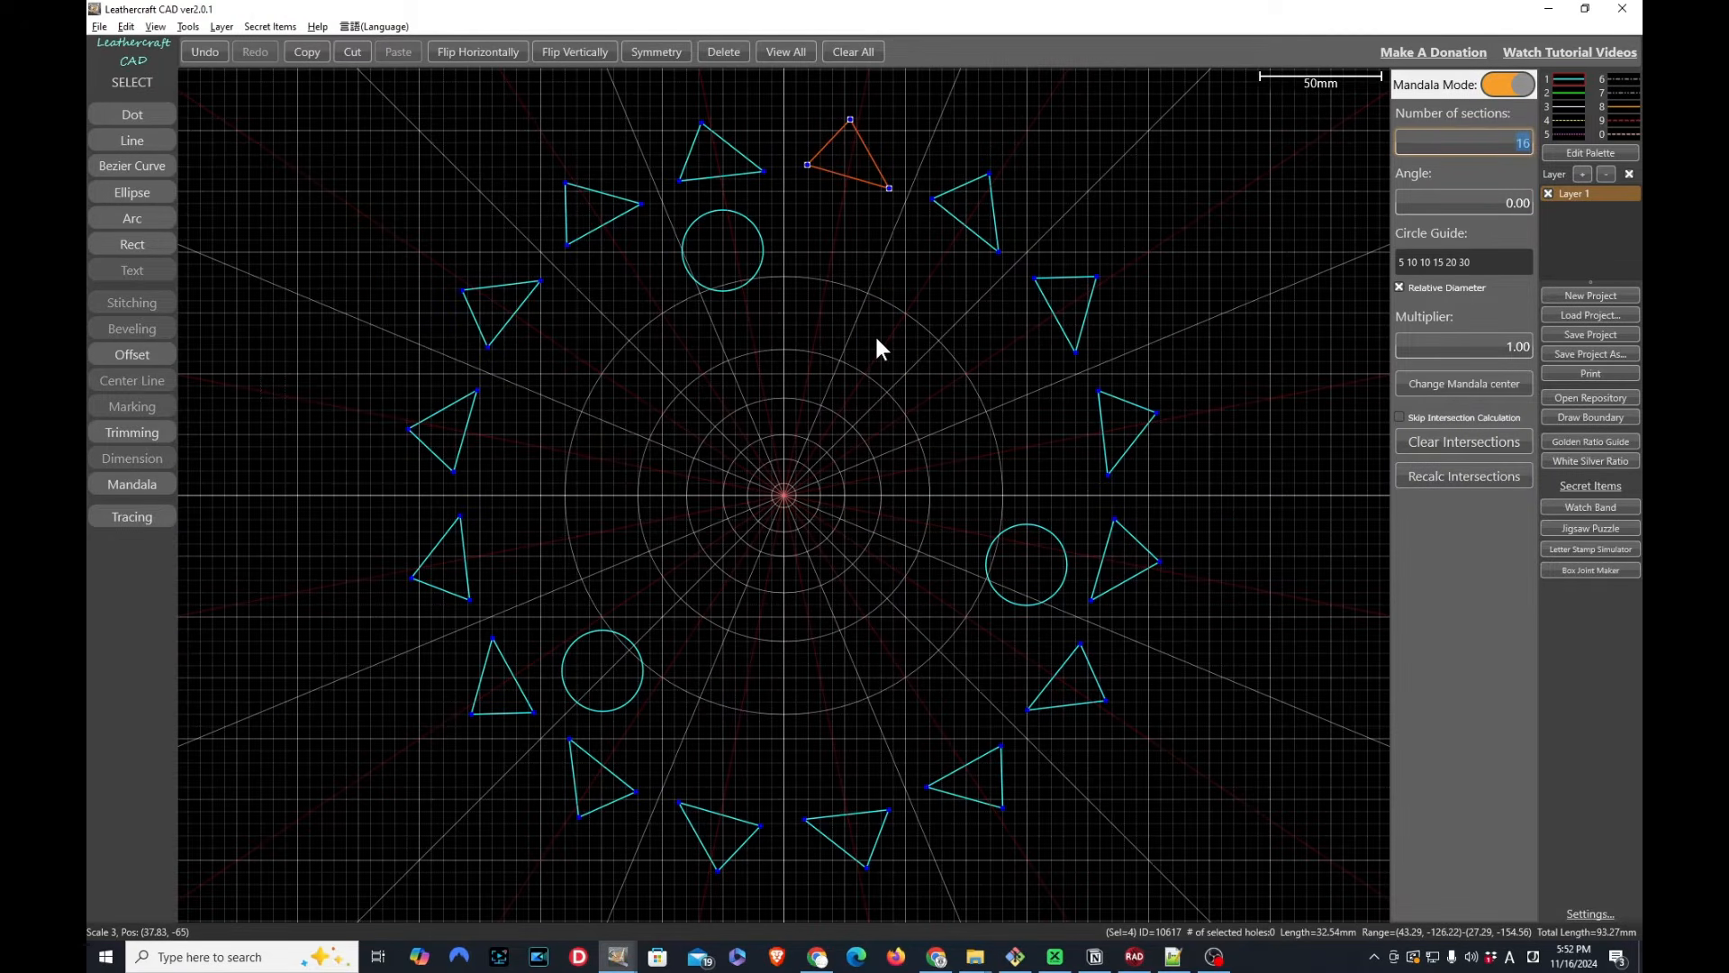
Delete all the circles and triangles and set the number of mandala sections to 3
key("ctrl+a")
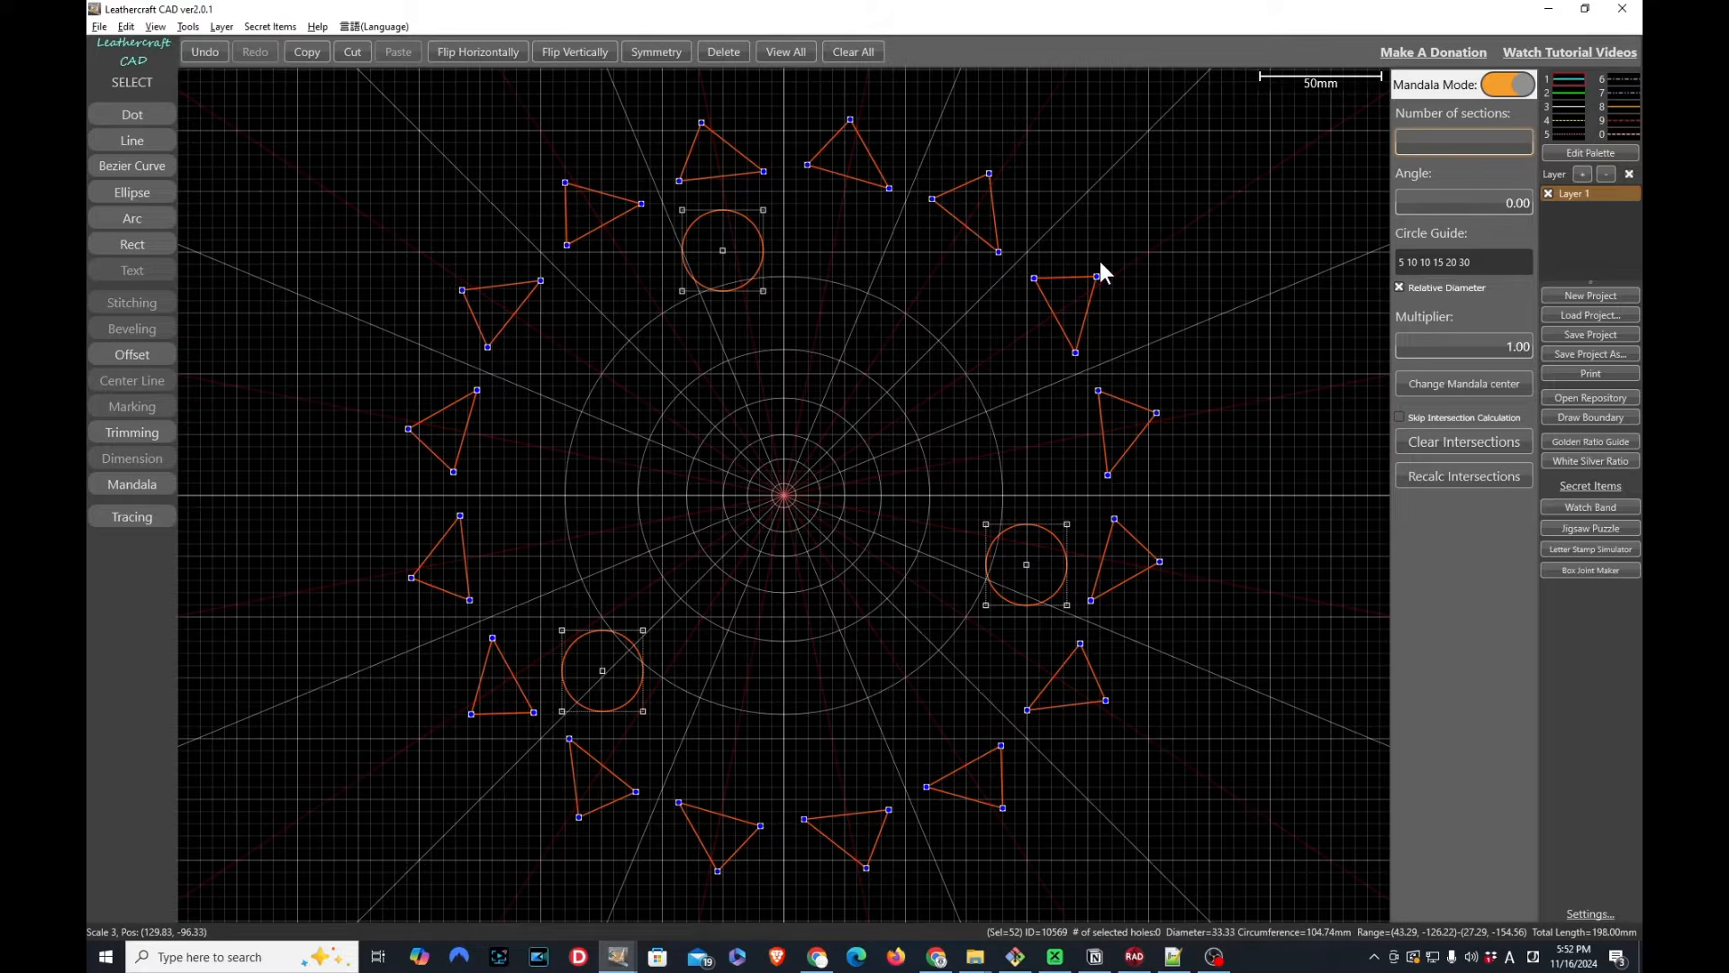
key("Delete")
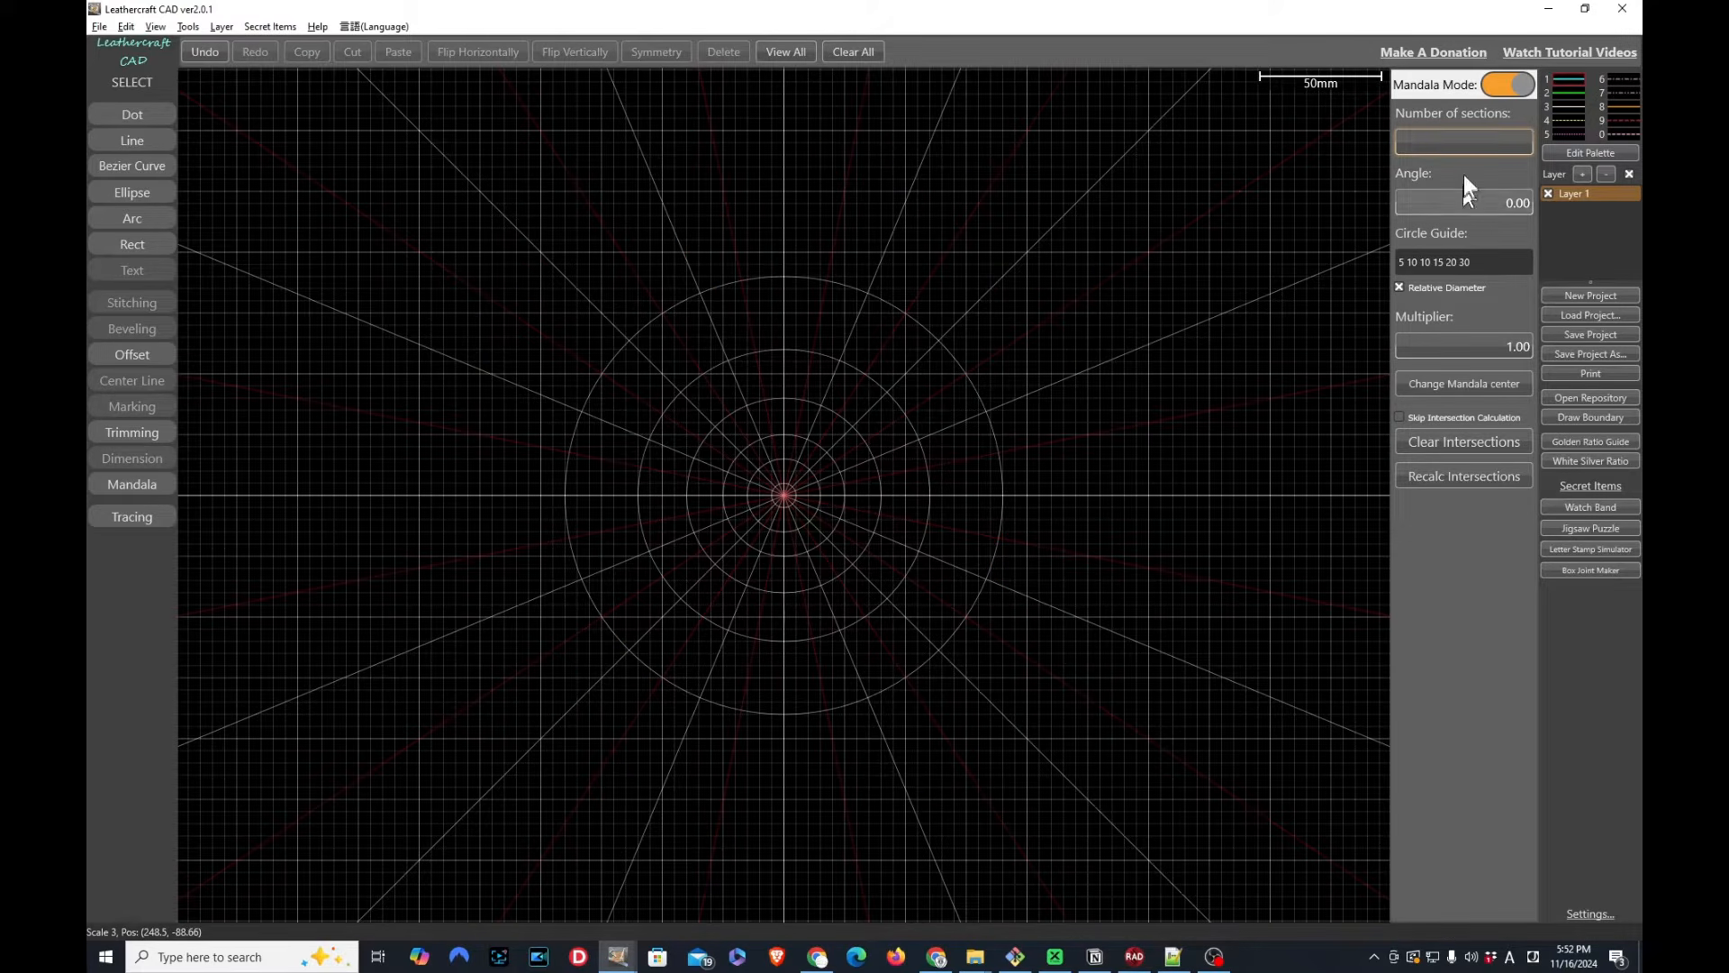
left_click(1477, 142)
type("3")
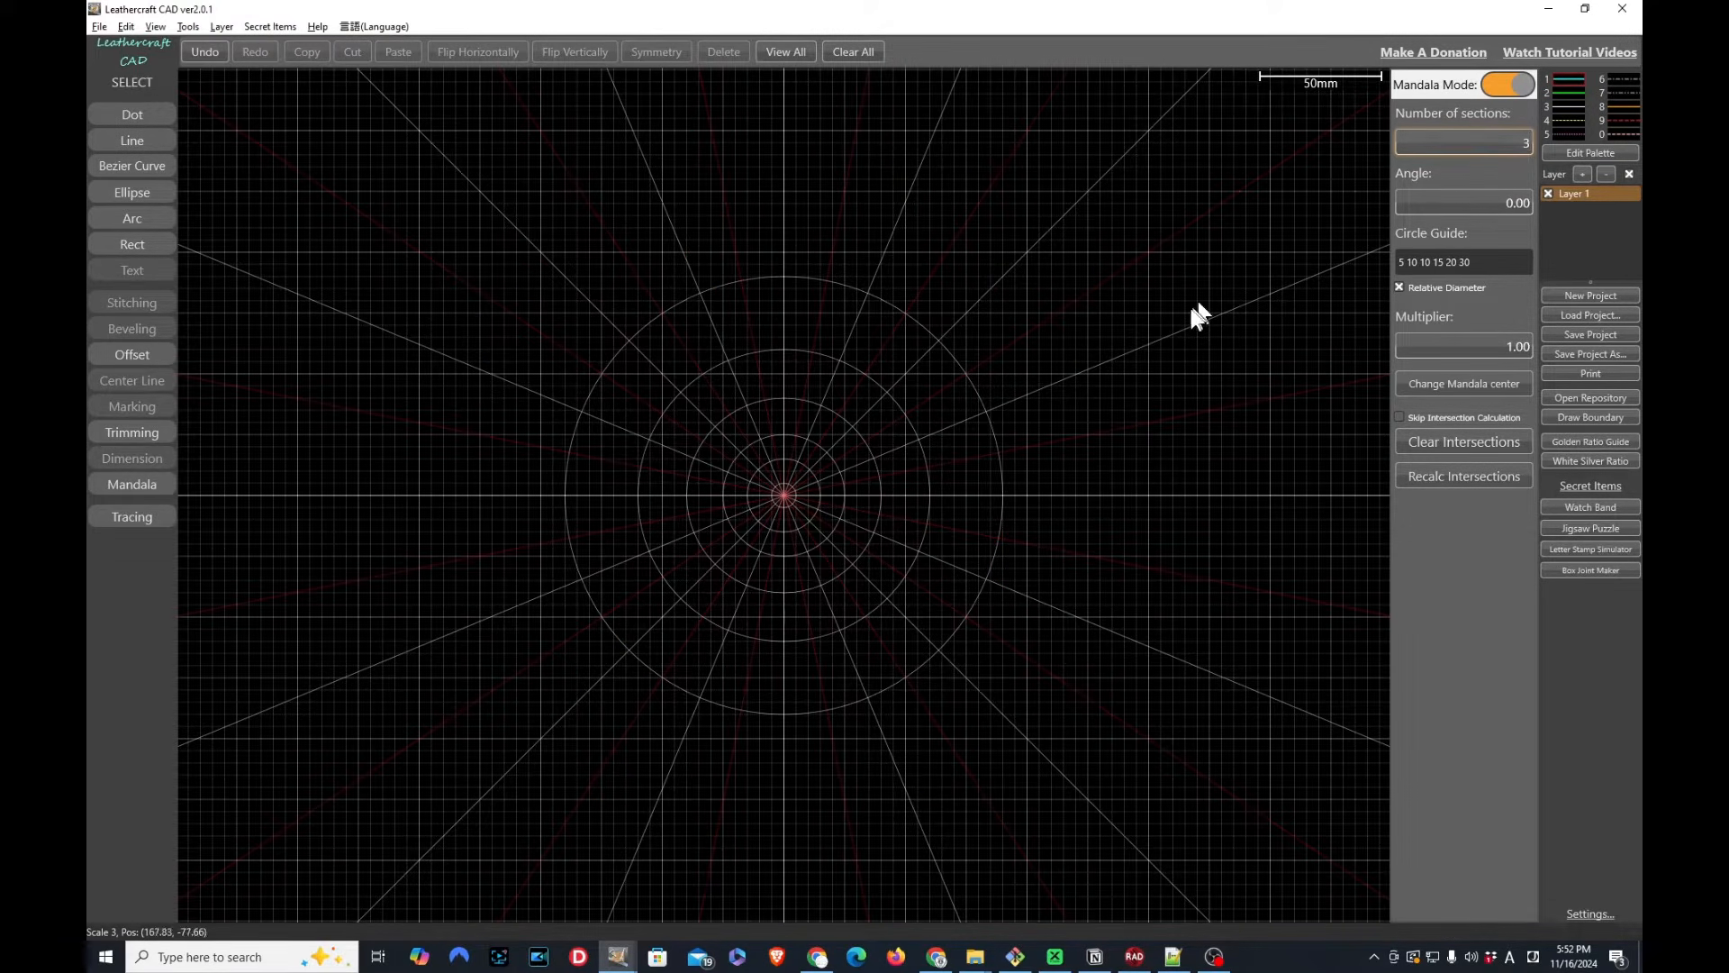
key("Tab")
key("Tab")
key("Tab")
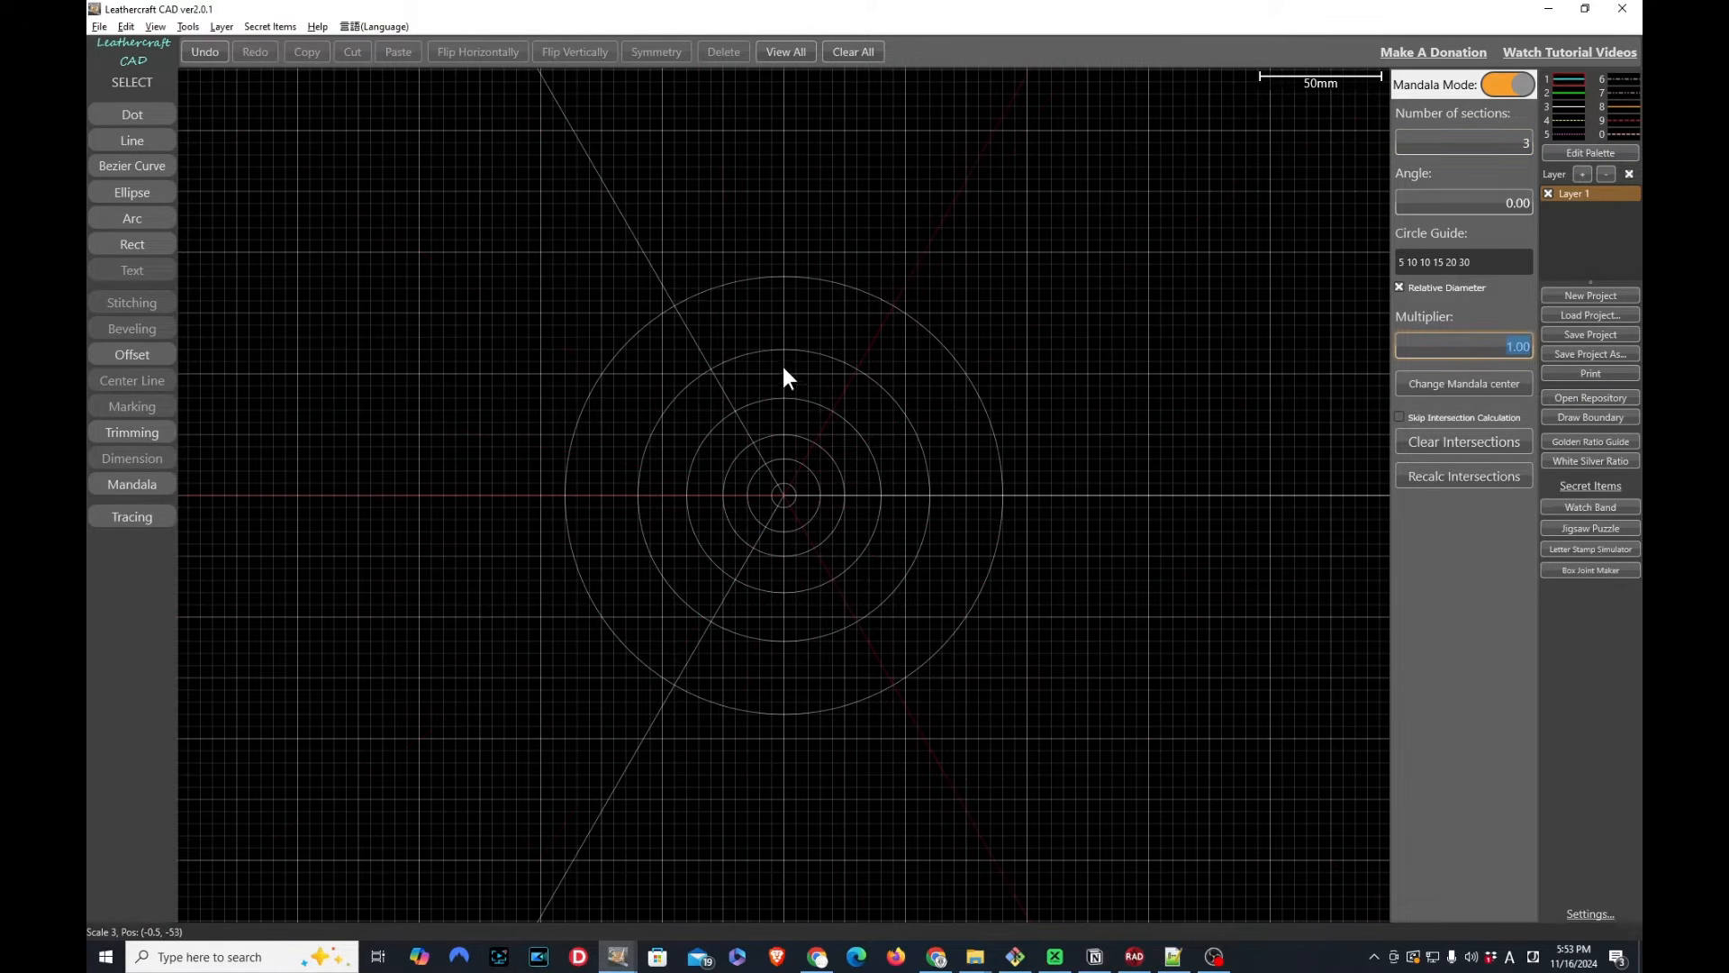
Draw a circle with a 40 mm diameter centred on the mandala centre
left_click(126, 192)
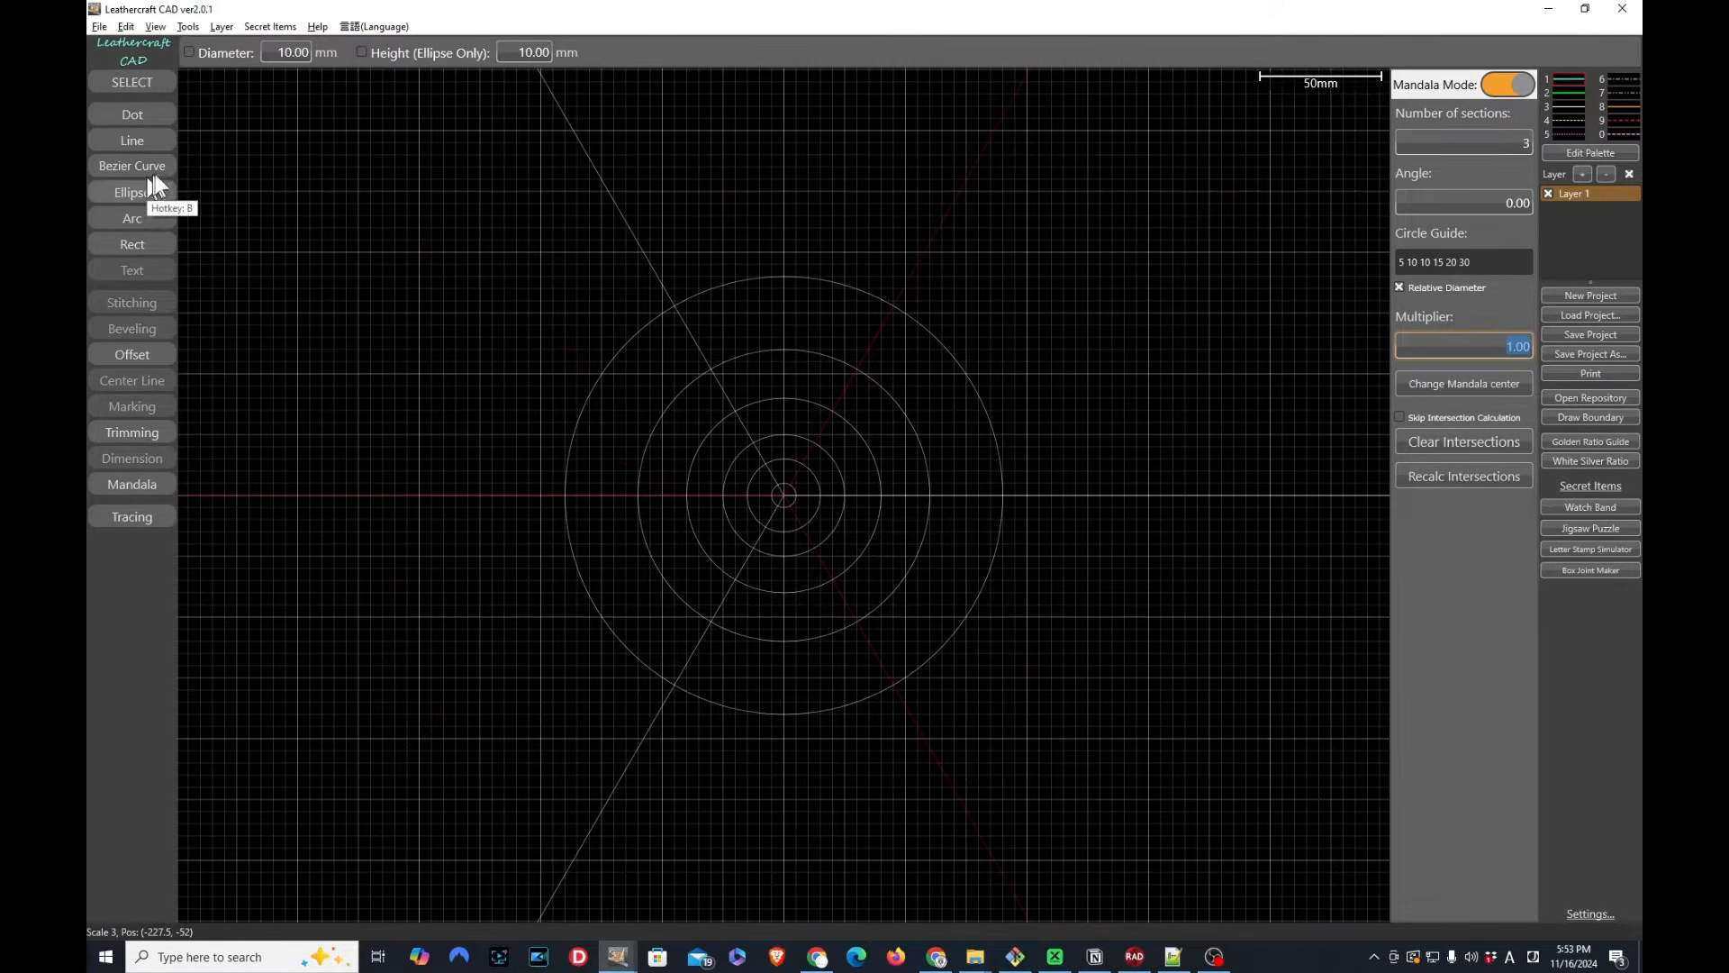
left_click(783, 497)
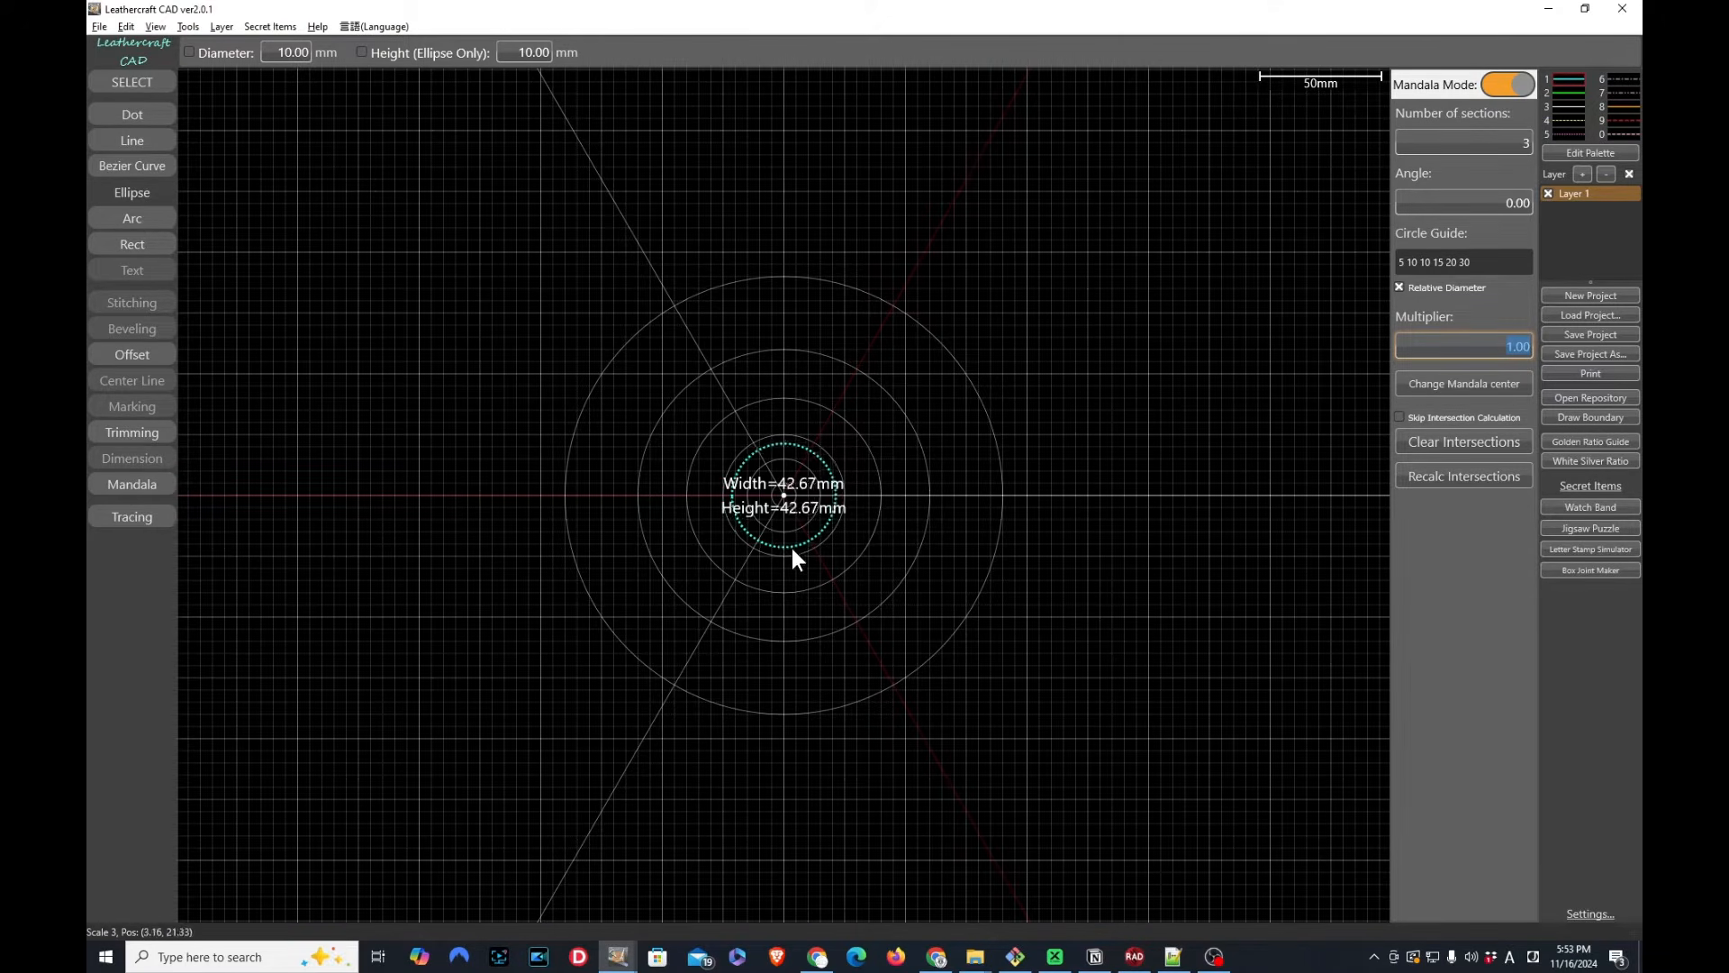
left_click(280, 54)
type("40")
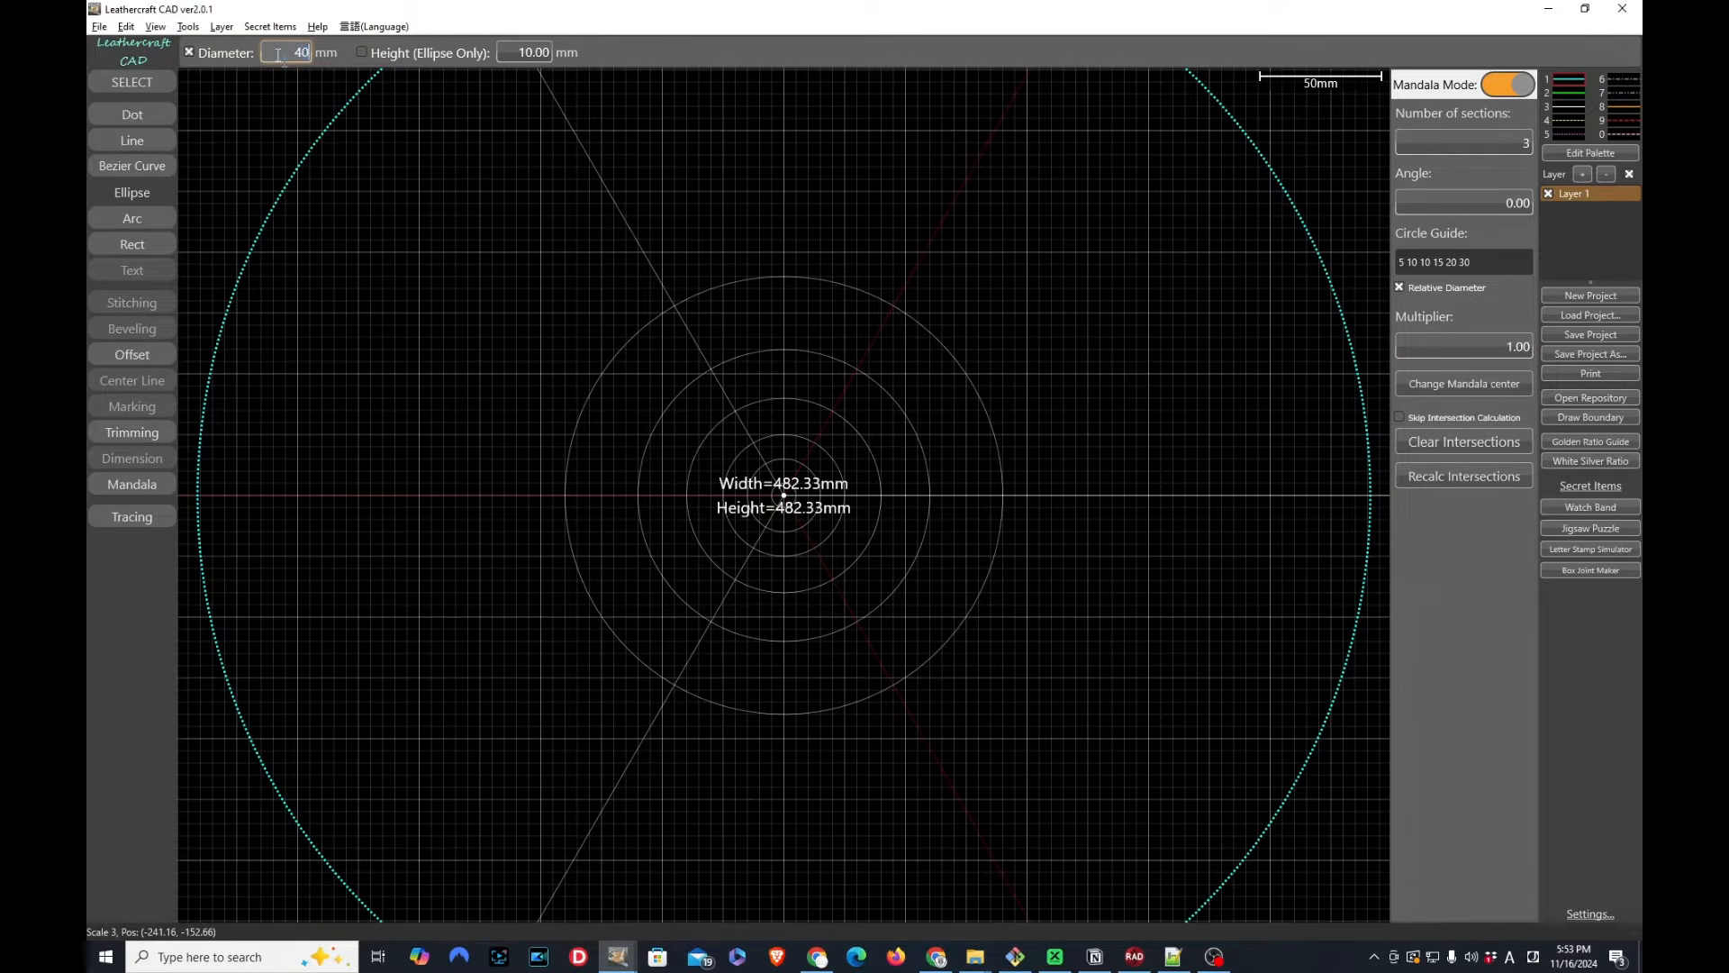
key("Return")
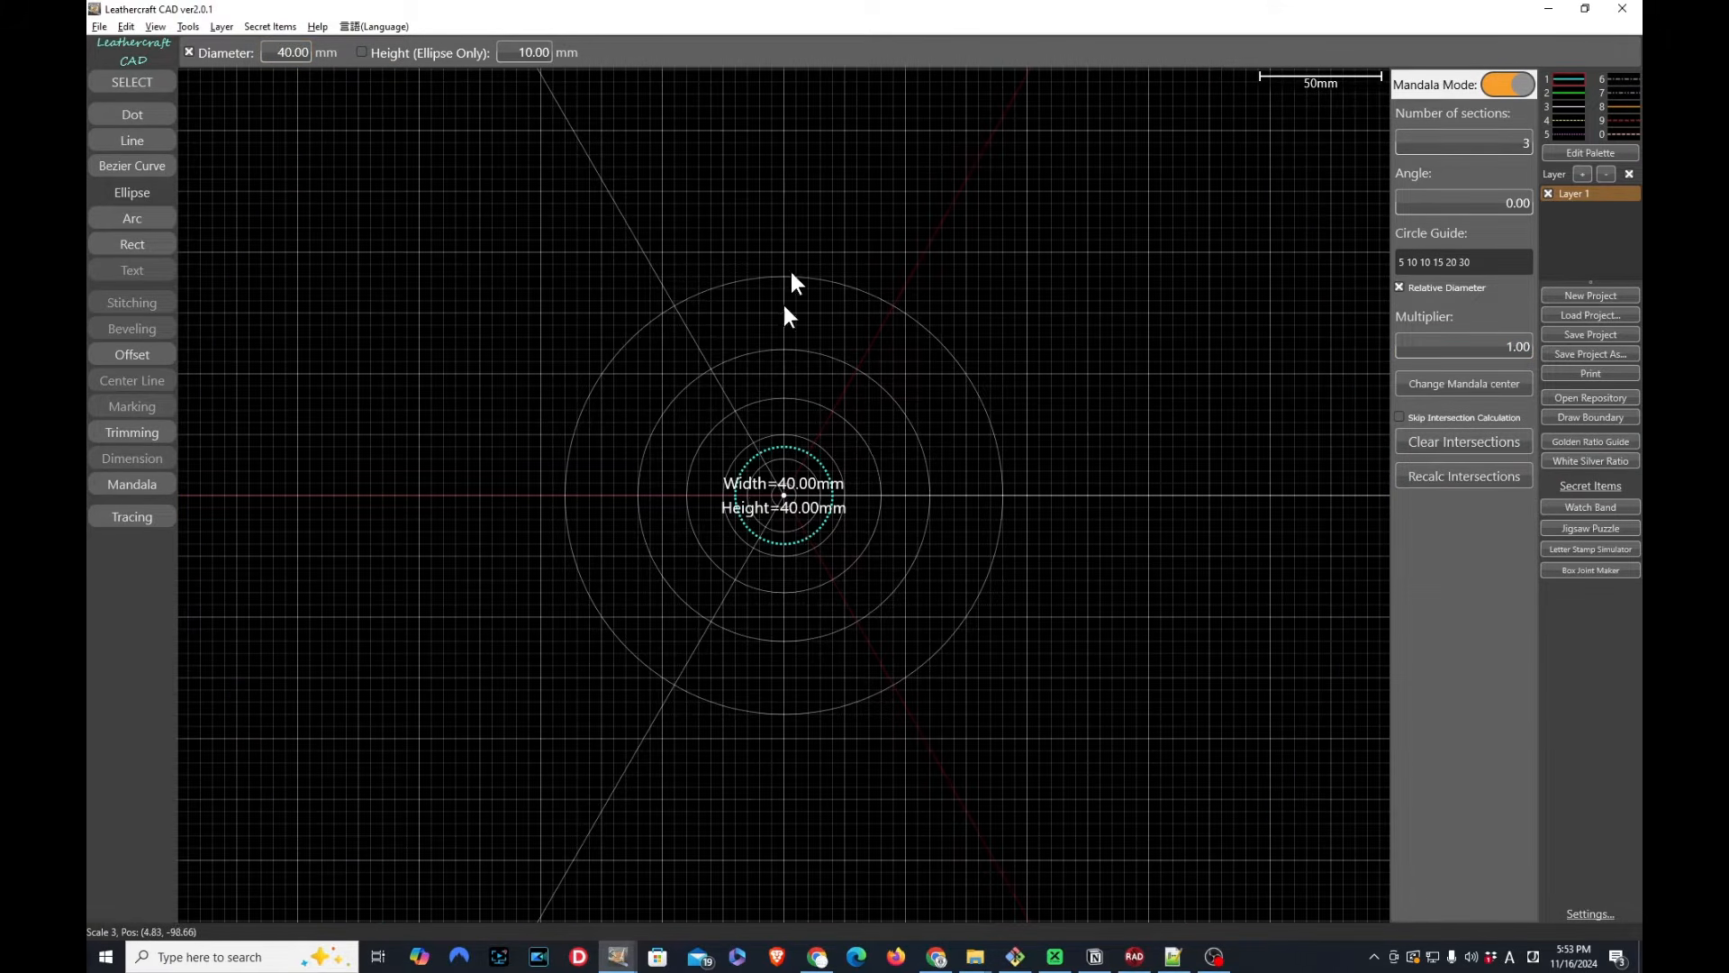
left_click(776, 526)
Draw a second 40 mm circle centred on the lowest point of the central circle so it repeats in all three sections
scroll(776, 526, "up", 3)
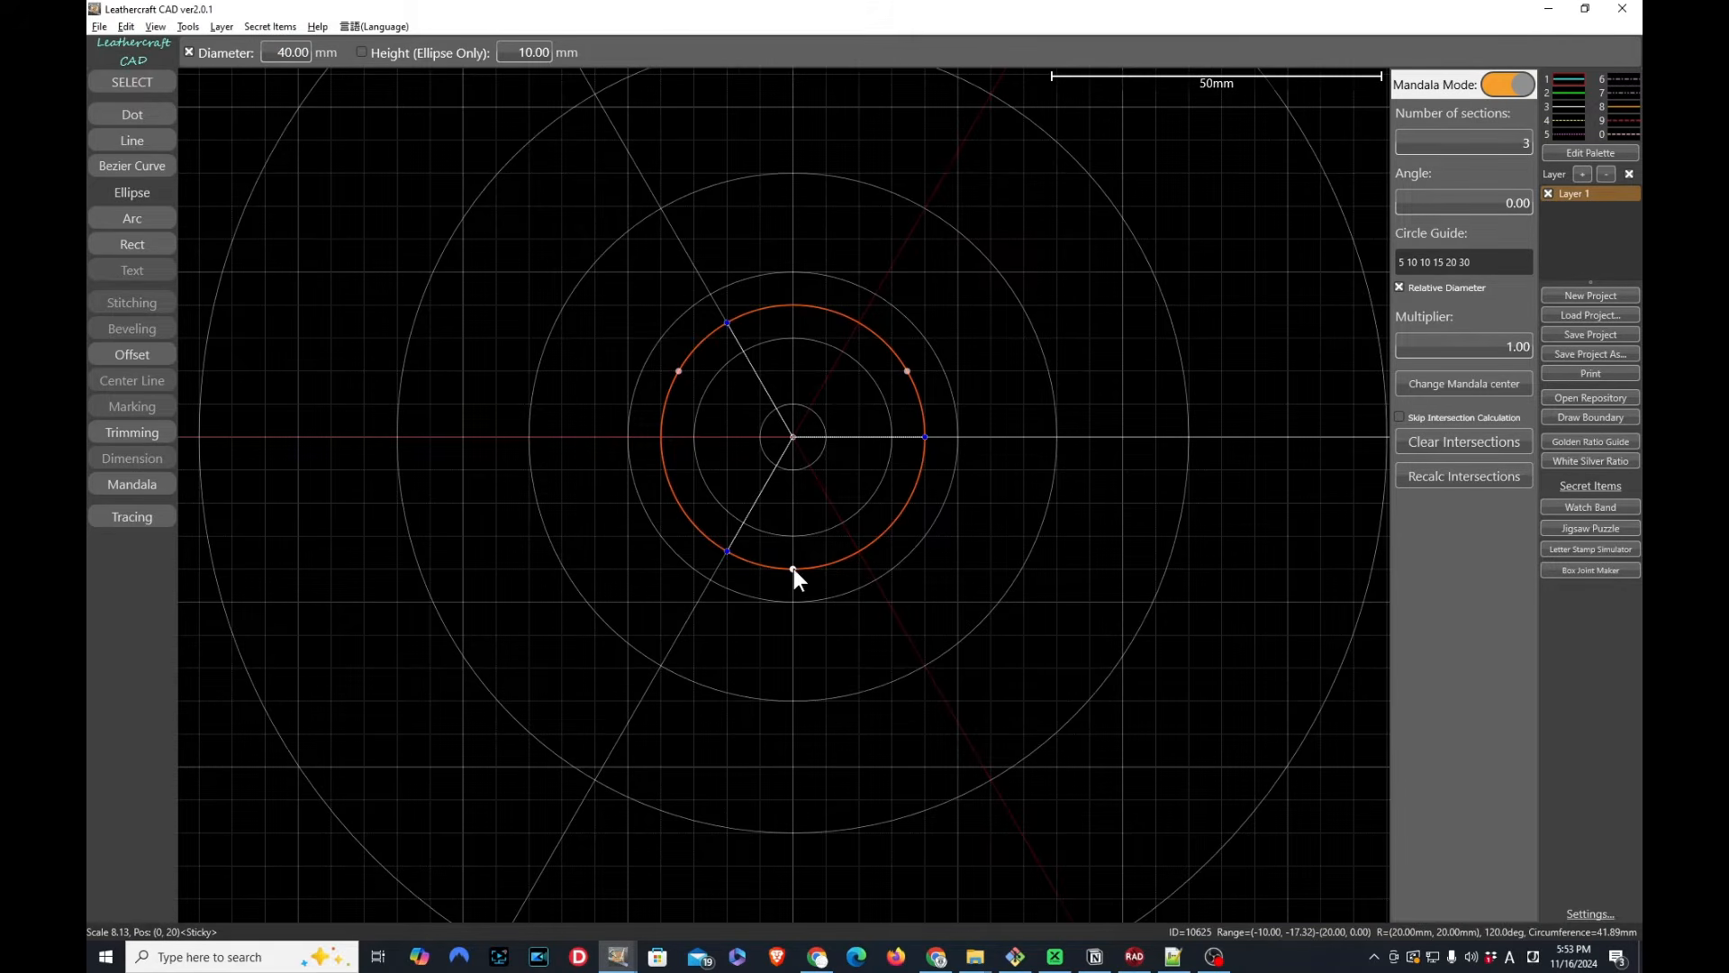
left_click(793, 570)
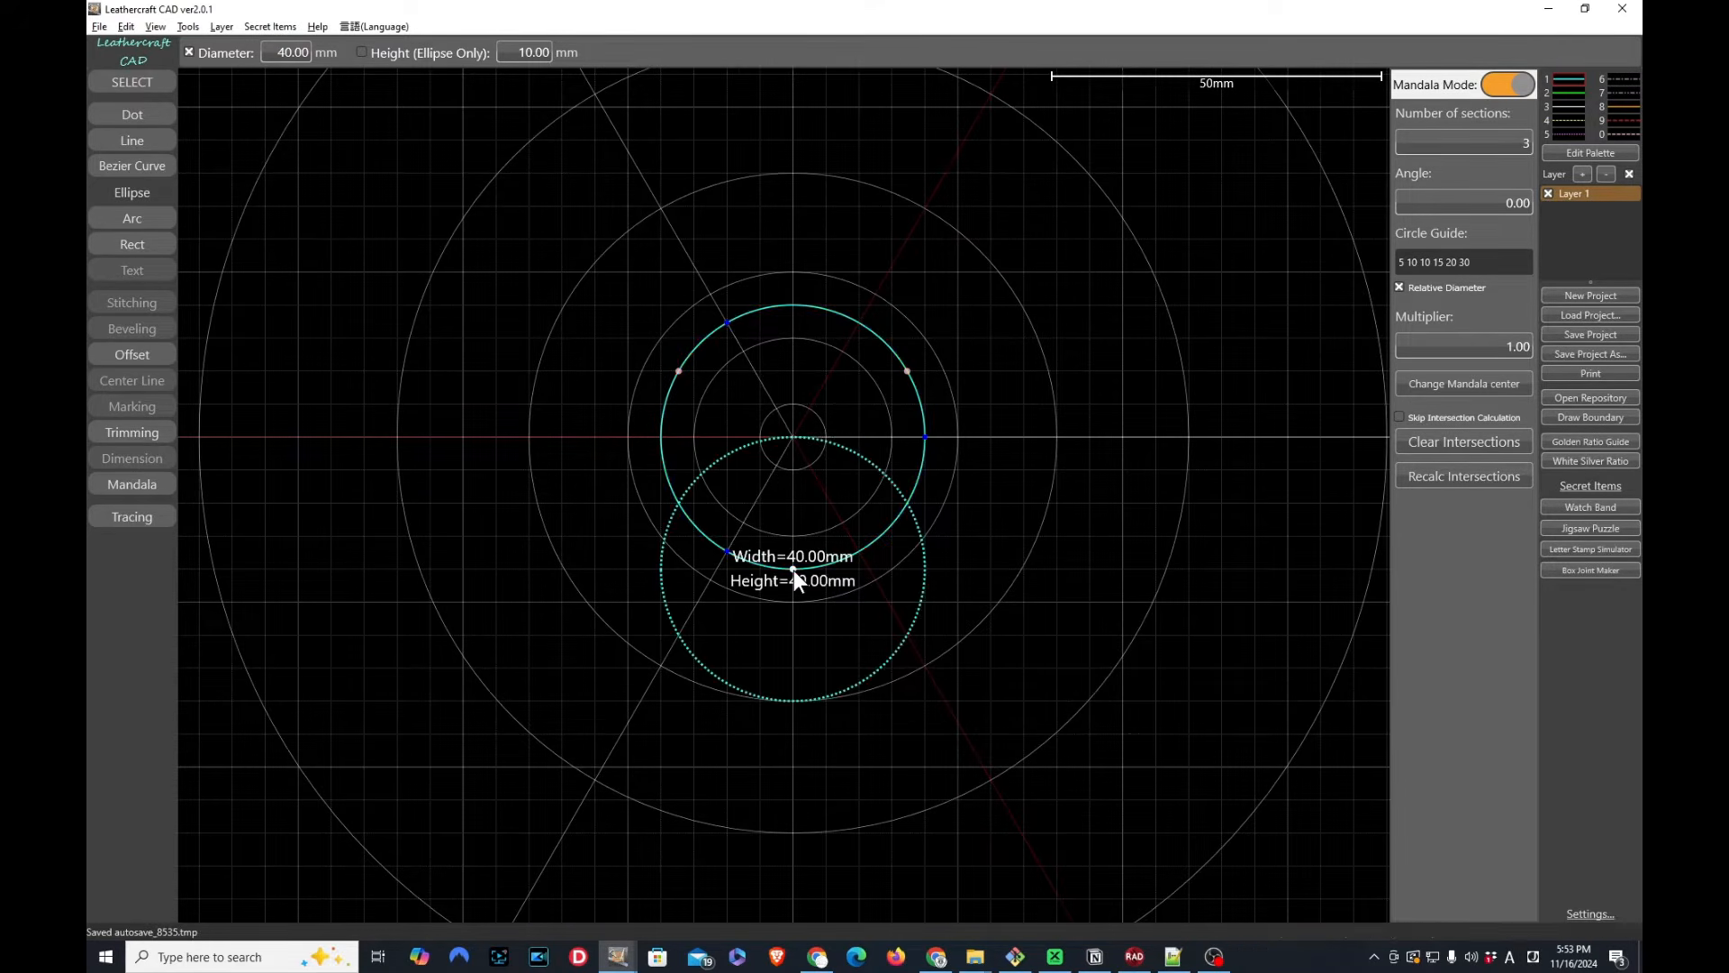
left_click(816, 643)
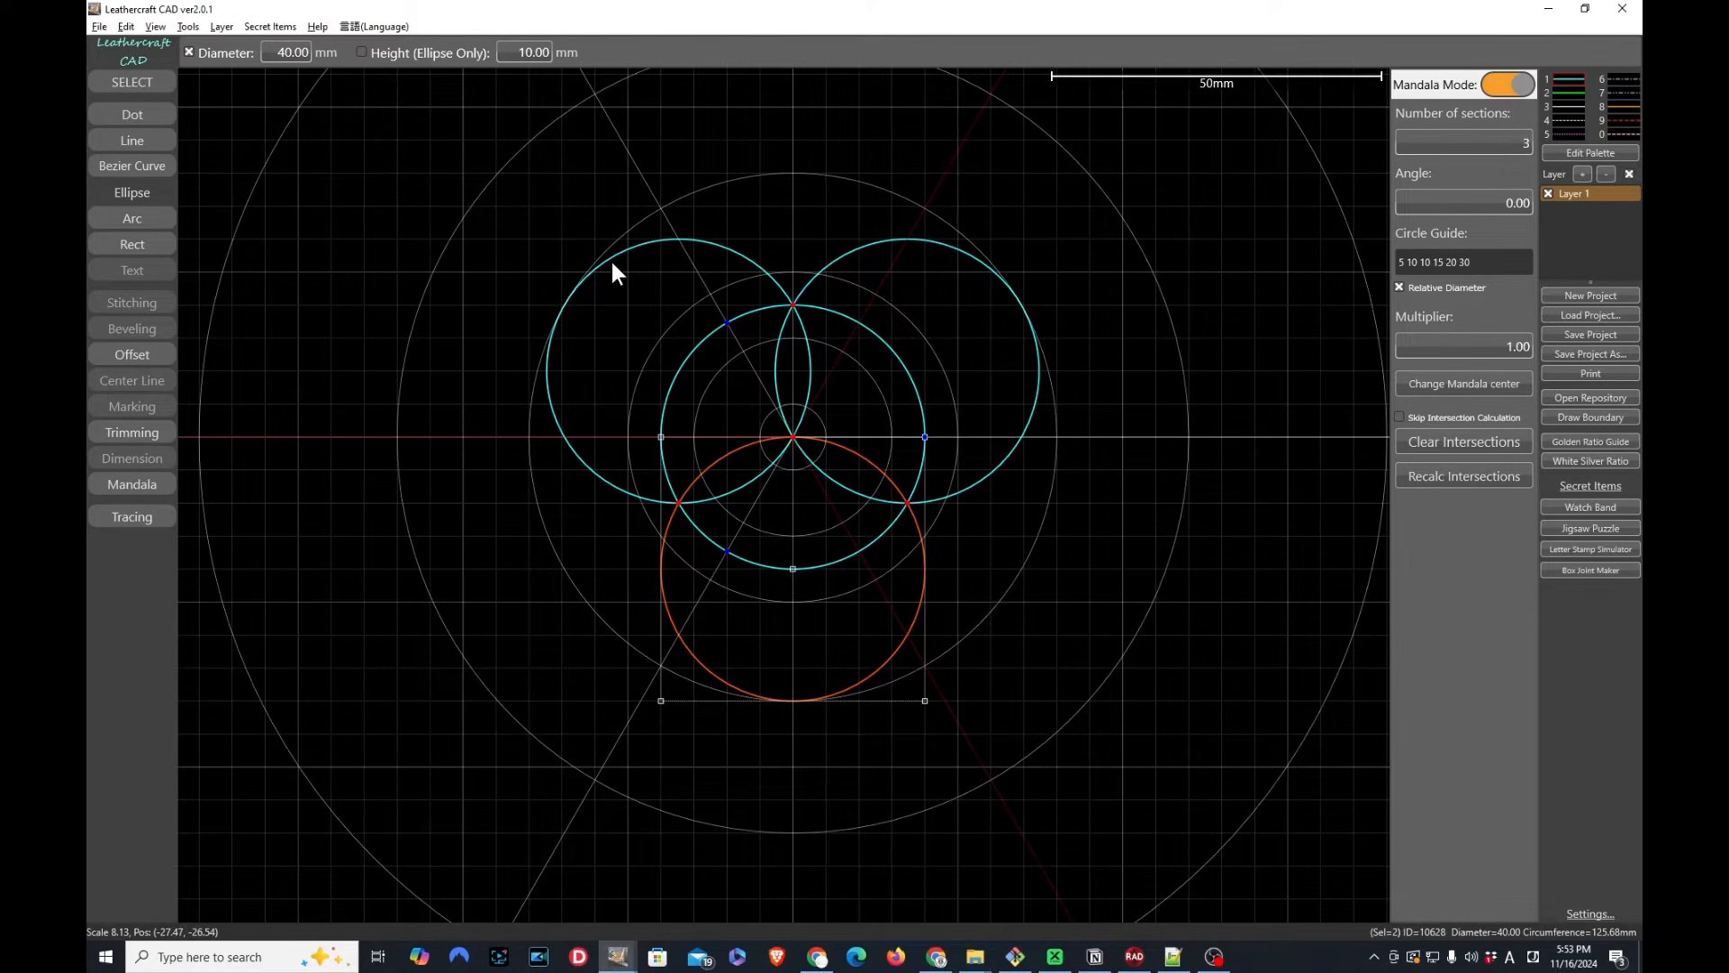
Draw a 50 mm diameter circle concentric with the upper-left 40 mm petal circle
left_click(289, 56)
double_click(294, 54)
type("150")
key("Return")
left_click(681, 370)
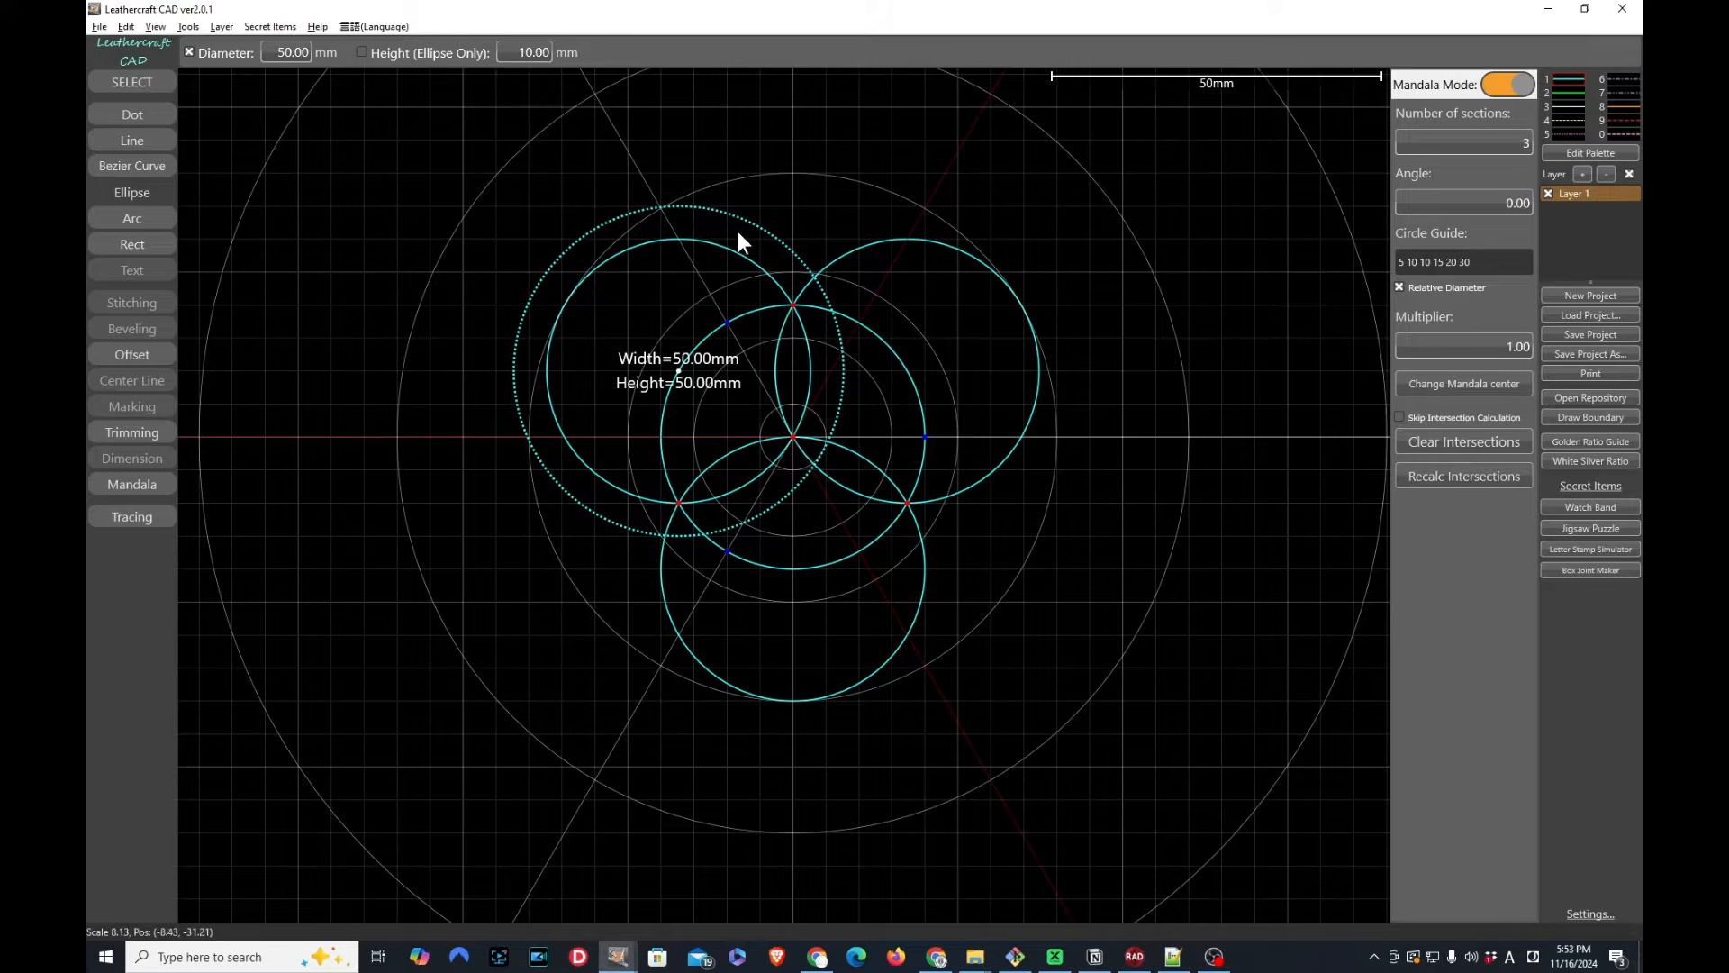
left_click(699, 226)
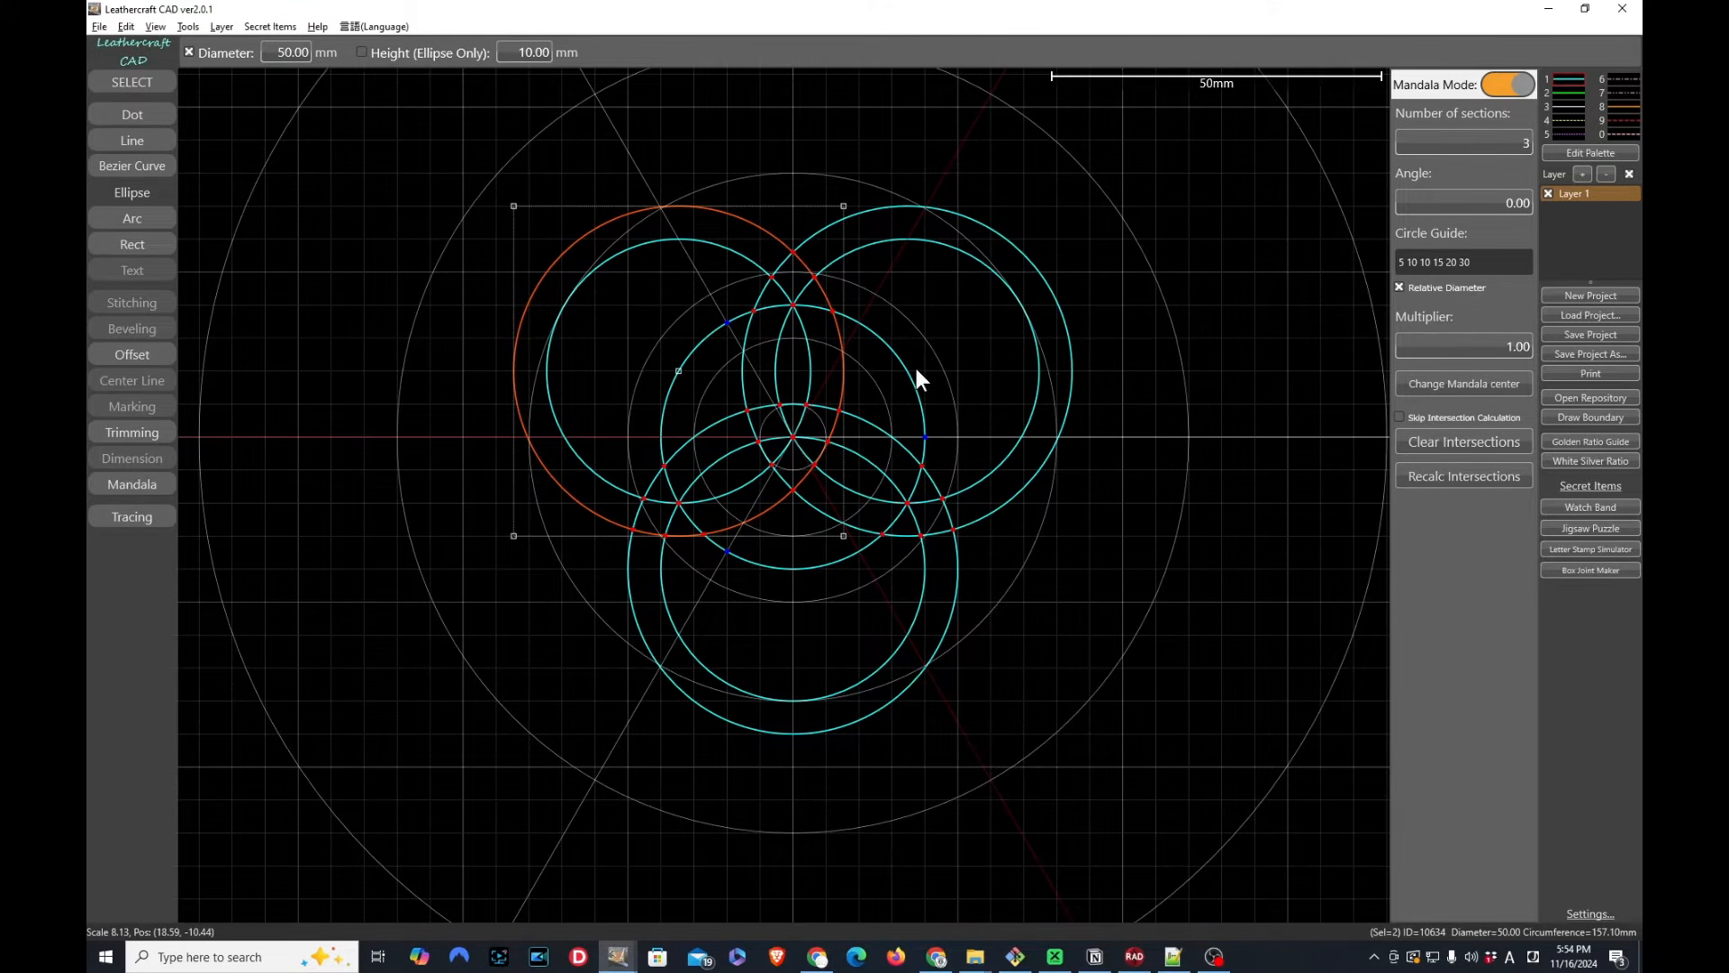
Draw a 30 mm diameter circle centred on the mandala centre
double_click(297, 54)
type("30")
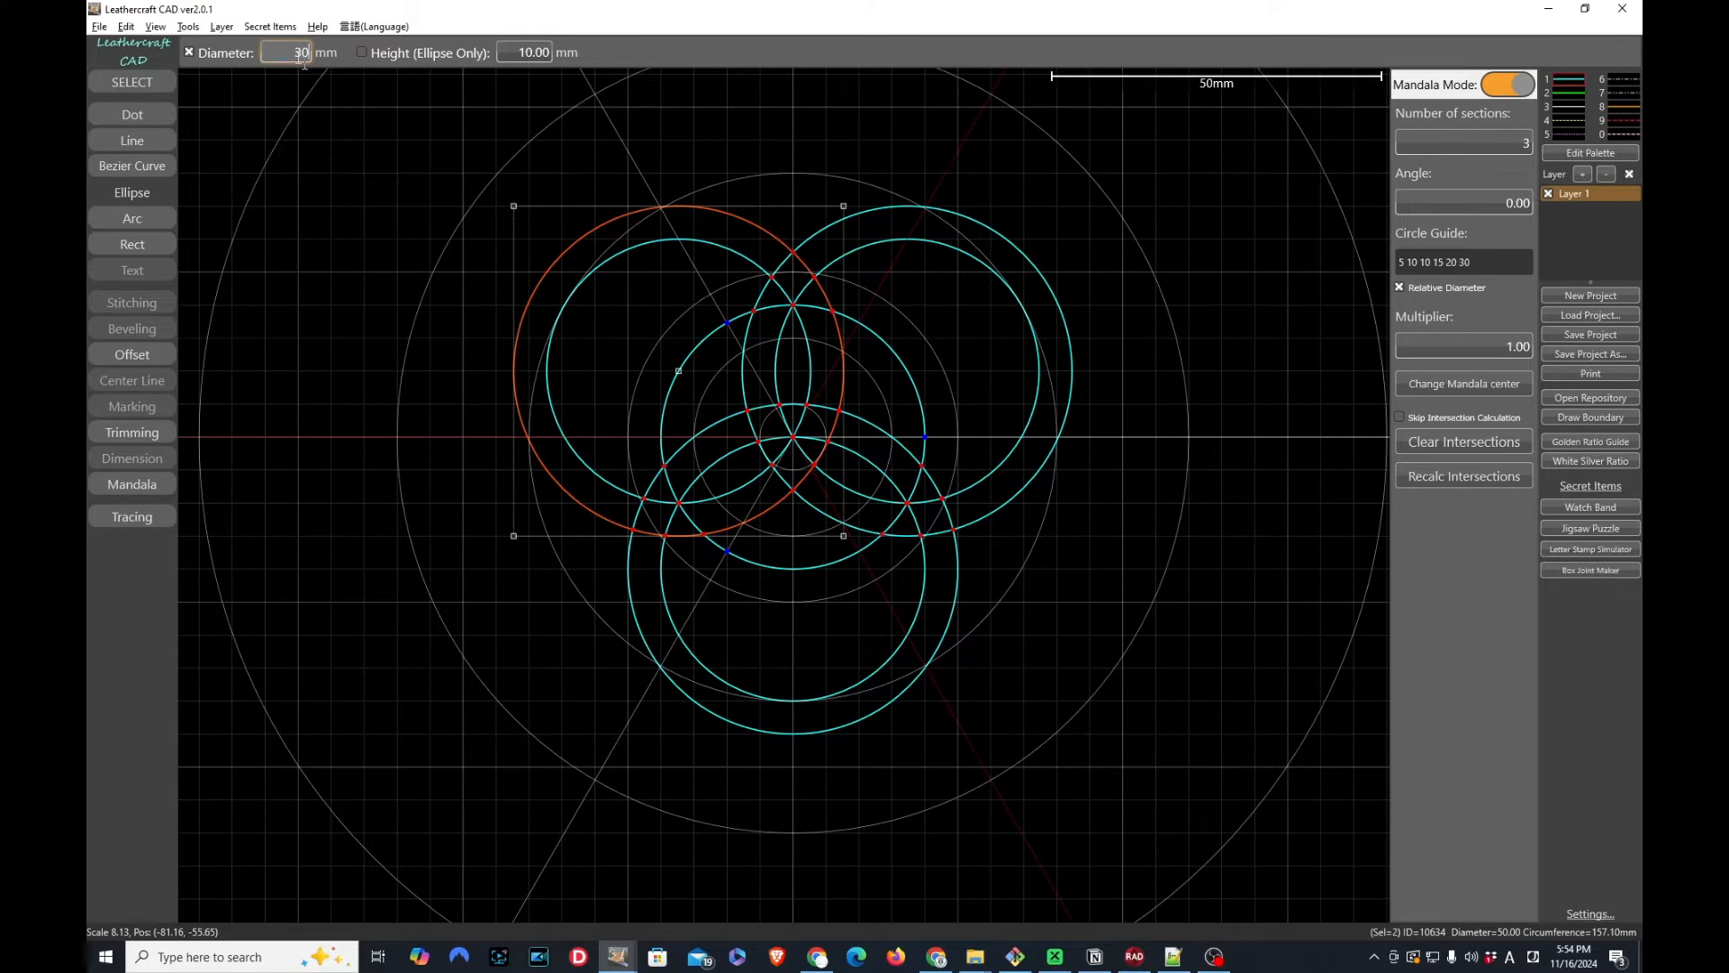
key("Return")
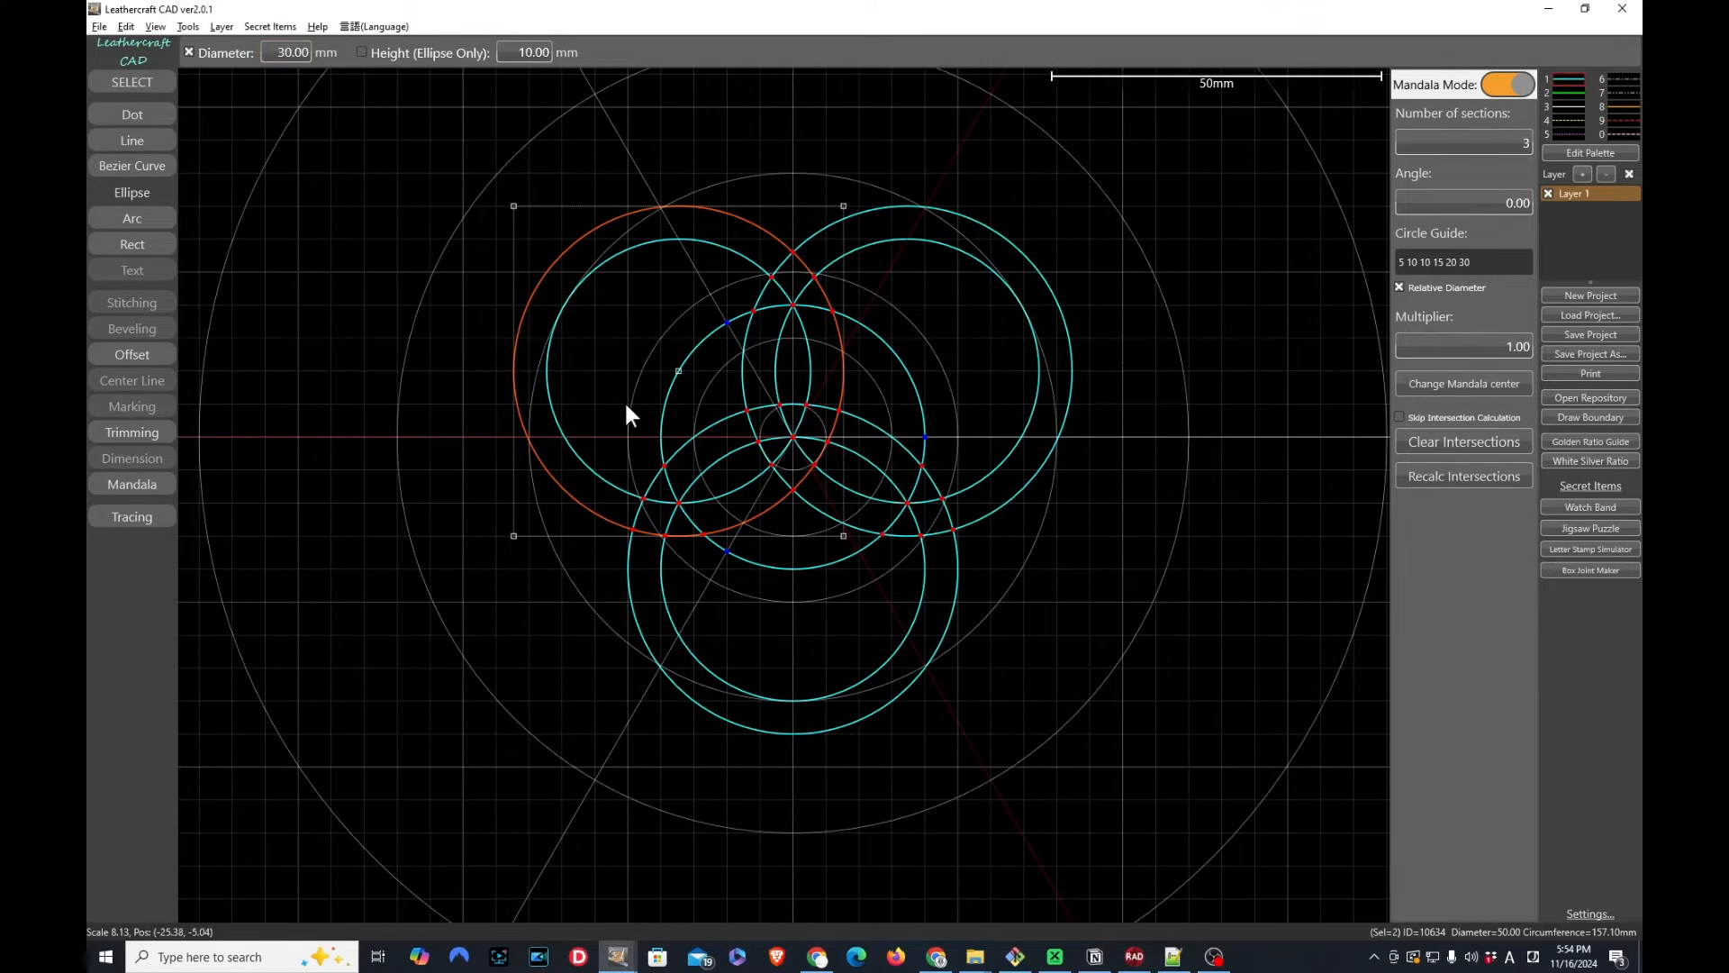
left_click(793, 437)
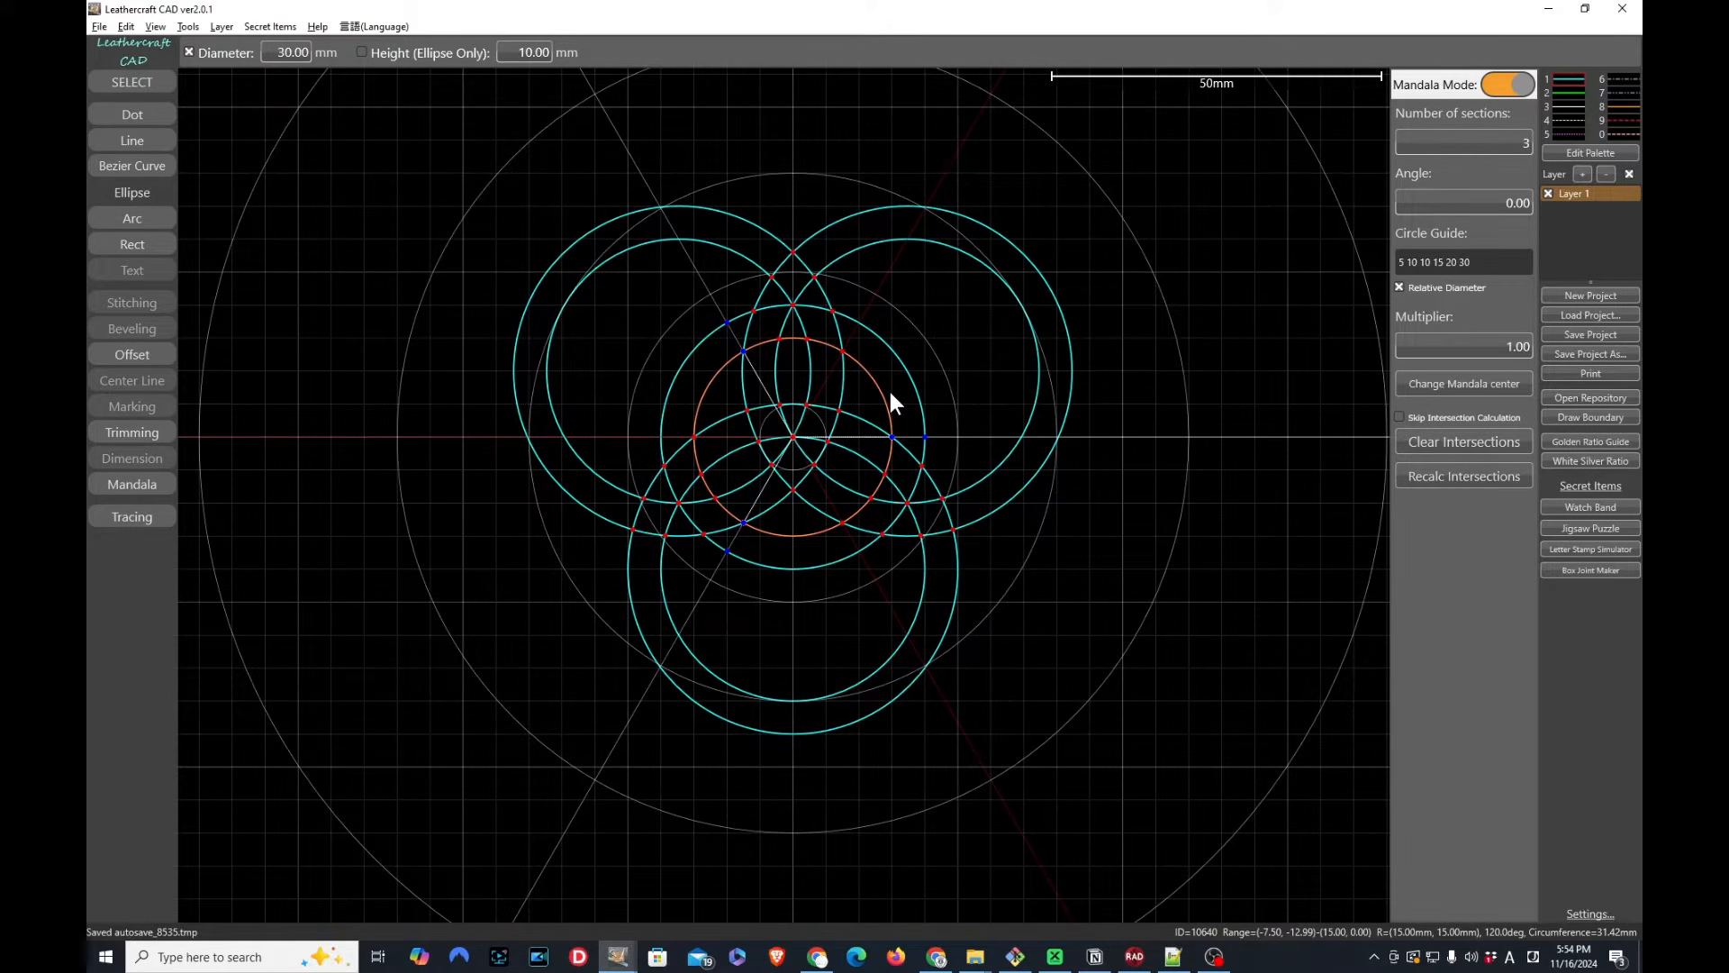
Toggle the grid display on and off, leaving the grid hidden behind the circles
scroll(891, 395, "up", 2)
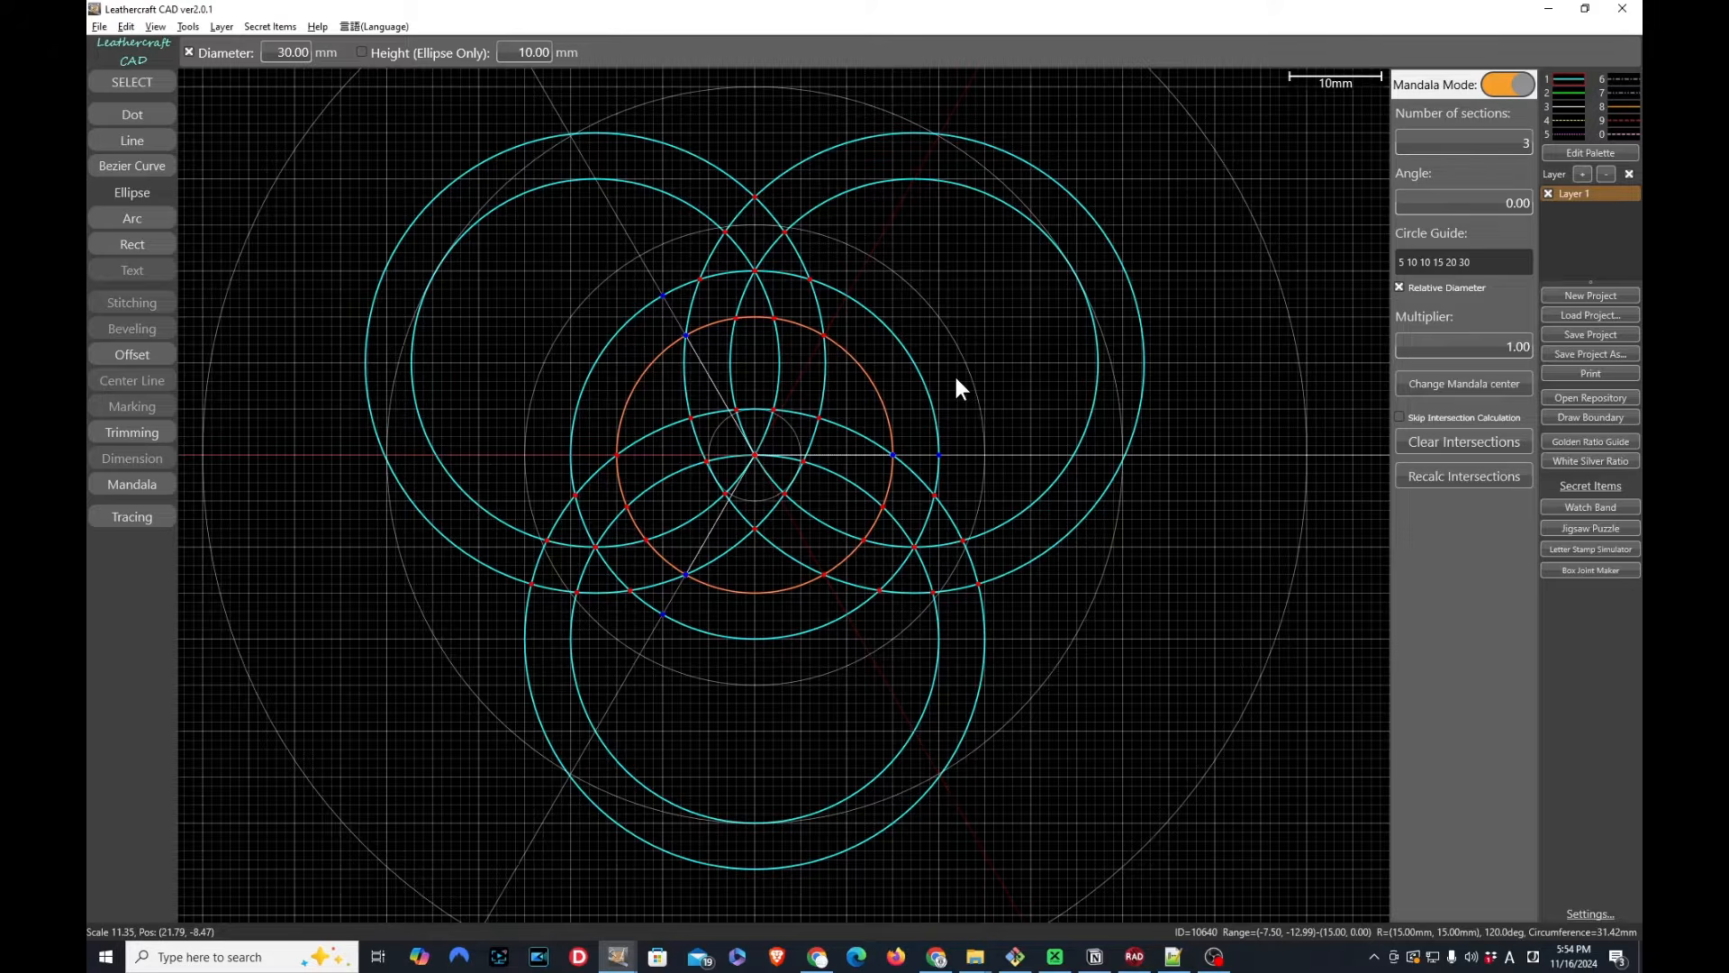
key("g")
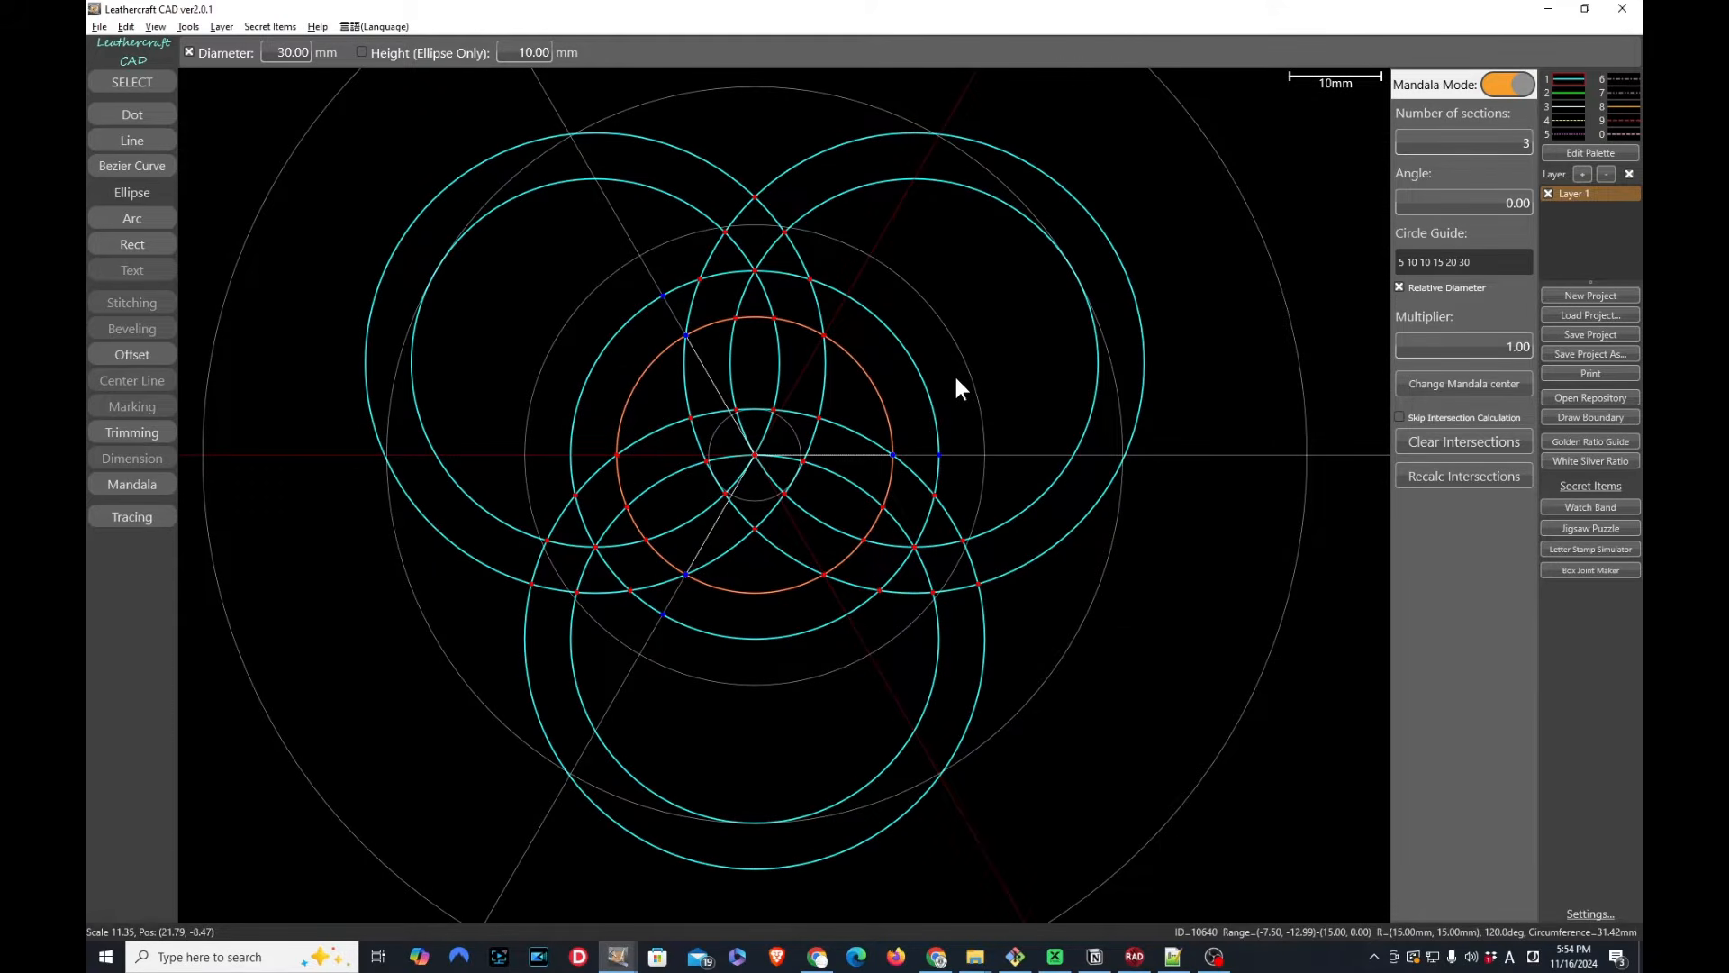
key("g")
key("g")
key("g")
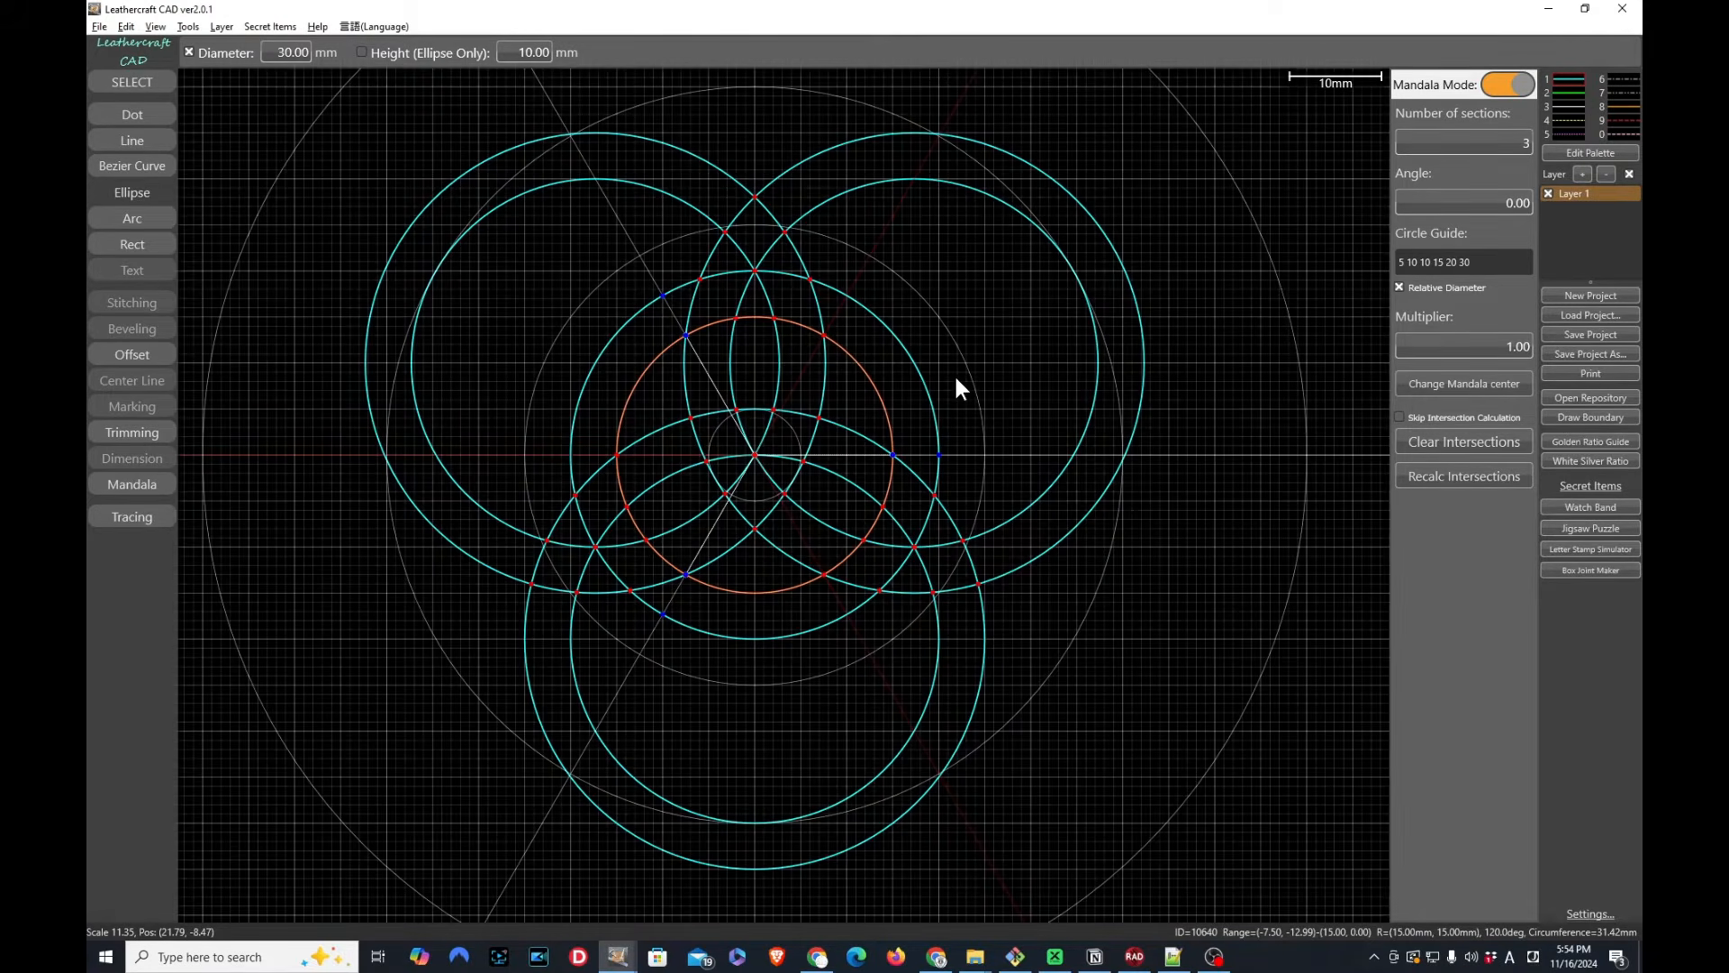
key("g")
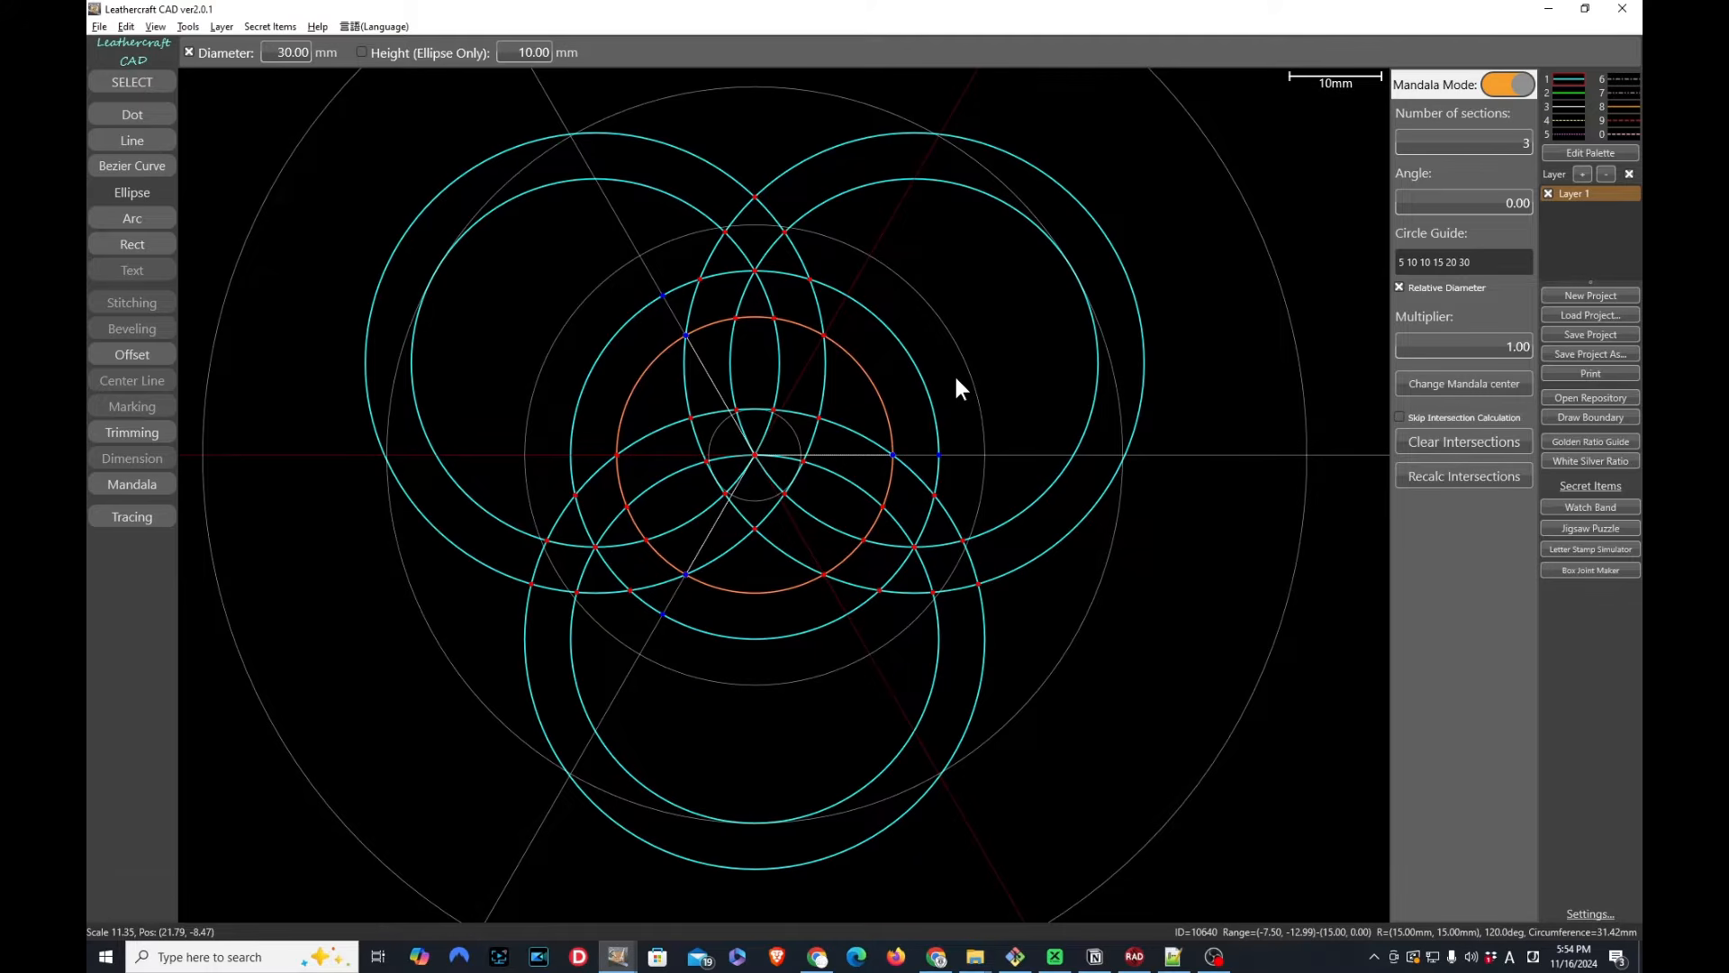
mouse_move(980, 266)
middle_mouse_down()
mouse_move(1033, 315)
mouse_move(1040, 275)
middle_mouse_up()
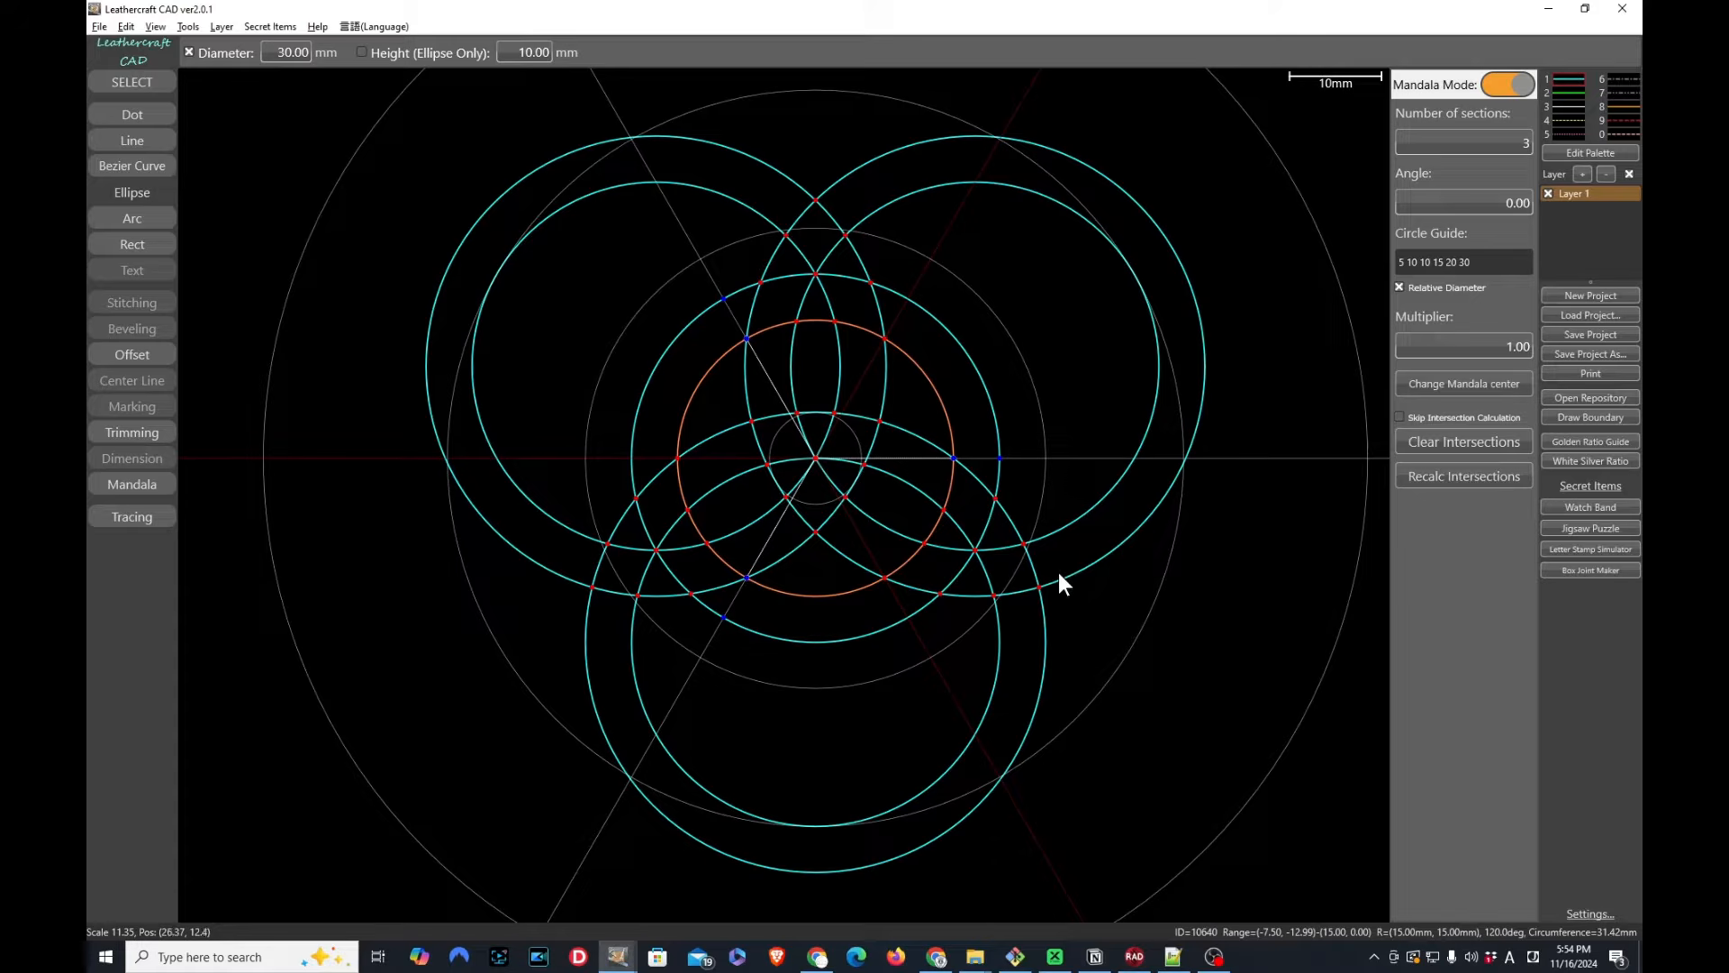
Trim away the large outer arcs of the 50 mm and 40 mm petal circles, keeping the three-pointed knot outline
left_click(132, 434)
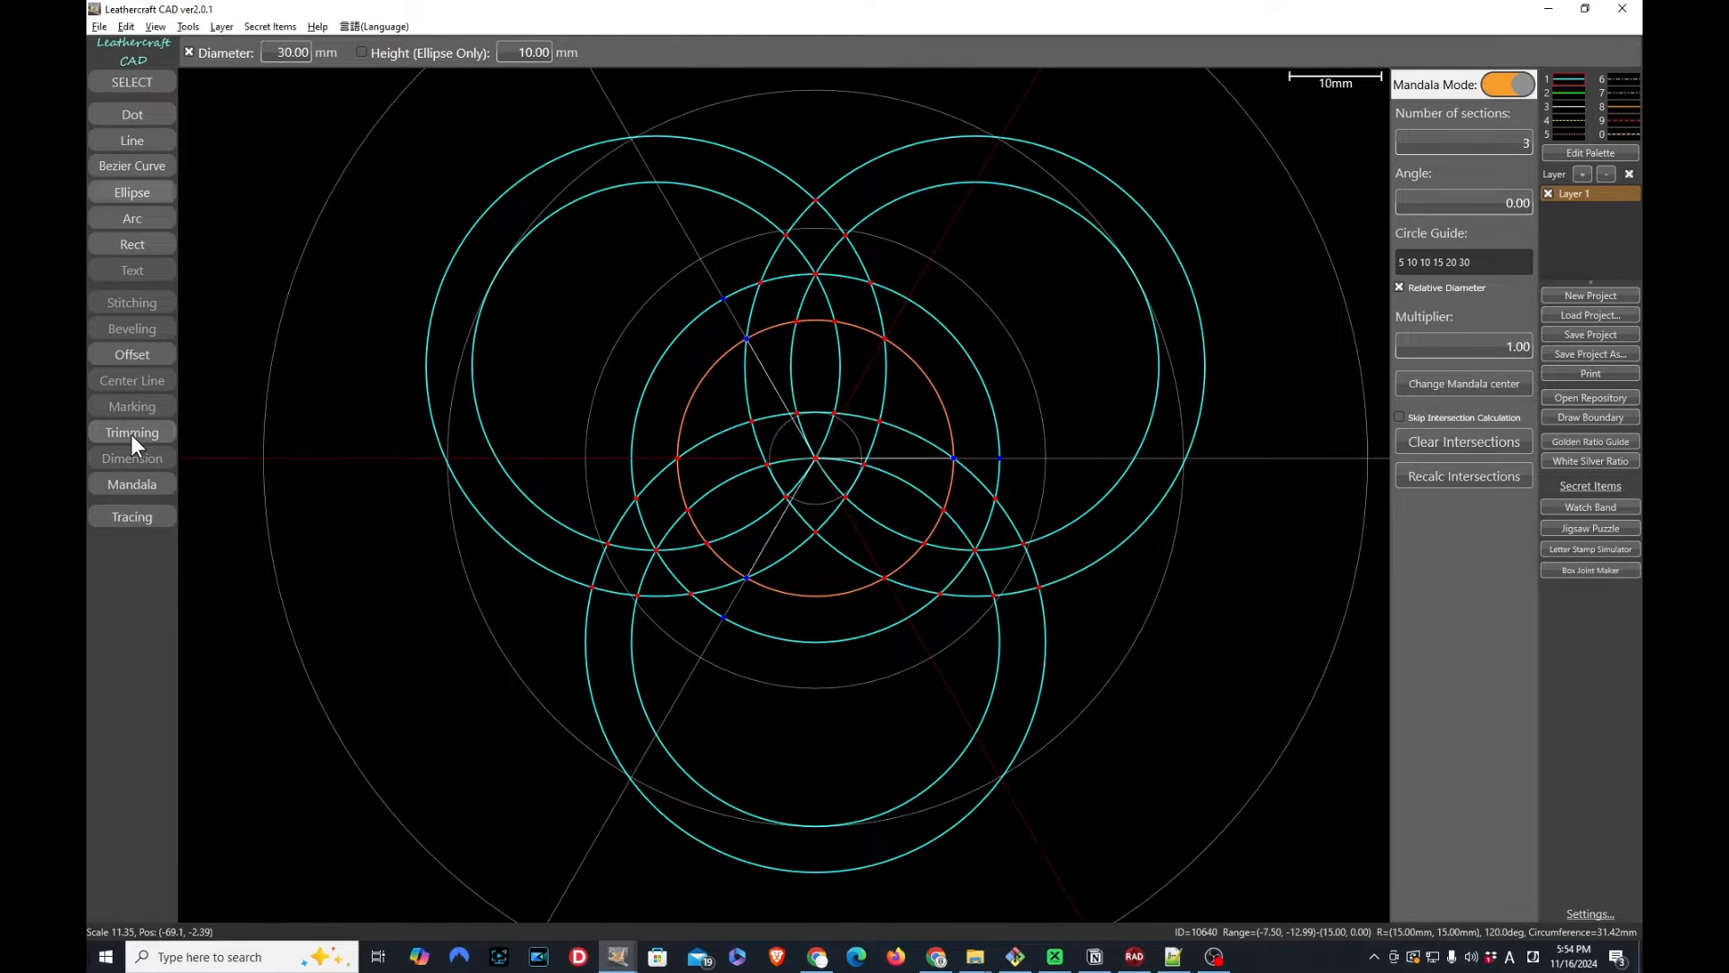
left_click(1153, 218)
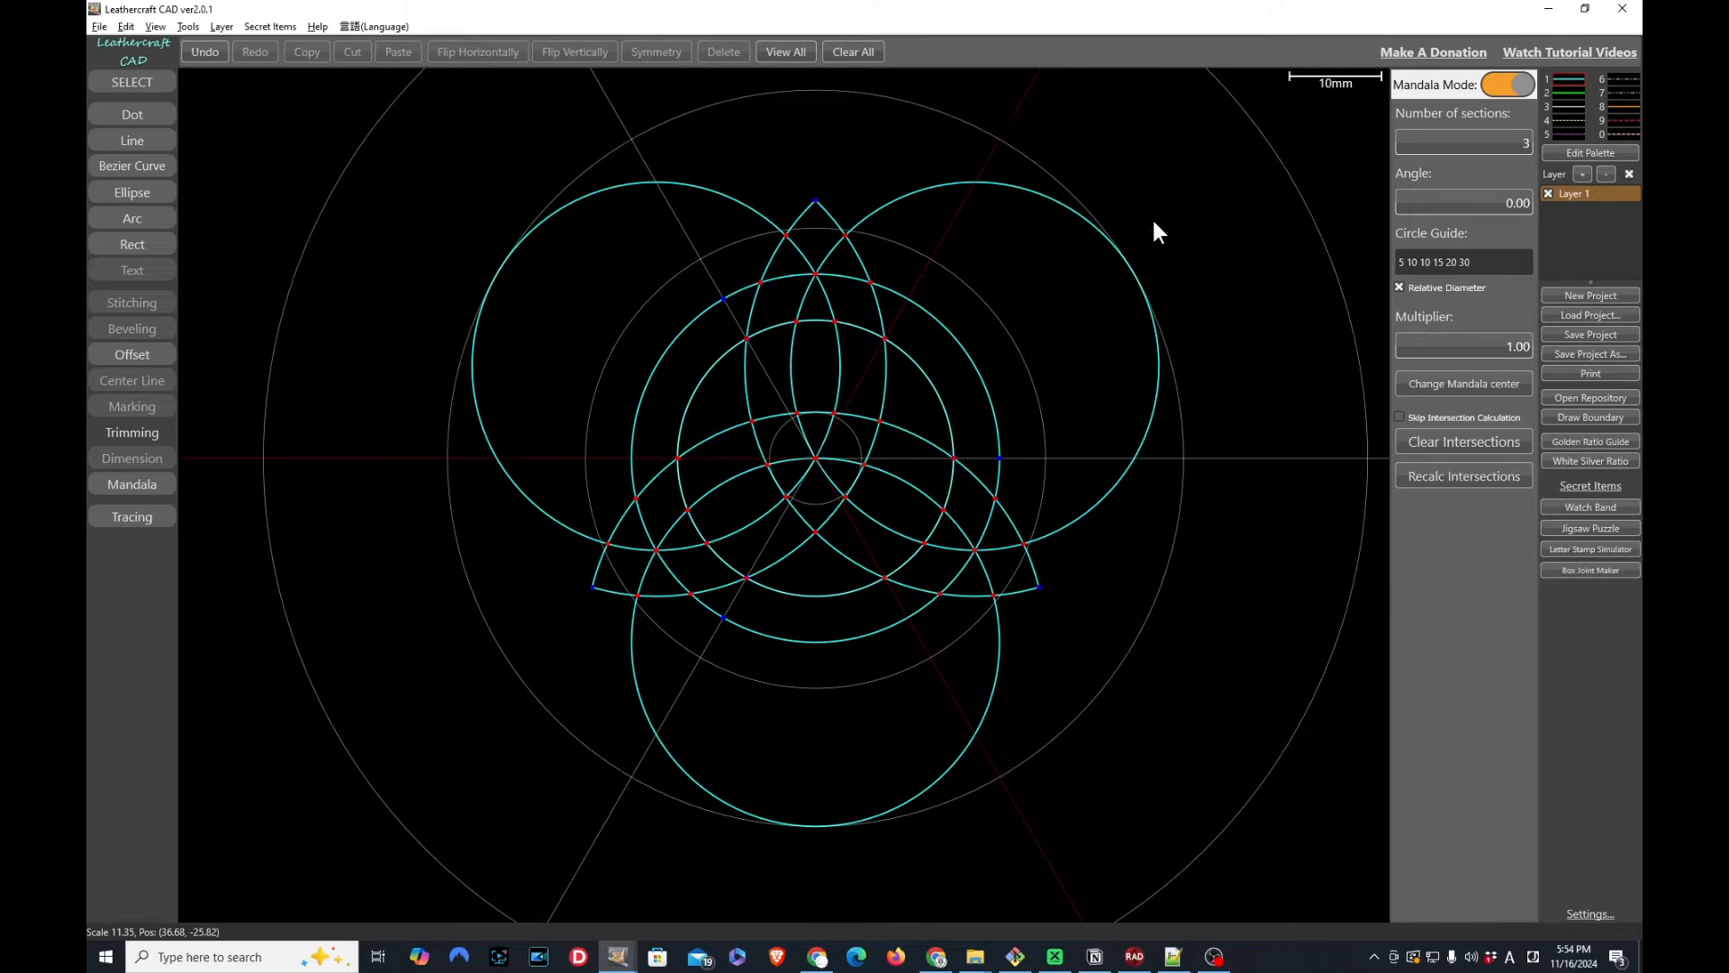
left_click(1118, 256)
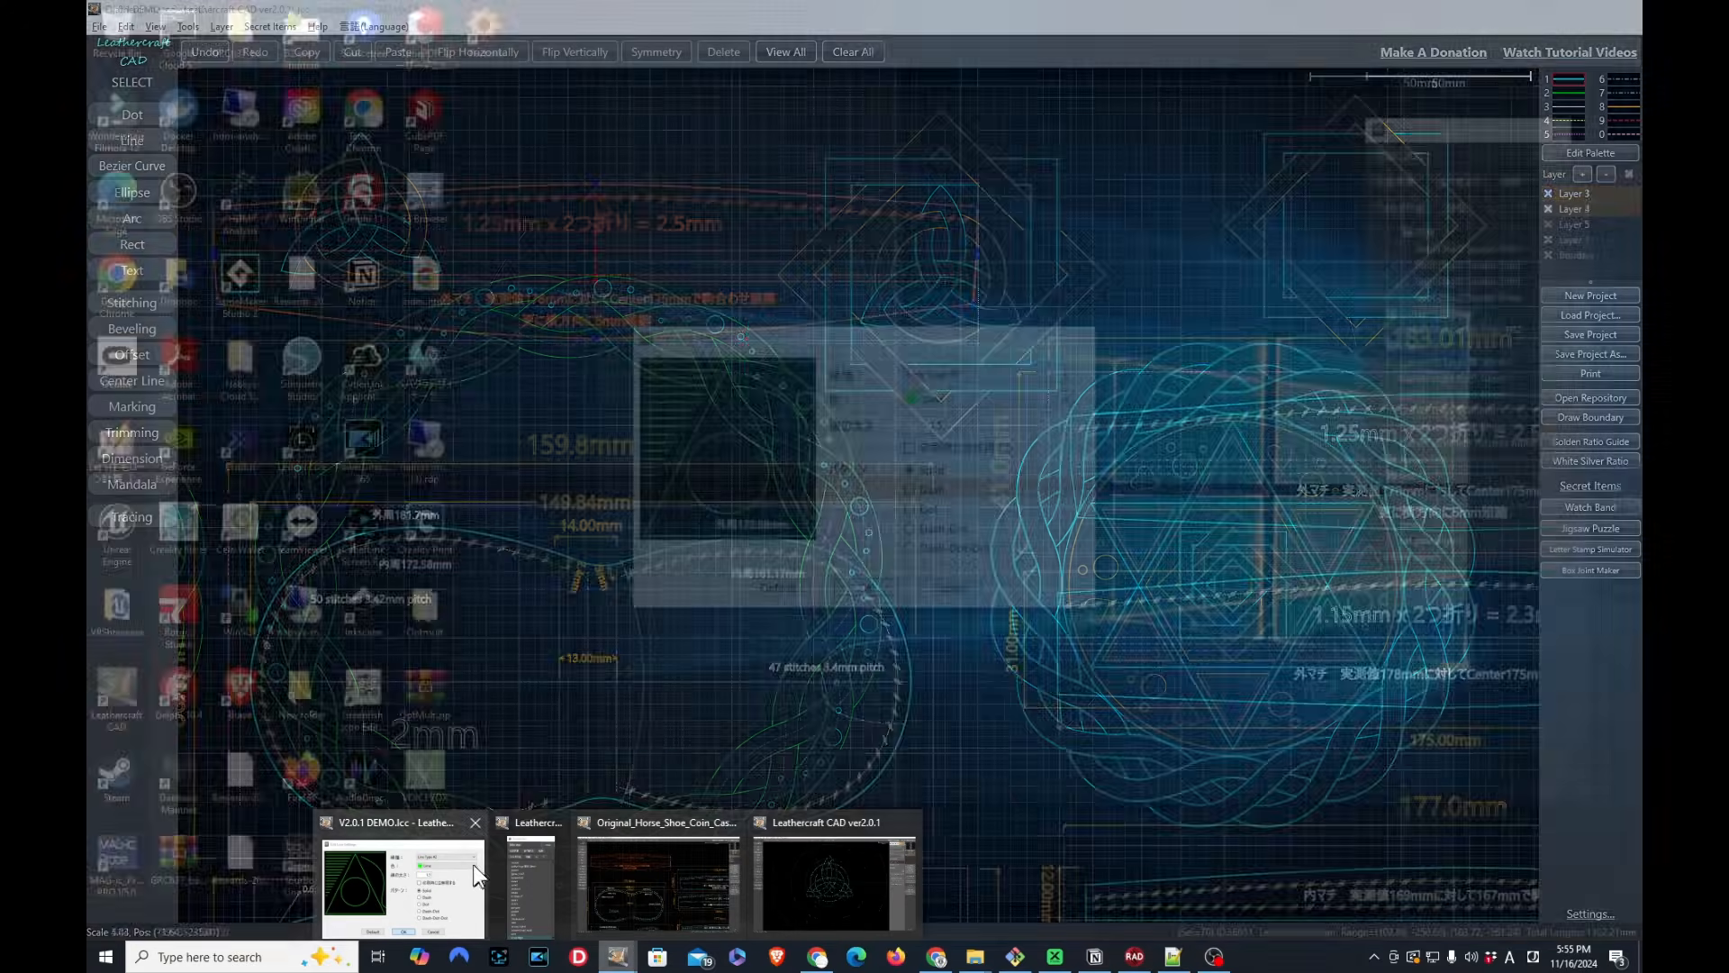
Compare the drawing with the finished three-pointed knot in the V2.0.1 DEMO project and return to the mandala drawing
left_click(440, 863)
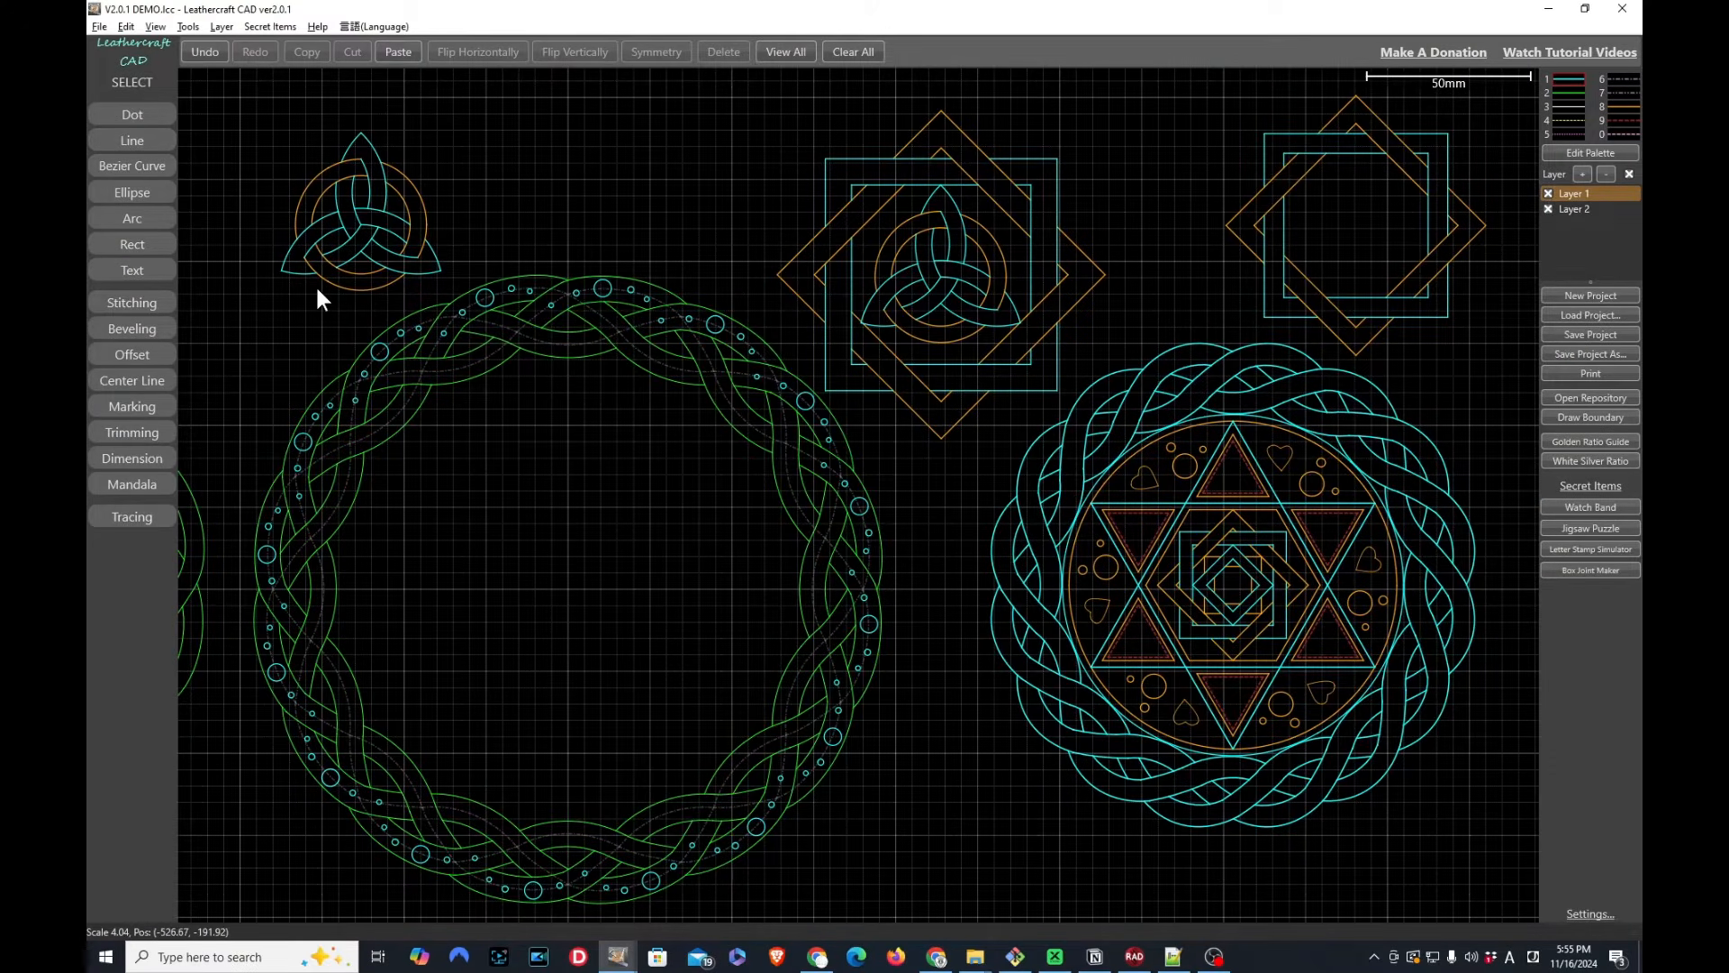
key("alt+Tab")
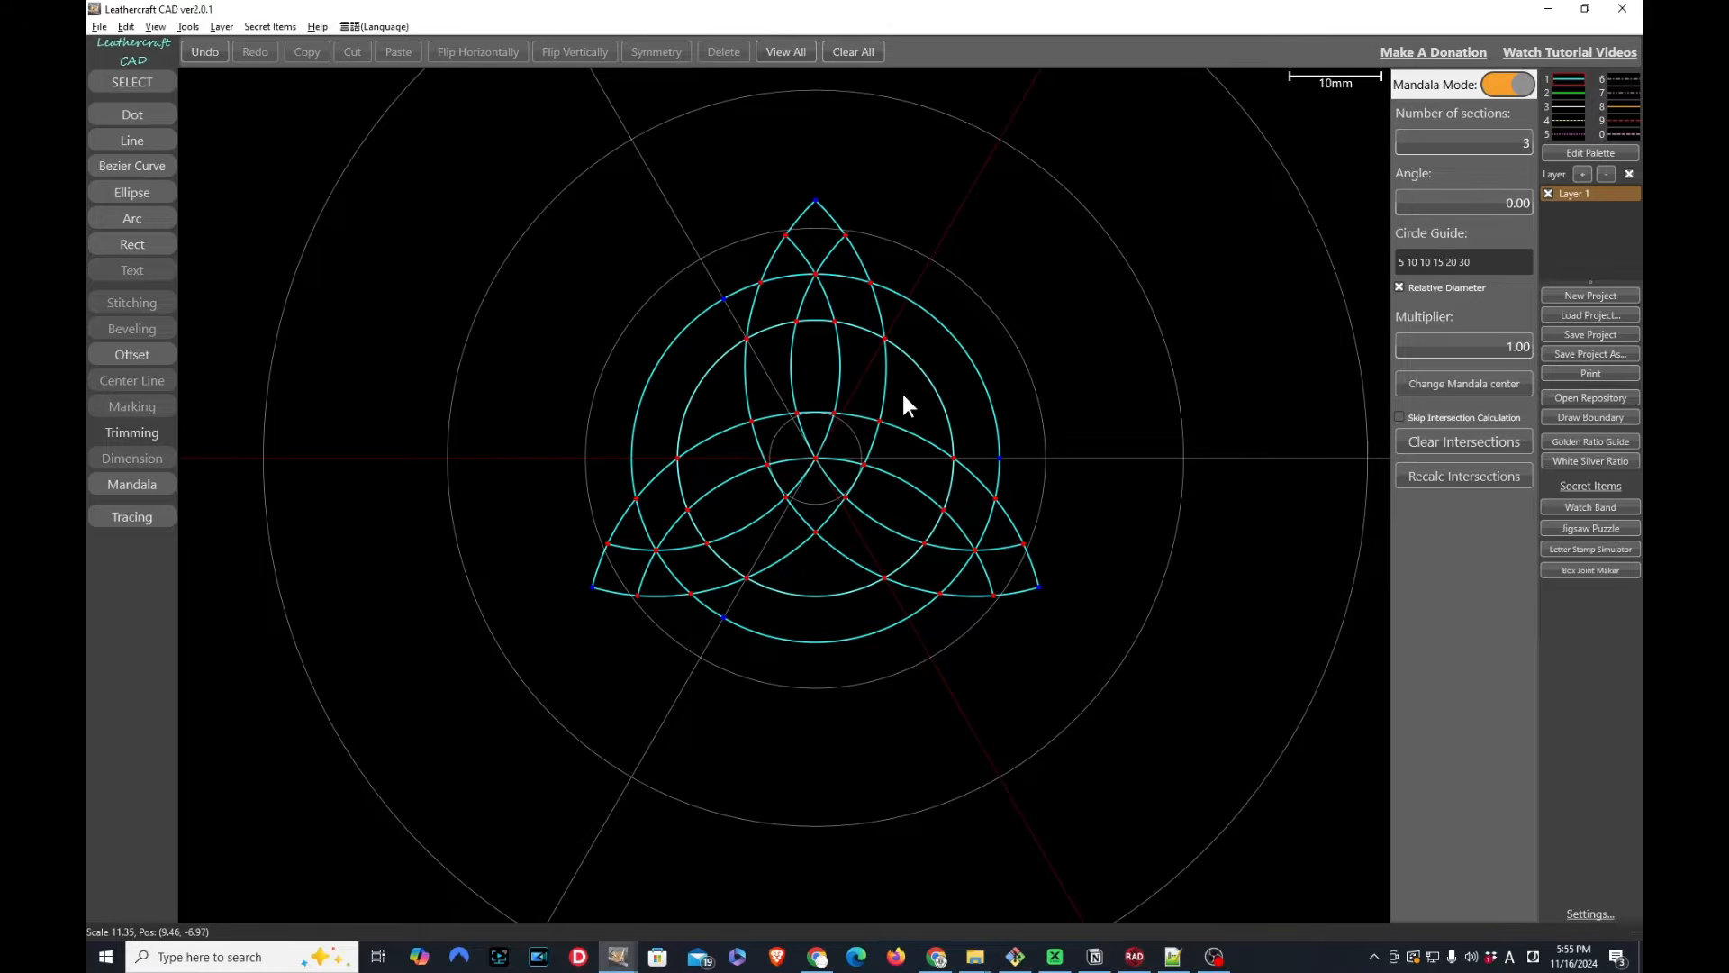
key("alt+Tab")
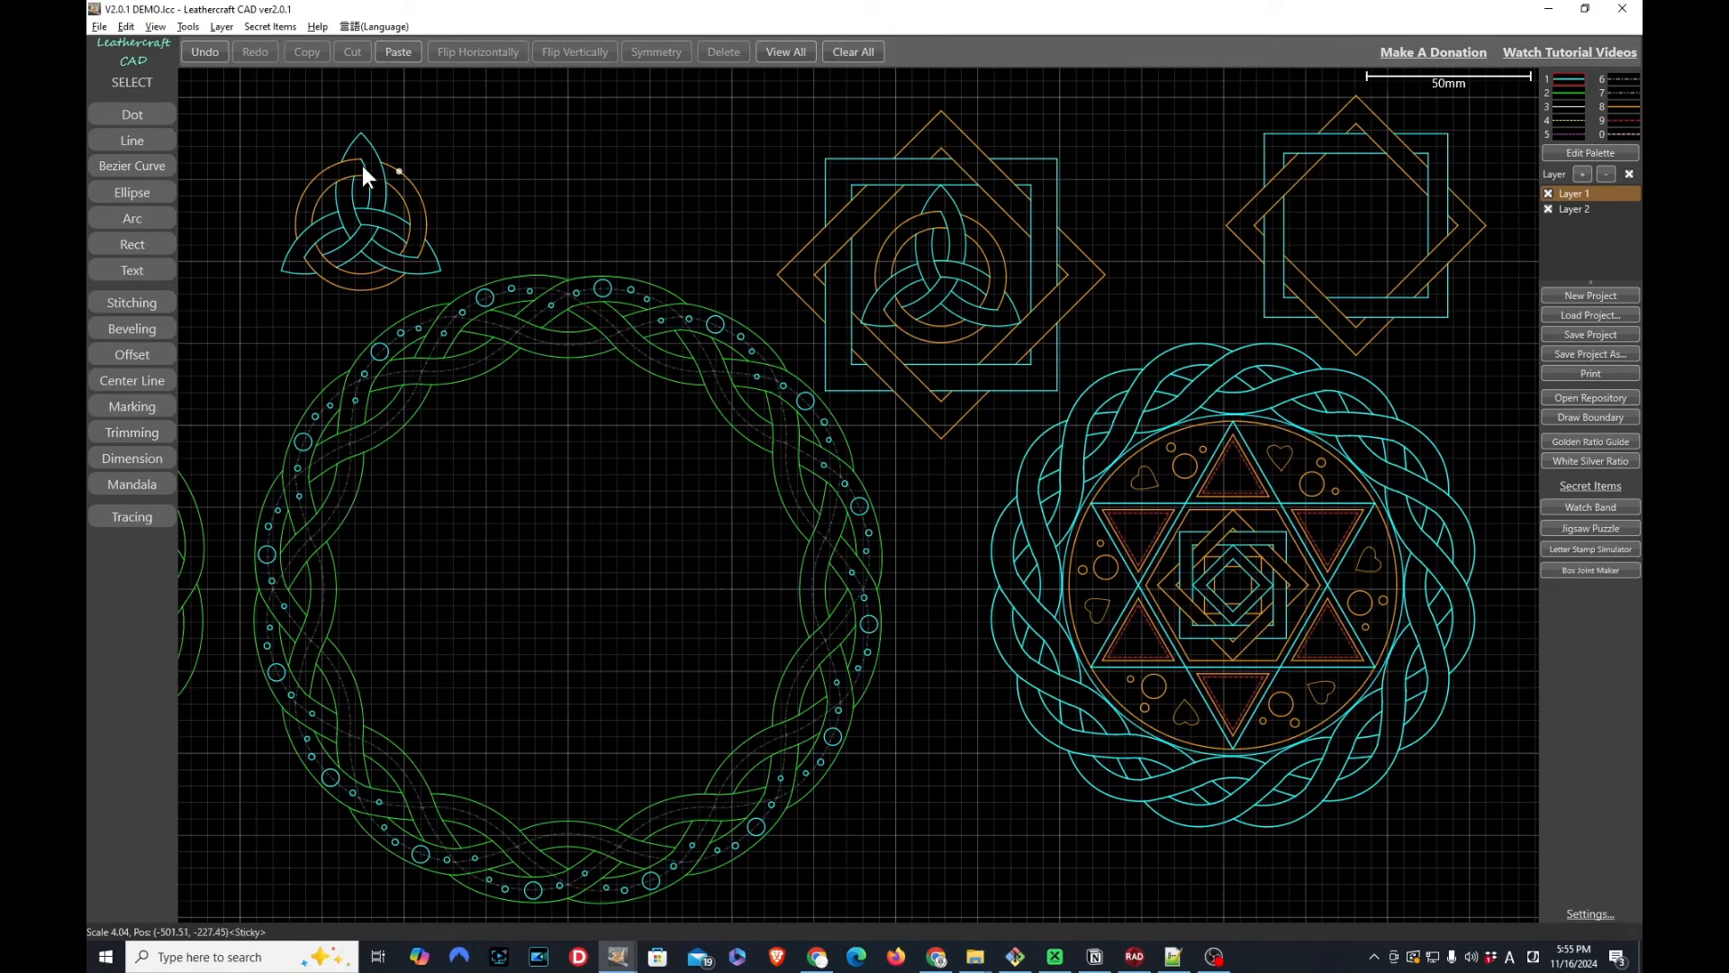
key("alt+Tab")
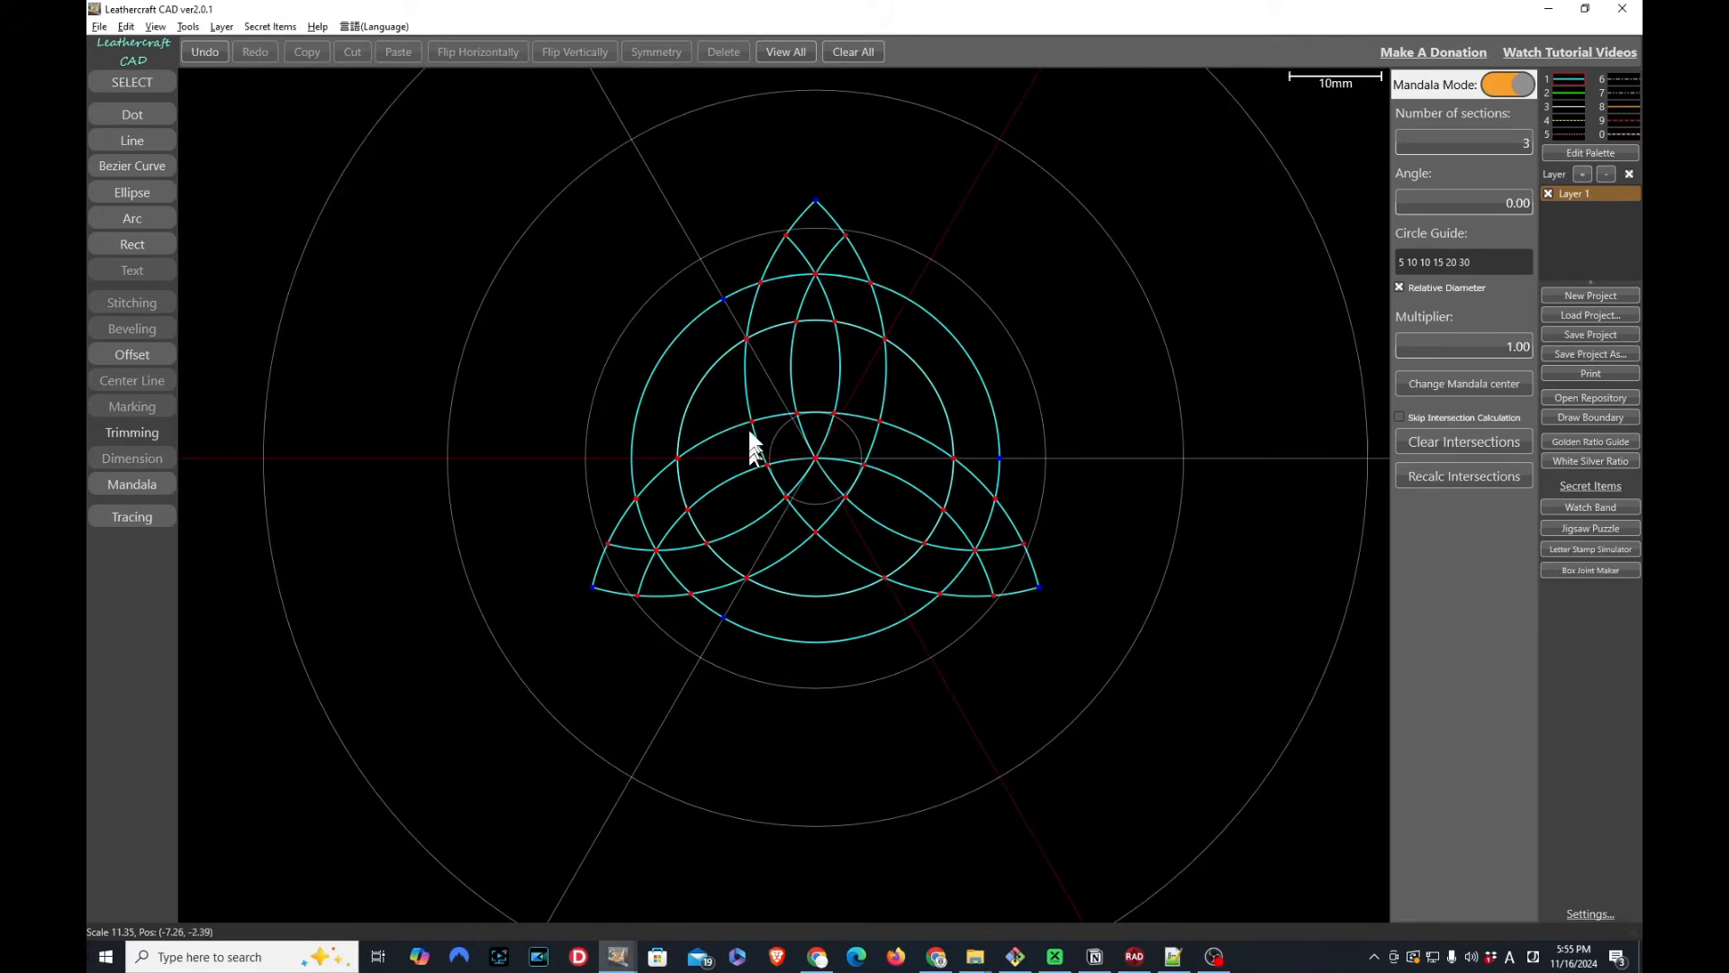
Select one arc of each of the two central circles and change both circles to the orange line colour
key("Escape")
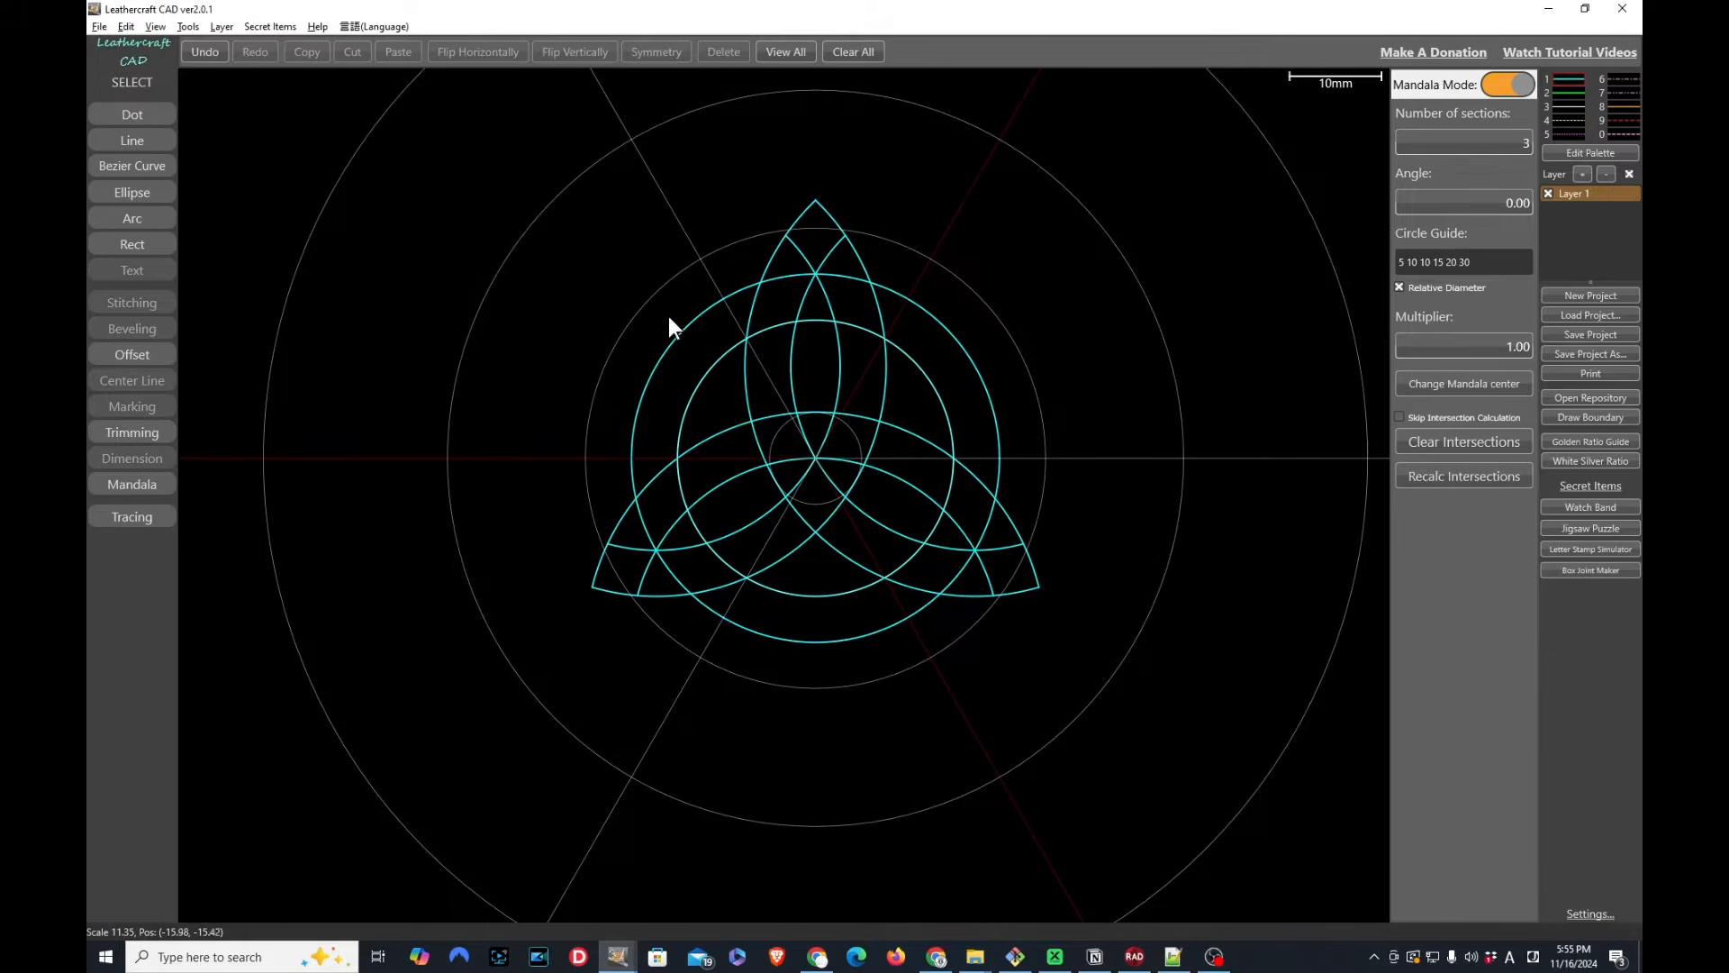
left_click(679, 332)
left_click(702, 375, "shift")
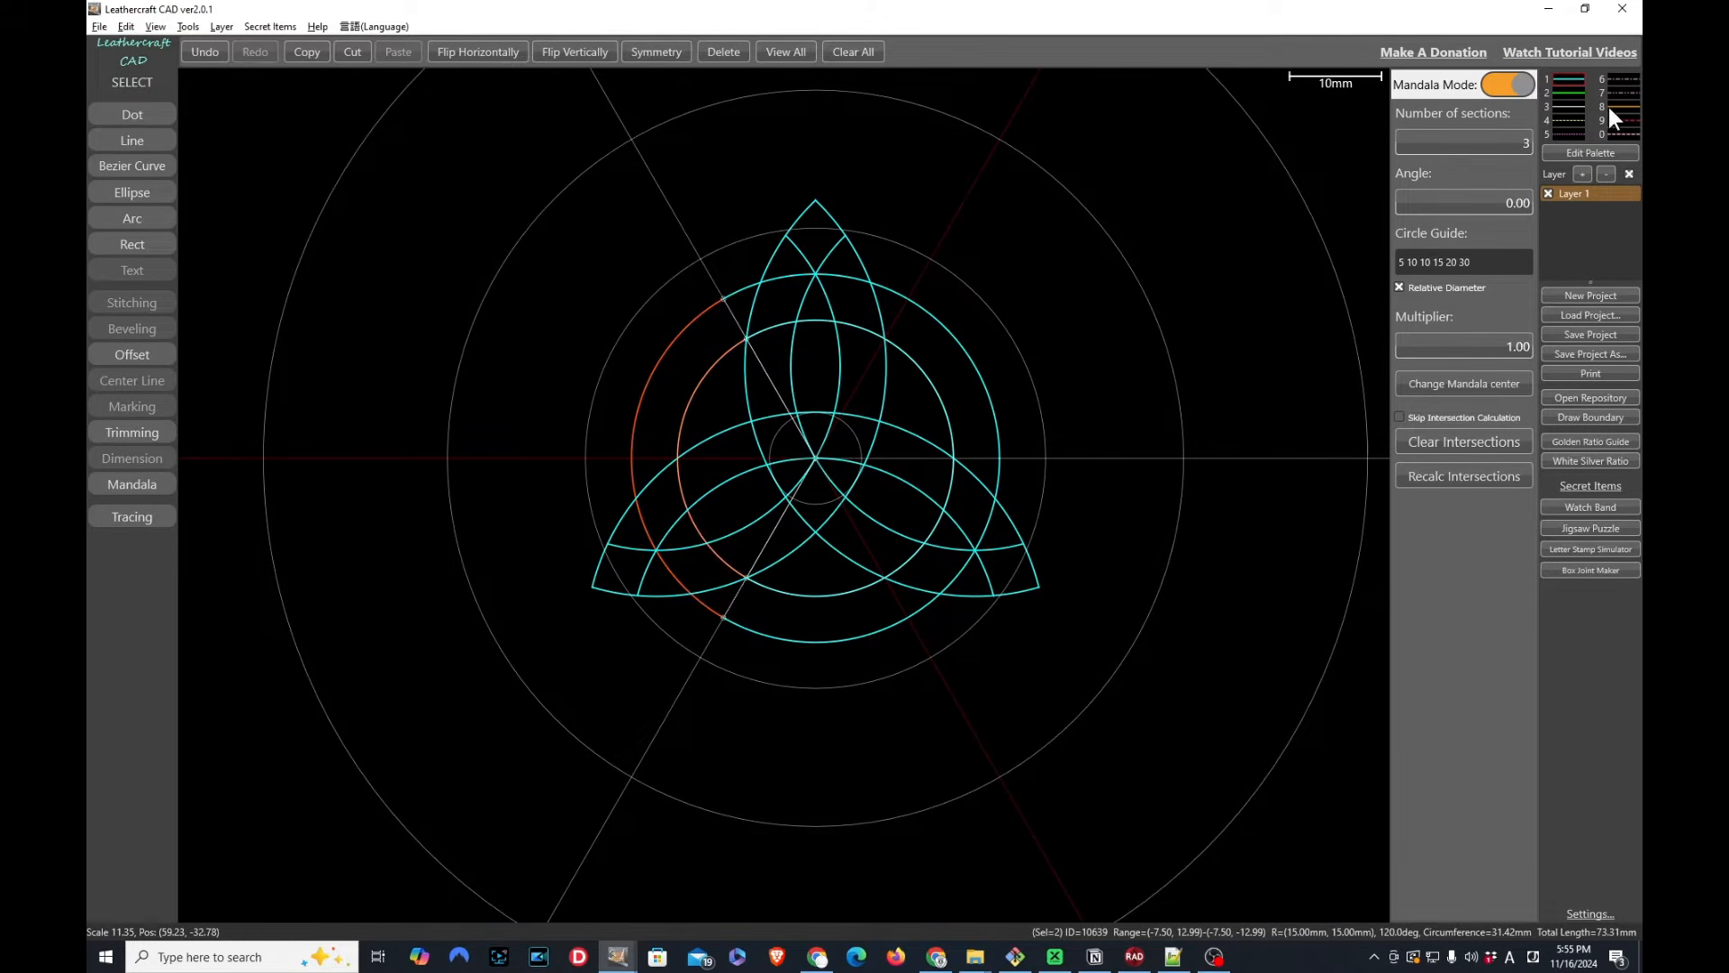
key("ctrl+c")
key("alt+Tab")
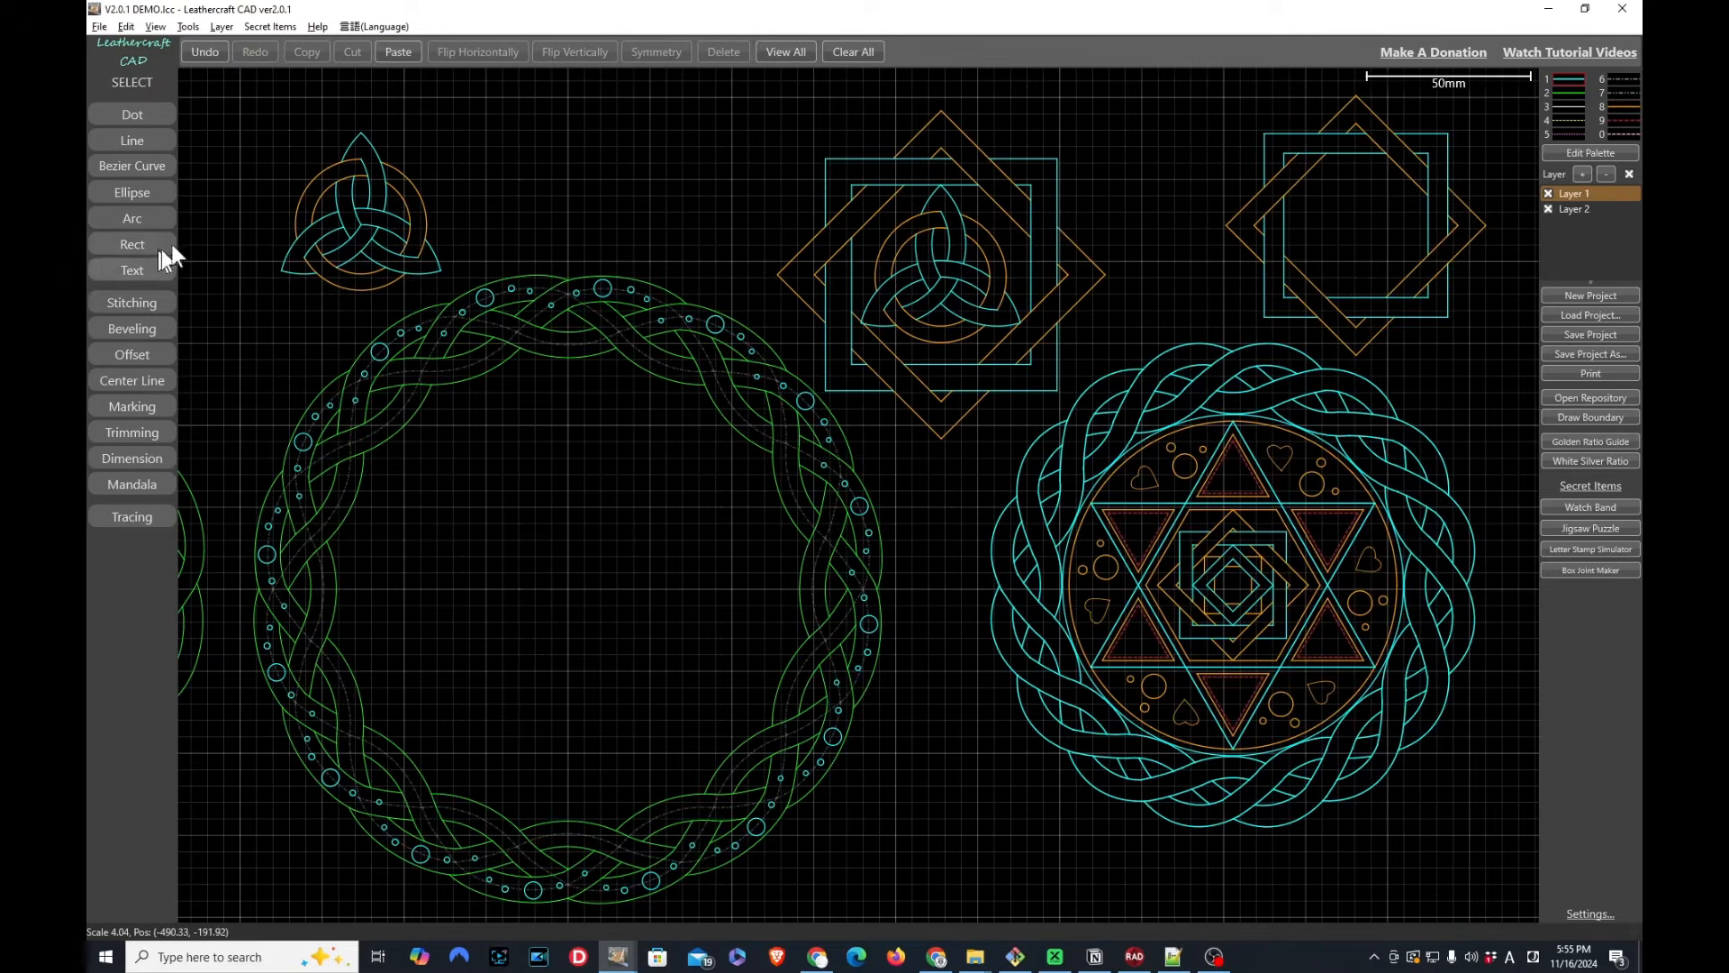
key("alt+Tab")
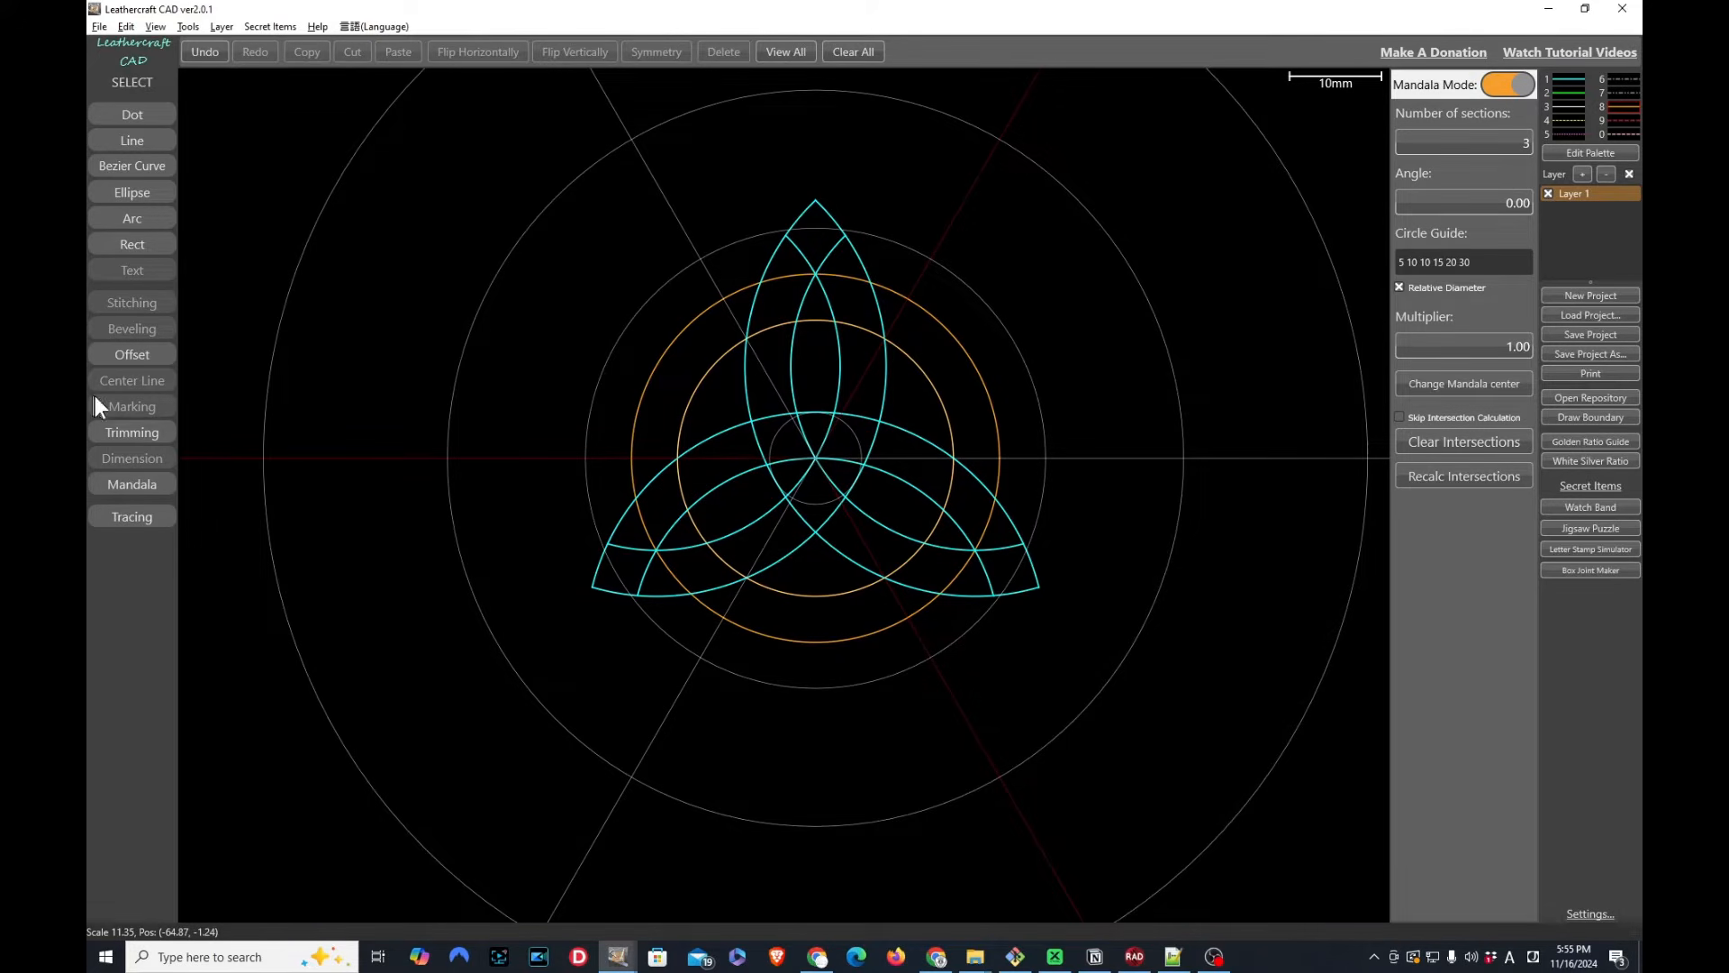
Trim the short inner arc ends that extend beyond the outer orange circle into the knot's three tips
left_click(129, 430)
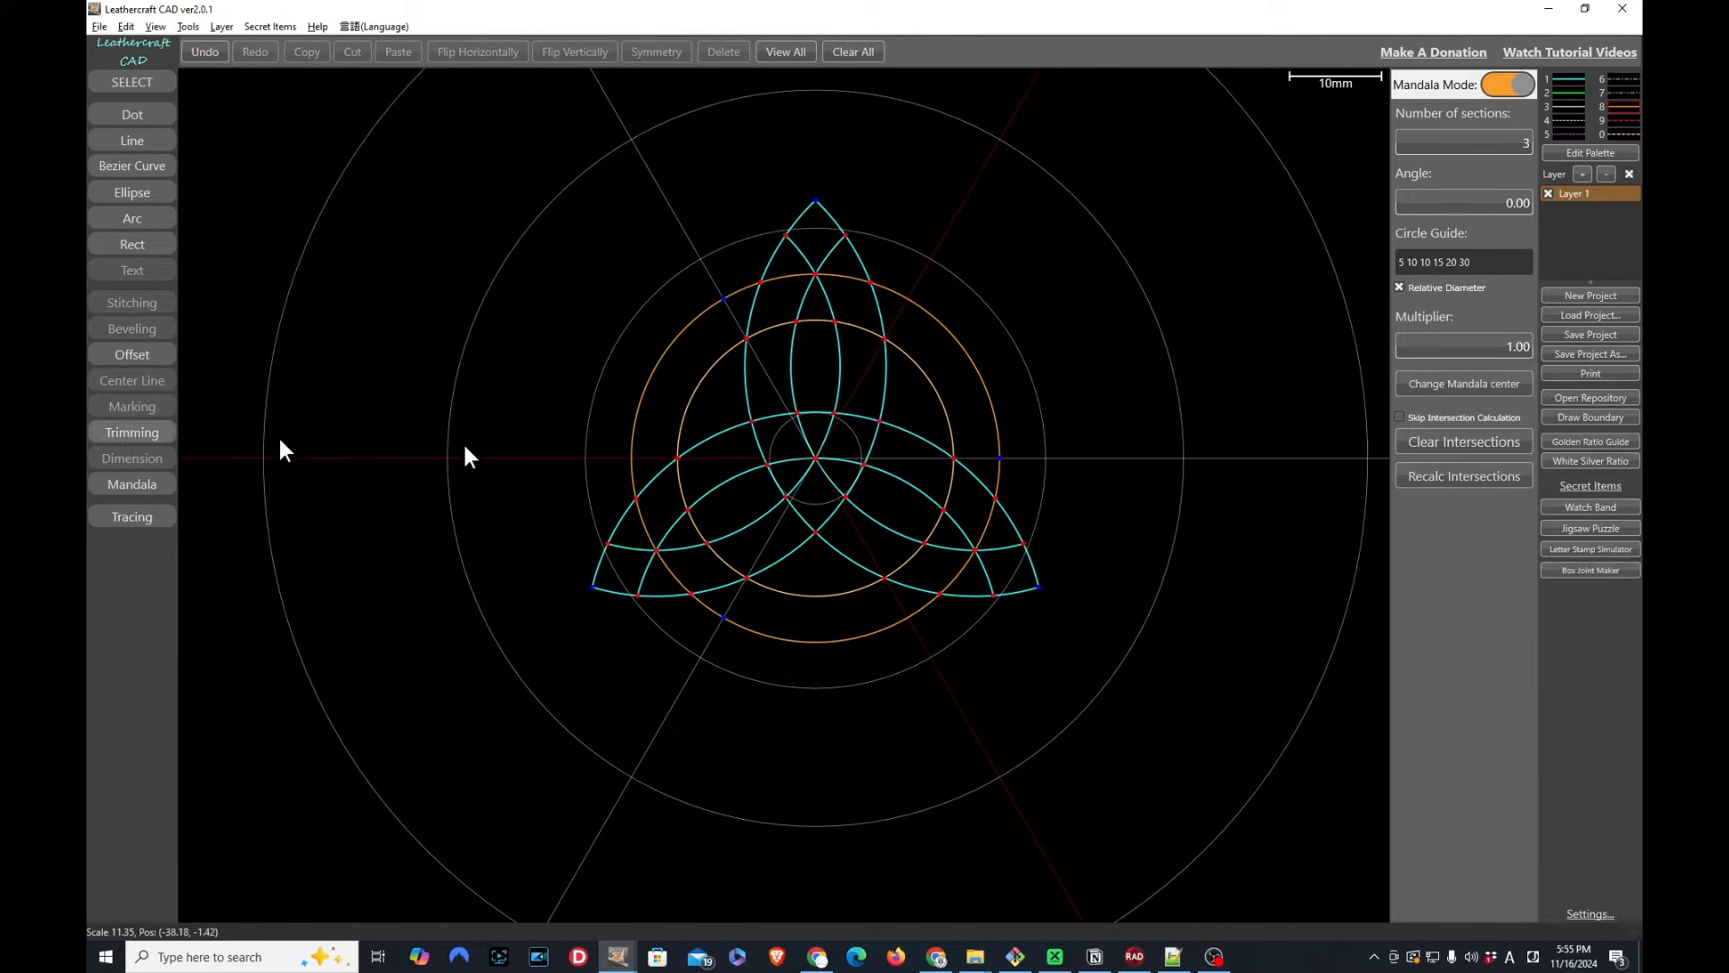
left_click(996, 546)
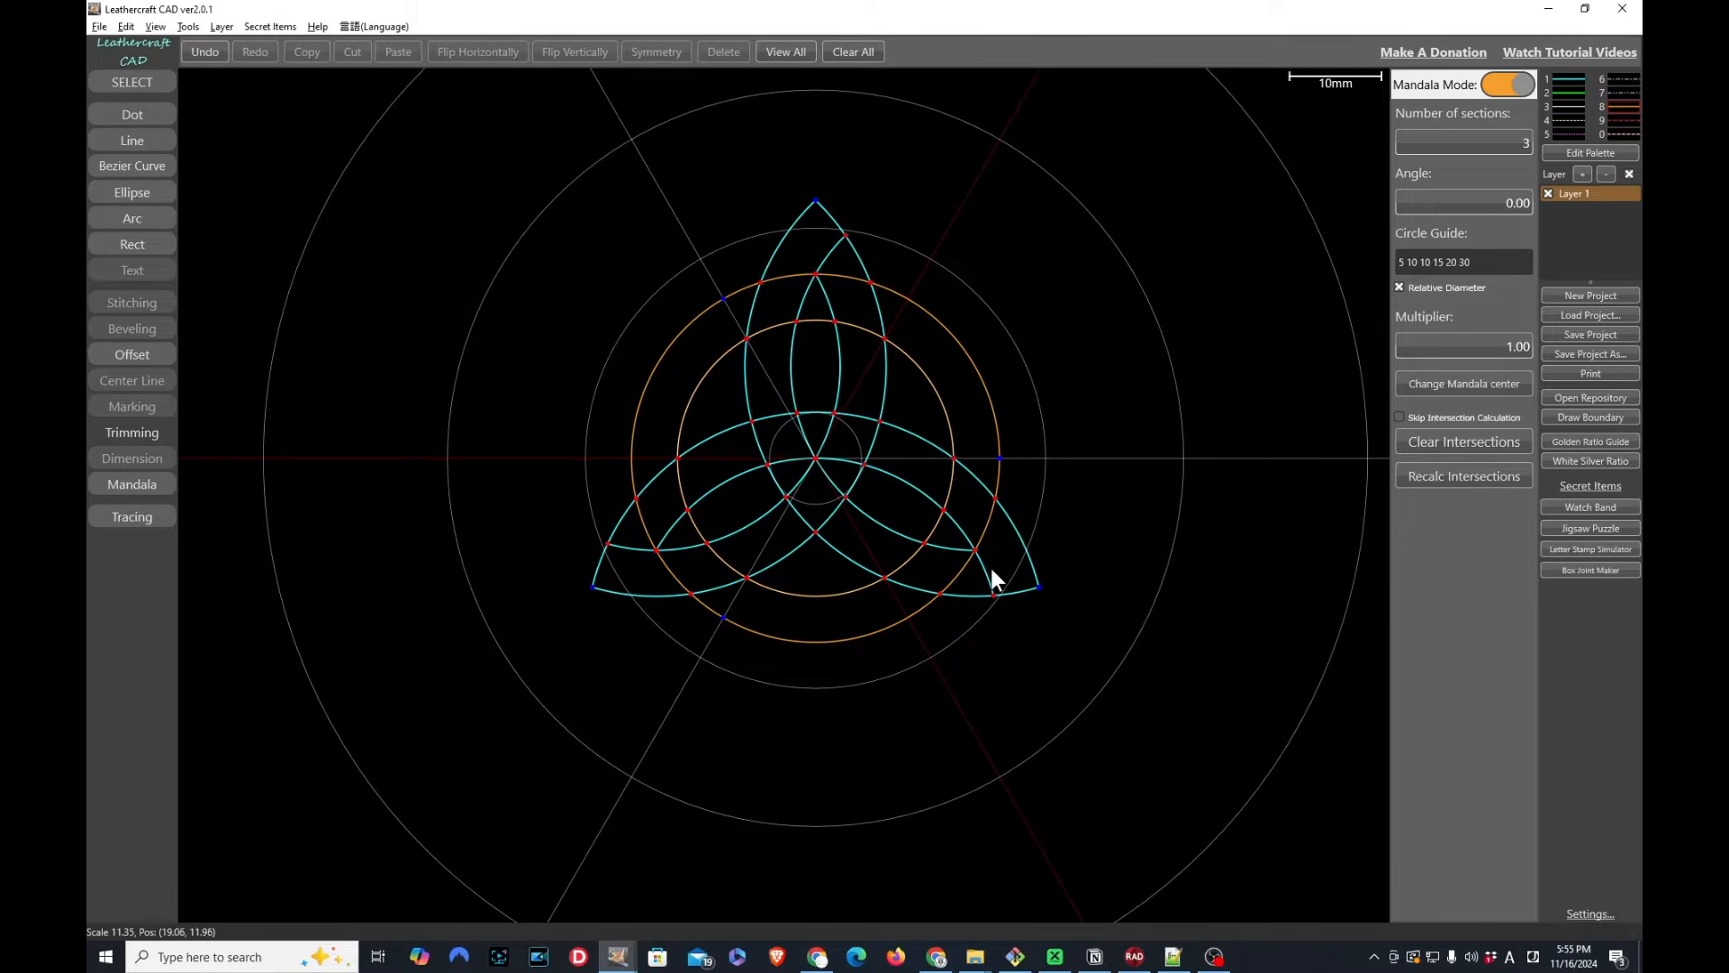
left_click(984, 571)
Turn off Mandala mode and trim the crossings between the outer orange circle and the knot strands into an over-under weave
left_click(1501, 85)
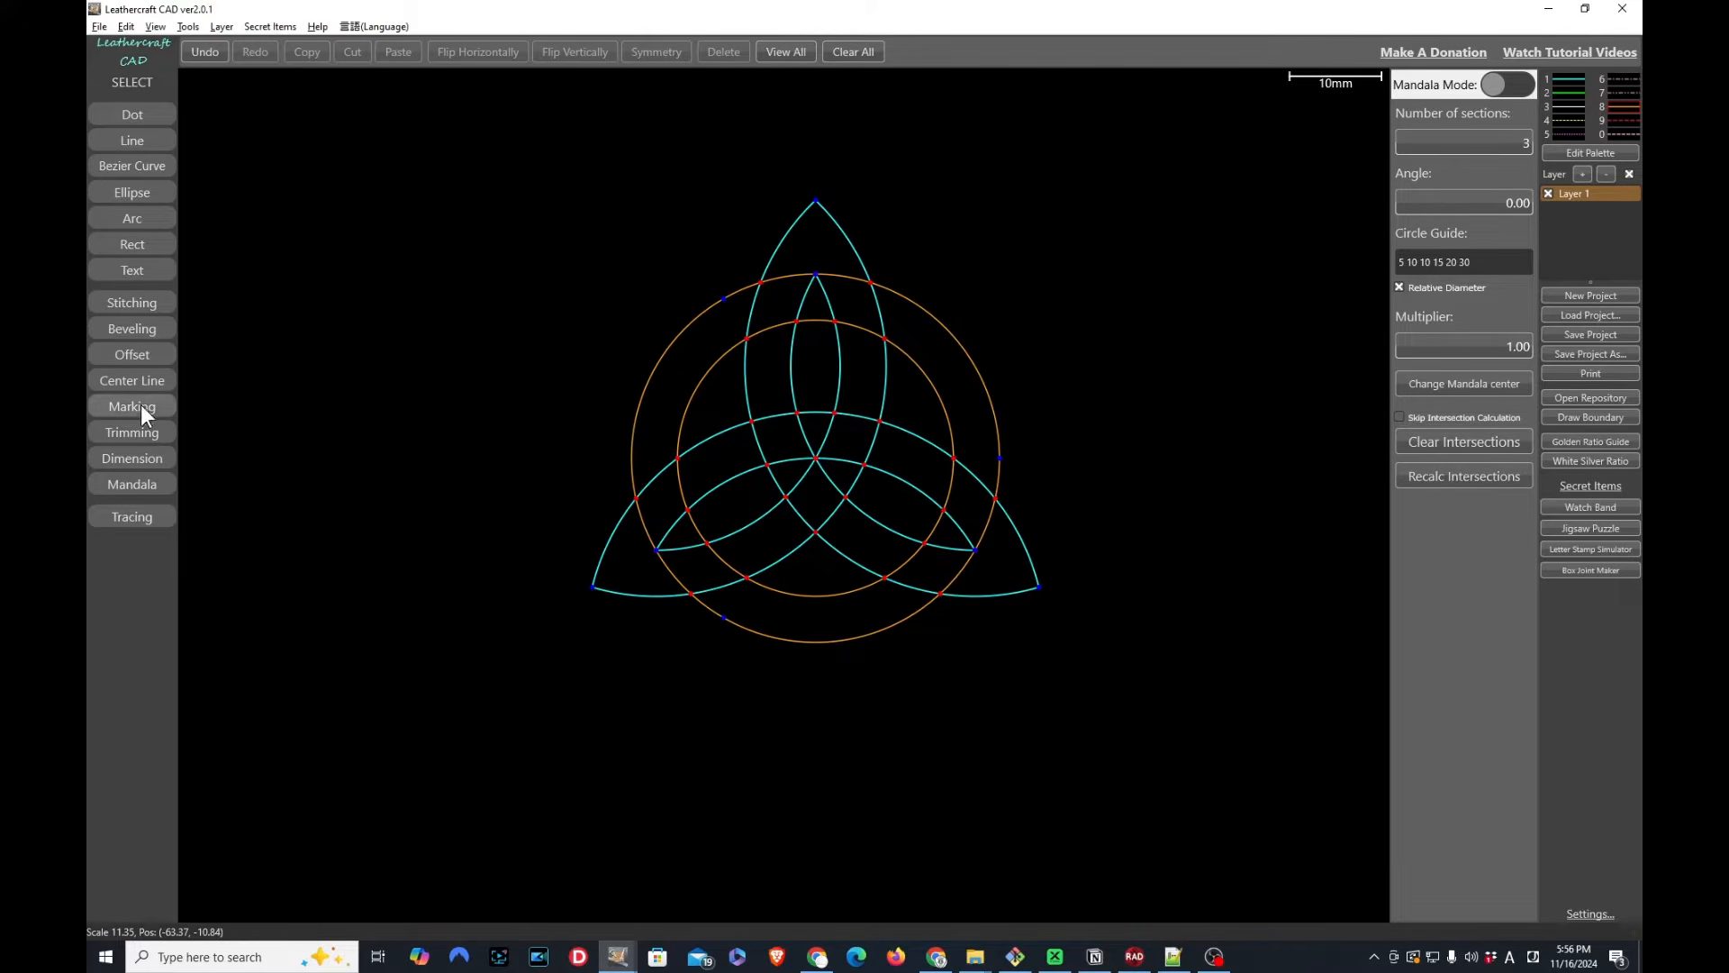
left_click(142, 434)
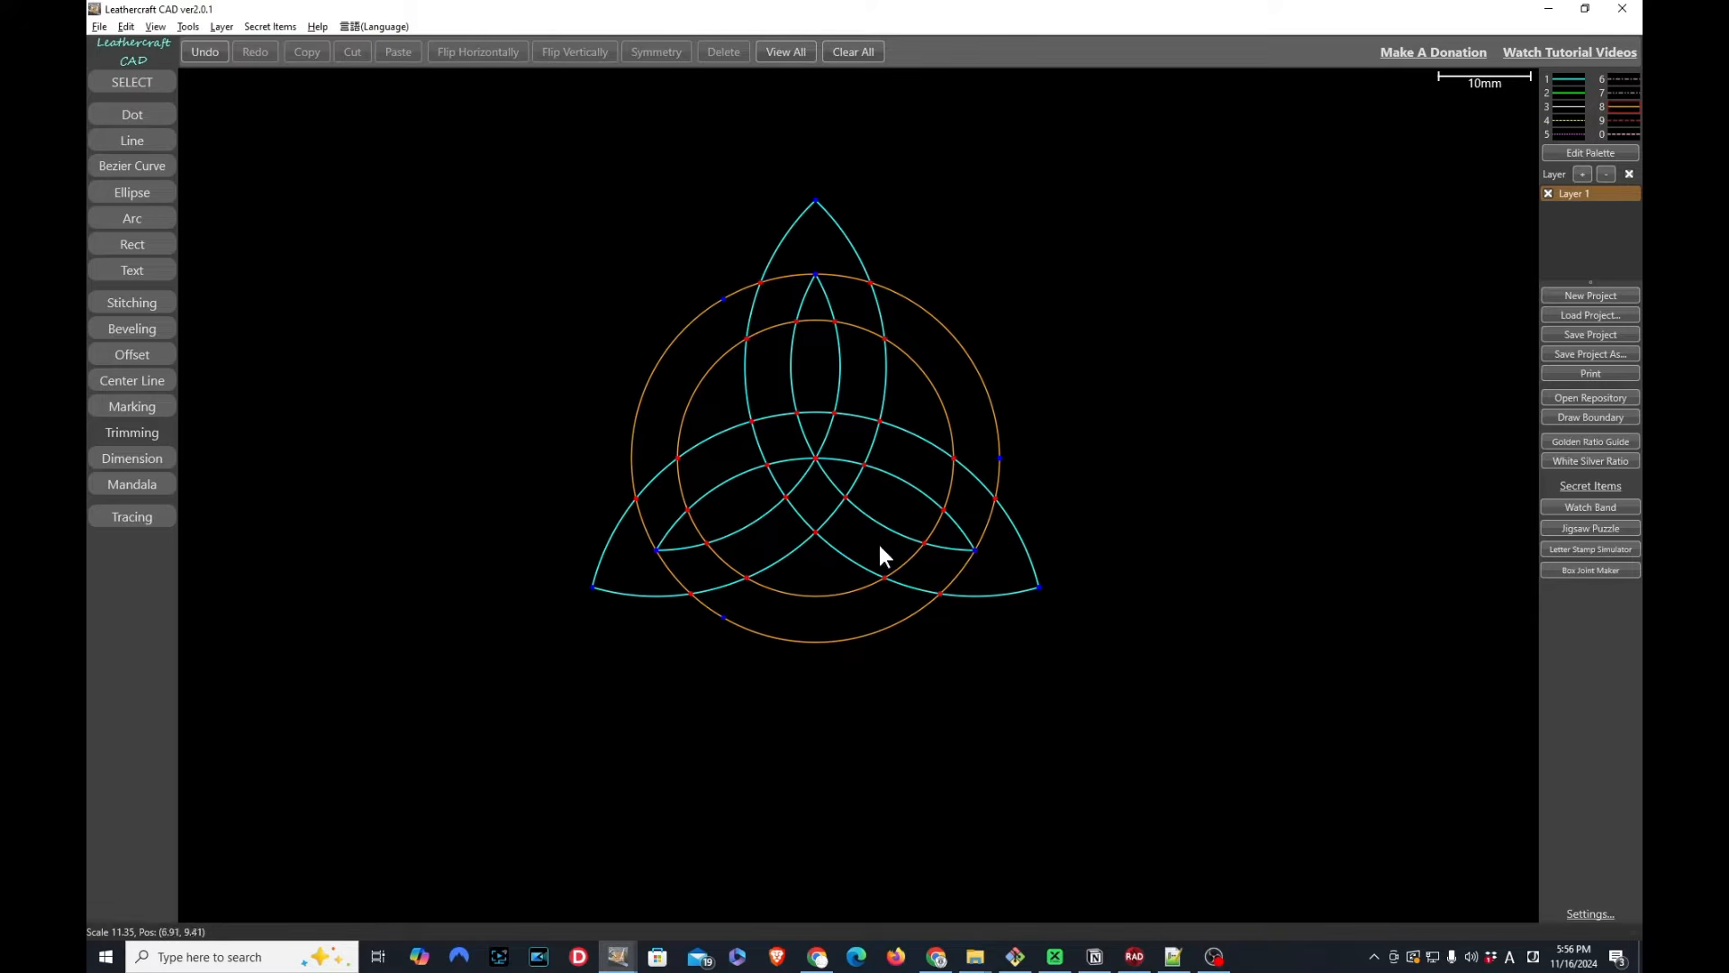
left_click(953, 548)
left_click(915, 586)
left_click(985, 526)
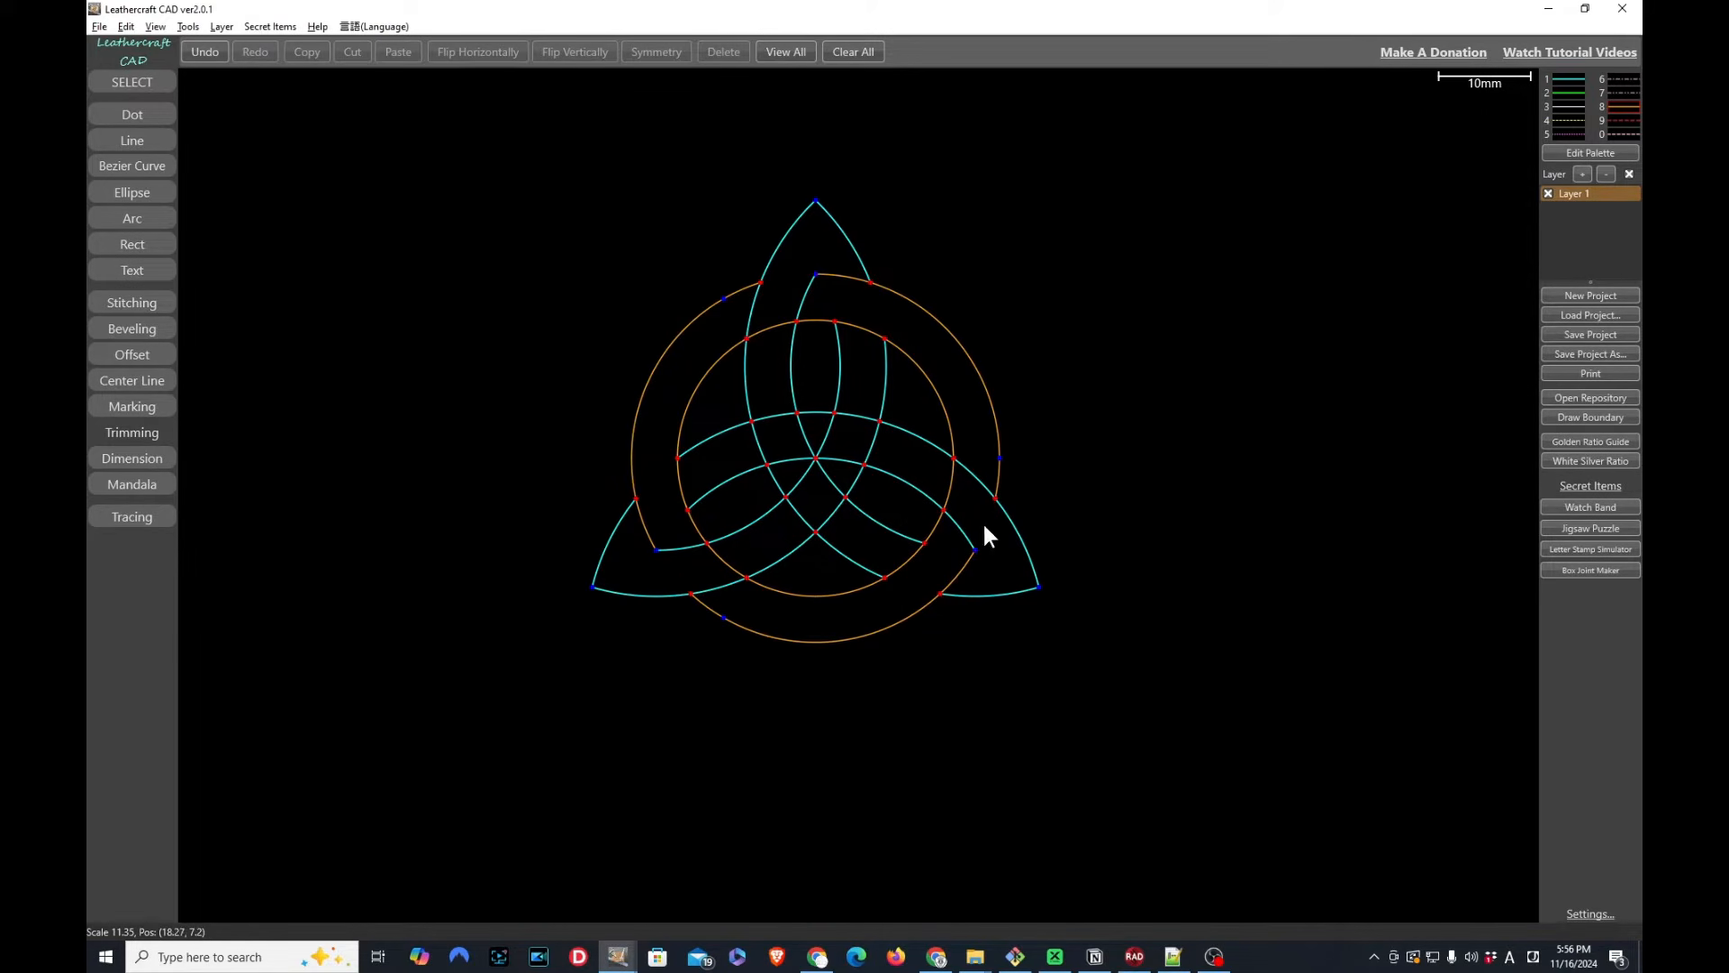
Trim the remaining overlaps at the inner orange circle and around the knot's centre to complete the interlaced weave
left_click(950, 483)
left_click(858, 414)
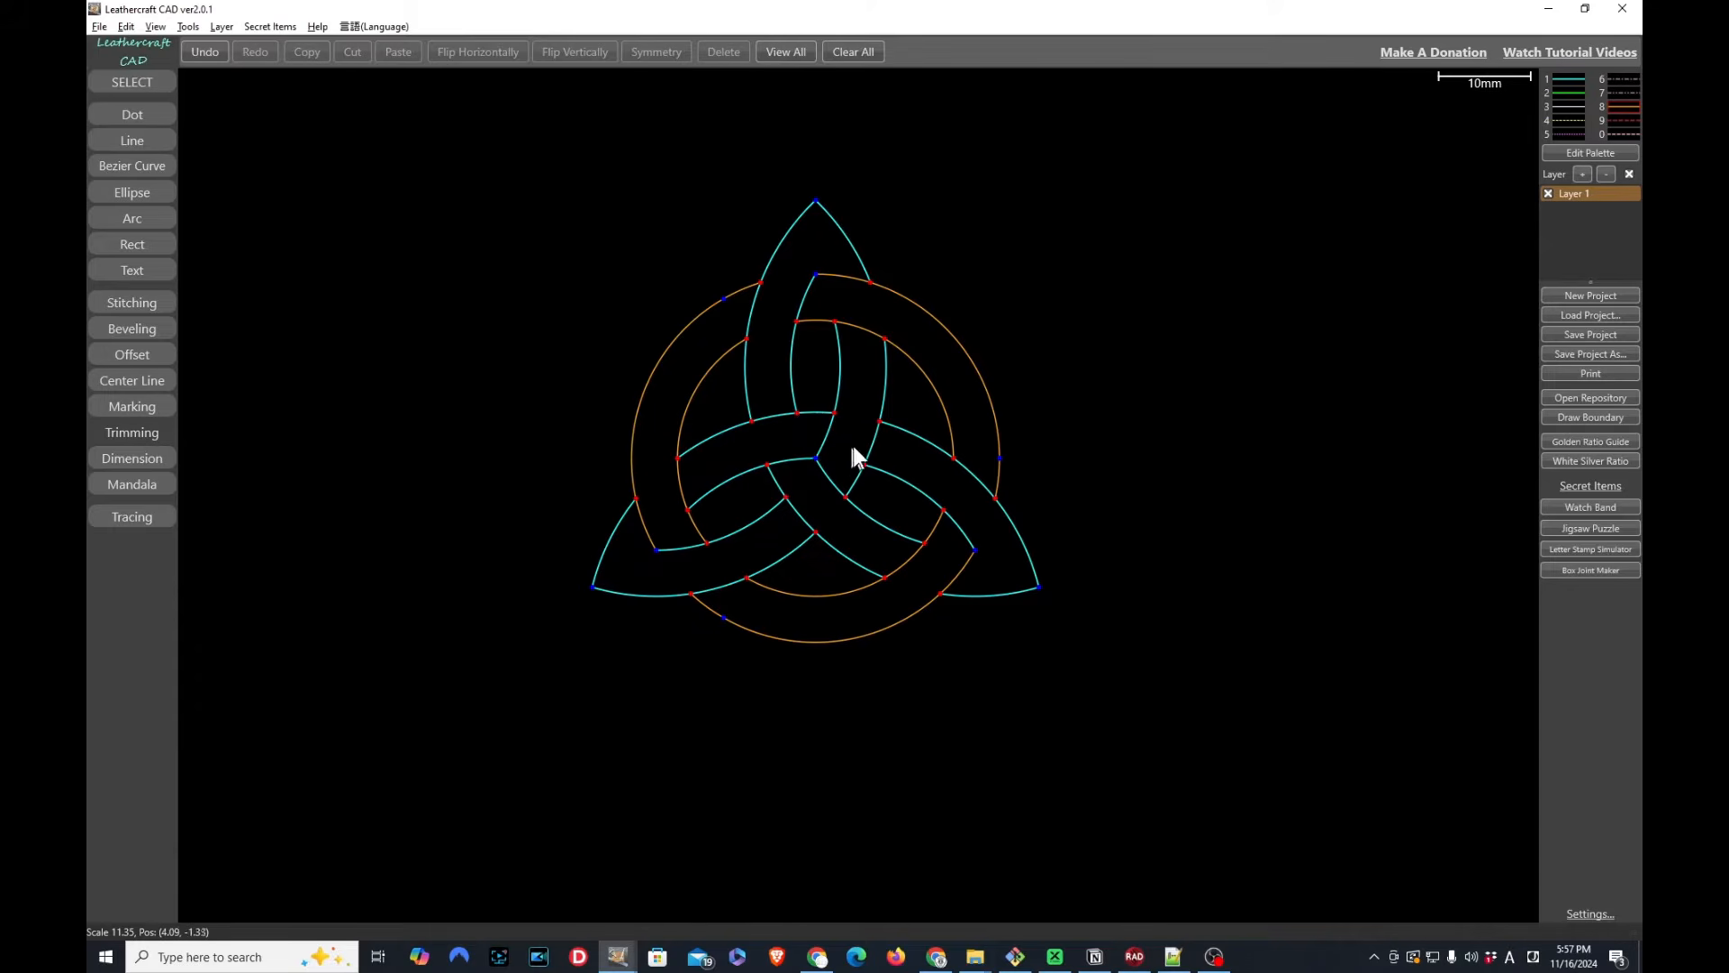
left_click(638, 530)
scroll(970, 258, "down", 3)
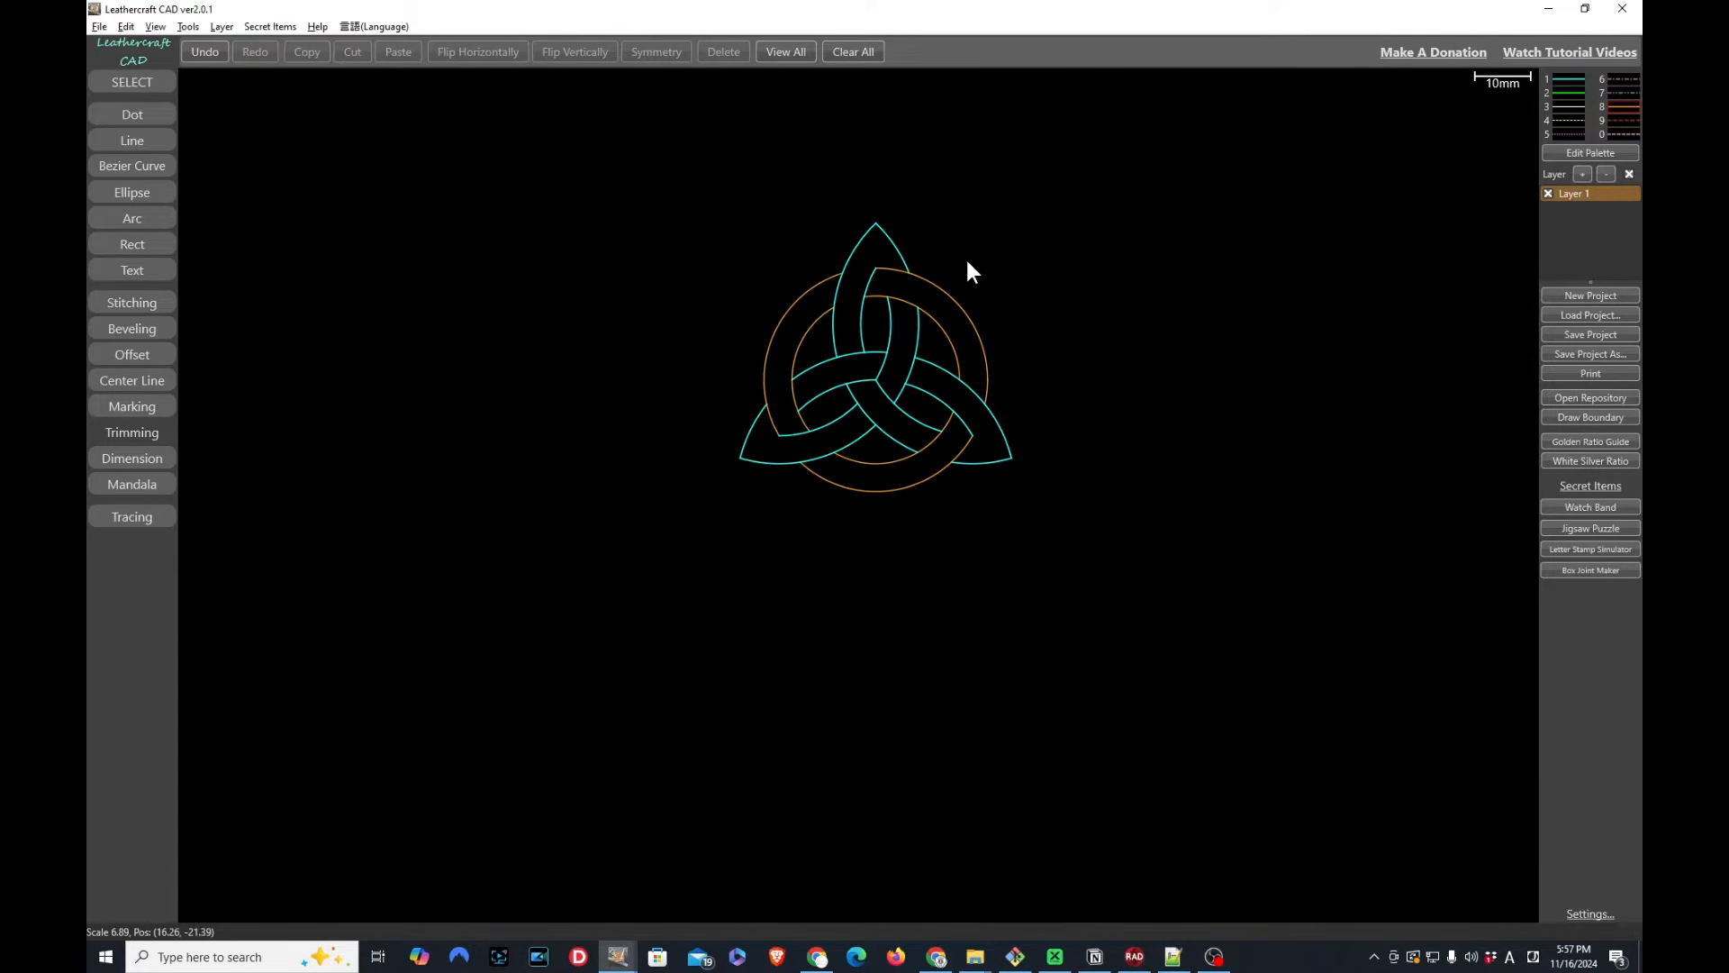
Show the grid and, with Mandala mode on, move the mandala centre to (150, 0) in the empty area beside the knot
mouse_move(965, 256)
middle_mouse_down()
mouse_move(945, 307)
mouse_move(902, 340)
middle_mouse_up()
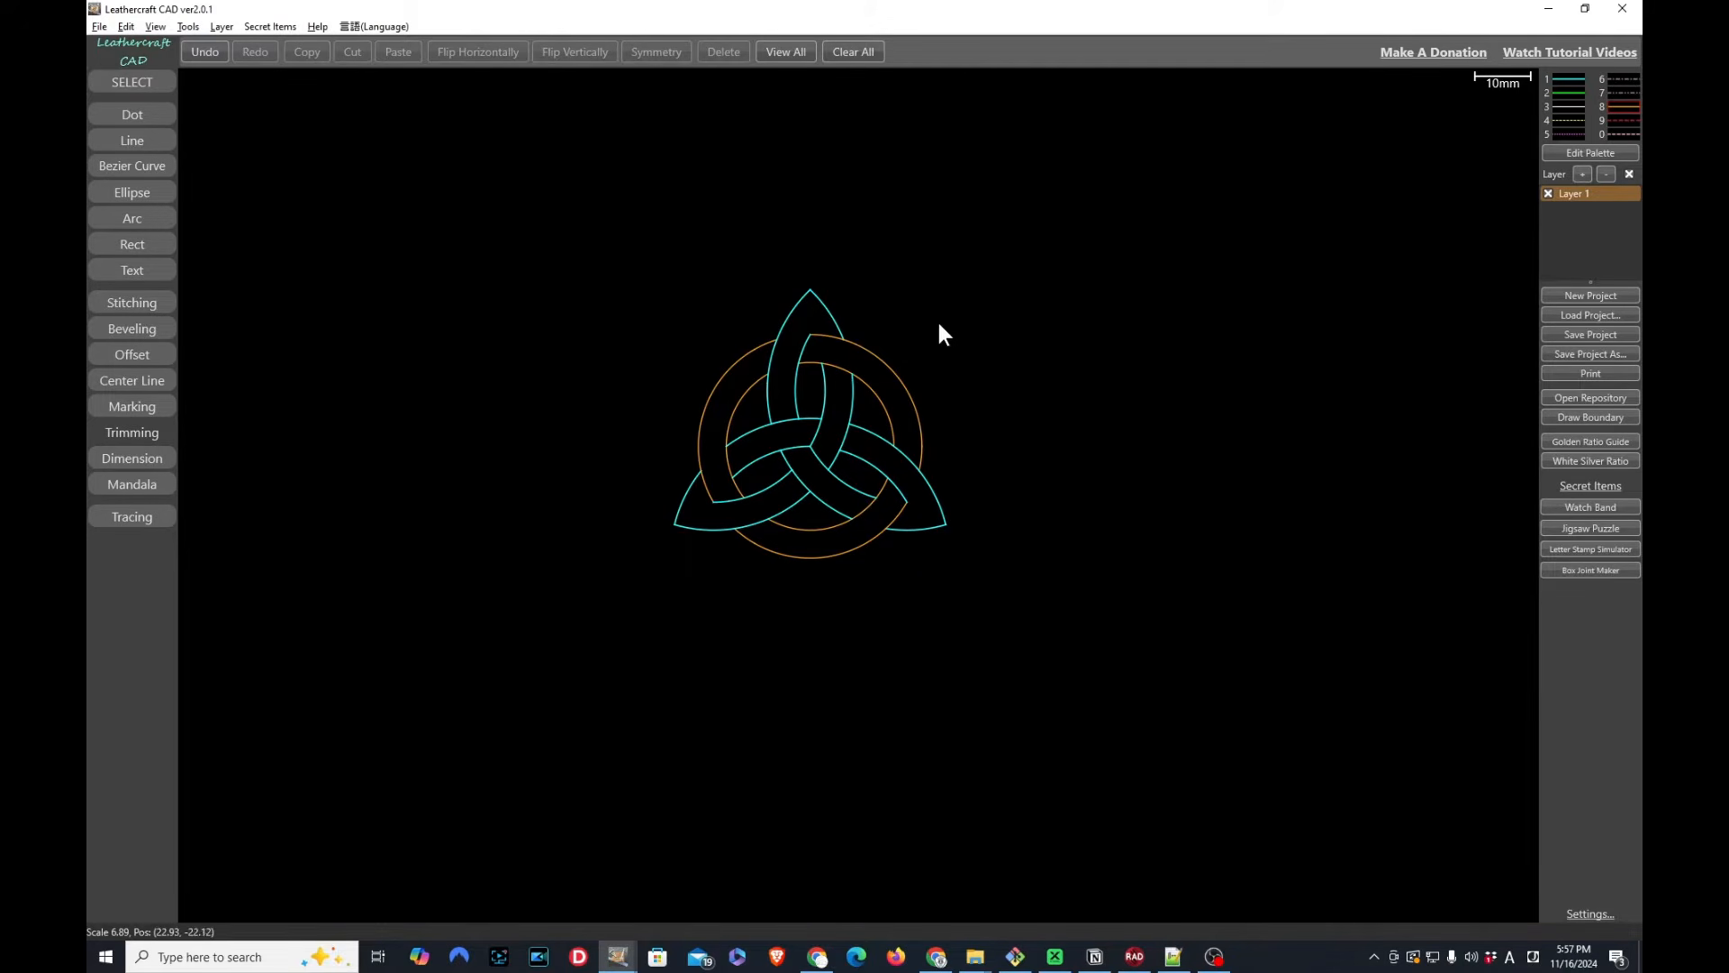
key("g")
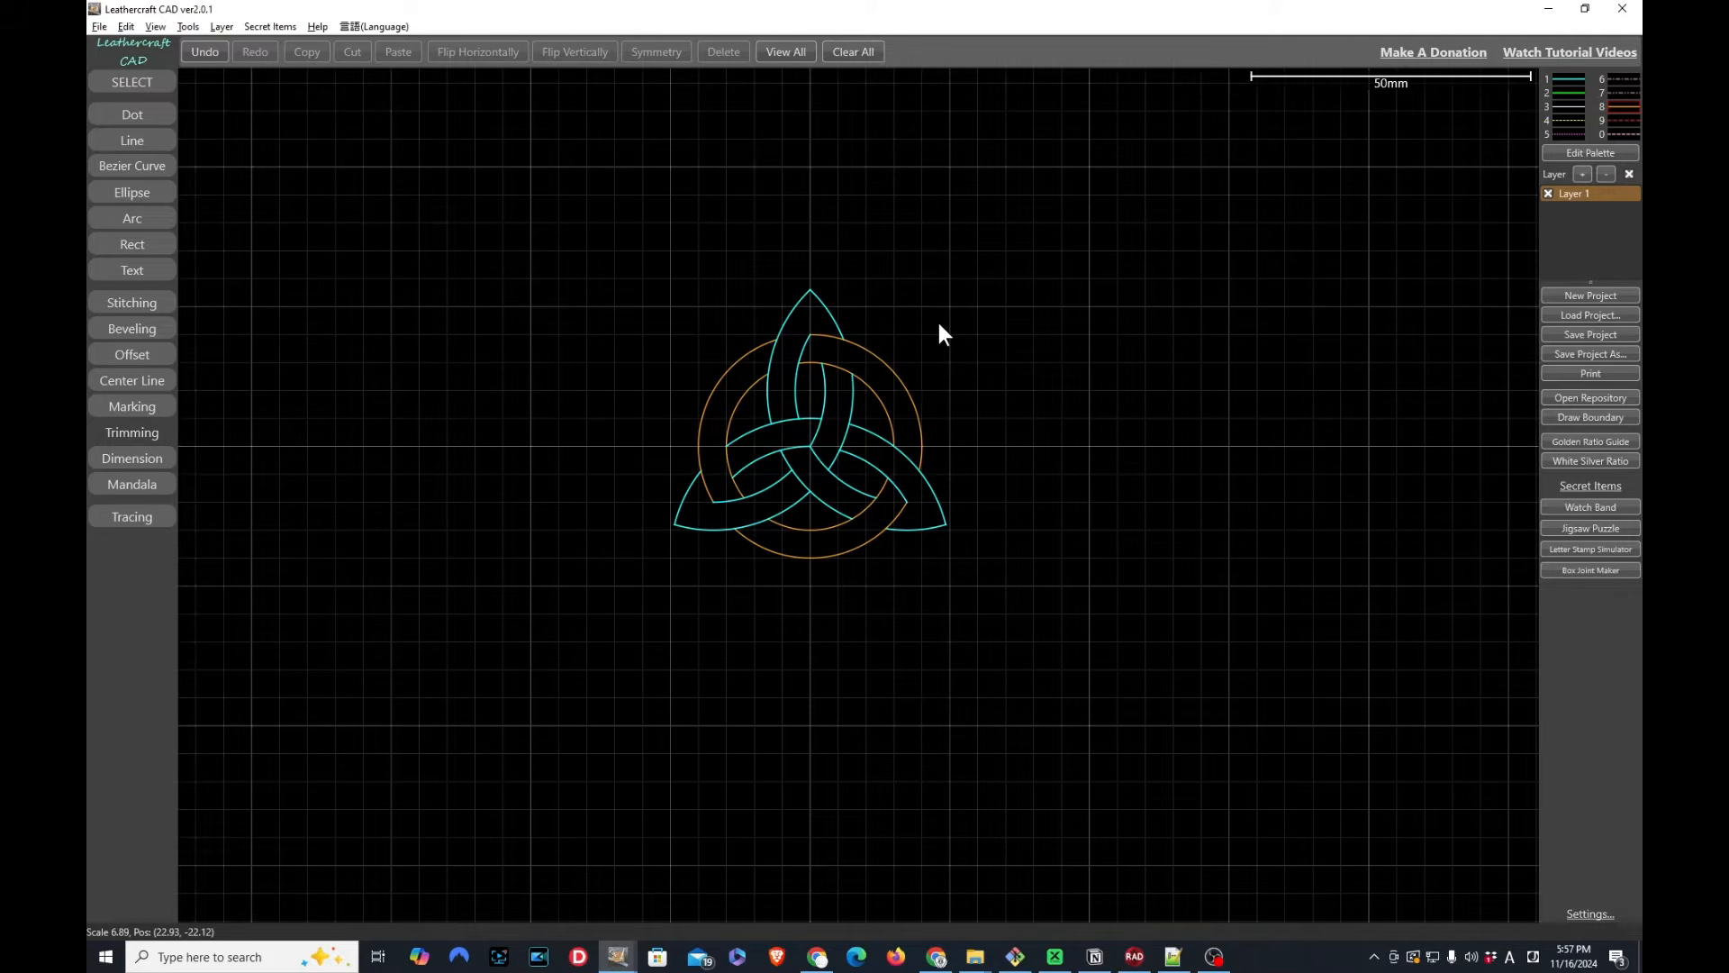
left_click(142, 483)
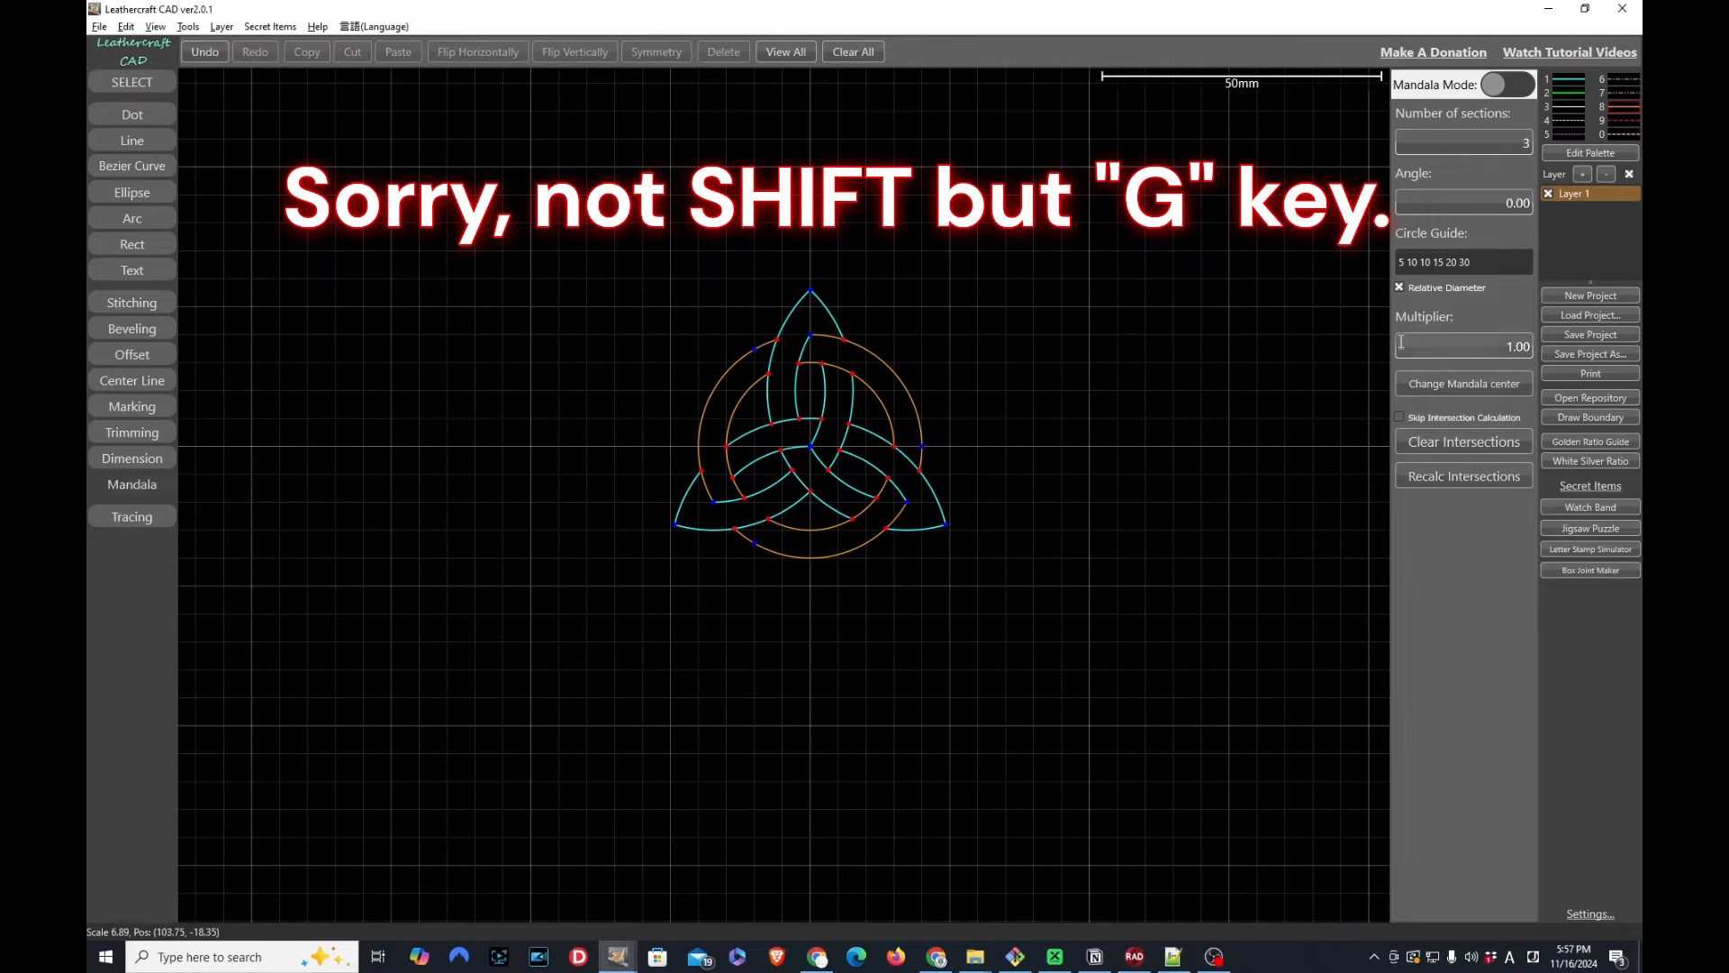
left_click(1492, 86)
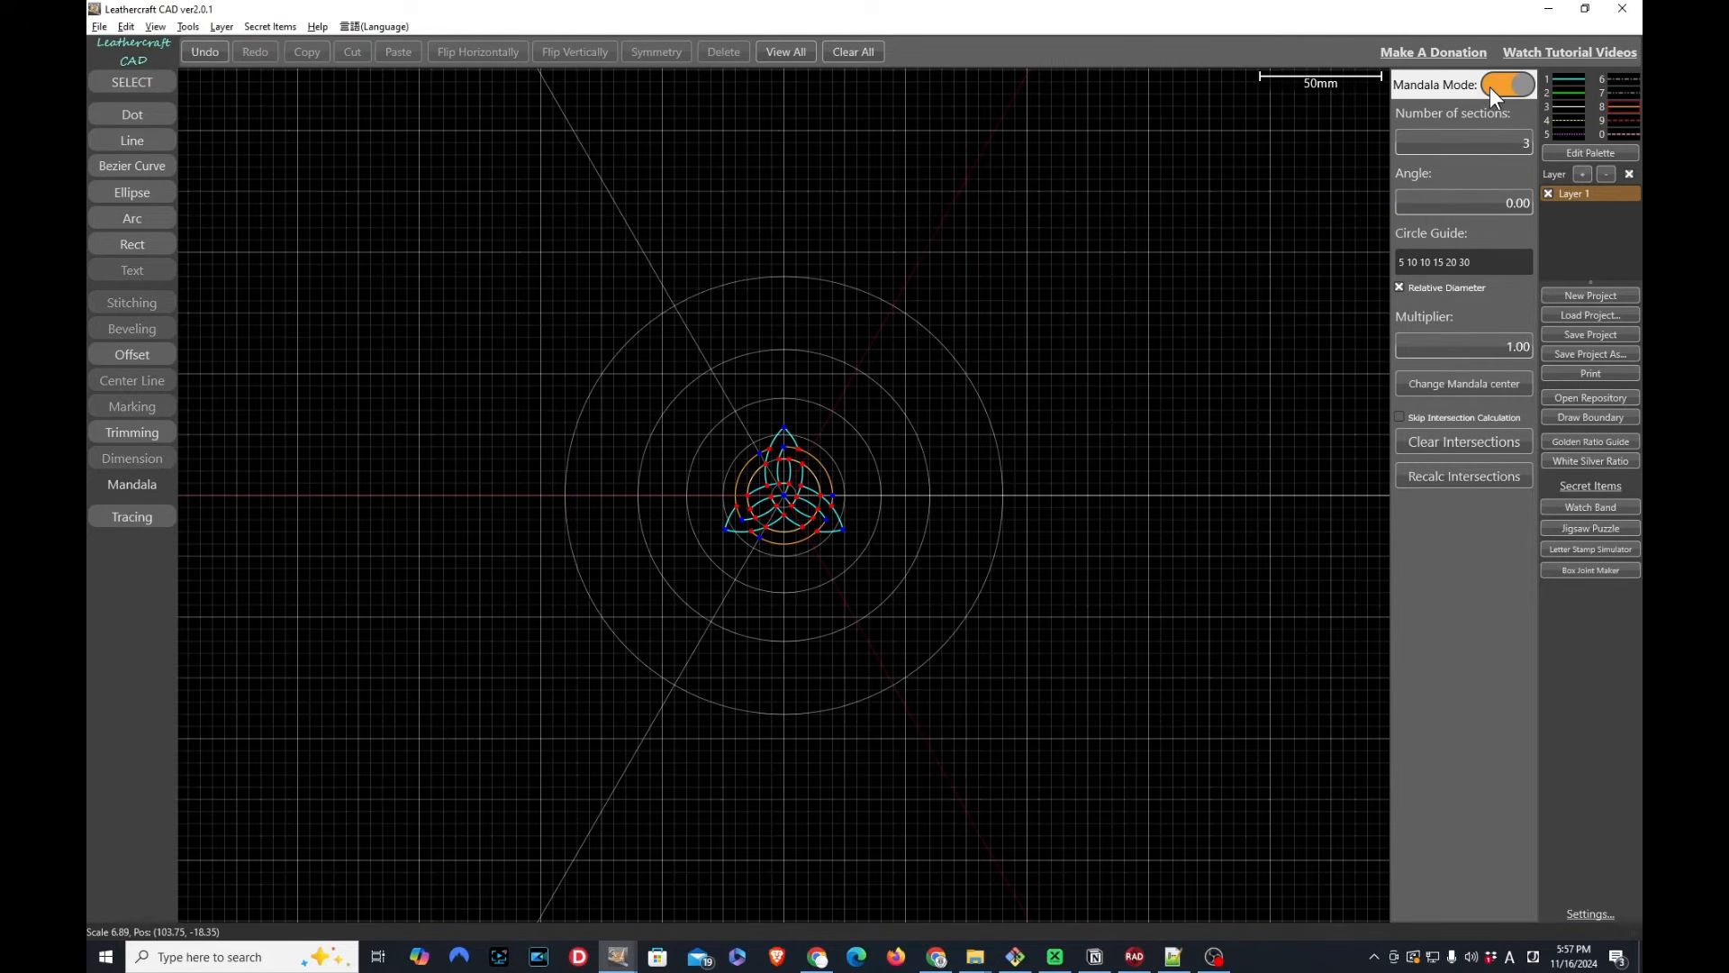
left_click(1460, 383)
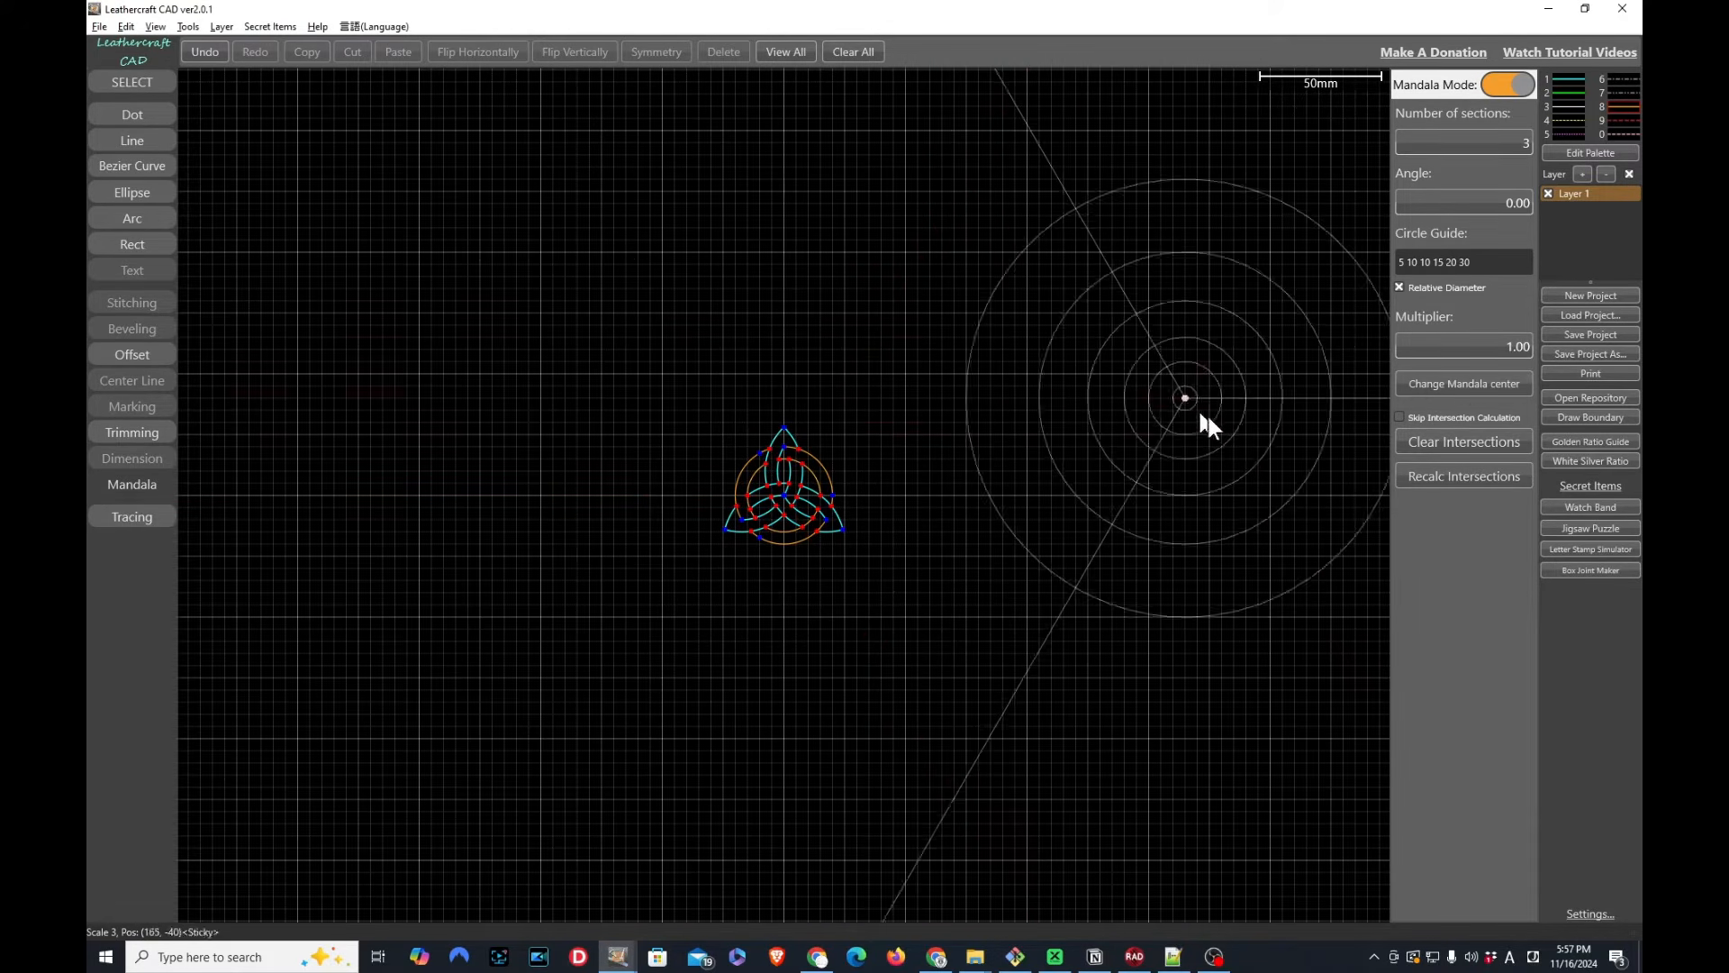
middle_click_drag(1208, 420, 897, 404)
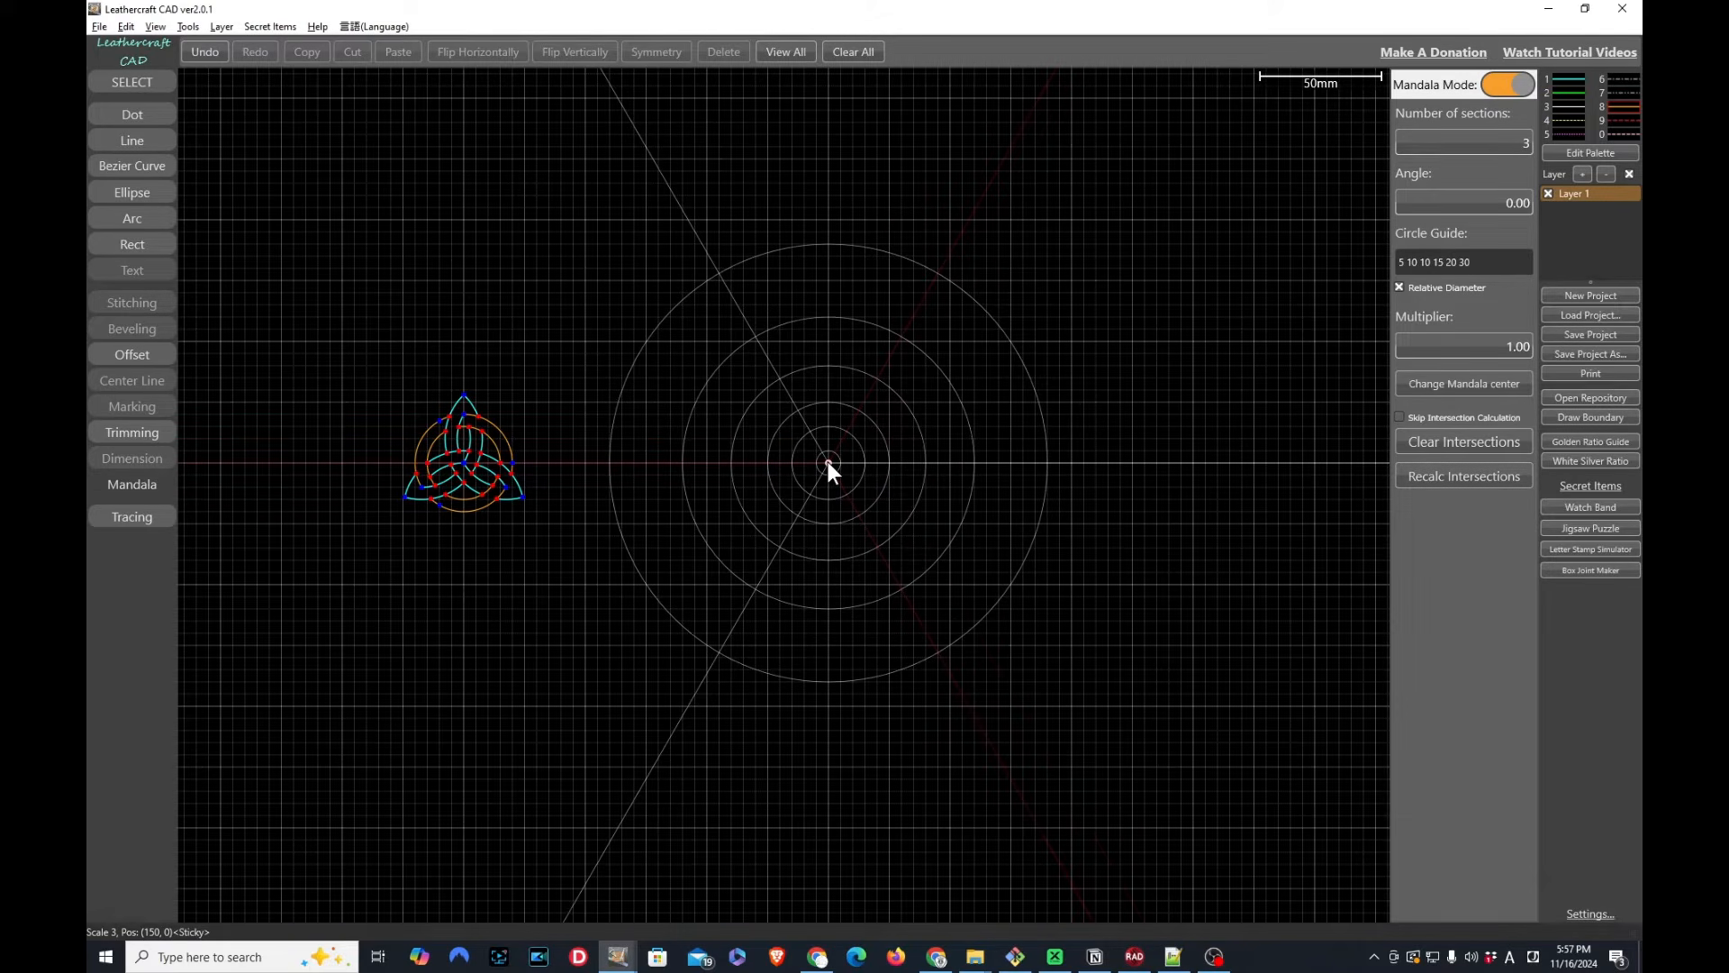
left_click(829, 464)
Draw a 100 mm diameter circle at the new mandala centre, with the number of mandala sections set to 6
left_click(137, 192)
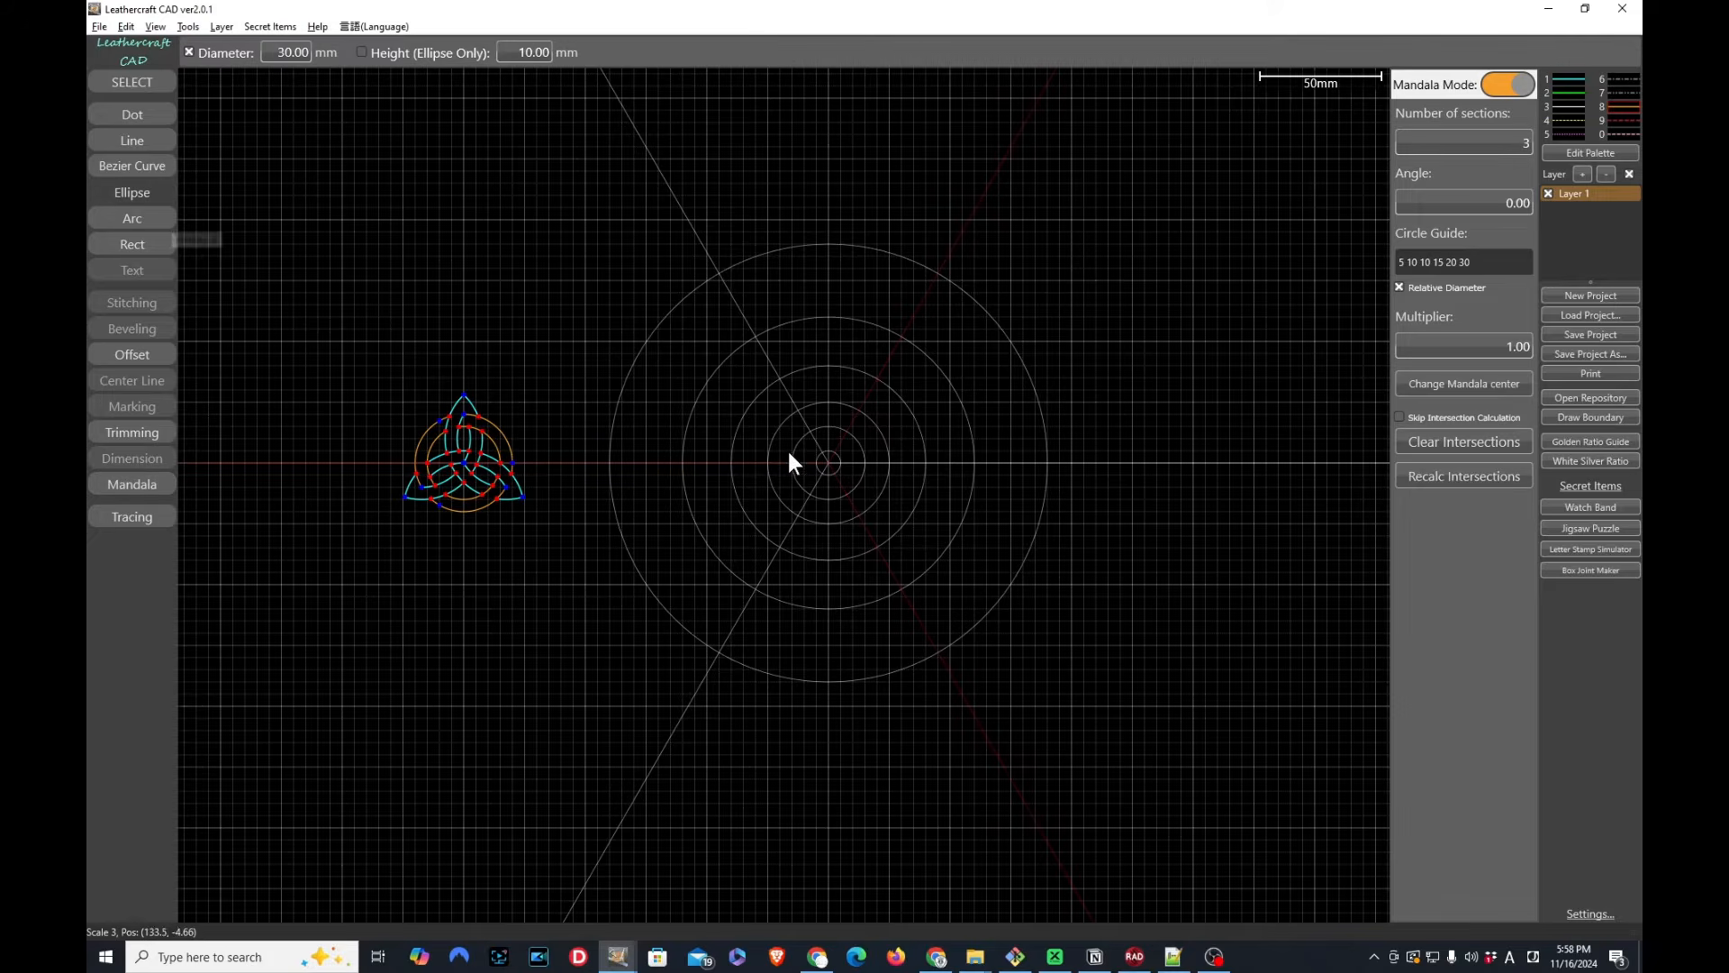
left_click(829, 463)
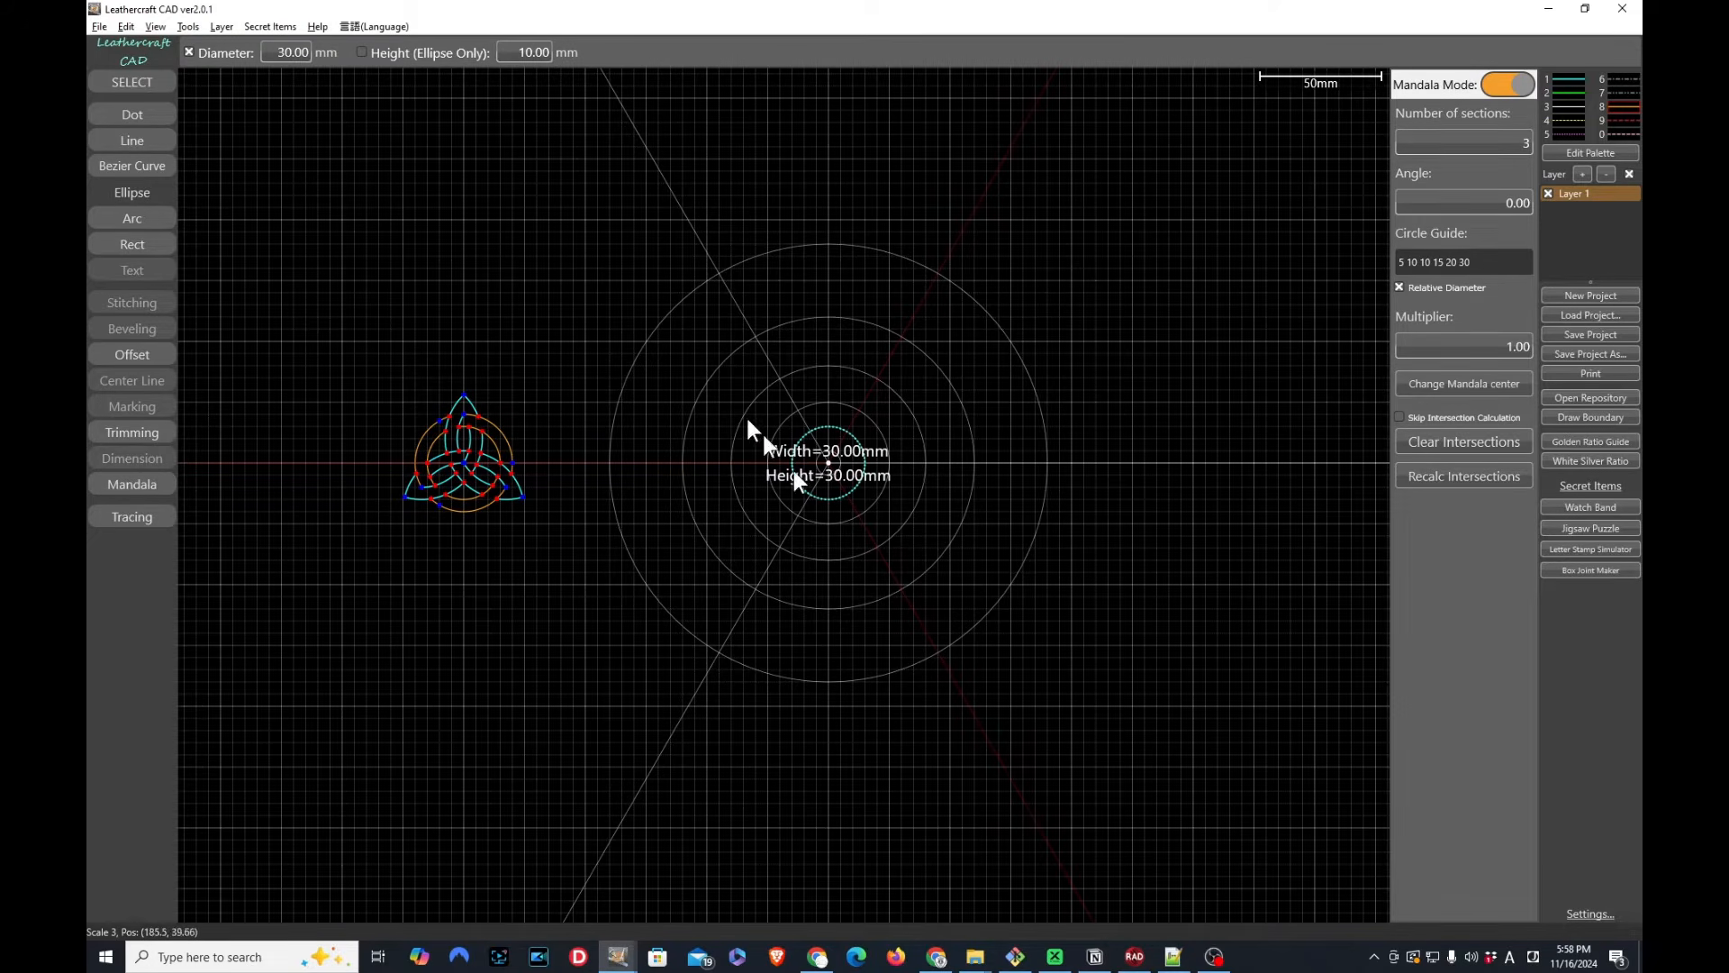
double_click(280, 52)
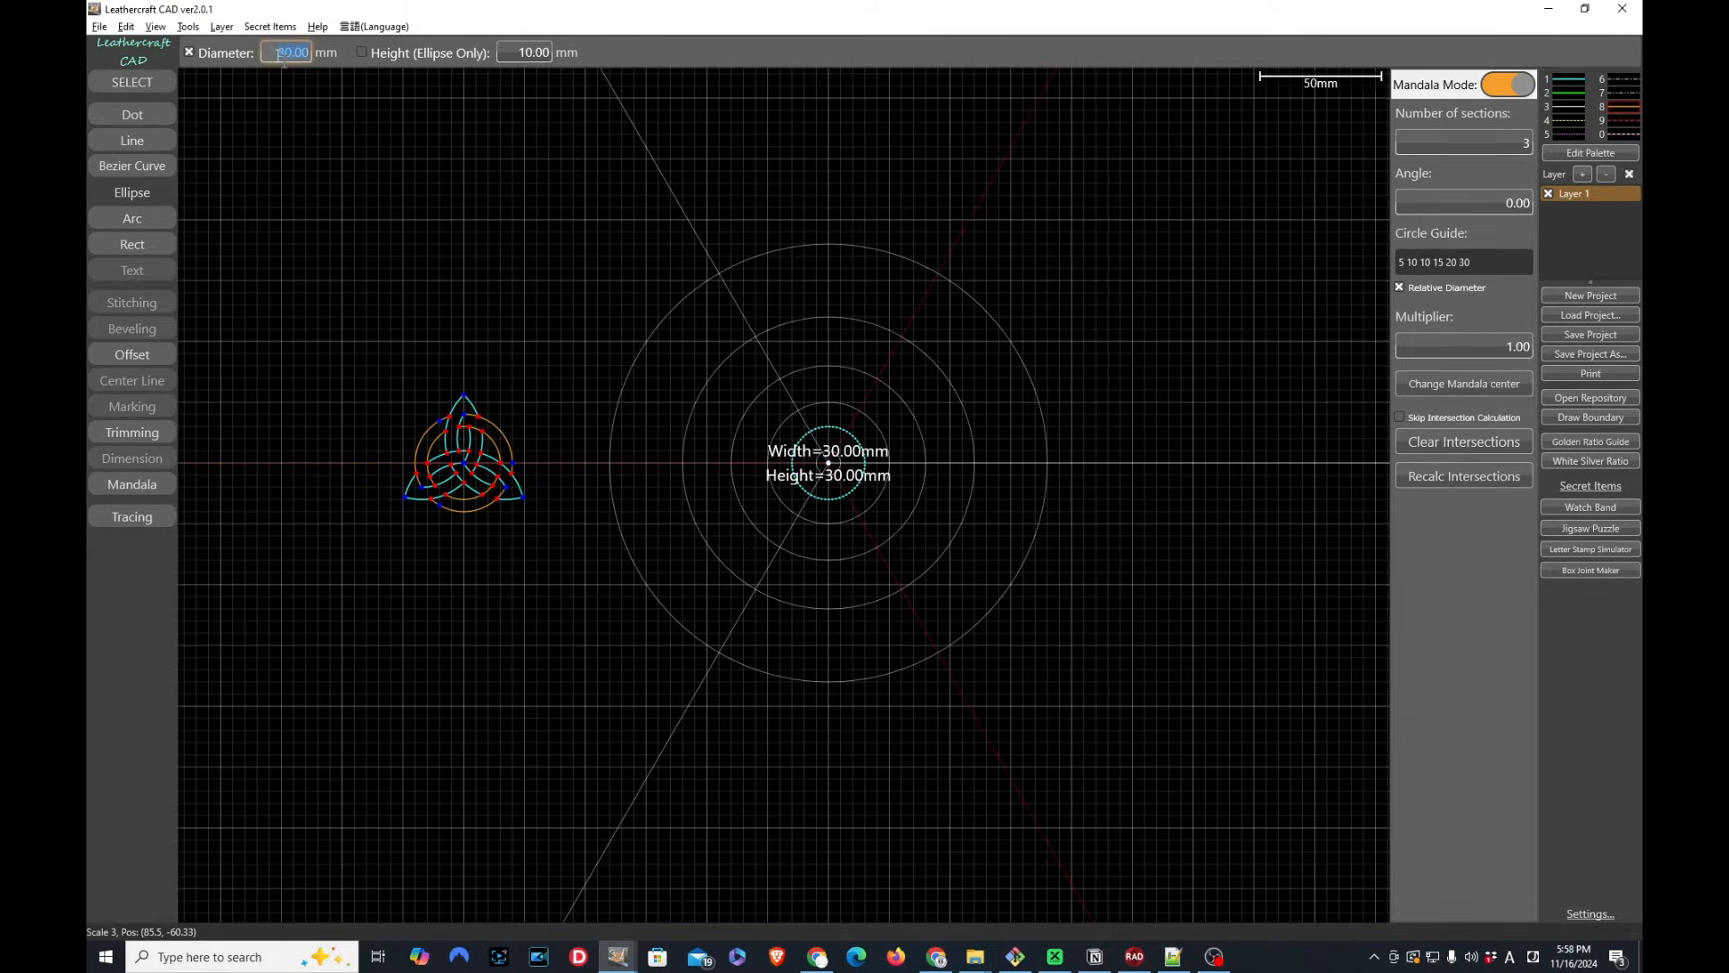
type("100")
key("Return")
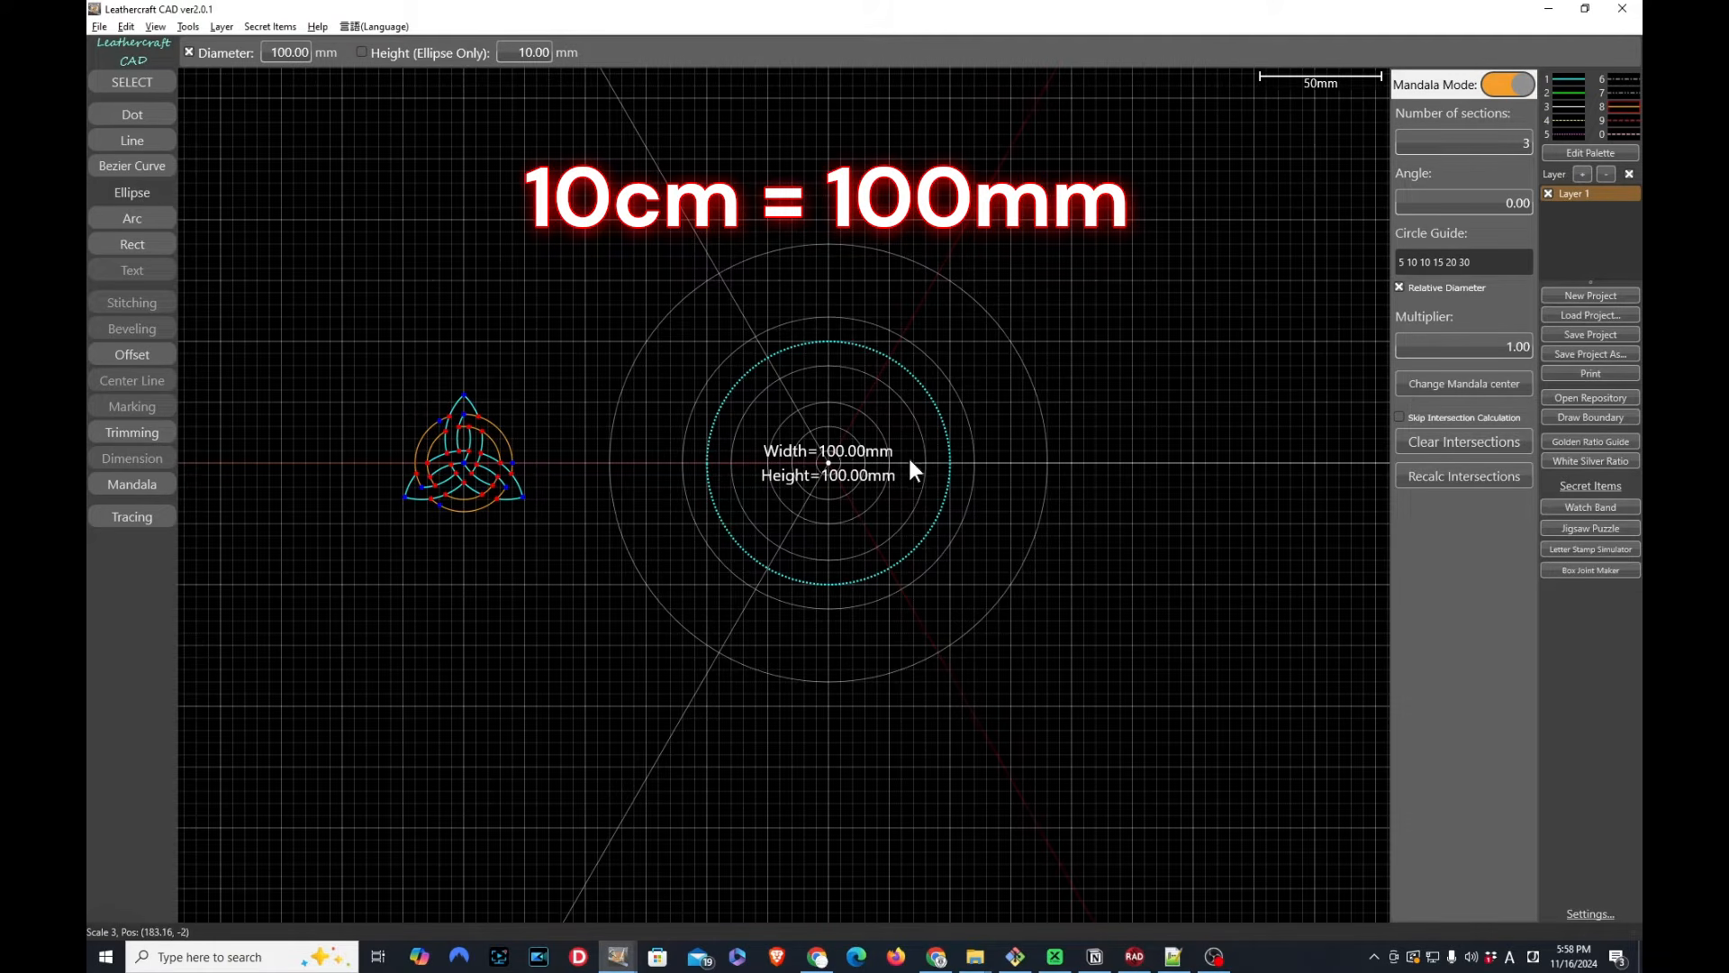
scroll(846, 396, "up", 3)
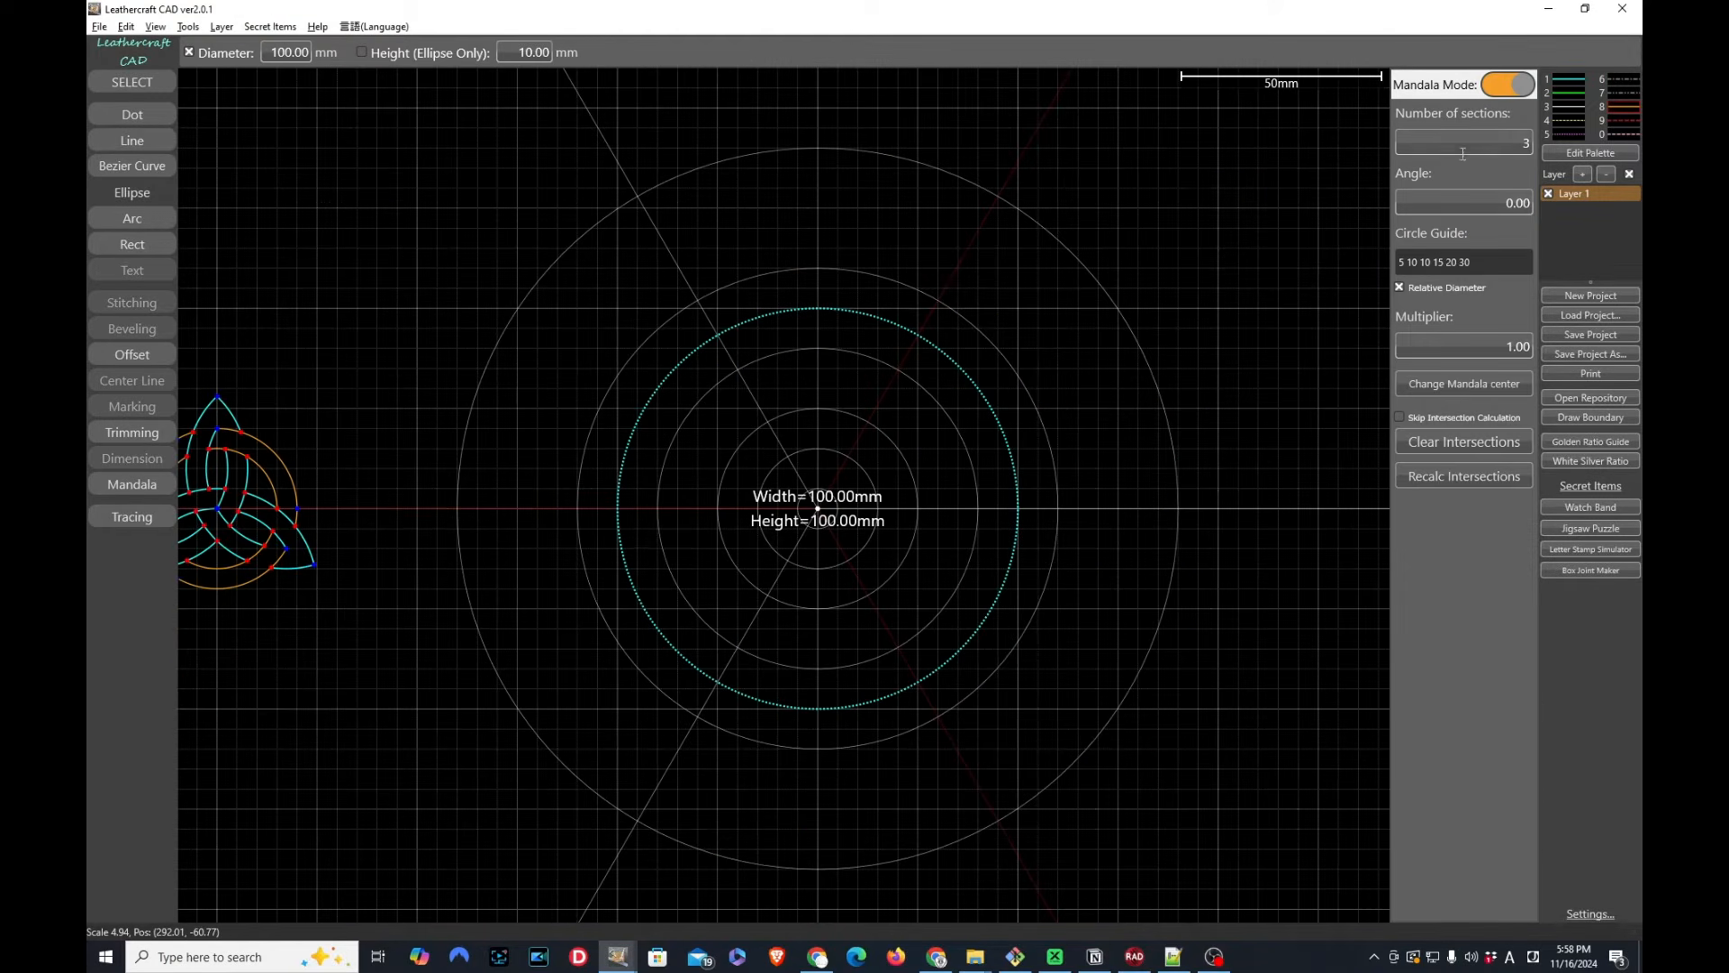
scroll(1474, 140, "up", 3)
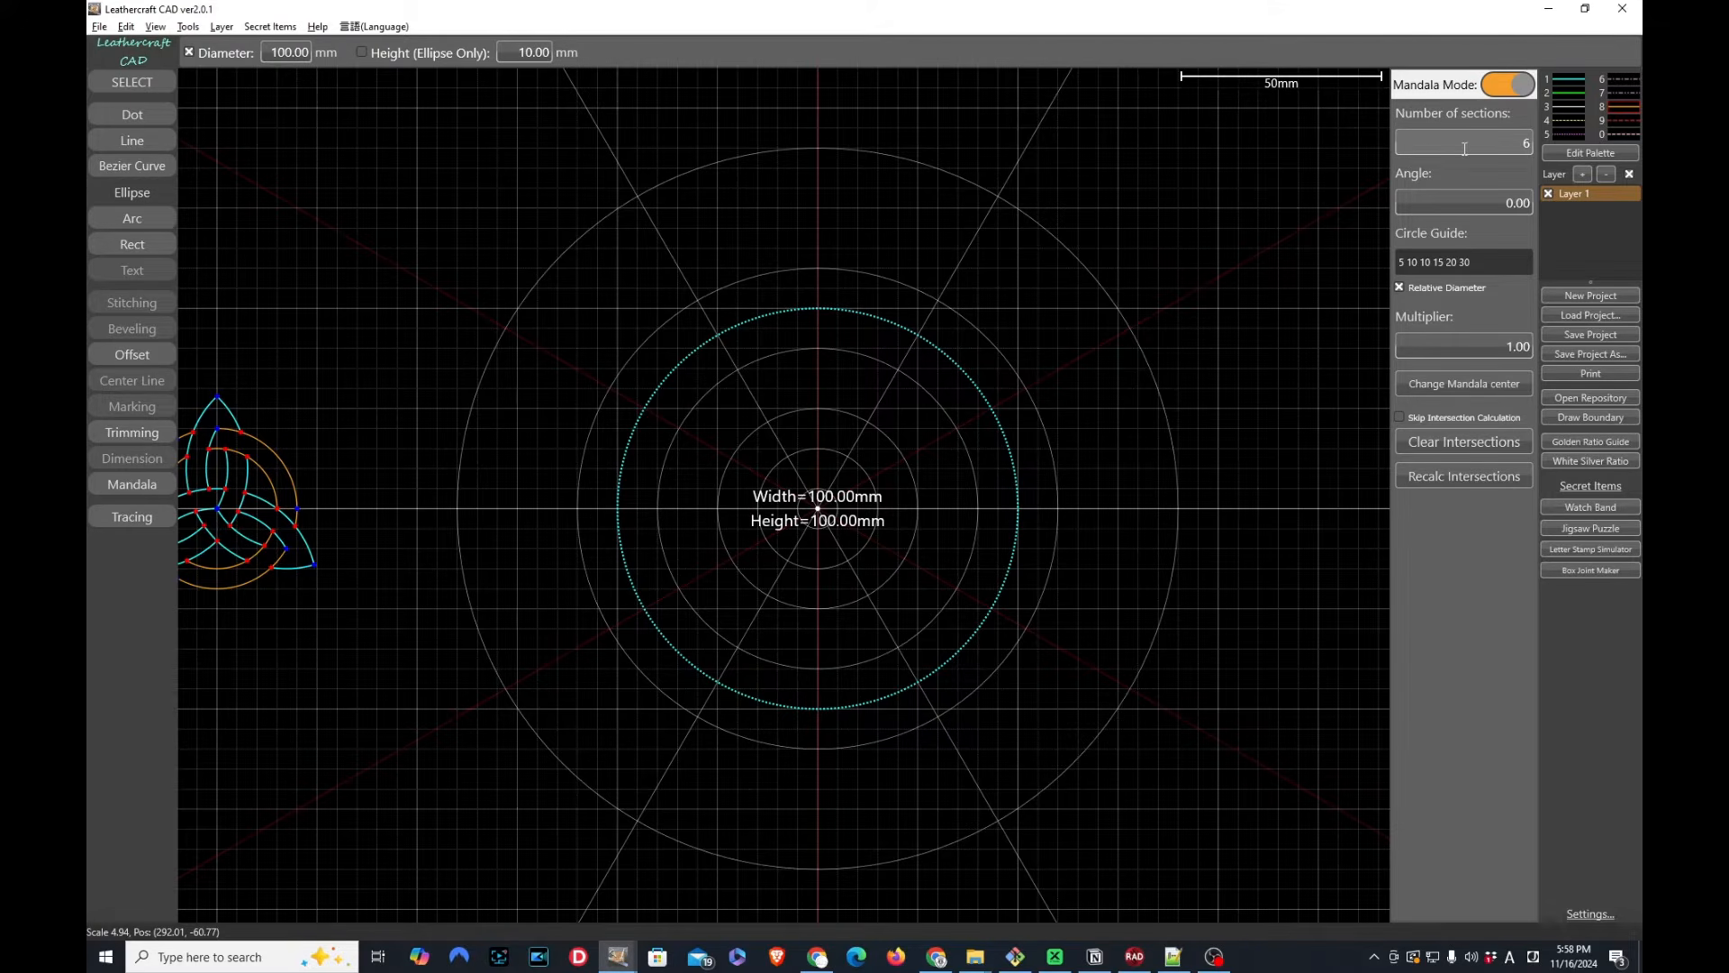
left_click(1035, 610)
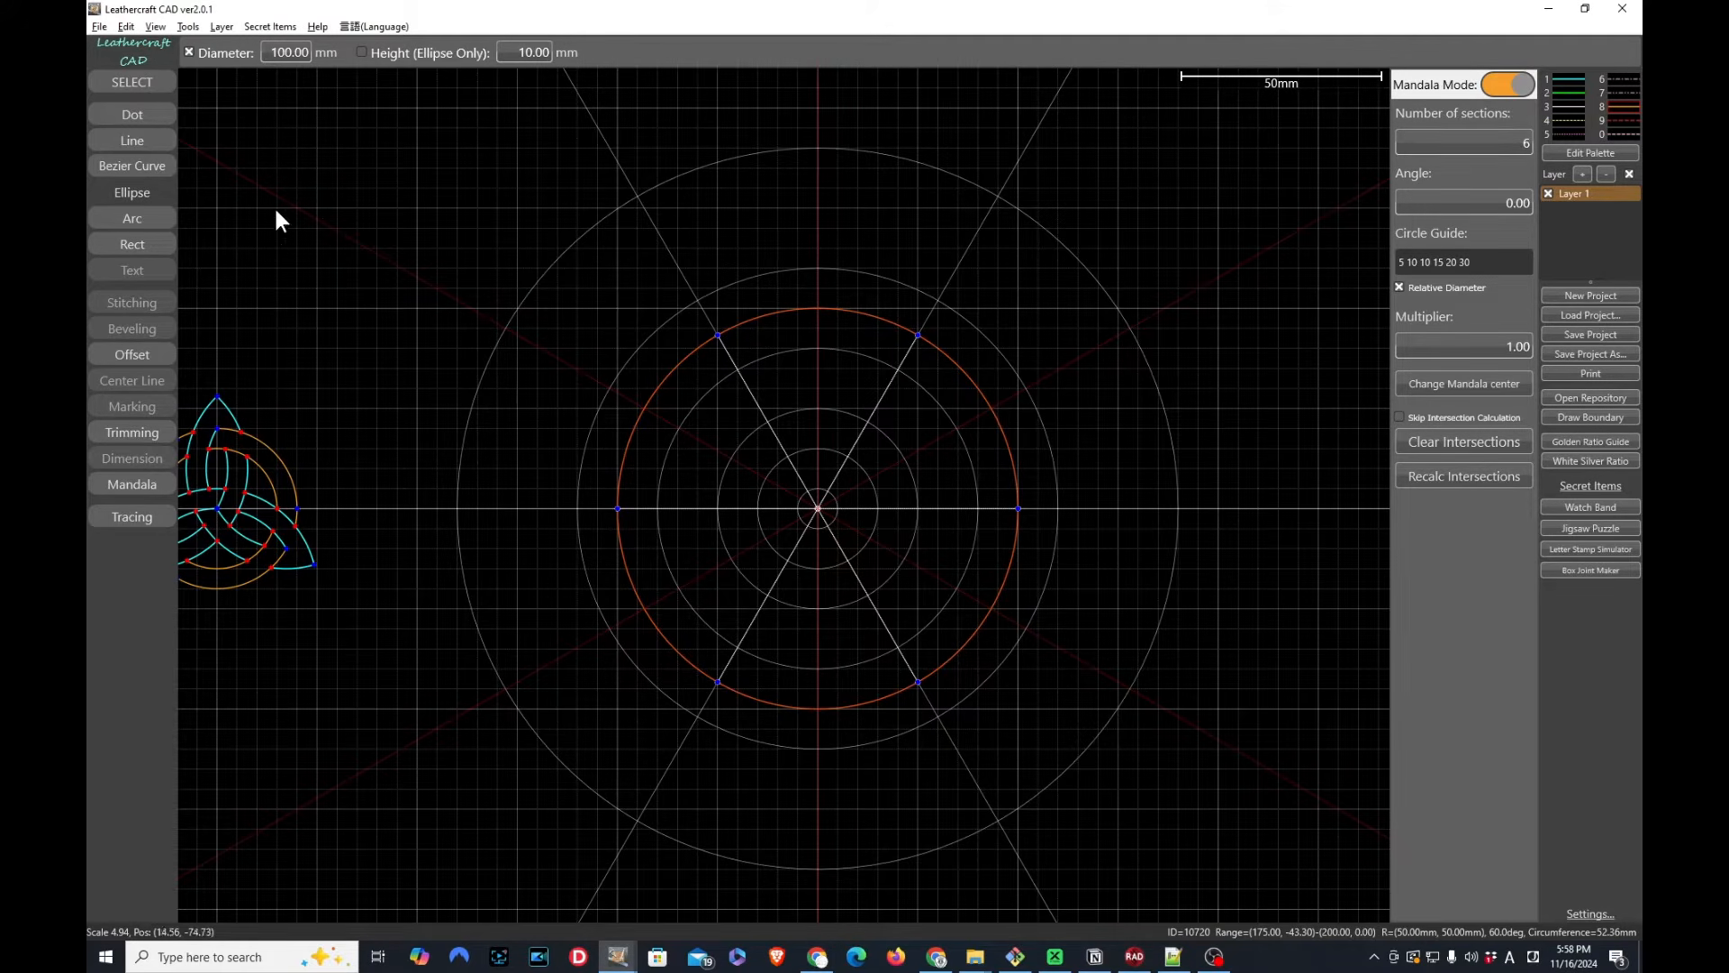
Draw a horizontal line between the two upper points where the red dashed guides cross the circle, forming a six-pointed star
left_click(136, 140)
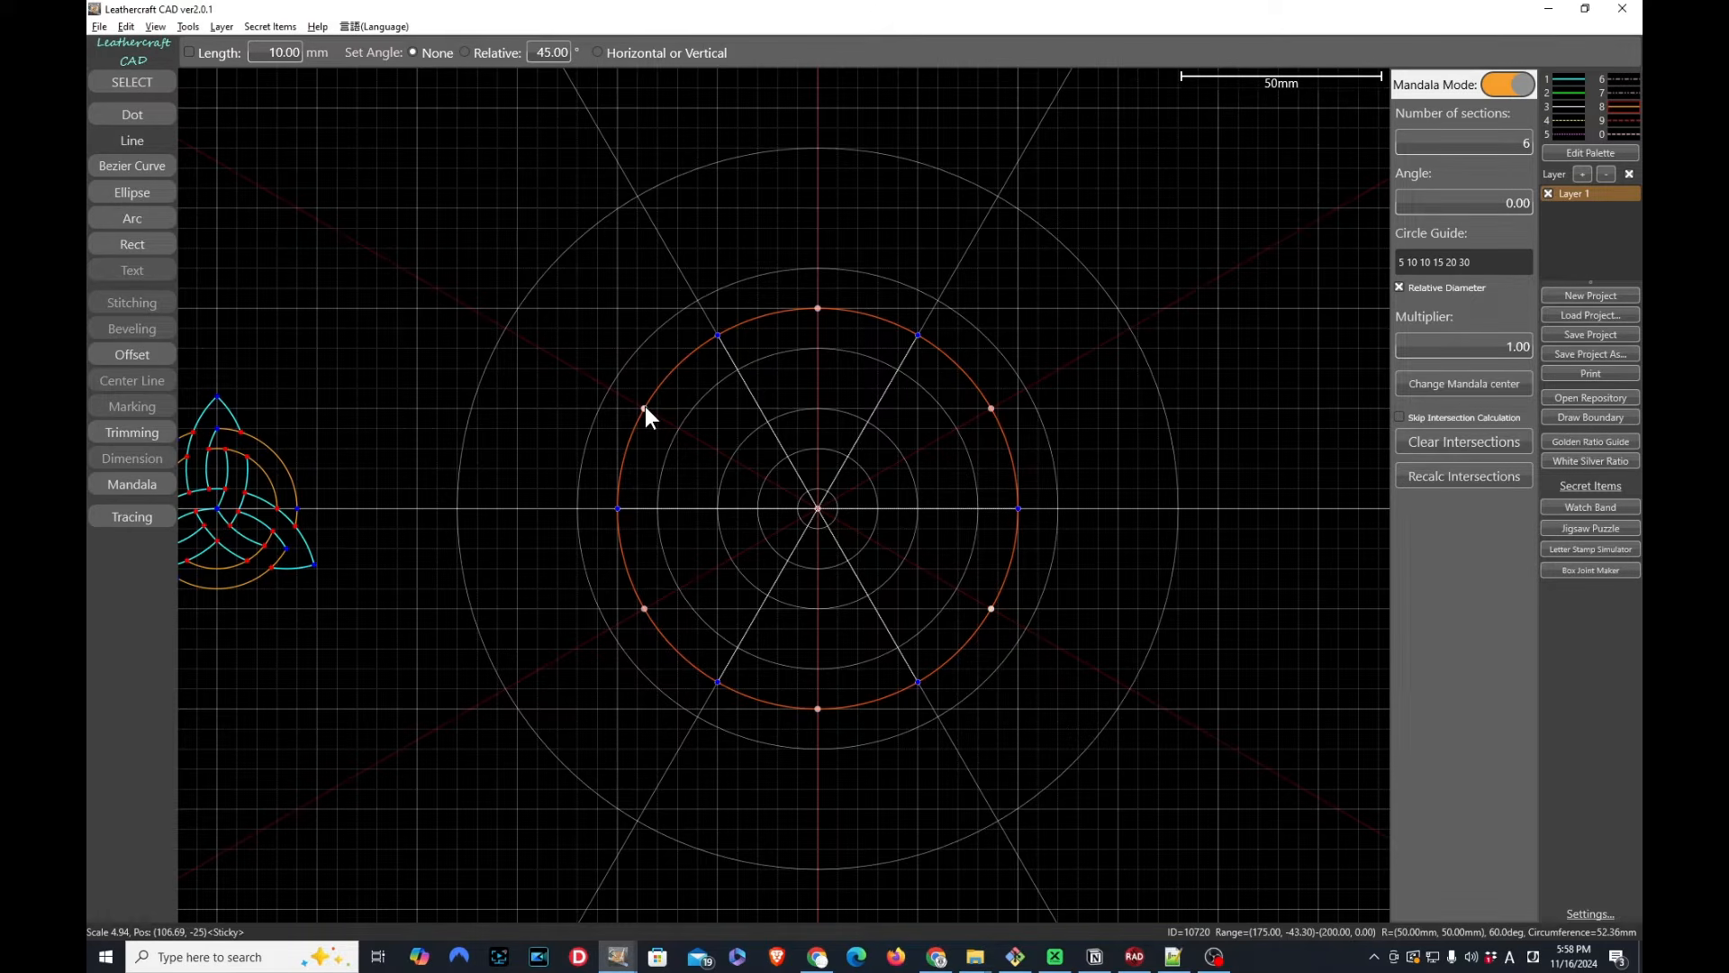
left_click(645, 407)
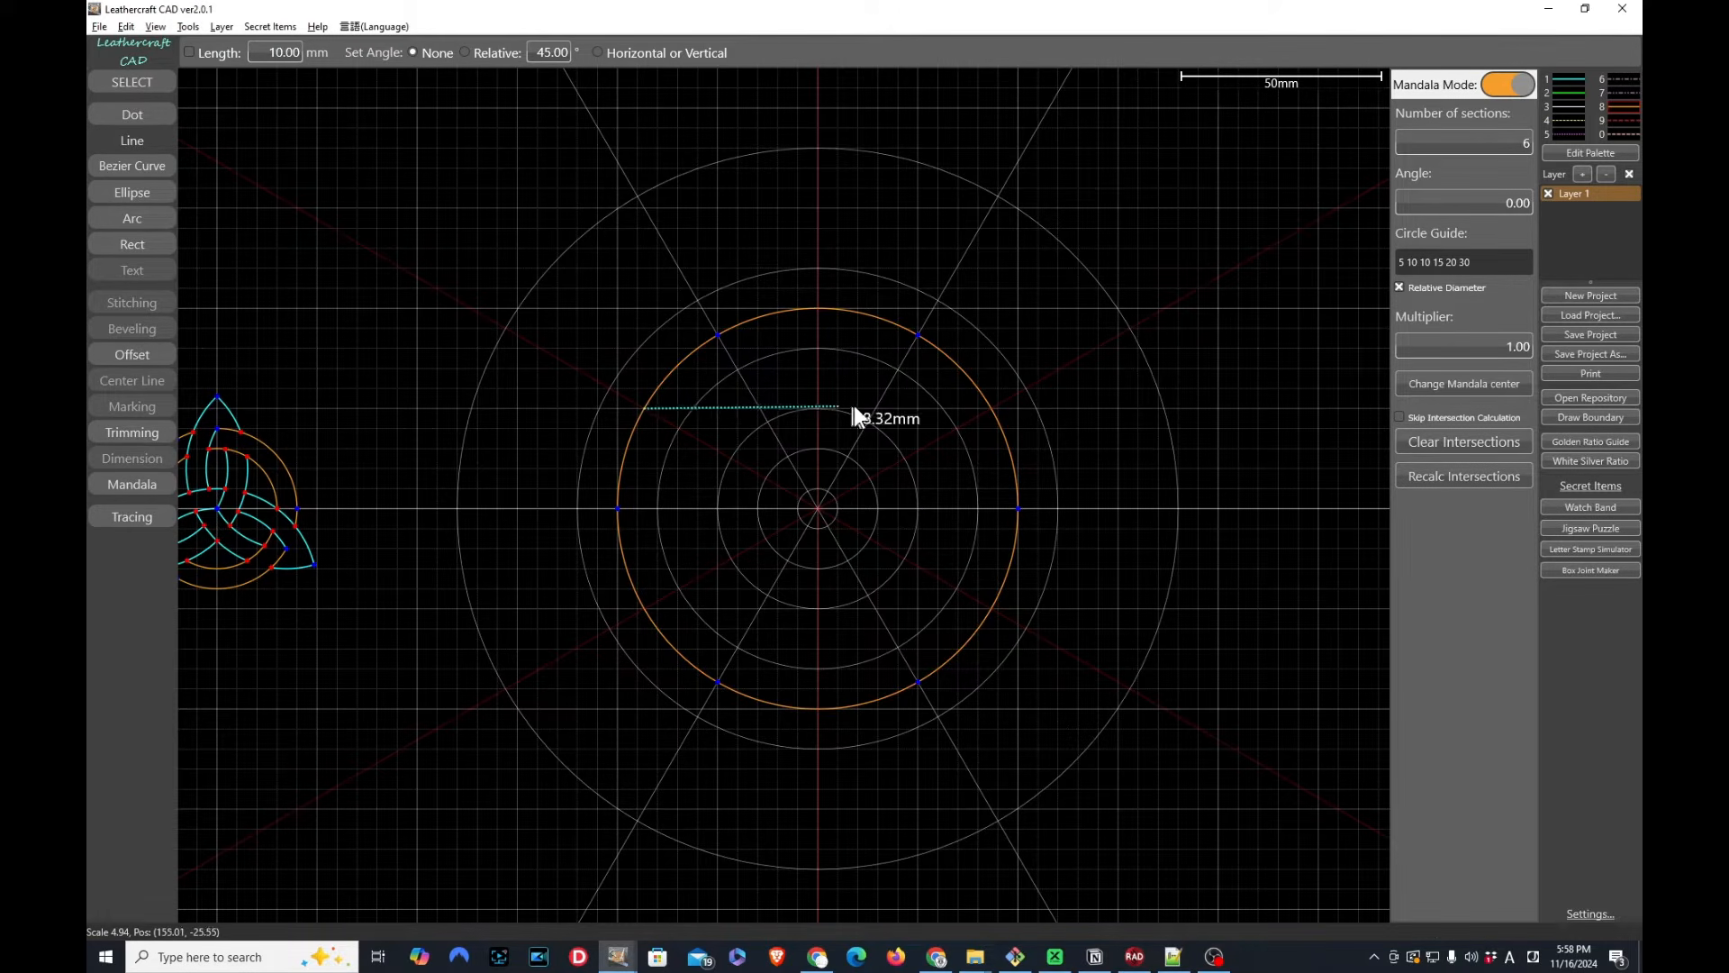
left_click(991, 407)
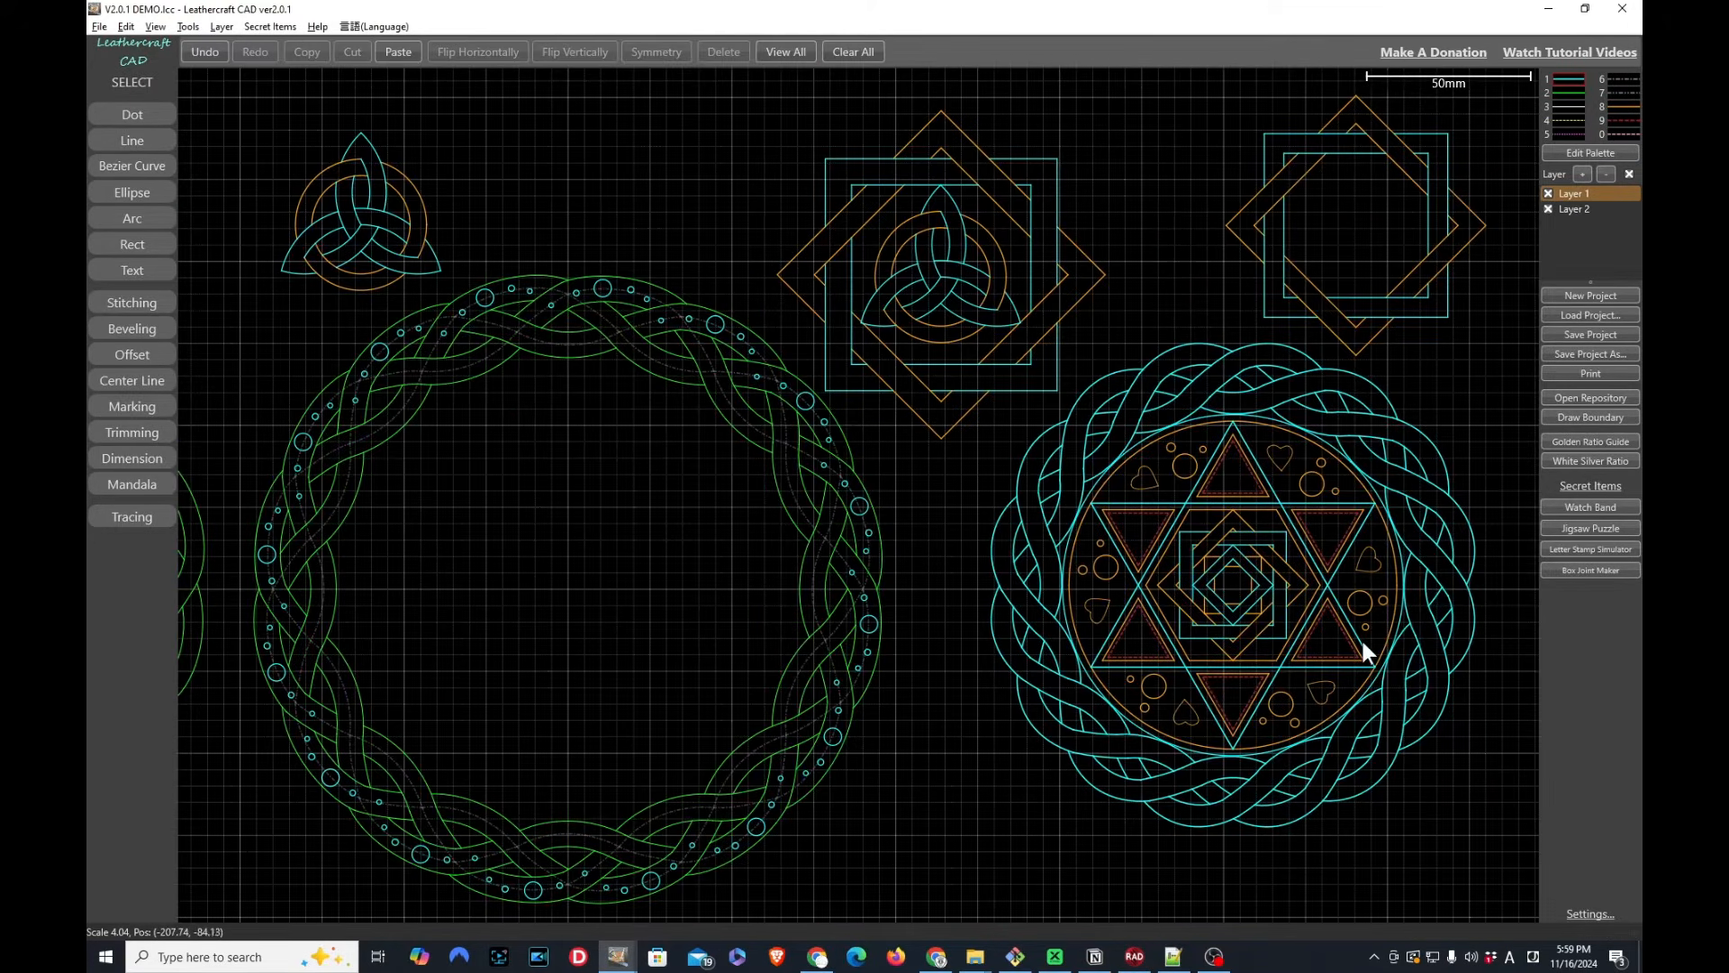
key("alt+Tab")
key("alt+Tab")
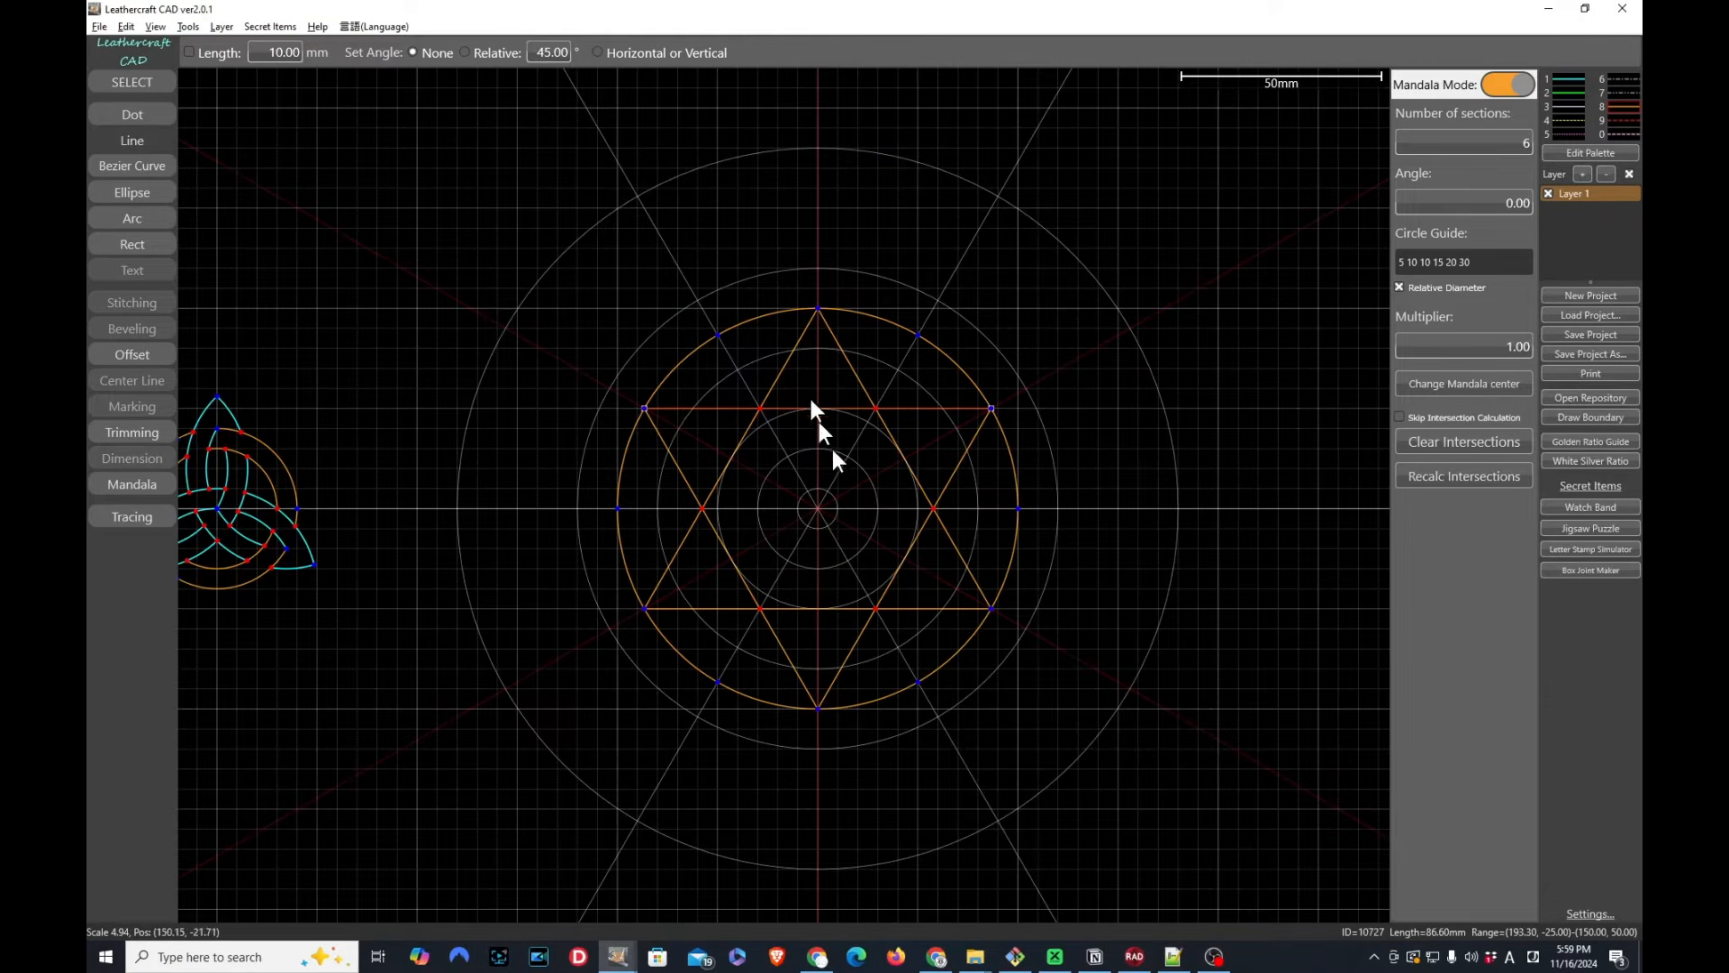
Select one arc of the circle and one star line, and change them to the cyan line colour
key("Escape")
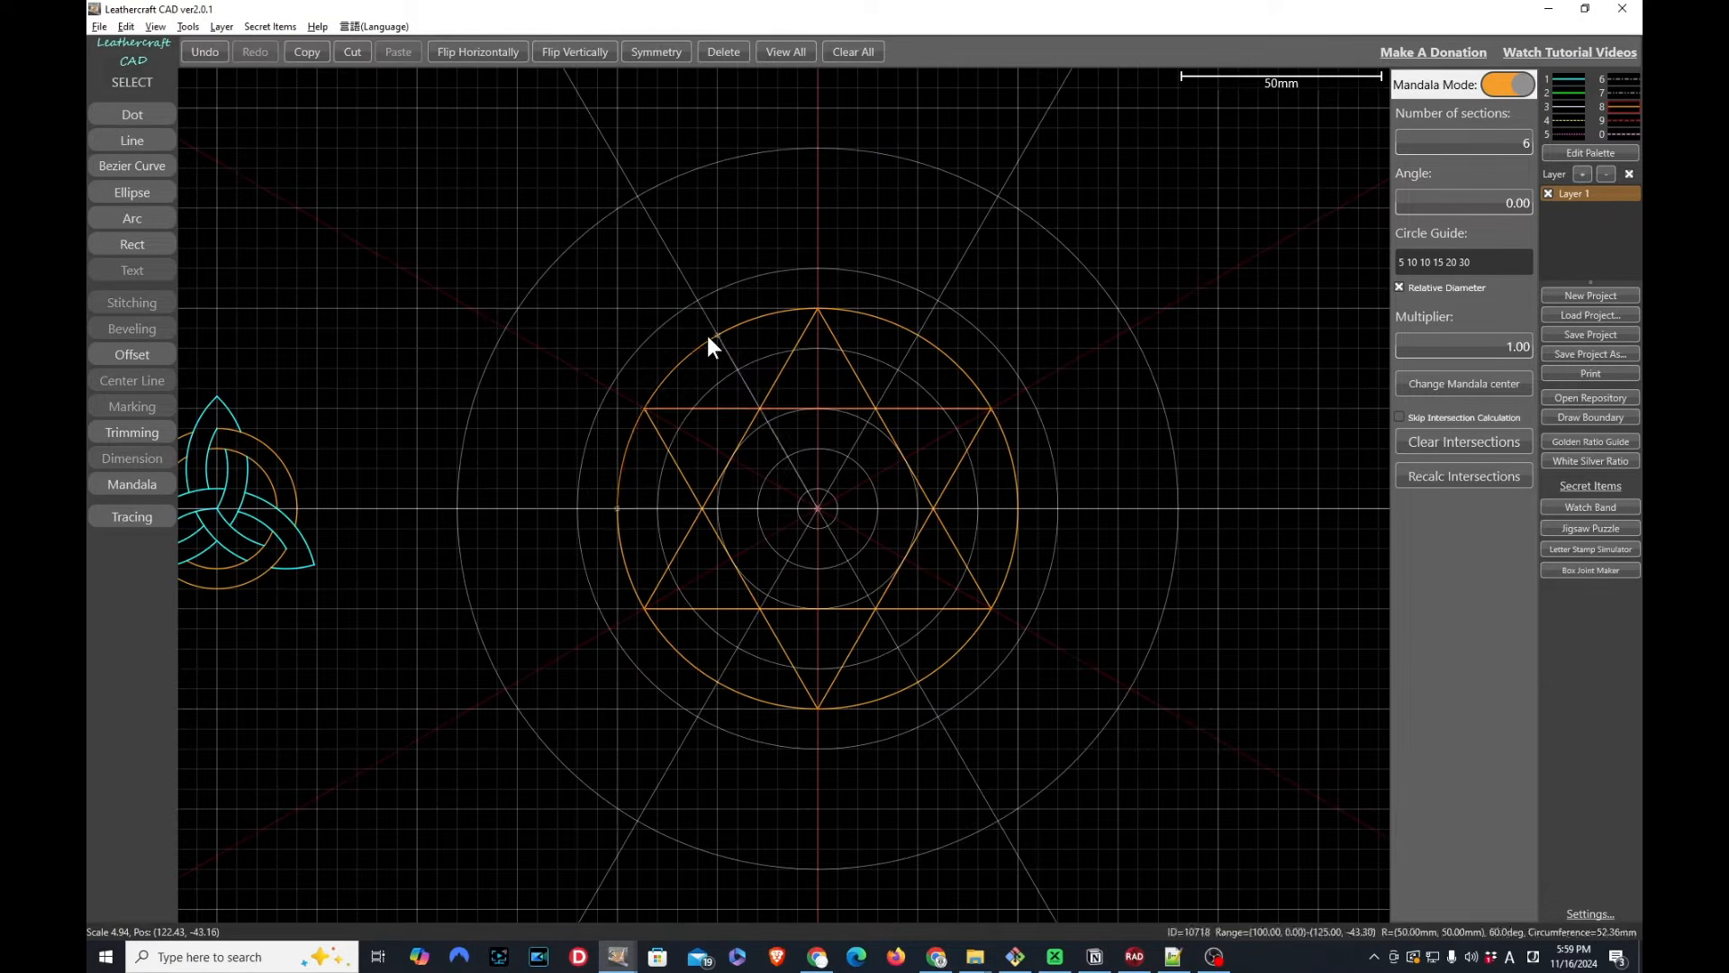
left_click(742, 405)
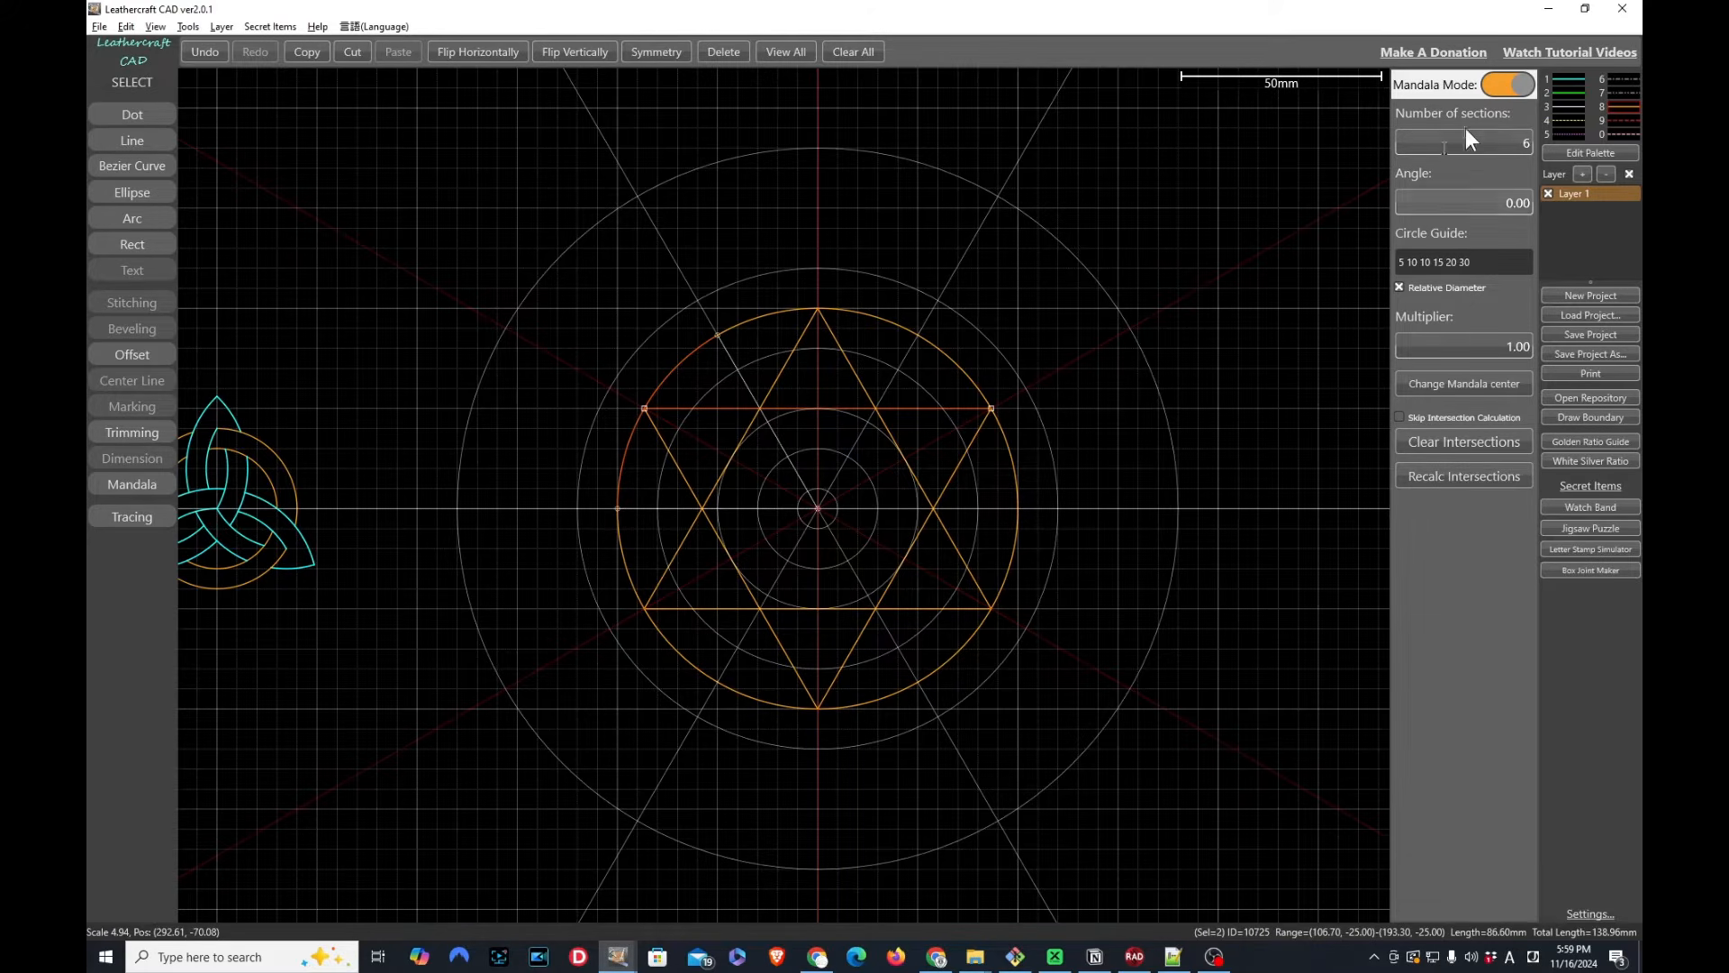
left_click(1561, 81)
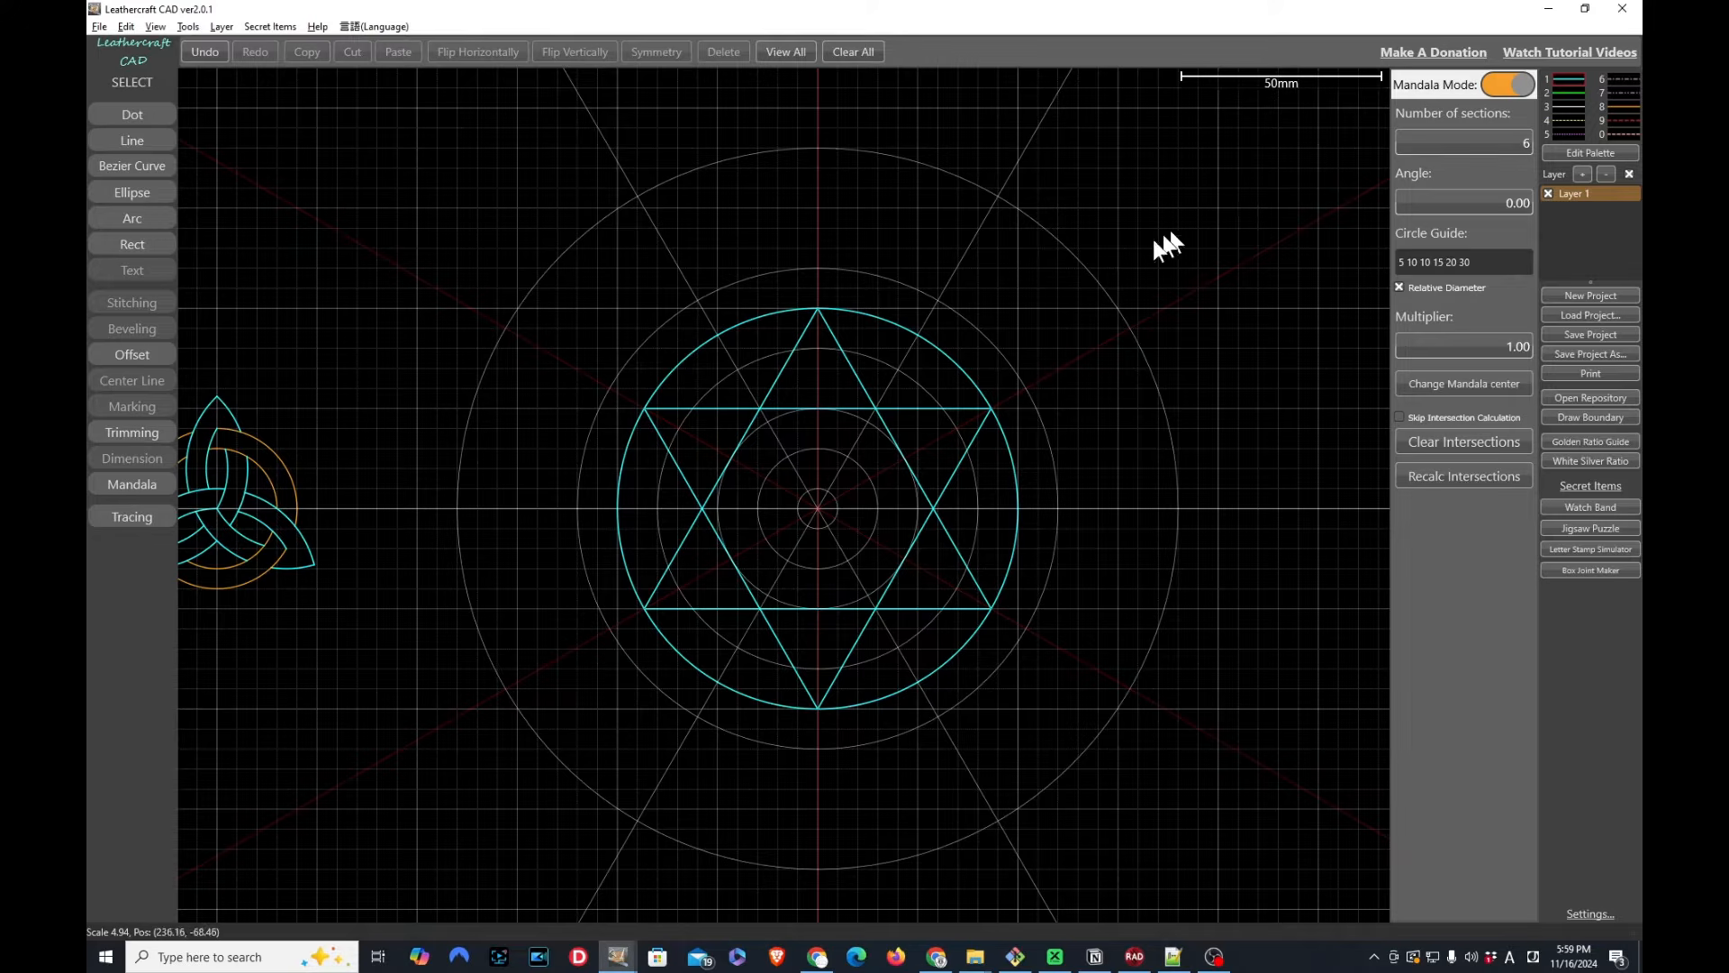
Try trimming one outer edge of the star's top point, and undo the trim
left_click(140, 424)
left_click(784, 360)
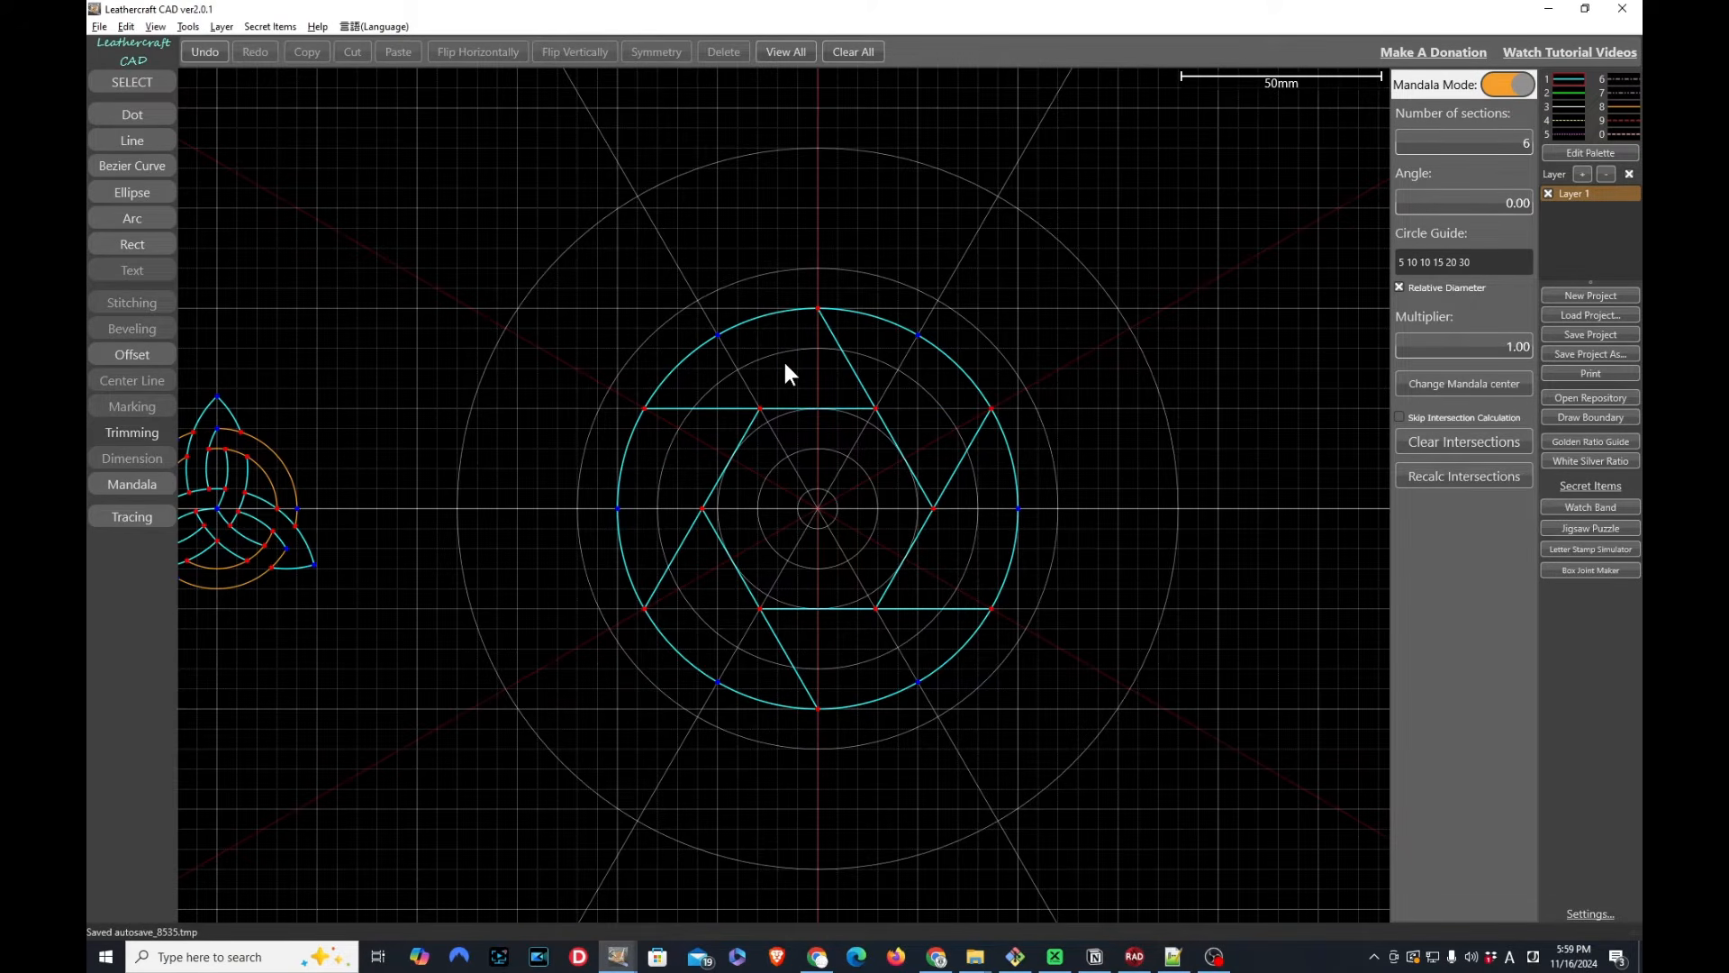
key("ctrl+z")
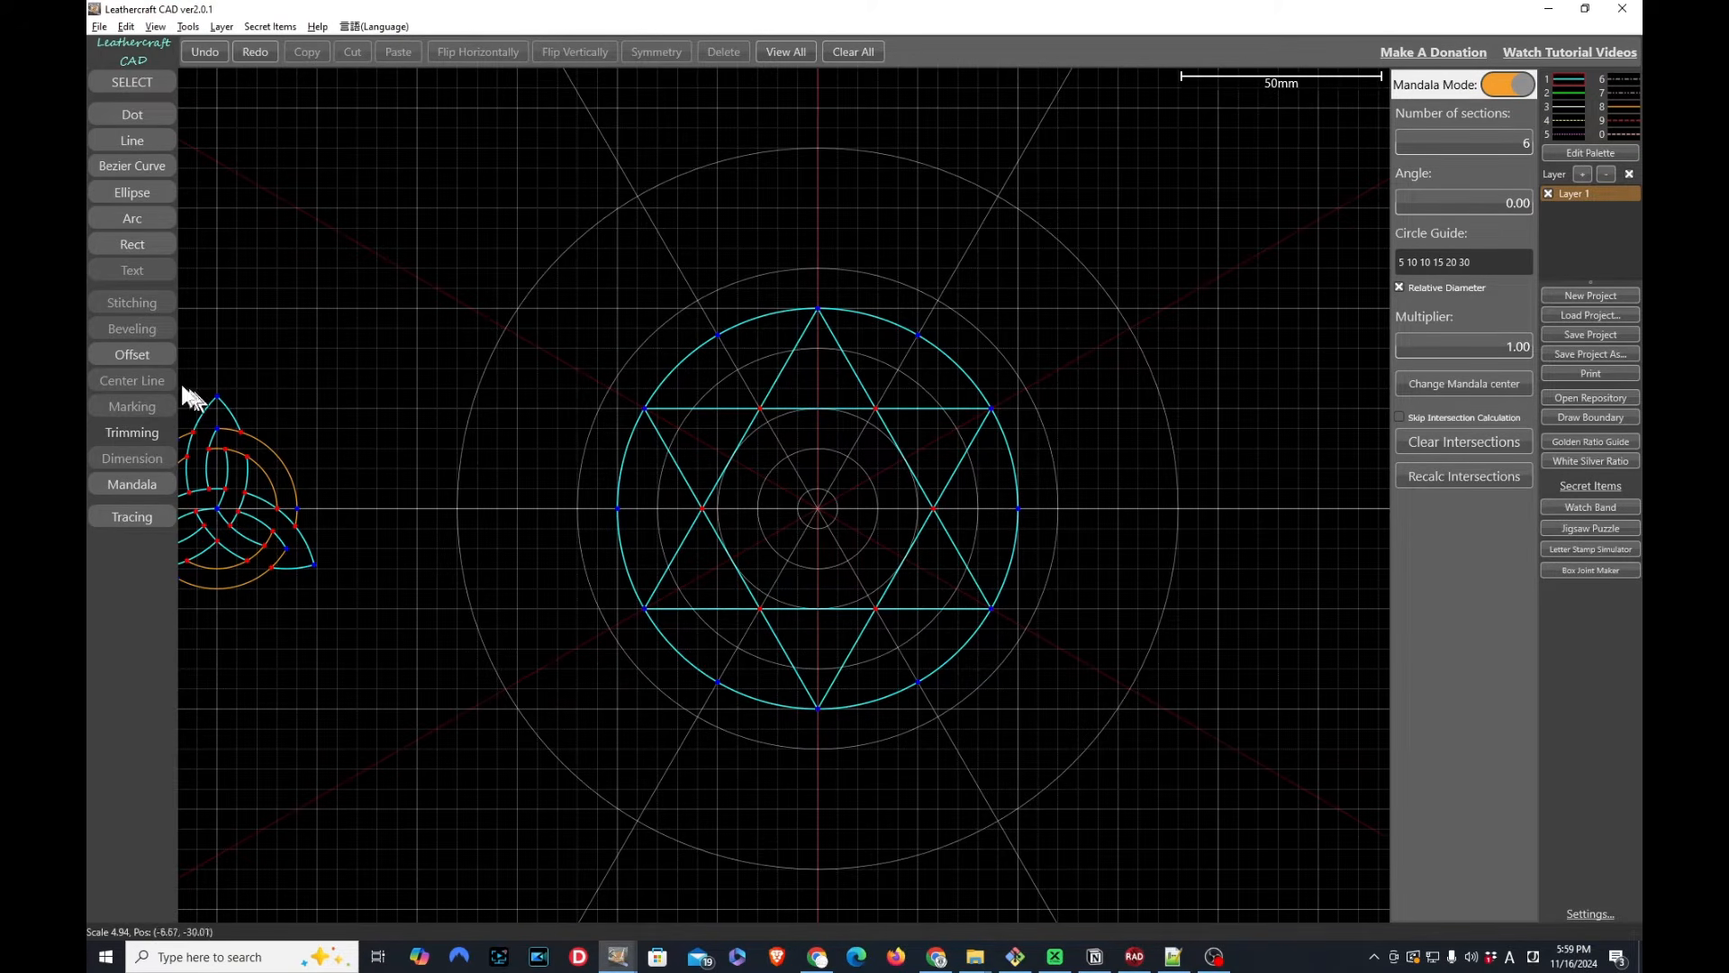
Set the offset width to 2 mm, try offsetting the star lines inward, and undo that offset
left_click(132, 351)
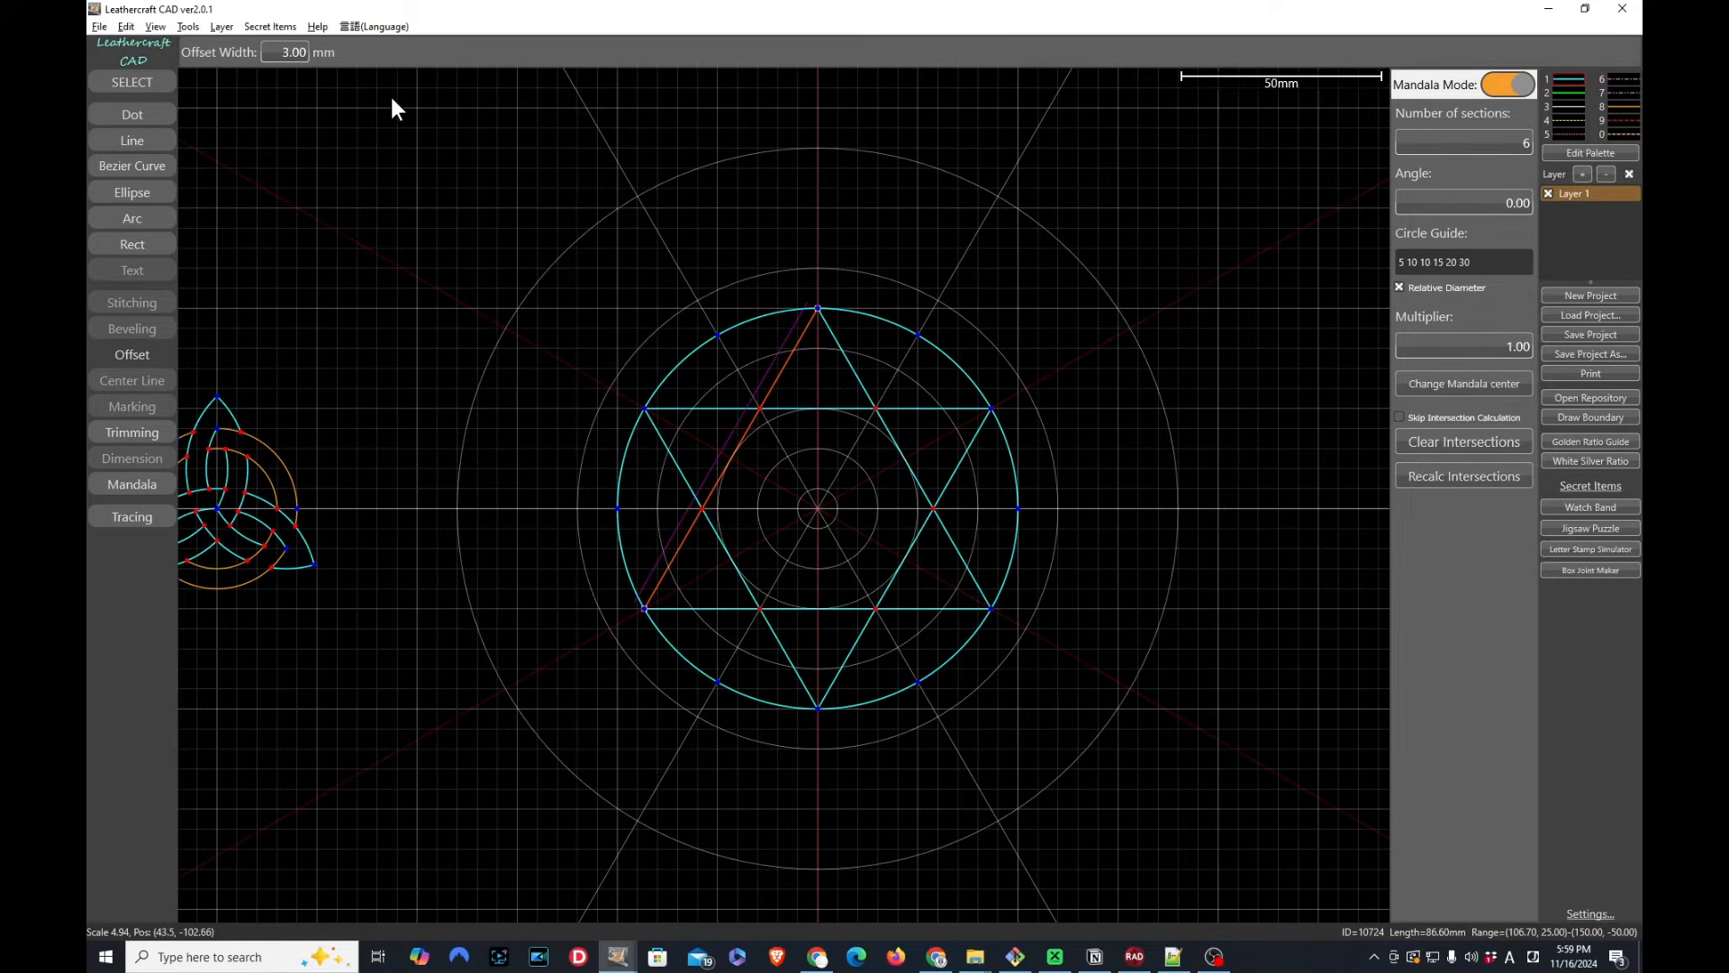
scroll(286, 54, "down", 1)
scroll(266, 57, "down", 1)
left_click(809, 384)
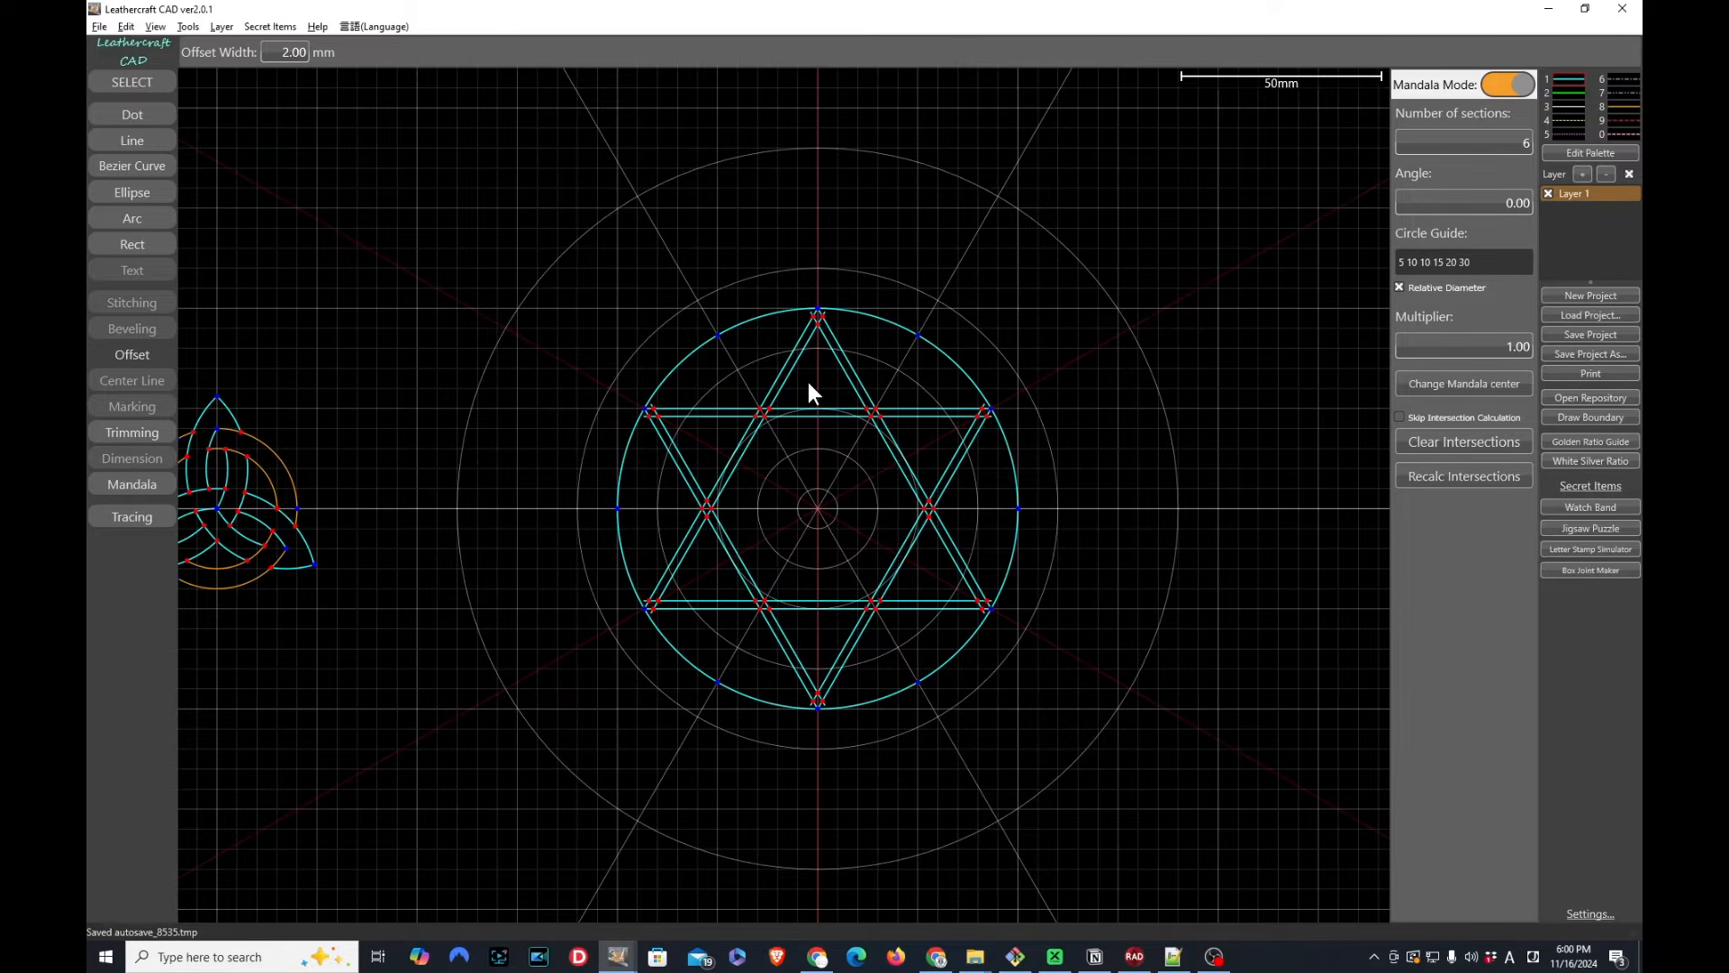
key("ctrl+z")
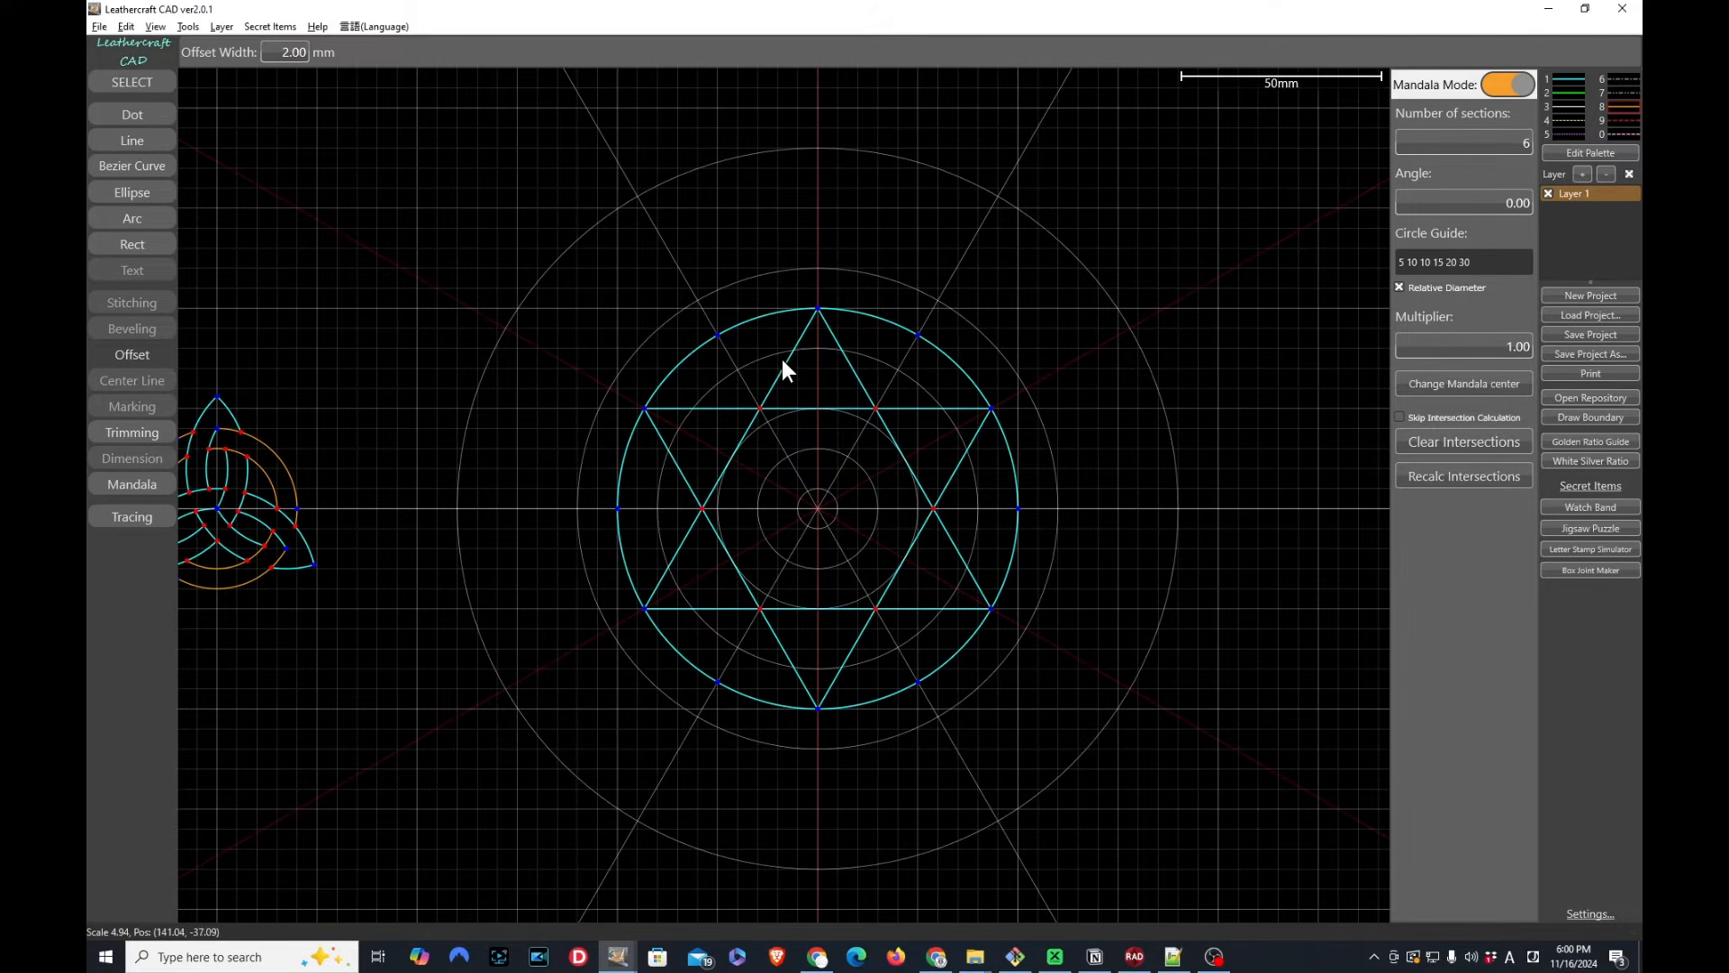
Offset the star lines by 2 mm both inward and outward in the orange line colour
left_click(808, 373)
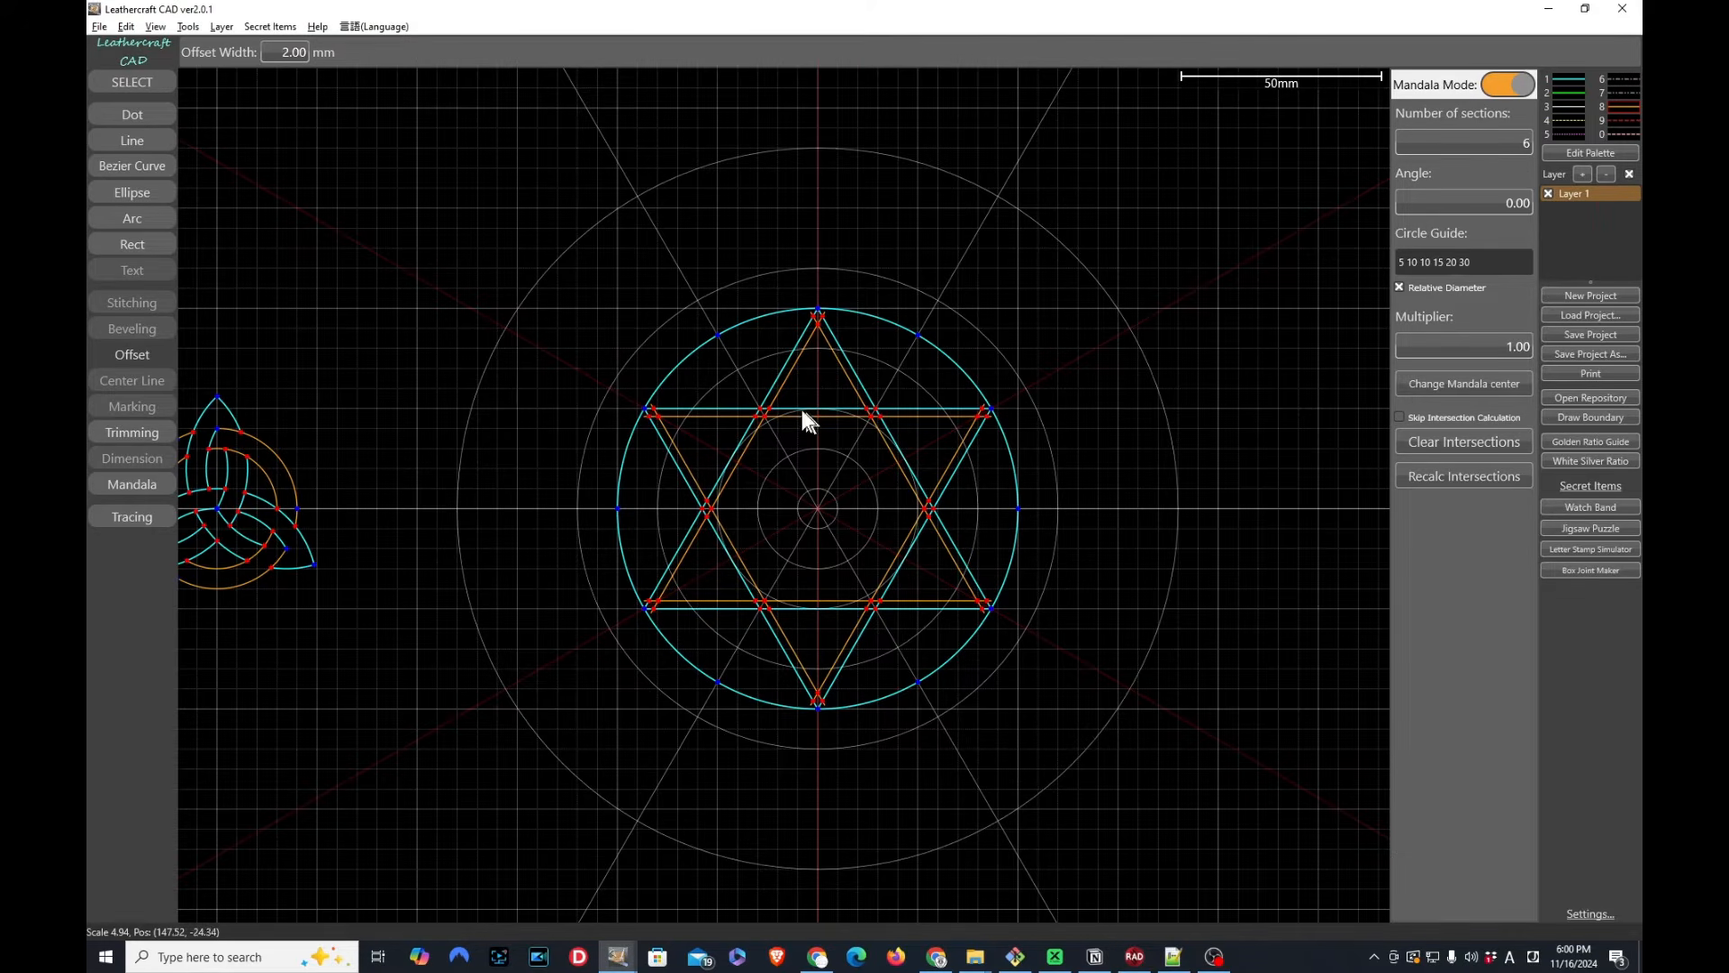
scroll(809, 407, "up", 4)
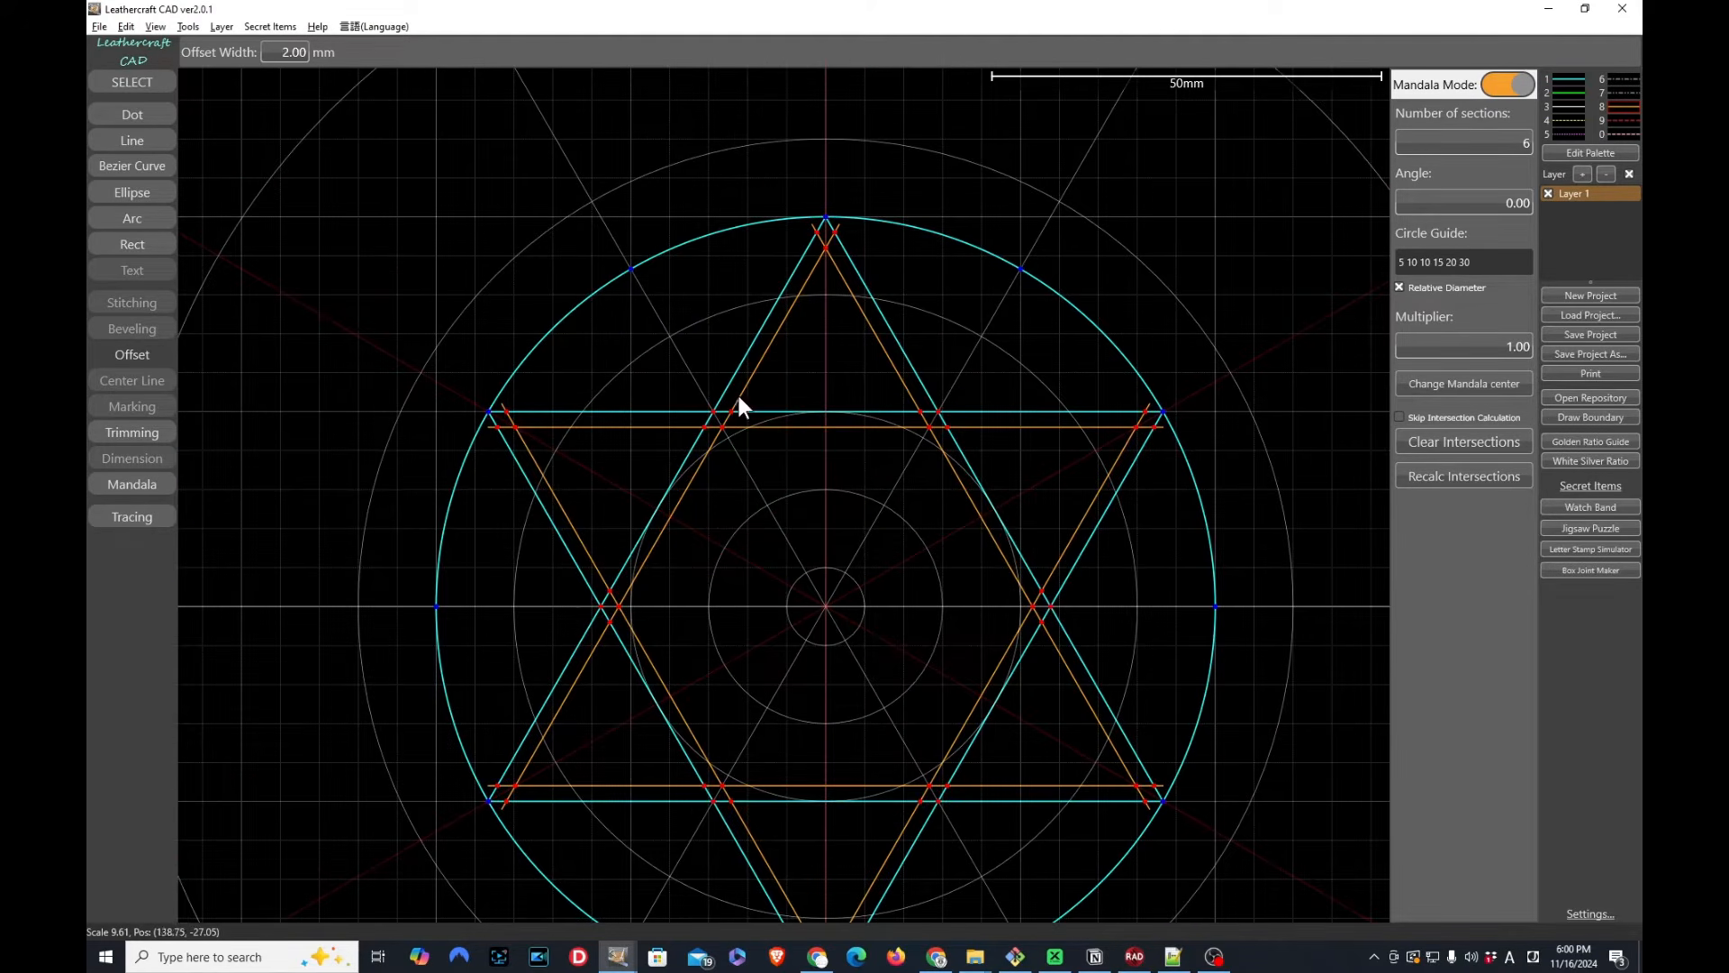
left_click(797, 385)
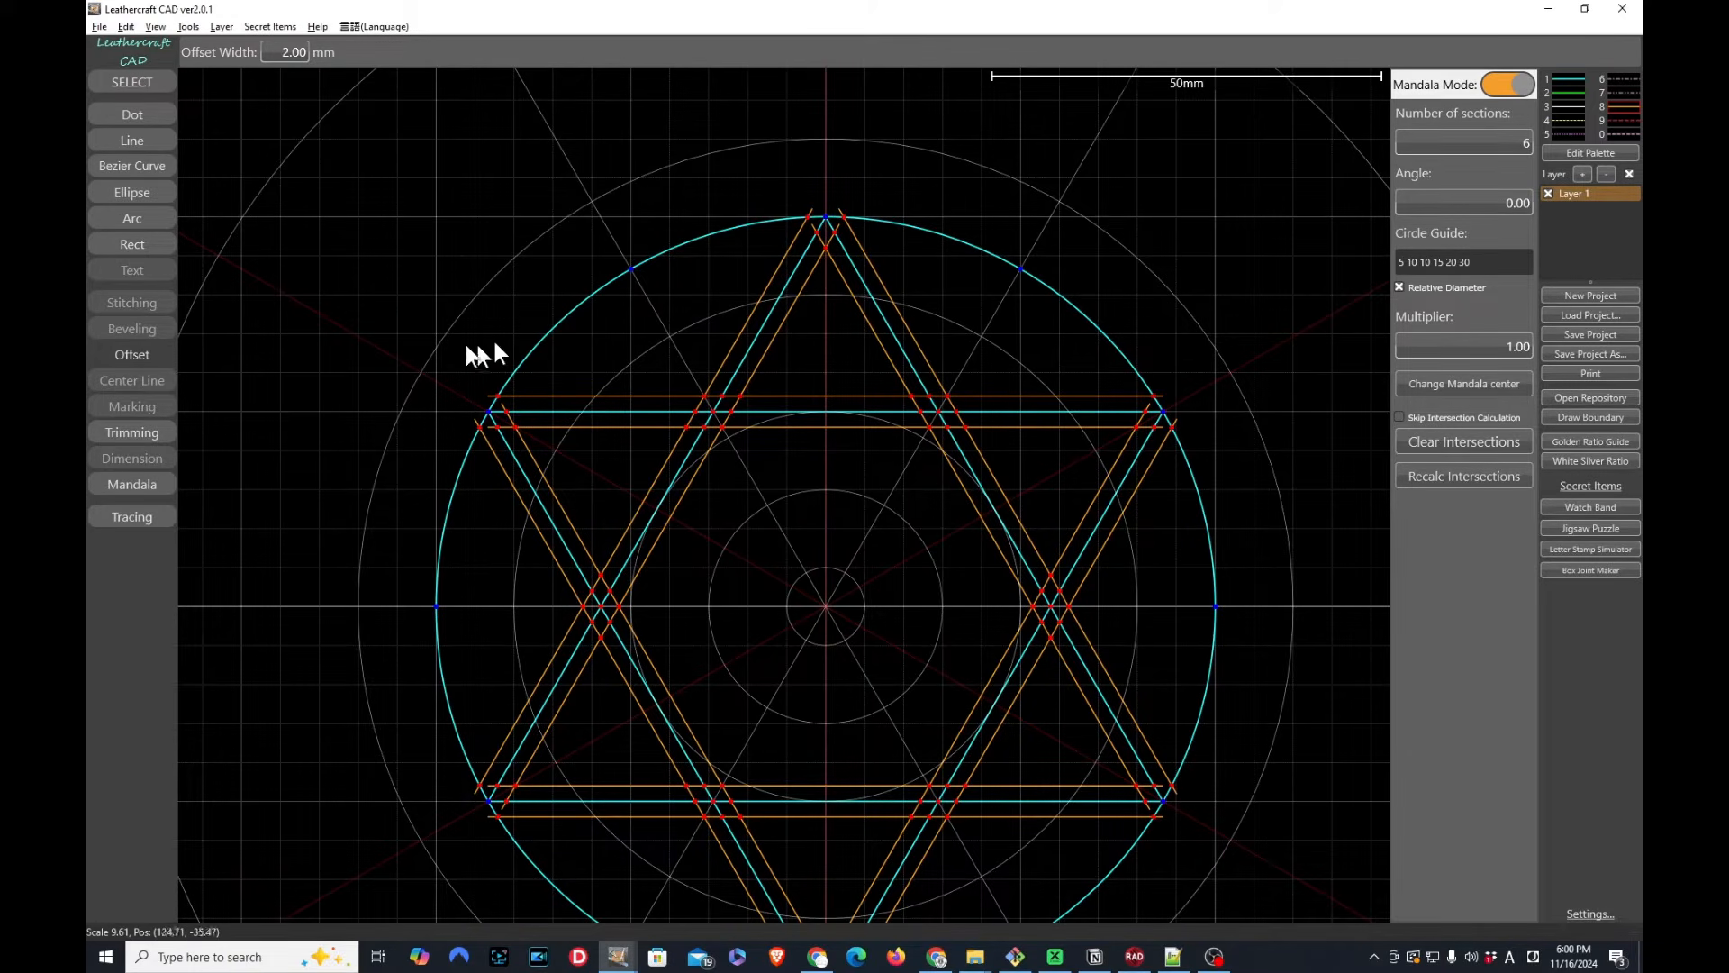
Trim the outer orange offset segments that run outside the star along the edges of its points
left_click(137, 433)
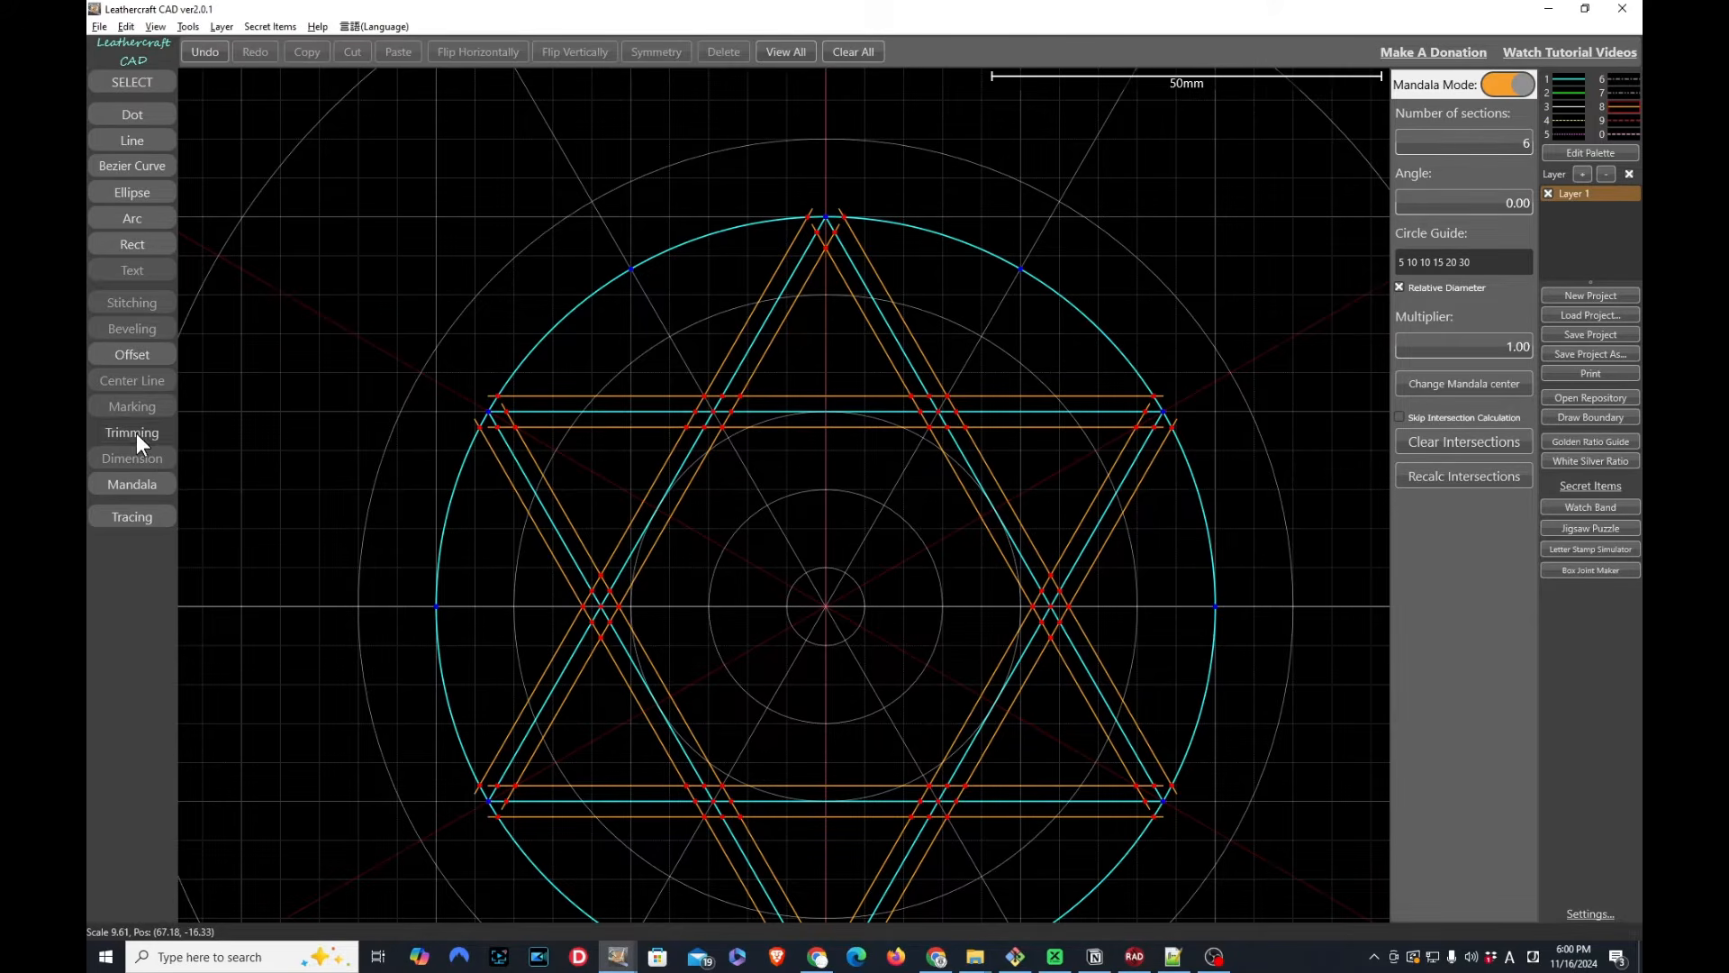
left_click(761, 303)
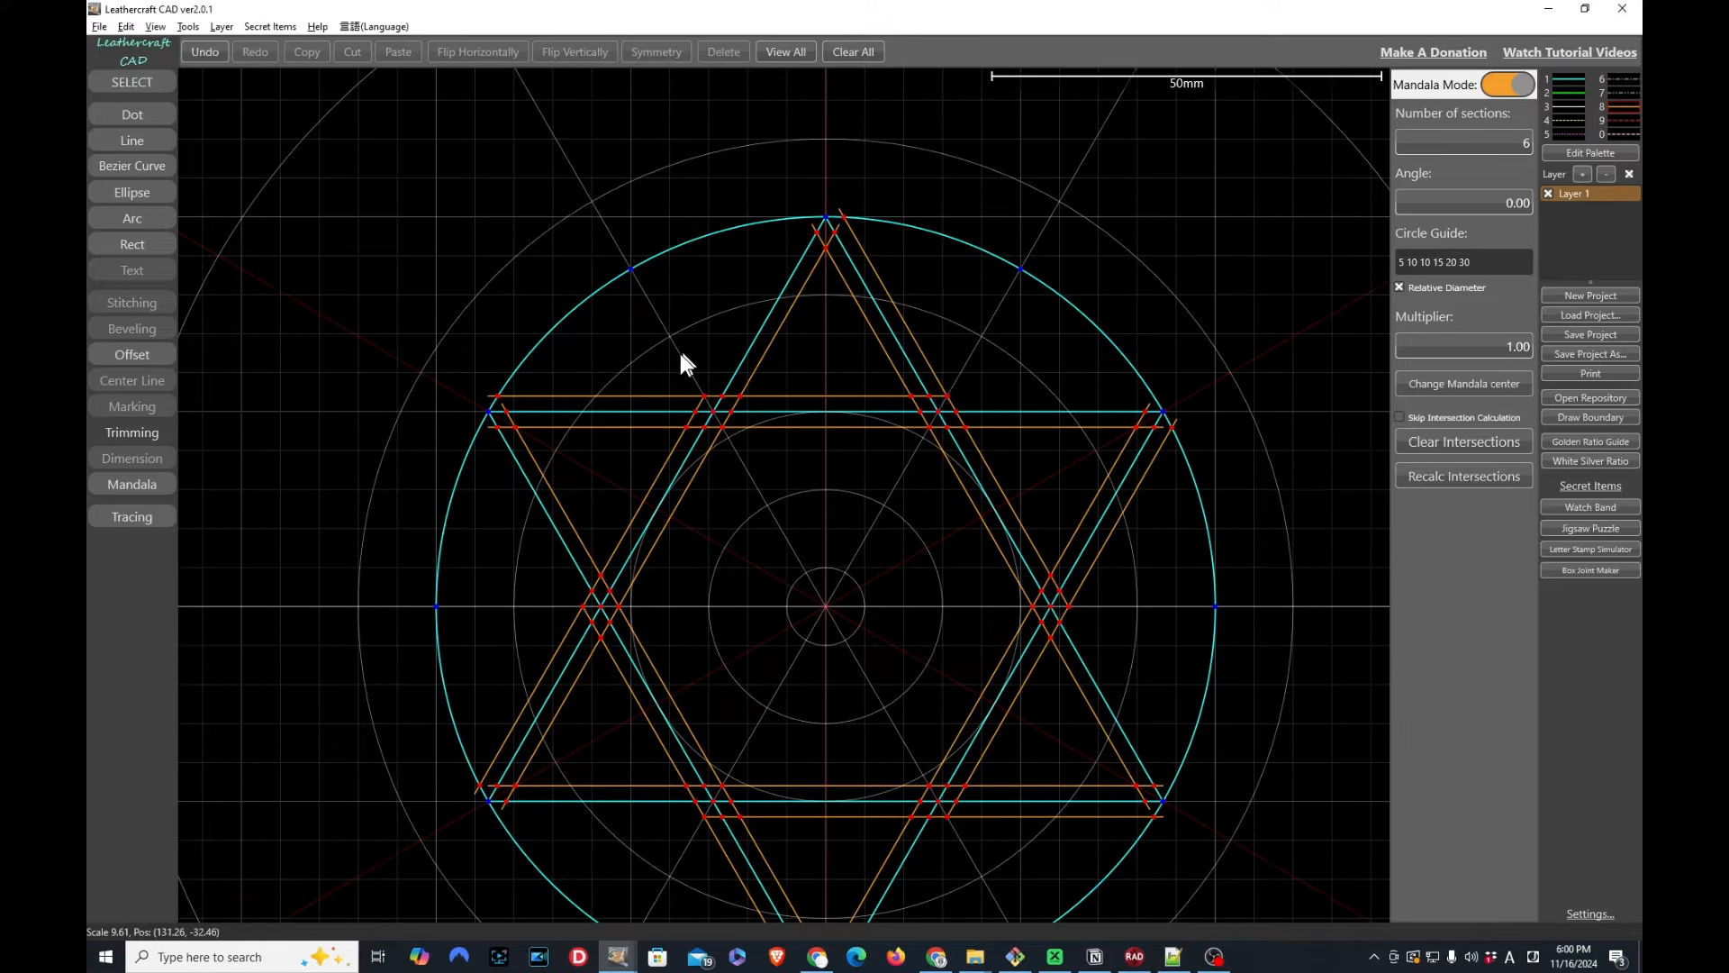
left_click(677, 394)
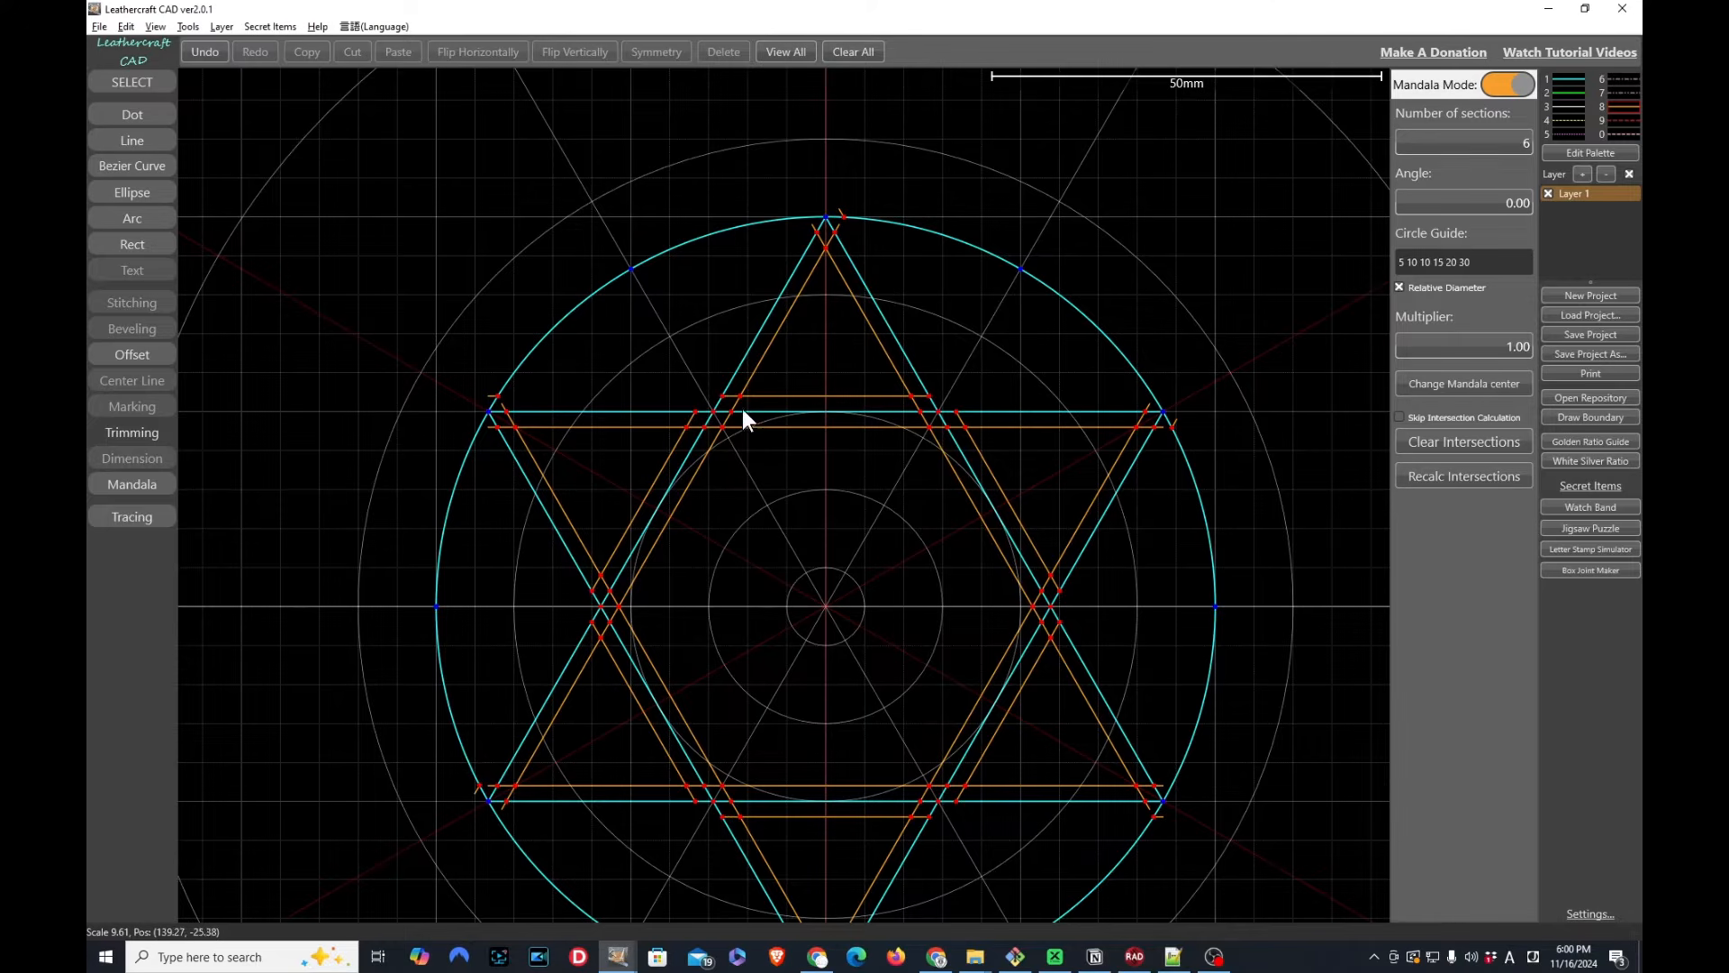
Trim the orange line ends overrunning the two base corners of the inner triangle in the star's top point
scroll(742, 396, "up", 3)
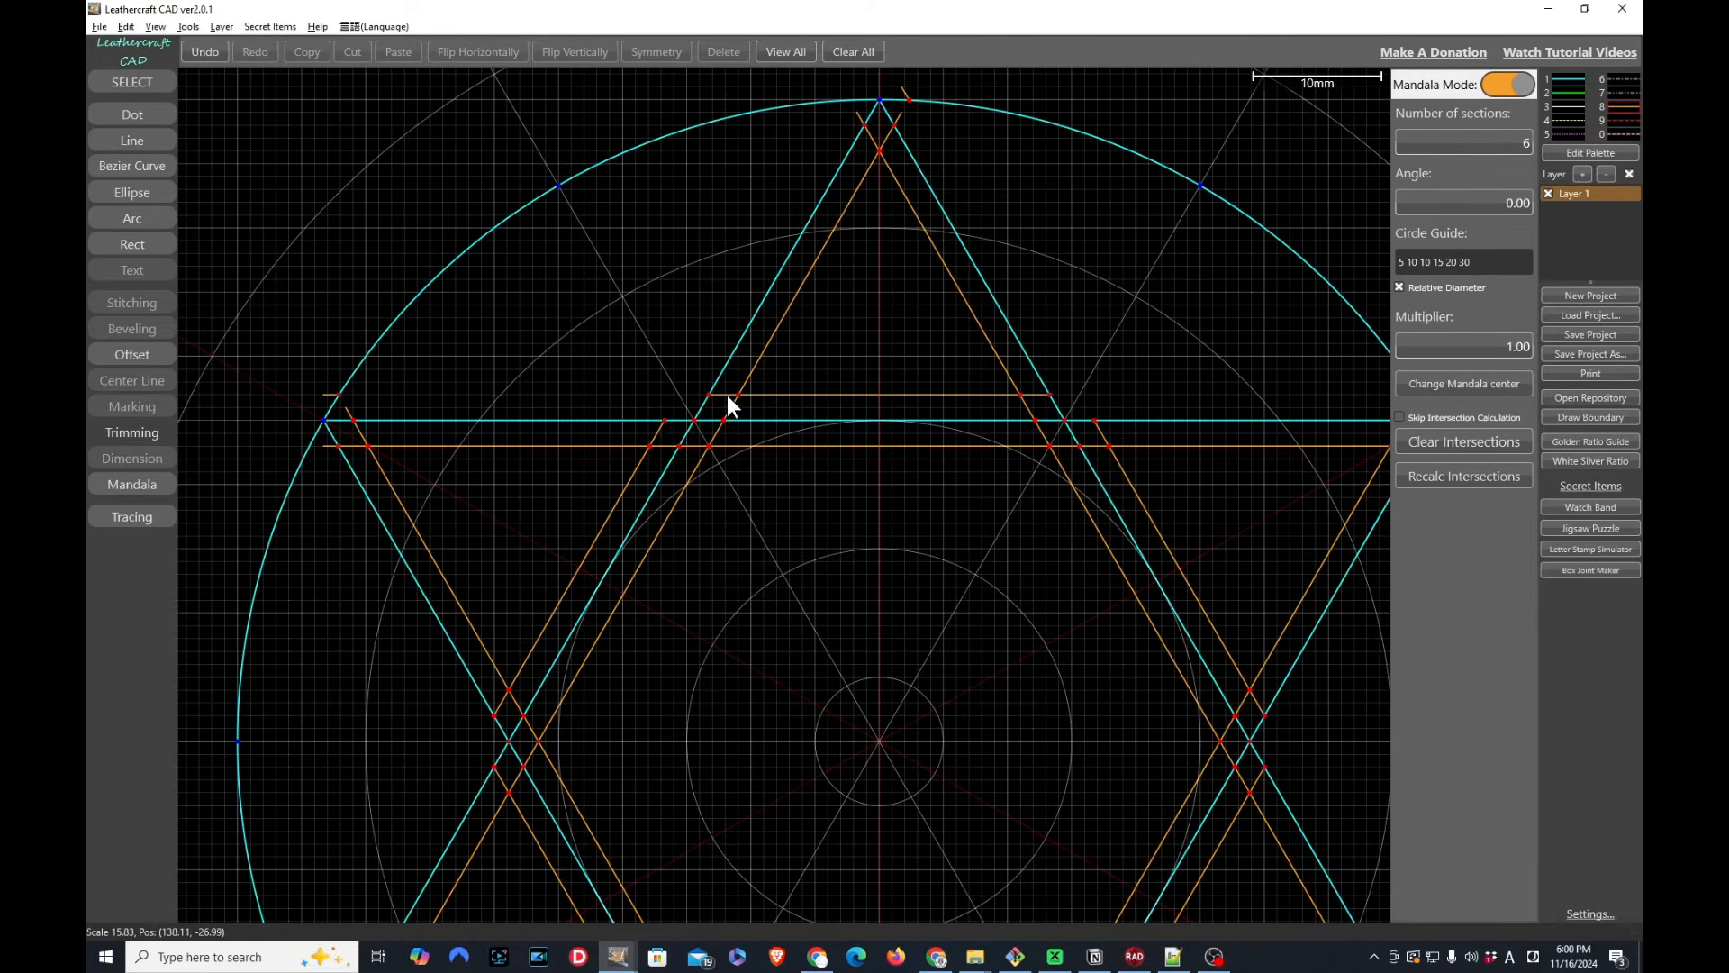
left_click(727, 397)
left_click(726, 399)
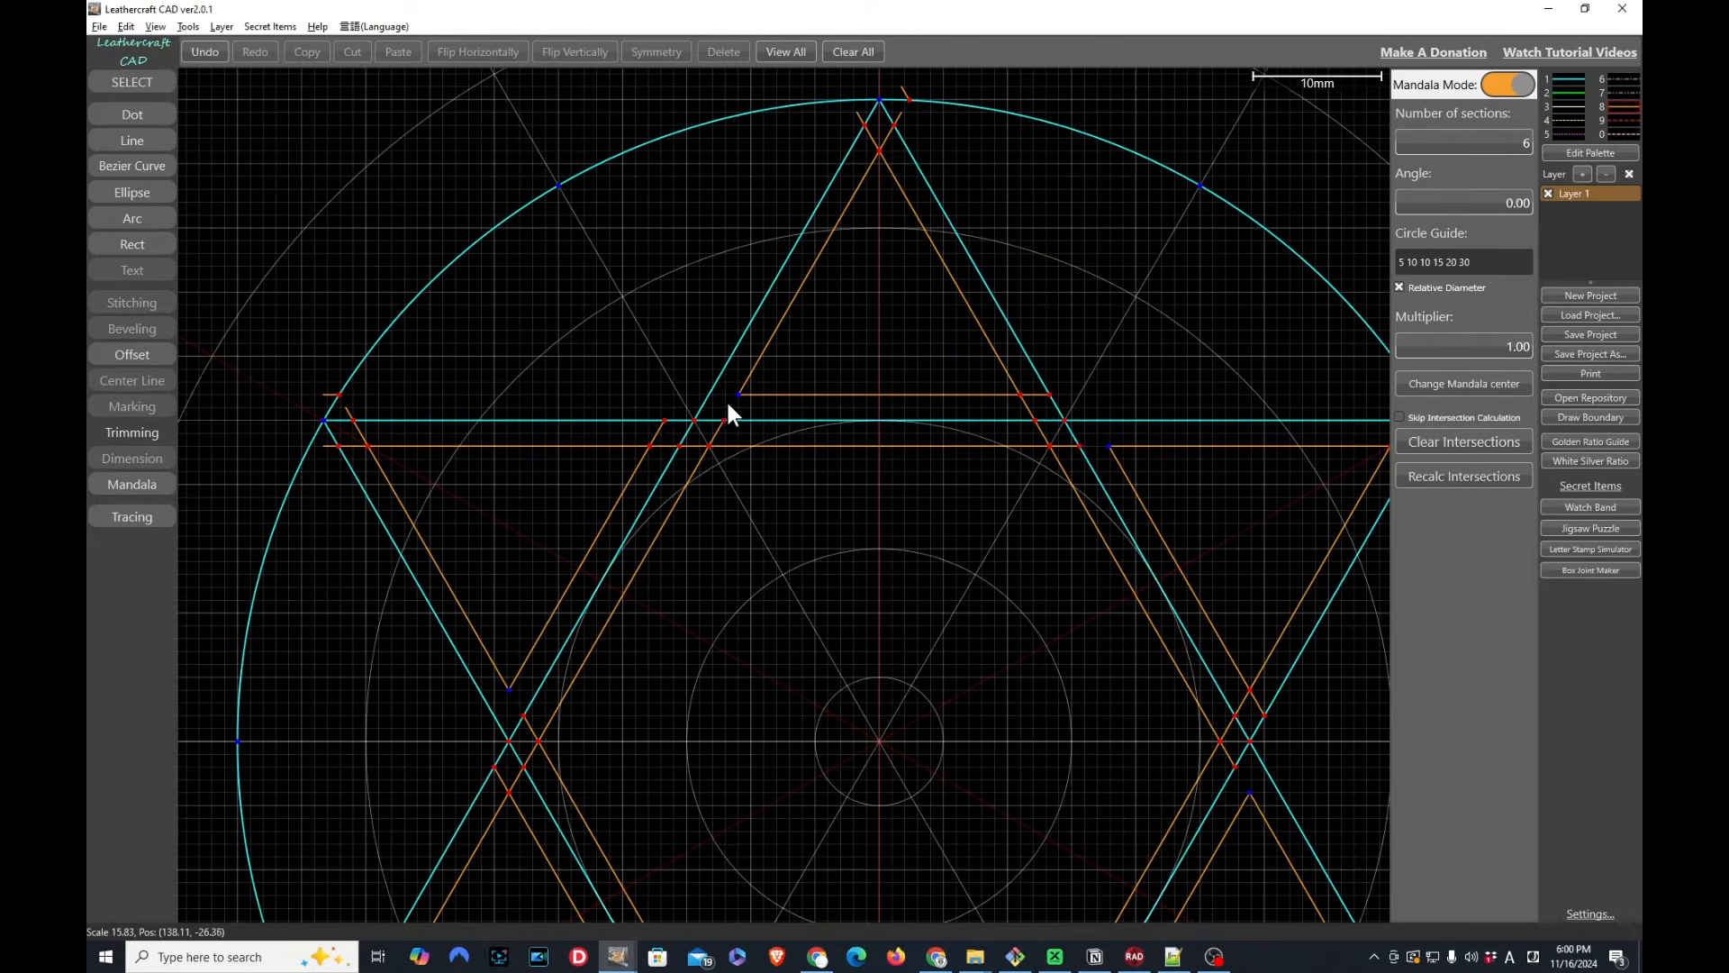
left_click(1029, 404)
left_click(1029, 390)
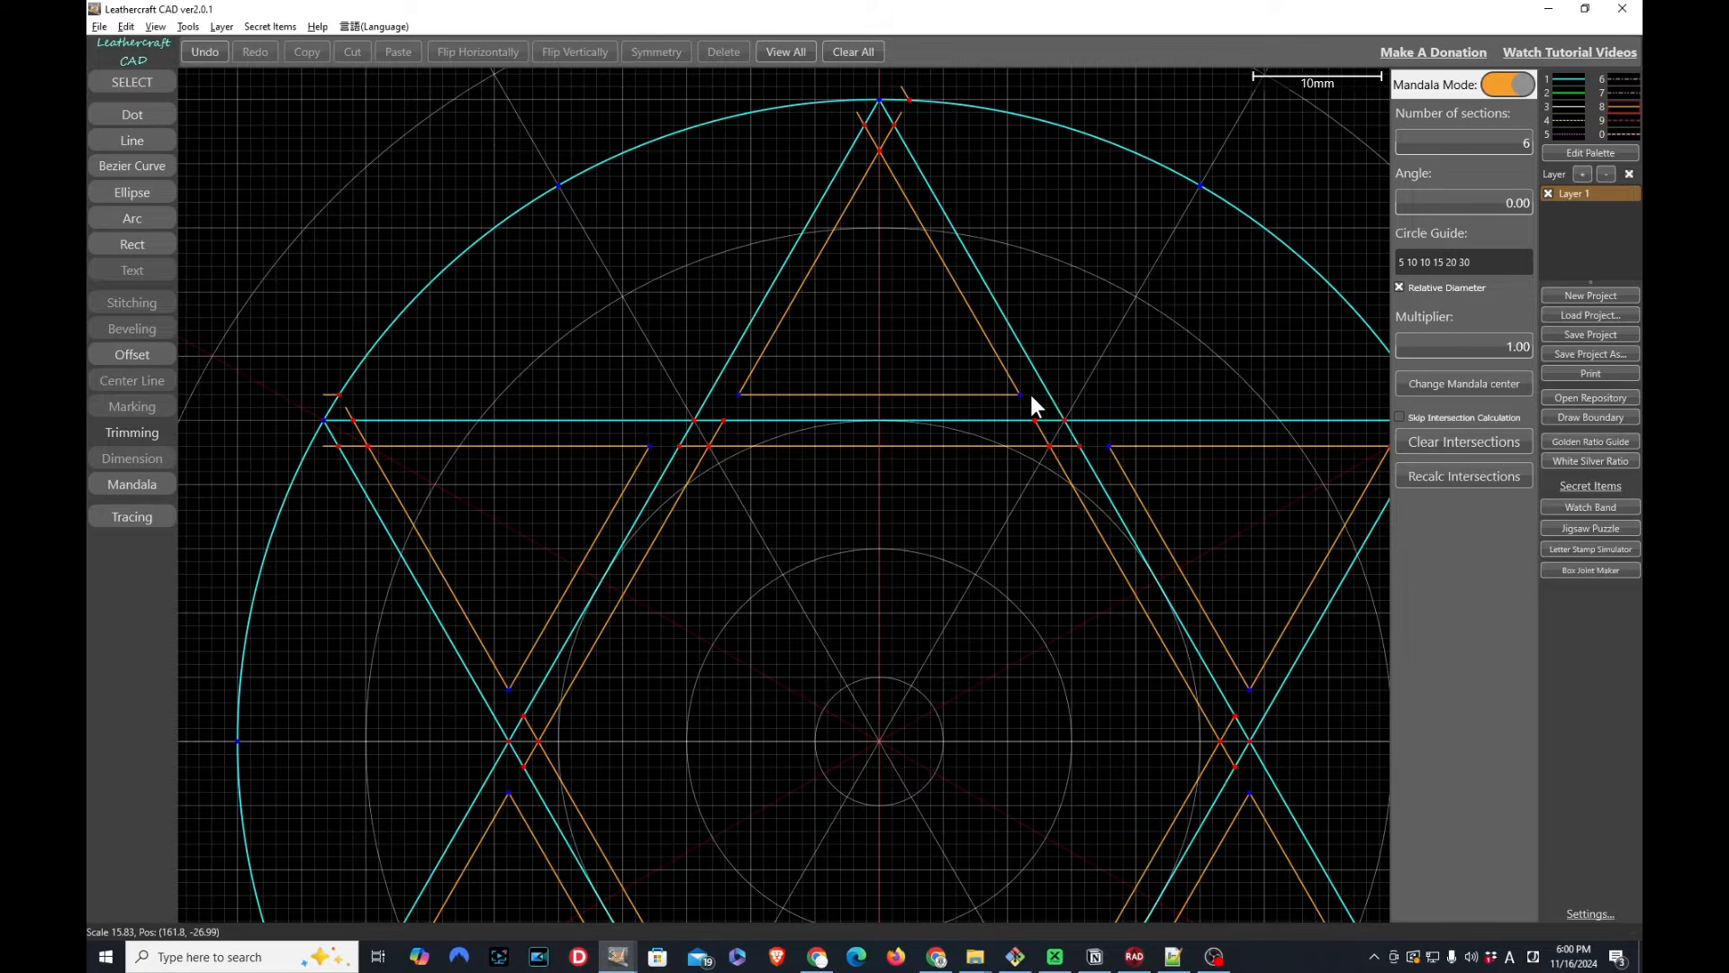
Trim the remaining orange line ends at the star's top tip to leave a clean inner triangle
left_click(889, 133)
left_click(898, 117)
left_click(904, 87)
left_click(854, 112)
scroll(792, 187, "down", 2)
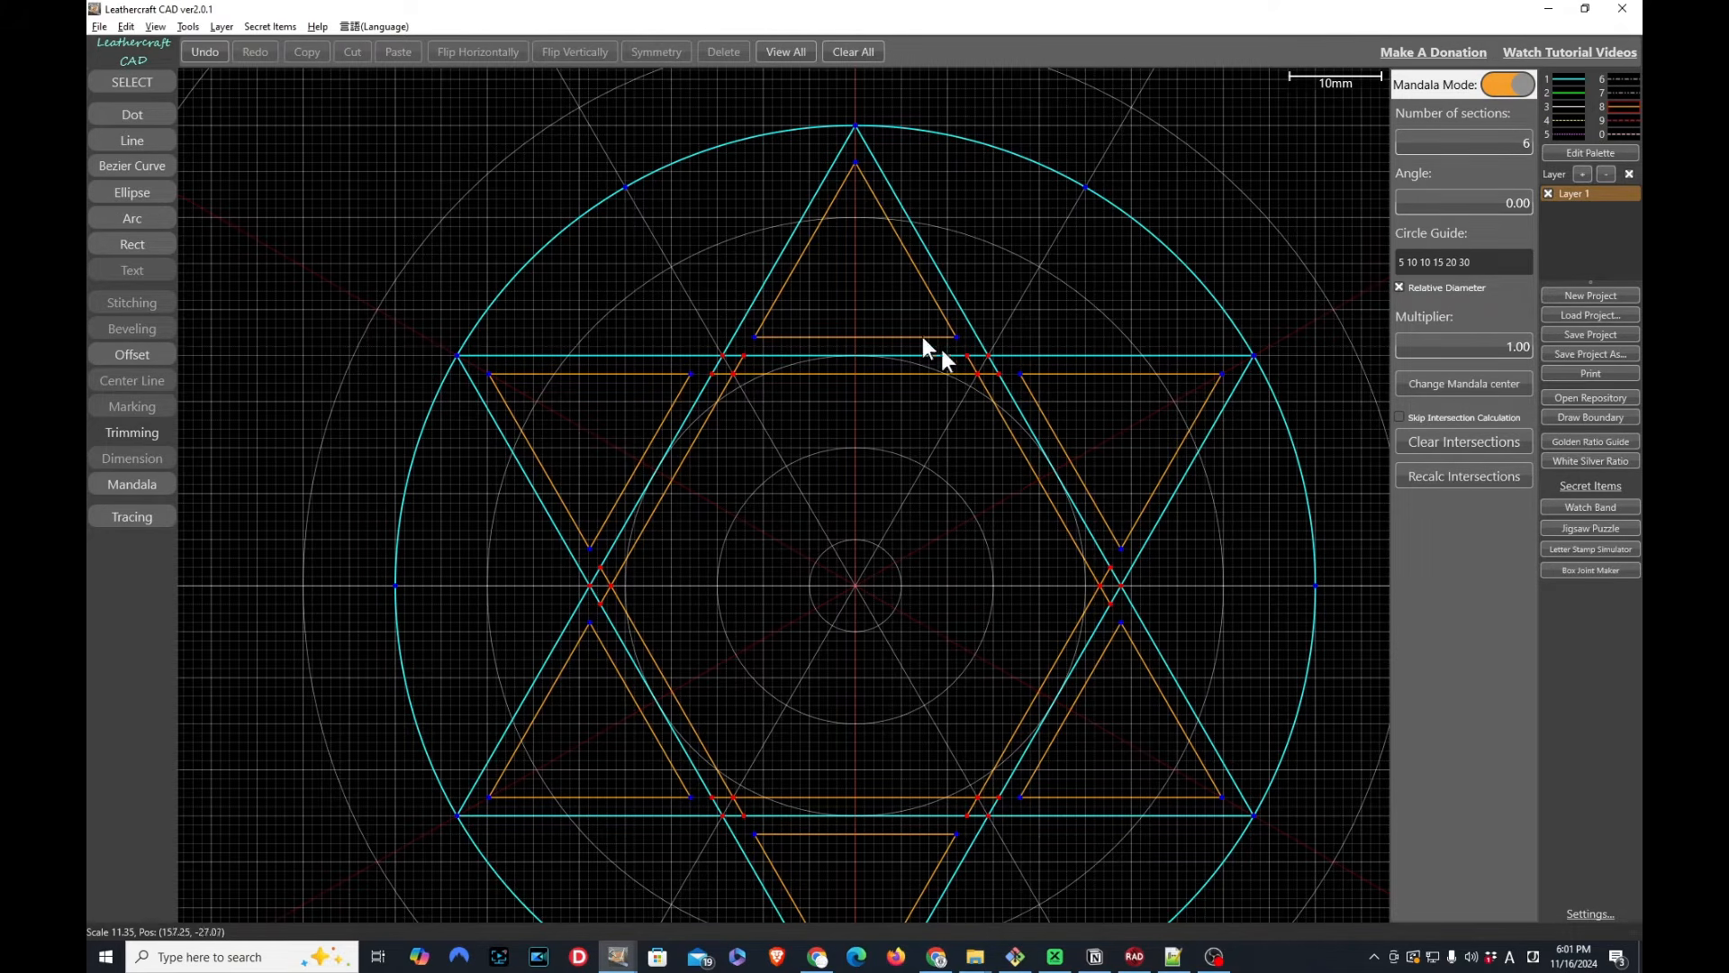
Trim the overrunning orange line ends at the central hexagon's corners to leave a clean inner hexagon
left_click(713, 371)
middle_click_drag(915, 463, 889, 431)
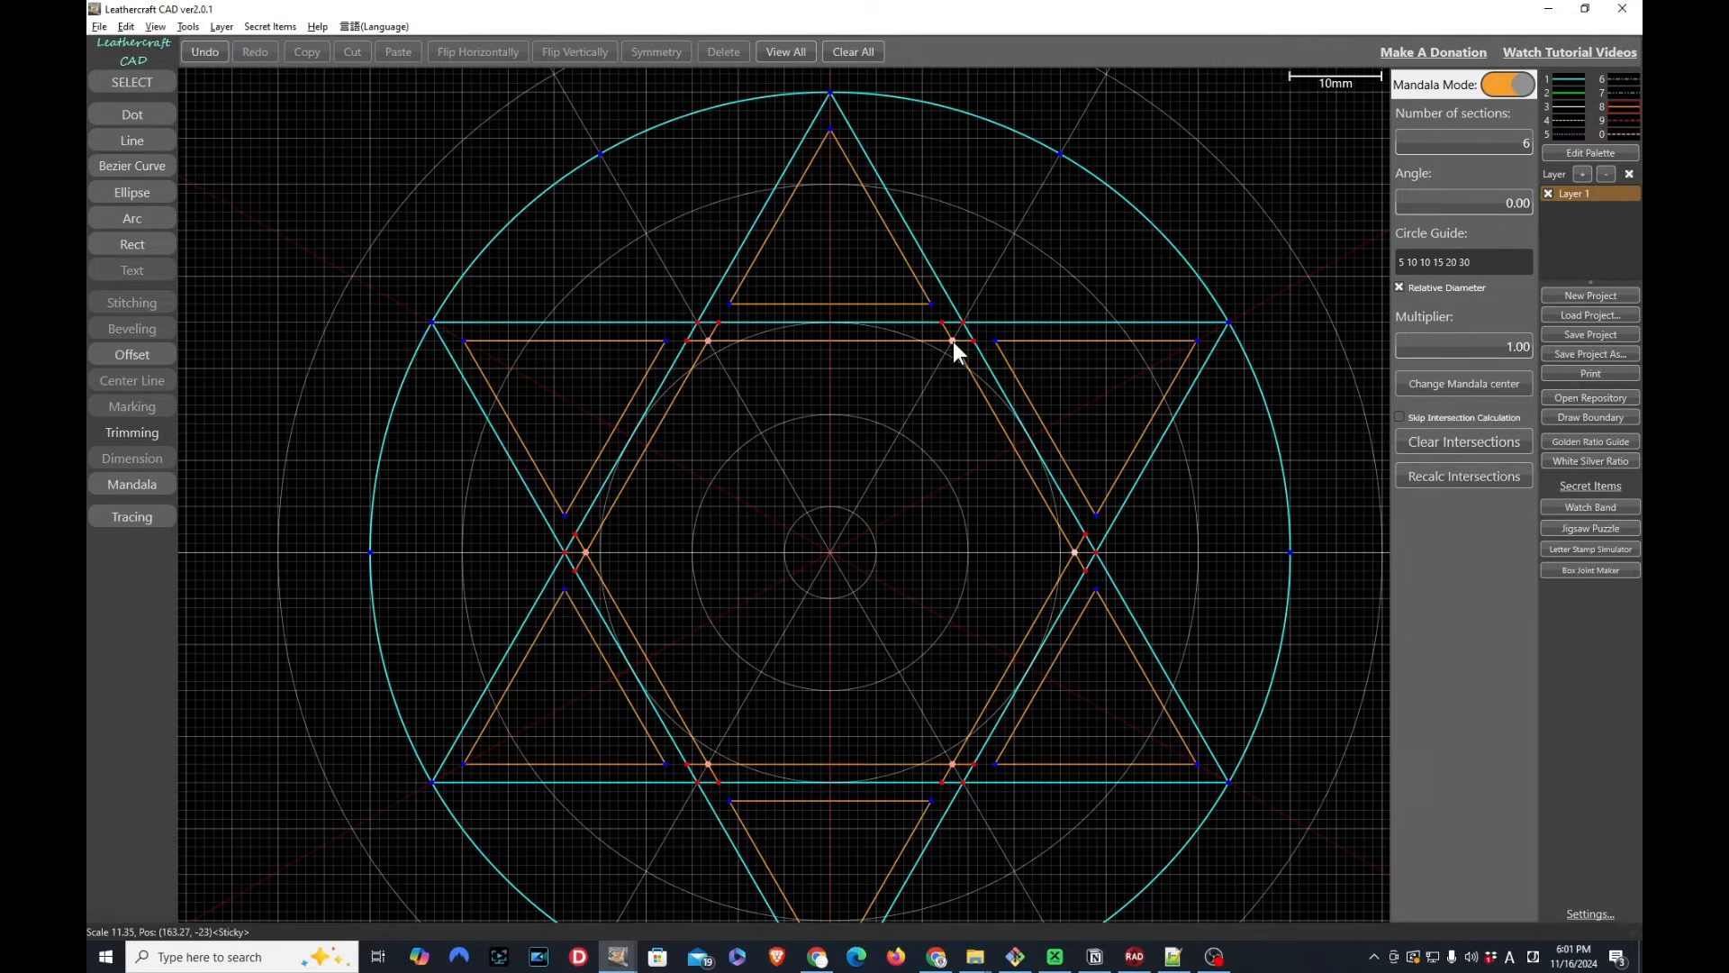
scroll(952, 339, "up", 3)
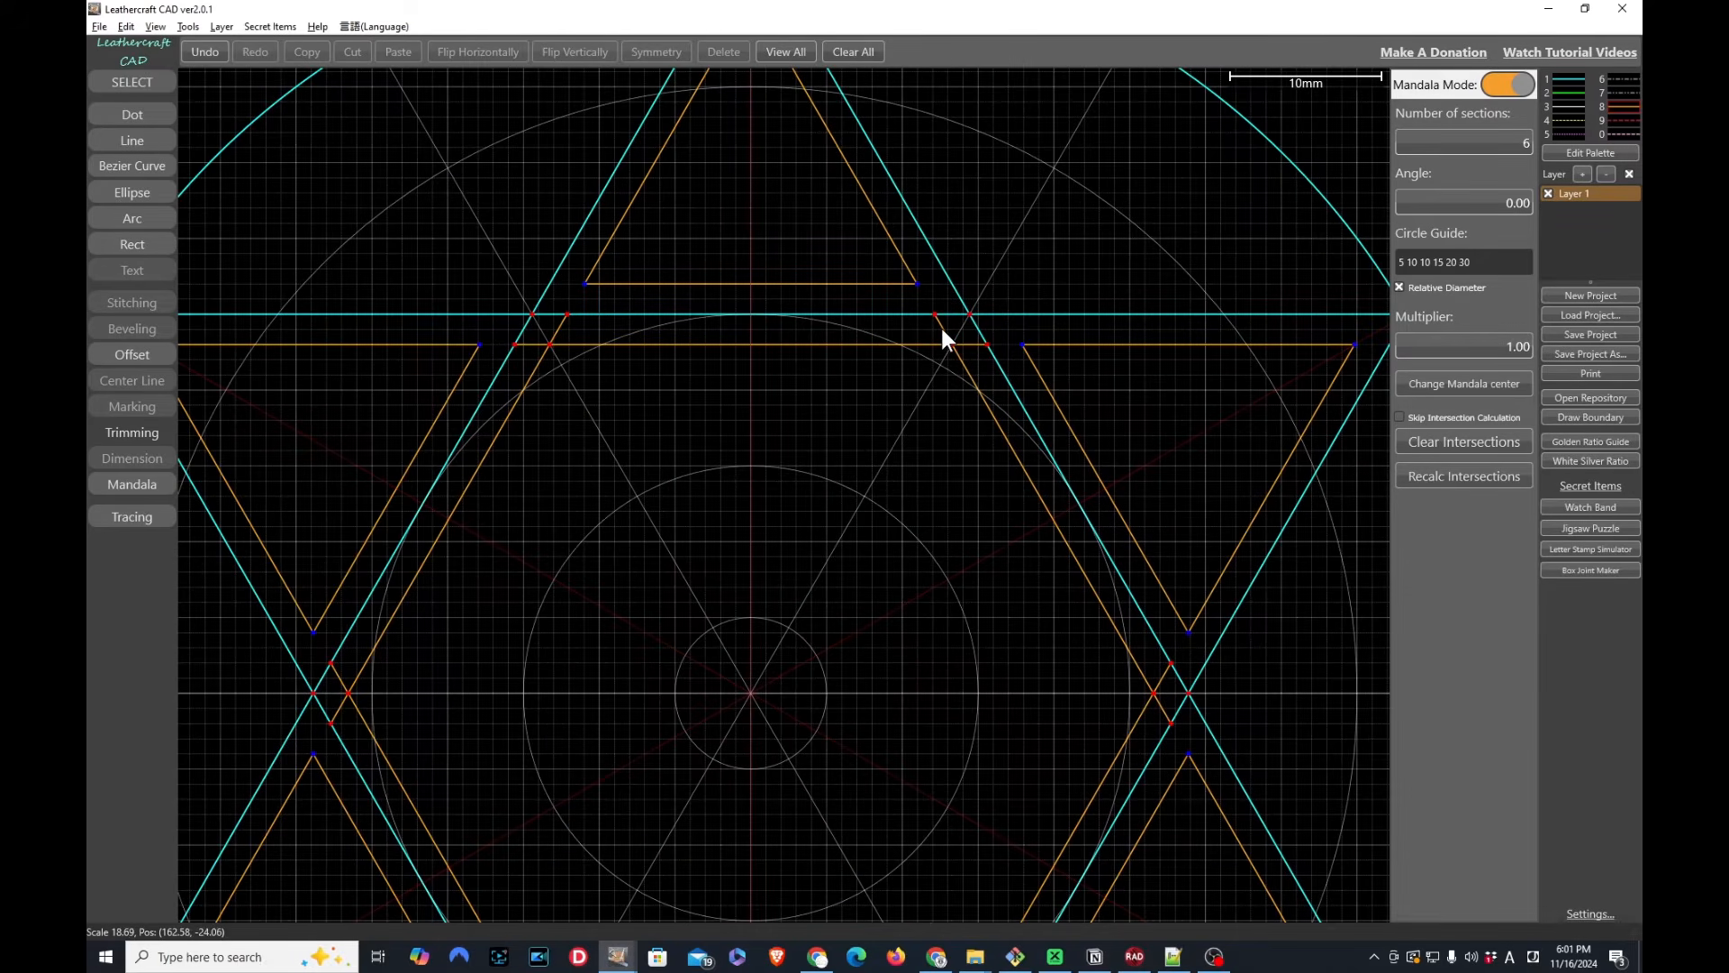
scroll(904, 423, "down", 3)
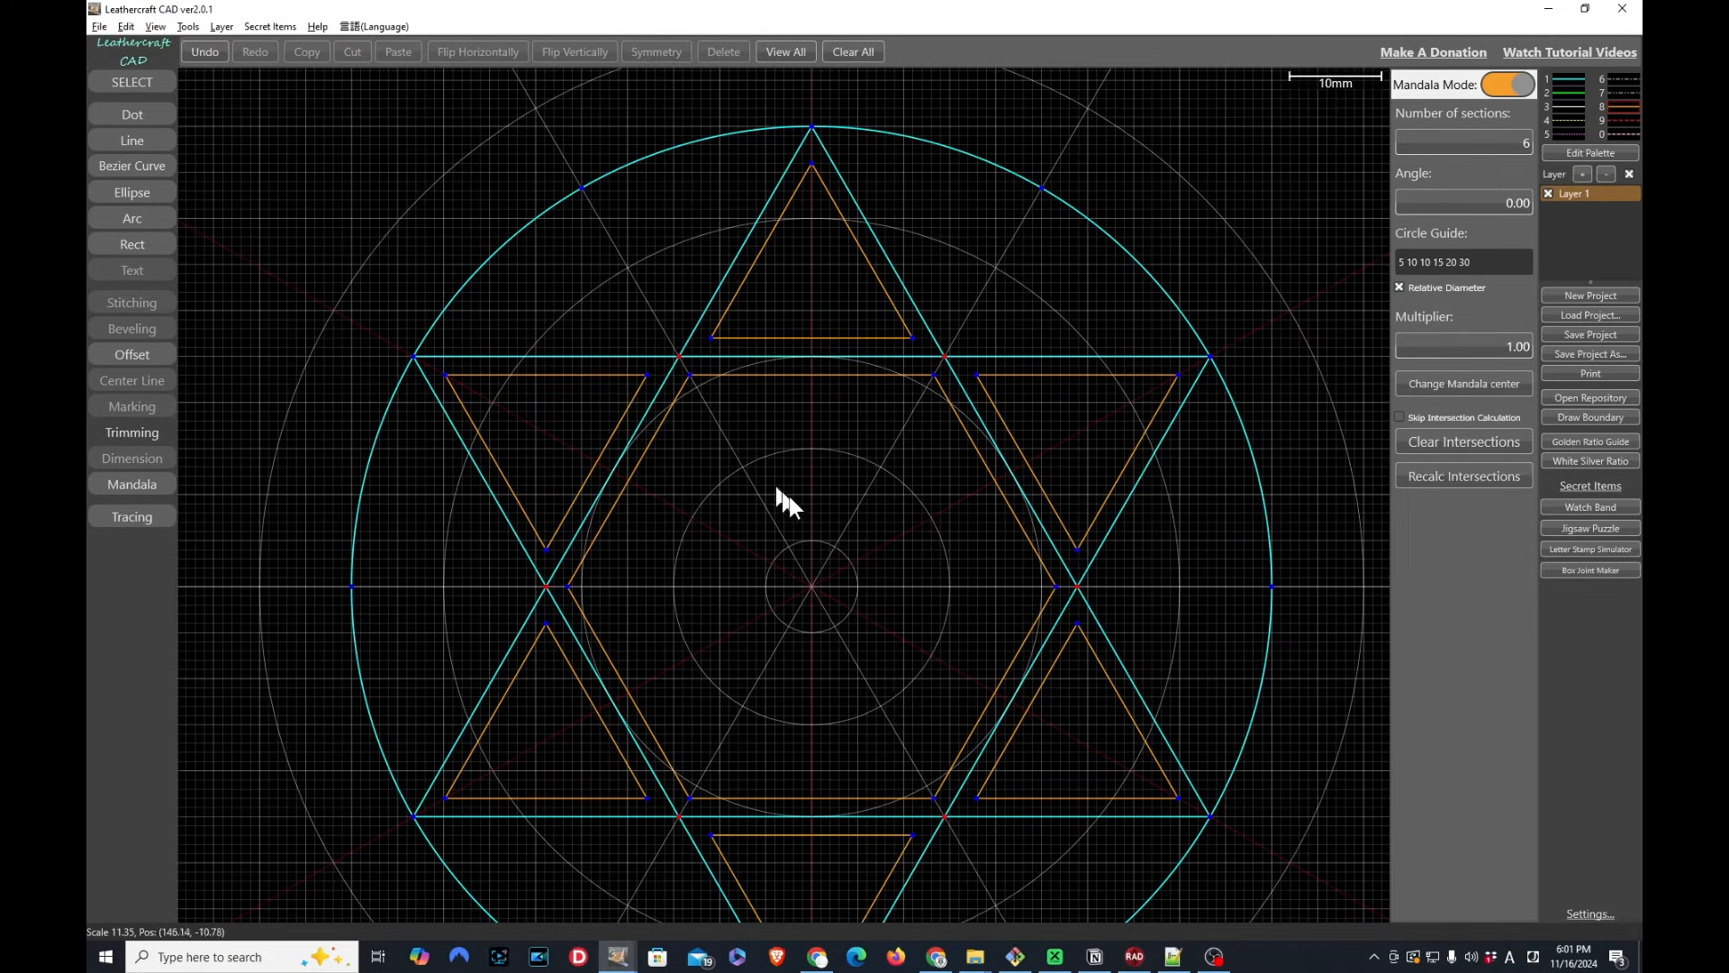
Draw a circle about 6.5 mm in diameter between the star's top point and the outer circle, with the fixed diameter turned off
mouse_move(815, 561)
middle_mouse_down()
mouse_move(787, 490)
mouse_move(775, 571)
middle_mouse_up()
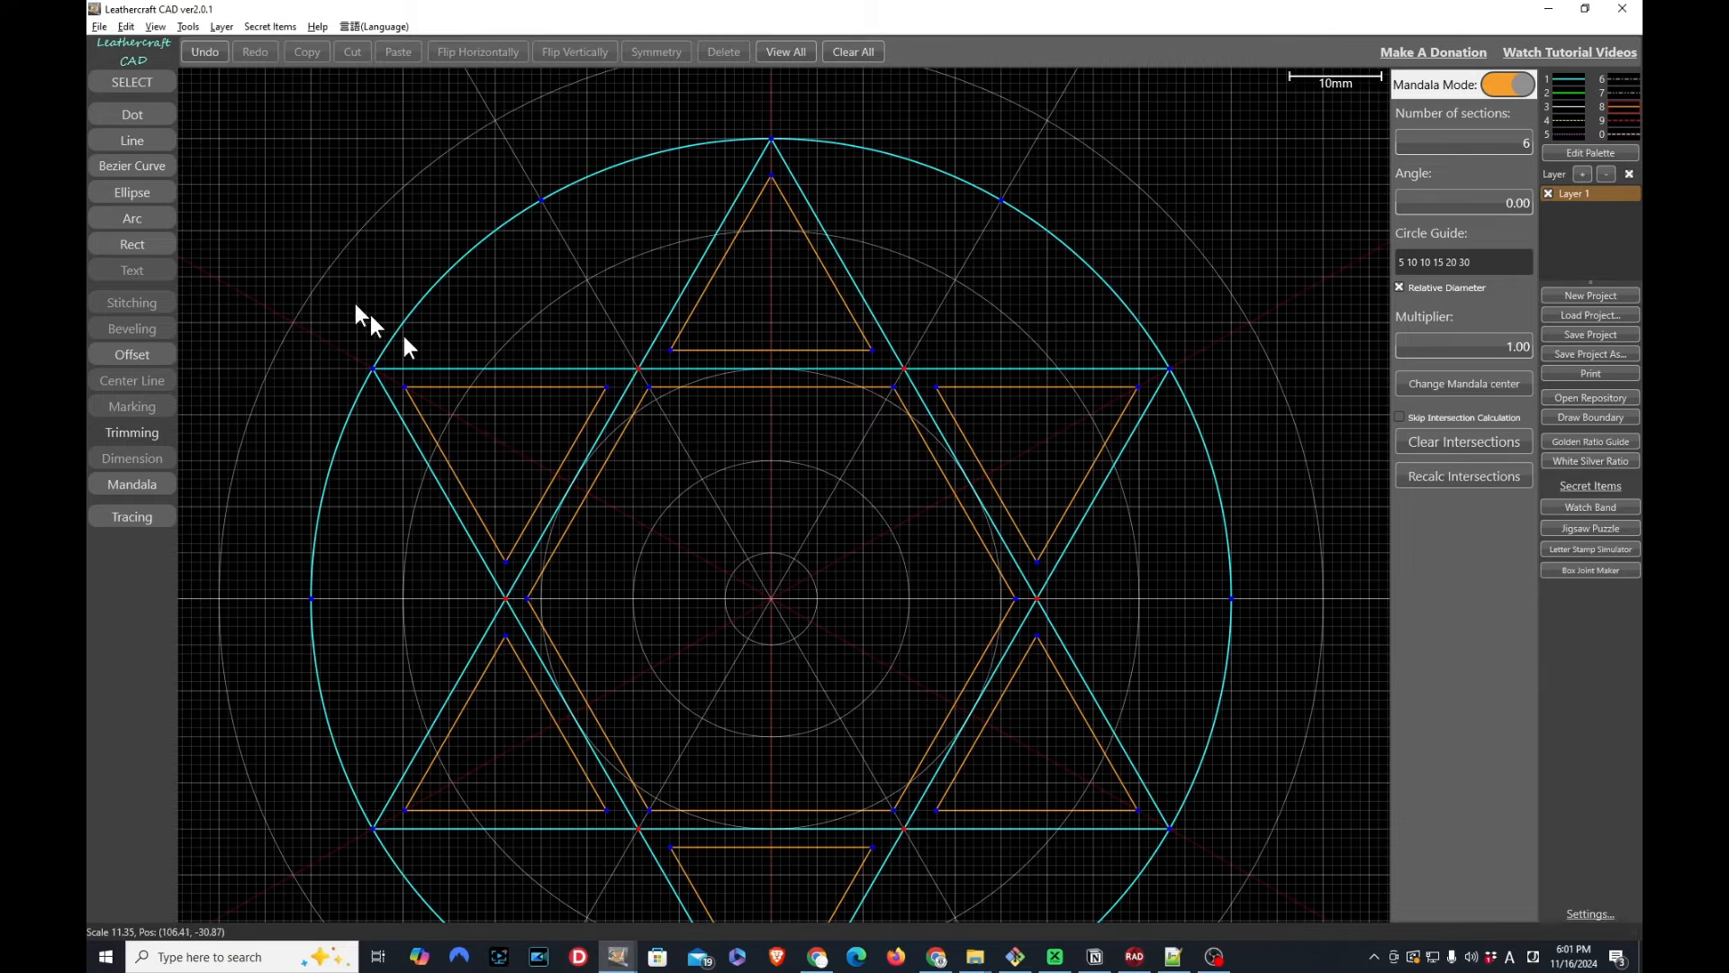
left_click(154, 194)
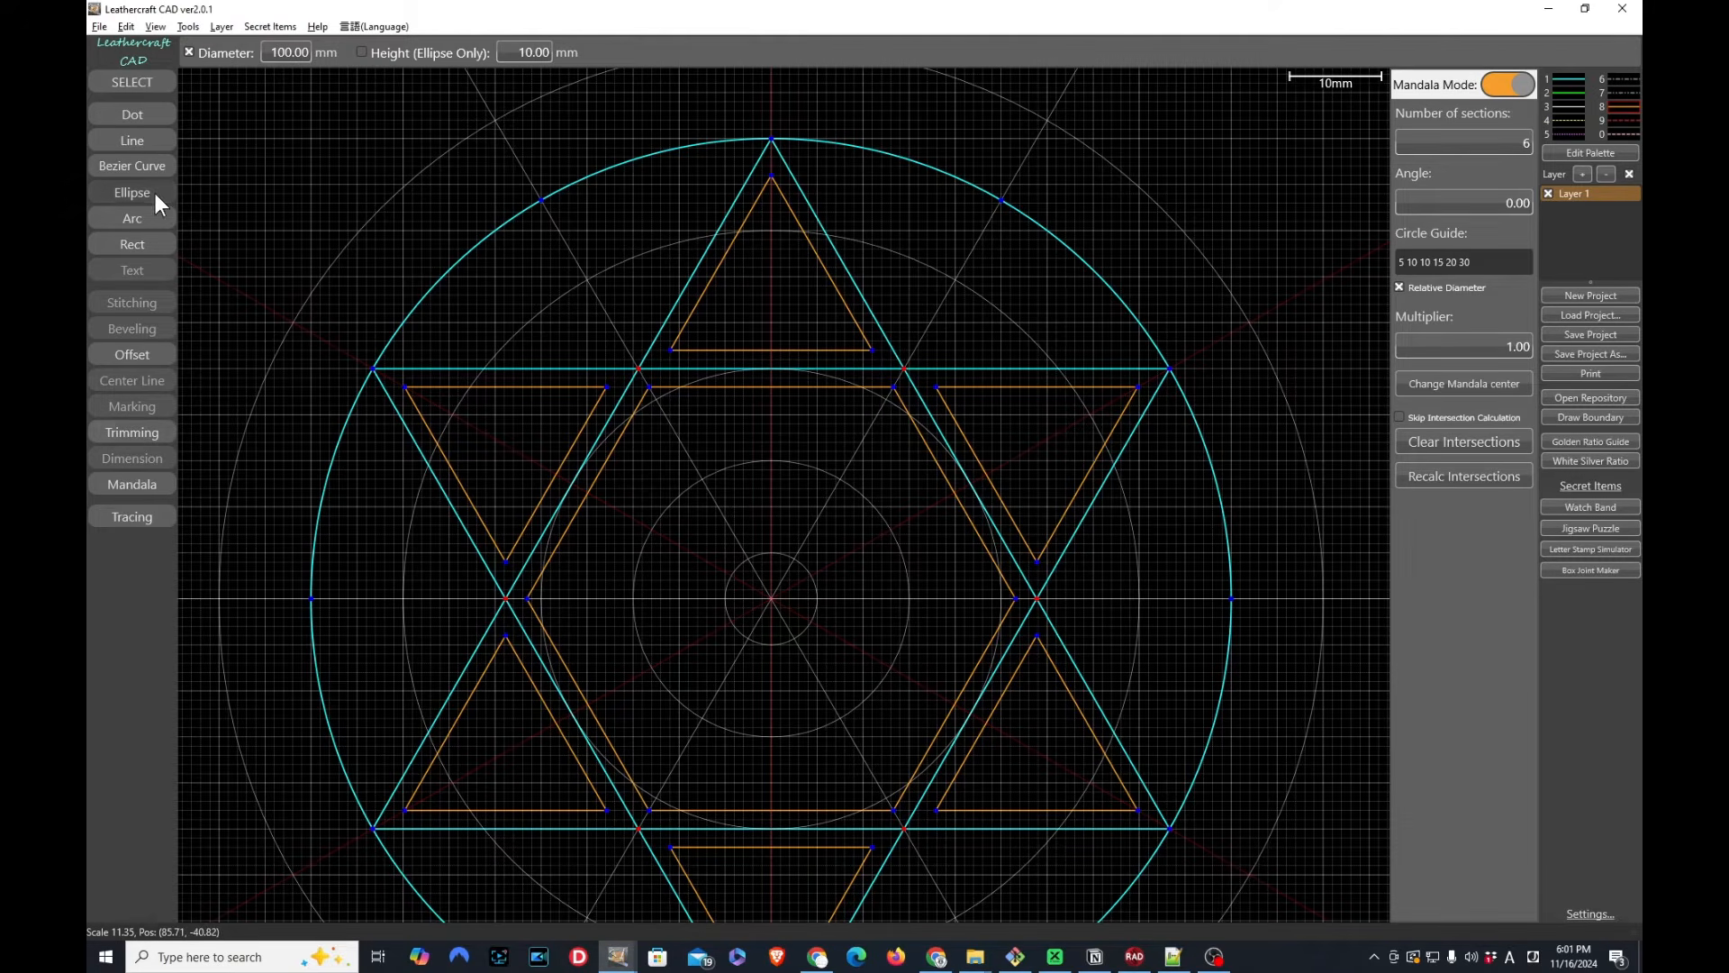
left_click(631, 253)
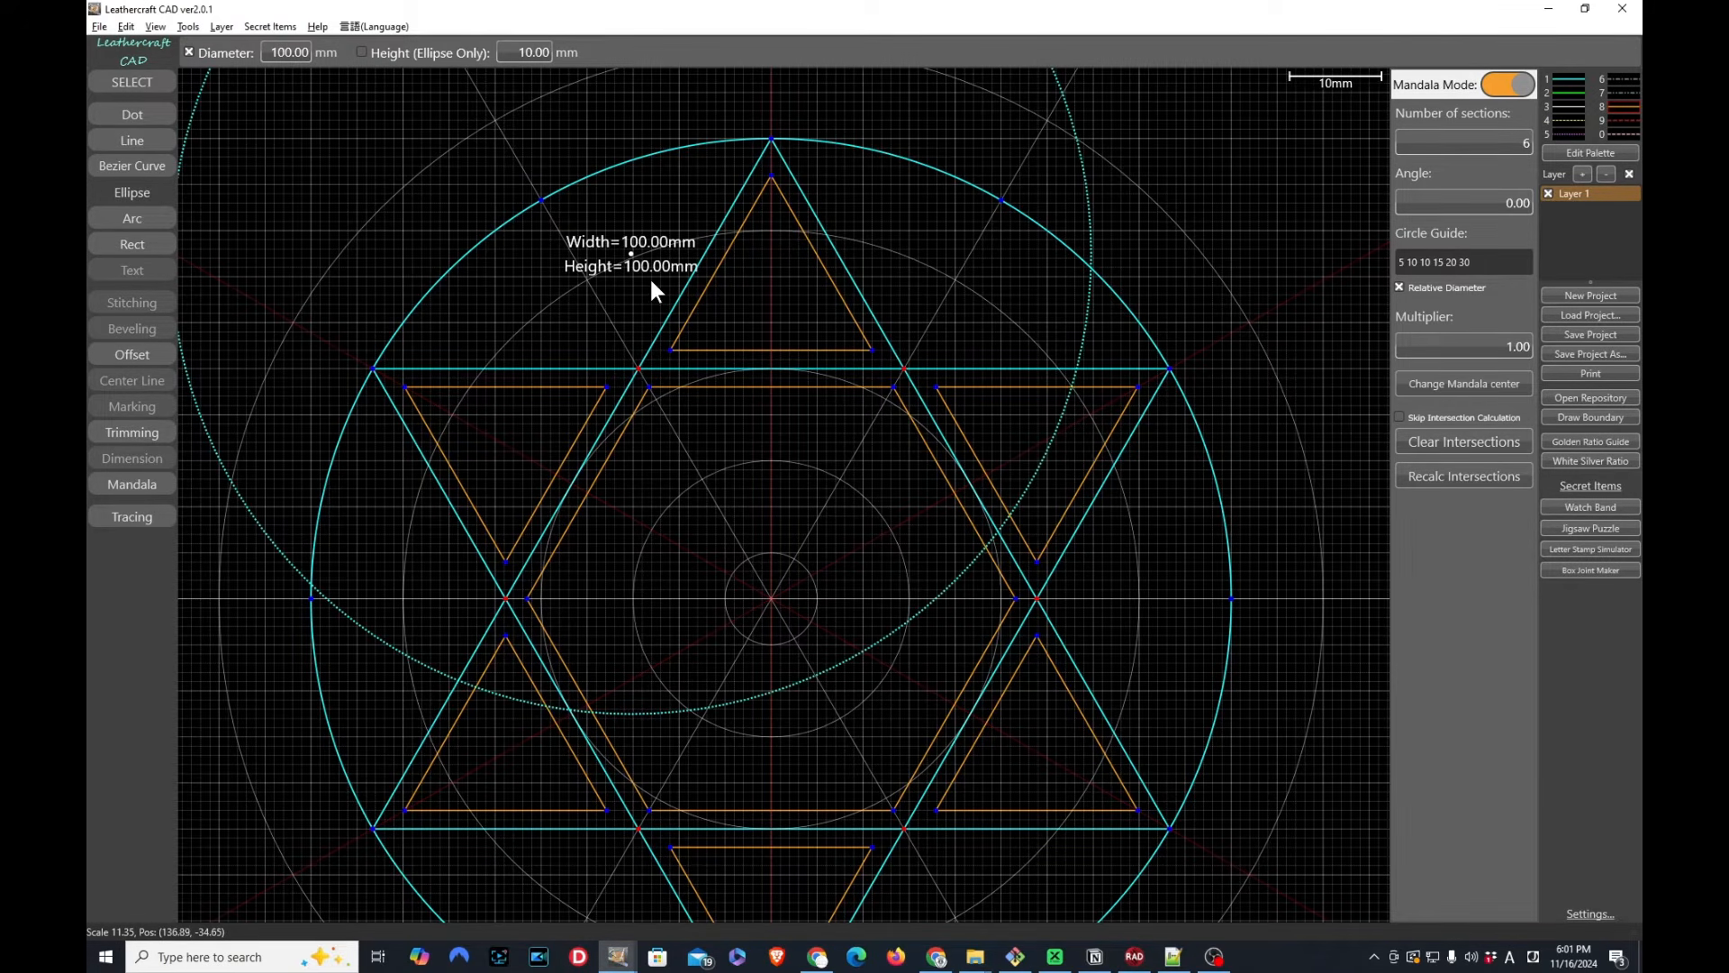
left_click(193, 54)
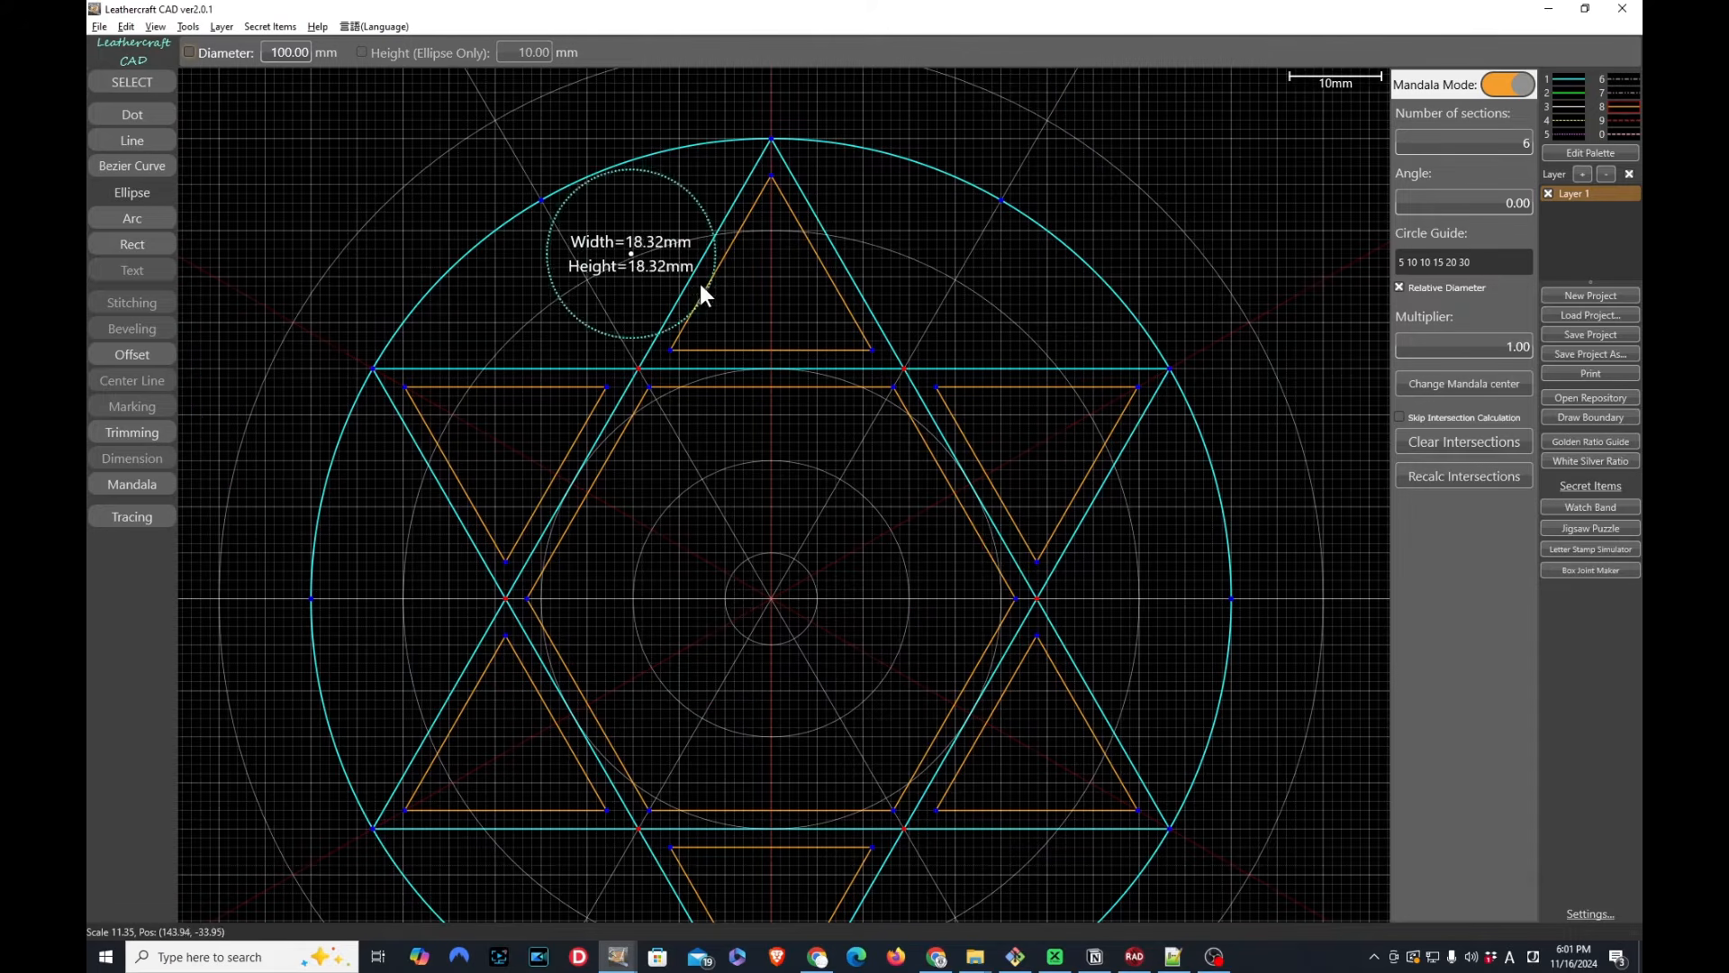
left_click(661, 261)
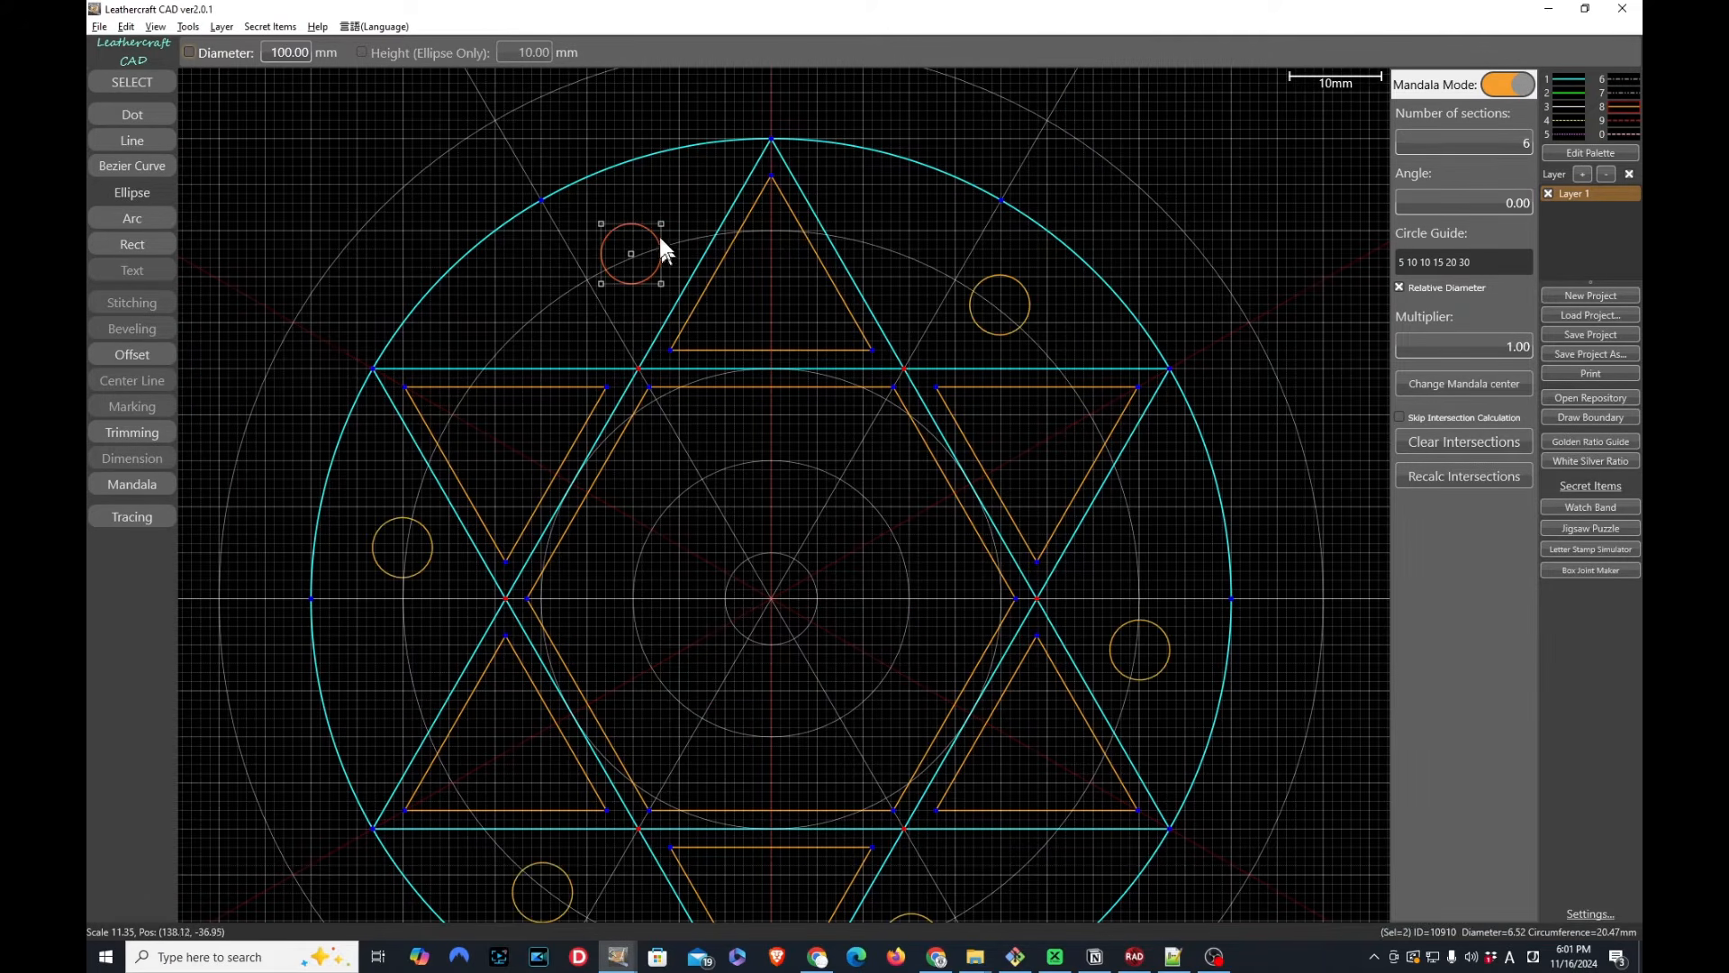
Draw two small circles about 2.3 mm and 2.6 mm in diameter just above the larger circle beside the star's top point
left_click(628, 201)
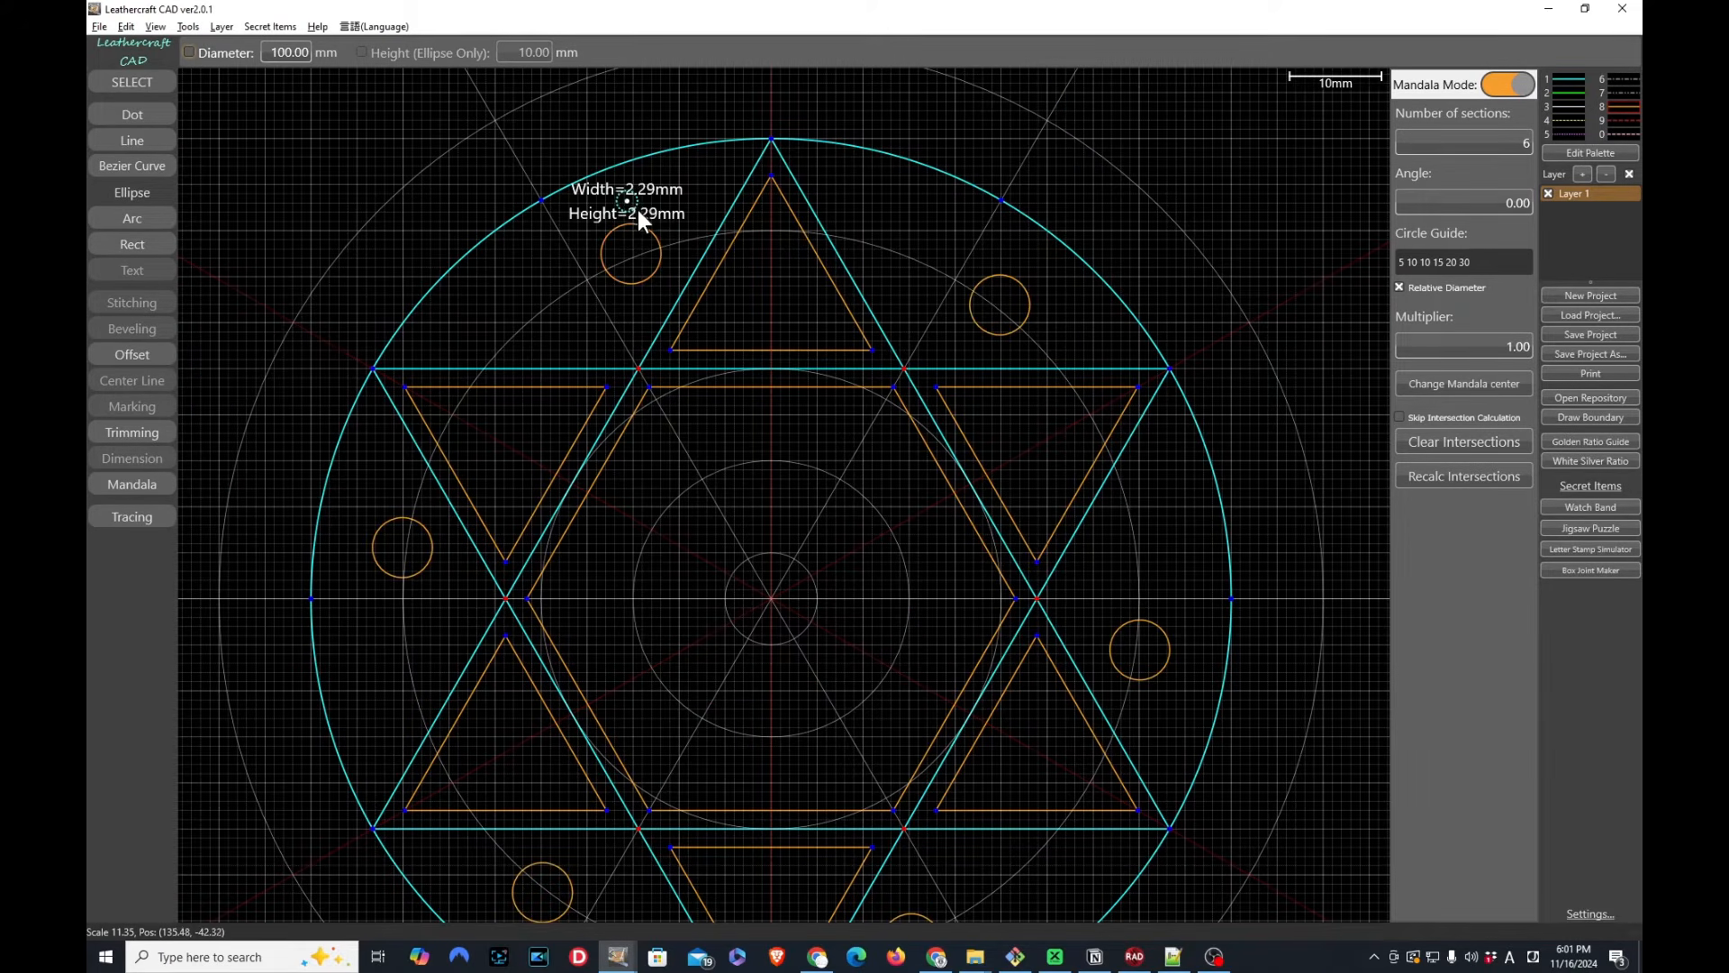
left_click(638, 209)
left_click(680, 202)
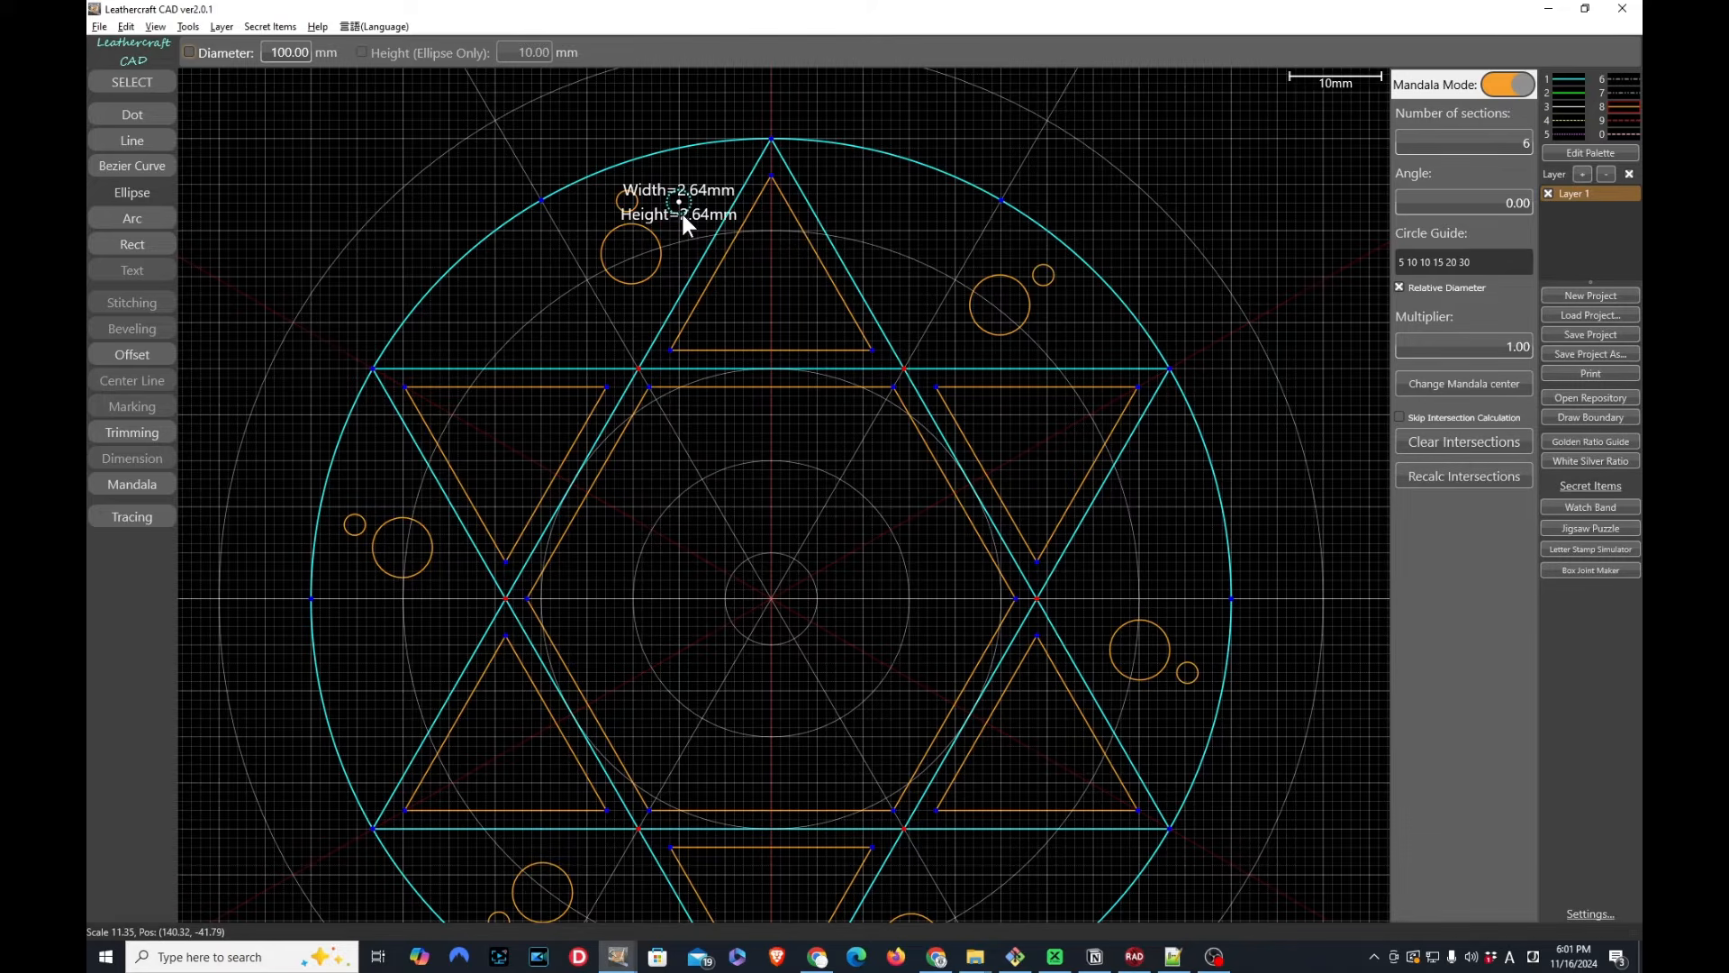
left_click(682, 222)
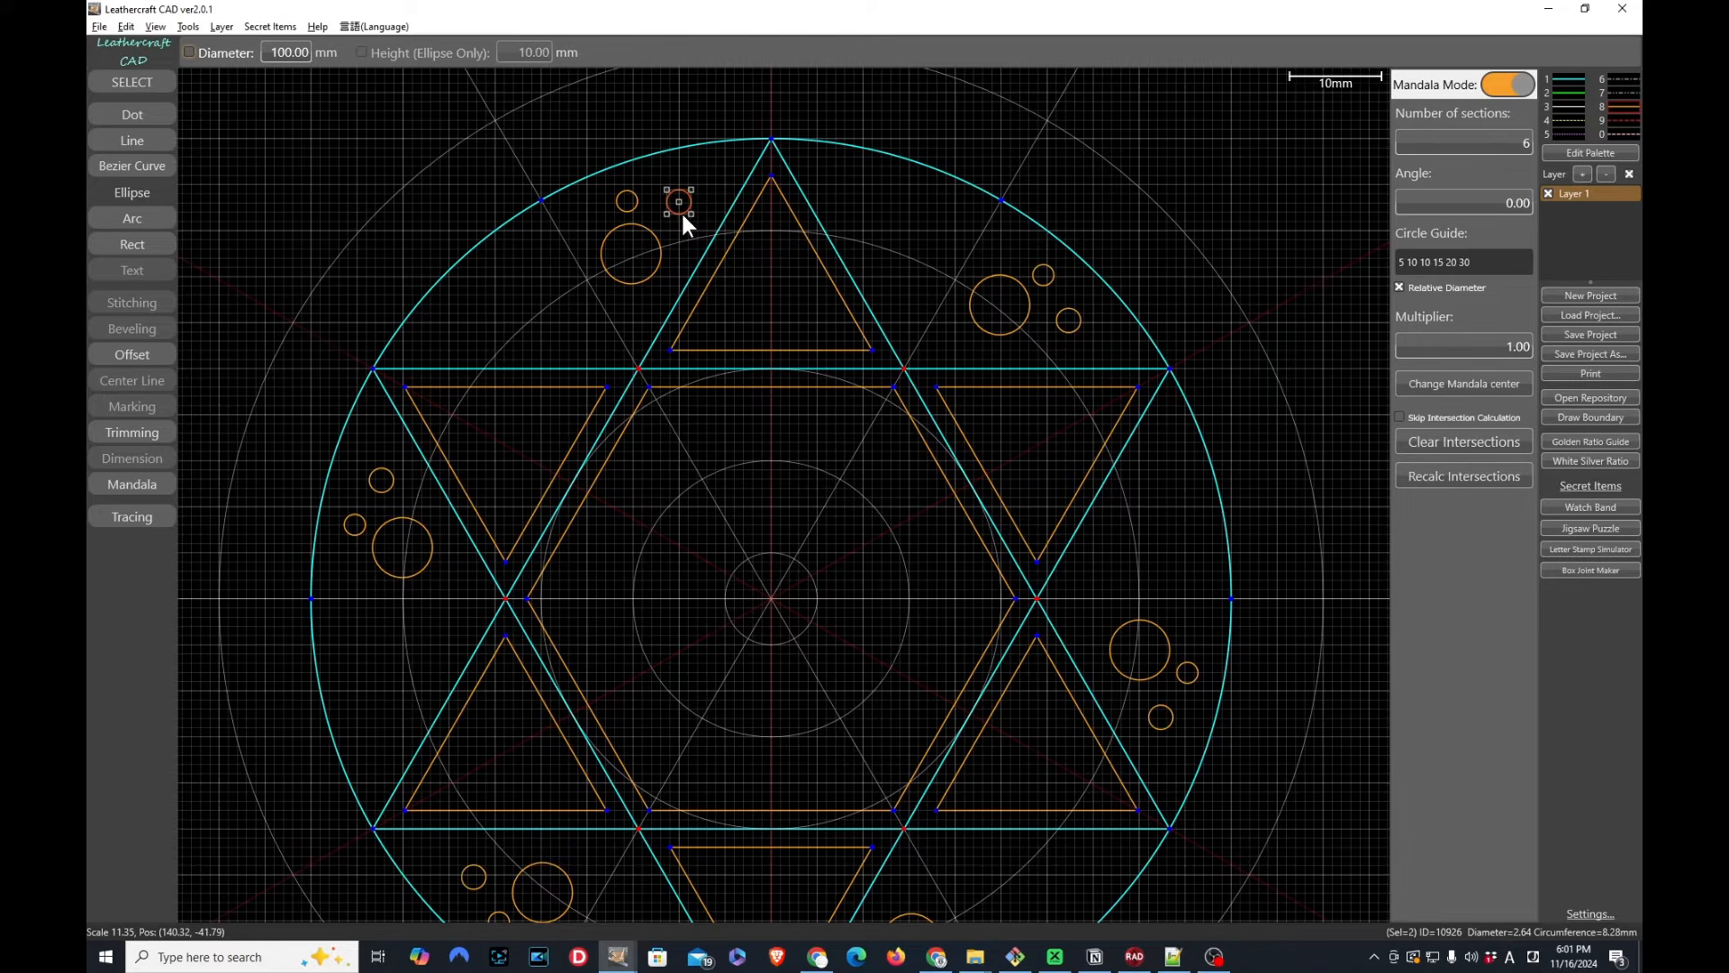
Draw a closed heart from four connected Bezier curves in the gap above the star's upper-left point, beside the small circles
left_click(144, 165)
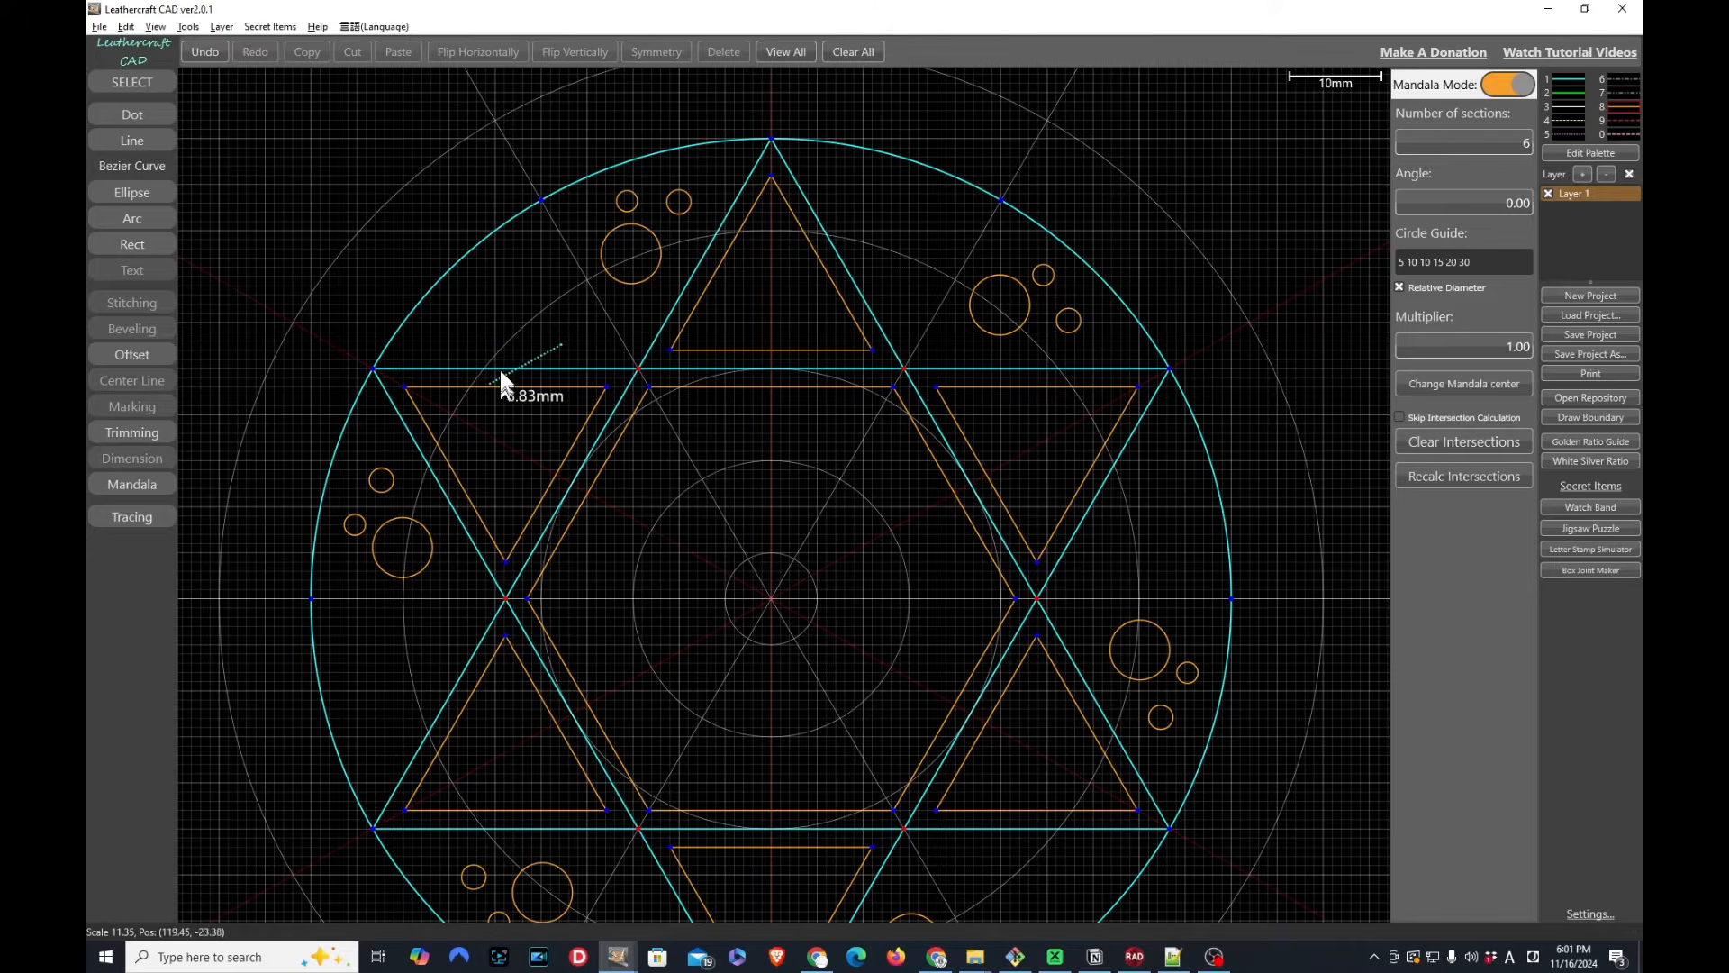
left_click(455, 331)
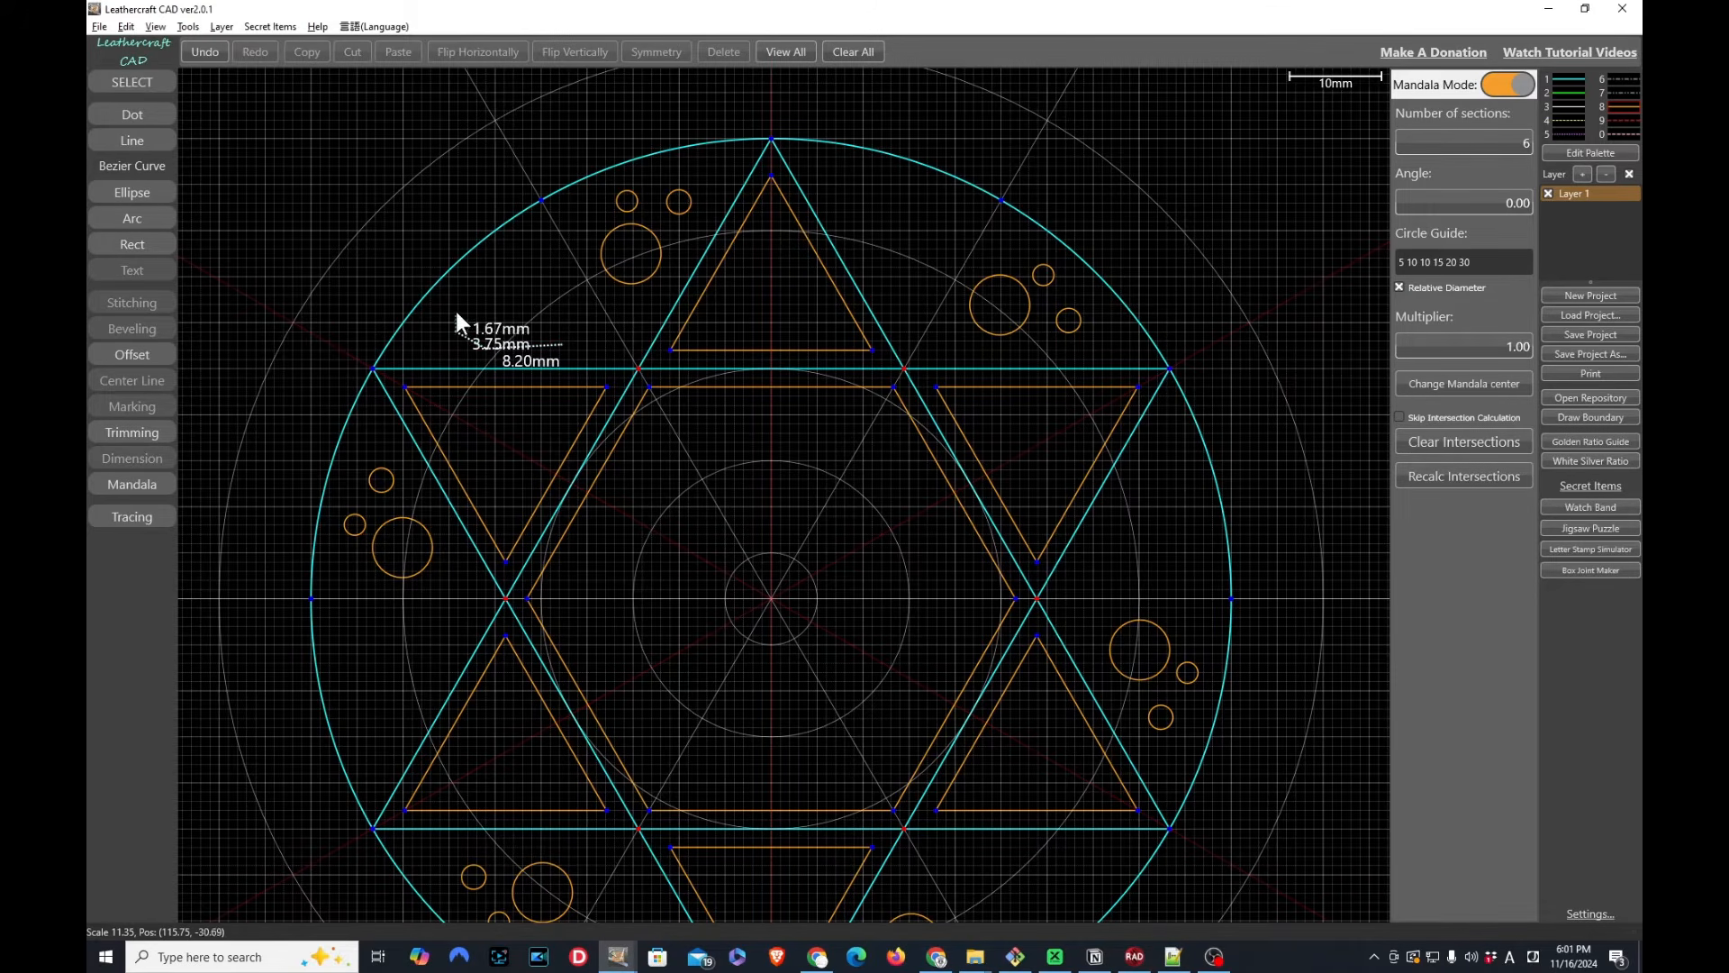
left_click(457, 304)
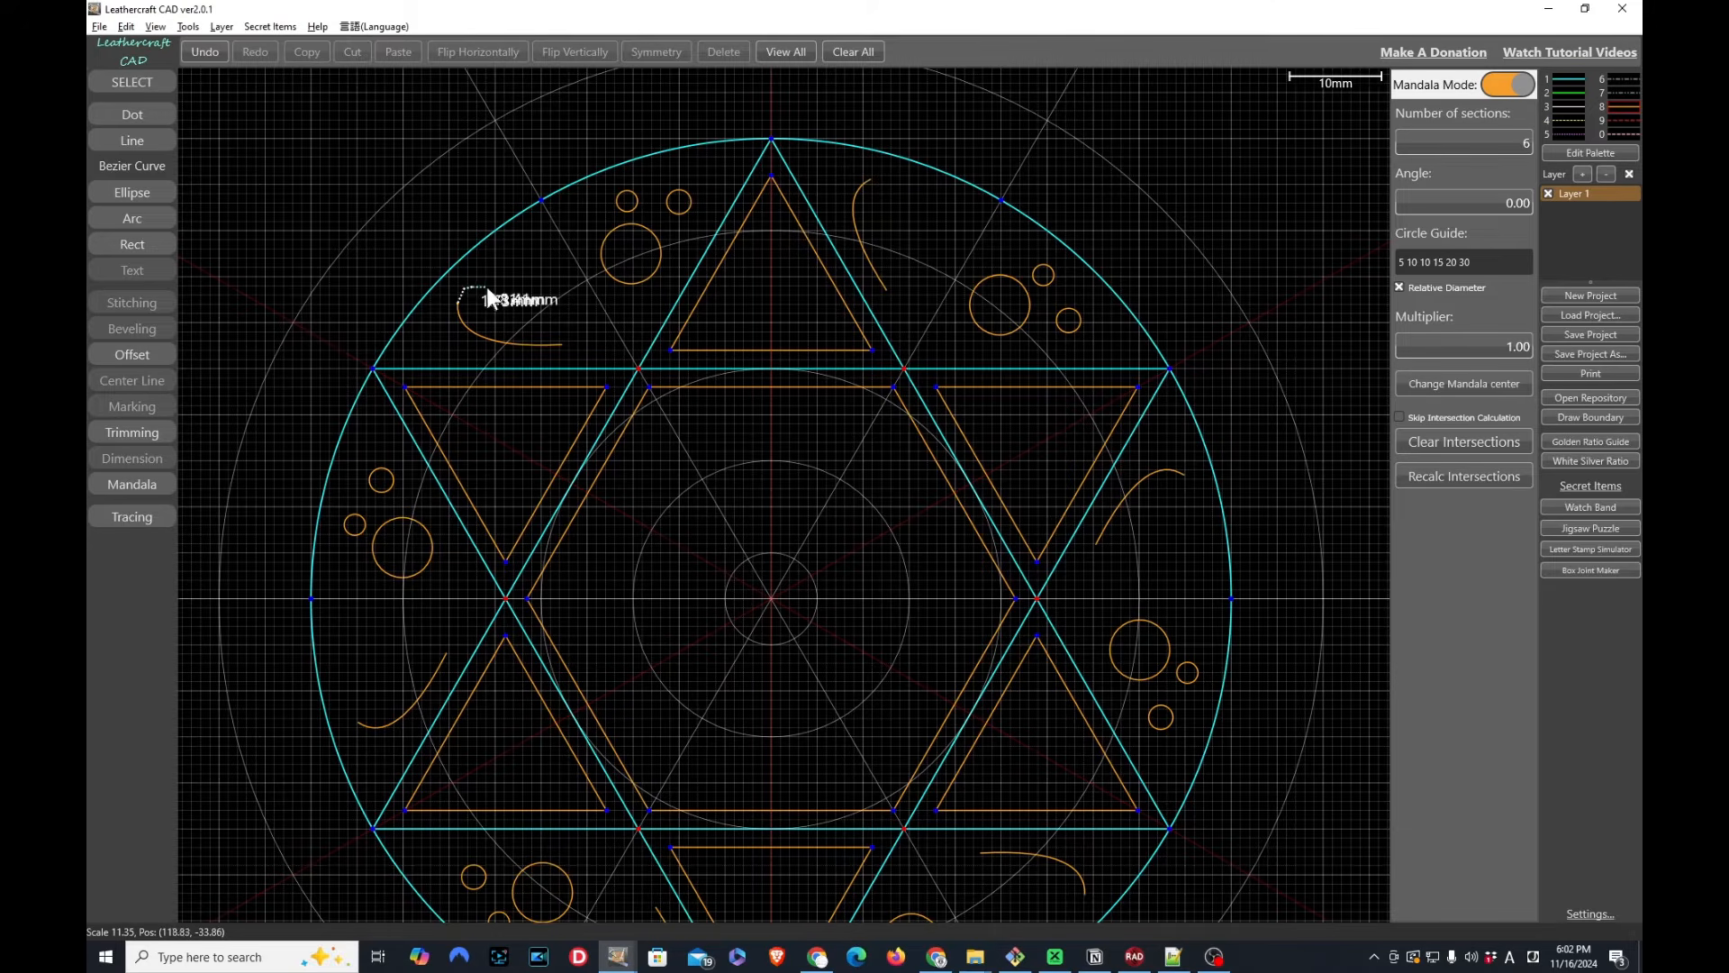
left_click(491, 288)
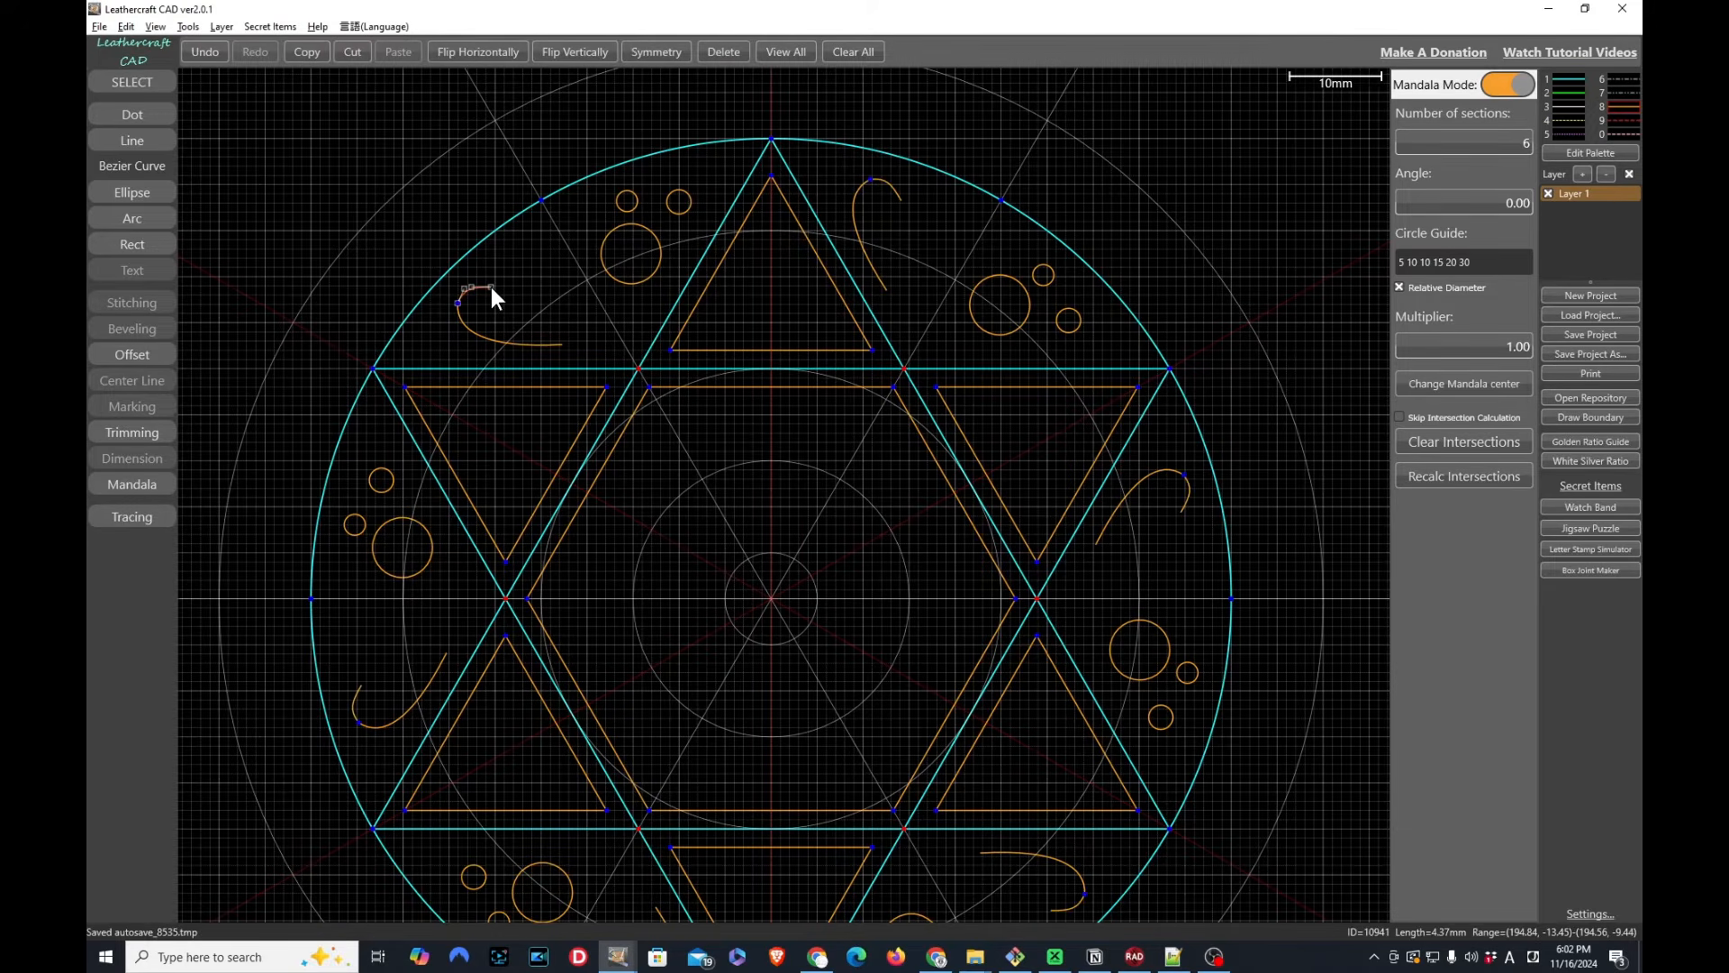
left_click(508, 245)
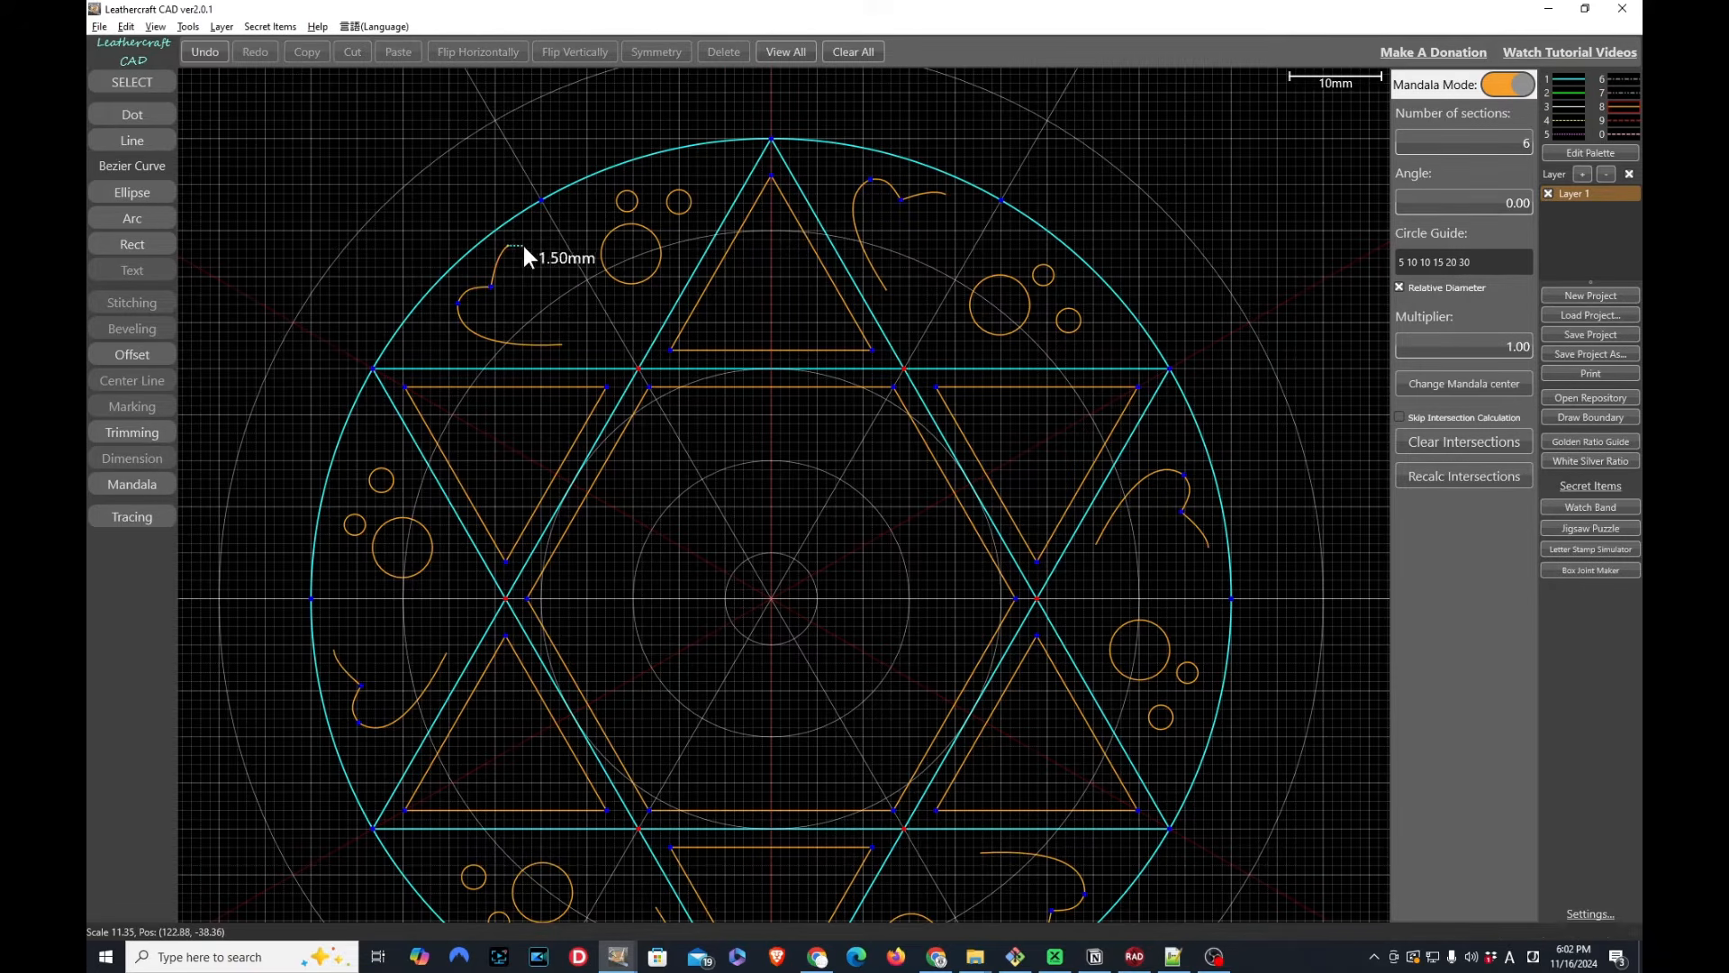
left_click(563, 344)
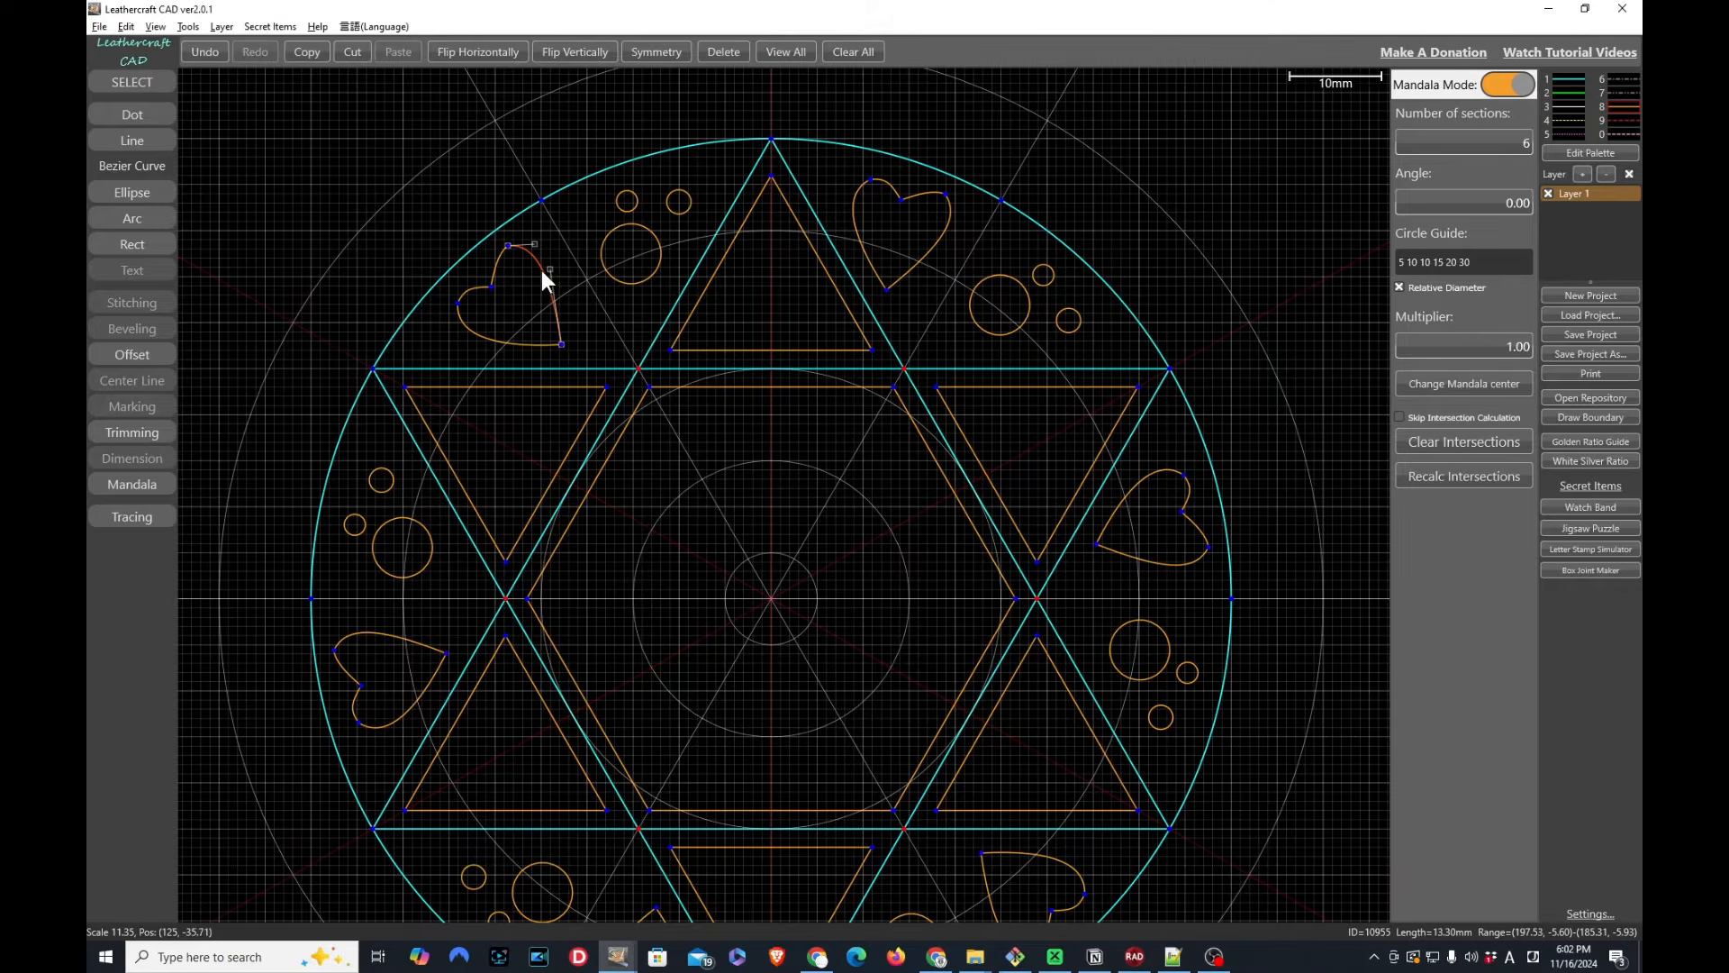
Turn off Mandala mode, hide the grid and clear the selection to show both finished designs
scroll(552, 287, "down", 2)
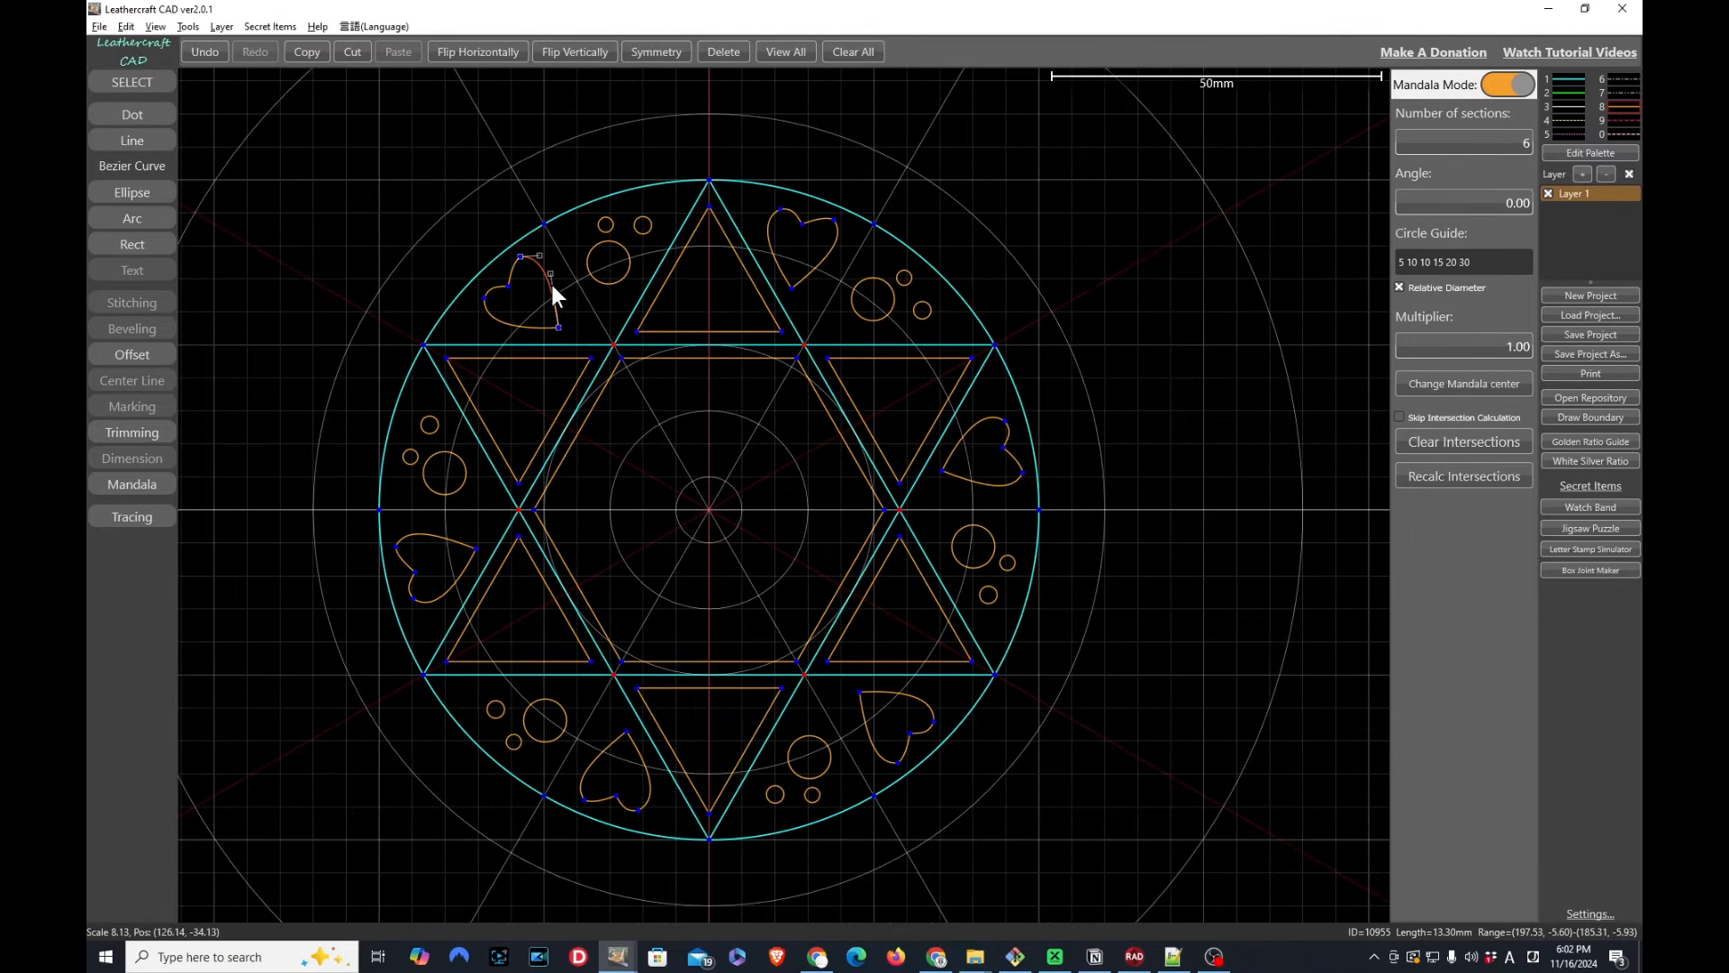
left_click(1511, 84)
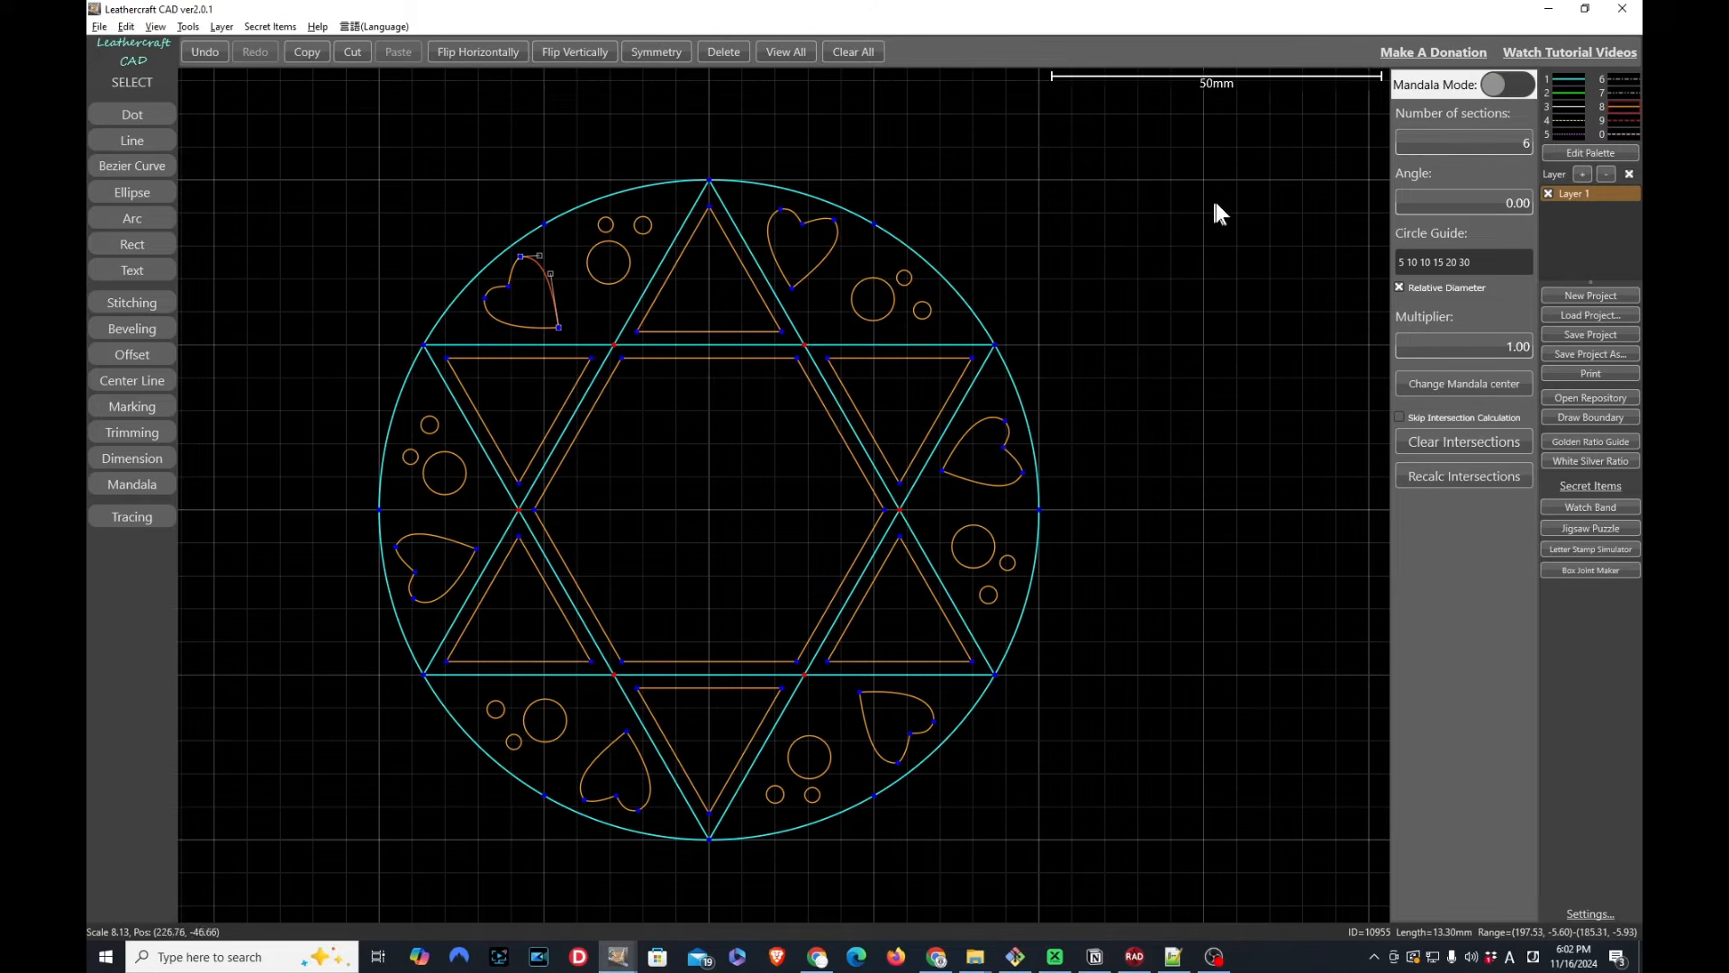
key("g")
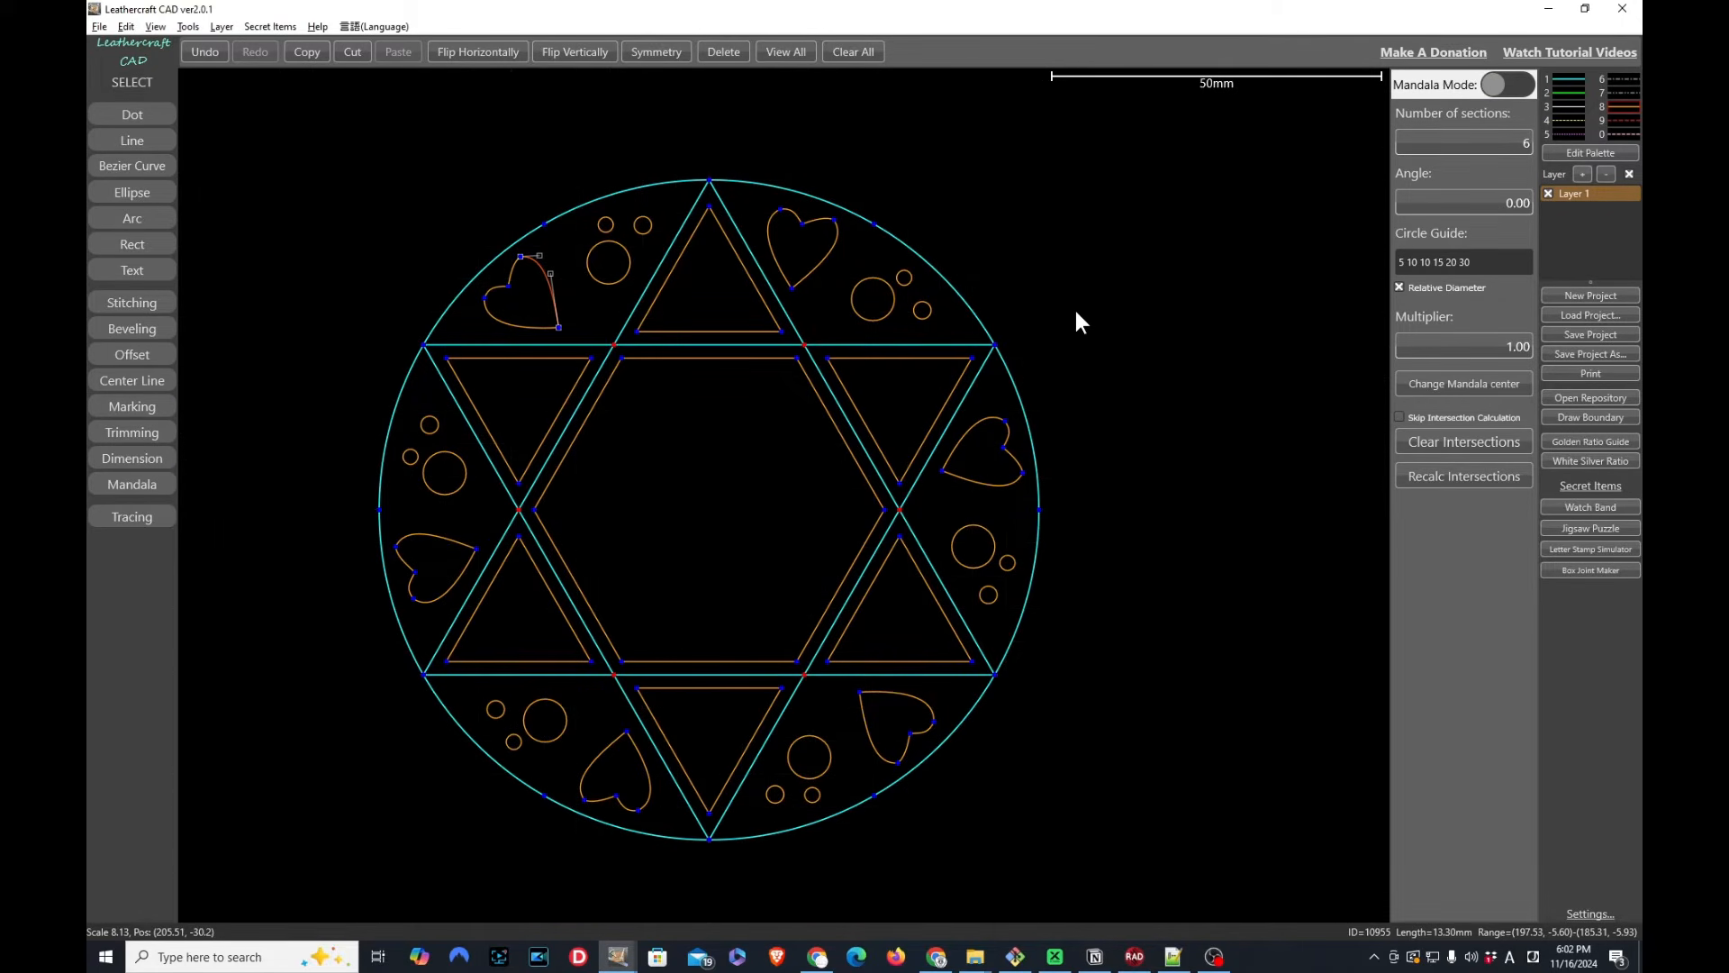
scroll(1076, 312, "down", 5)
key("Escape")
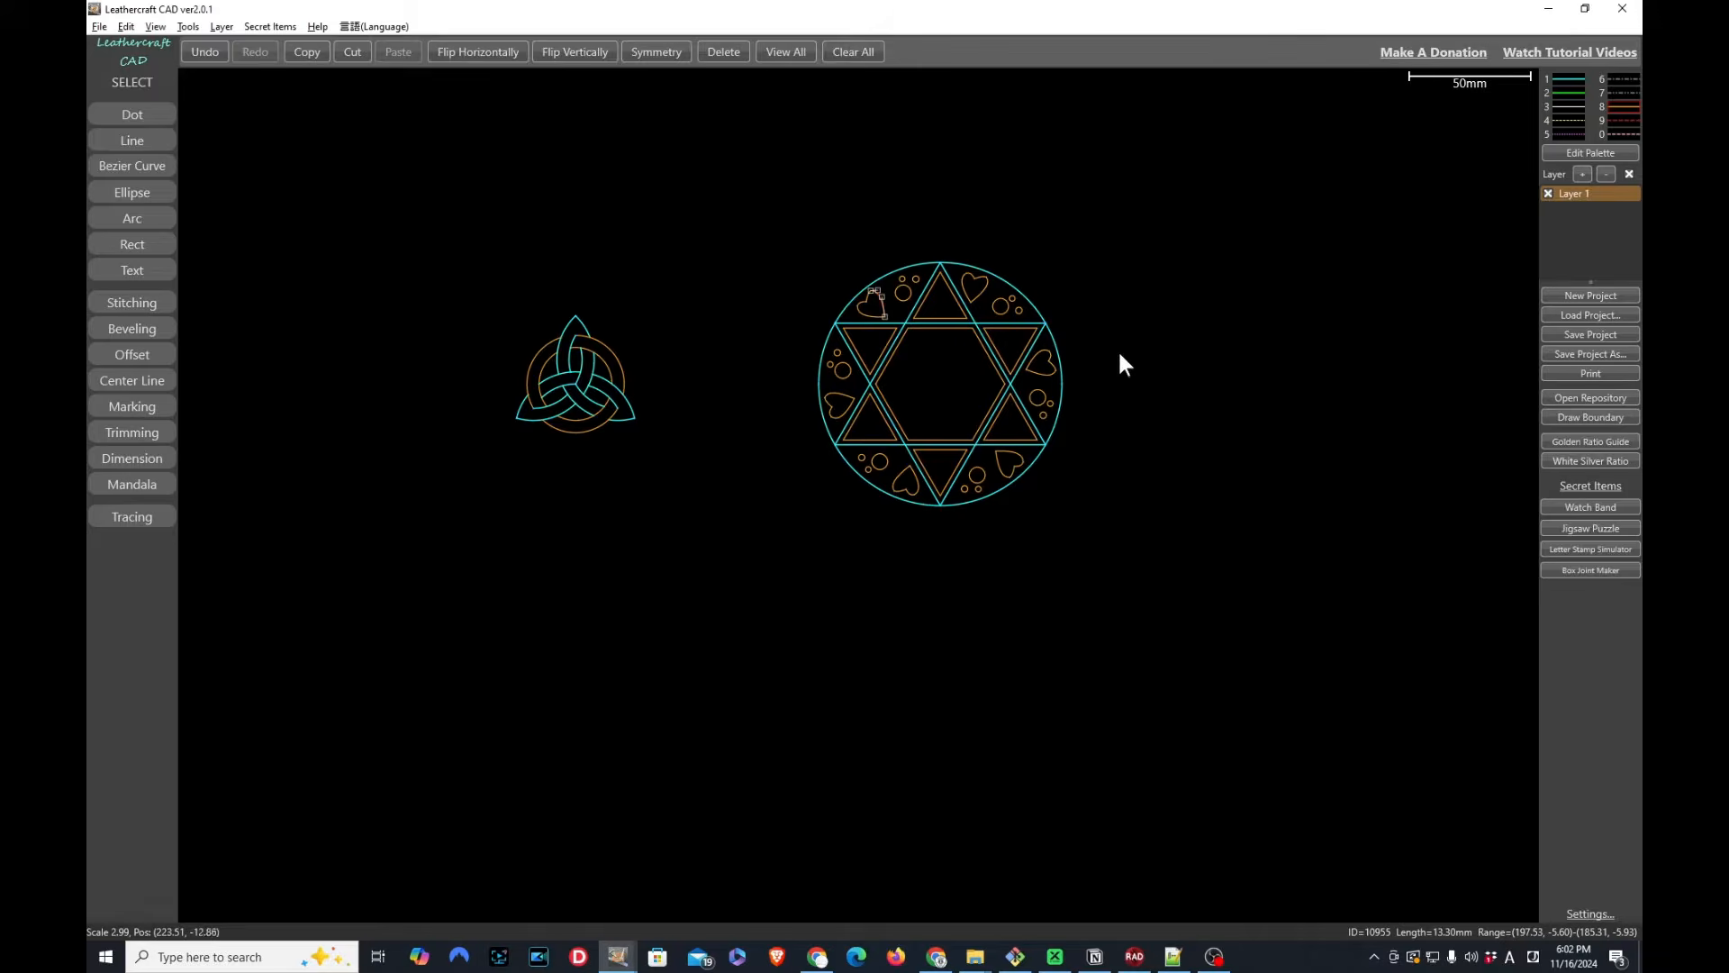
scroll(1116, 354, "up", 2)
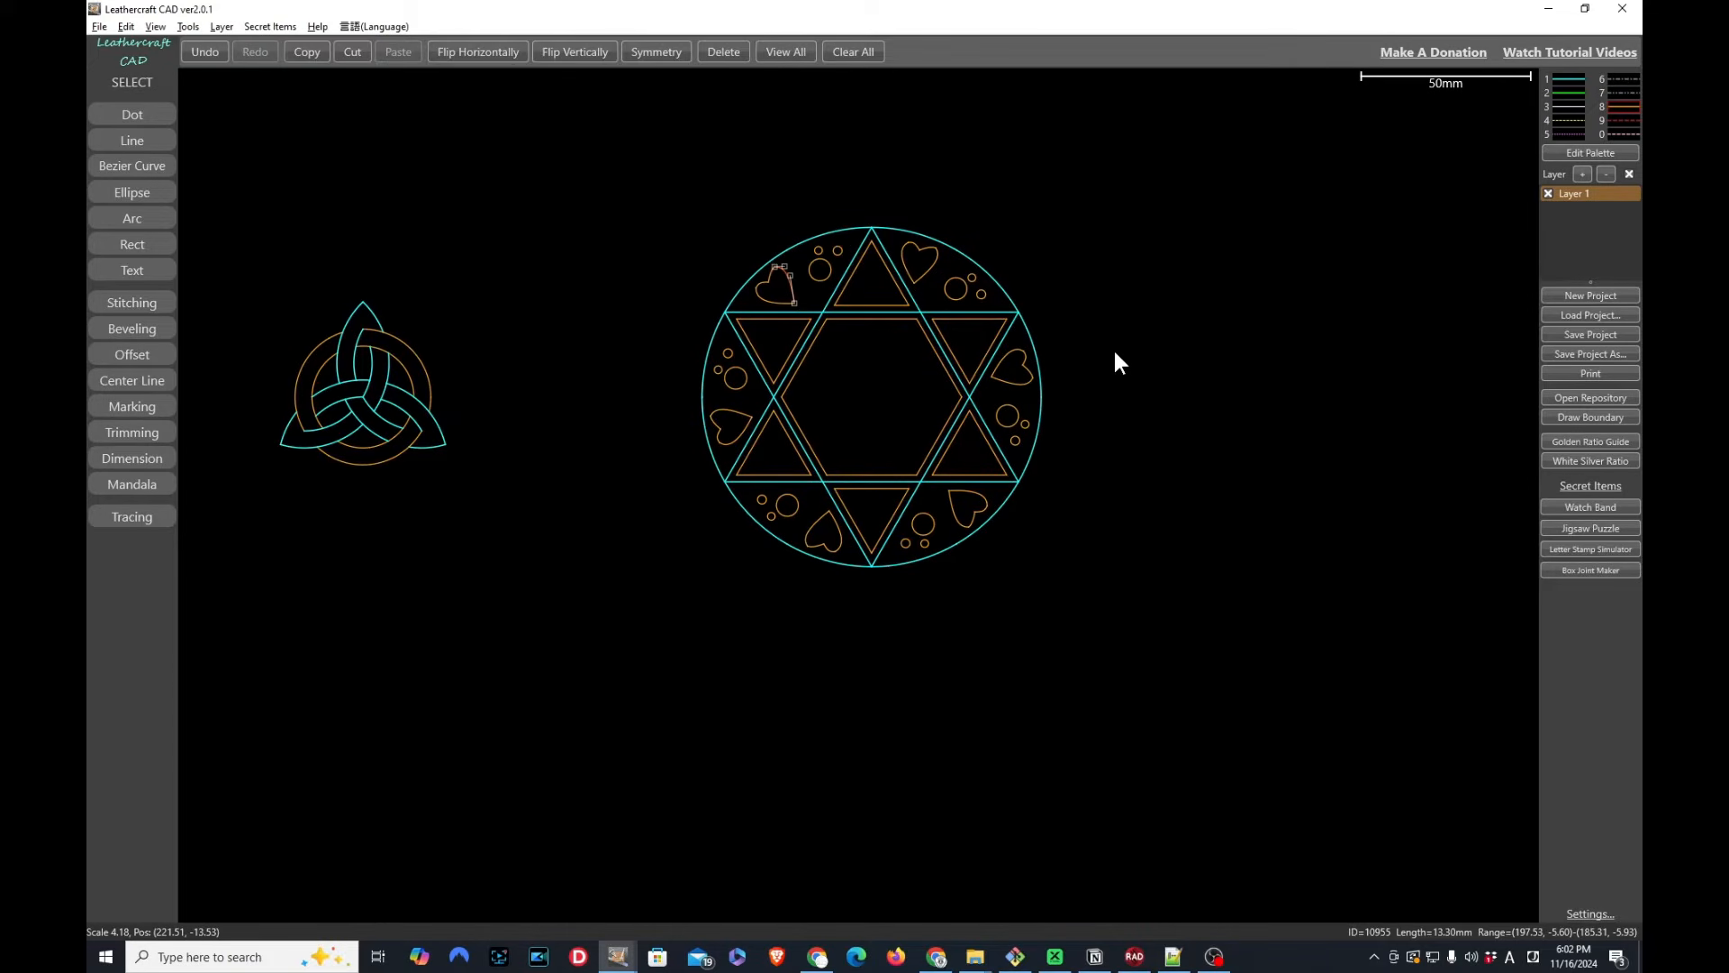
left_click(1115, 353)
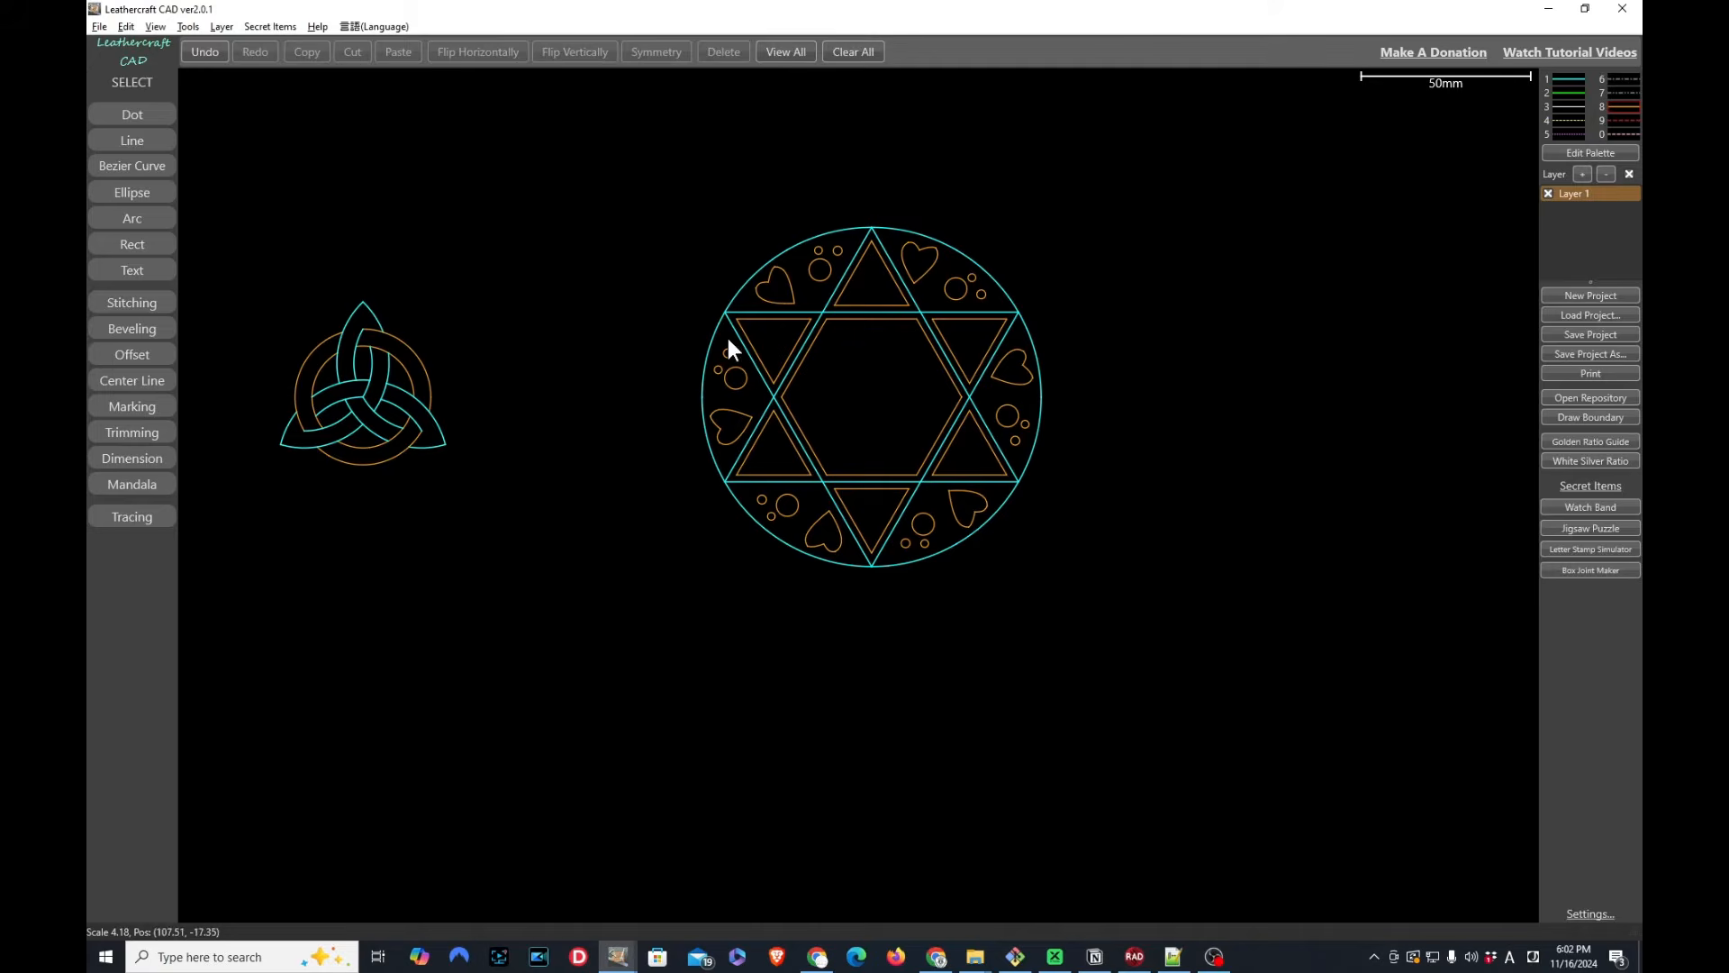
Turn Mandala mode back on and shift the heart next to the star's top point slightly to the right
left_click(162, 488)
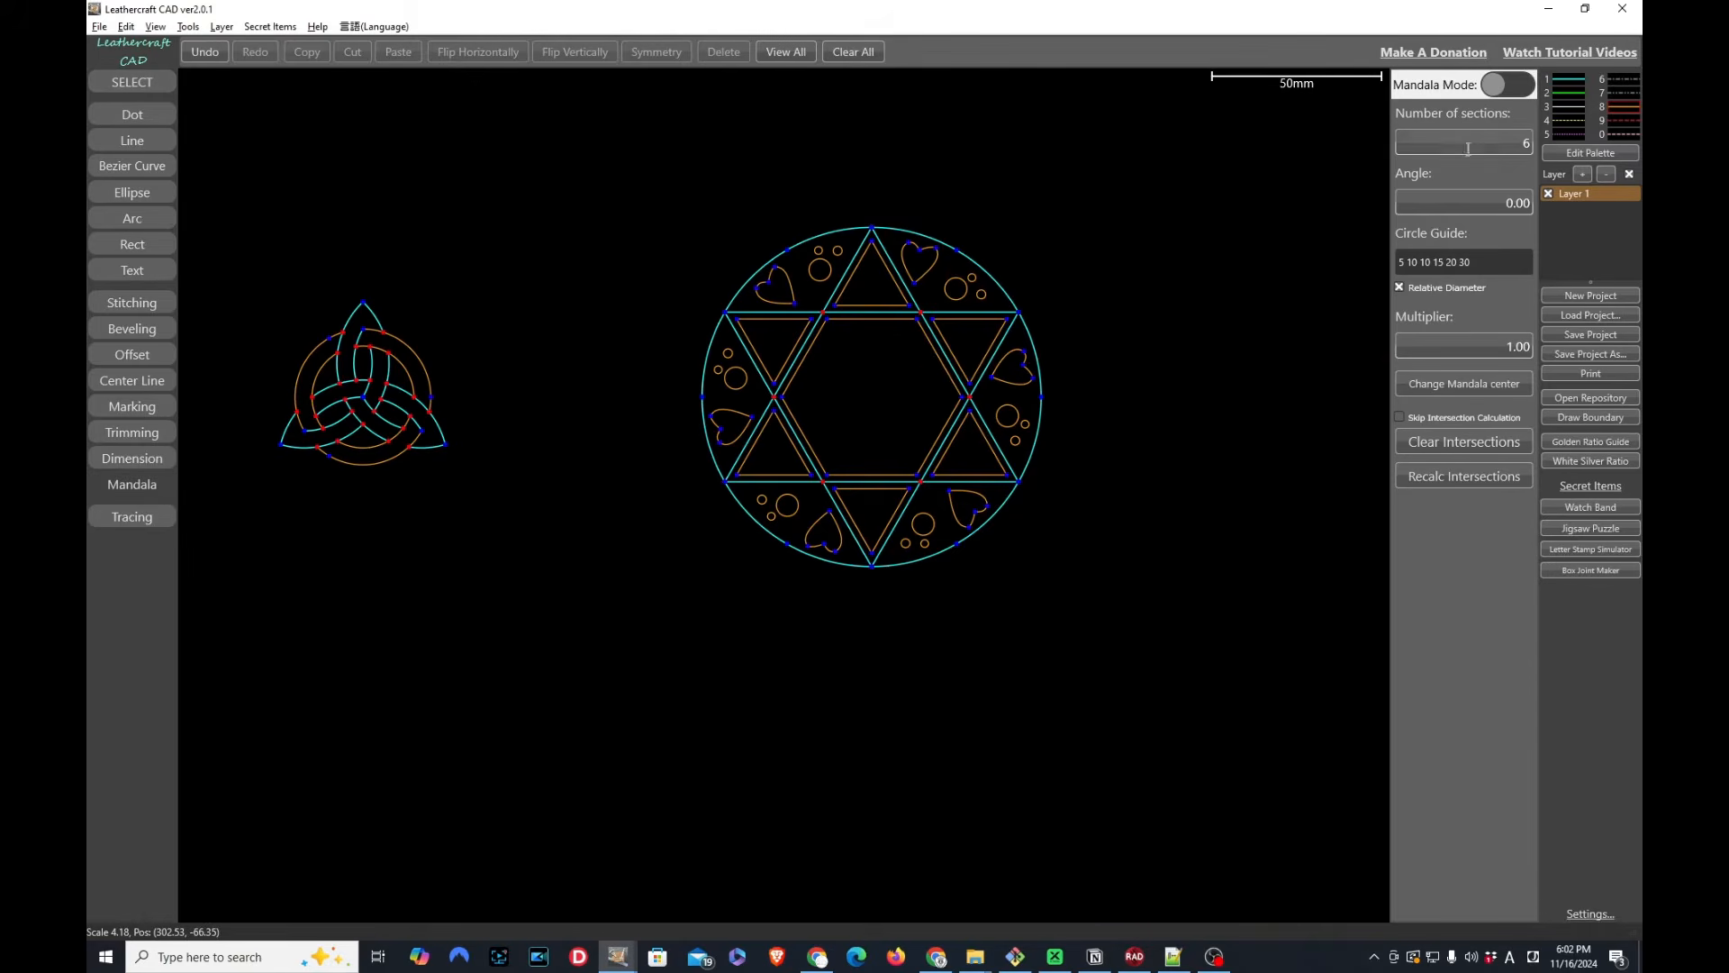
left_click(1506, 87)
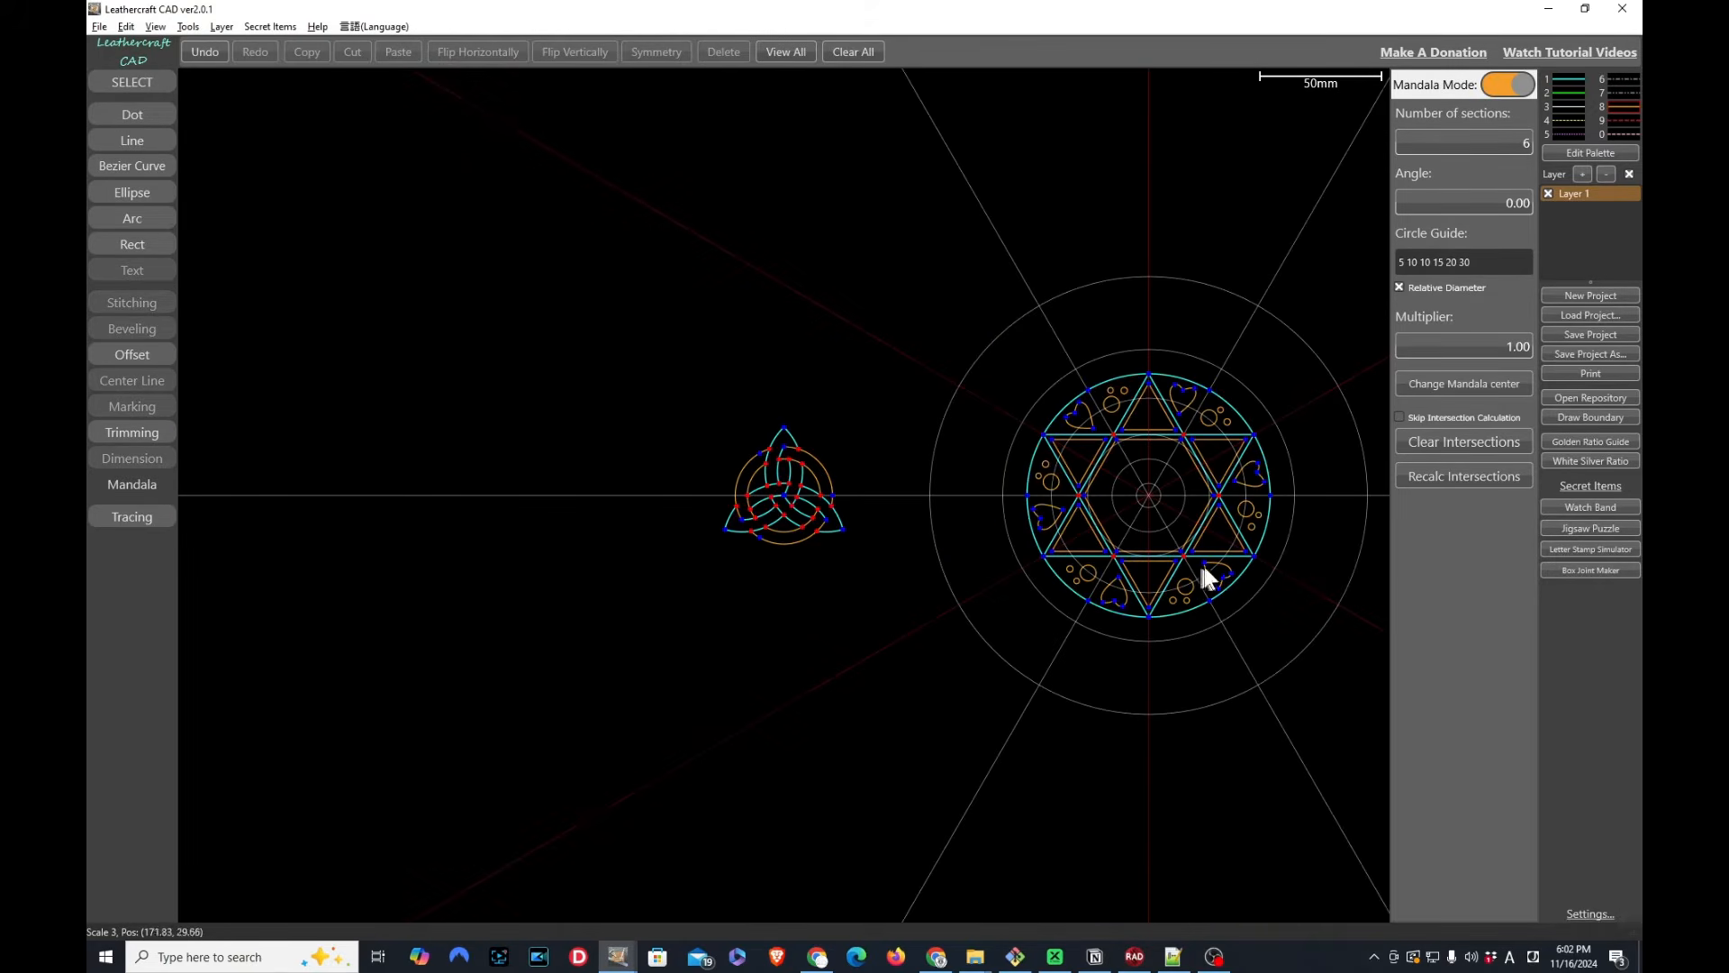
scroll(1198, 563, "up", 5)
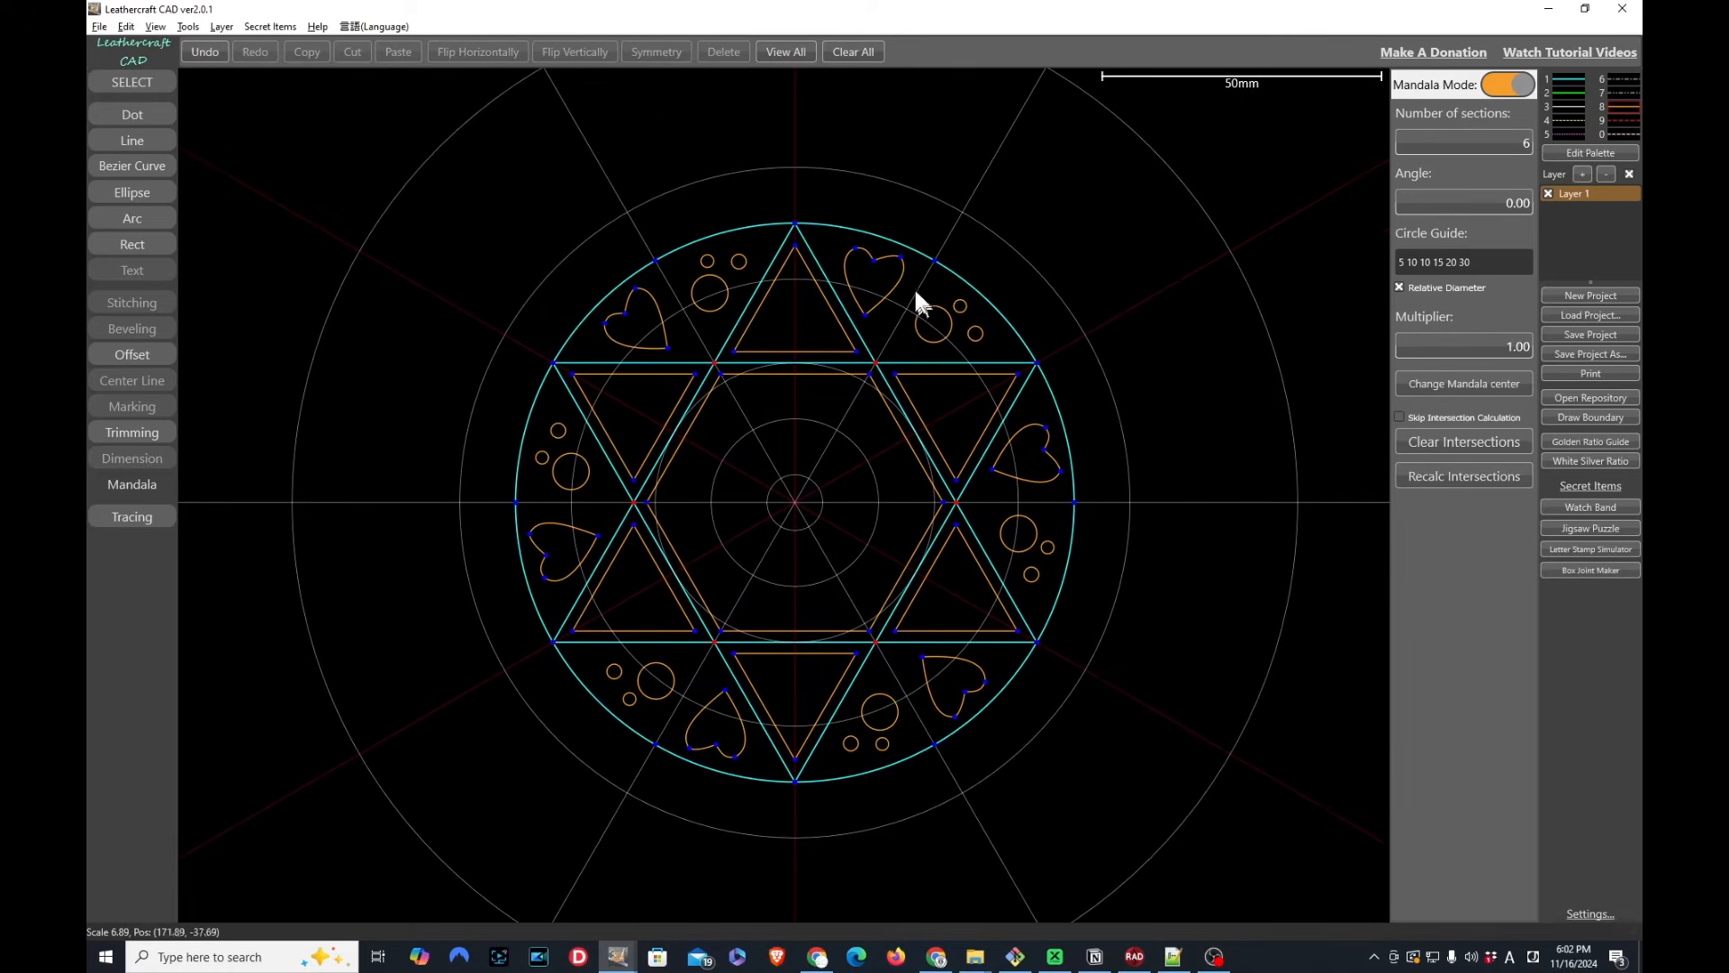
key("Escape")
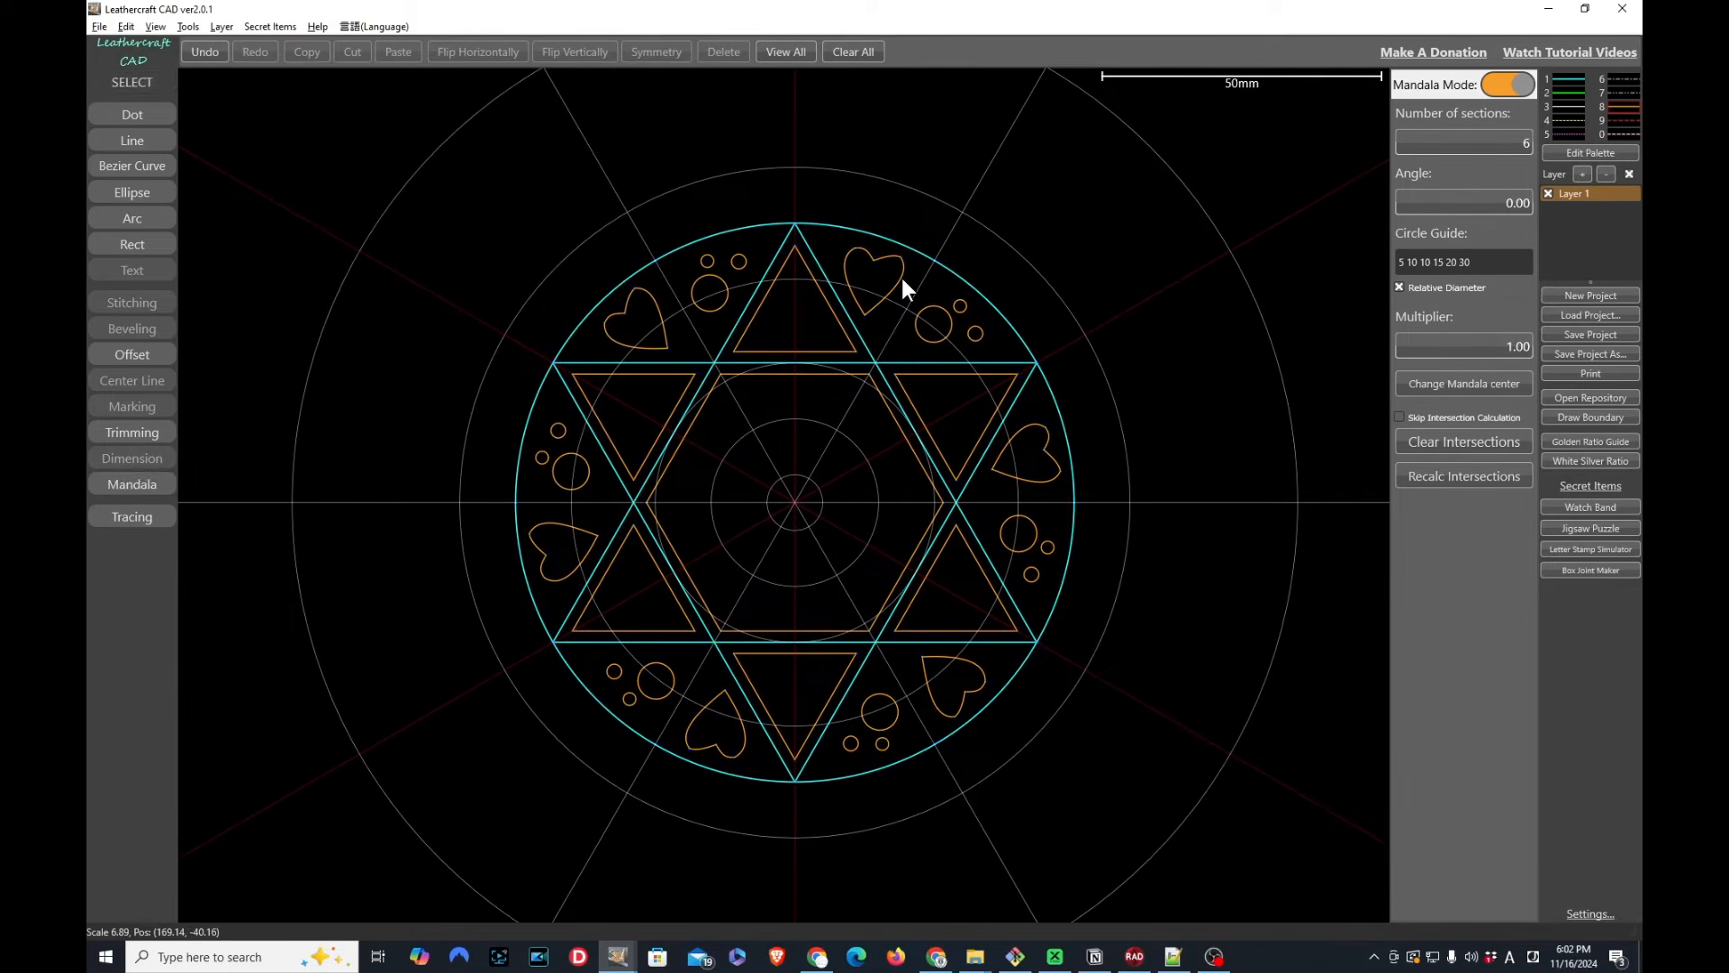
left_click(898, 280)
mouse_move(899, 281)
left_mouse_down()
mouse_move(931, 285)
mouse_move(985, 228)
mouse_move(949, 211)
mouse_move(919, 283)
mouse_move(901, 281)
left_mouse_up()
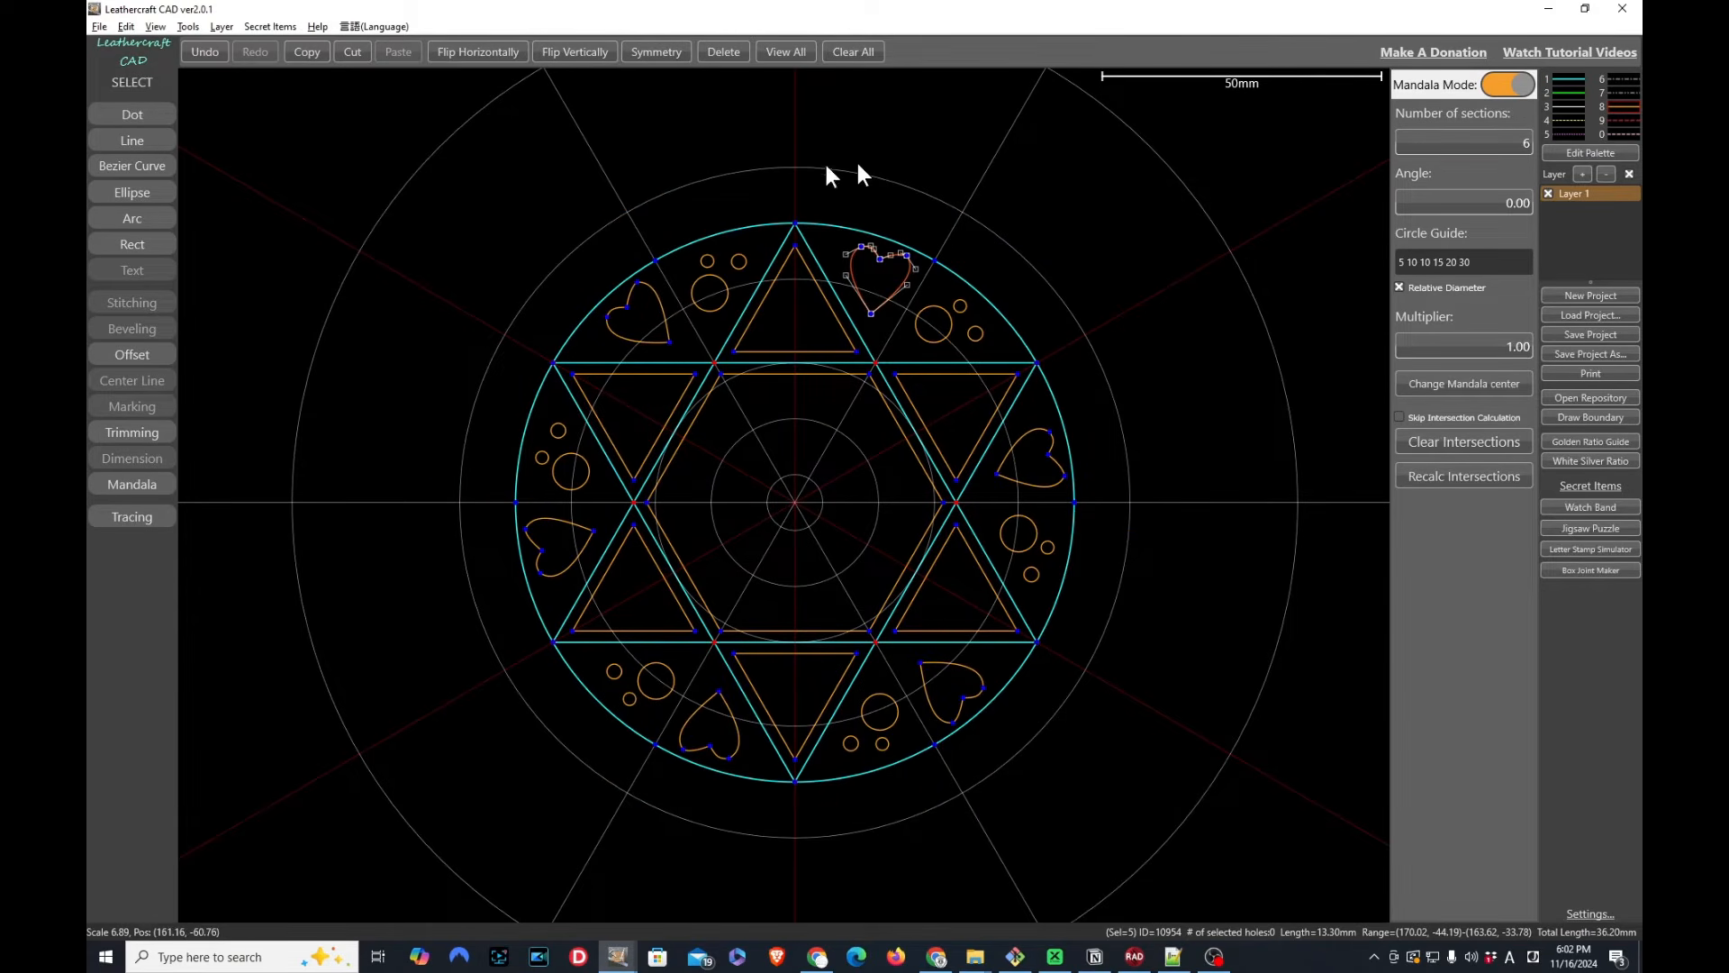
Set the number of mandala sections to 12
middle_click_drag(857, 164, 852, 230)
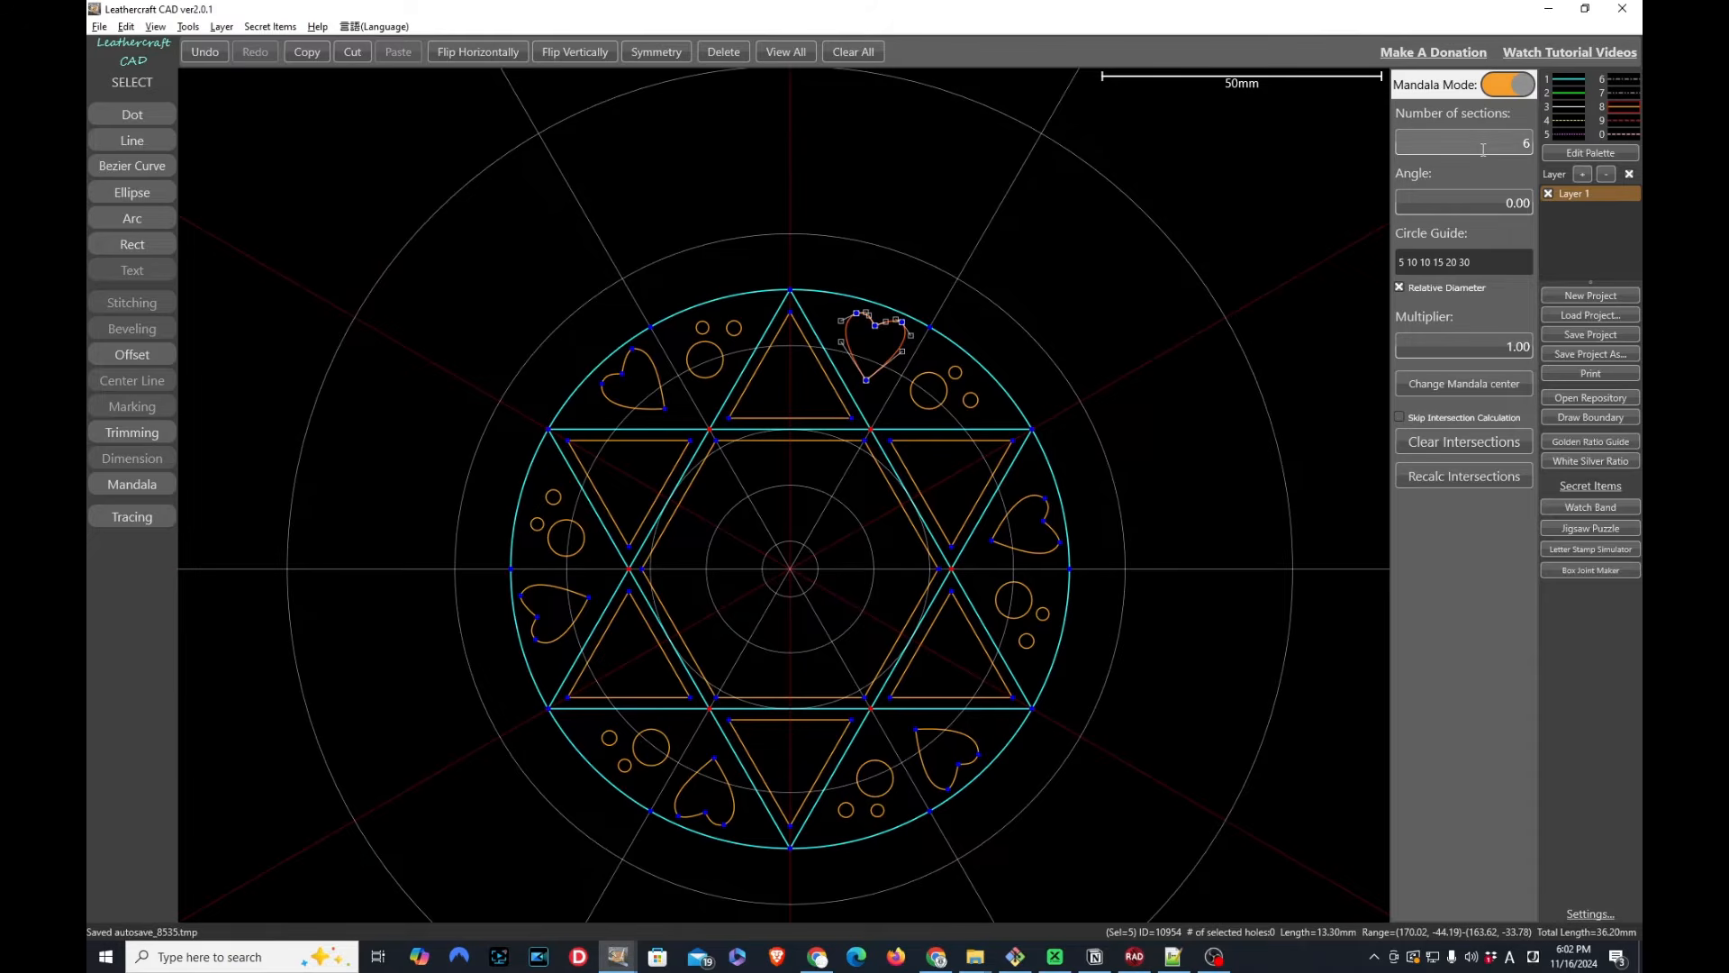
scroll(1484, 149, "up", 5)
scroll(1483, 150, "up", 1)
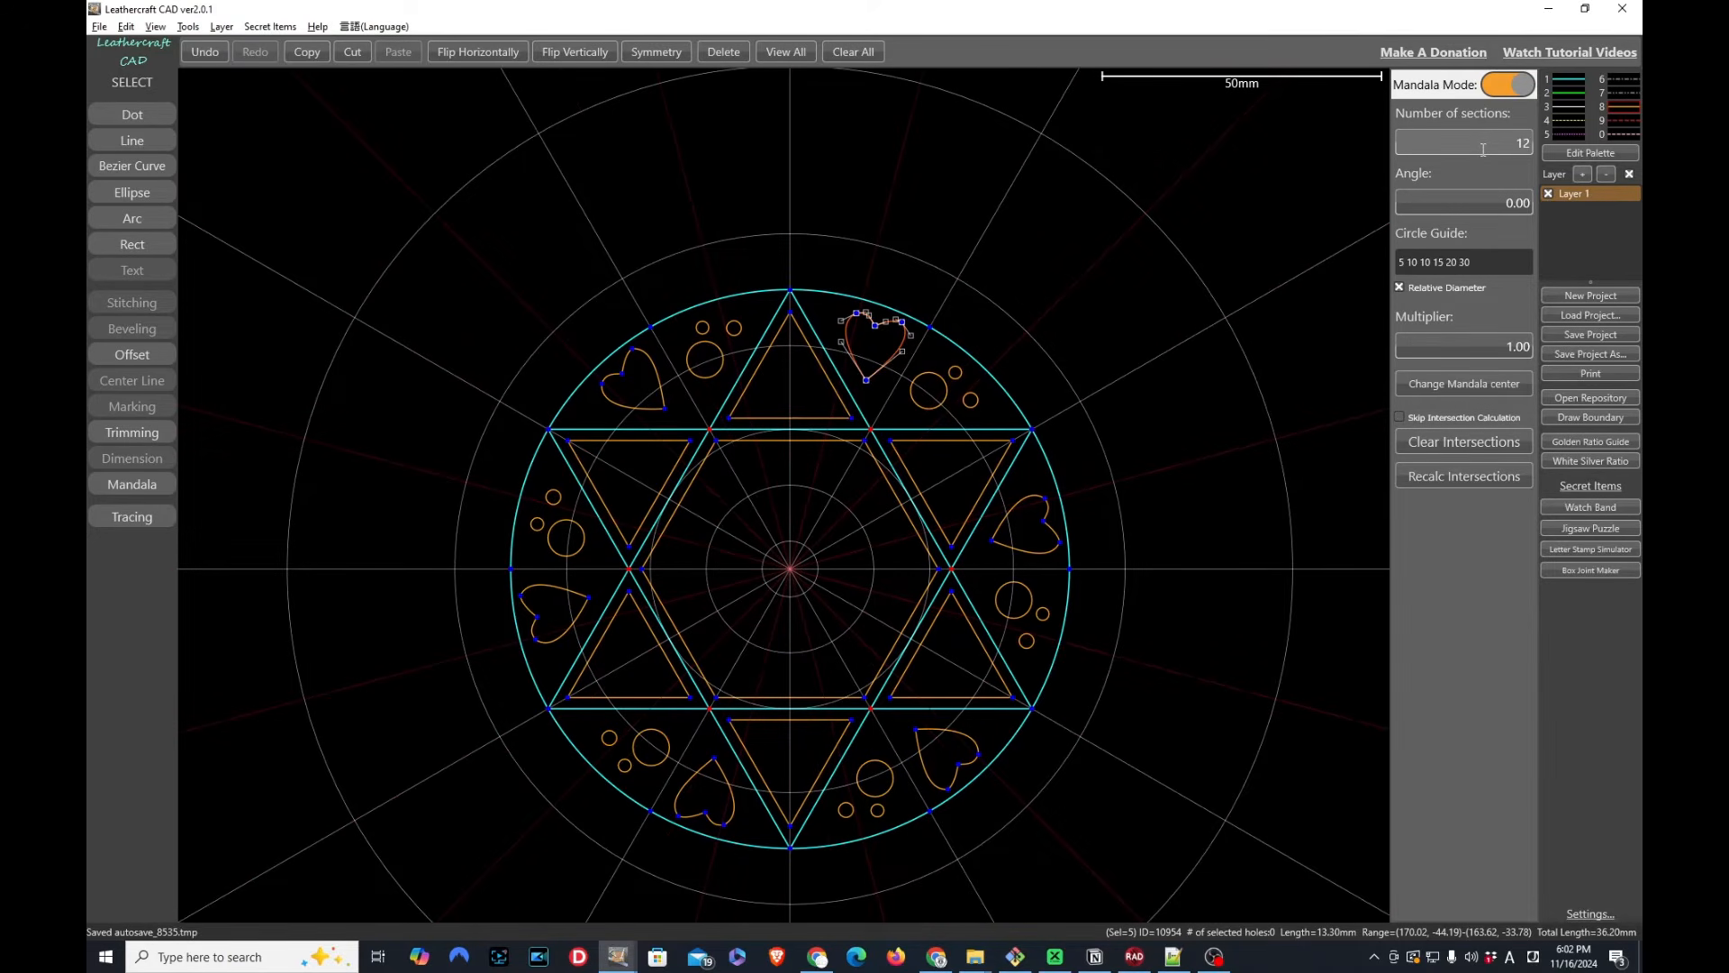
Draw a wavy Bezier curve about 18 mm long from the outer circle's top point to the next guide circle, and adjust its handles to deepen the bends
left_click(153, 170)
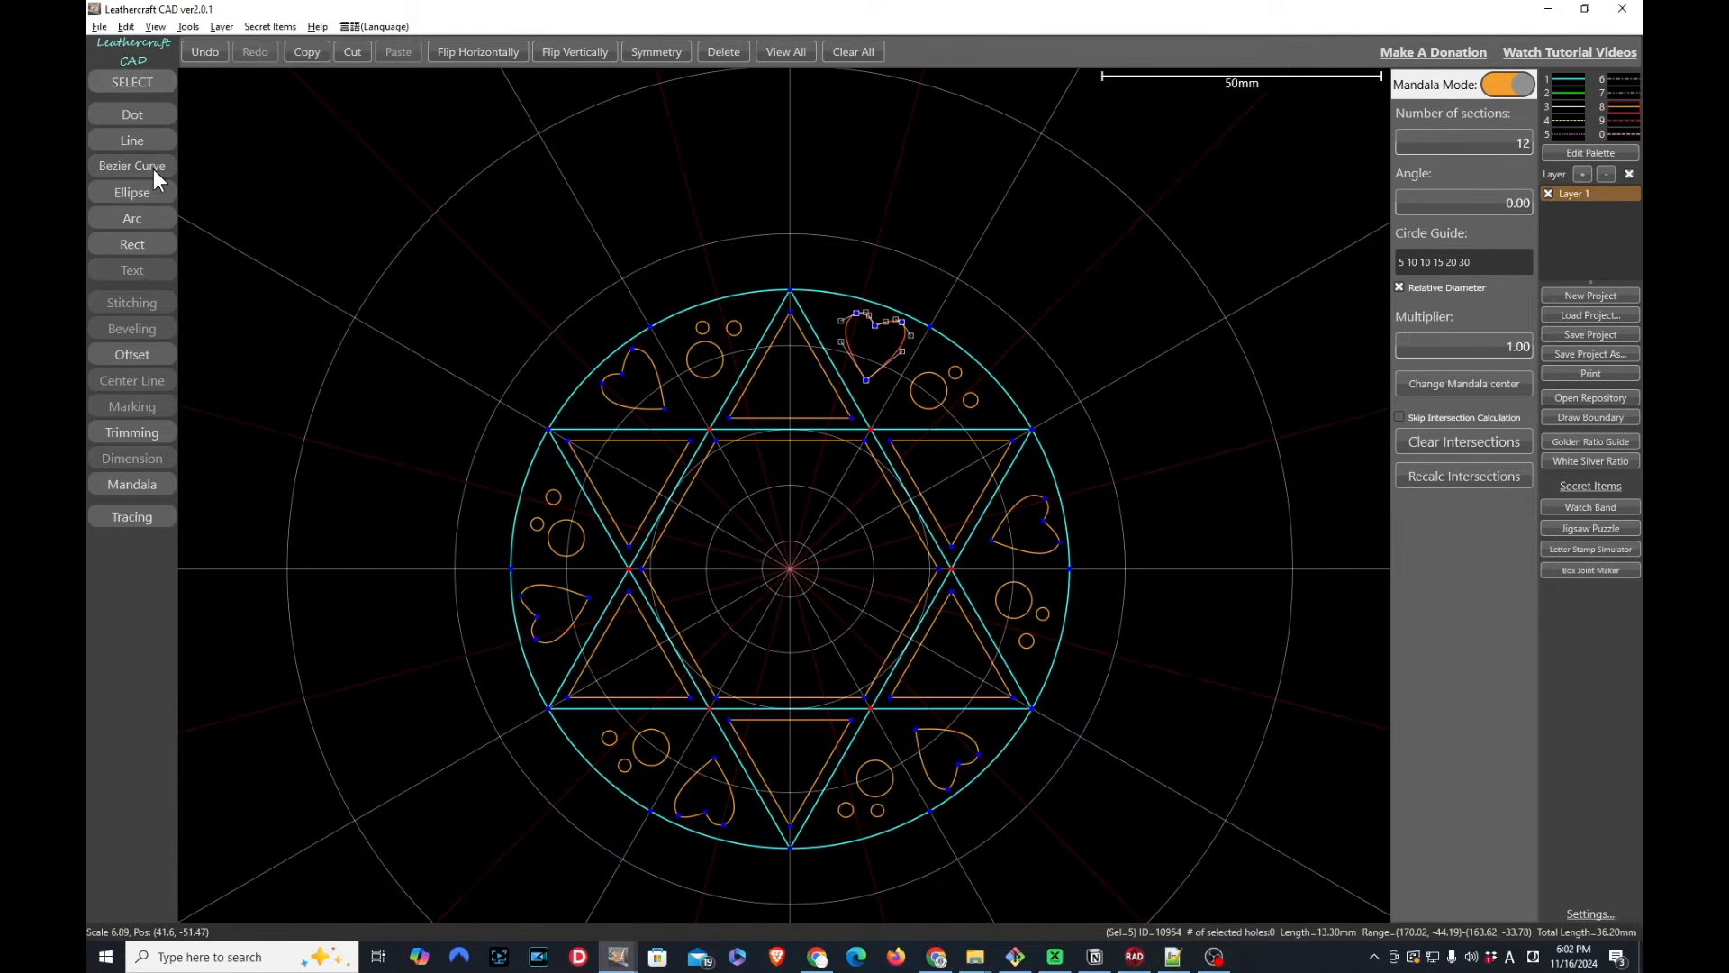
left_click(788, 287)
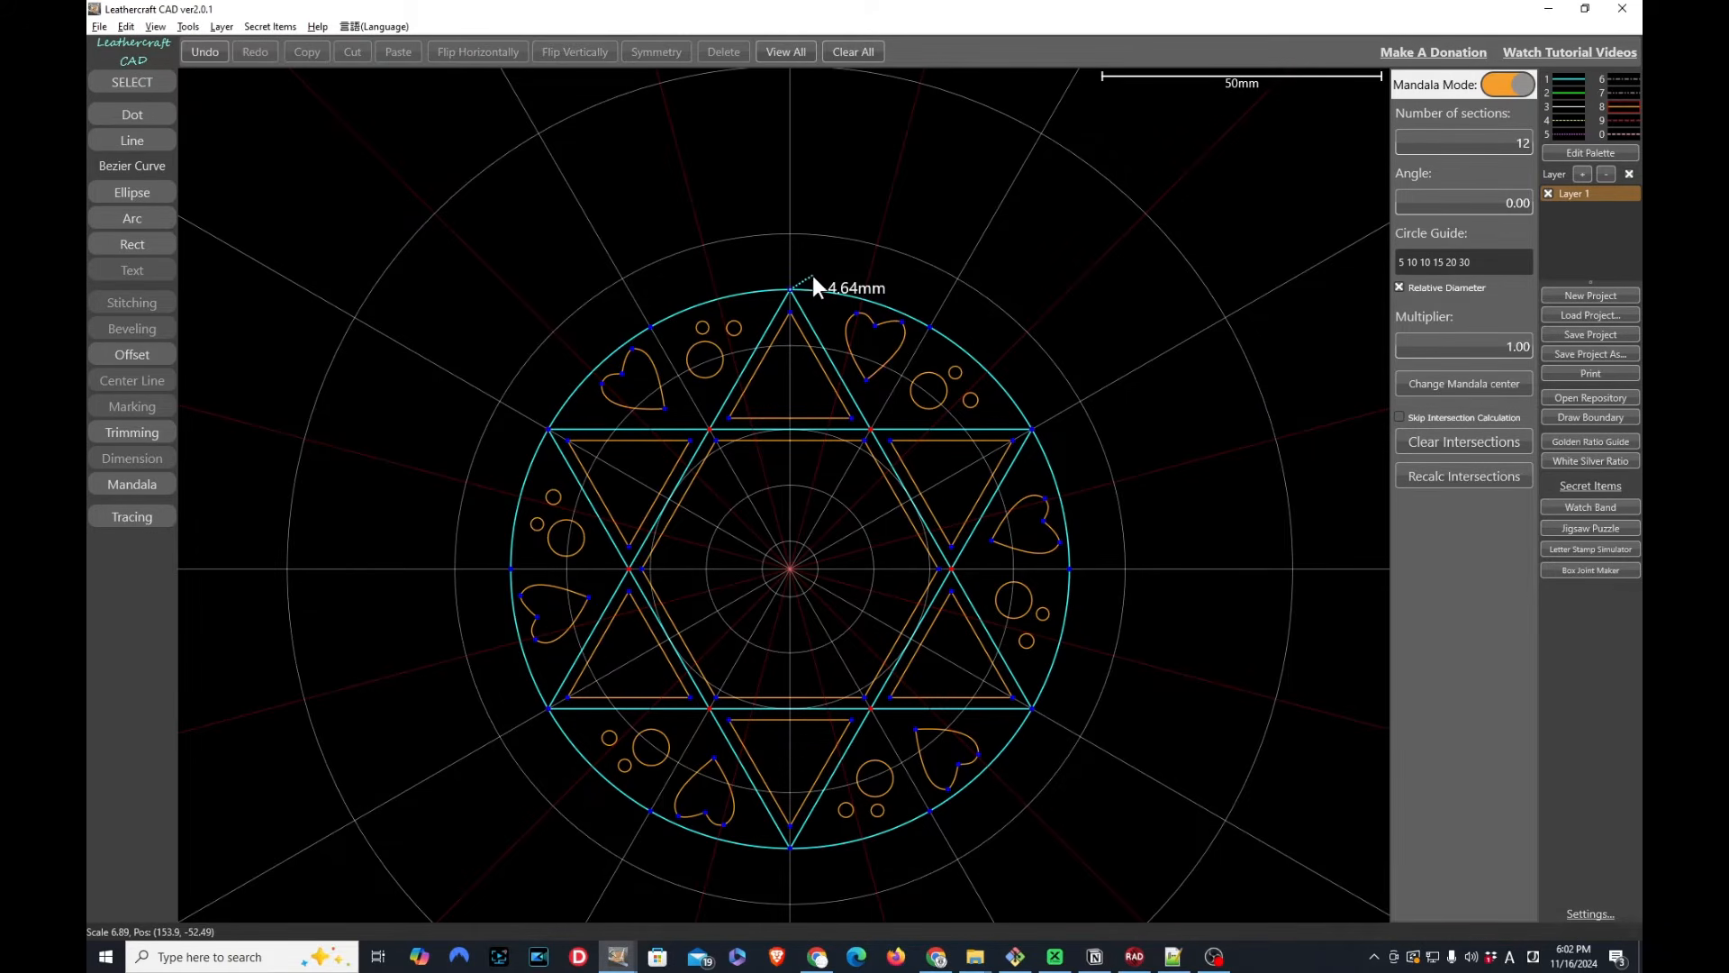
left_click(809, 262)
left_click(846, 272)
left_click(877, 245)
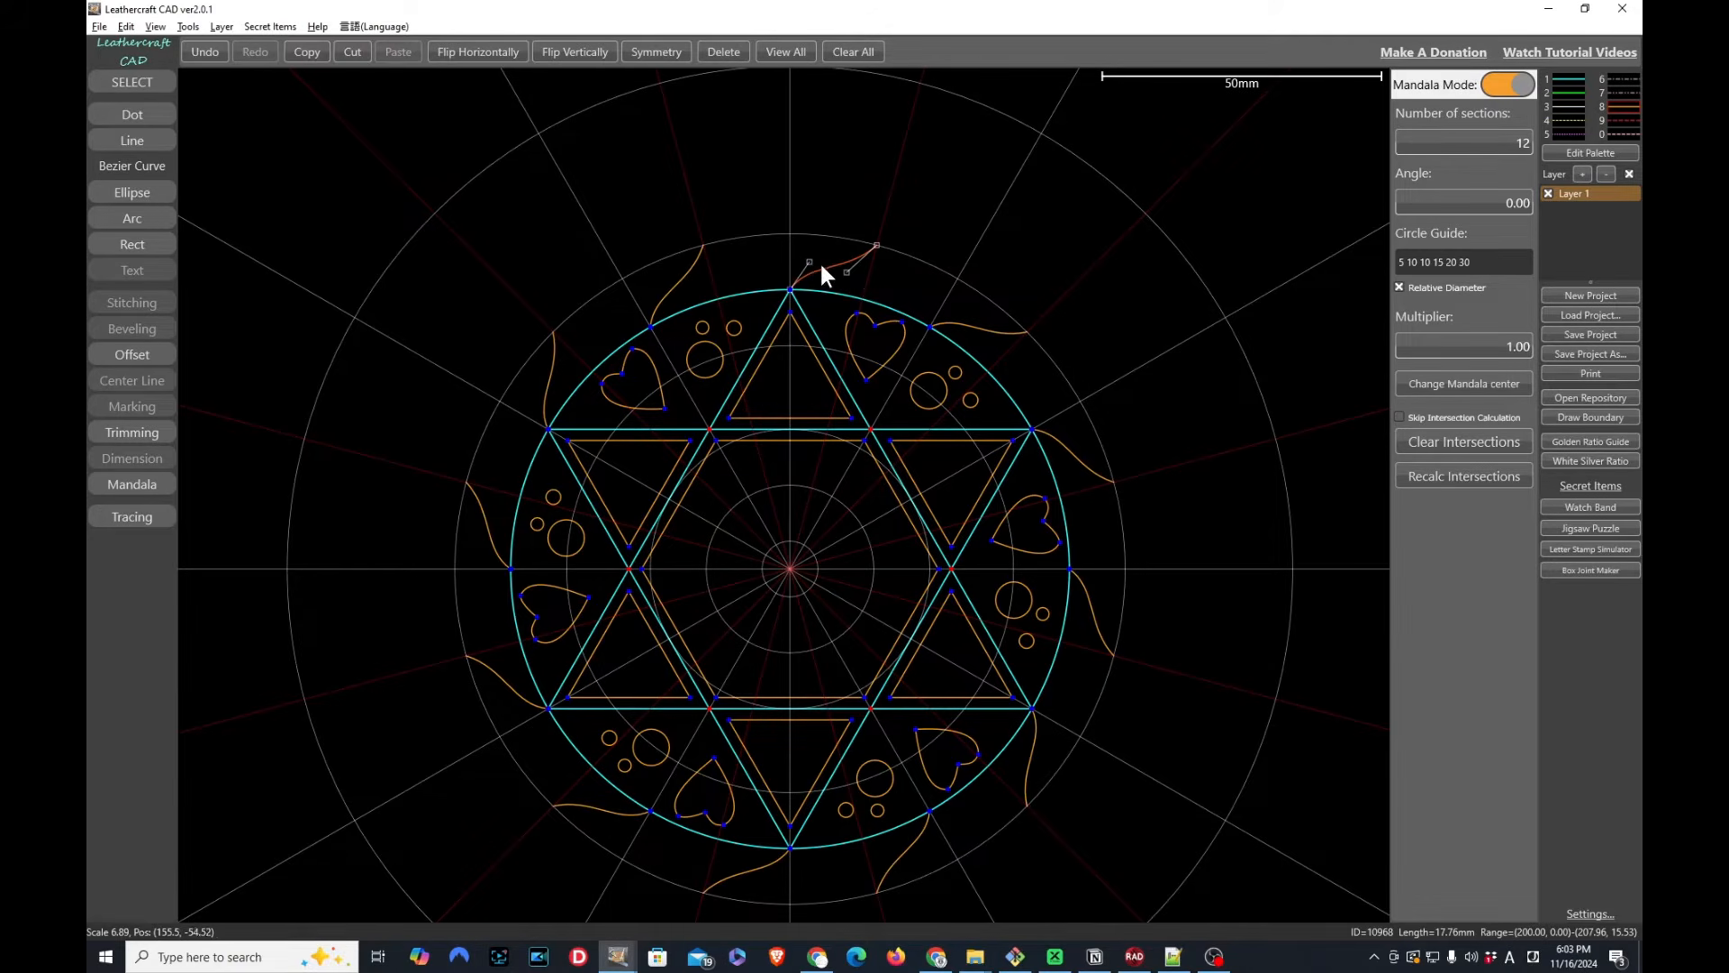
left_click_drag(813, 259, 852, 281)
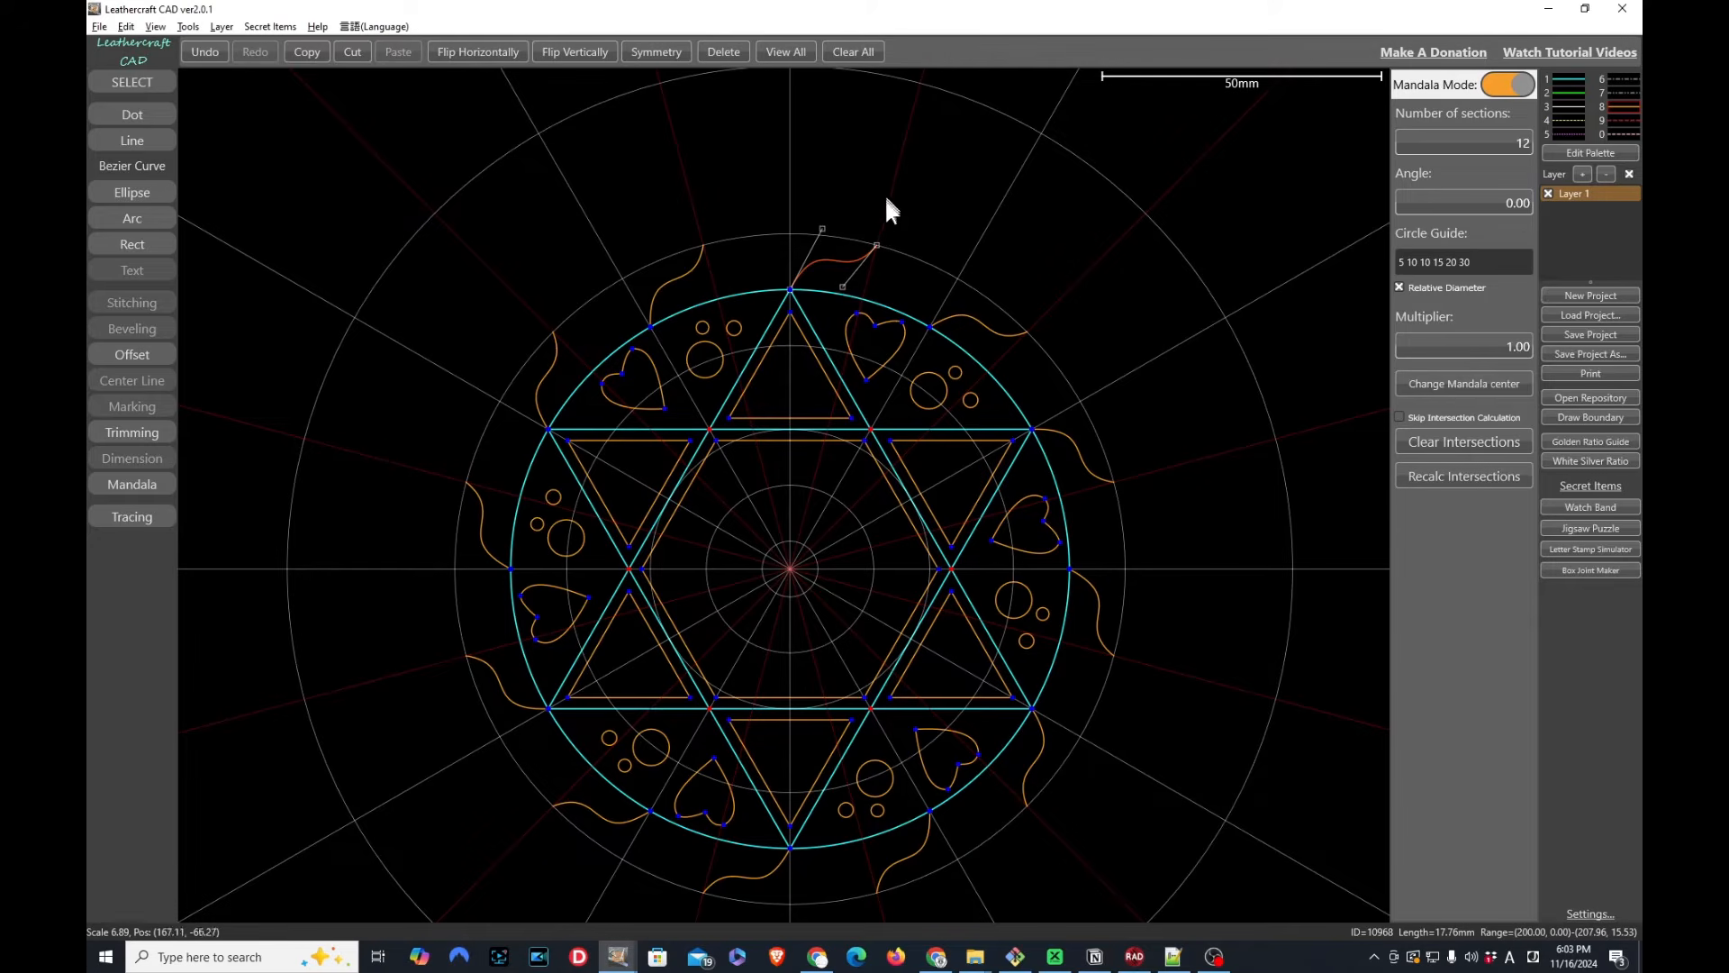
Mirror the wavy border curve within its mandala section to form closed petals, and clear the selection
right_click(841, 259)
mouse_move(887, 304)
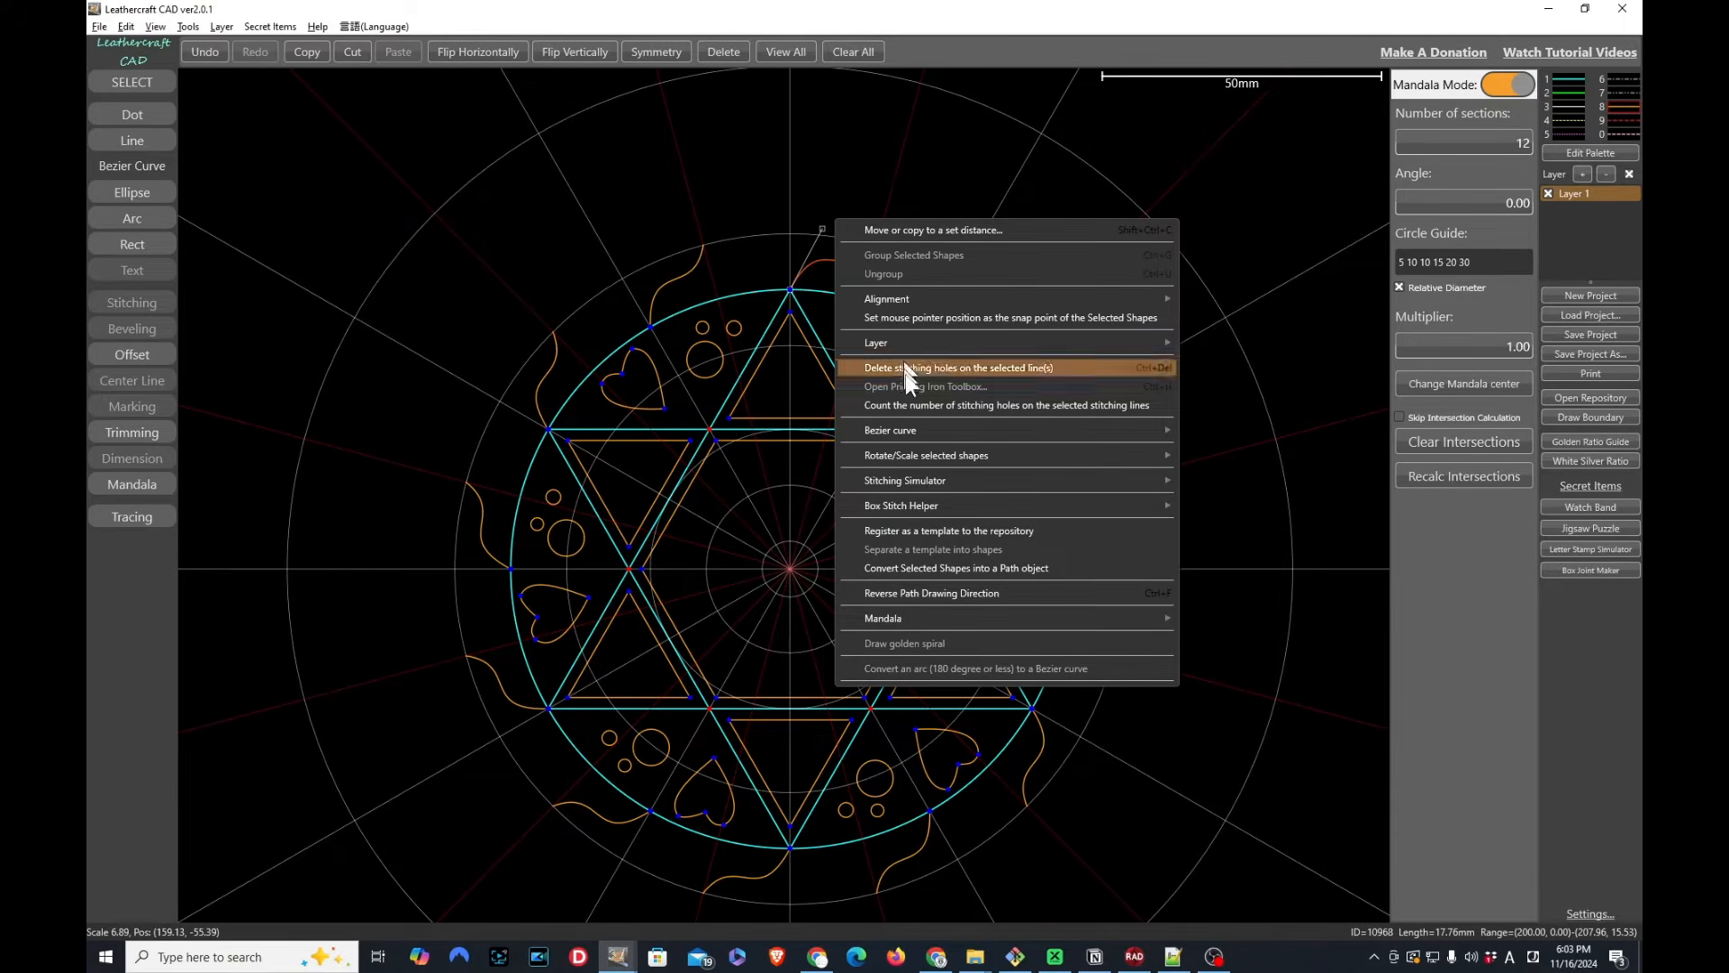
mouse_move(911, 439)
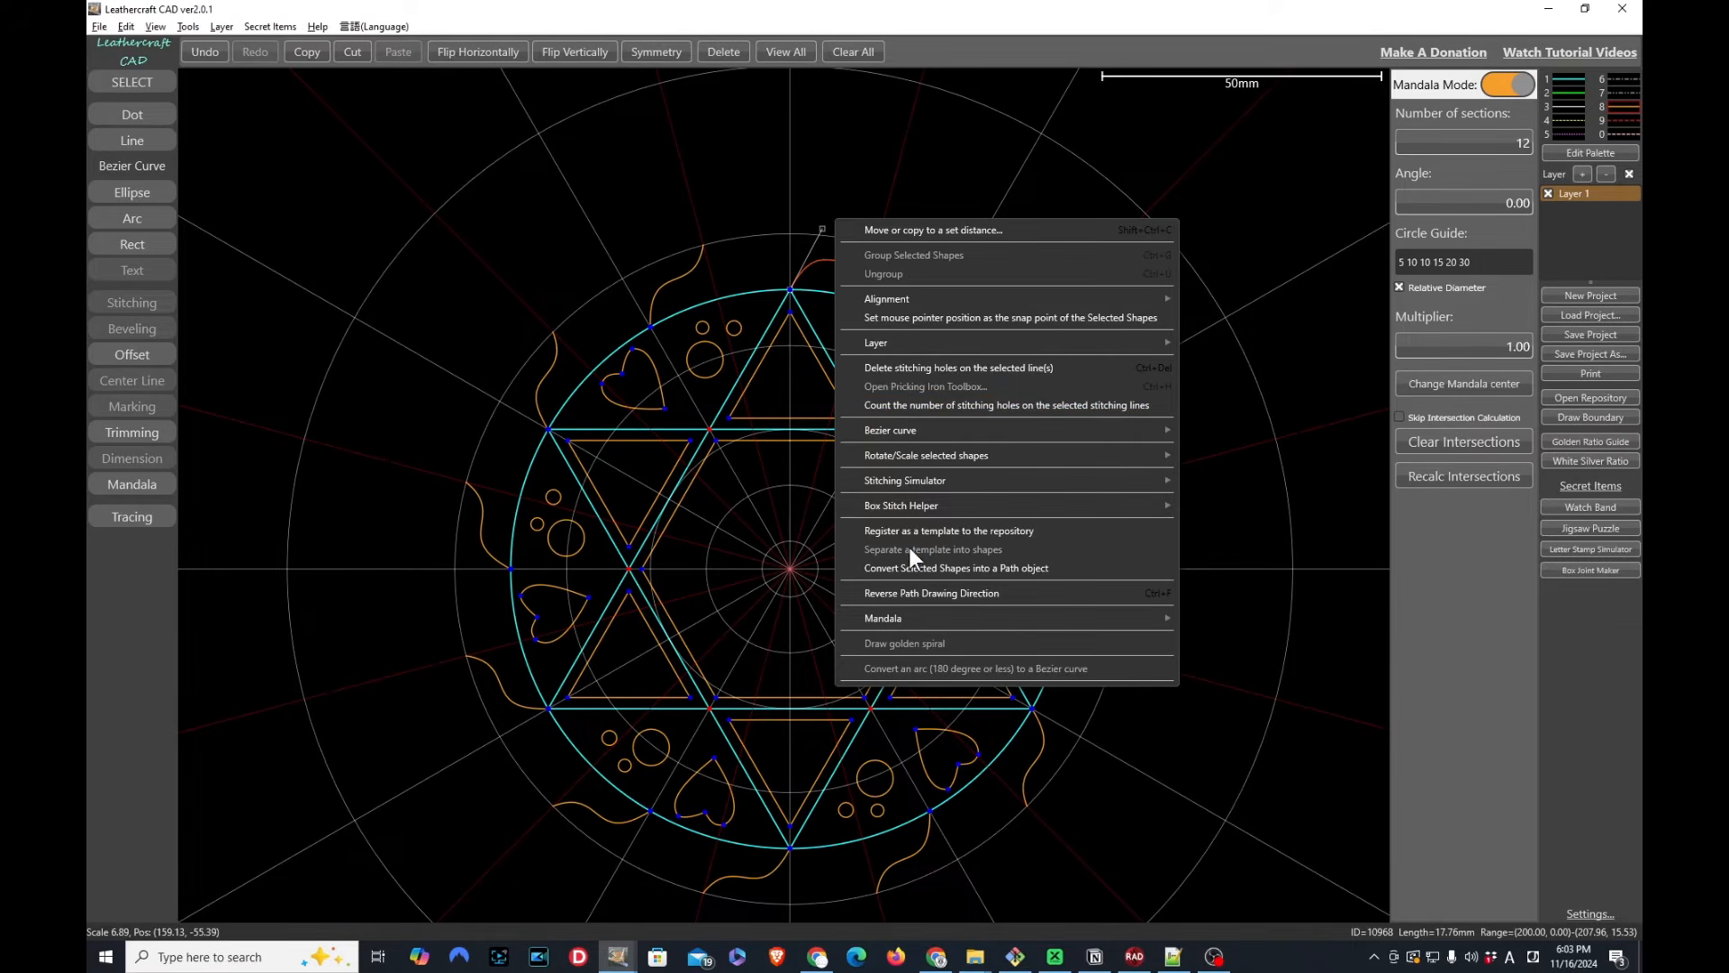
mouse_move(938, 613)
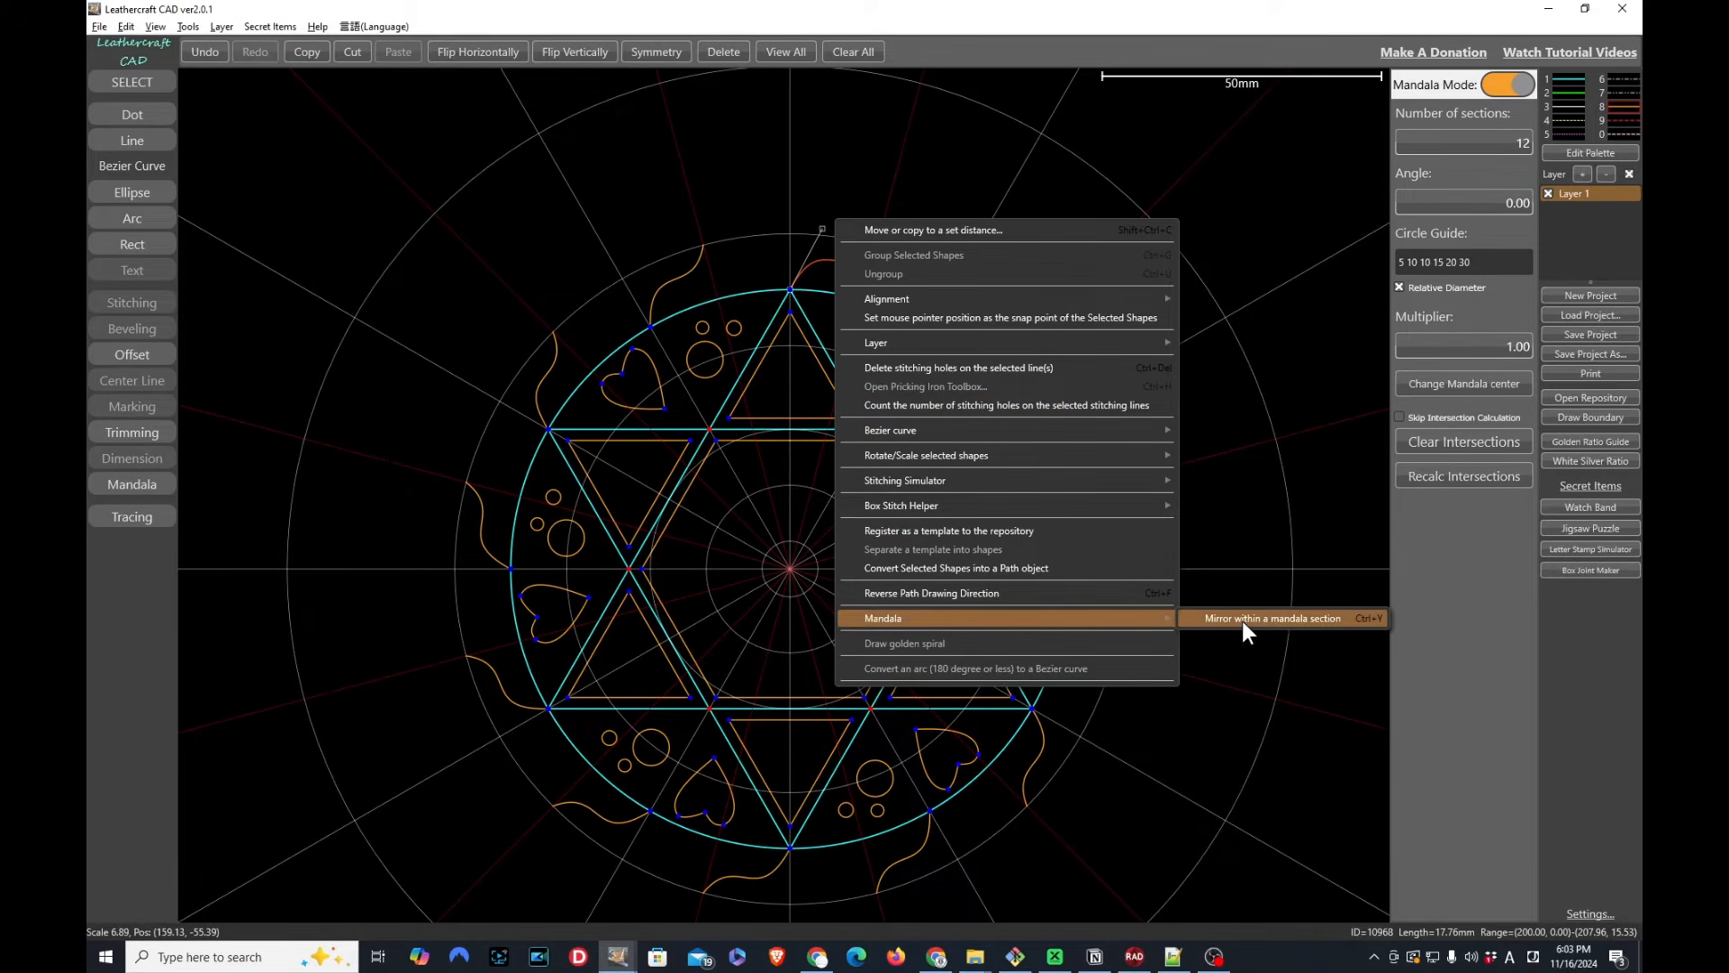
left_click(1342, 617)
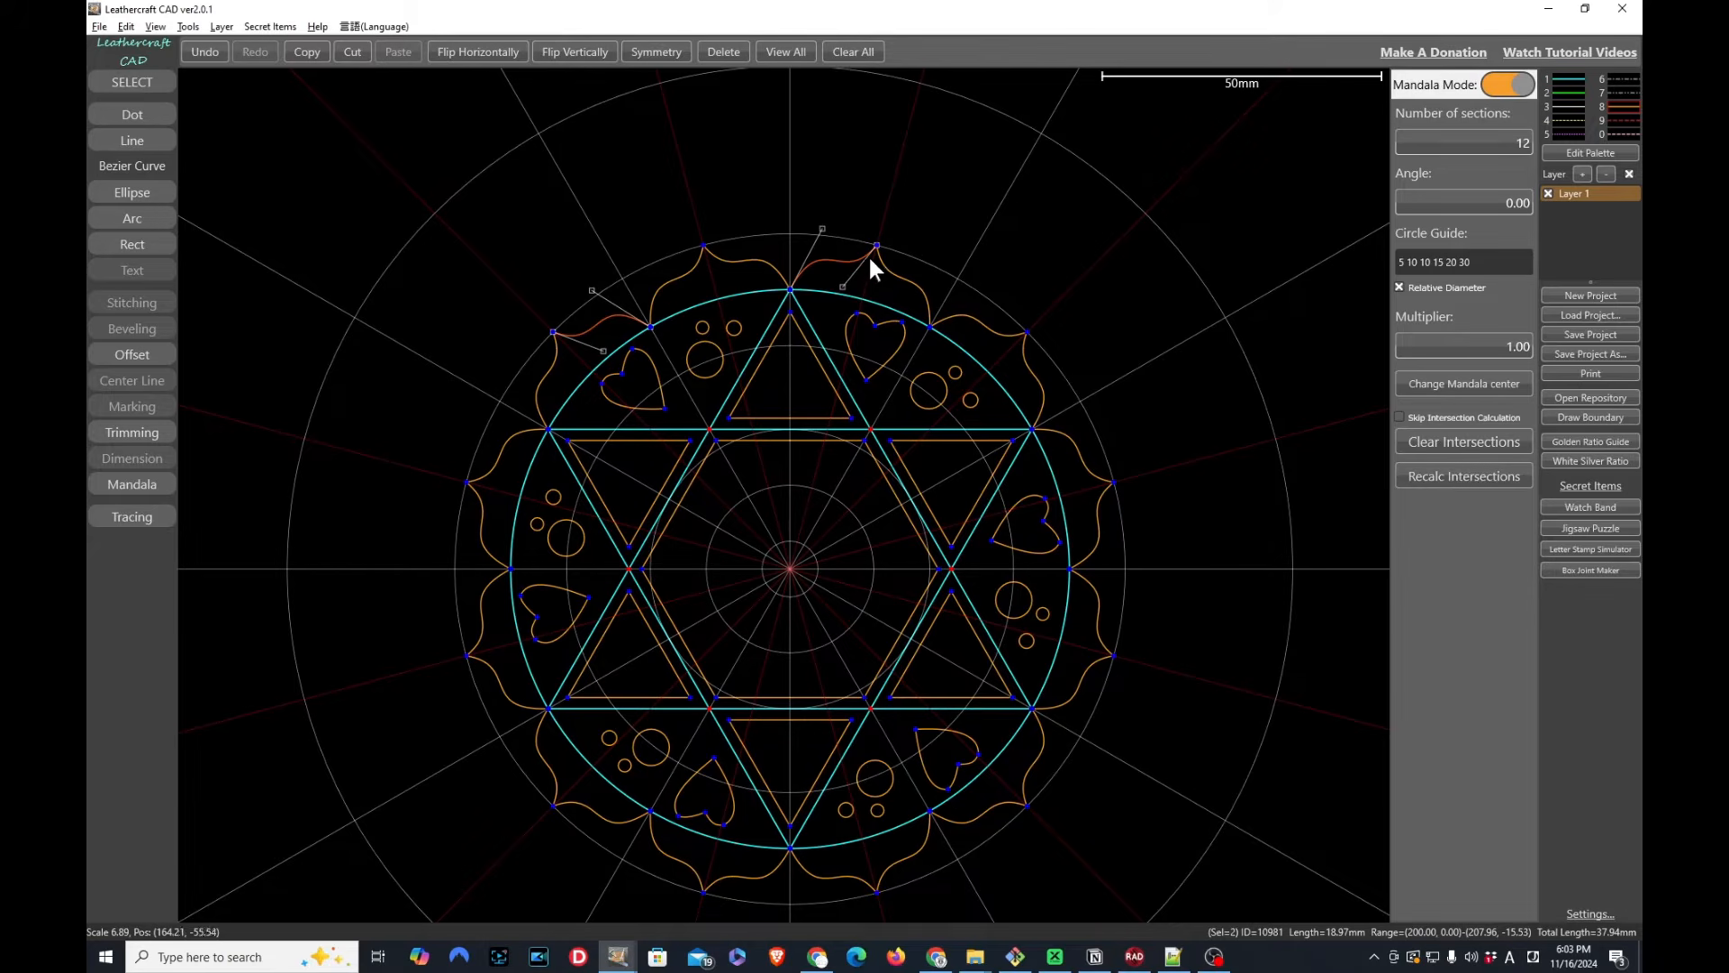
key("Escape")
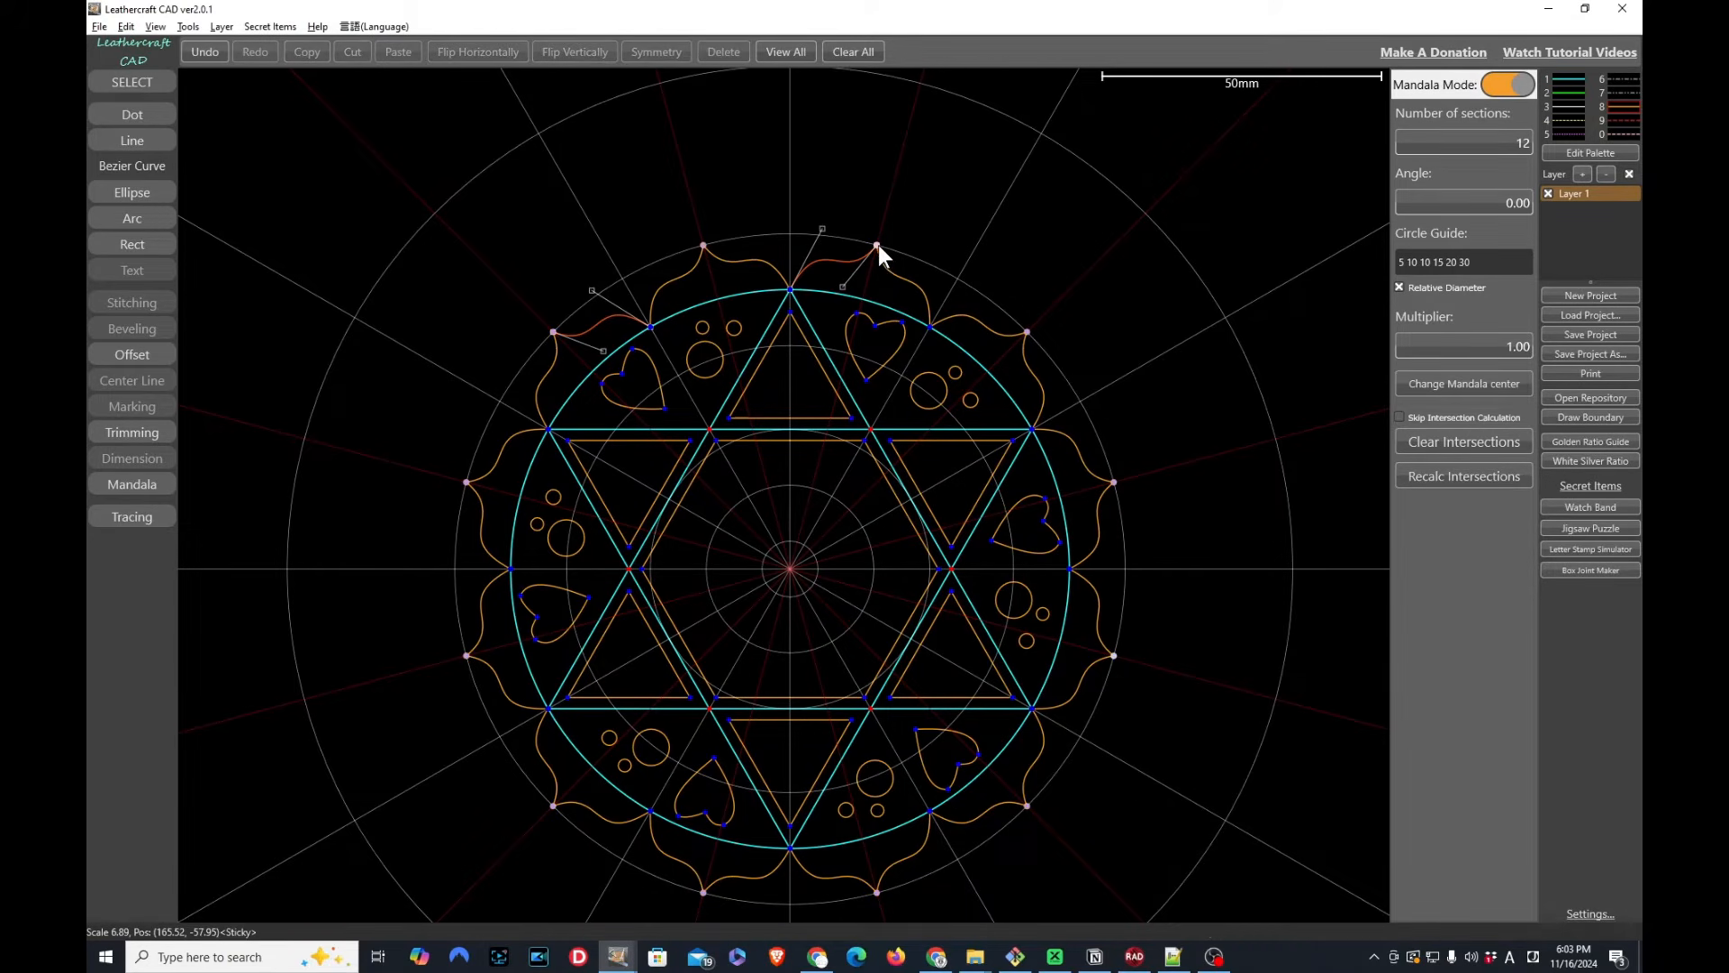
key("Escape")
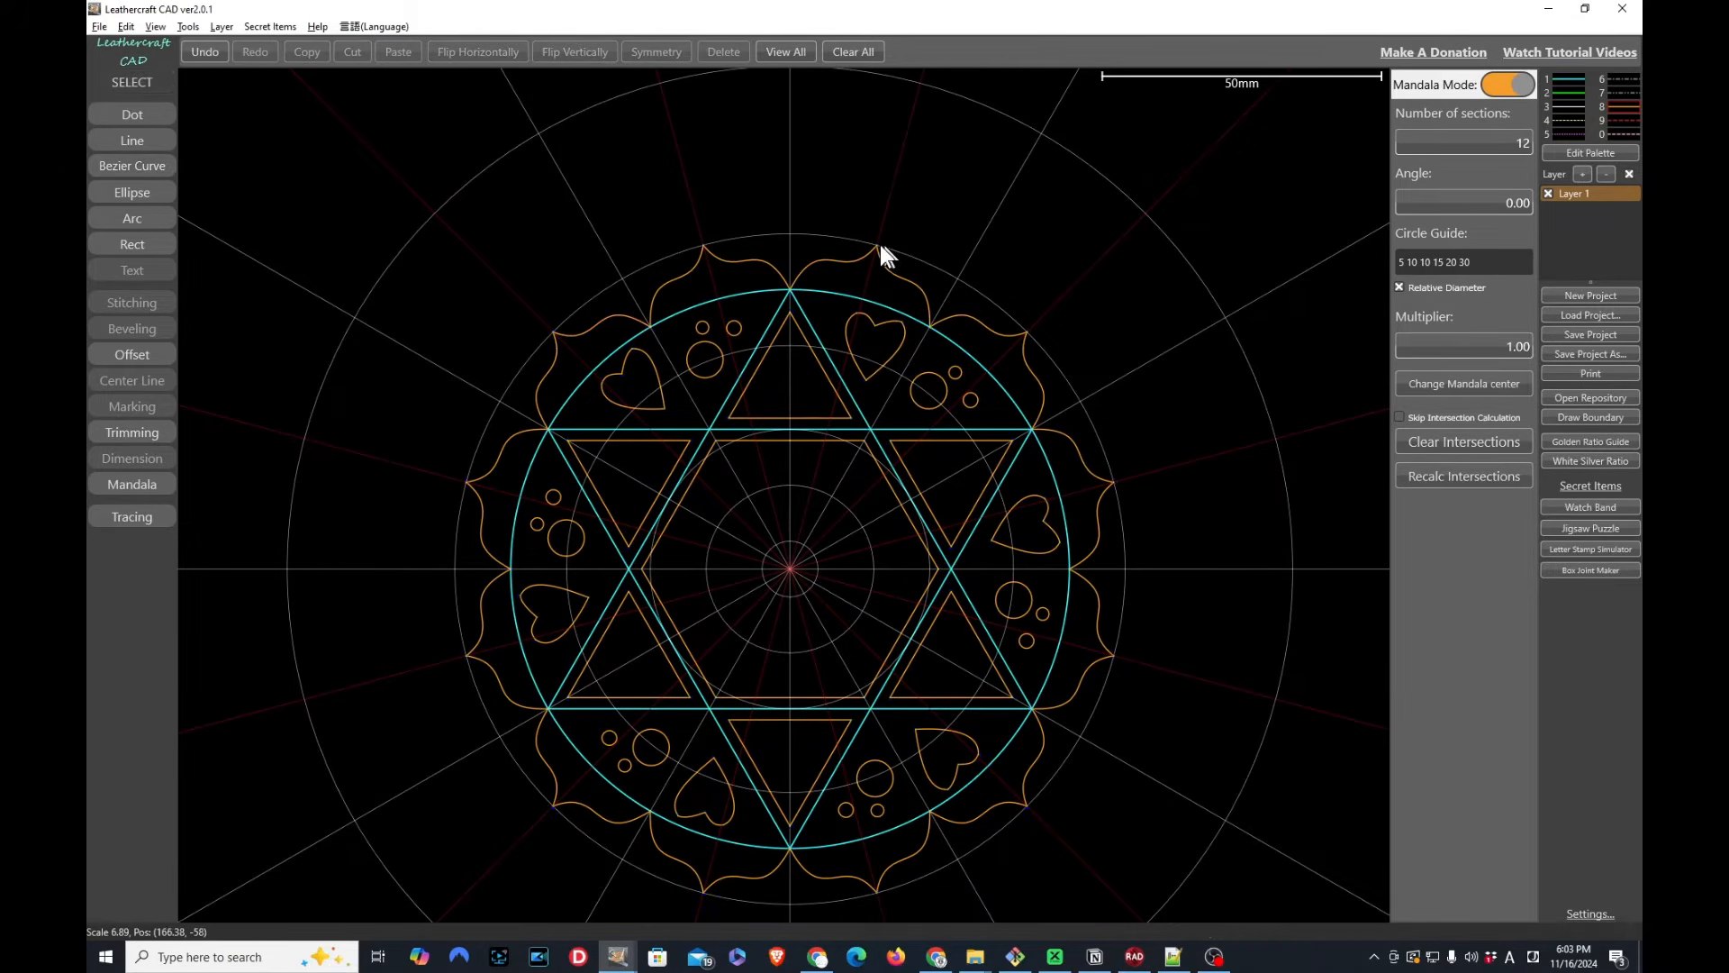
Pull the two joined border curves' shared tip outward along the section guide, and adjust their handles symmetrically to sharpen the petals
left_click(877, 245)
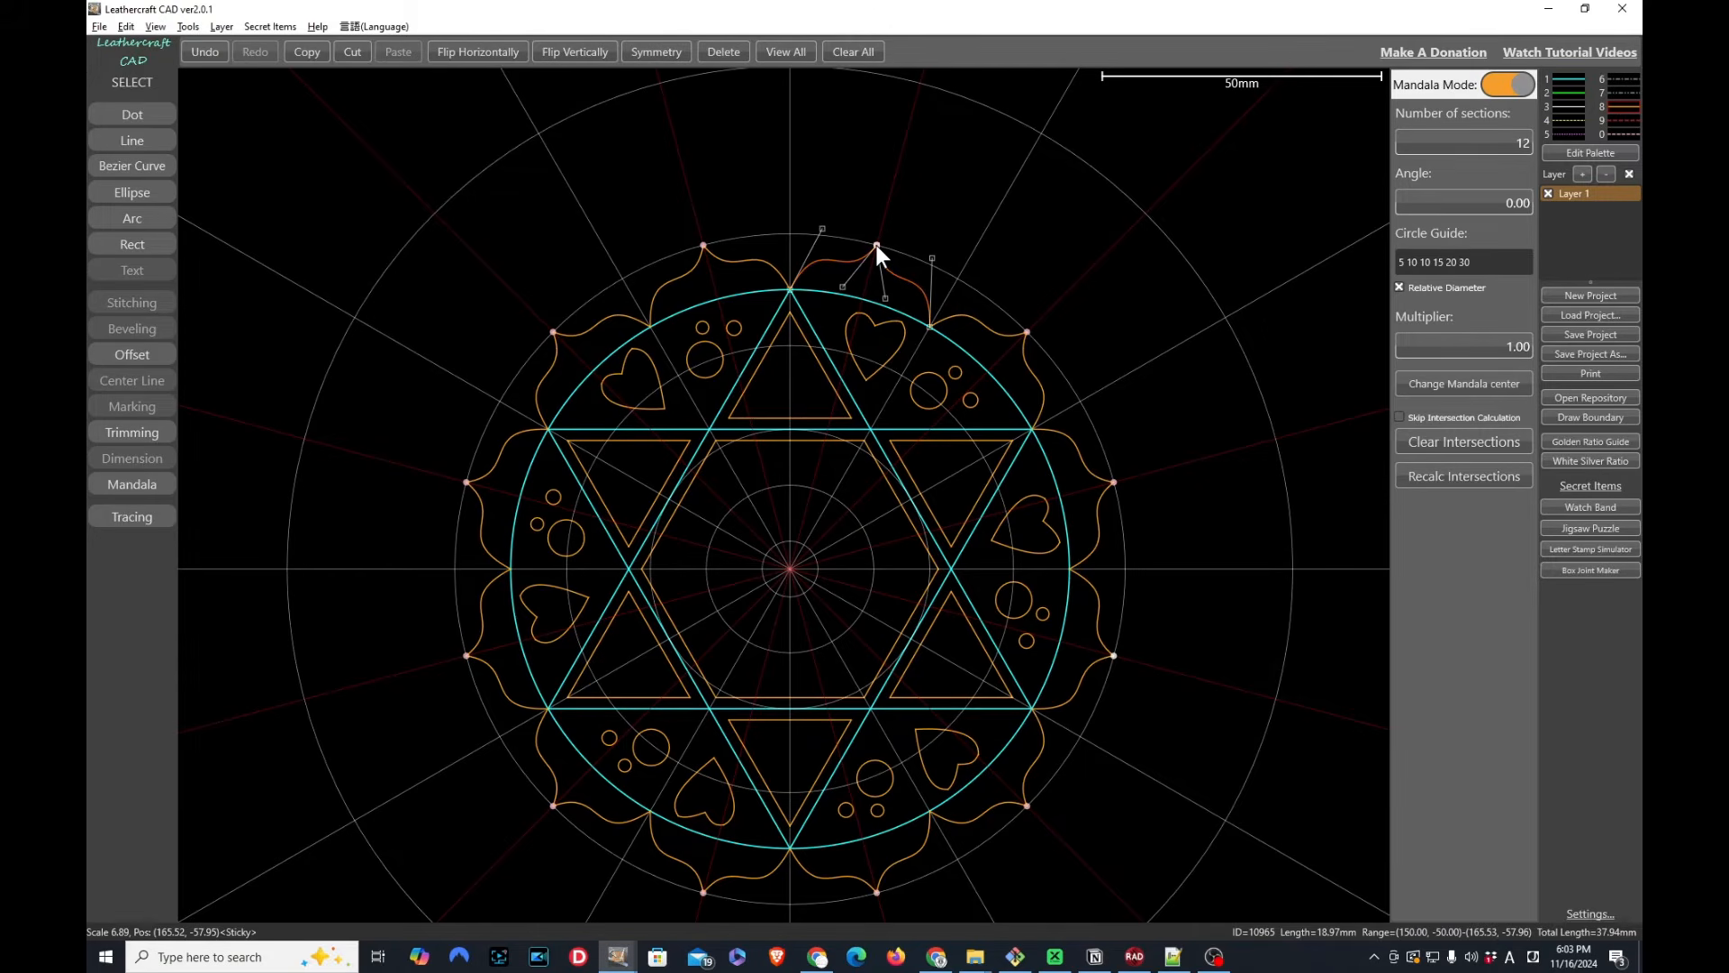
left_click_drag(877, 245, 885, 216)
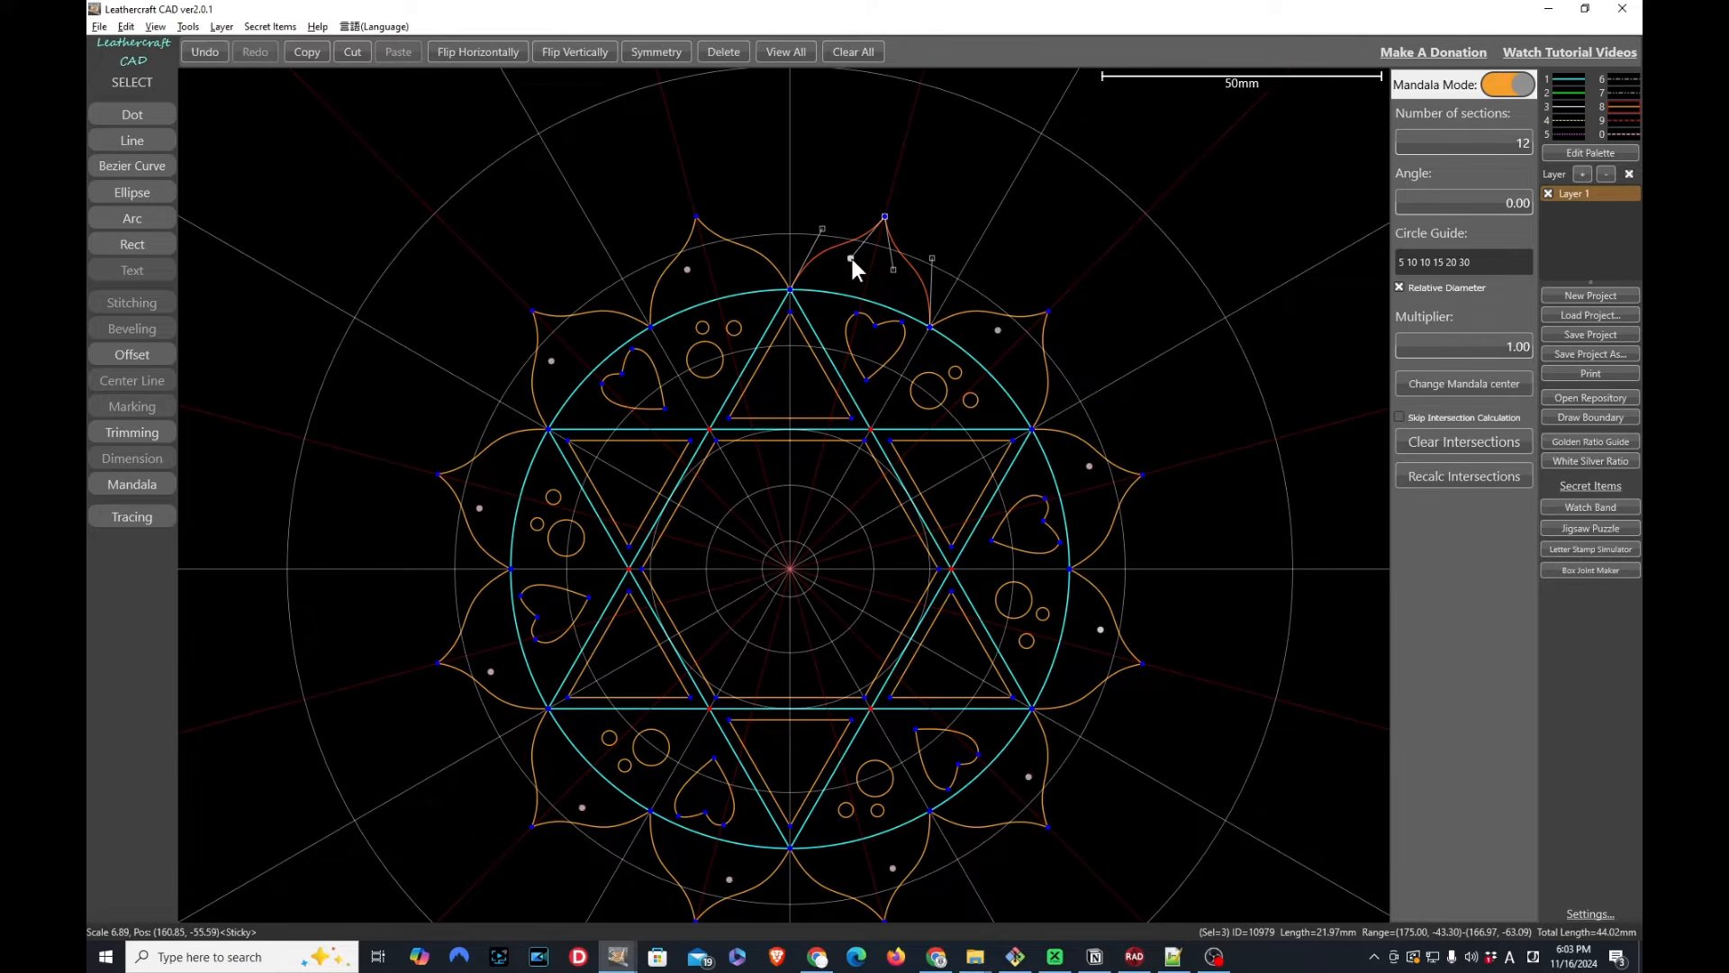
left_click_drag(852, 257, 850, 273)
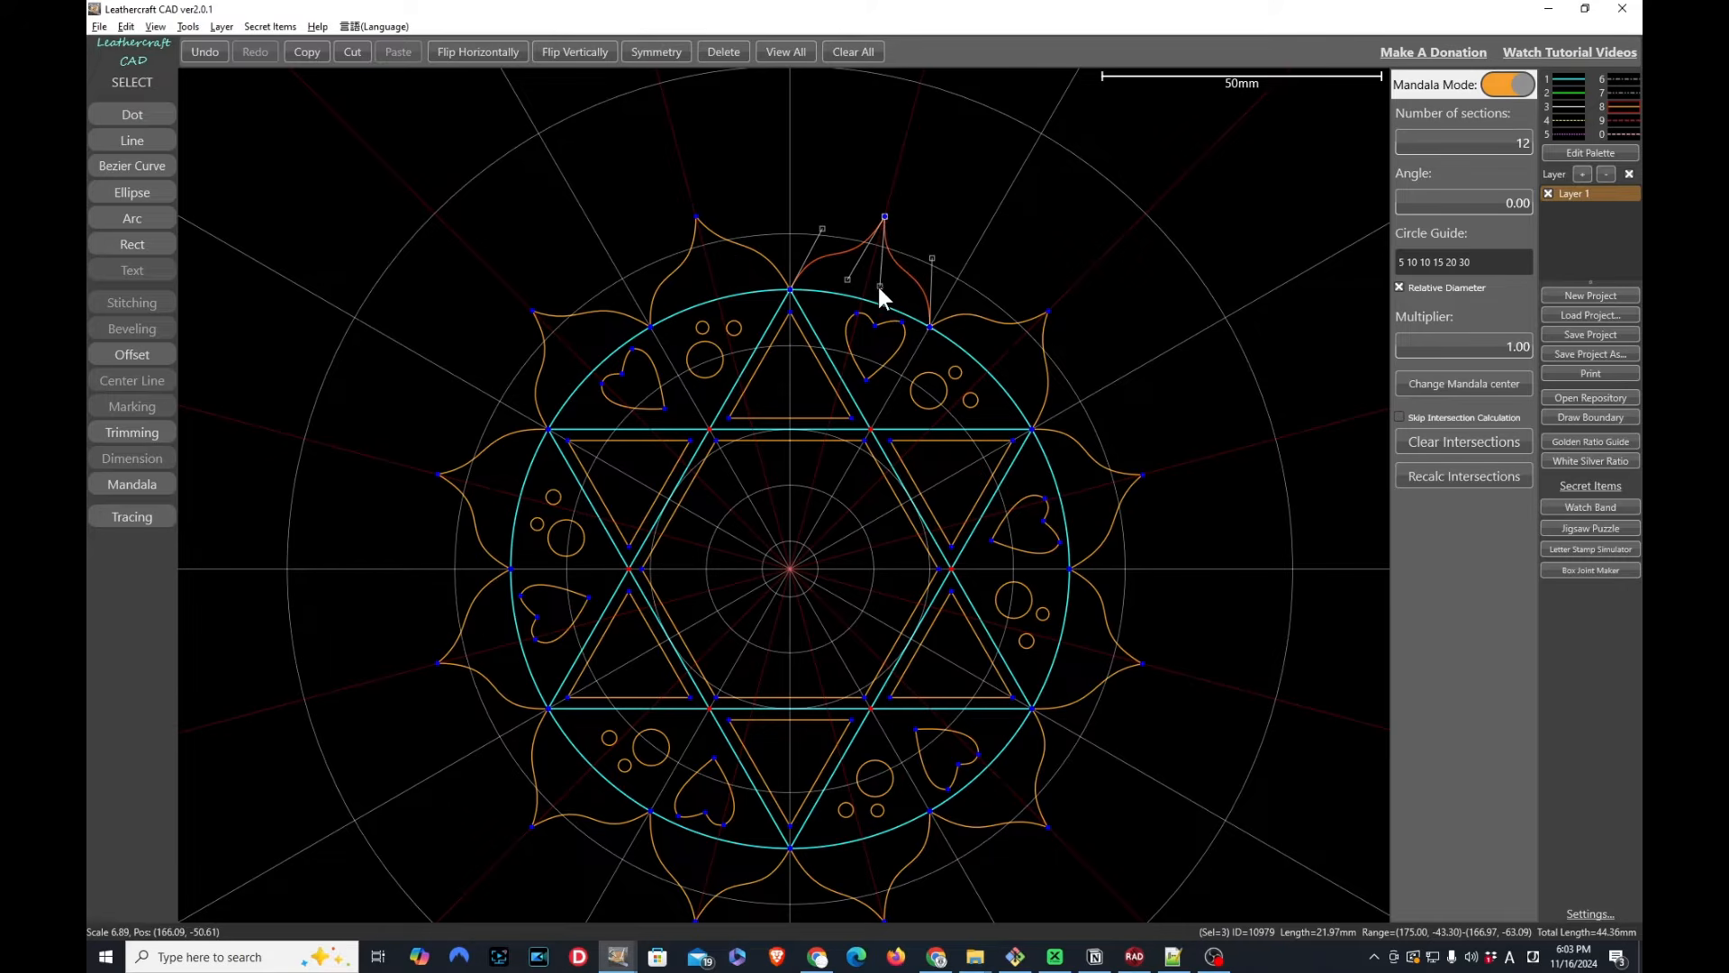
left_click(1132, 284)
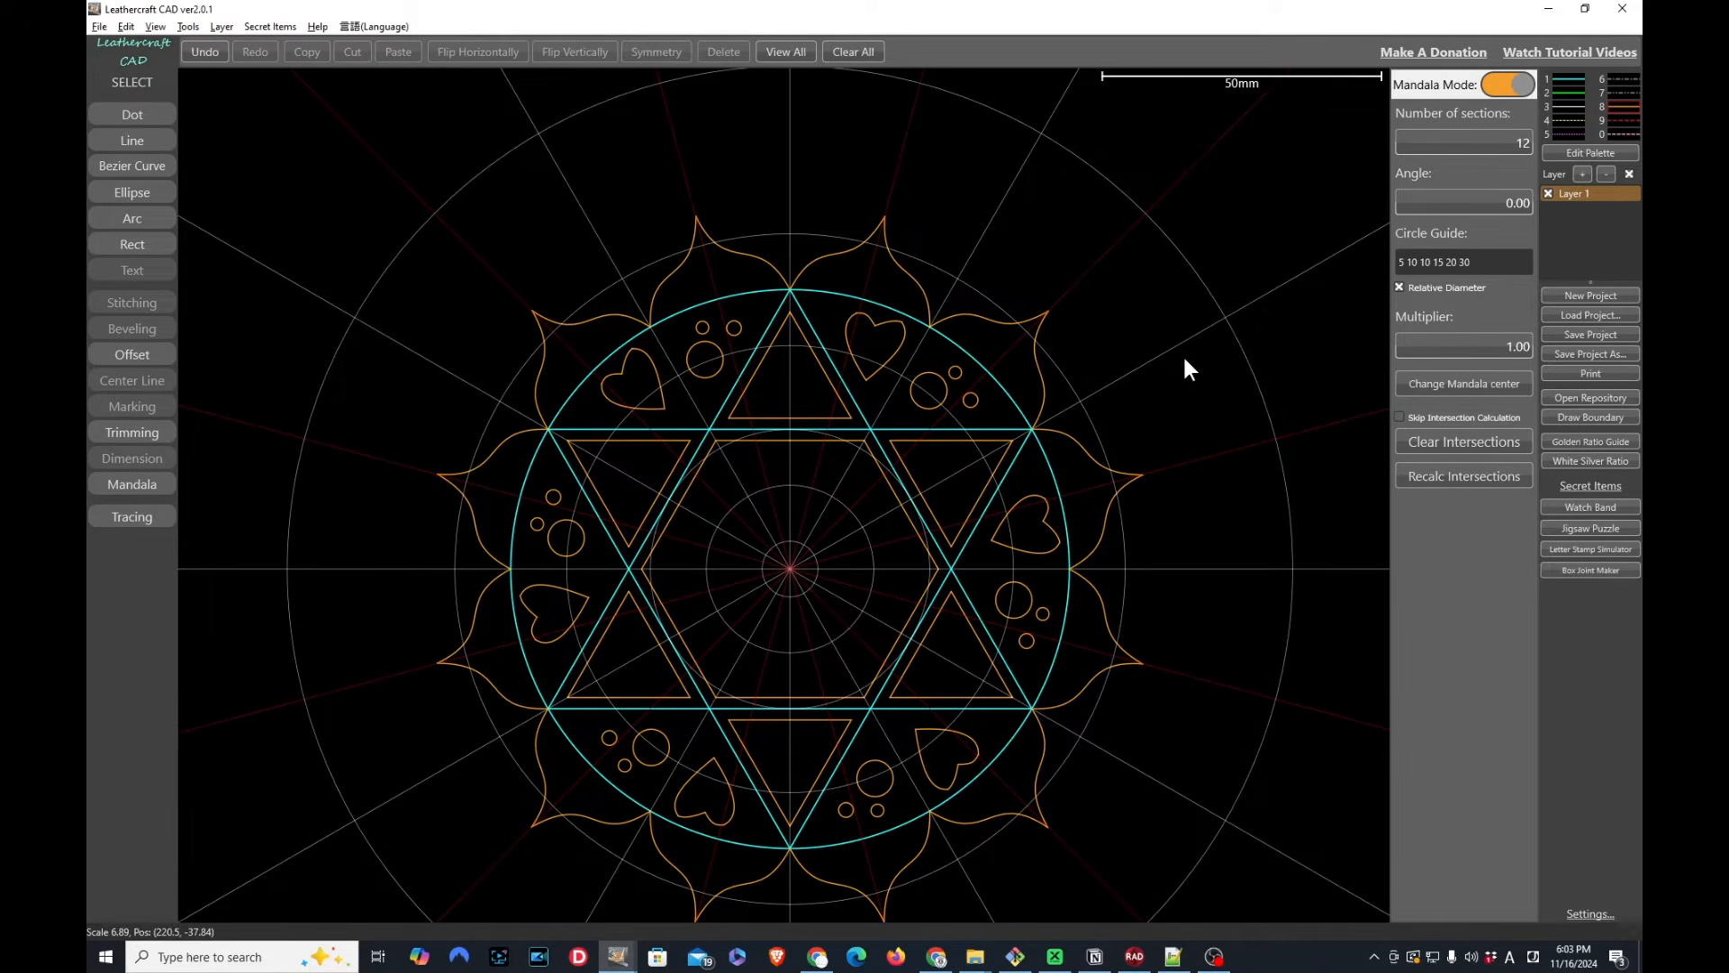
Draw an outward-bulging arc of 20 mm radius between the two petal tips above the star's top point
scroll(1182, 354, "down", 2)
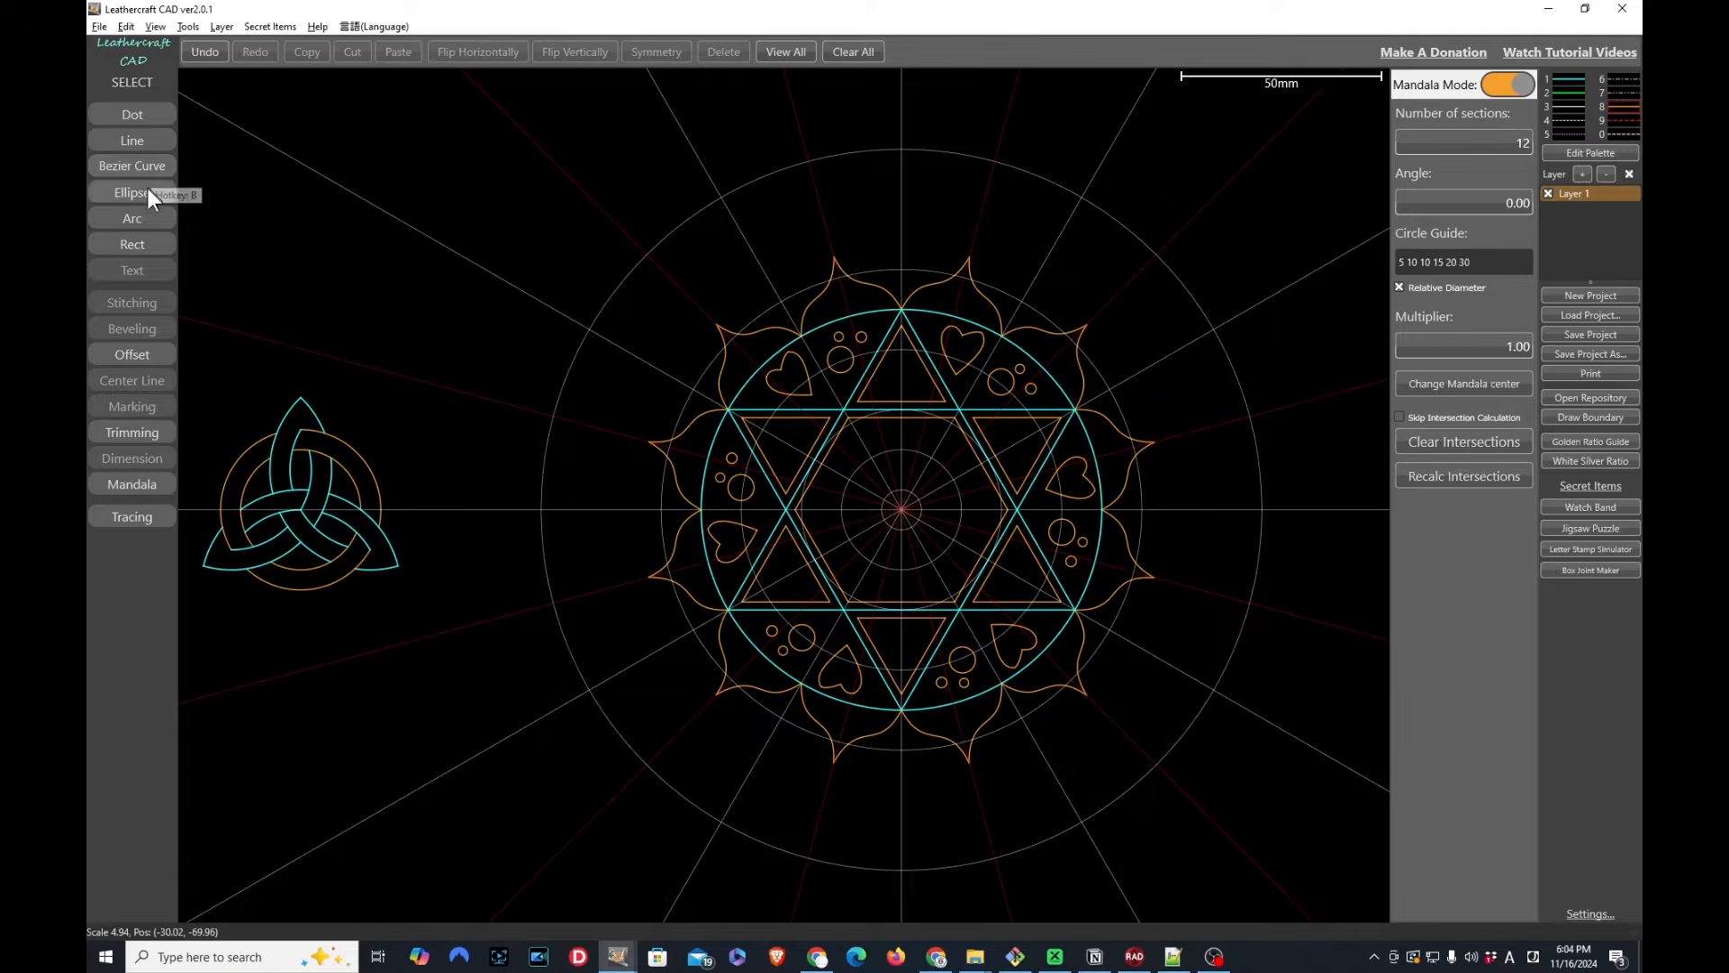
left_click(144, 218)
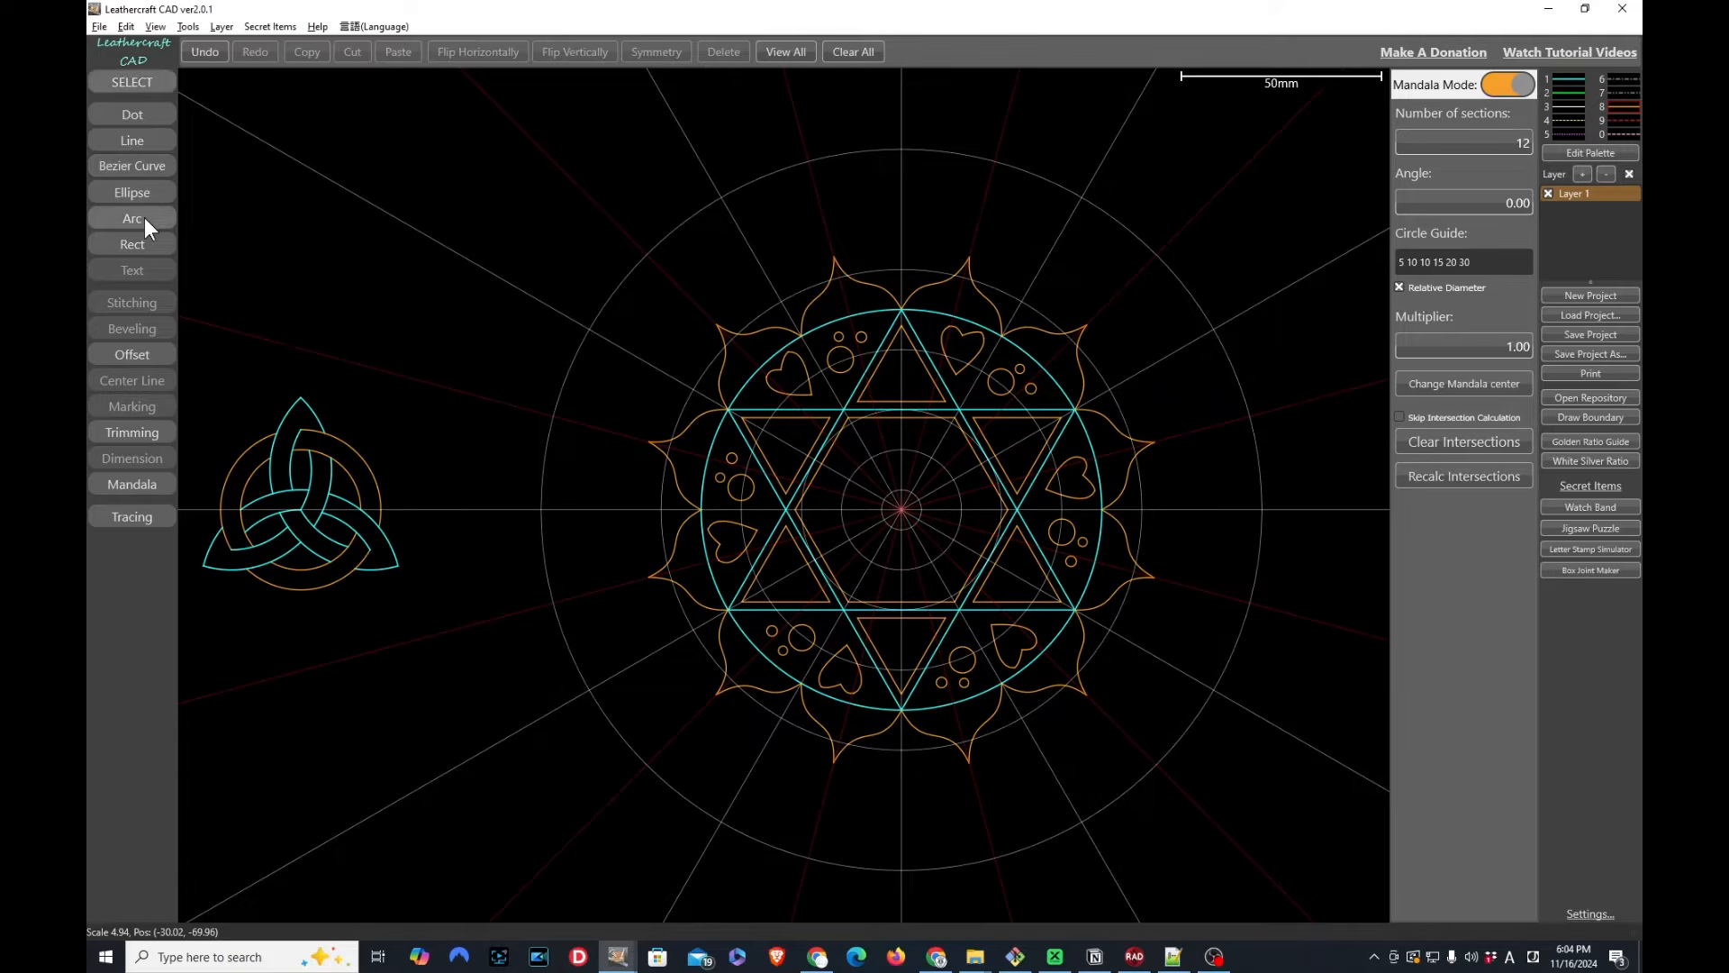
left_click(835, 258)
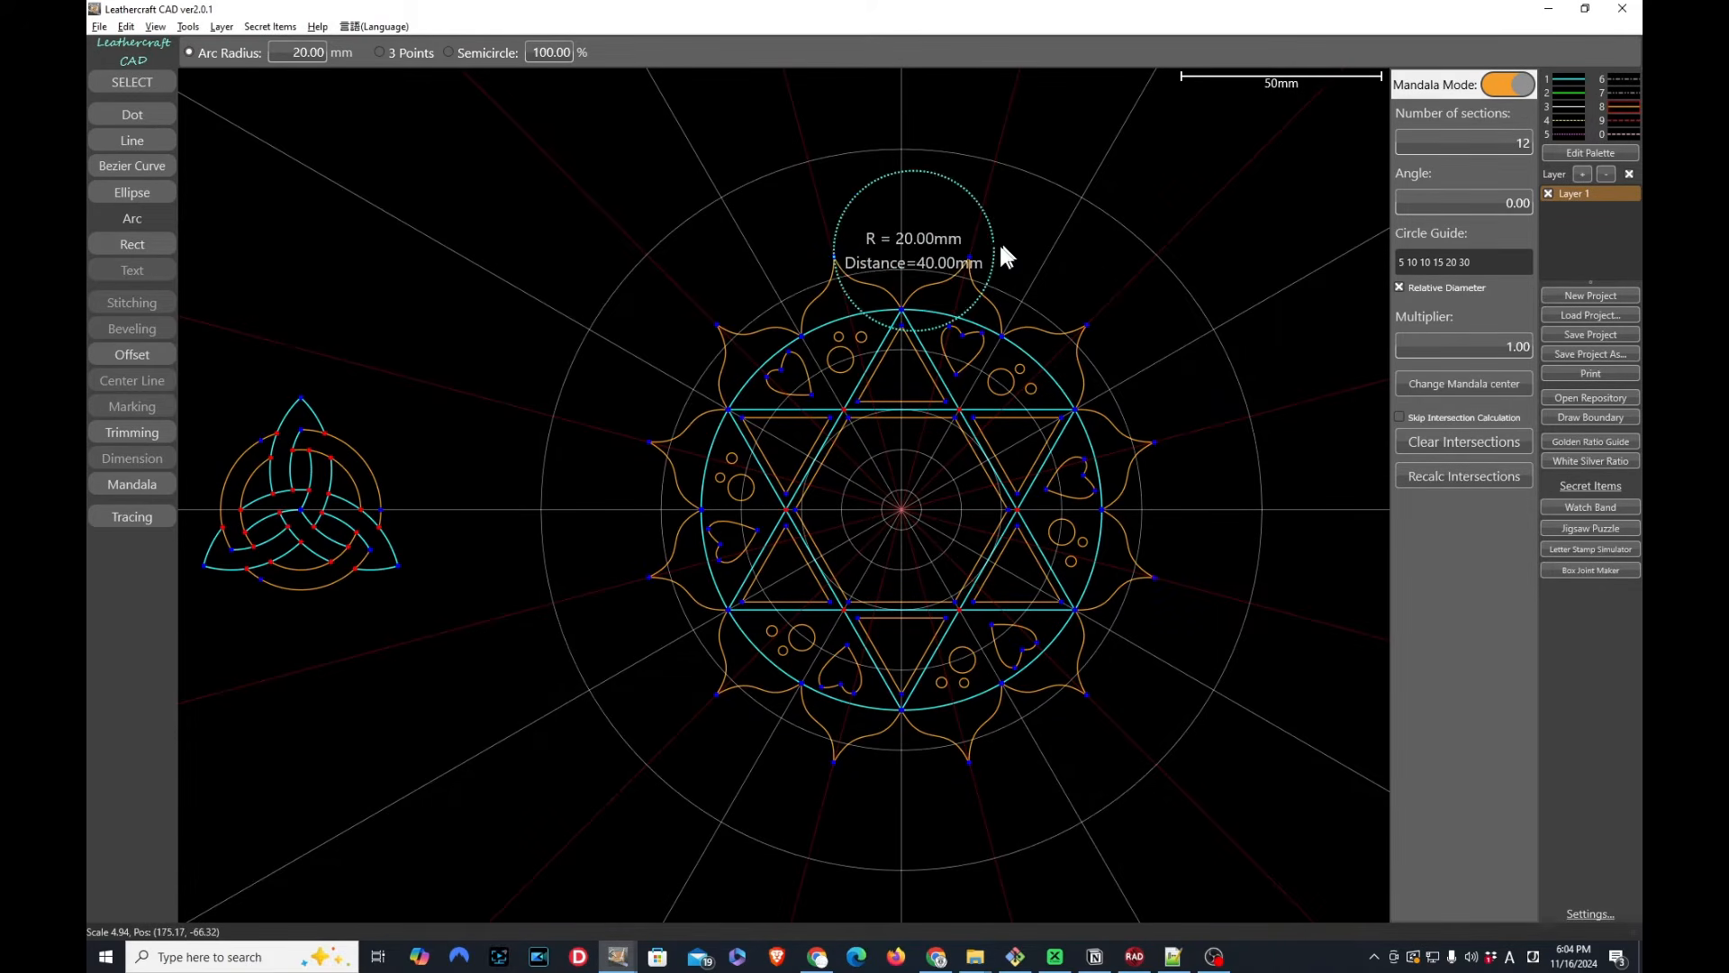
left_click(971, 256)
left_click(970, 204)
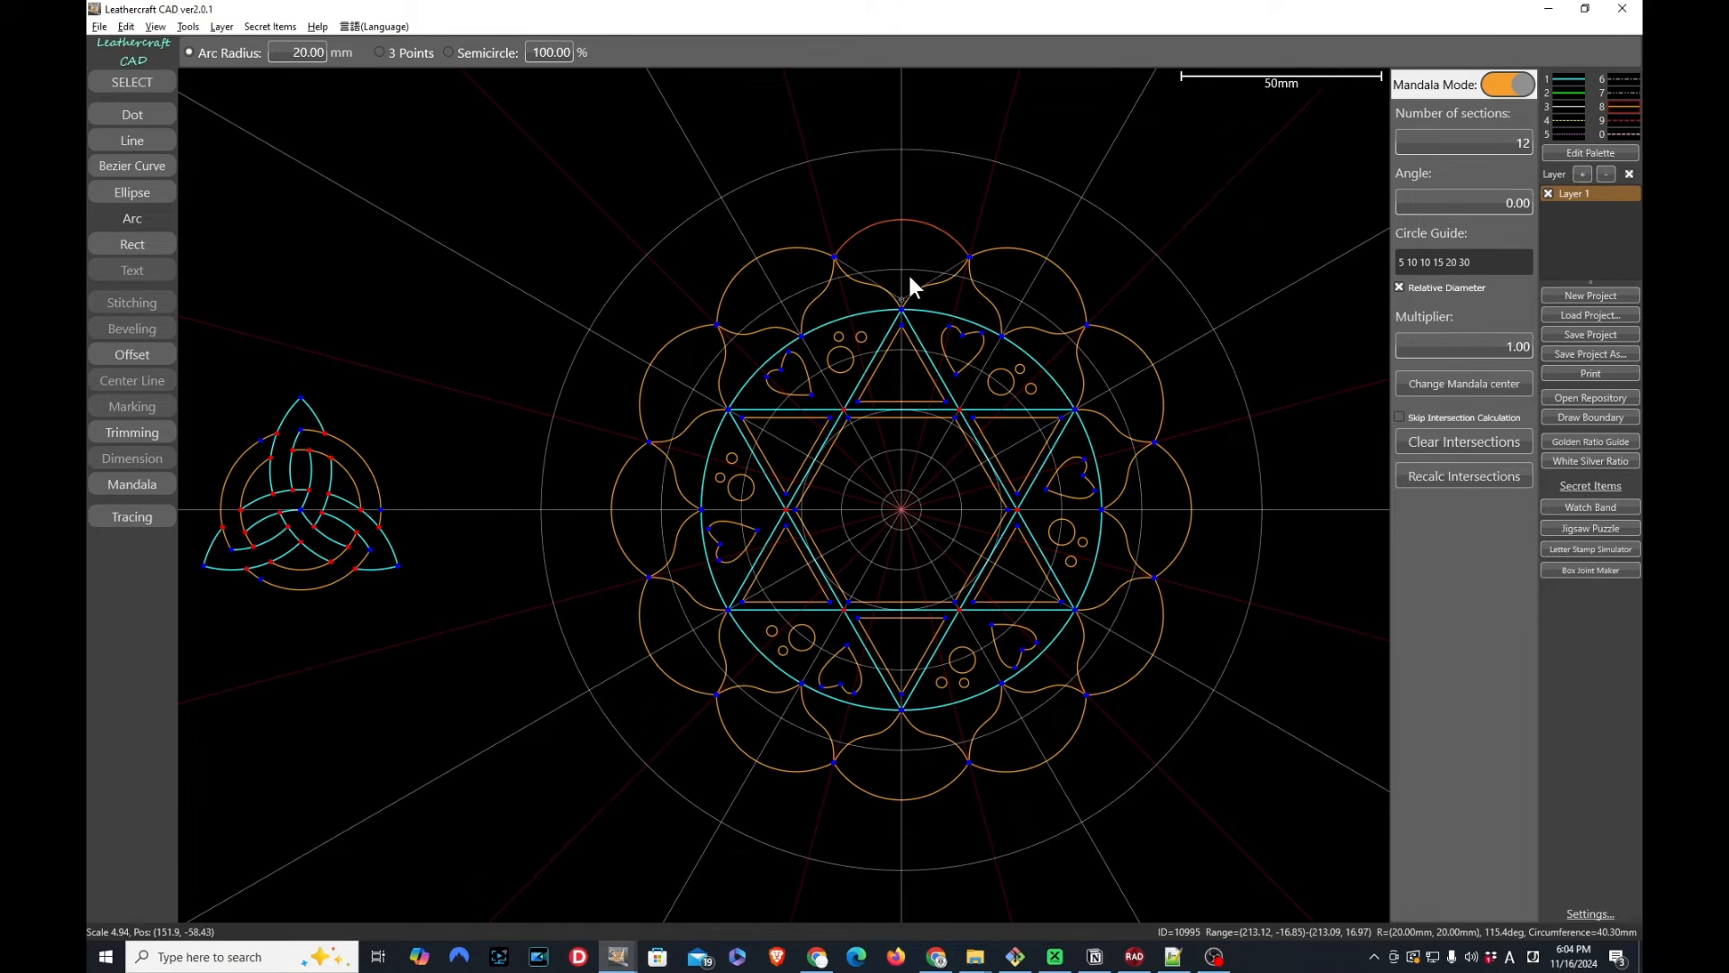
Draw a straight line about 47 mm long from the petal tip left of the star's top point, across the arc to the outer guide circle
left_click(132, 142)
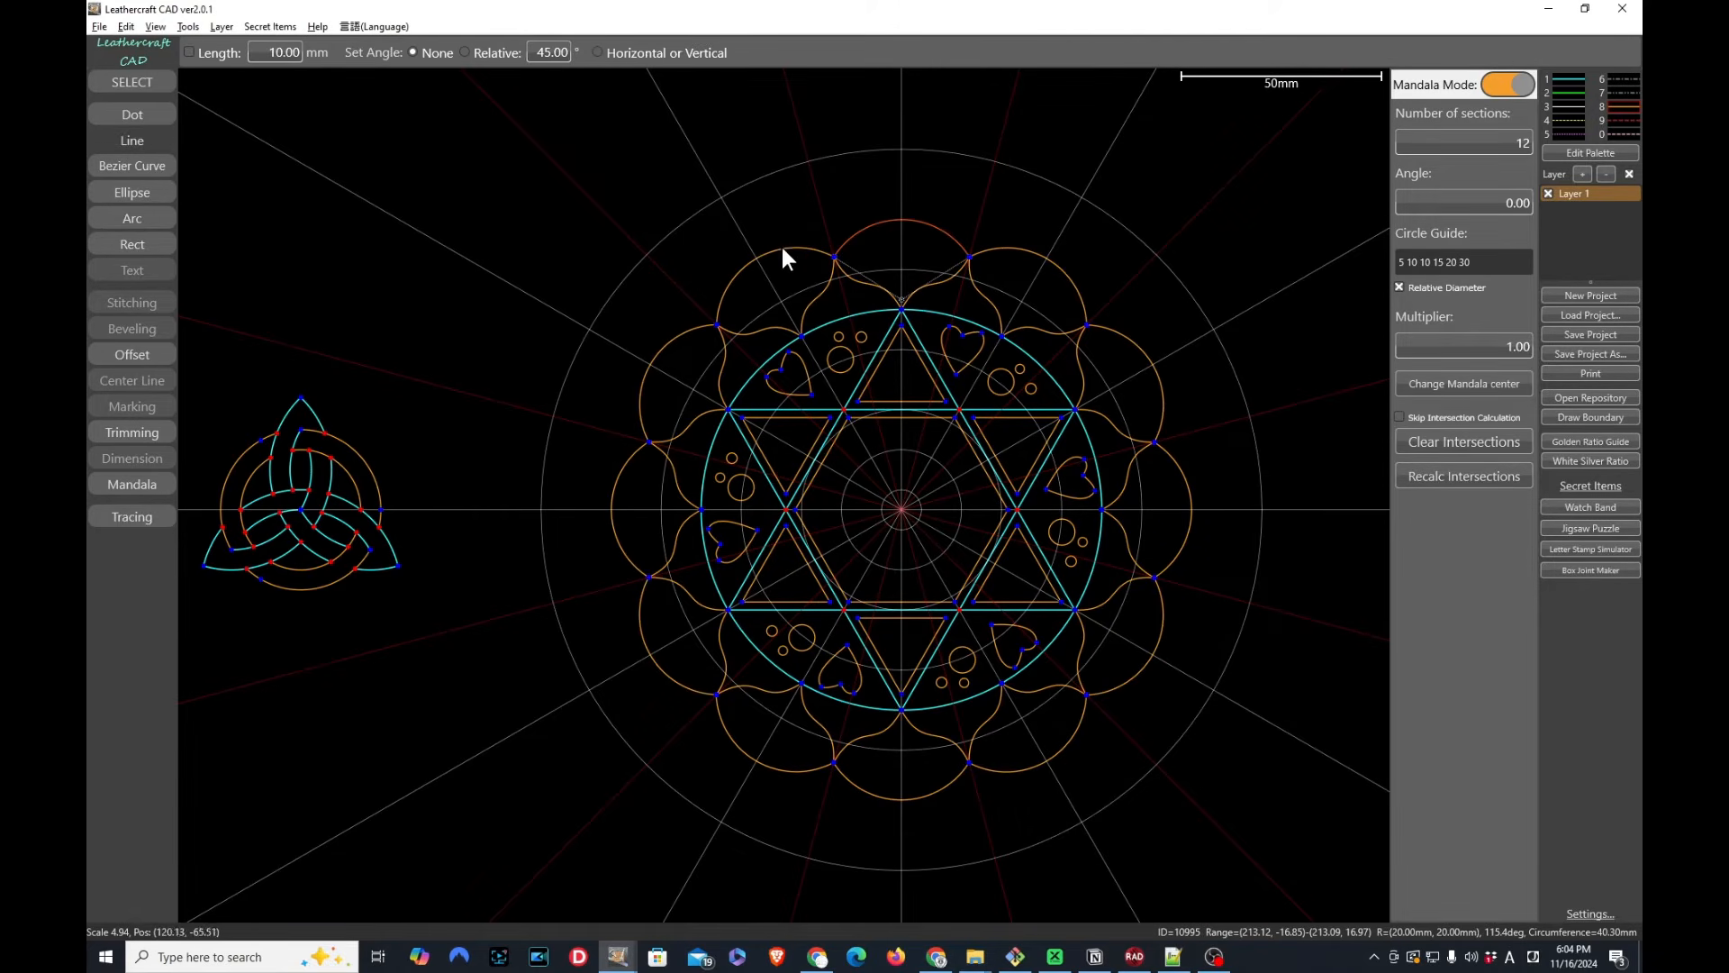
left_click(836, 257)
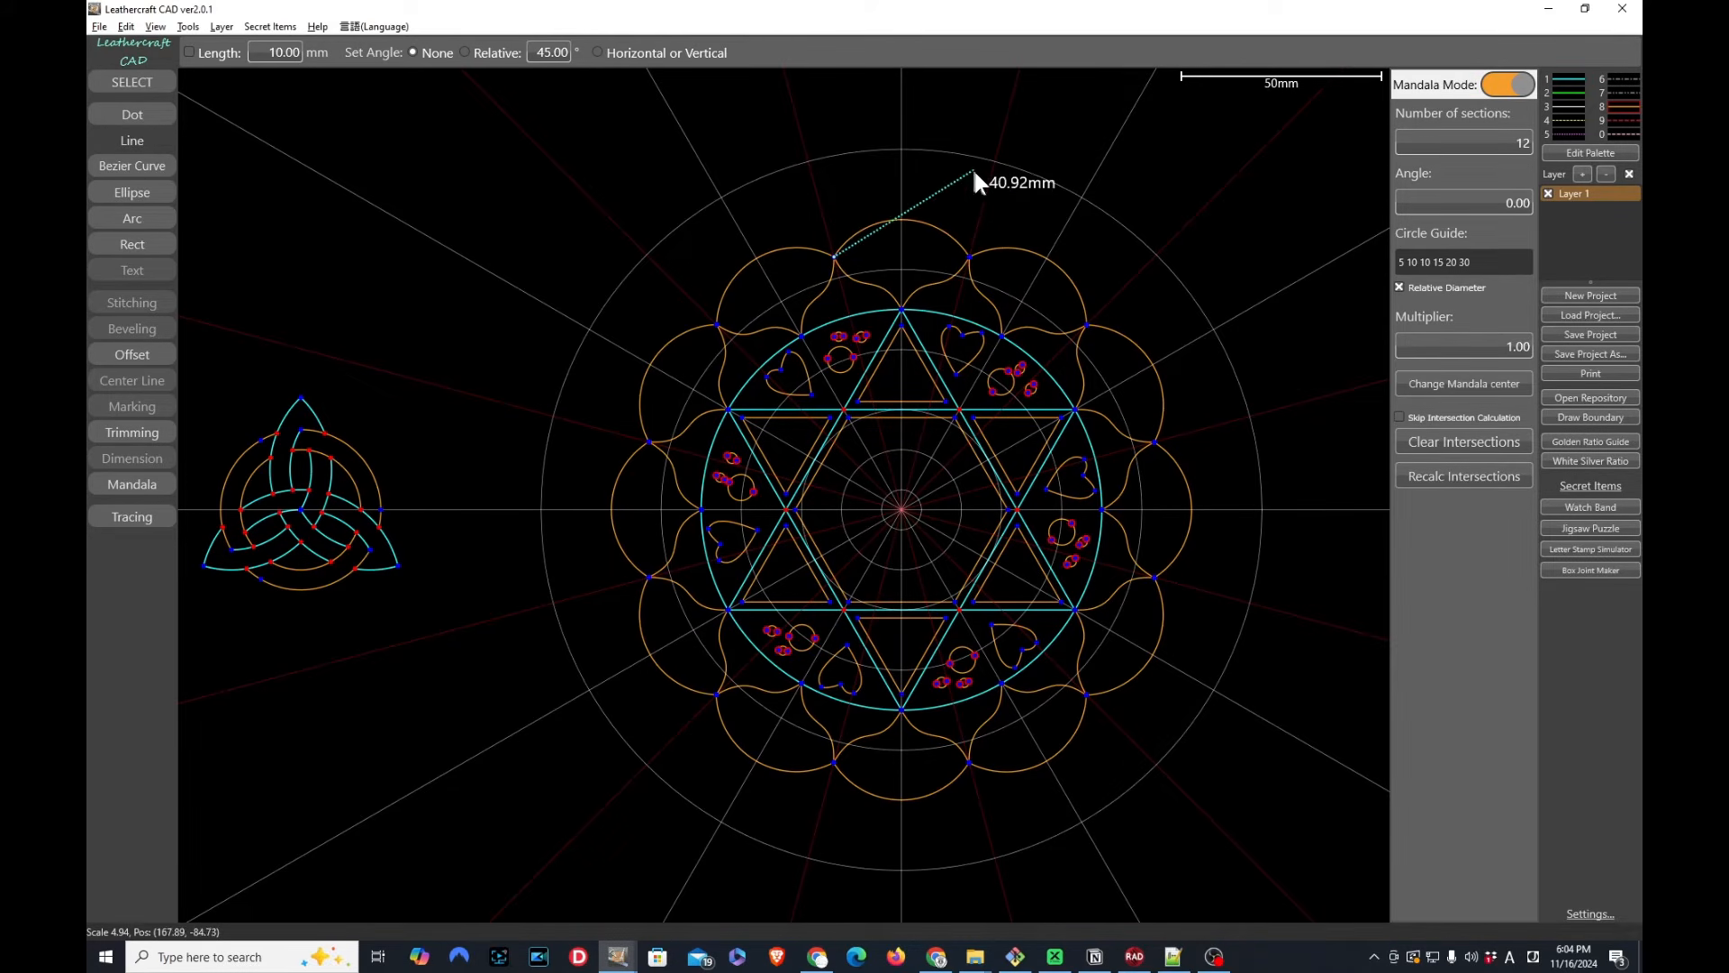
left_click(996, 162)
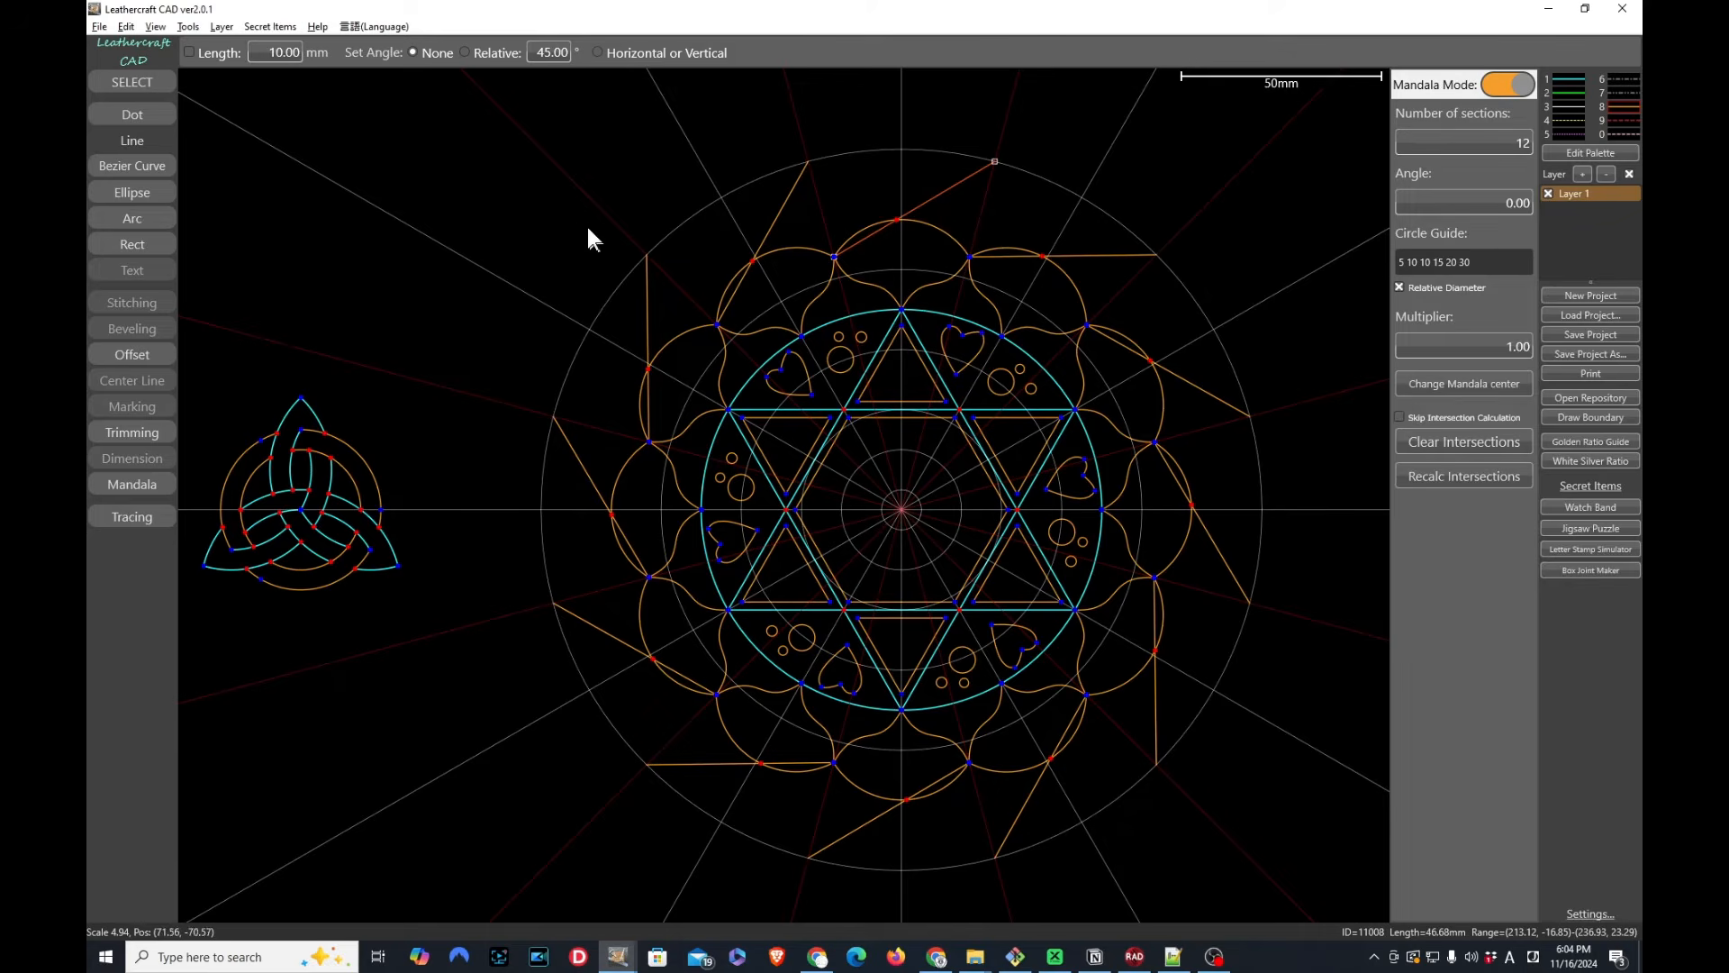
Trim the line's part beyond the arc and the arc segment that the line cuts off
left_click(135, 432)
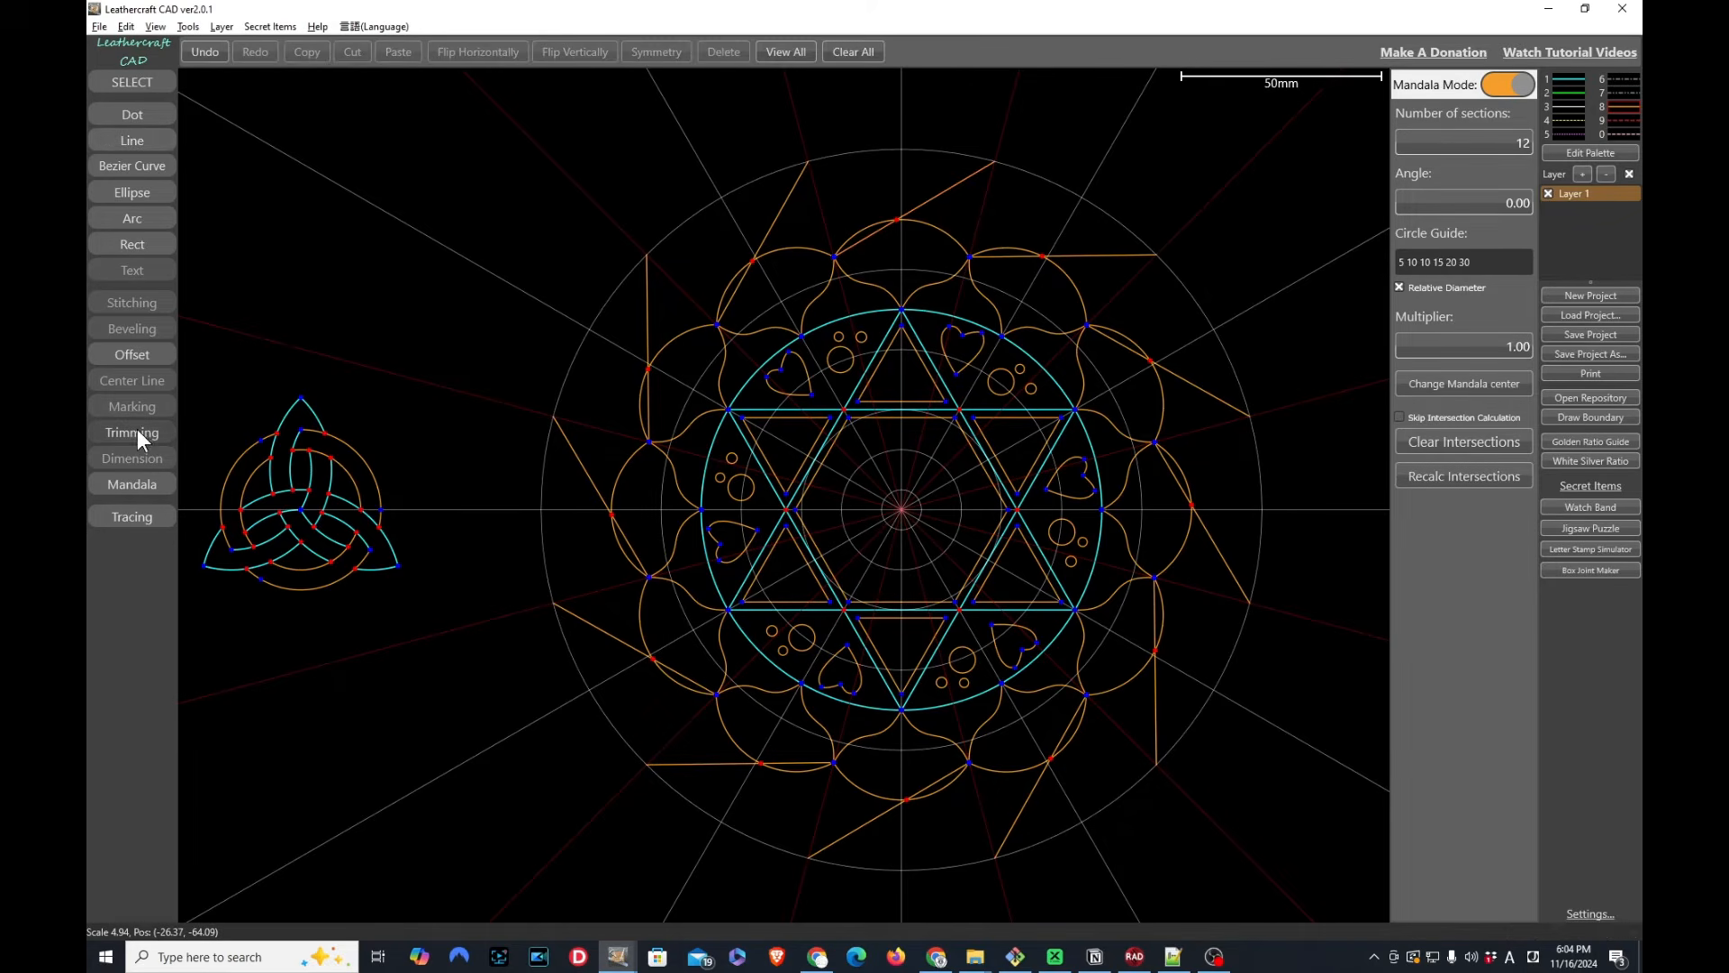
left_click(948, 184)
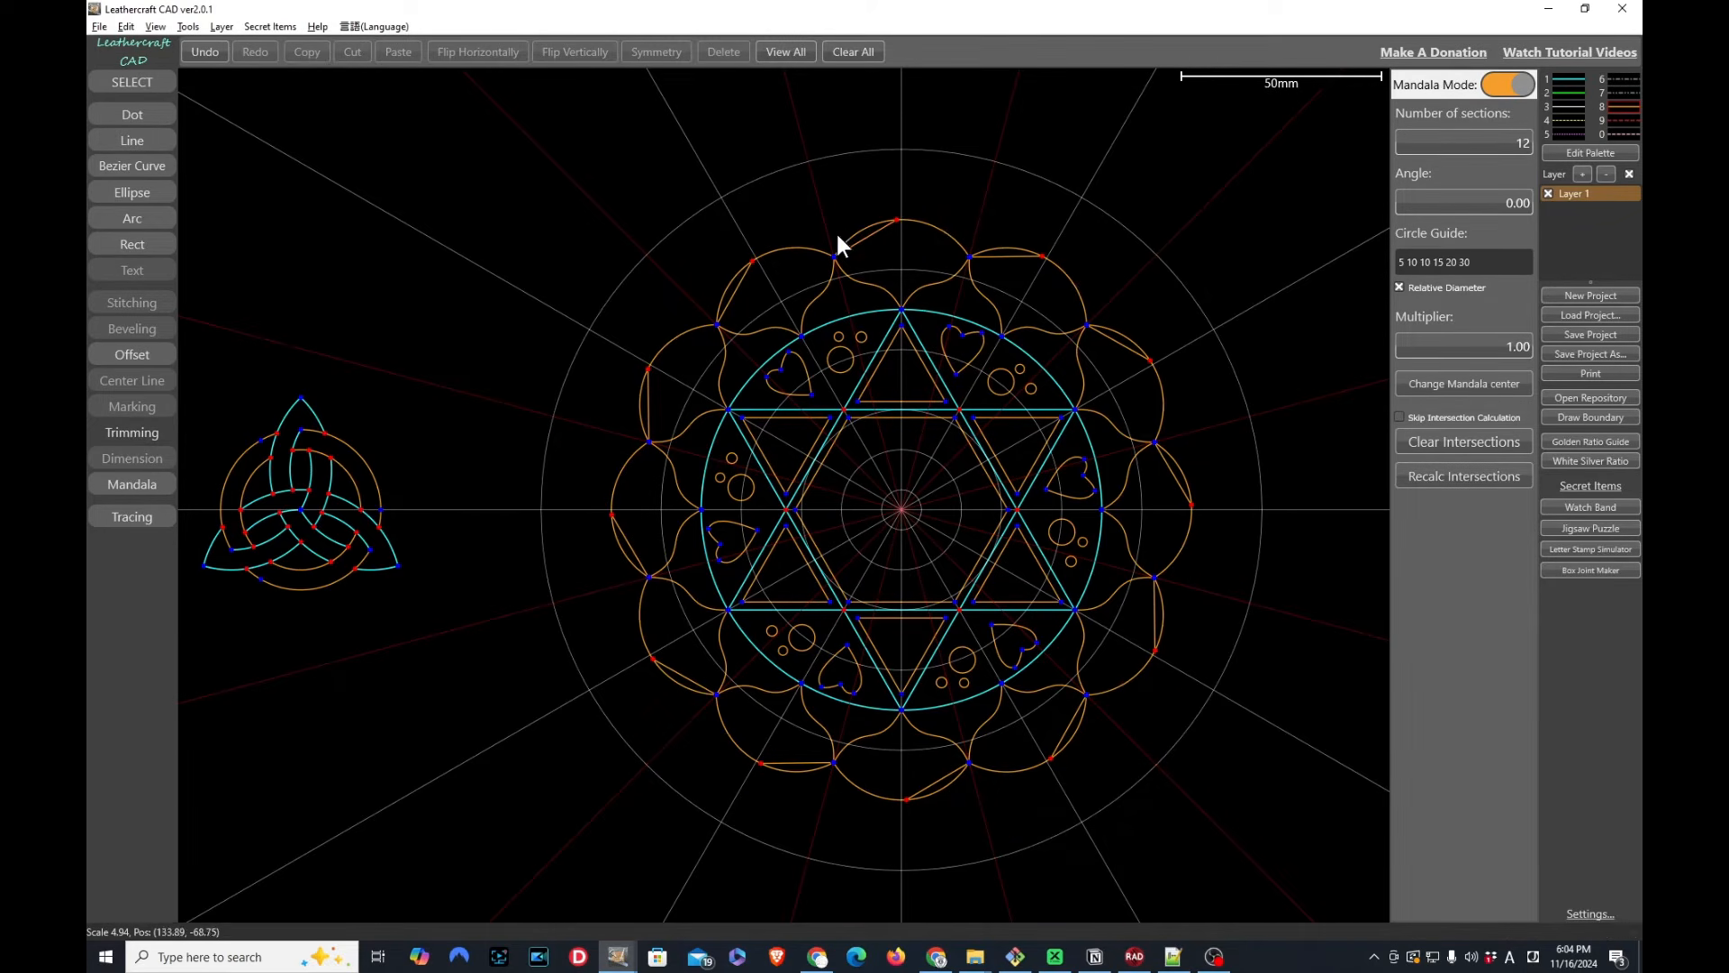
left_click(866, 233)
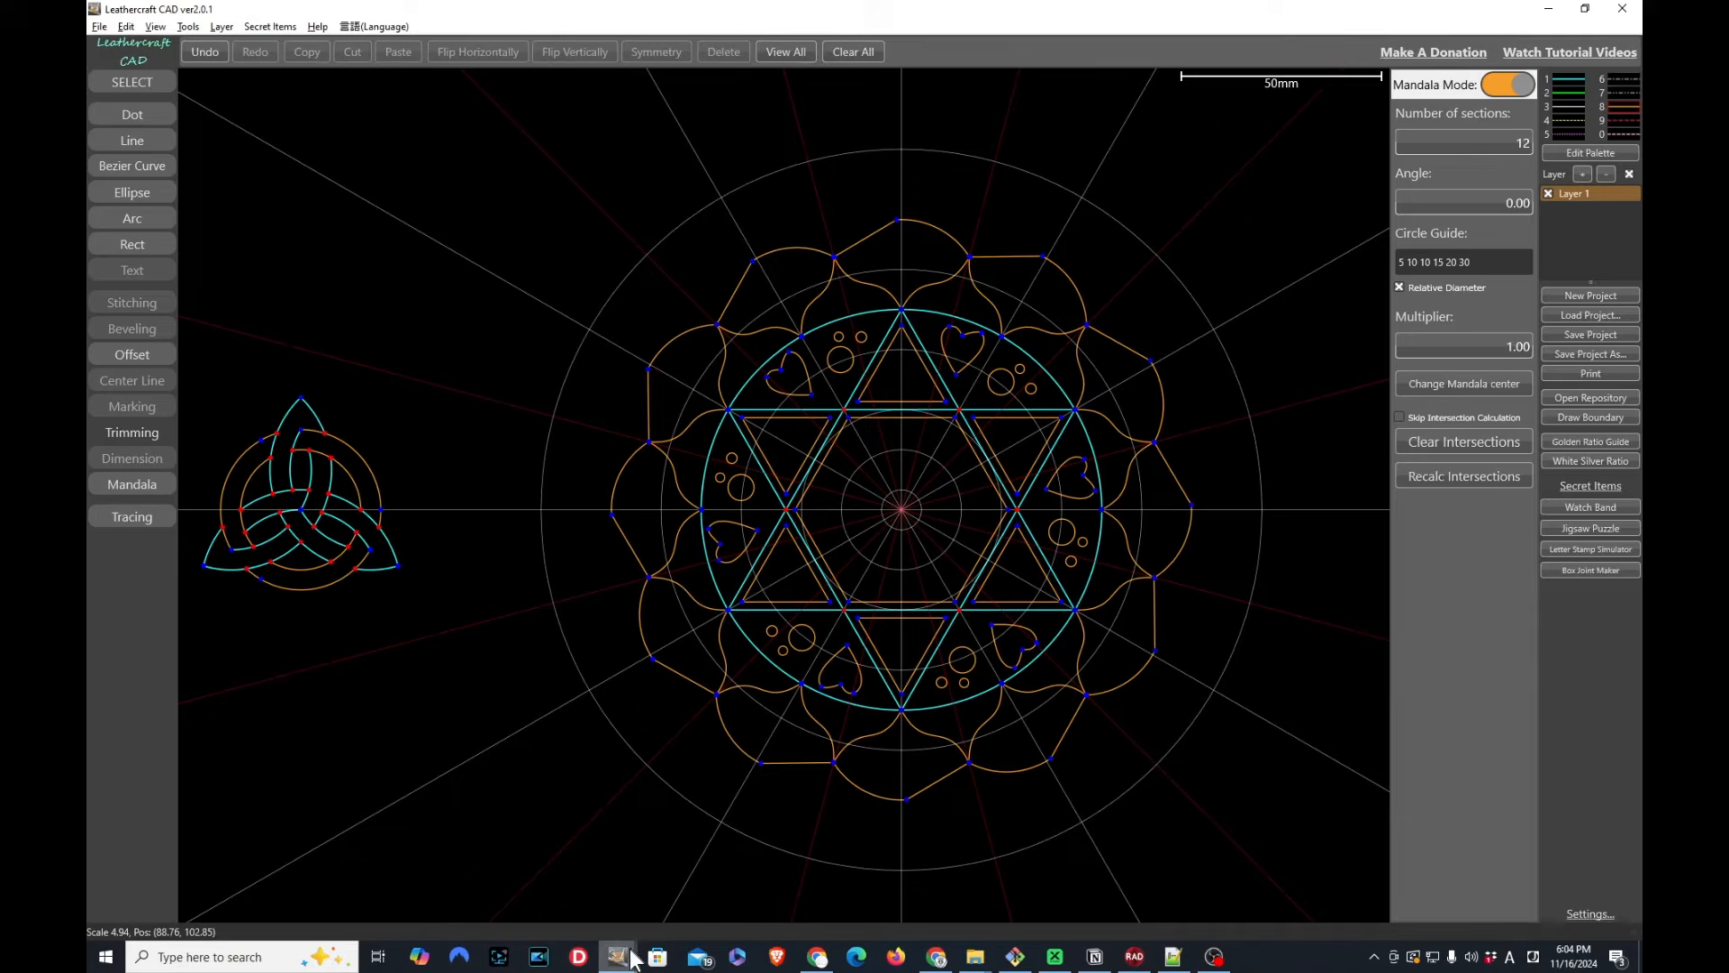
Examine the finished samples in the V2.0.1 DEMO project and the V2.0 update notes, and return to the mandala drawing
mouse_move(621, 956)
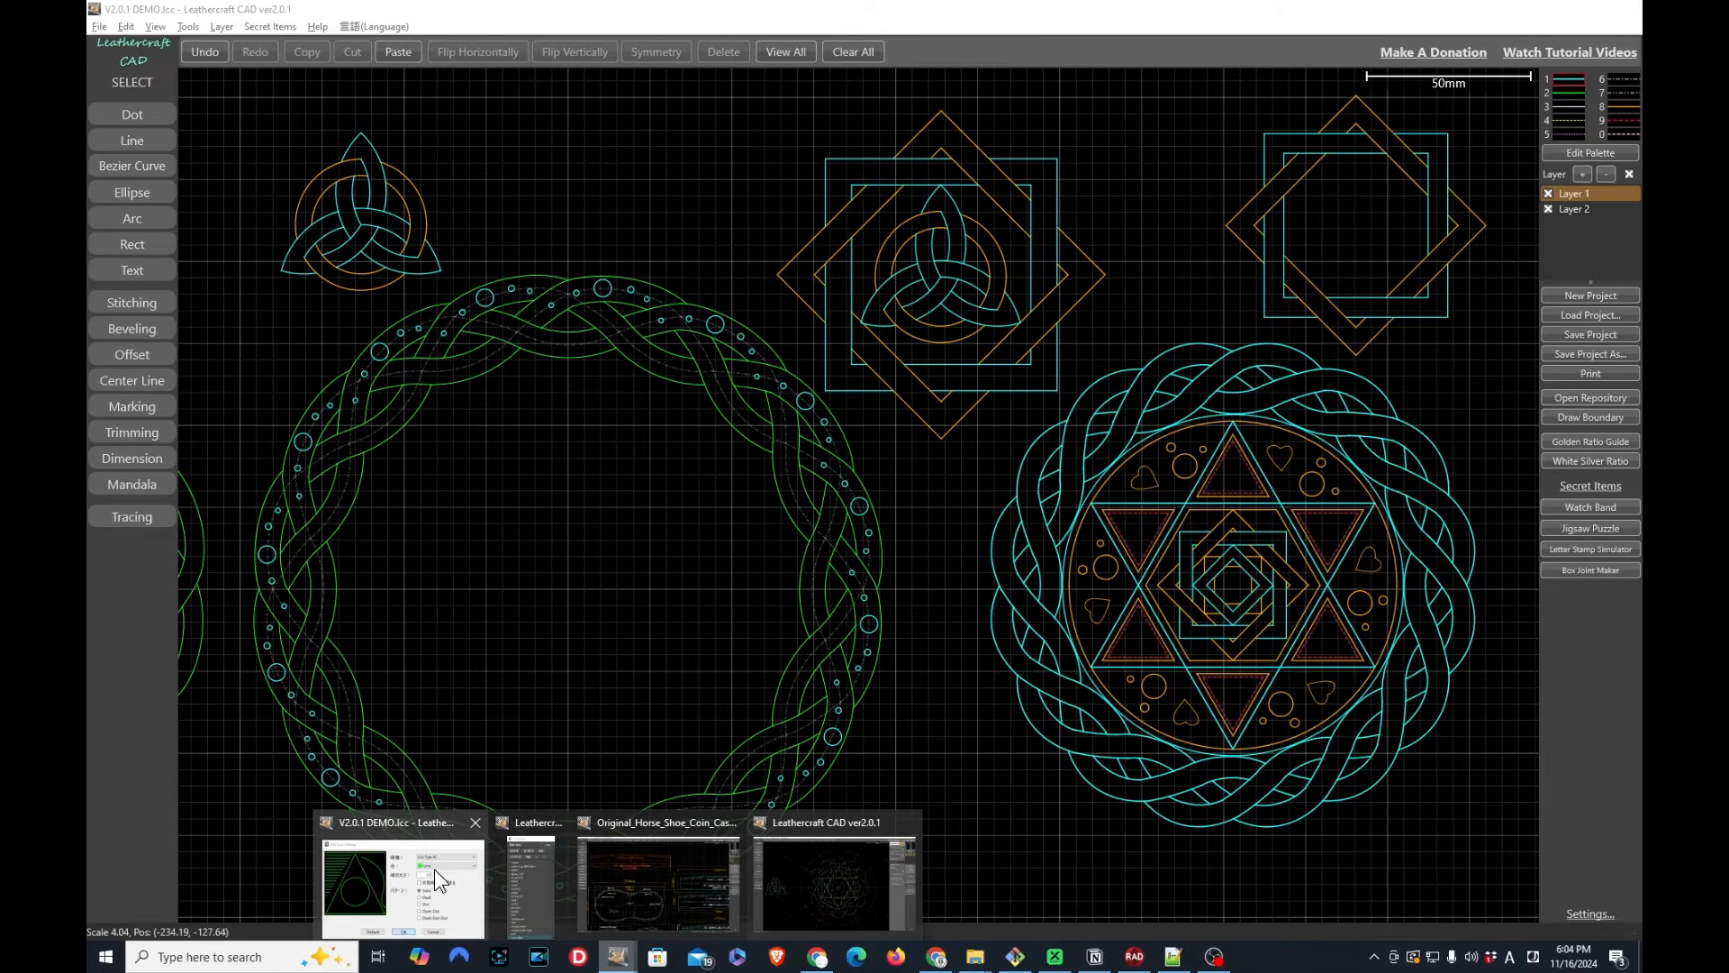
left_click(434, 868)
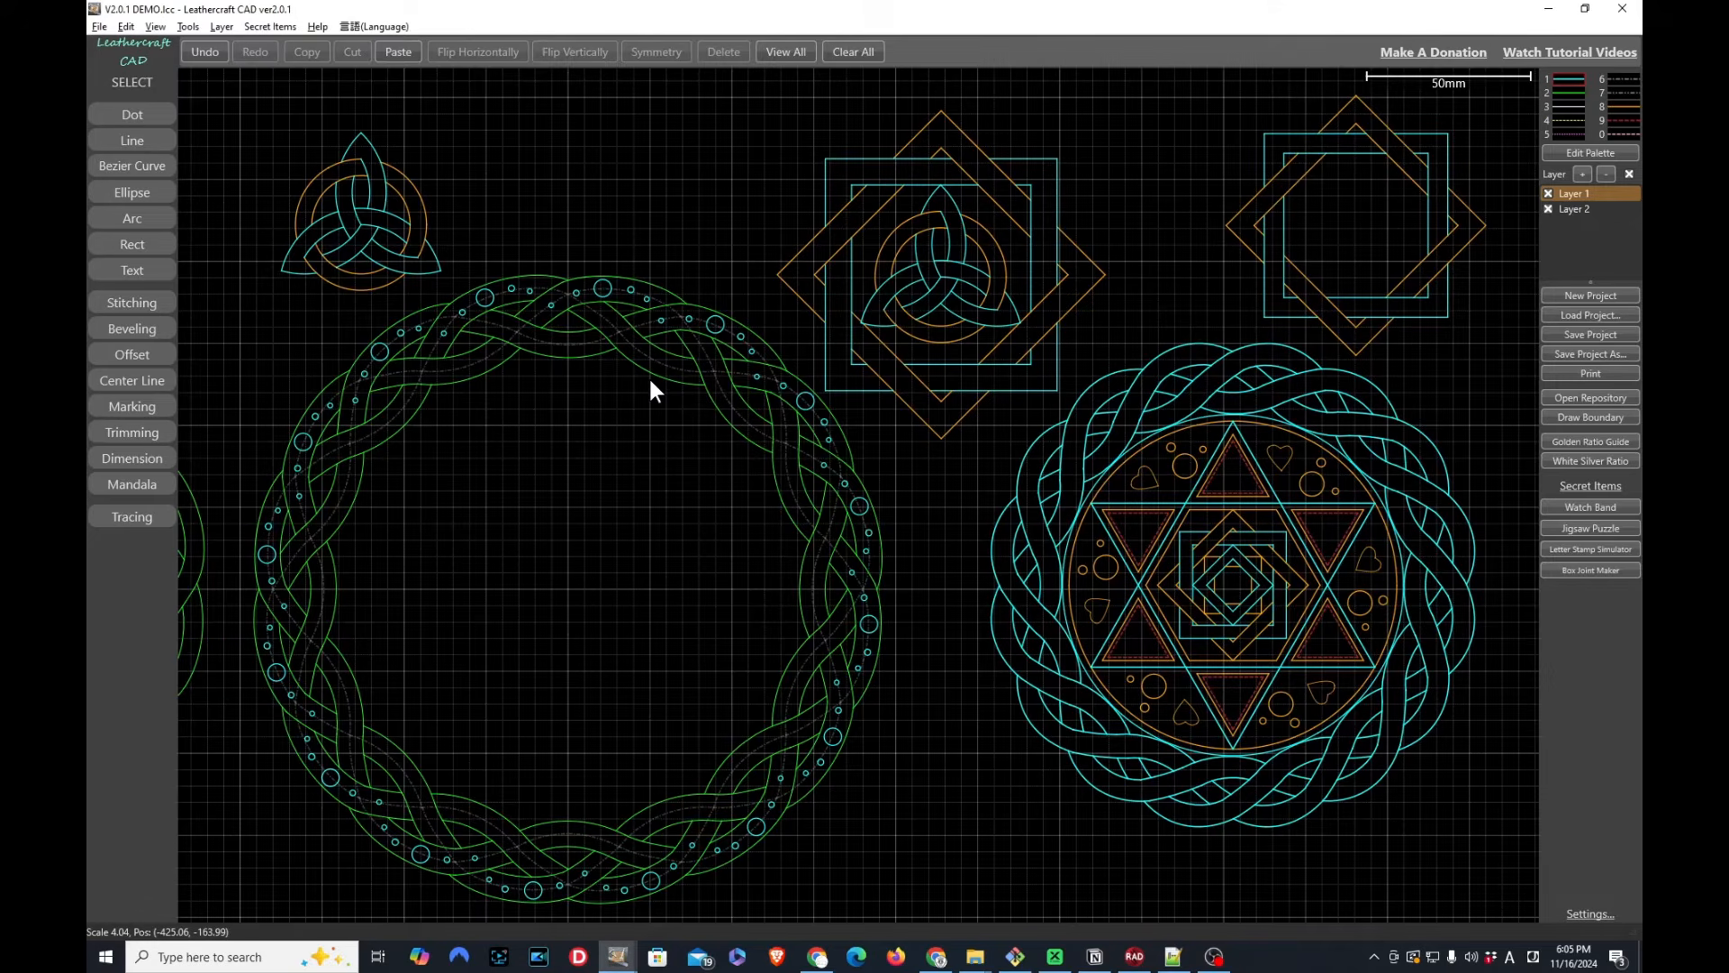
key("alt+Tab")
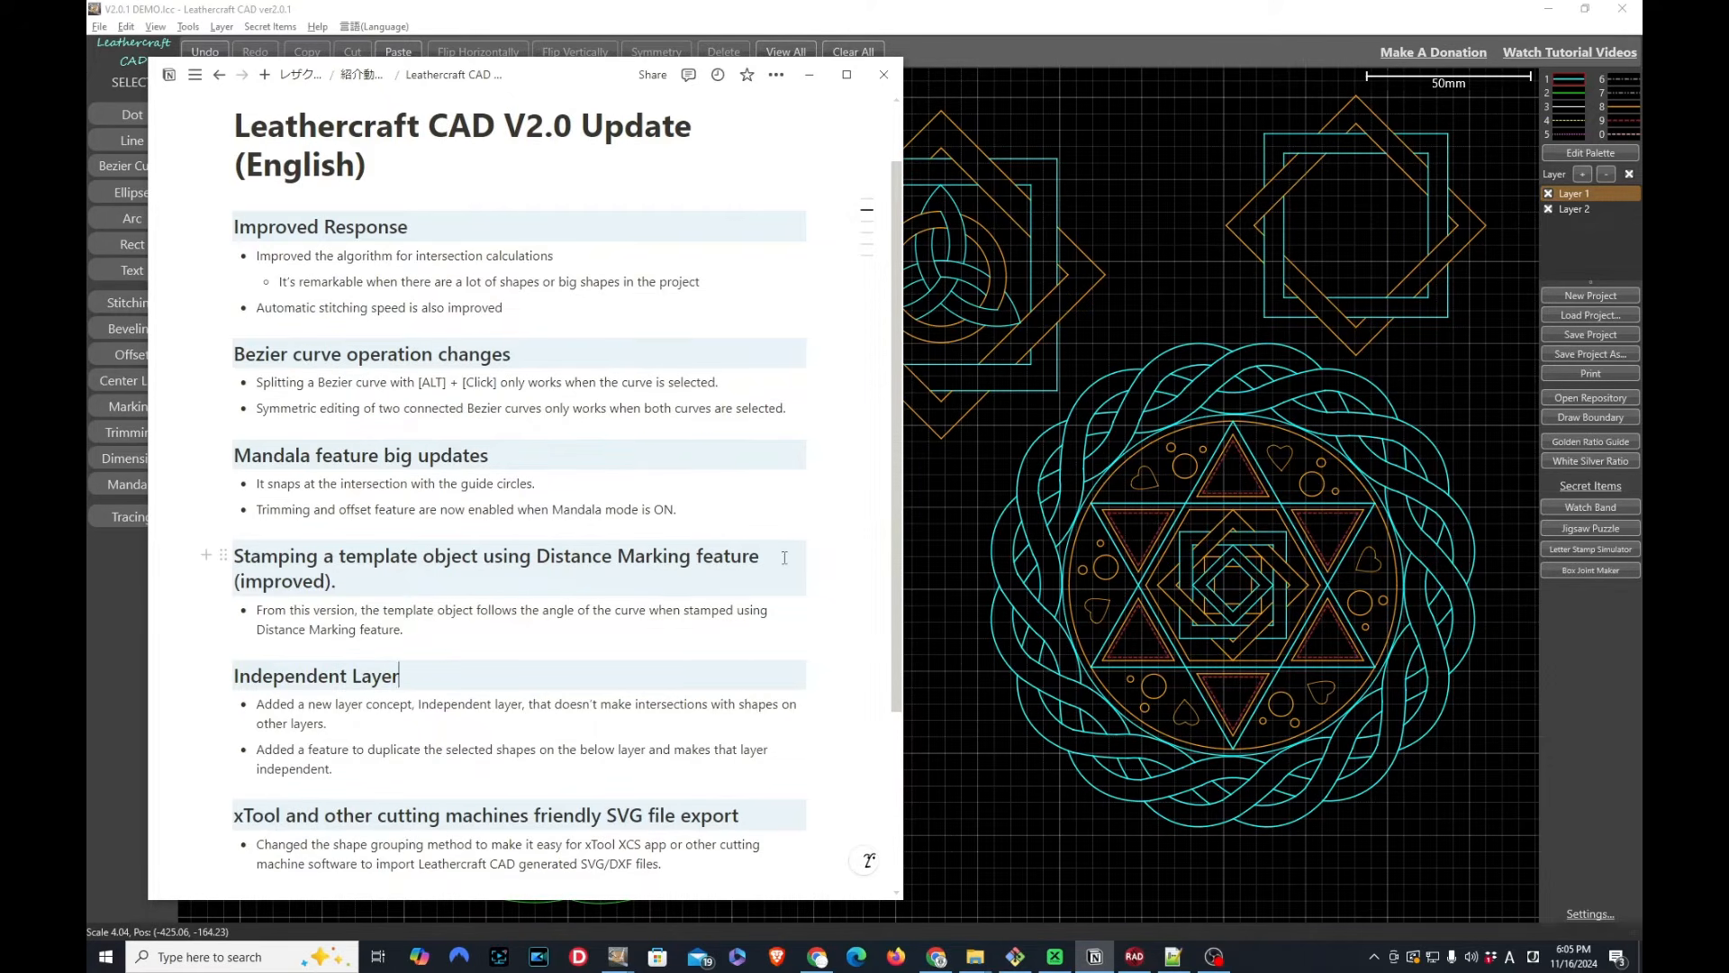
key("alt+Tab")
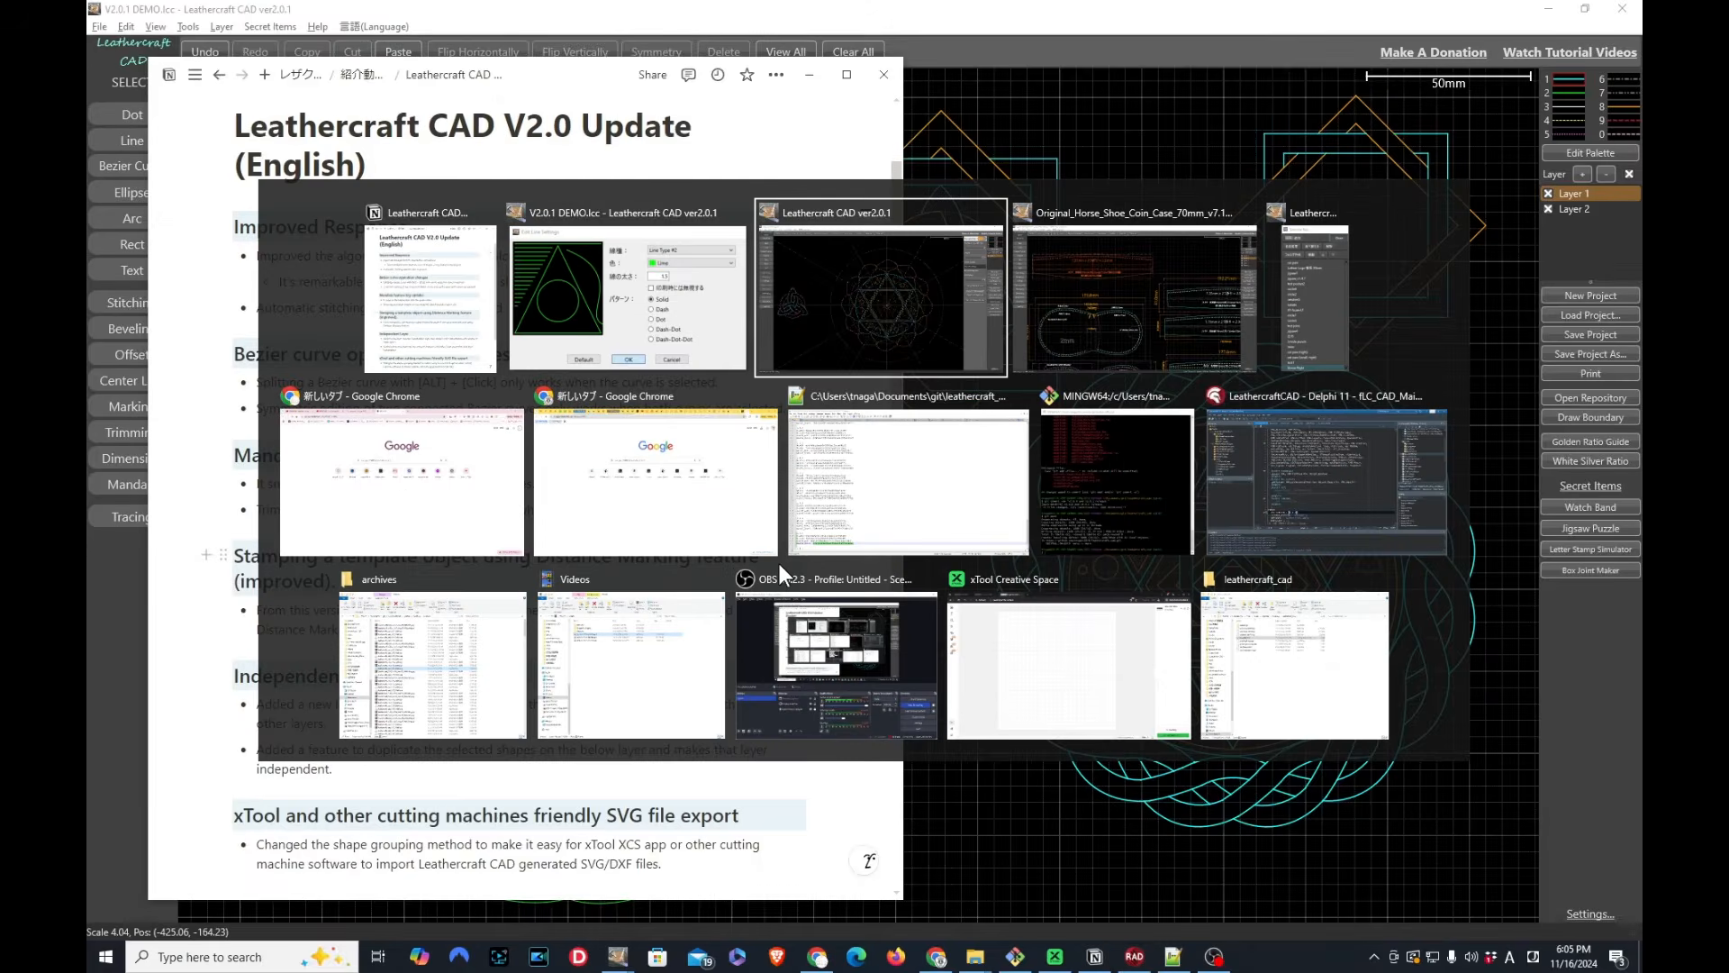
left_click(780, 563)
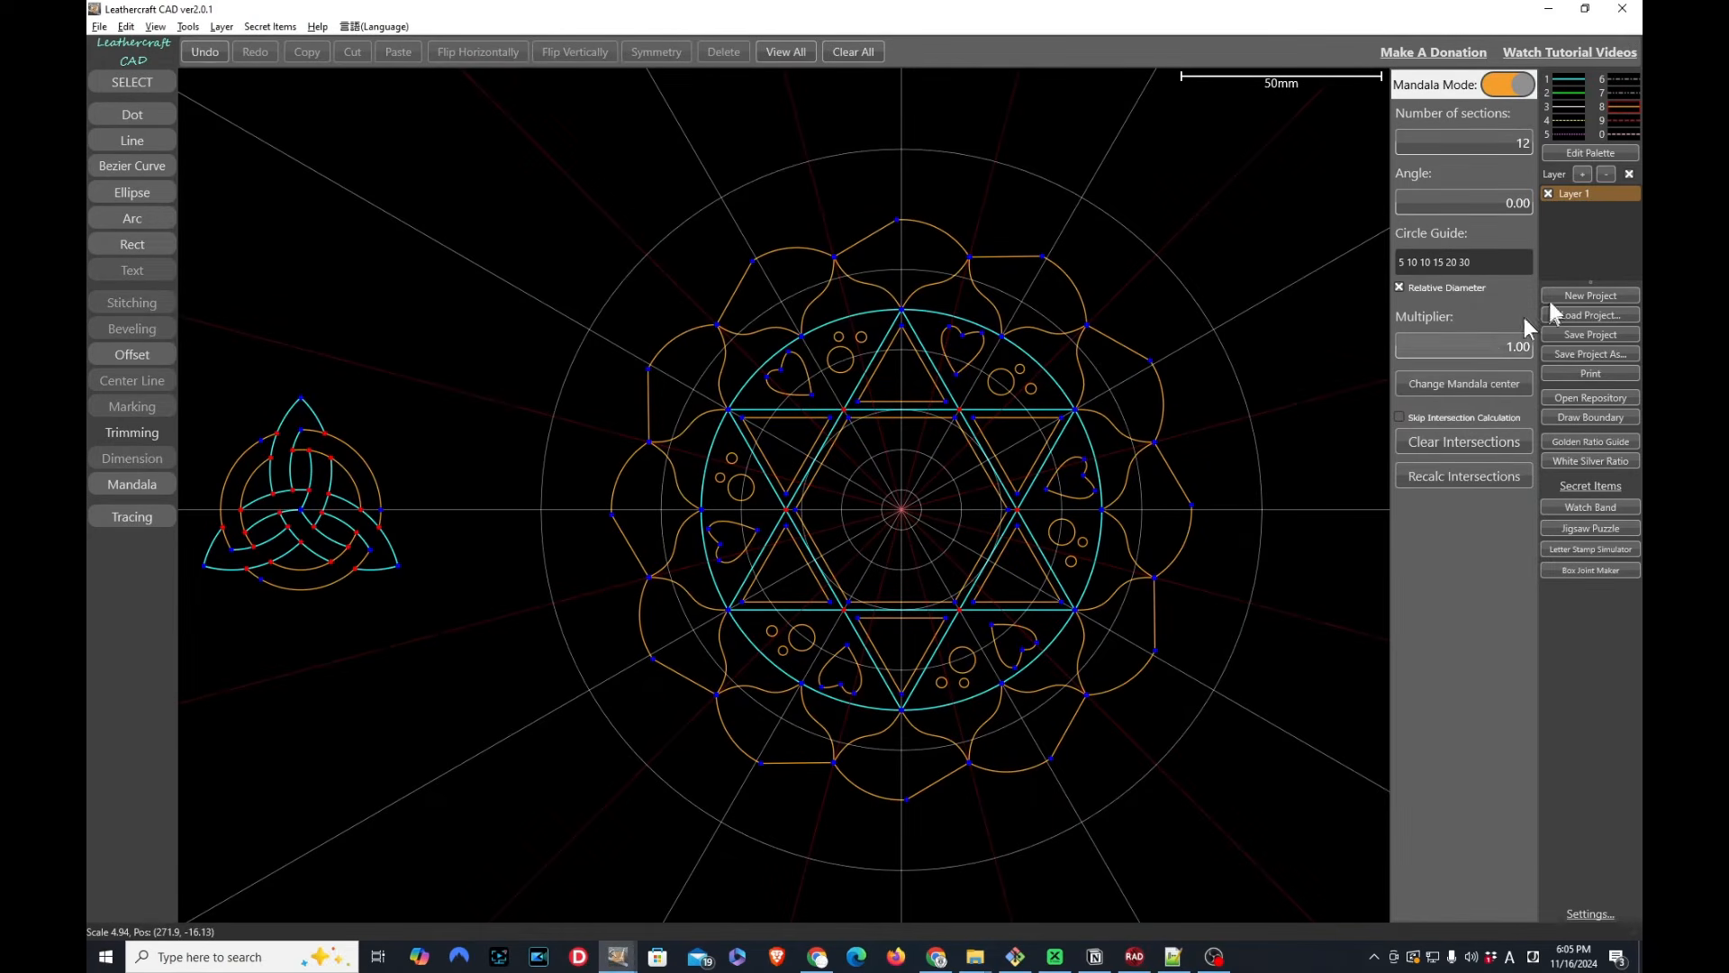
Start a new project without saving the changes, turn off Mandala mode and close its settings
left_click(1590, 297)
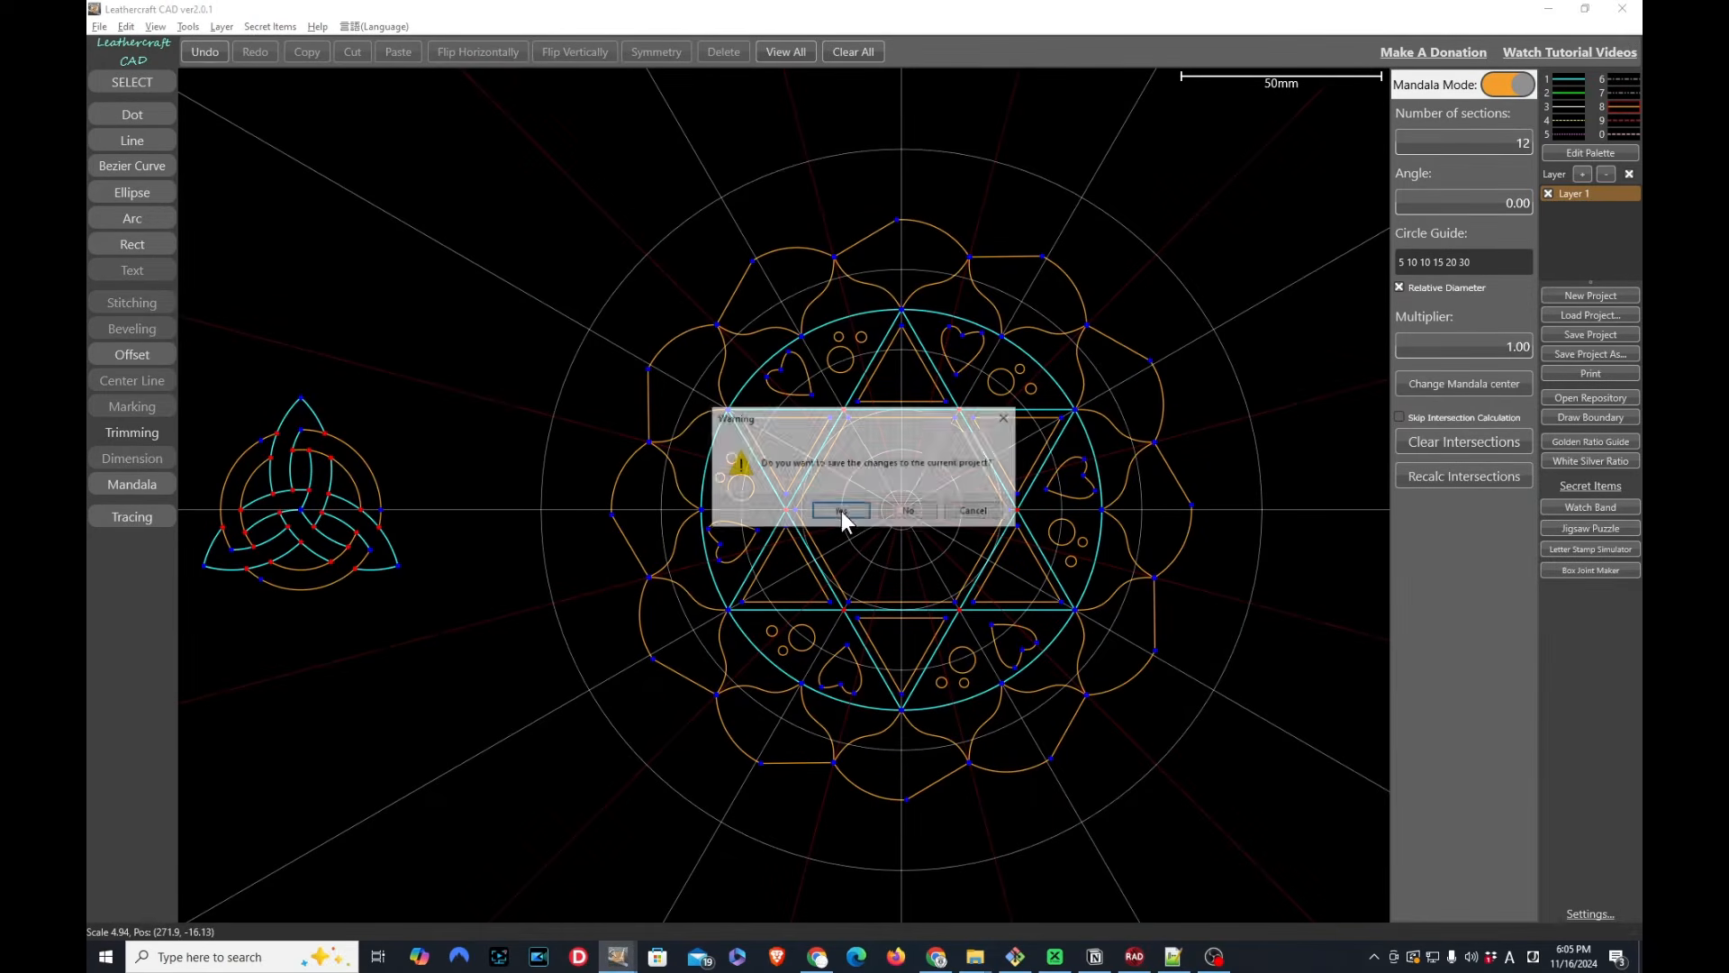
left_click(921, 509)
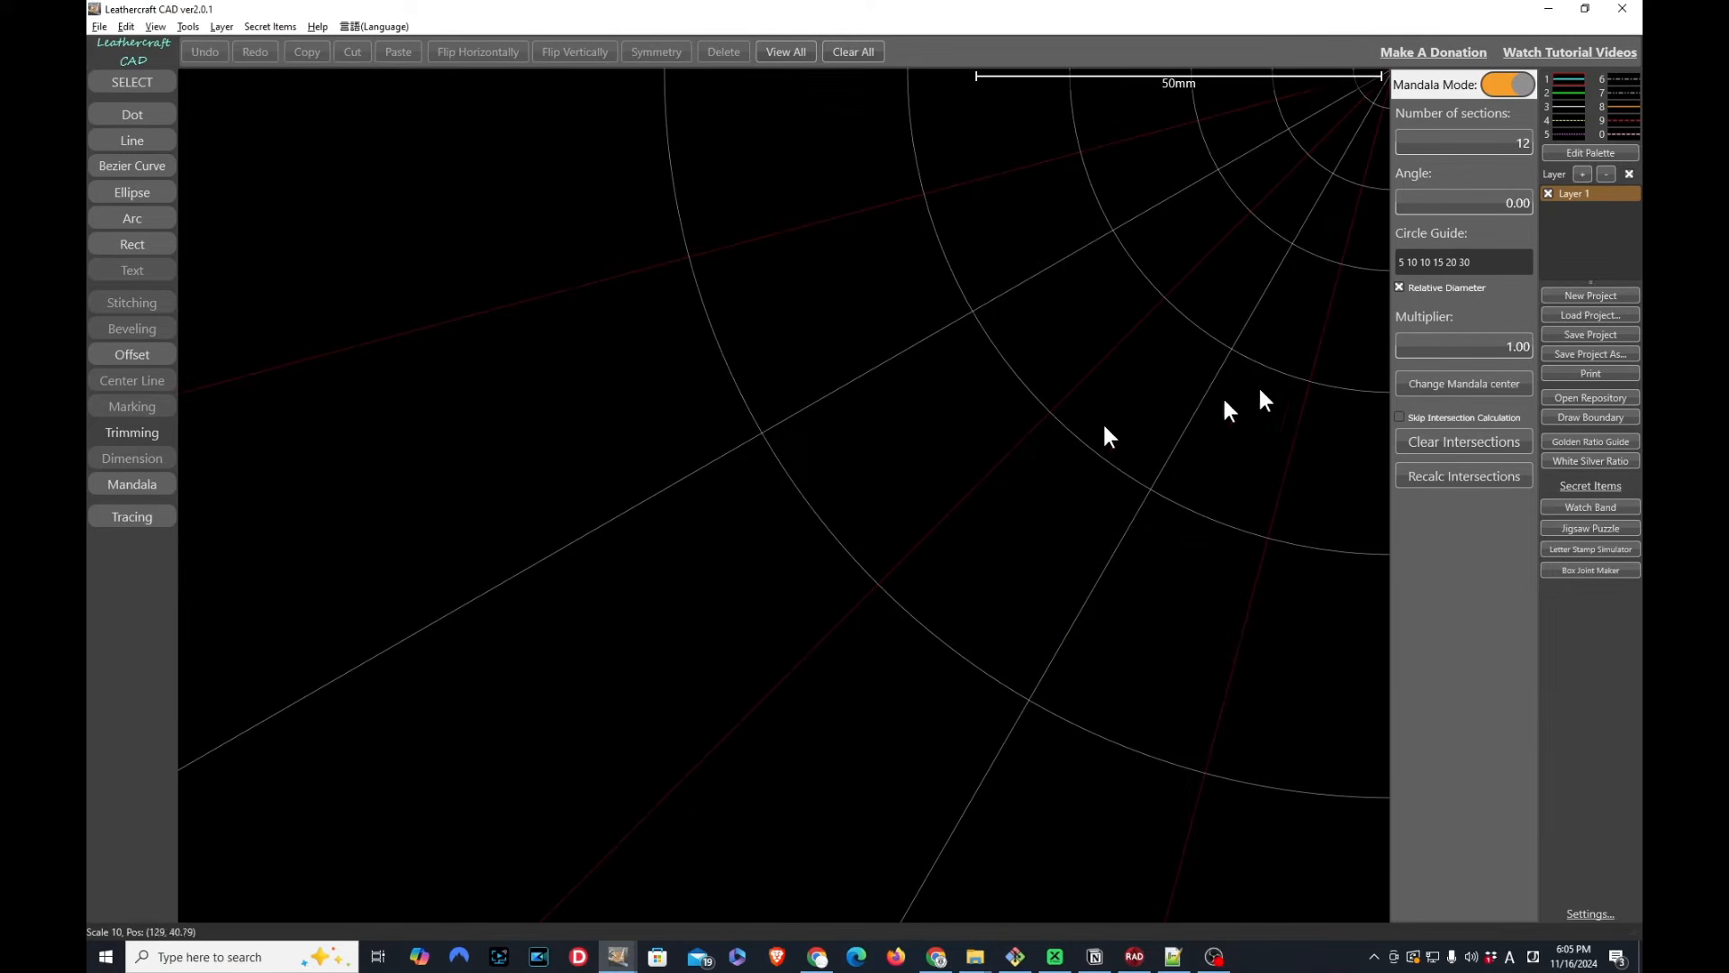
left_click(1505, 83)
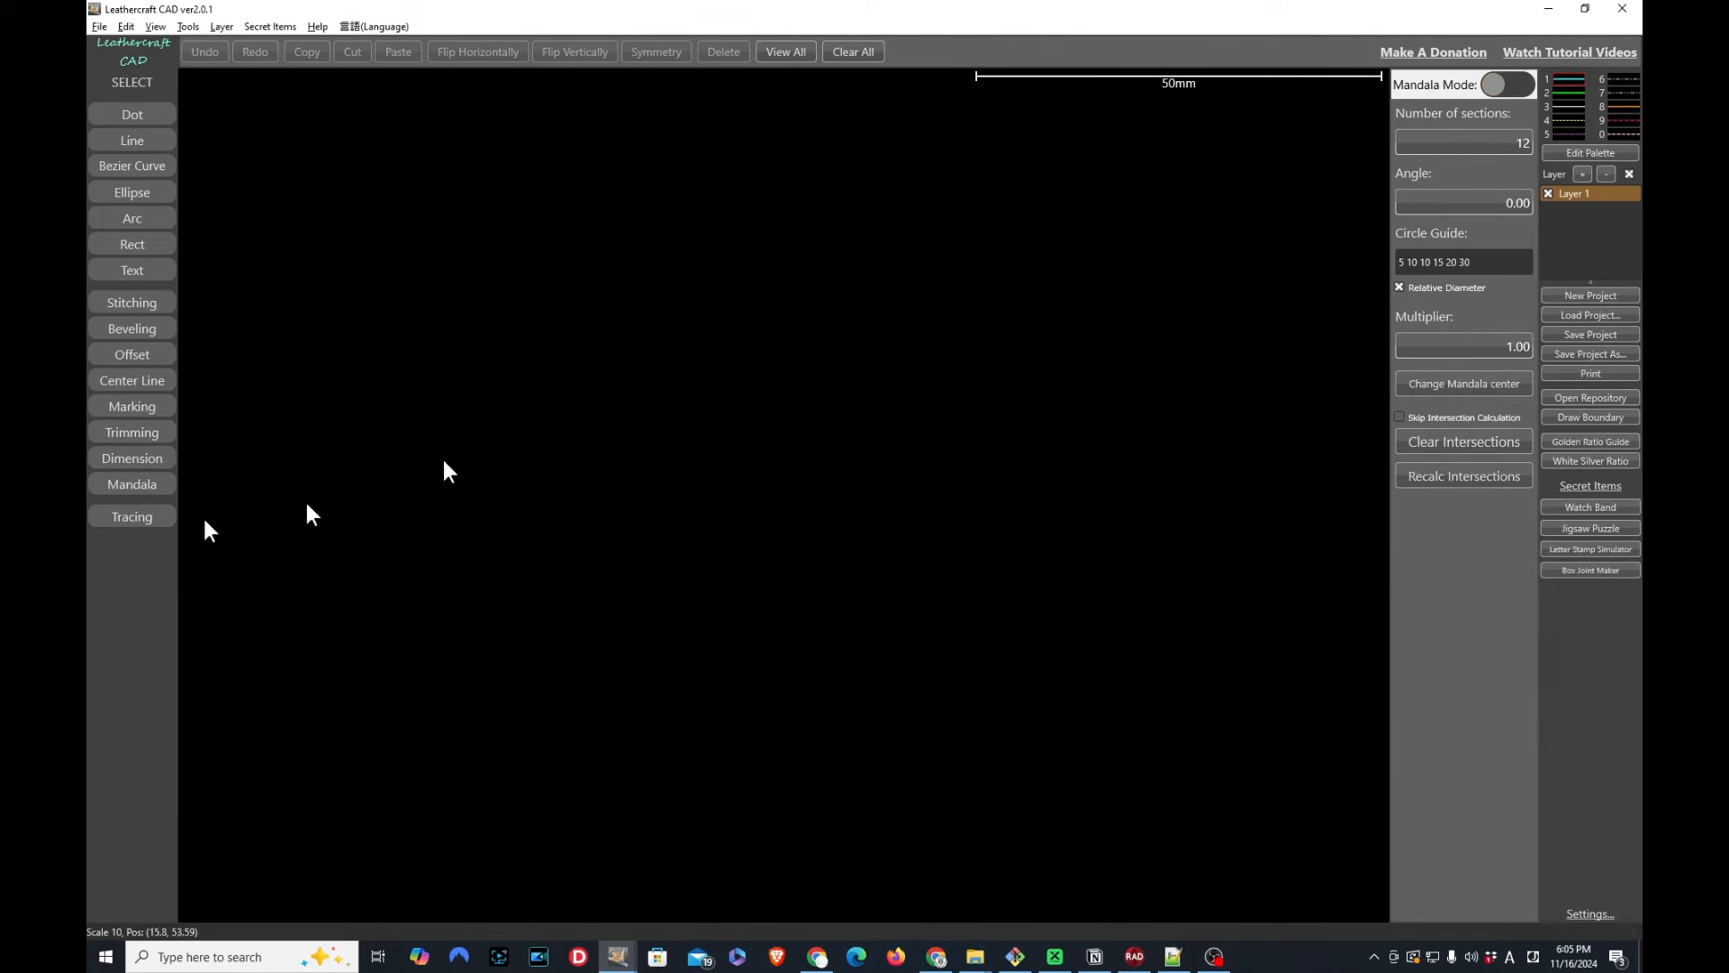
left_click(134, 487)
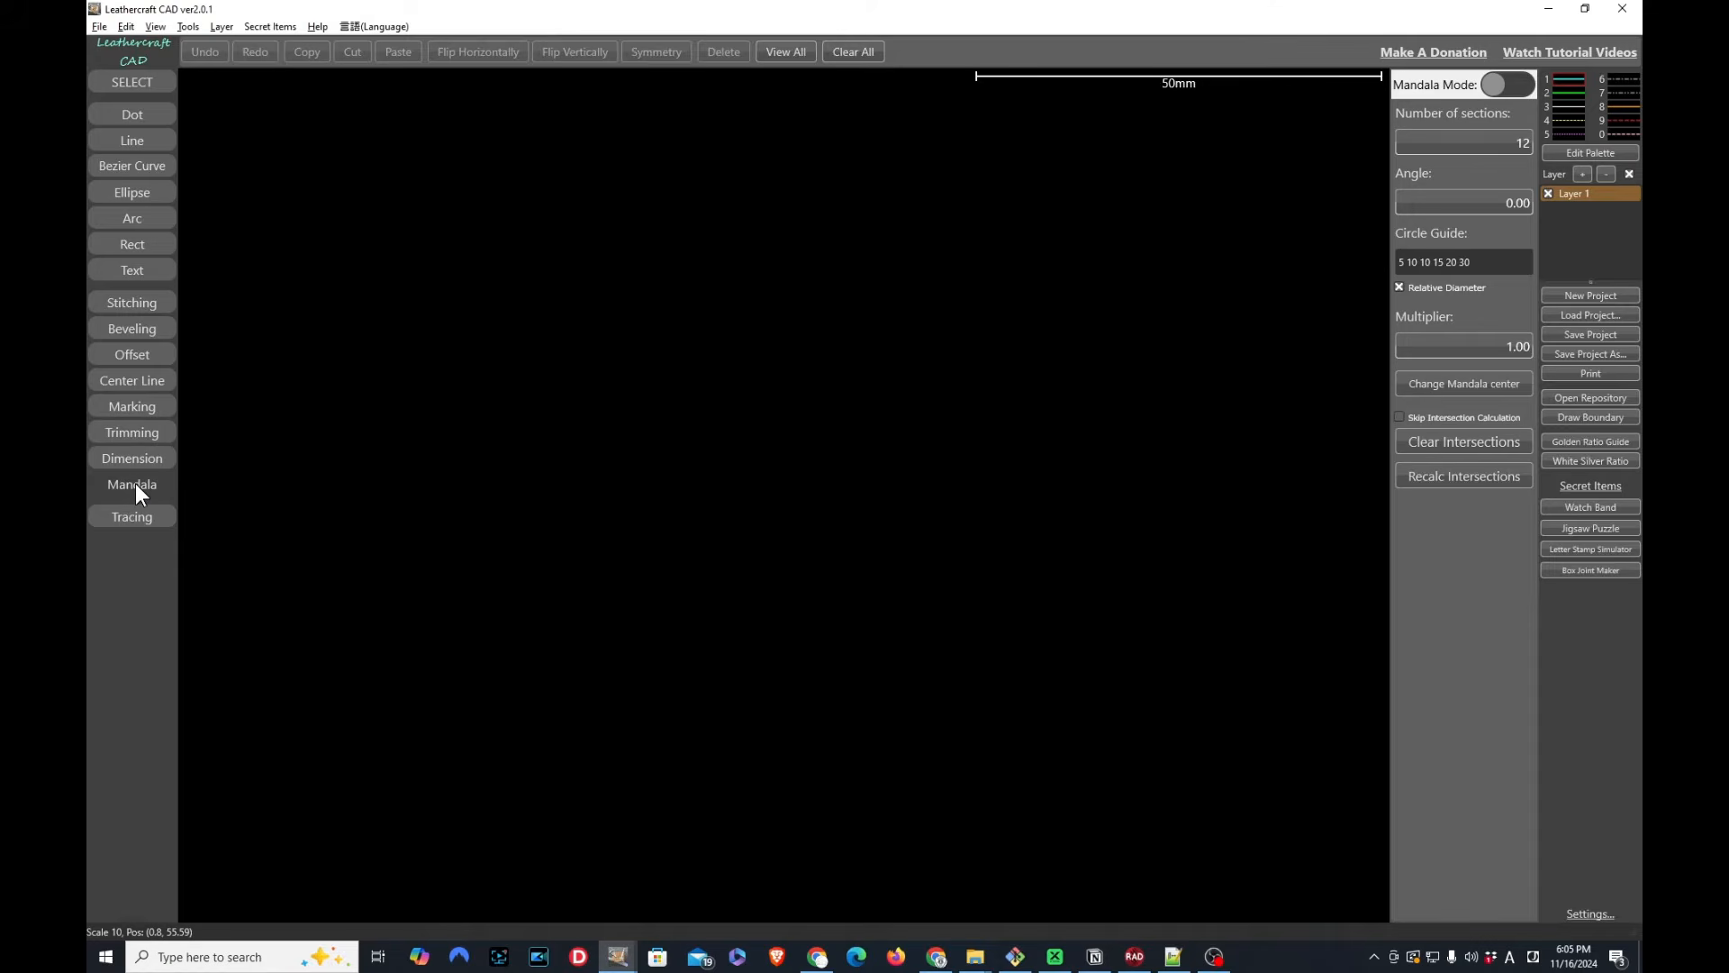
left_click(154, 87)
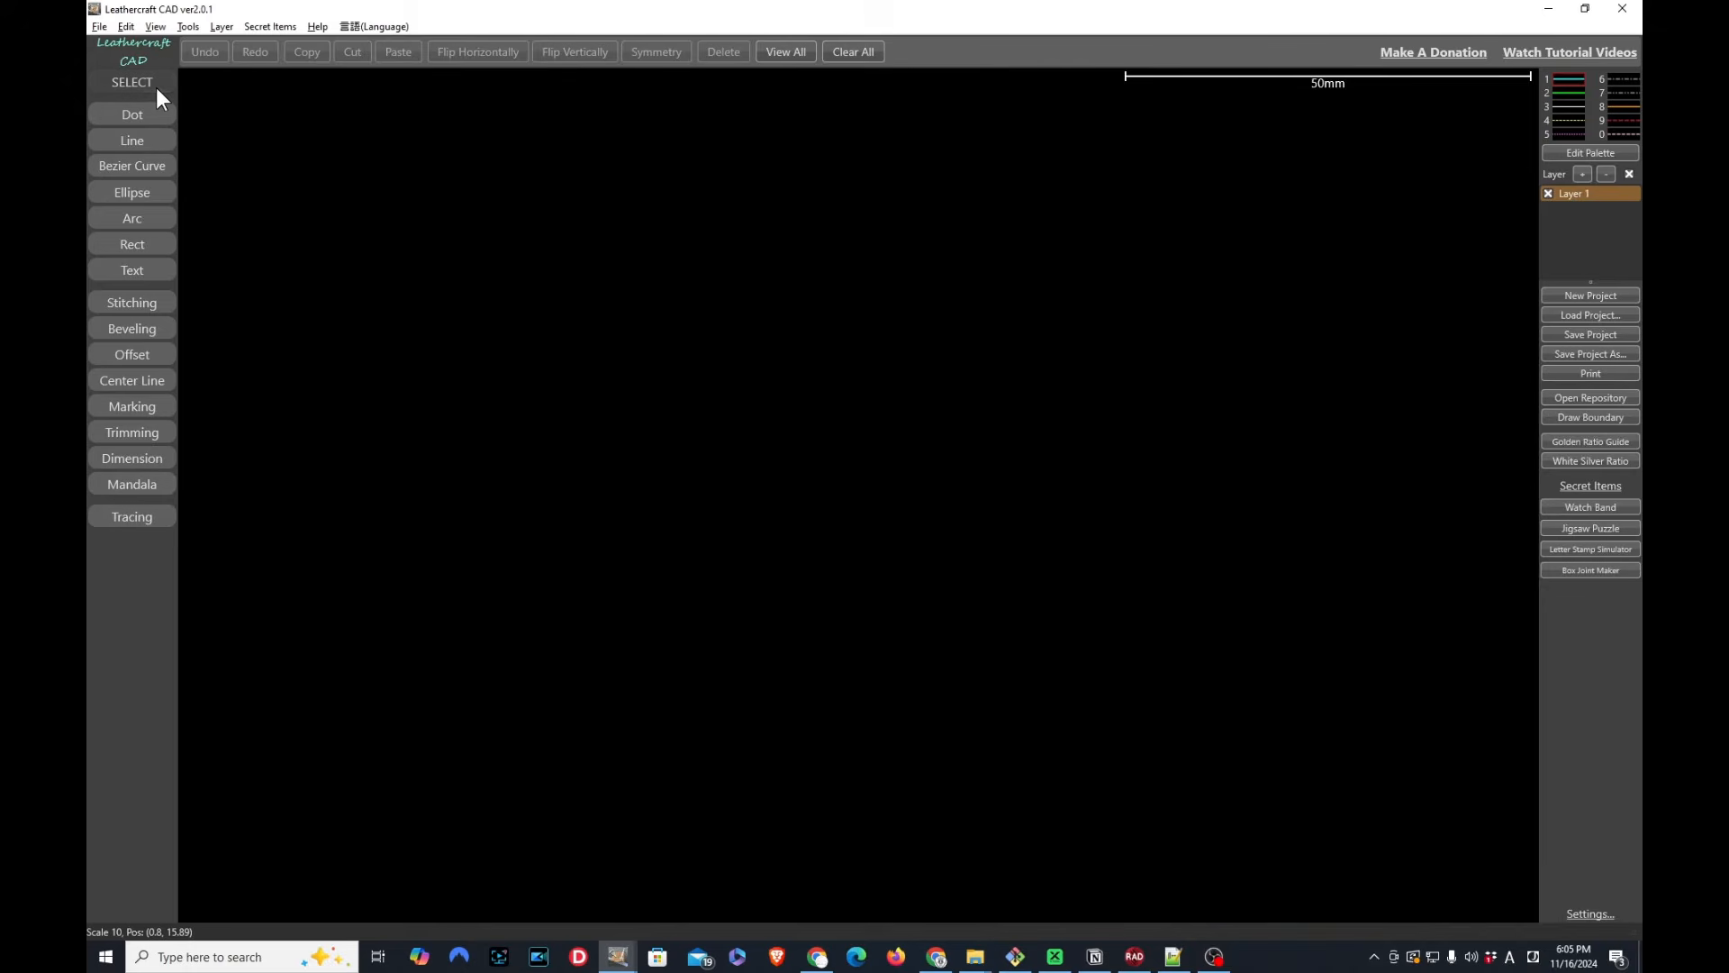
Draw an S-shaped Bezier curve about 88 mm long, and pull its first handle upward to deepen the bend
left_click(147, 169)
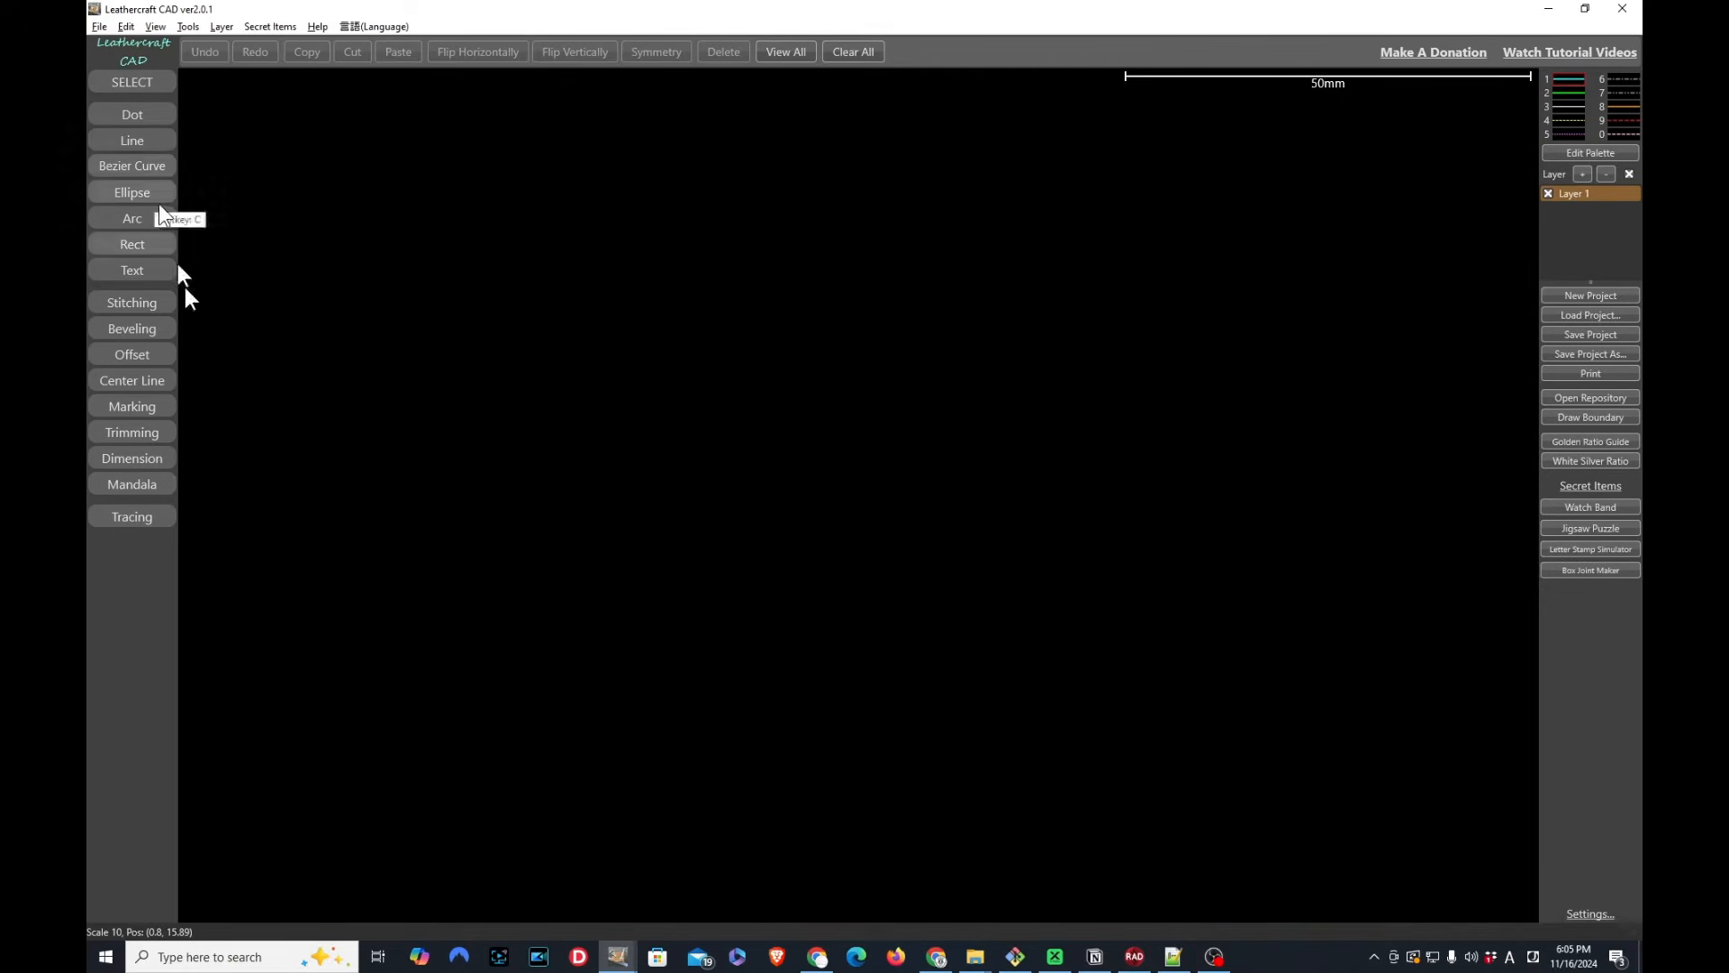
left_click(386, 577)
left_click(537, 398)
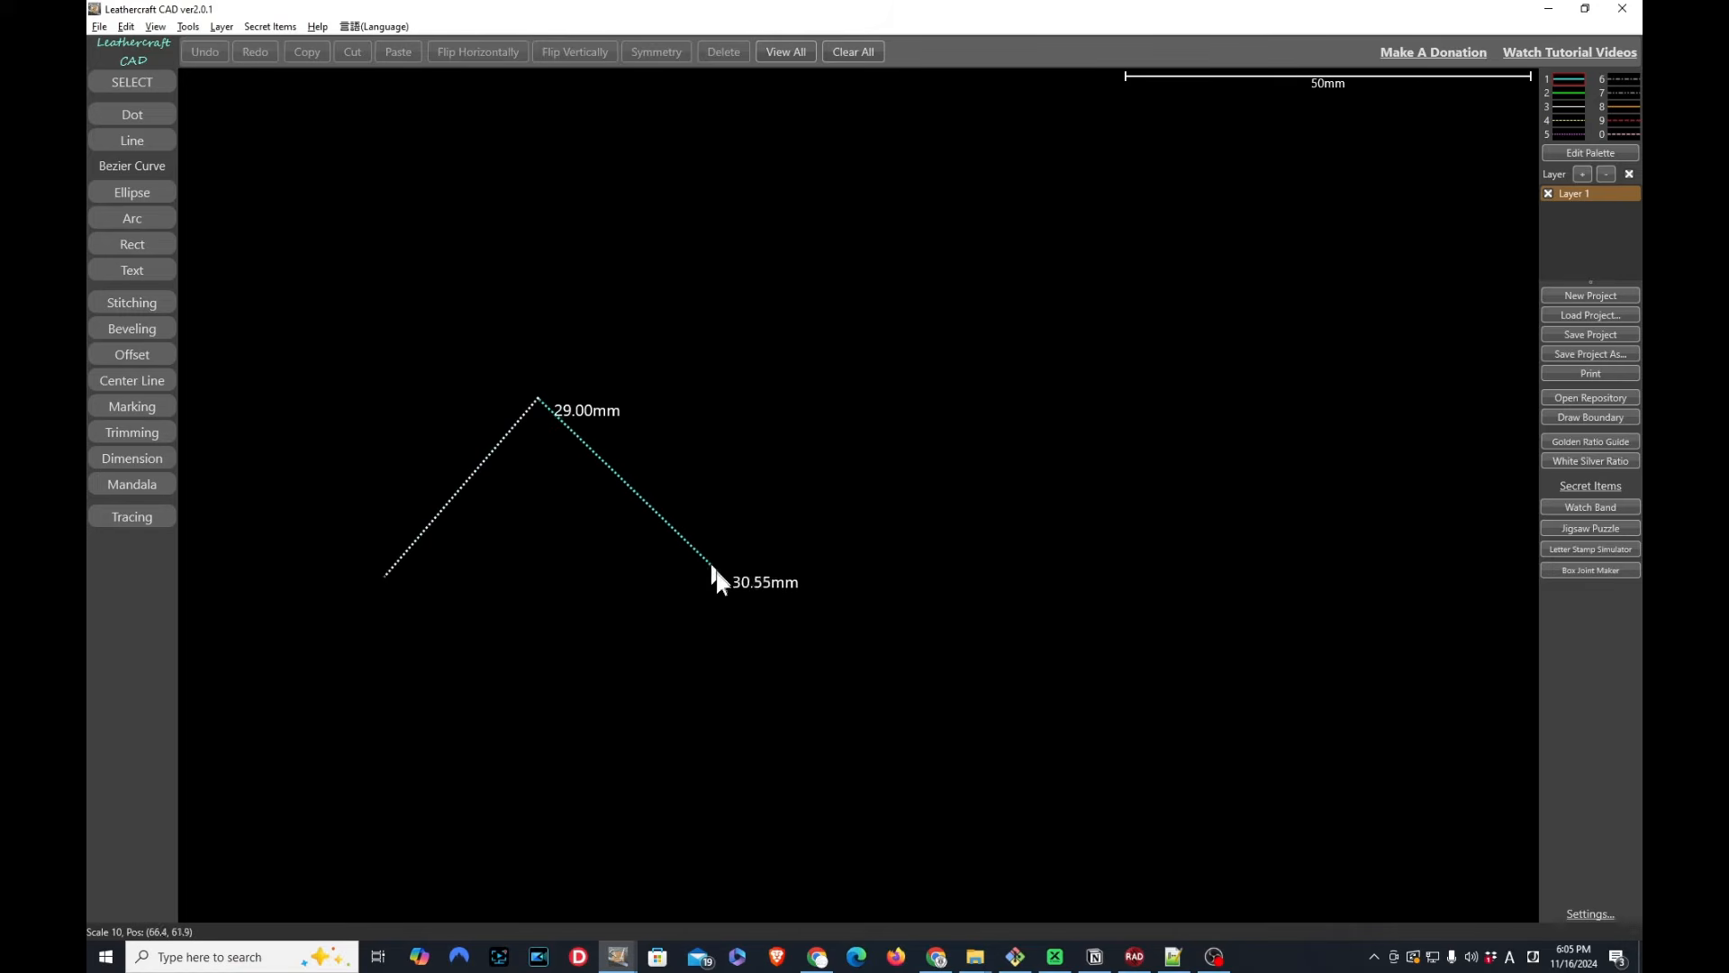
left_click(717, 570)
left_click(1014, 274)
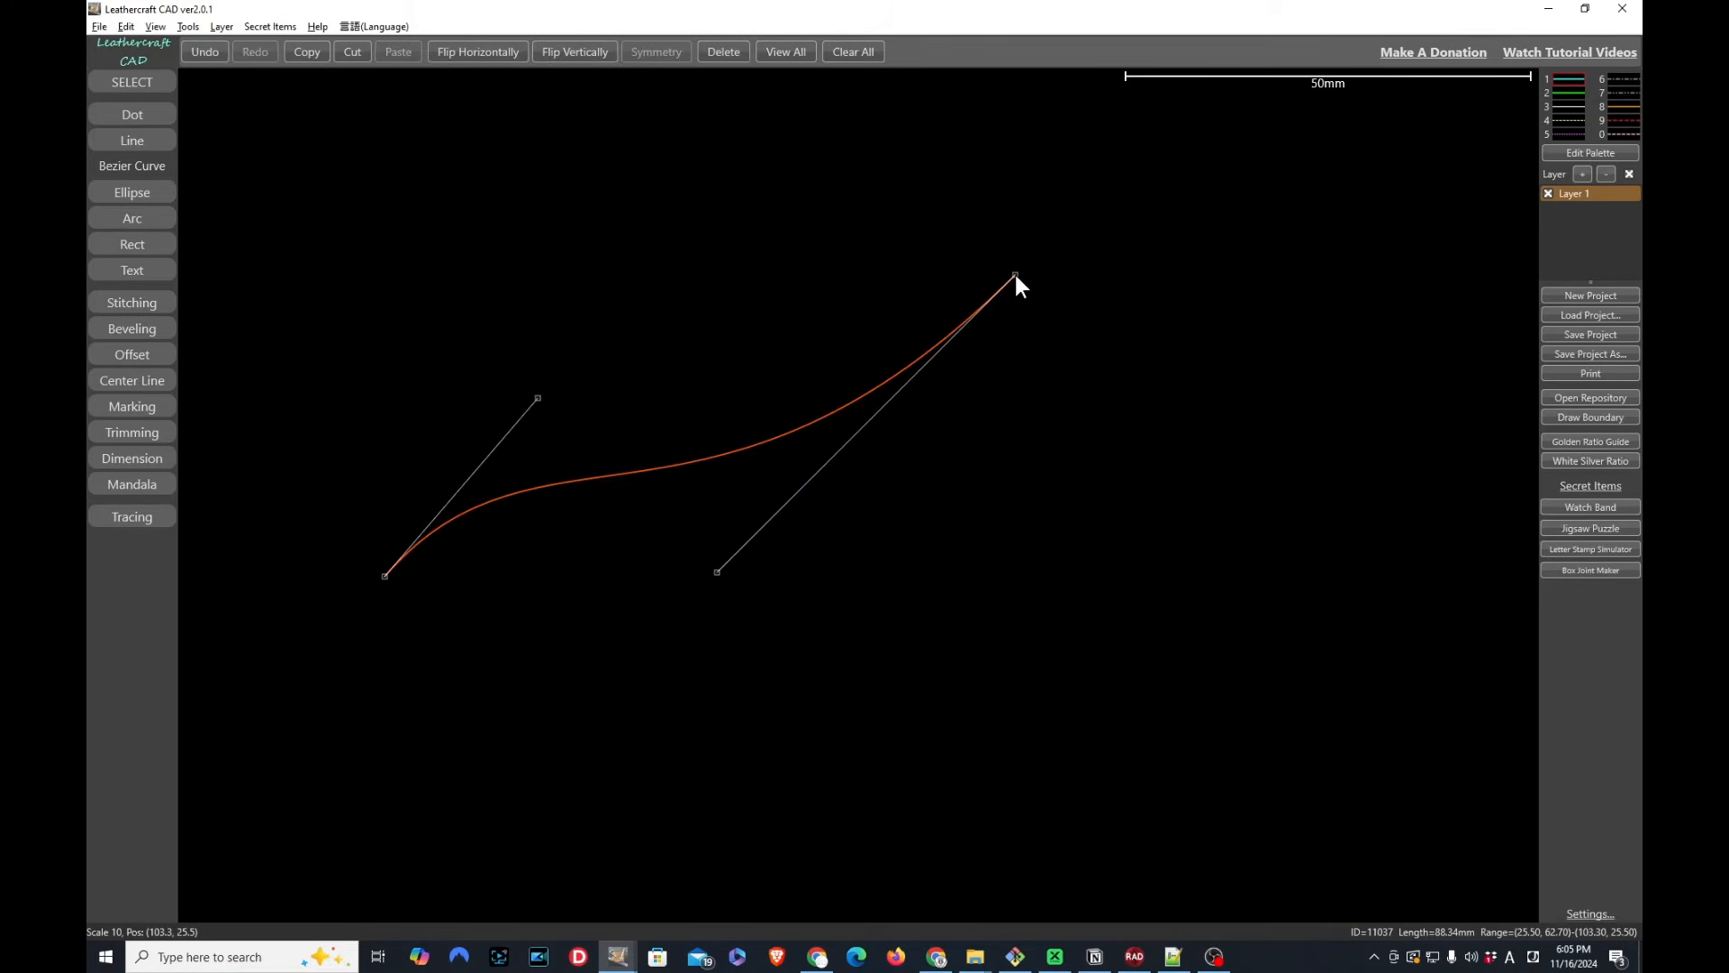
left_click_drag(537, 396, 565, 185)
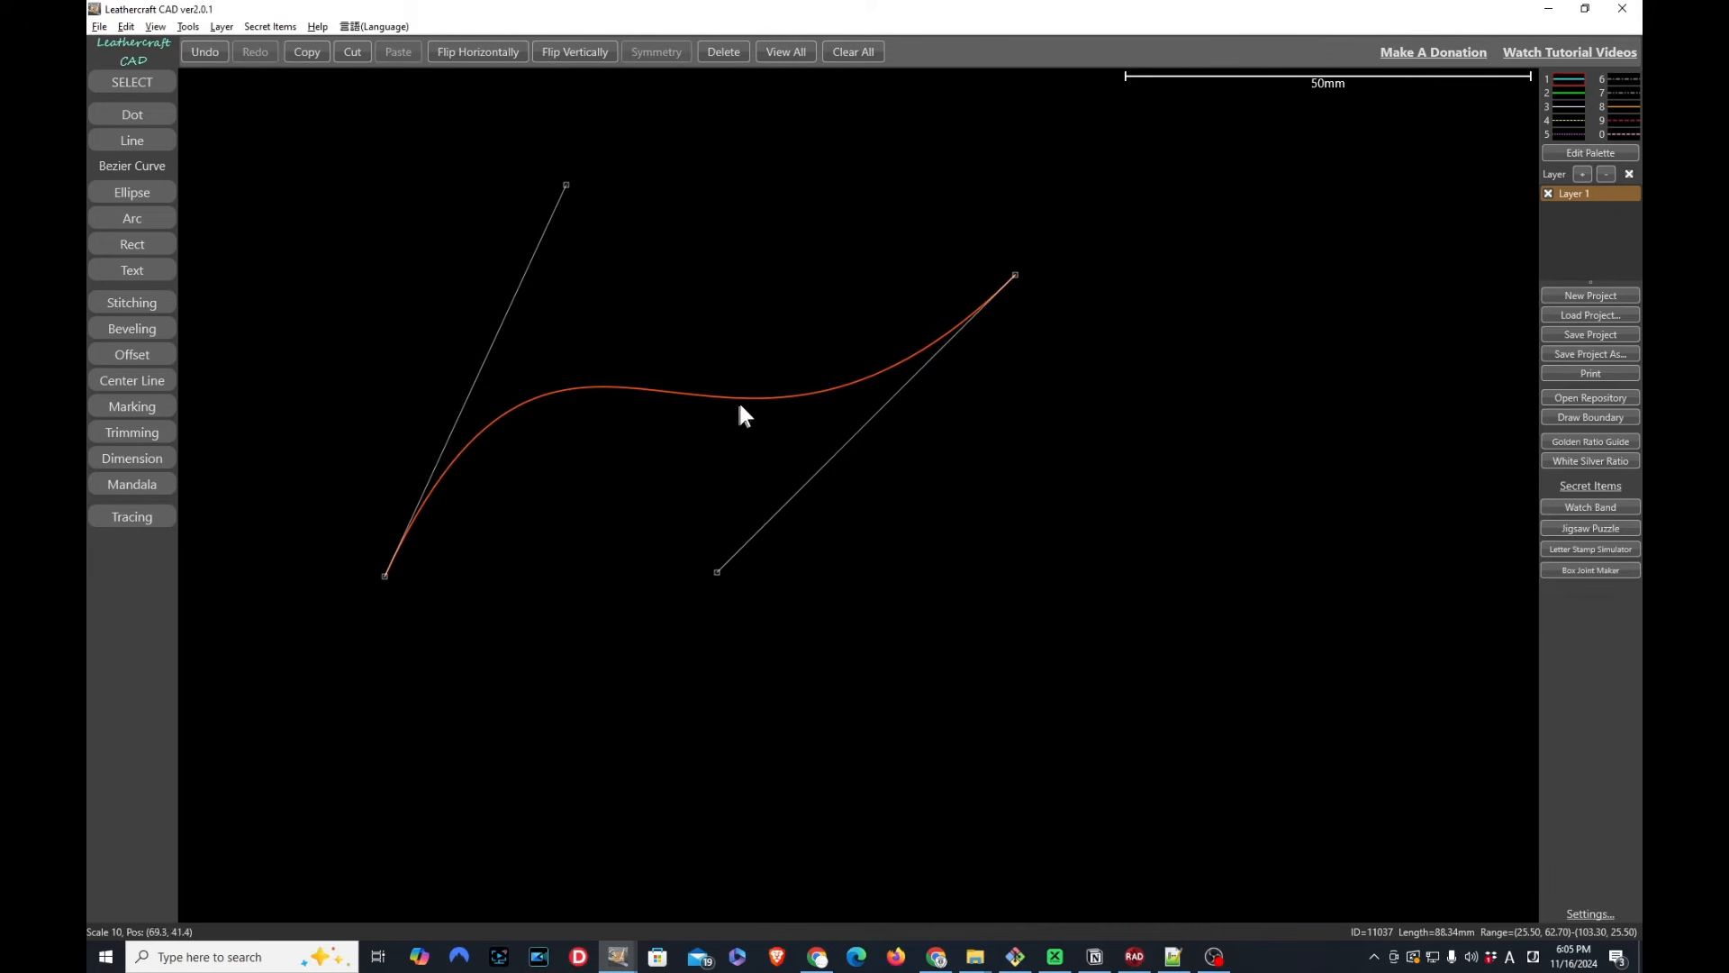
Place continuous distance marks at 3 mm intervals along the first part of the Bezier curve, starting from its lower end
left_click(127, 408)
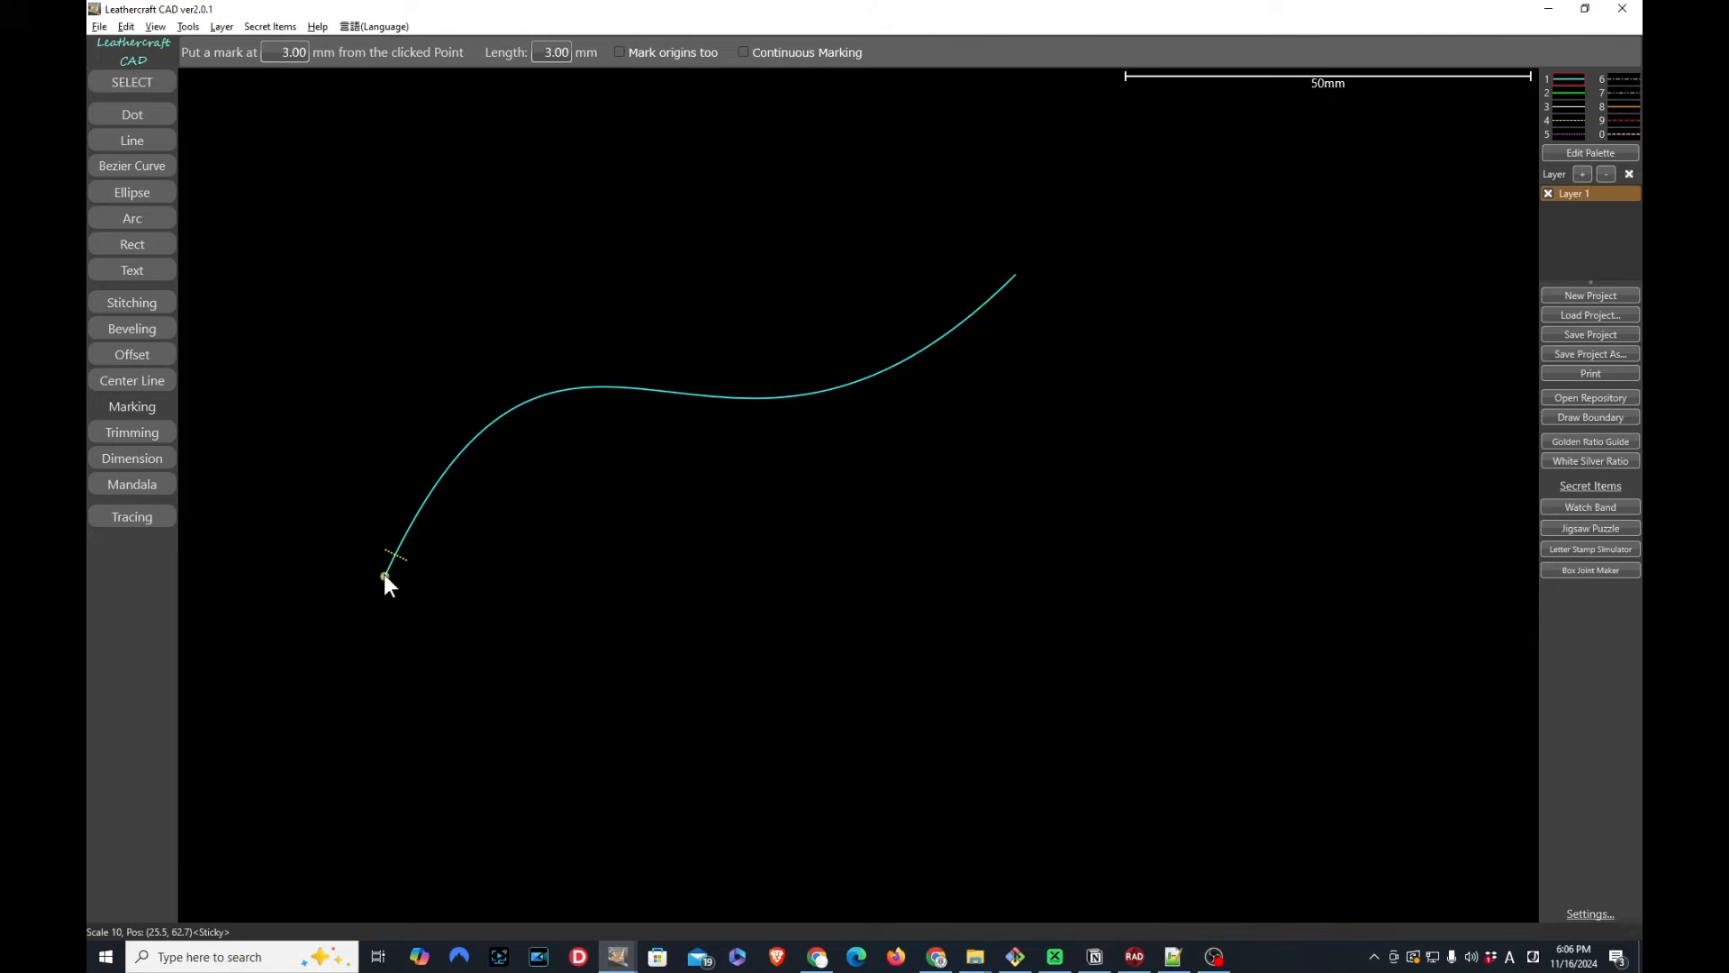
left_click(751, 54)
left_click(436, 521)
left_click(491, 478)
left_click(515, 457)
left_click(545, 444)
left_click(586, 446)
left_click(613, 439)
left_click(643, 433)
left_click(671, 427)
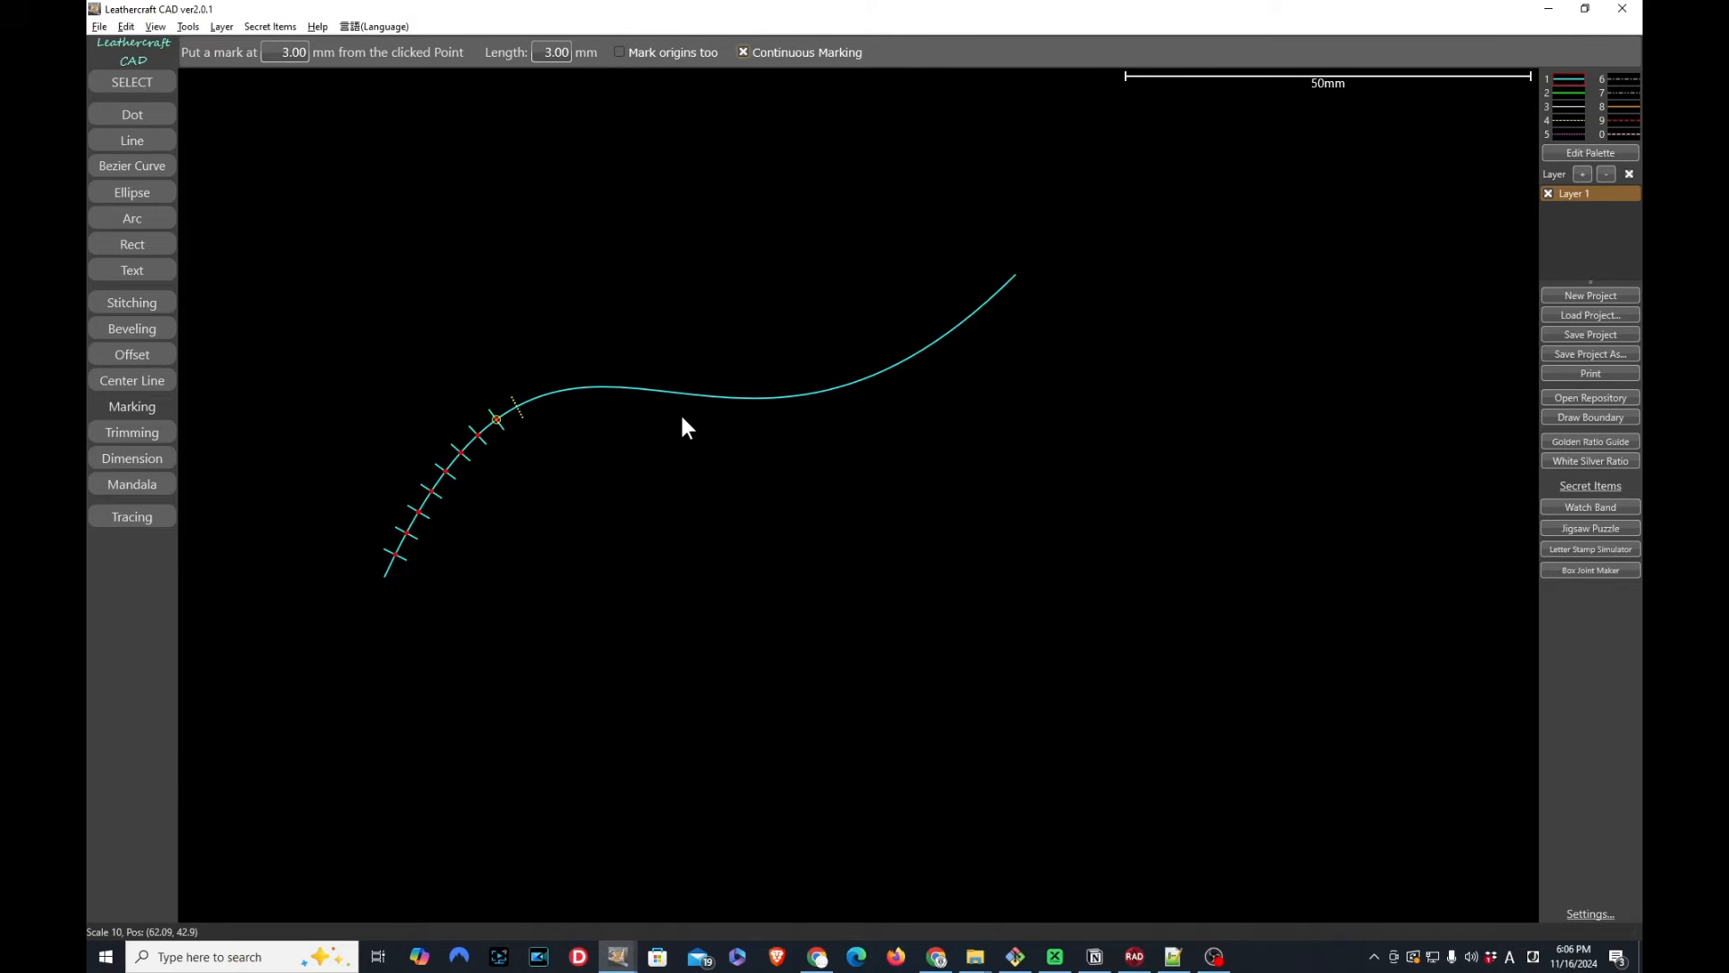
left_click(689, 429)
Undo all the distance marks on the Bezier curve
key("ctrl+z")
key("ctrl+z")
key("ctrl+z")
key("ctrl+z")
key("ctrl+z")
key("ctrl+z")
key("ctrl+z")
key("ctrl+z")
Add the Arrow Right template from the repository to the canvas and place the arrow beside the curve's first bend
left_click(1588, 397)
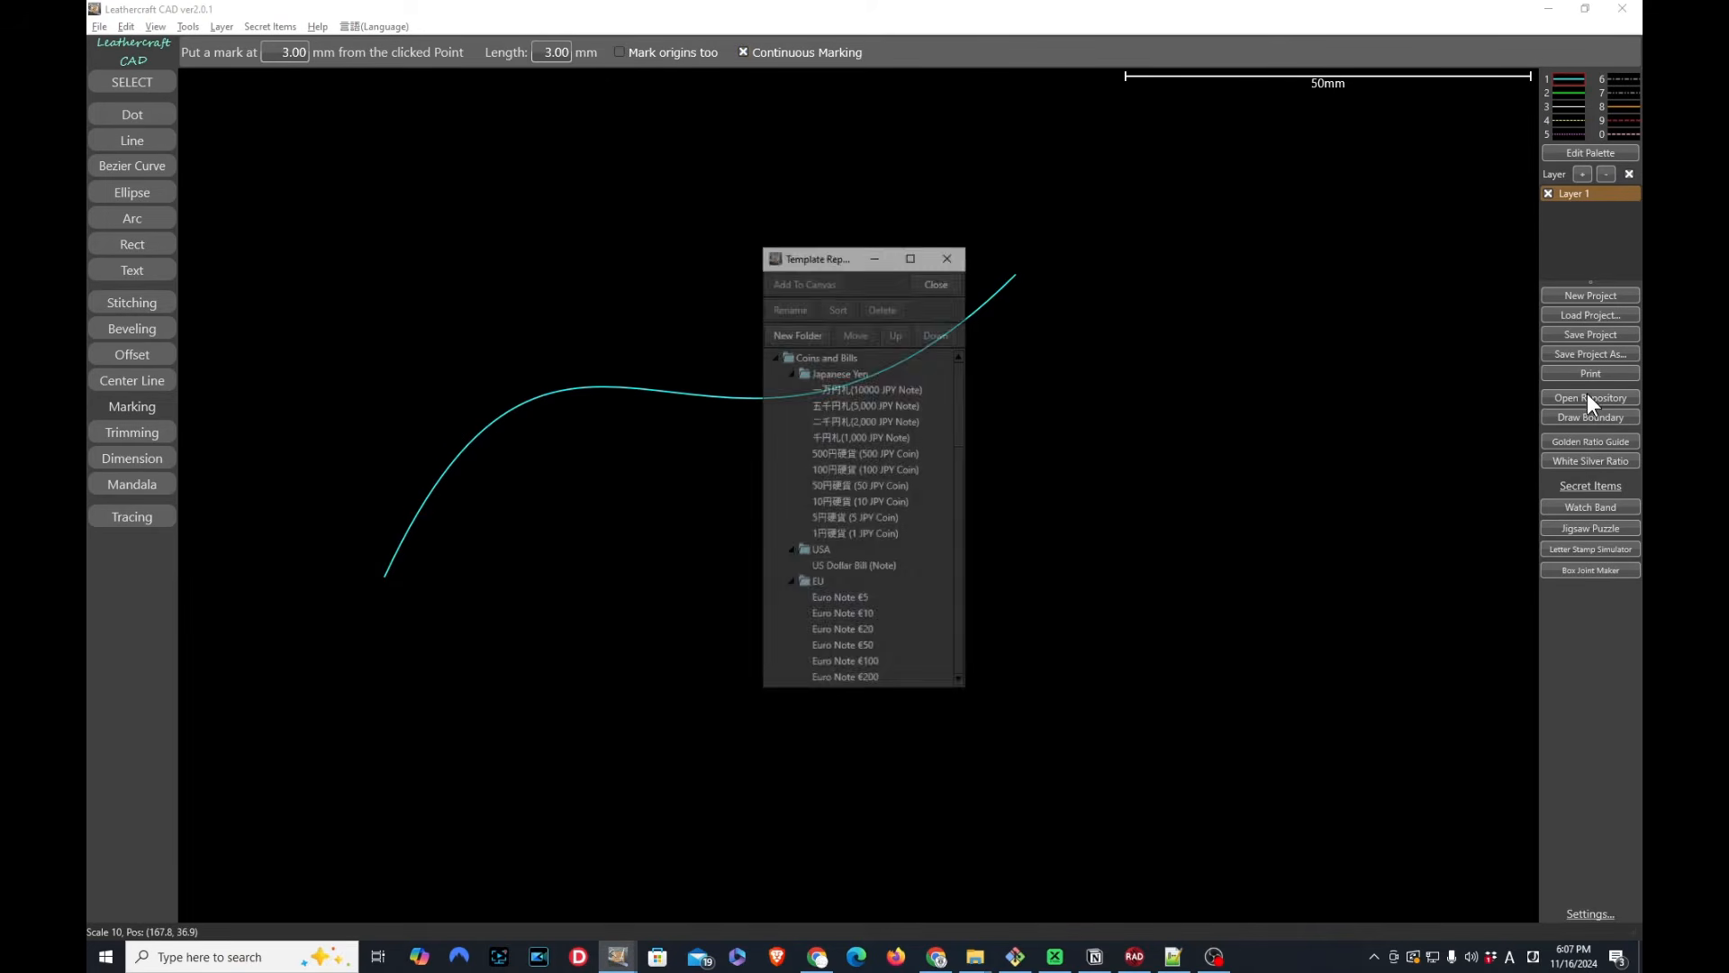
left_click_drag(962, 425, 960, 681)
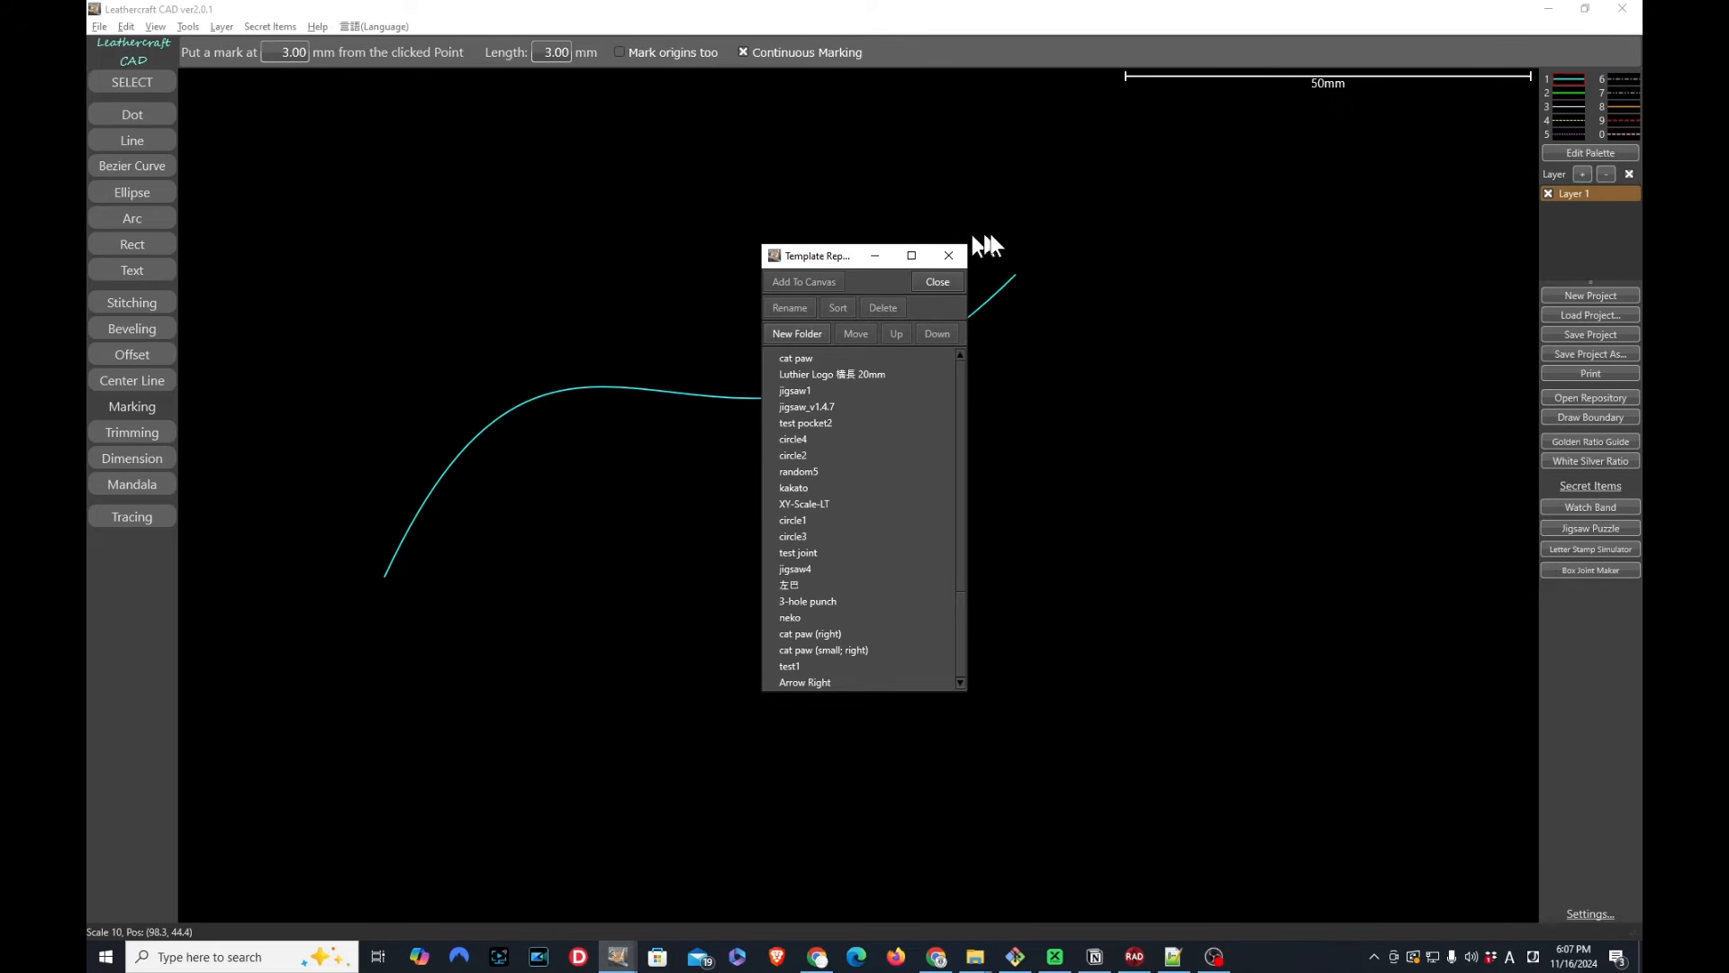
left_click_drag(836, 257, 1129, 238)
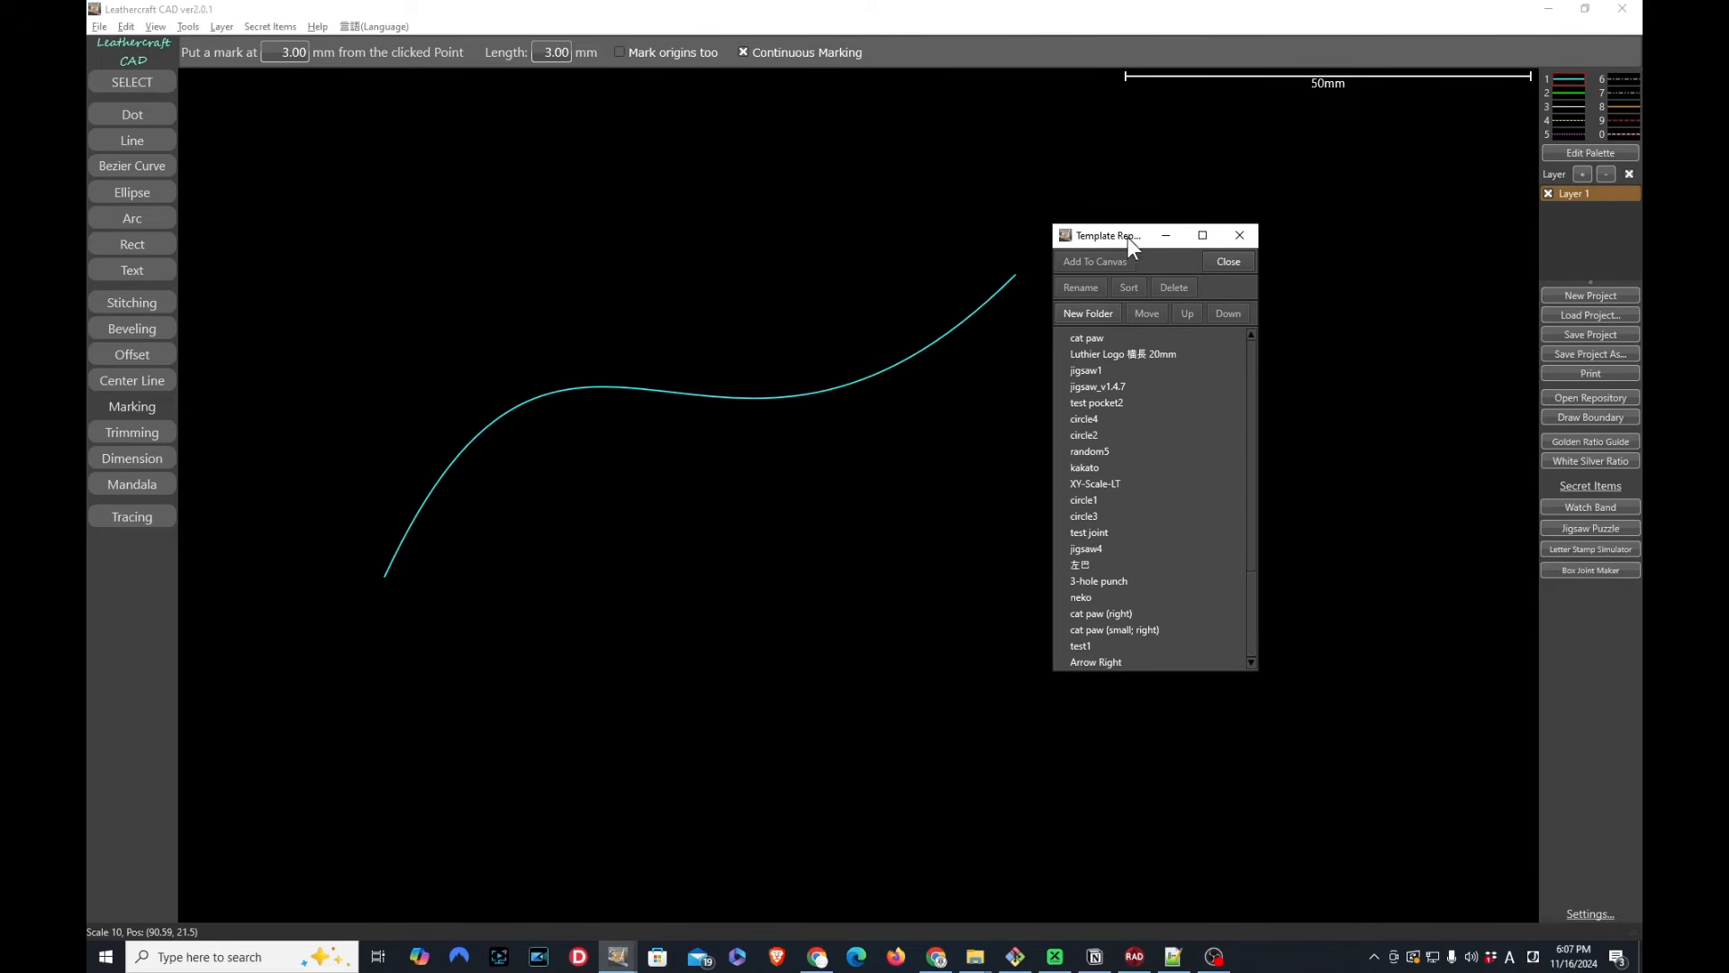
left_click(1115, 662)
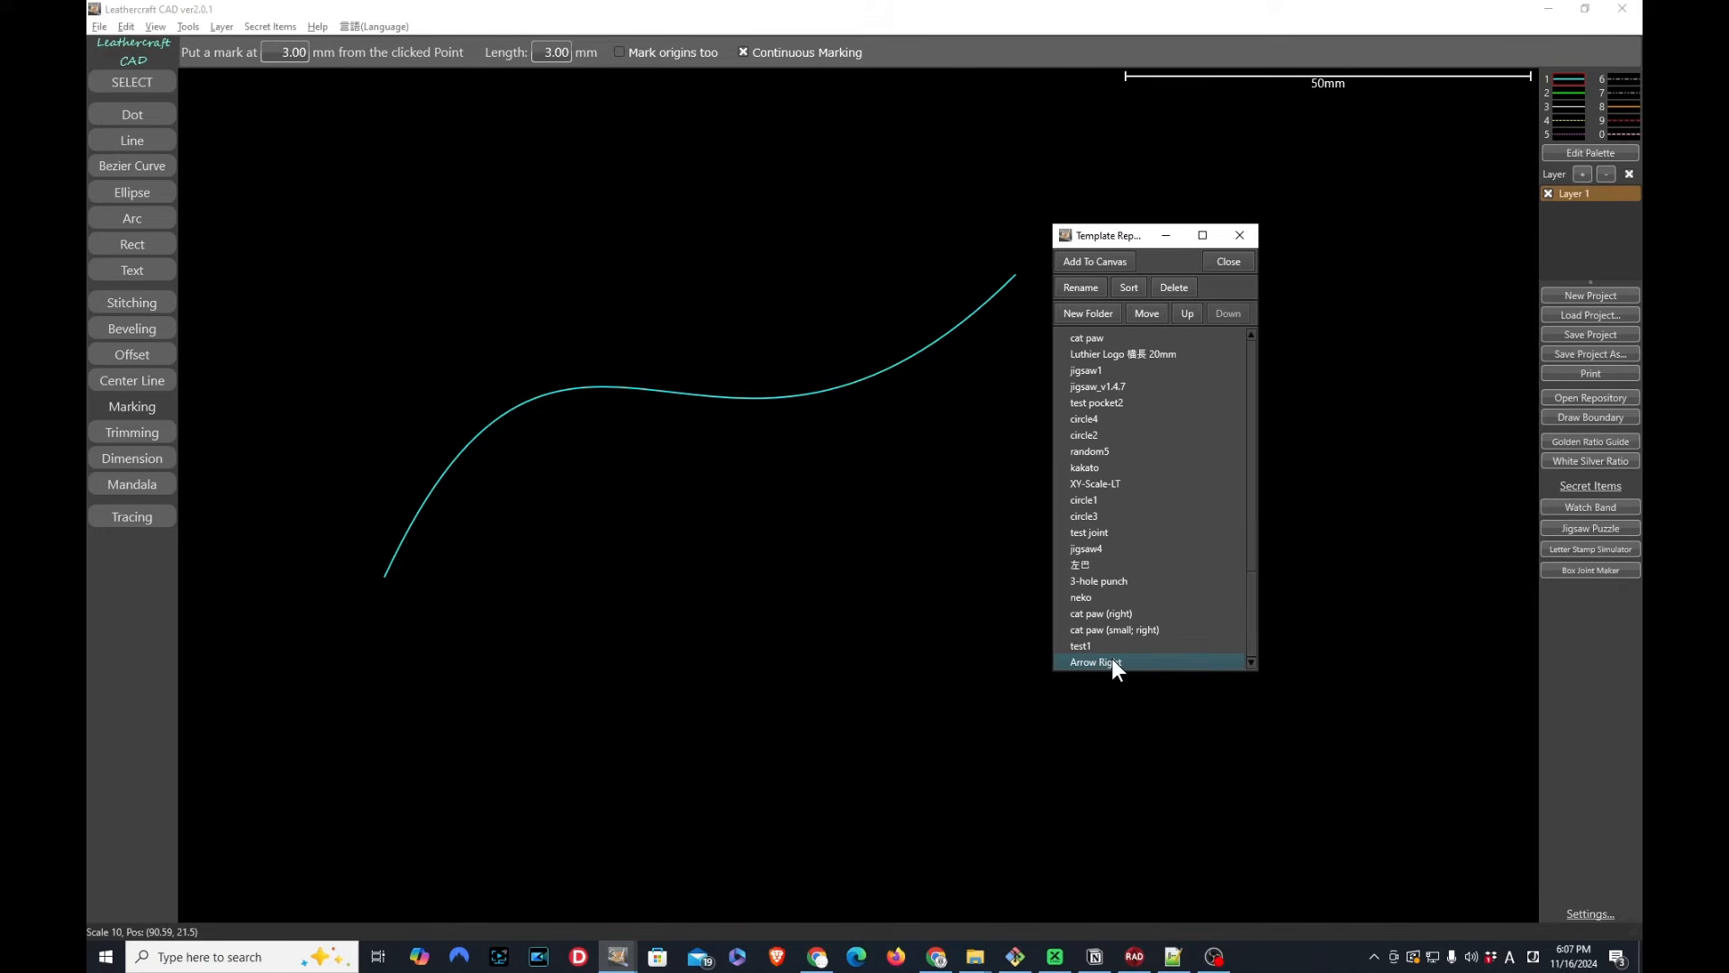
double_click(1111, 659)
left_click(1240, 235)
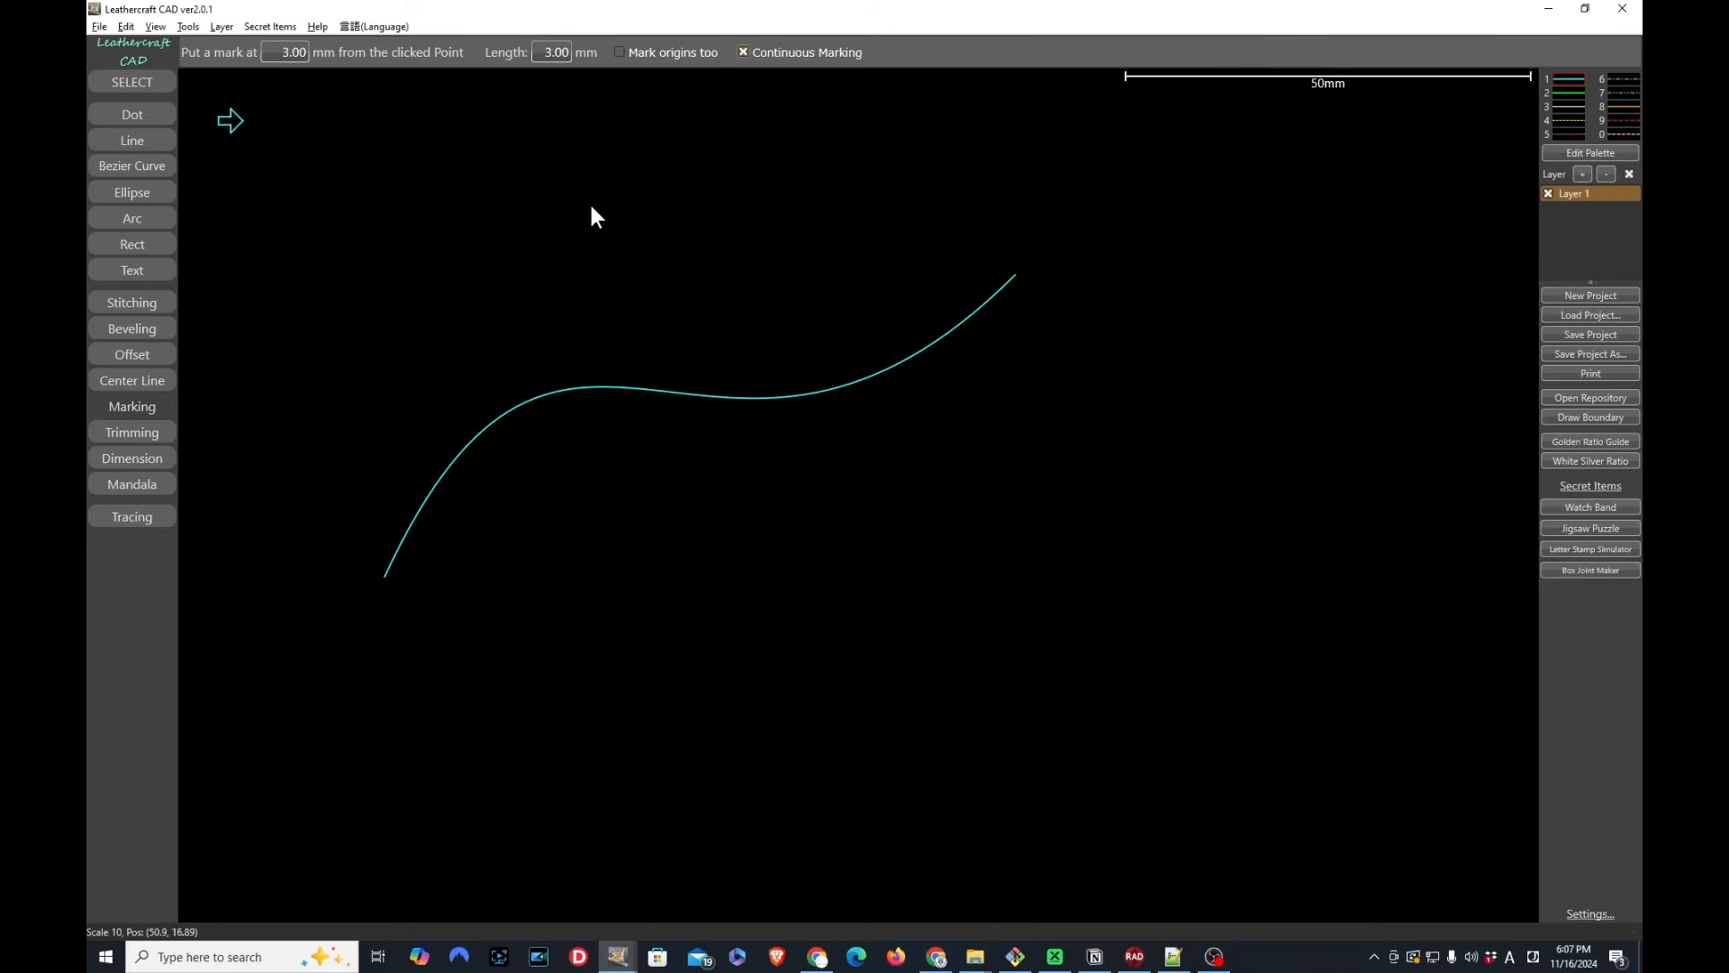
left_click_drag(230, 121, 363, 419)
Stamp the Arrow Right template along the curve's first part at 4 mm intervals, marking the origin too
left_click(1603, 398)
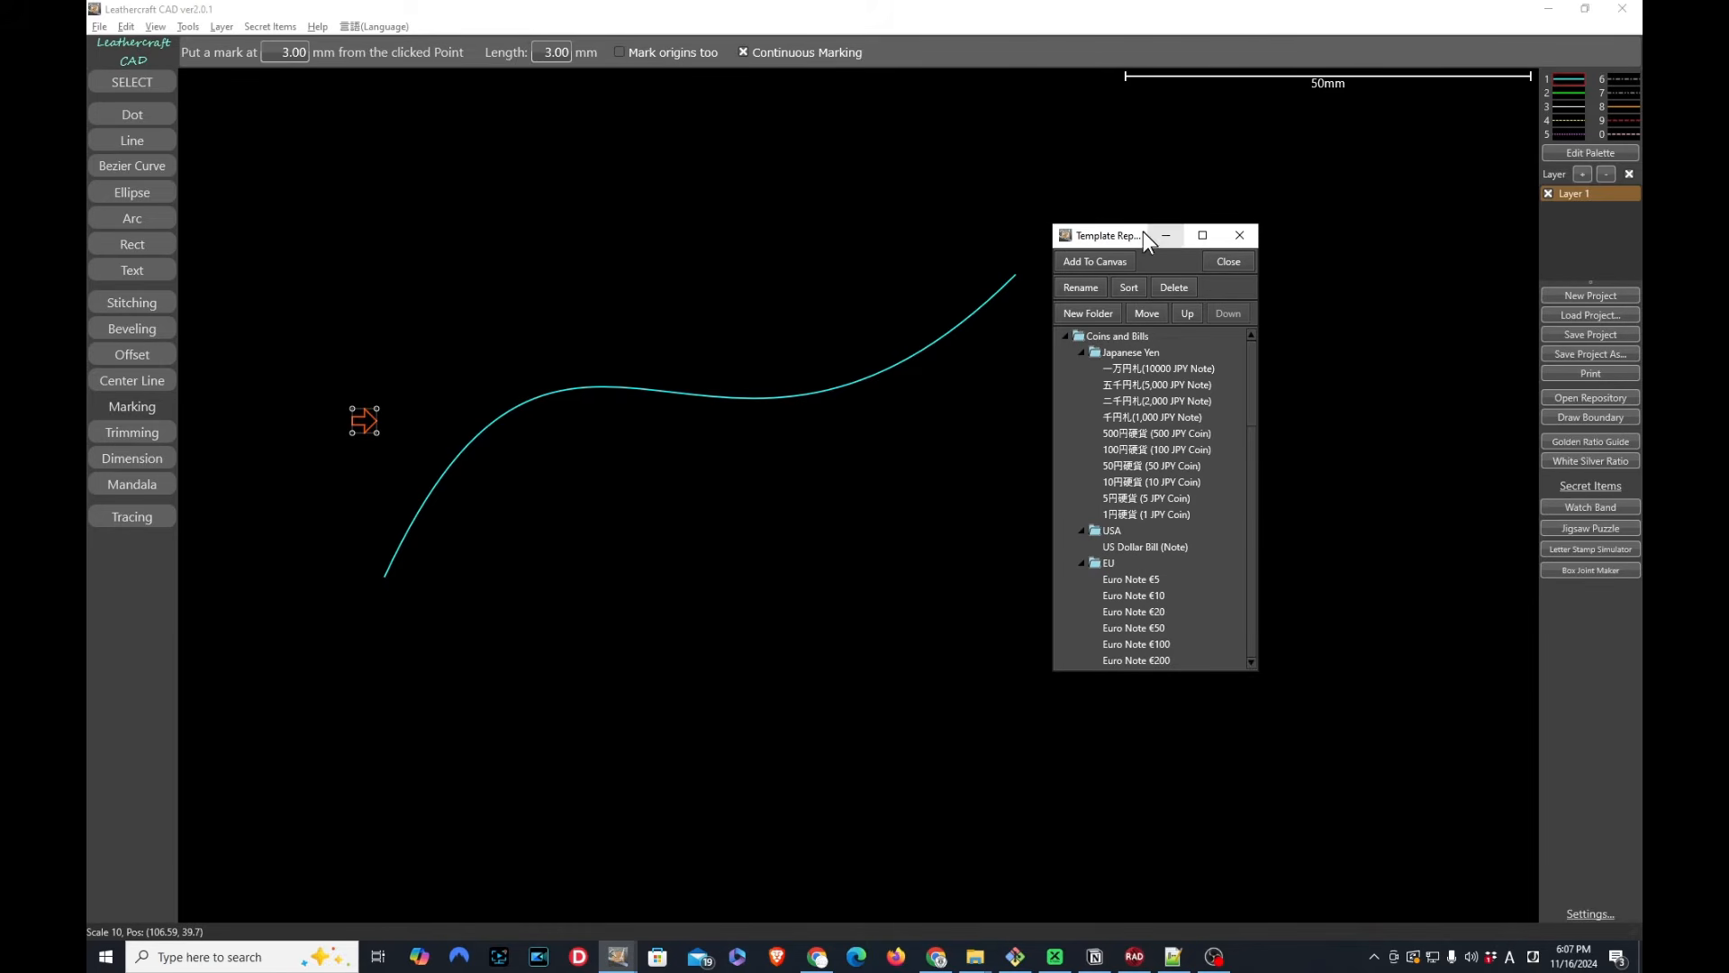
scroll(1171, 601, "down", 10)
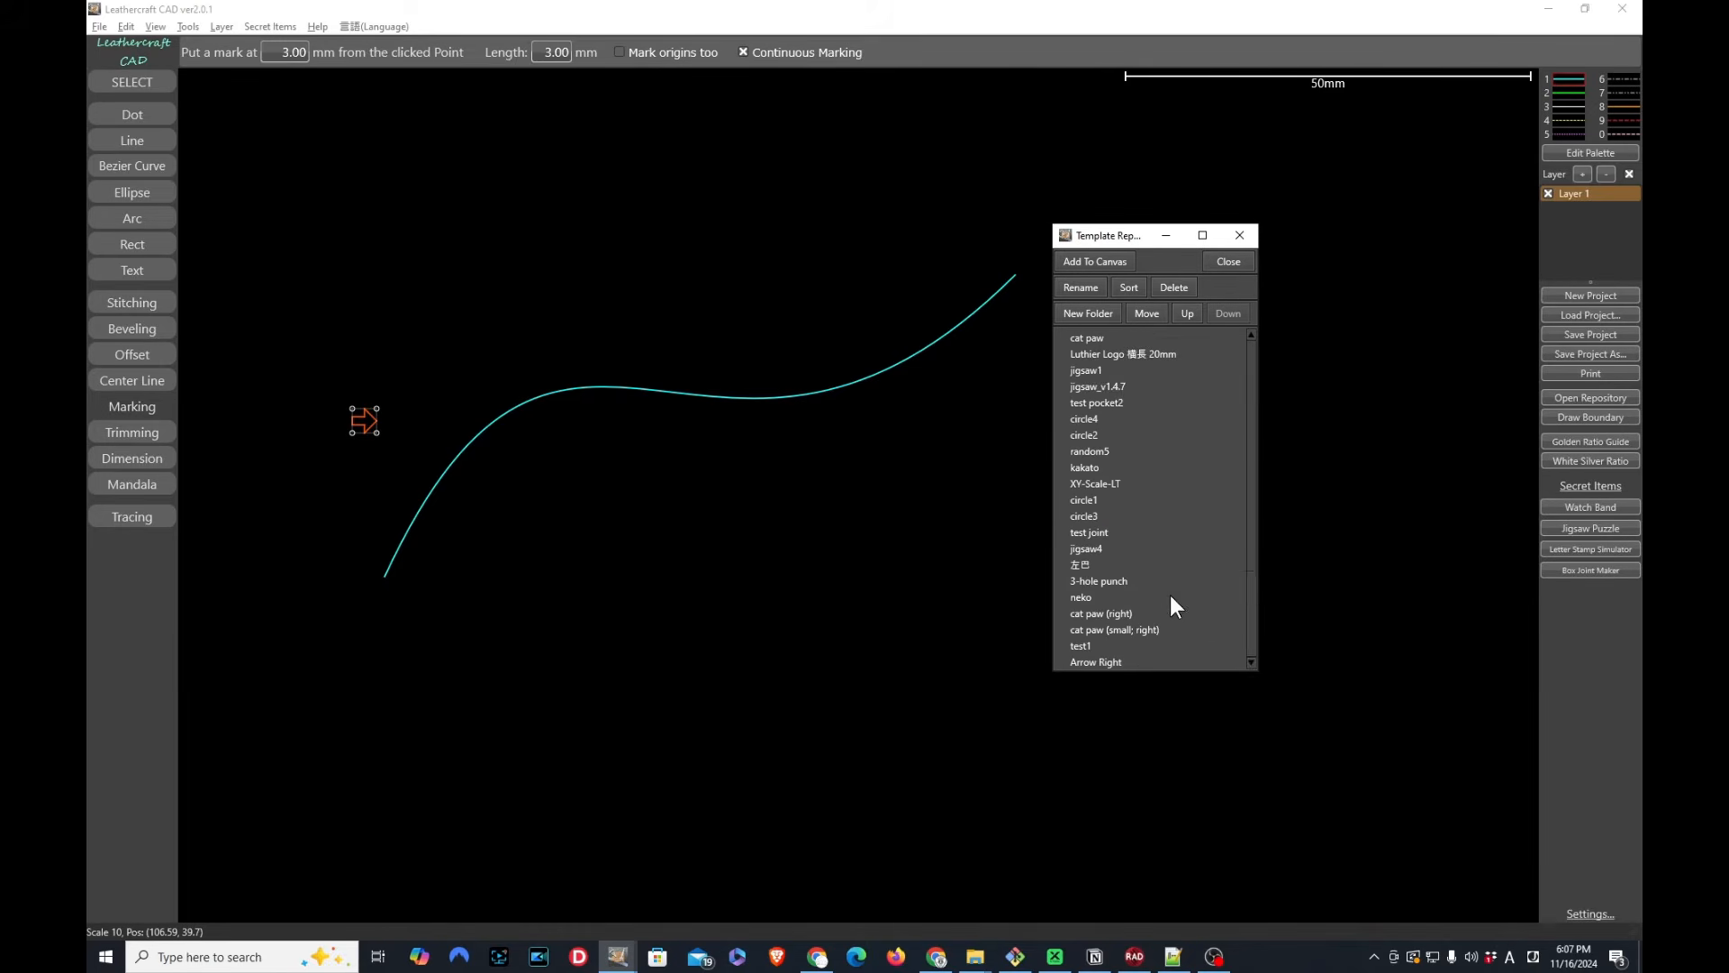
left_click(1100, 662)
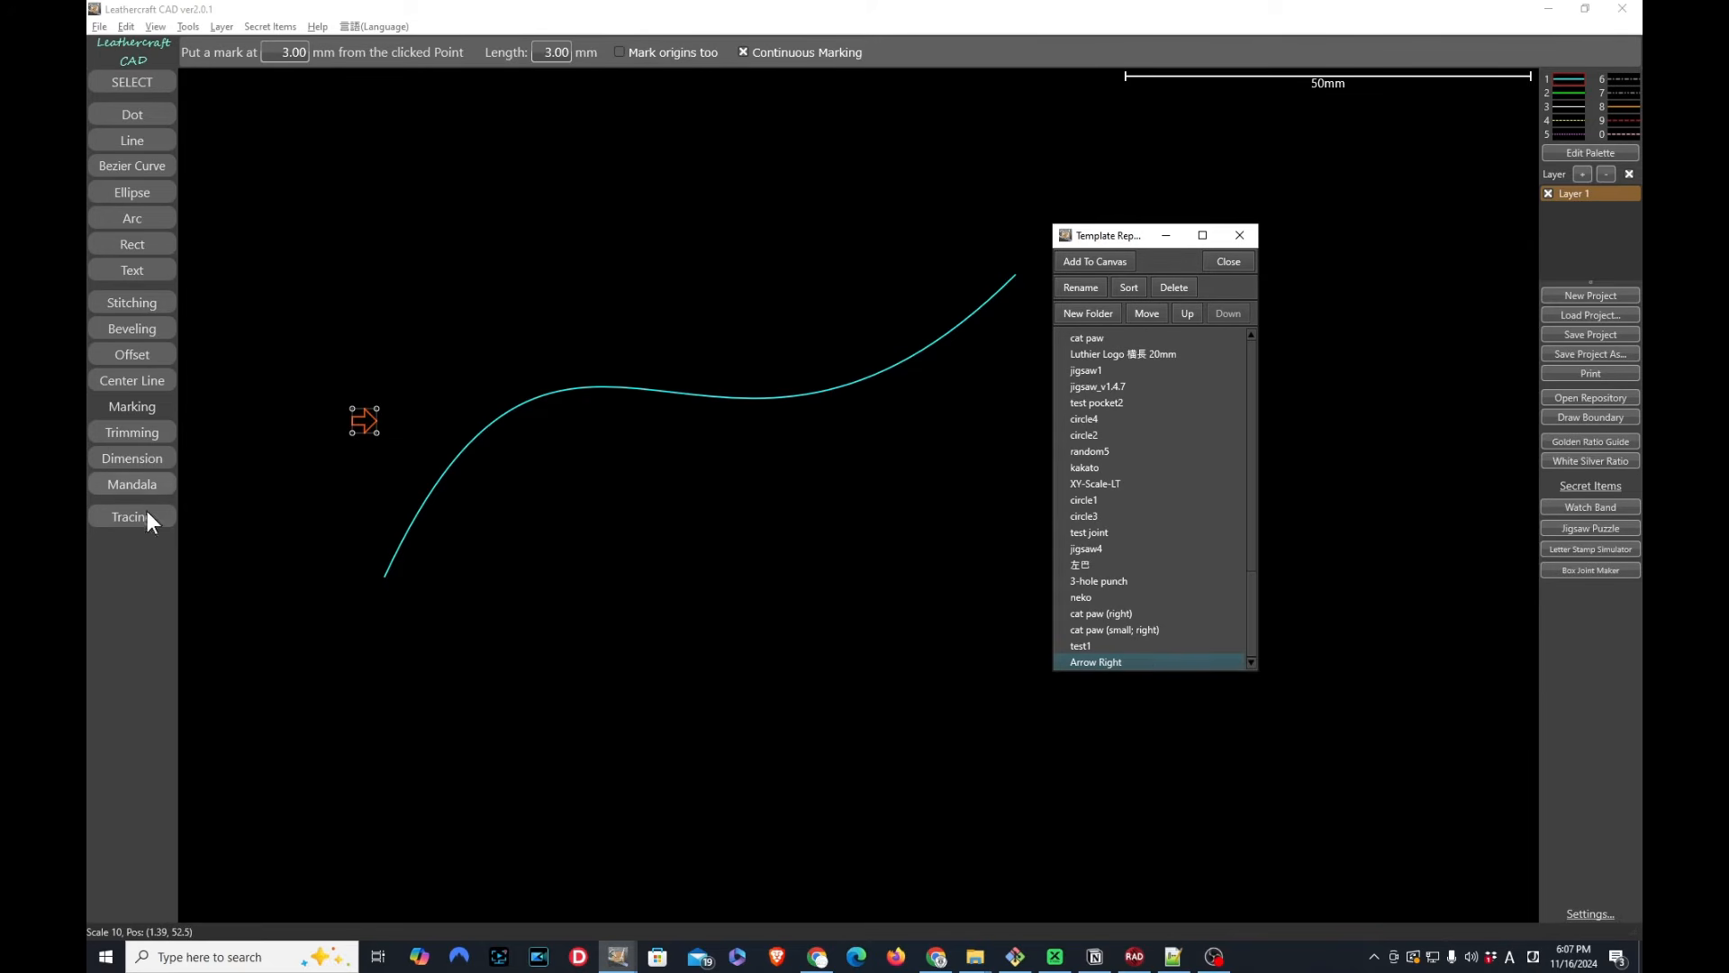
left_click(651, 51)
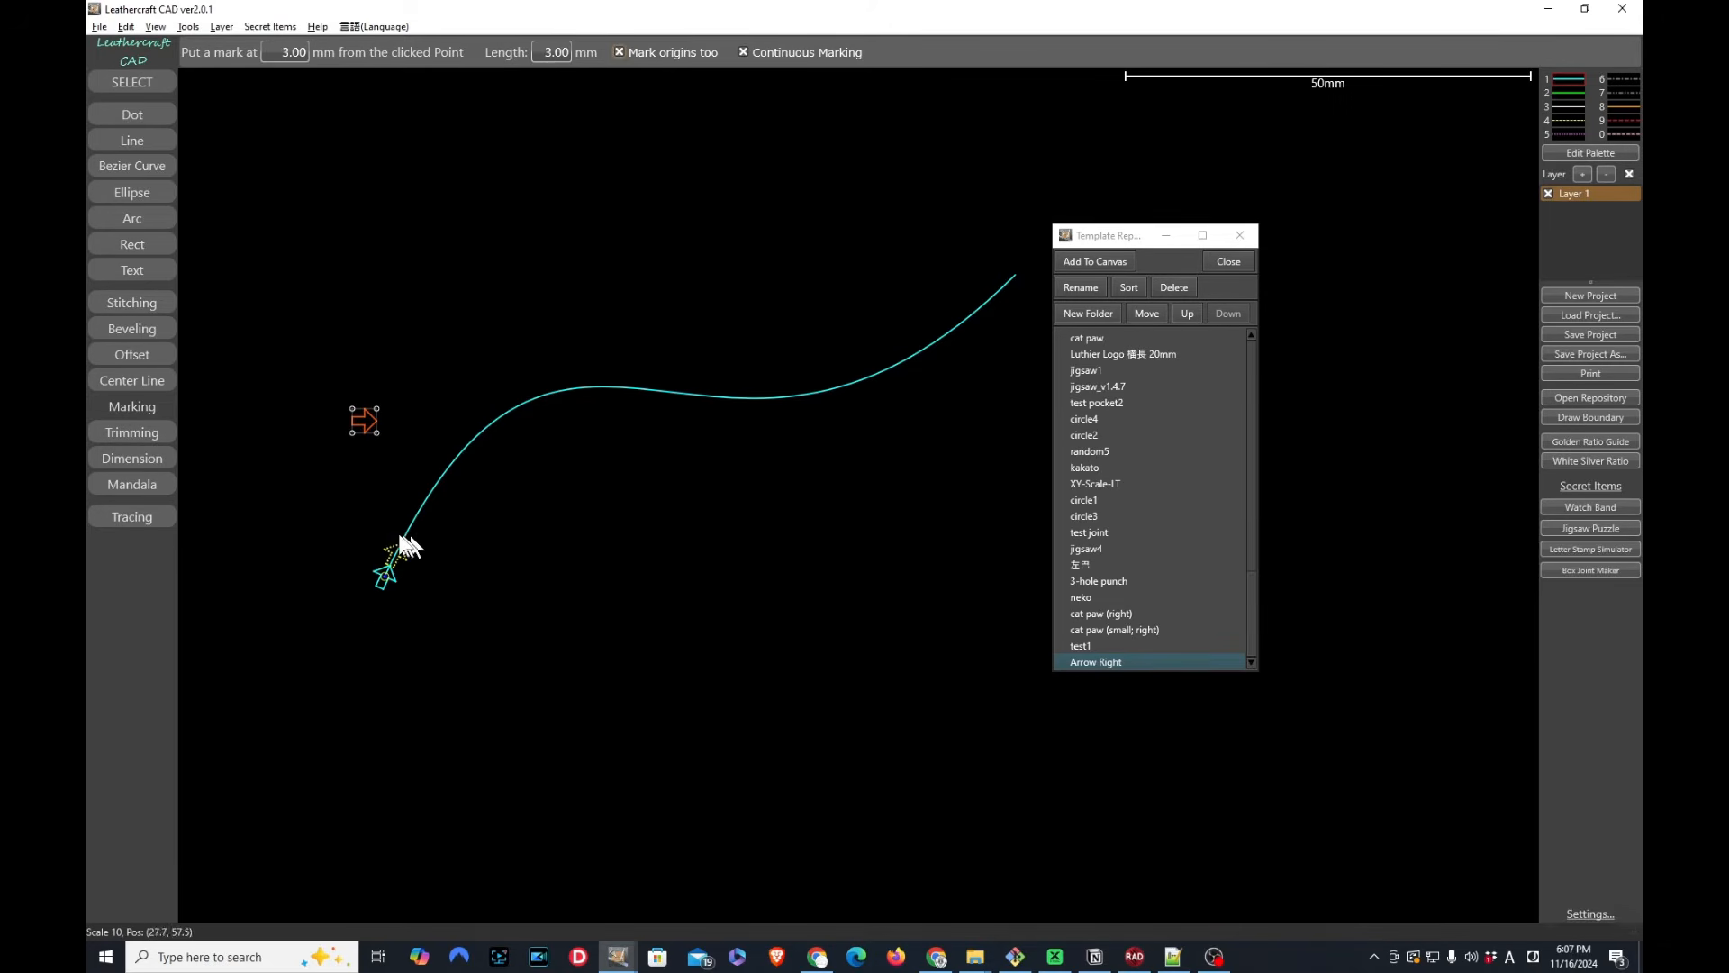
scroll(286, 49, "up", 1)
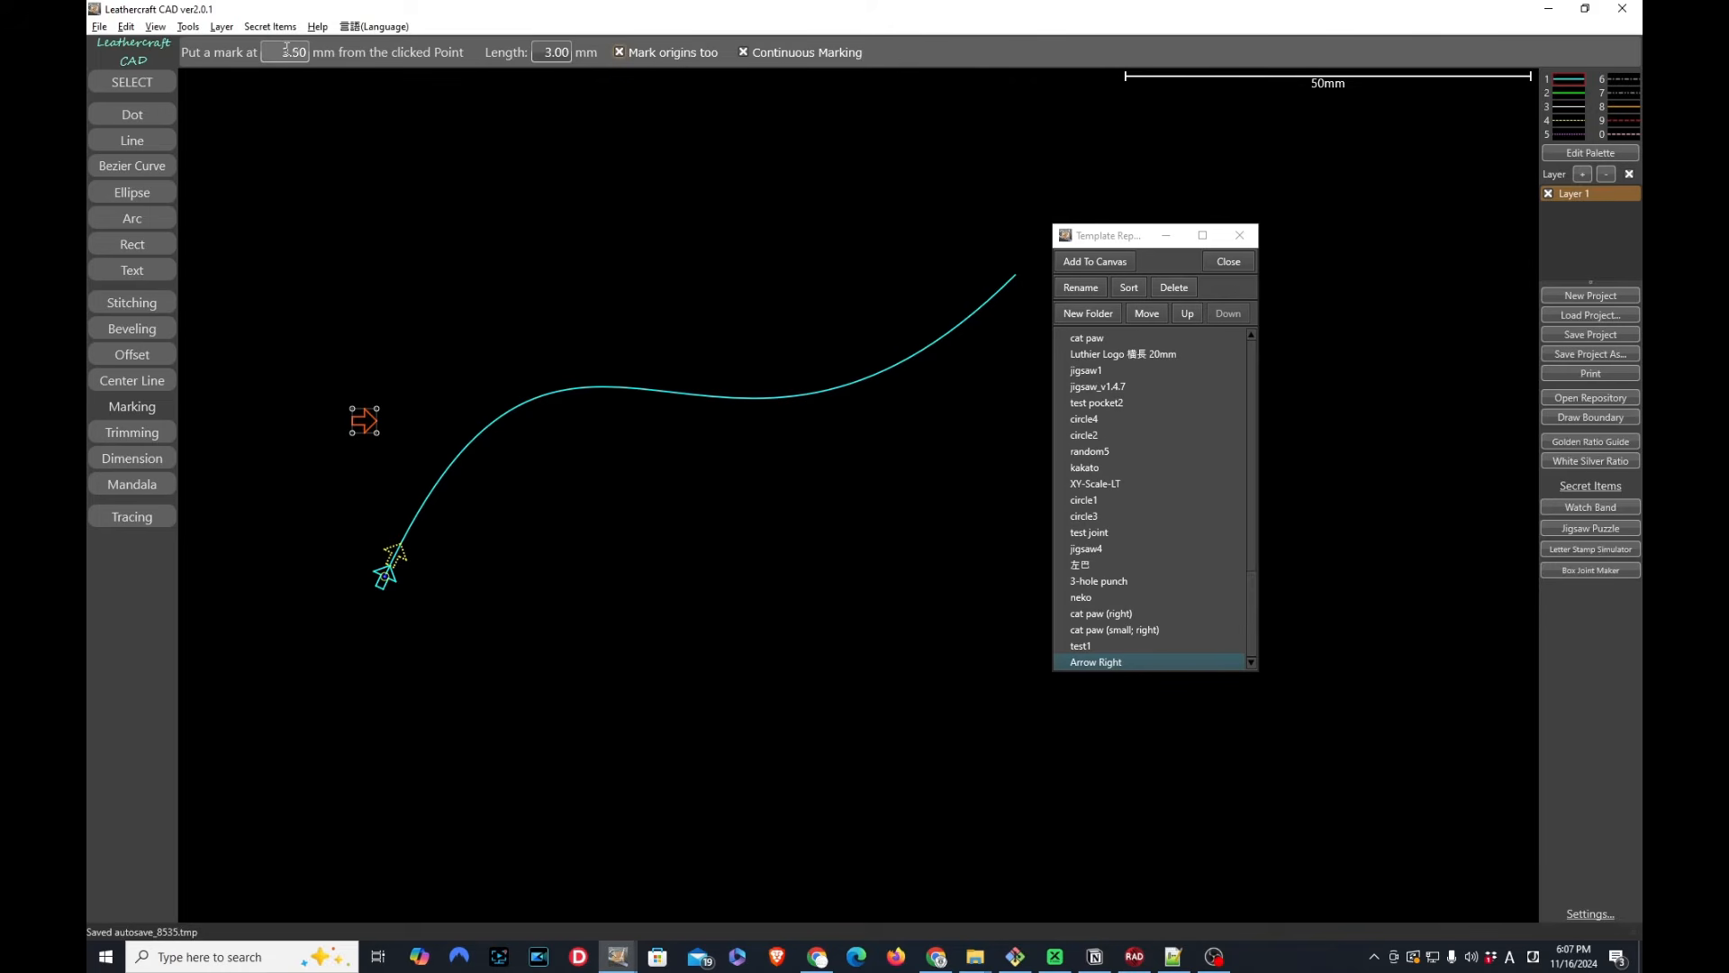
left_click(494, 467)
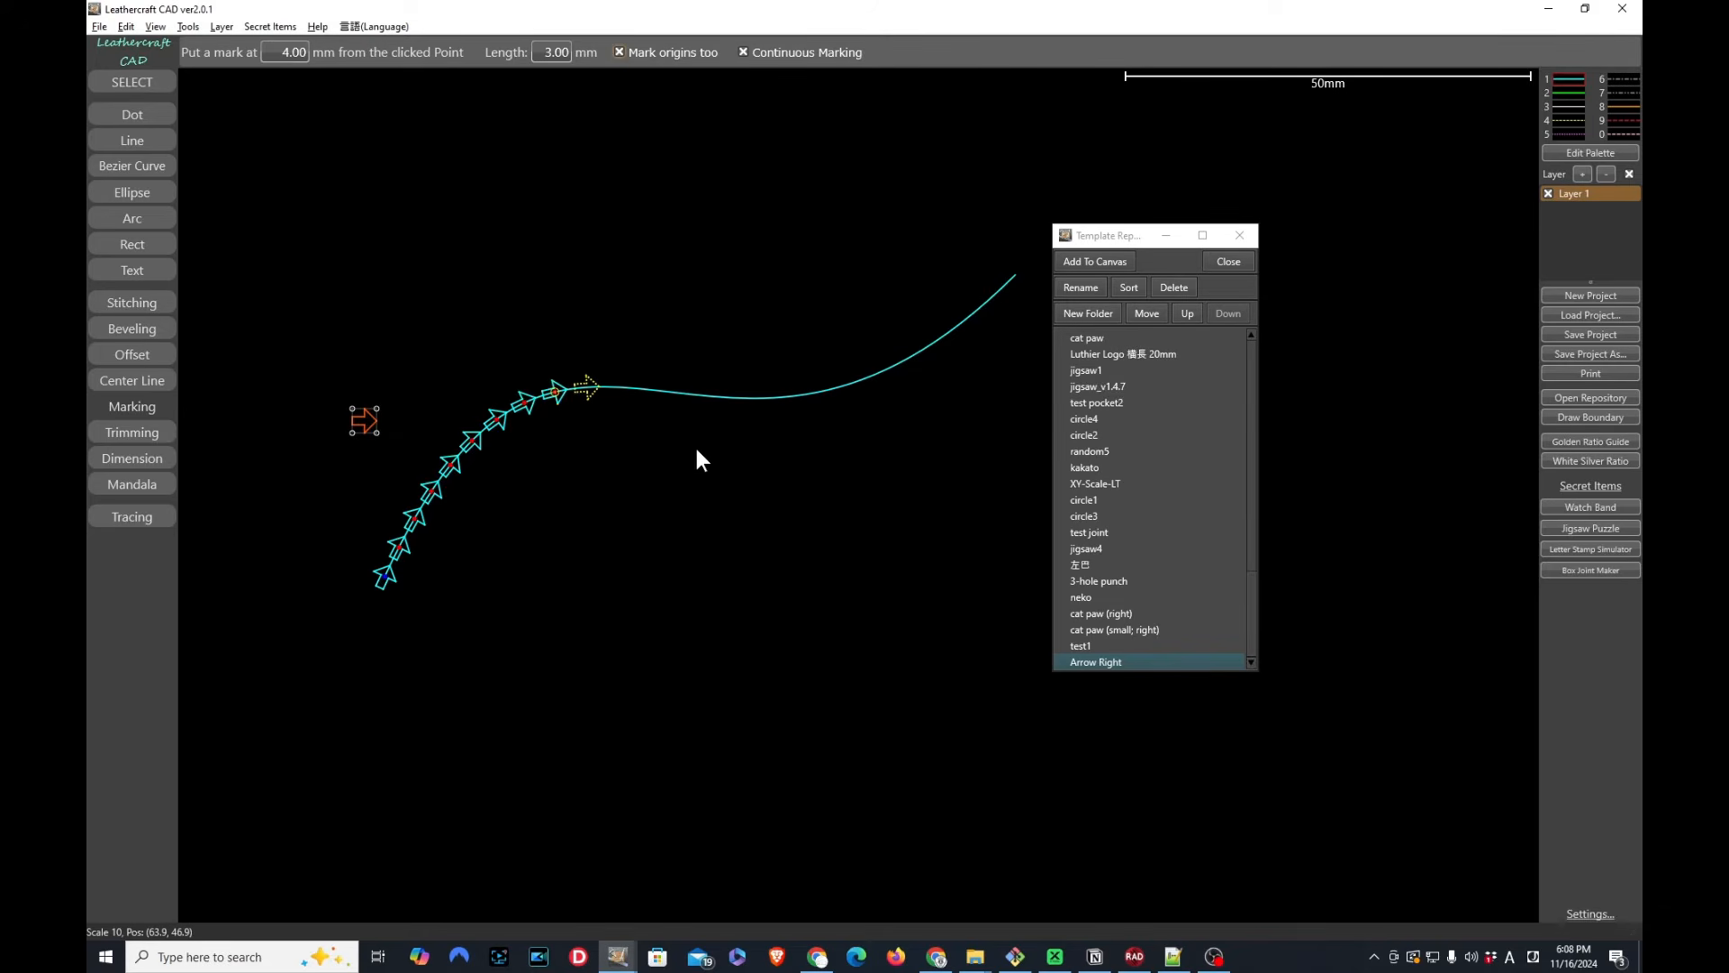
Stamp the neko template five times along the curve at 8 mm intervals, continuing from the last arrow
left_click(1102, 630)
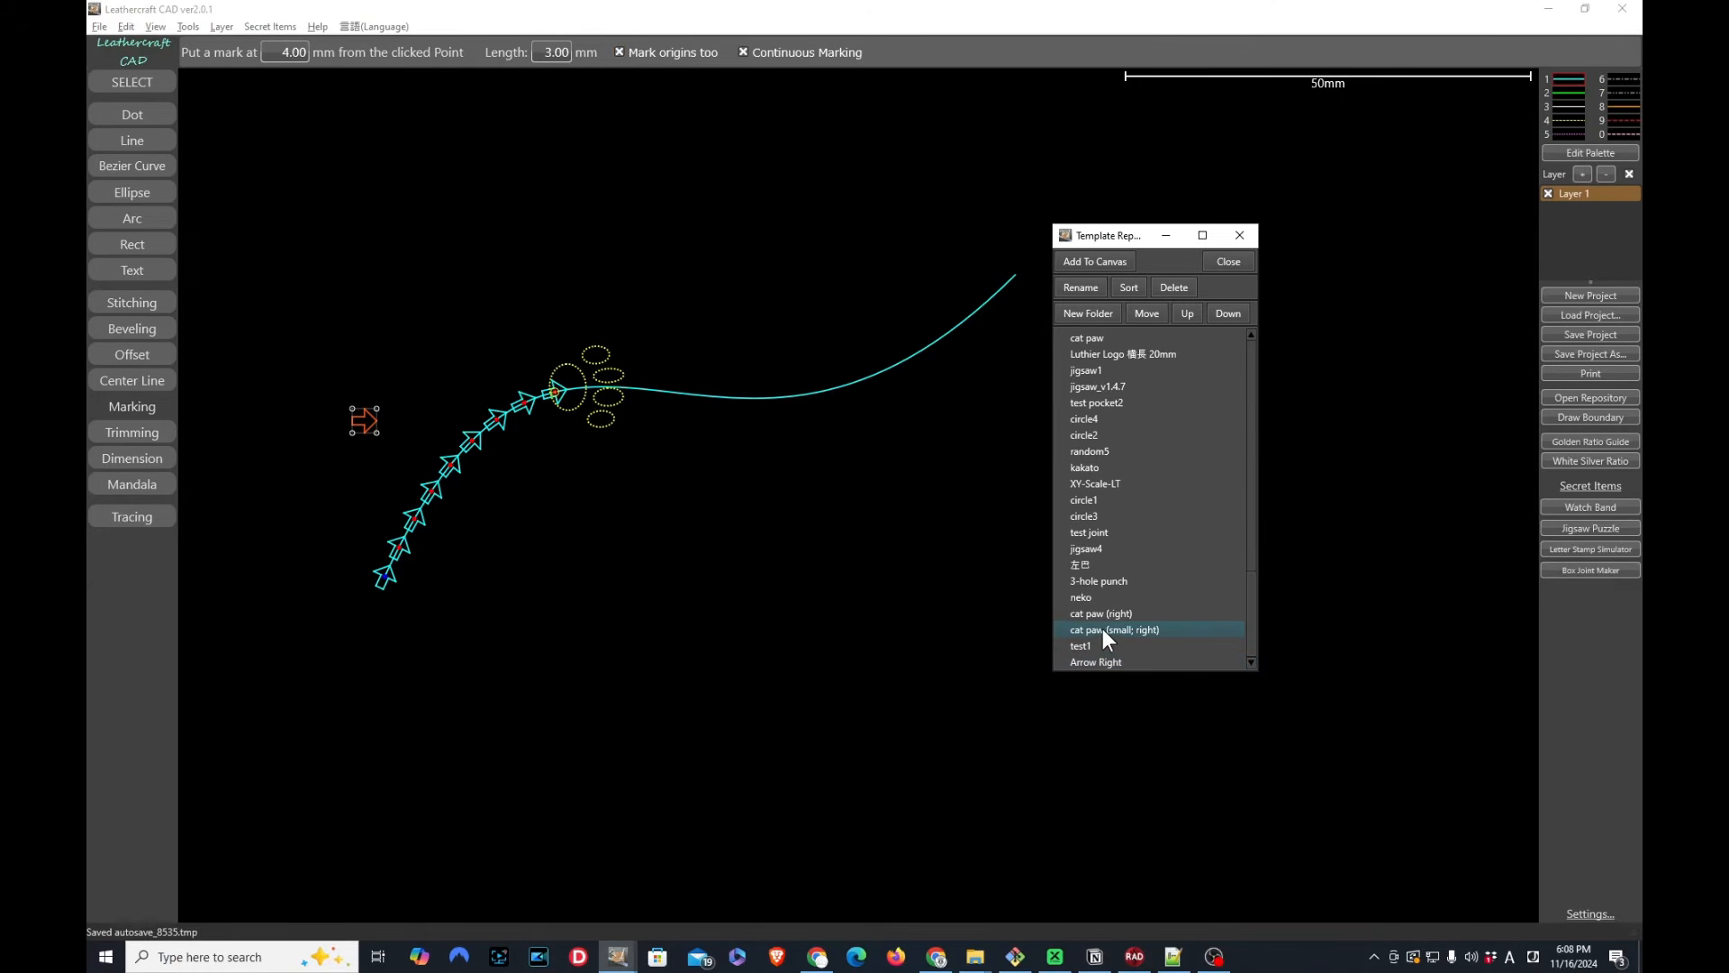
left_click(1102, 597)
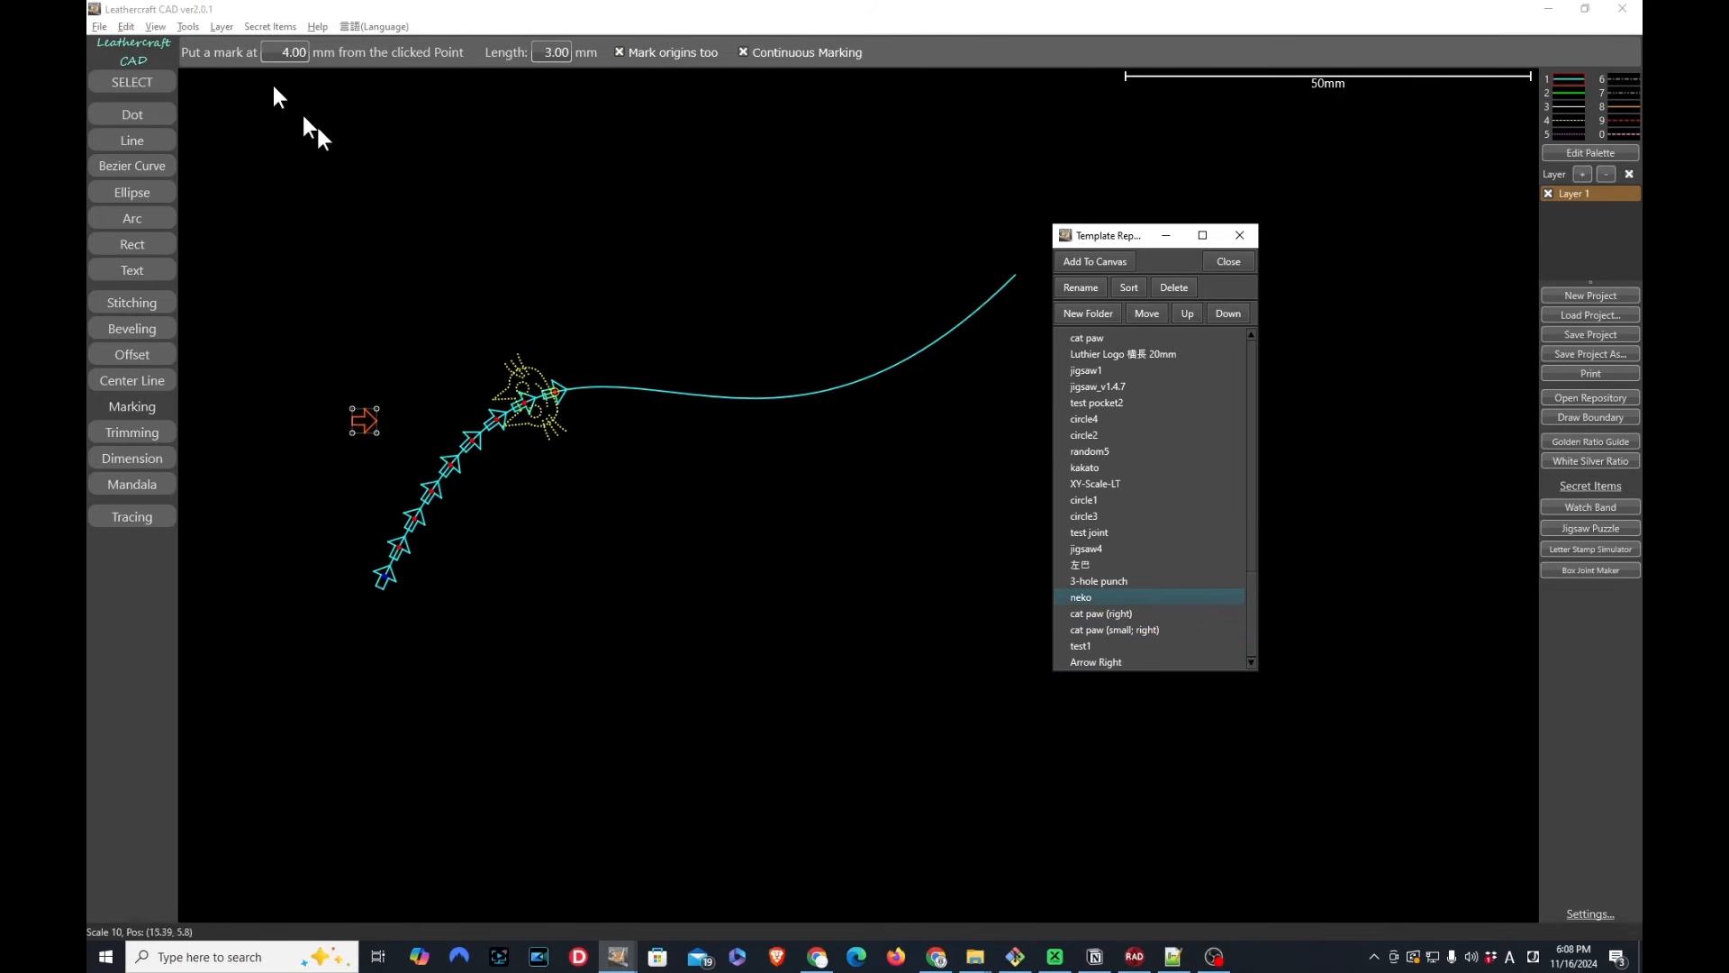
scroll(279, 51, "up", 2)
scroll(282, 55, "up", 1)
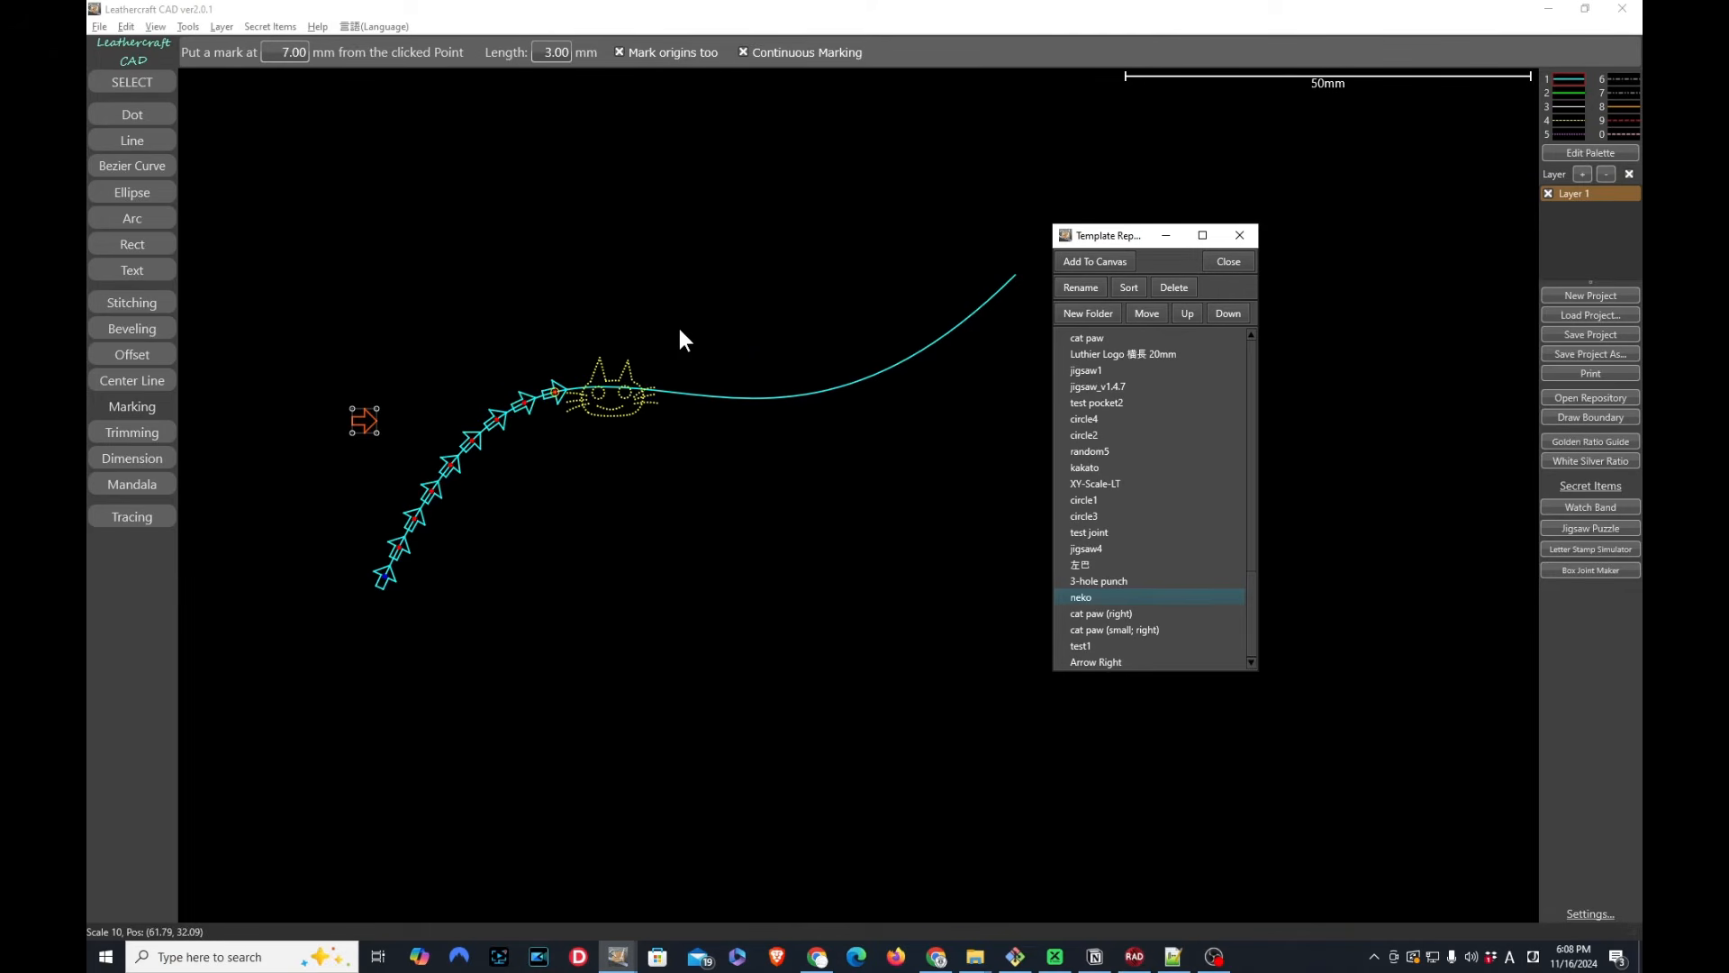
scroll(283, 54, "up", 1)
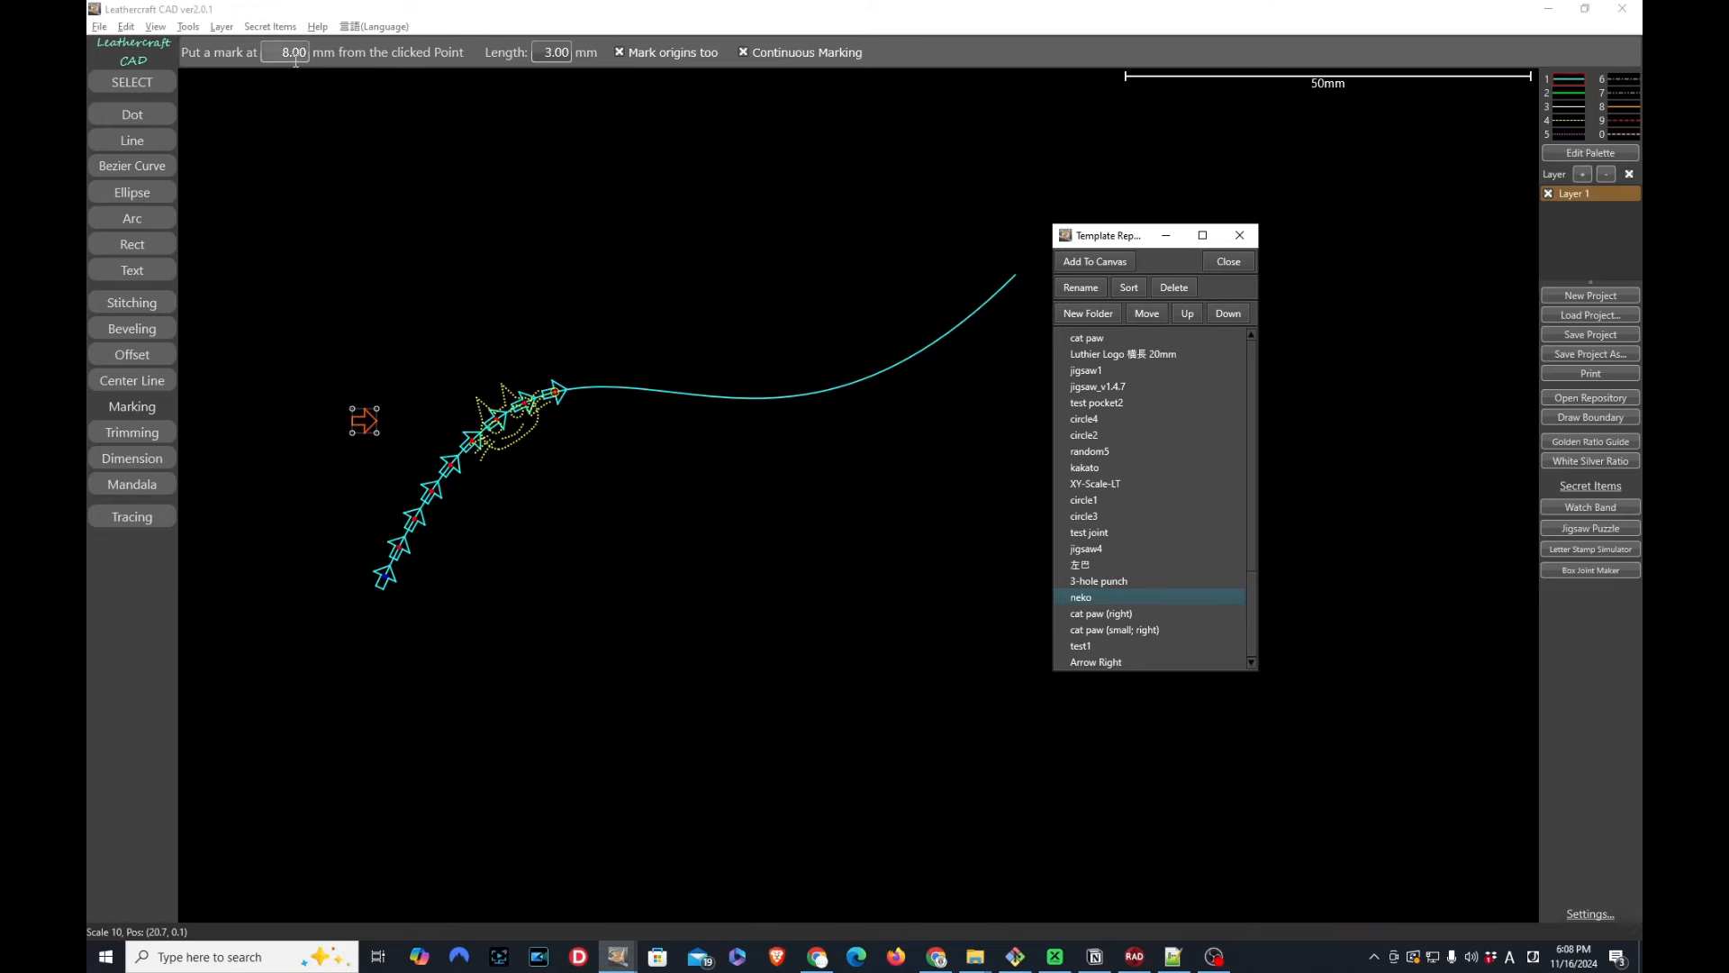
left_click(671, 284)
left_click(803, 280)
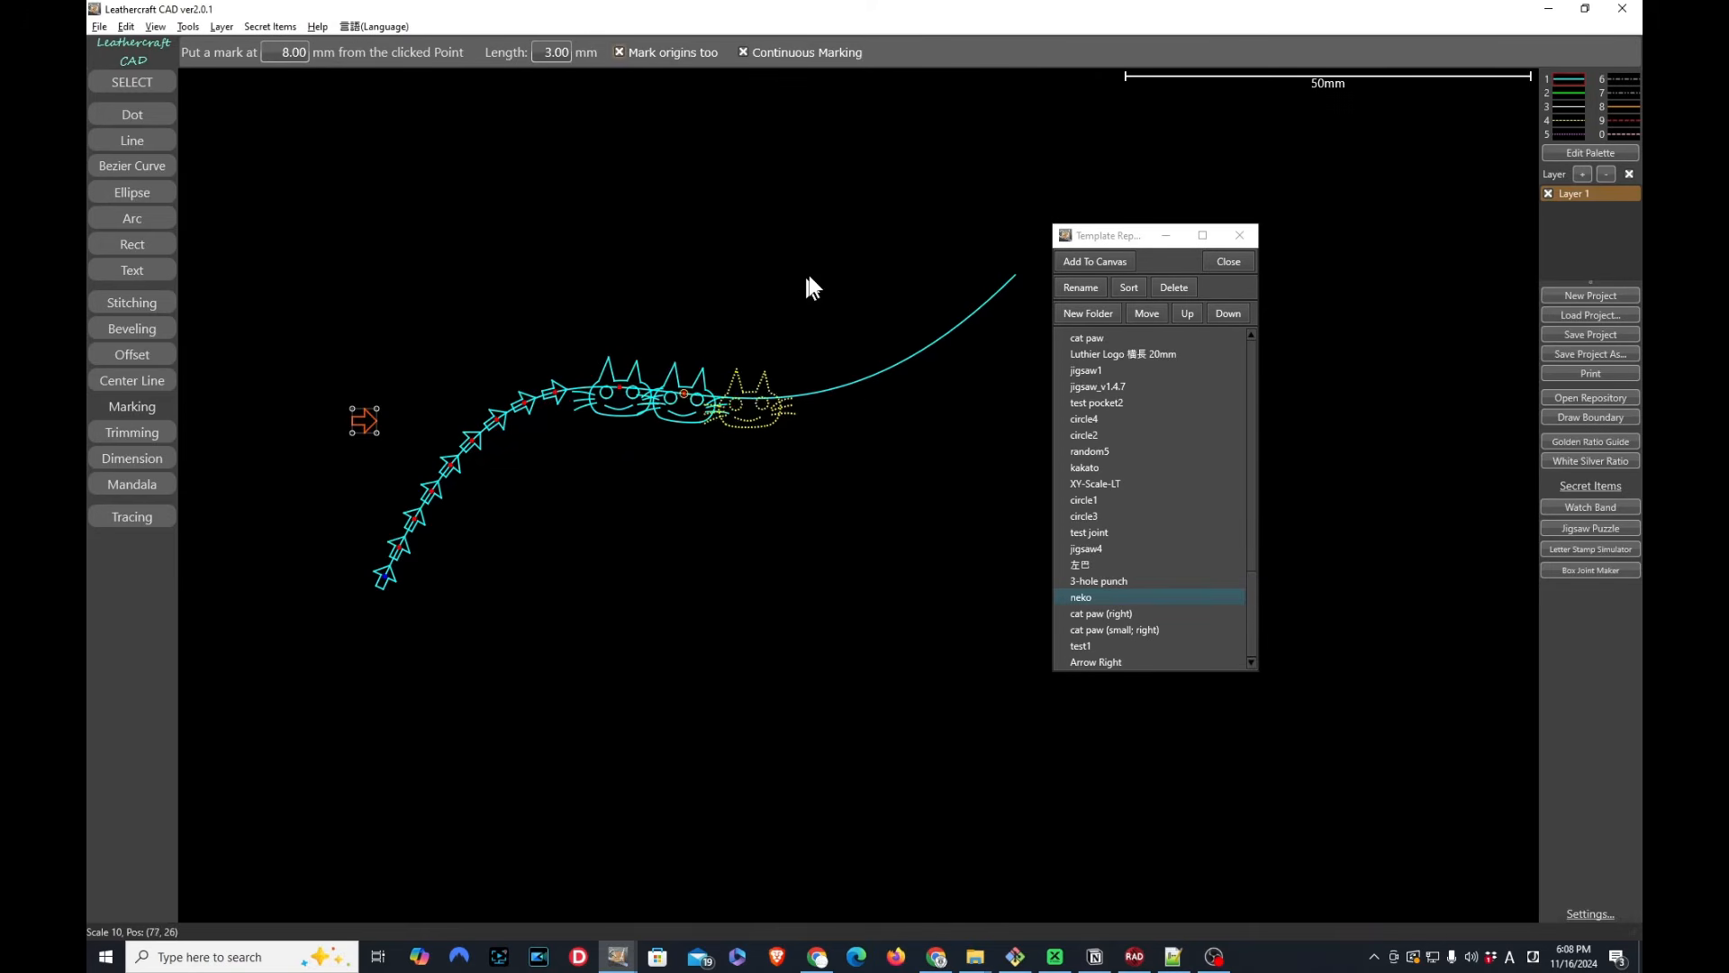
left_click(813, 281)
left_click(856, 255)
left_click(877, 242)
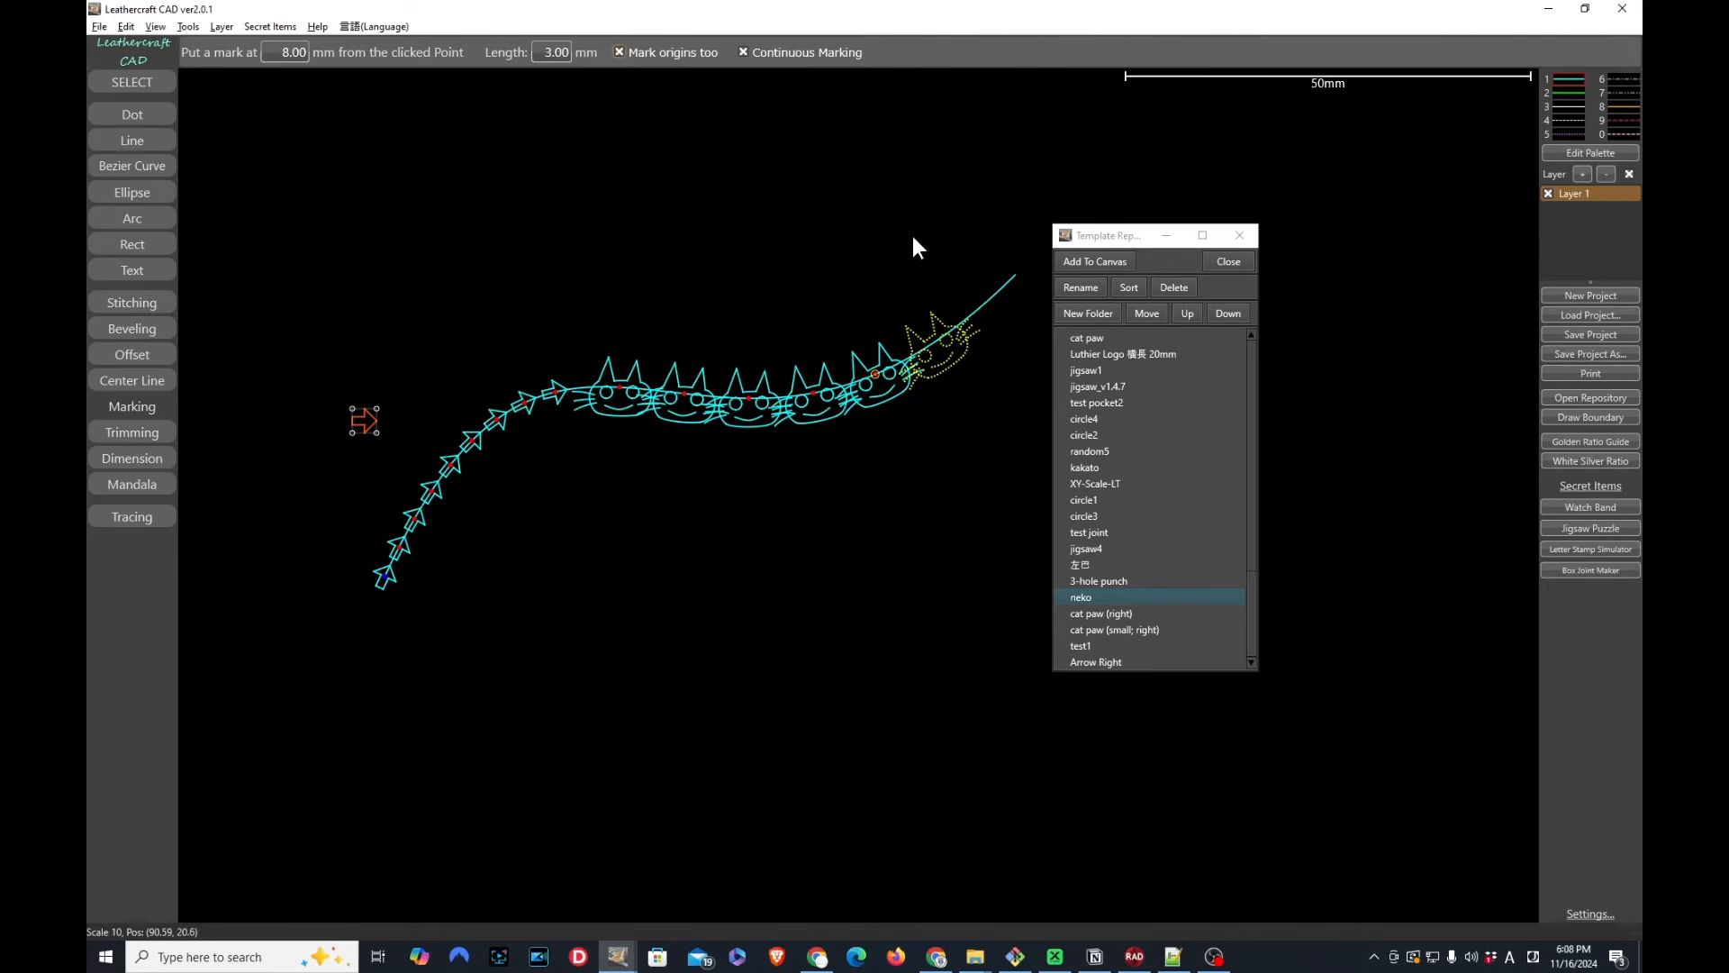
key("ctrl+z")
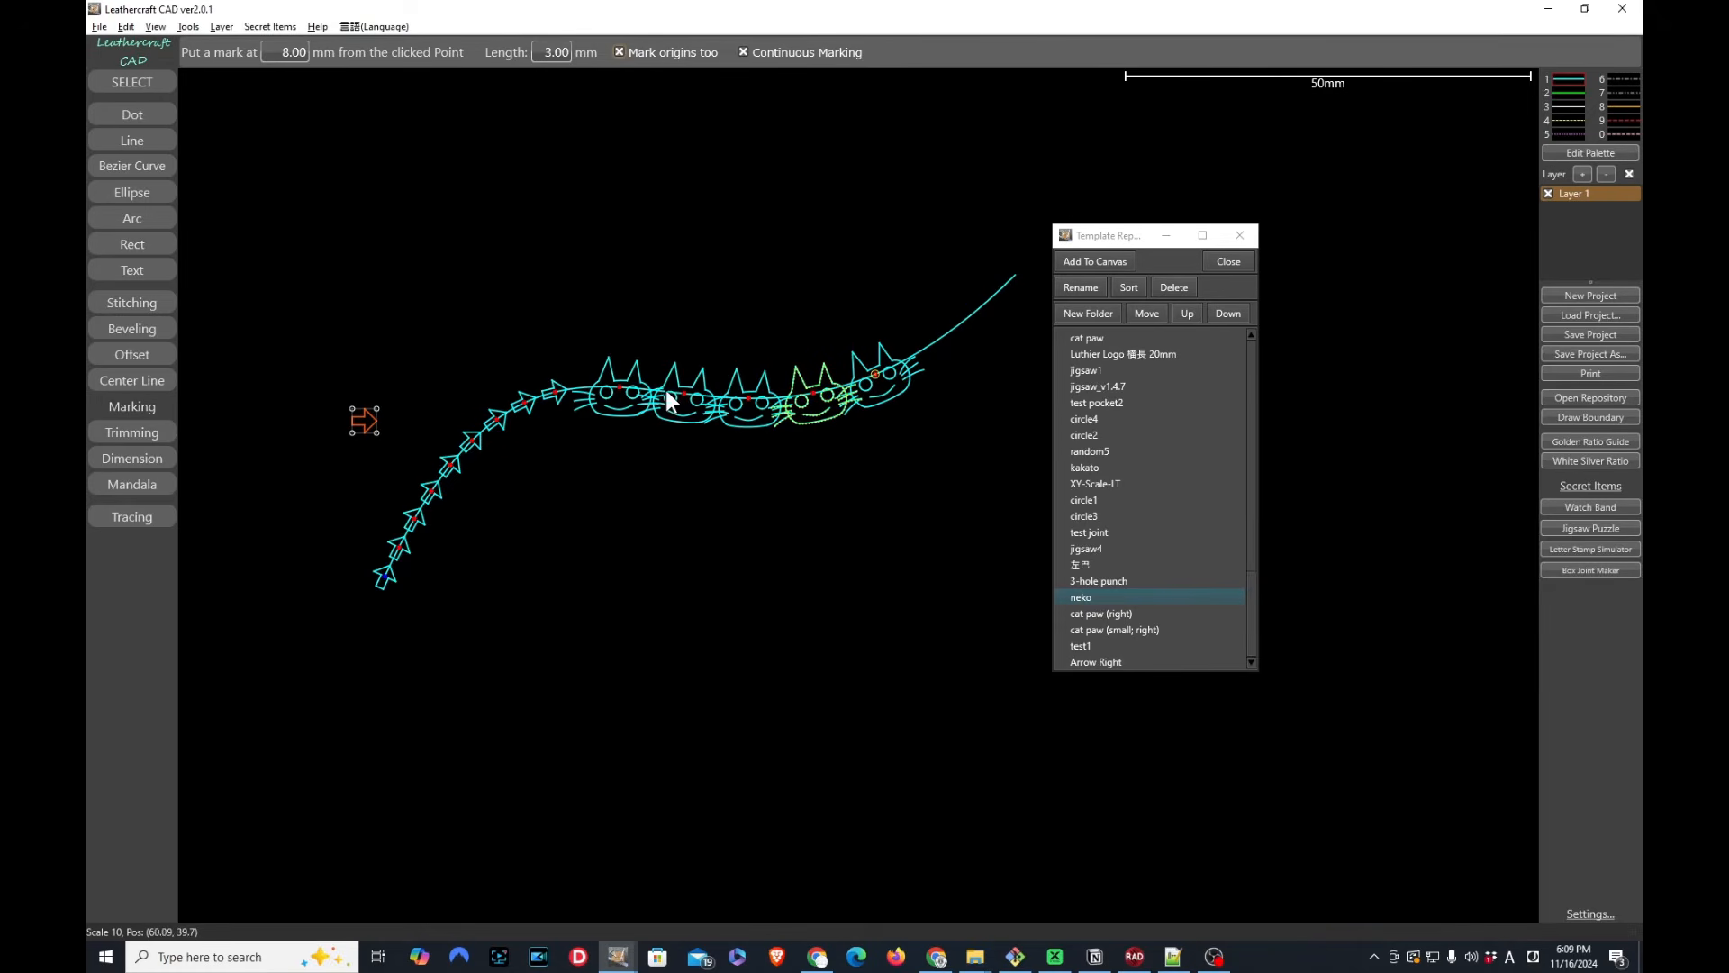
Check the V2.0 update notes and switch to the three-layer project with the triangle, circles and crossing lines
key("alt+Tab")
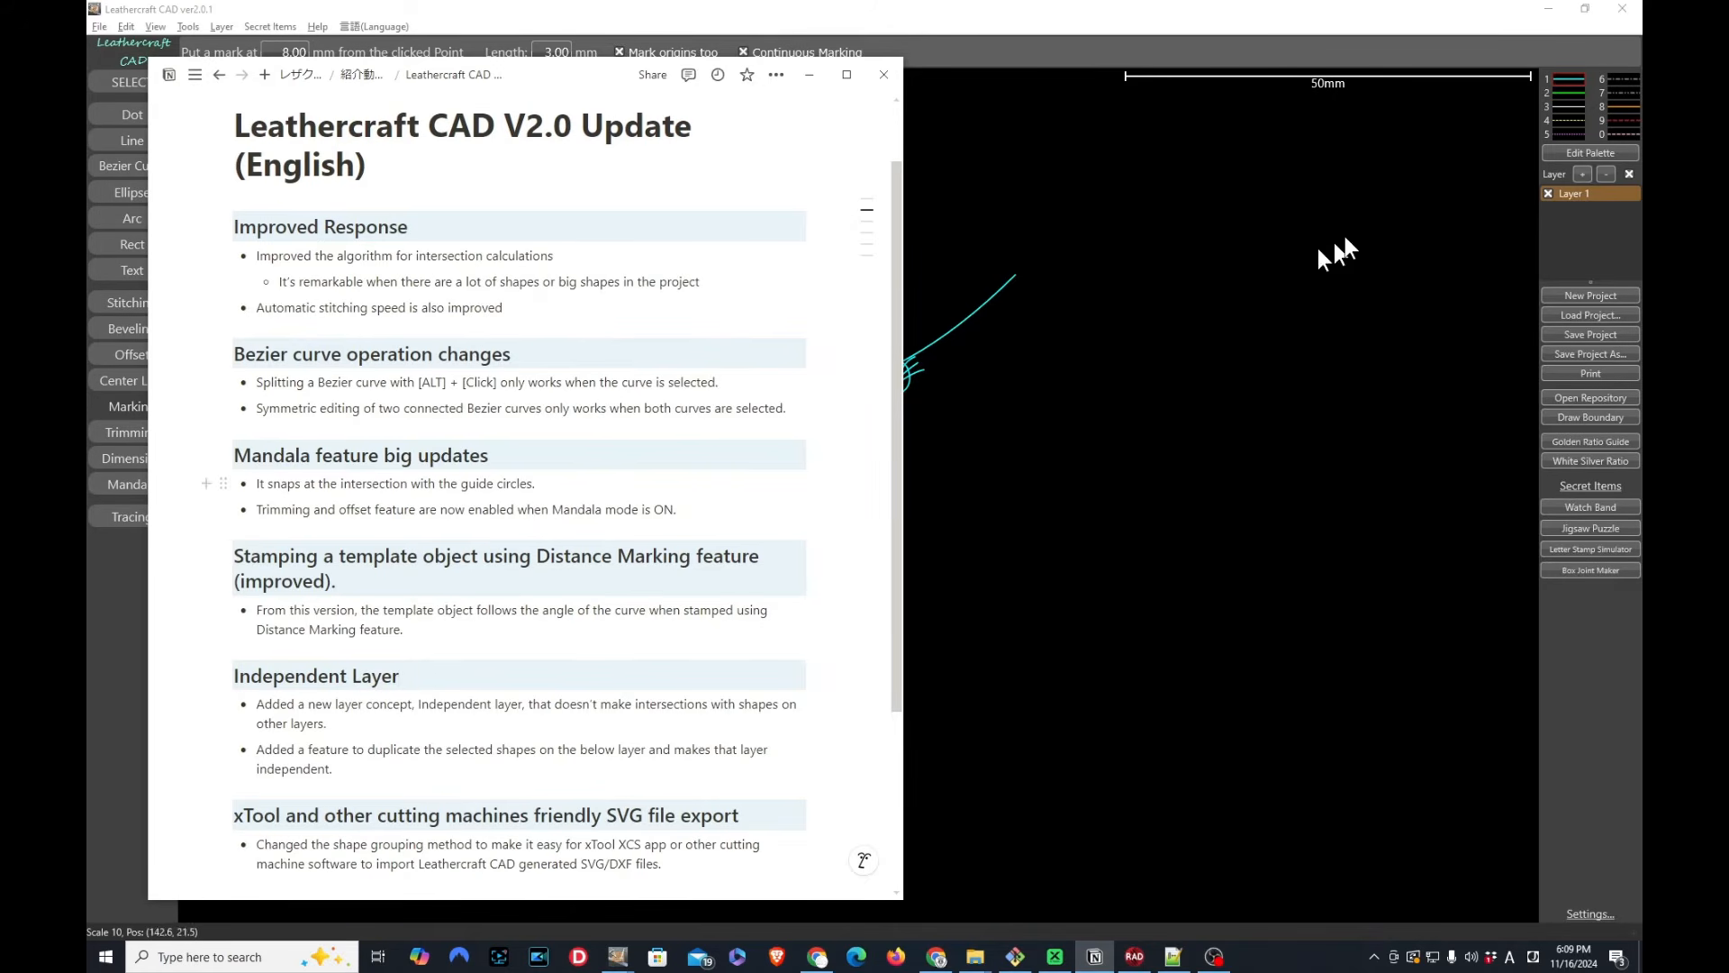
left_click(1183, 156)
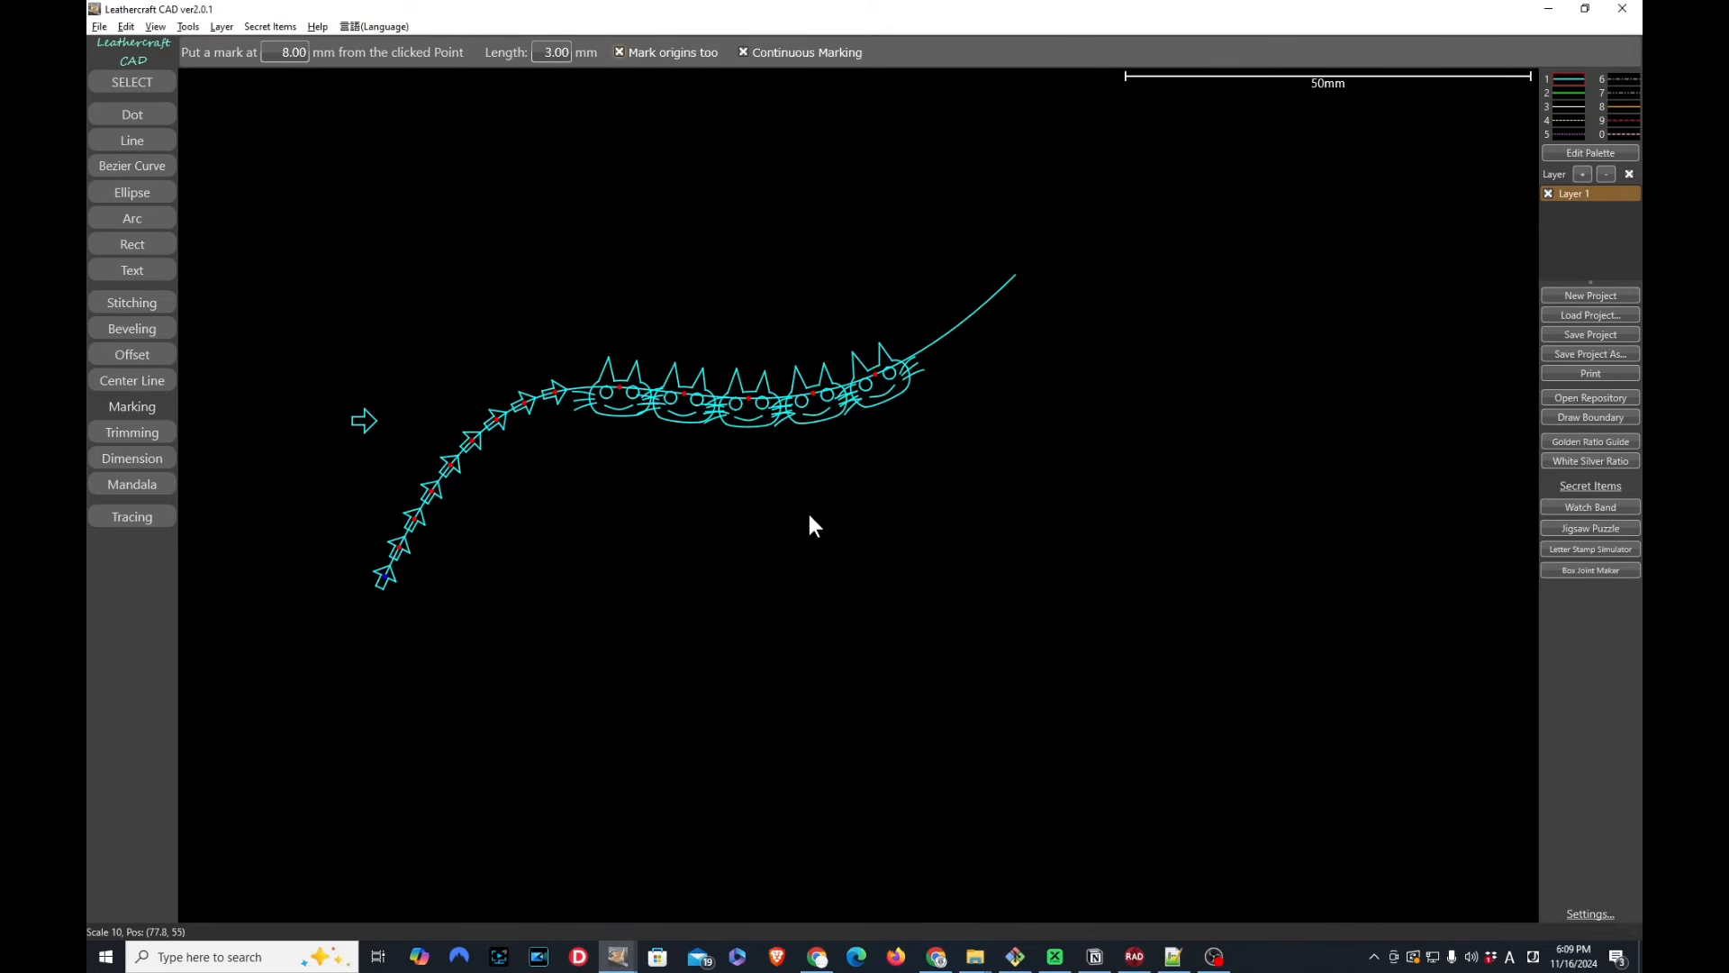
left_click(618, 960)
left_click(813, 879)
left_click(618, 956)
left_click(591, 912)
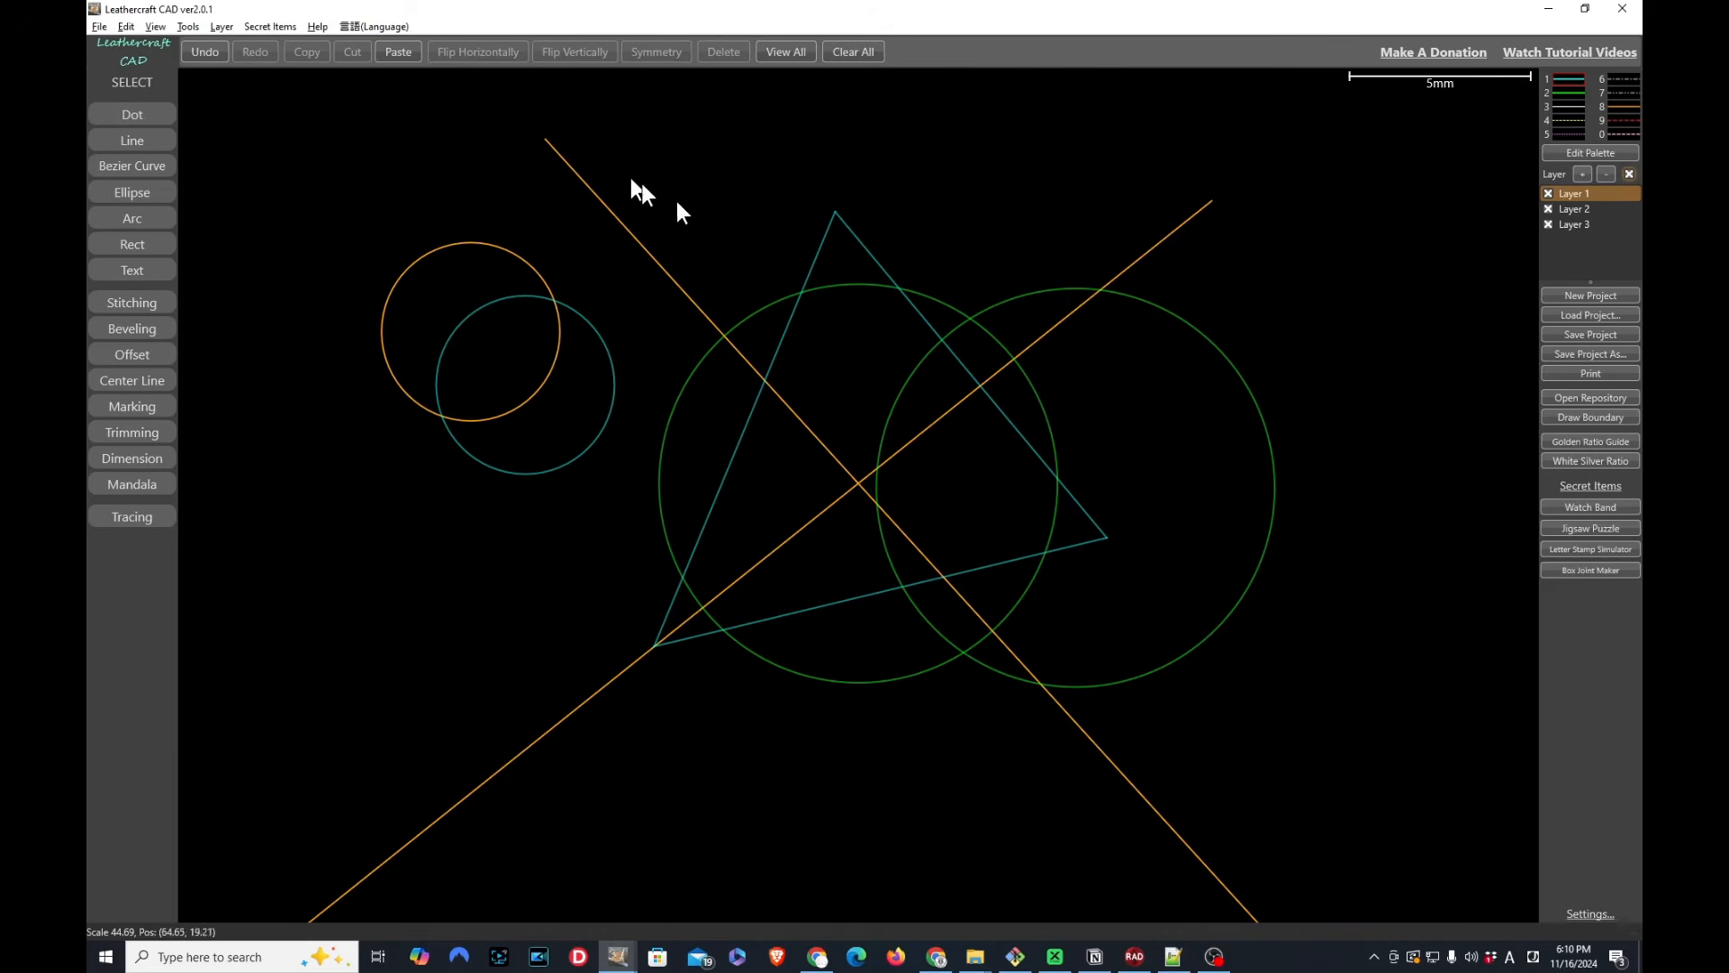
Display the intersection points and examine the shapes of Layer 1, Layer 2 and Layer 3 separately and together
left_click(135, 141)
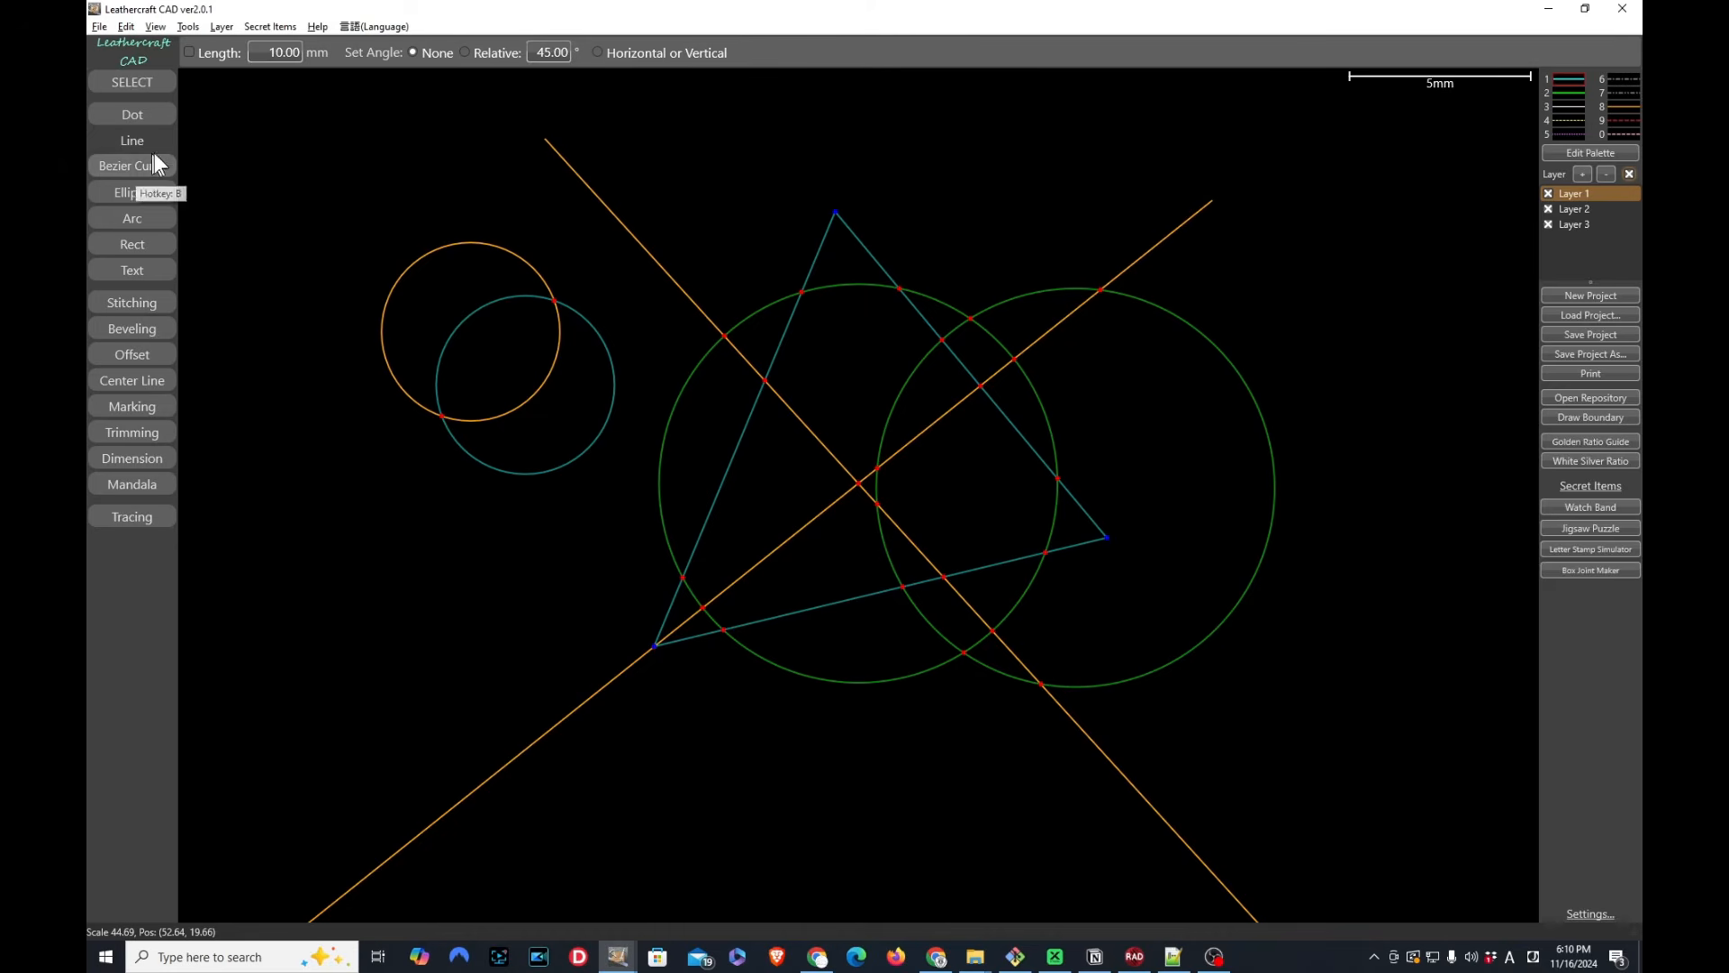
left_click(149, 79)
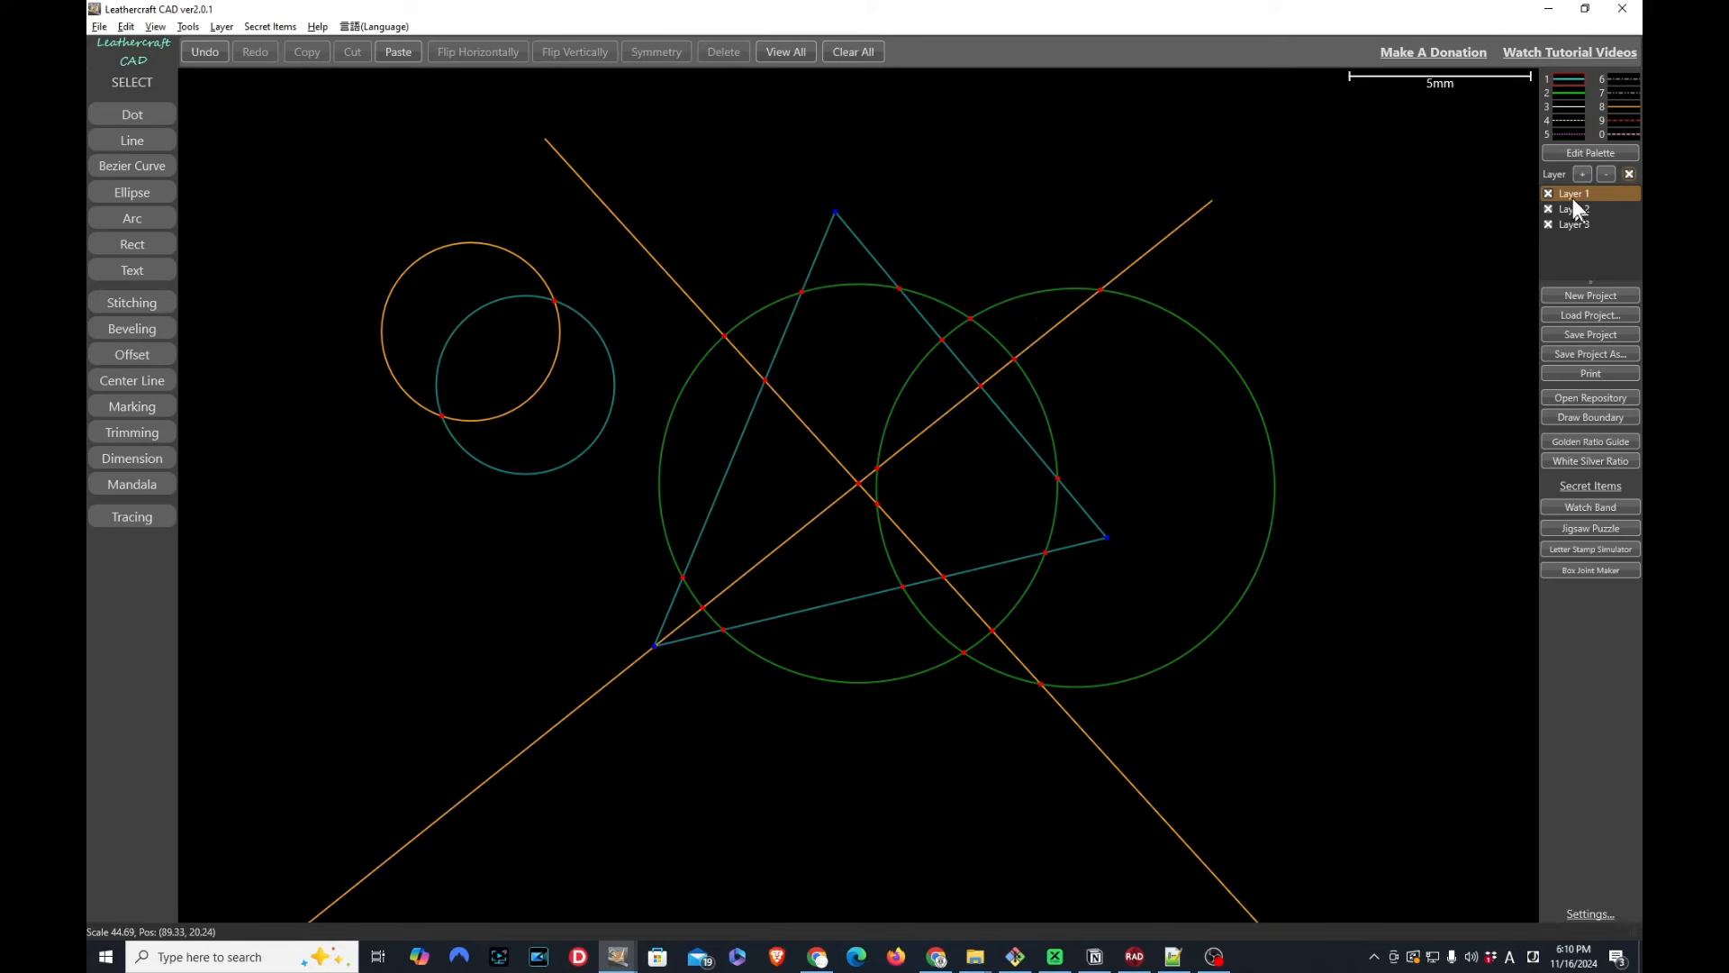
left_click(1548, 193)
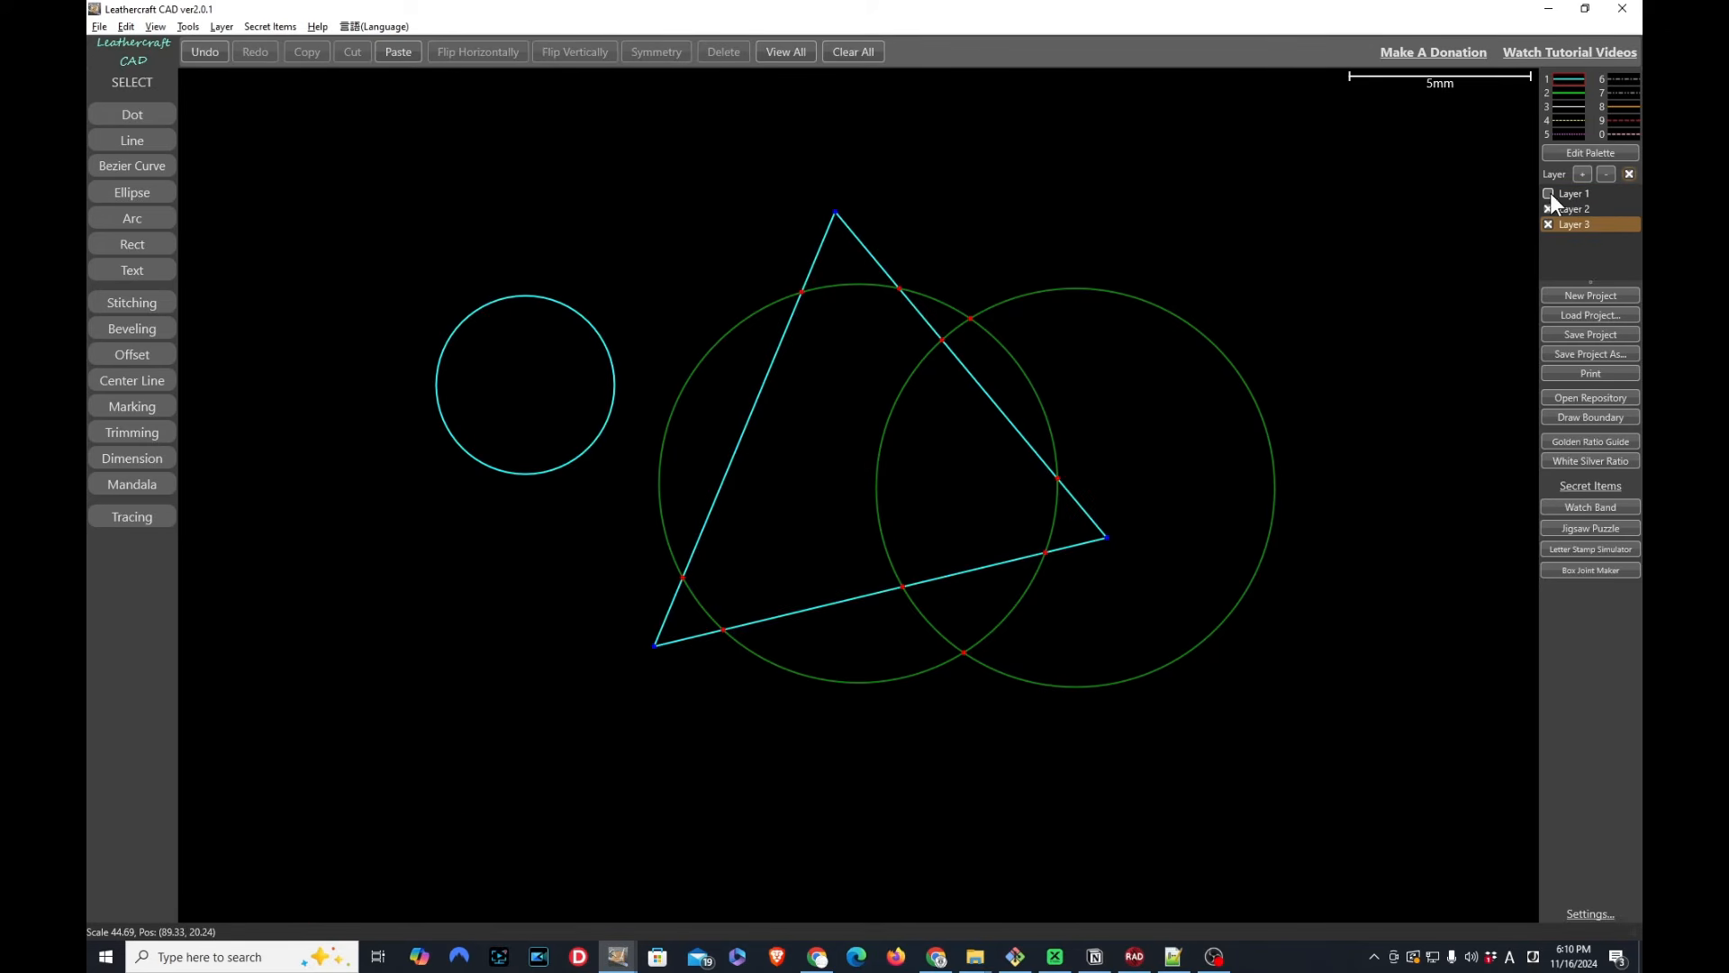
left_click(1548, 209)
left_click(1548, 225)
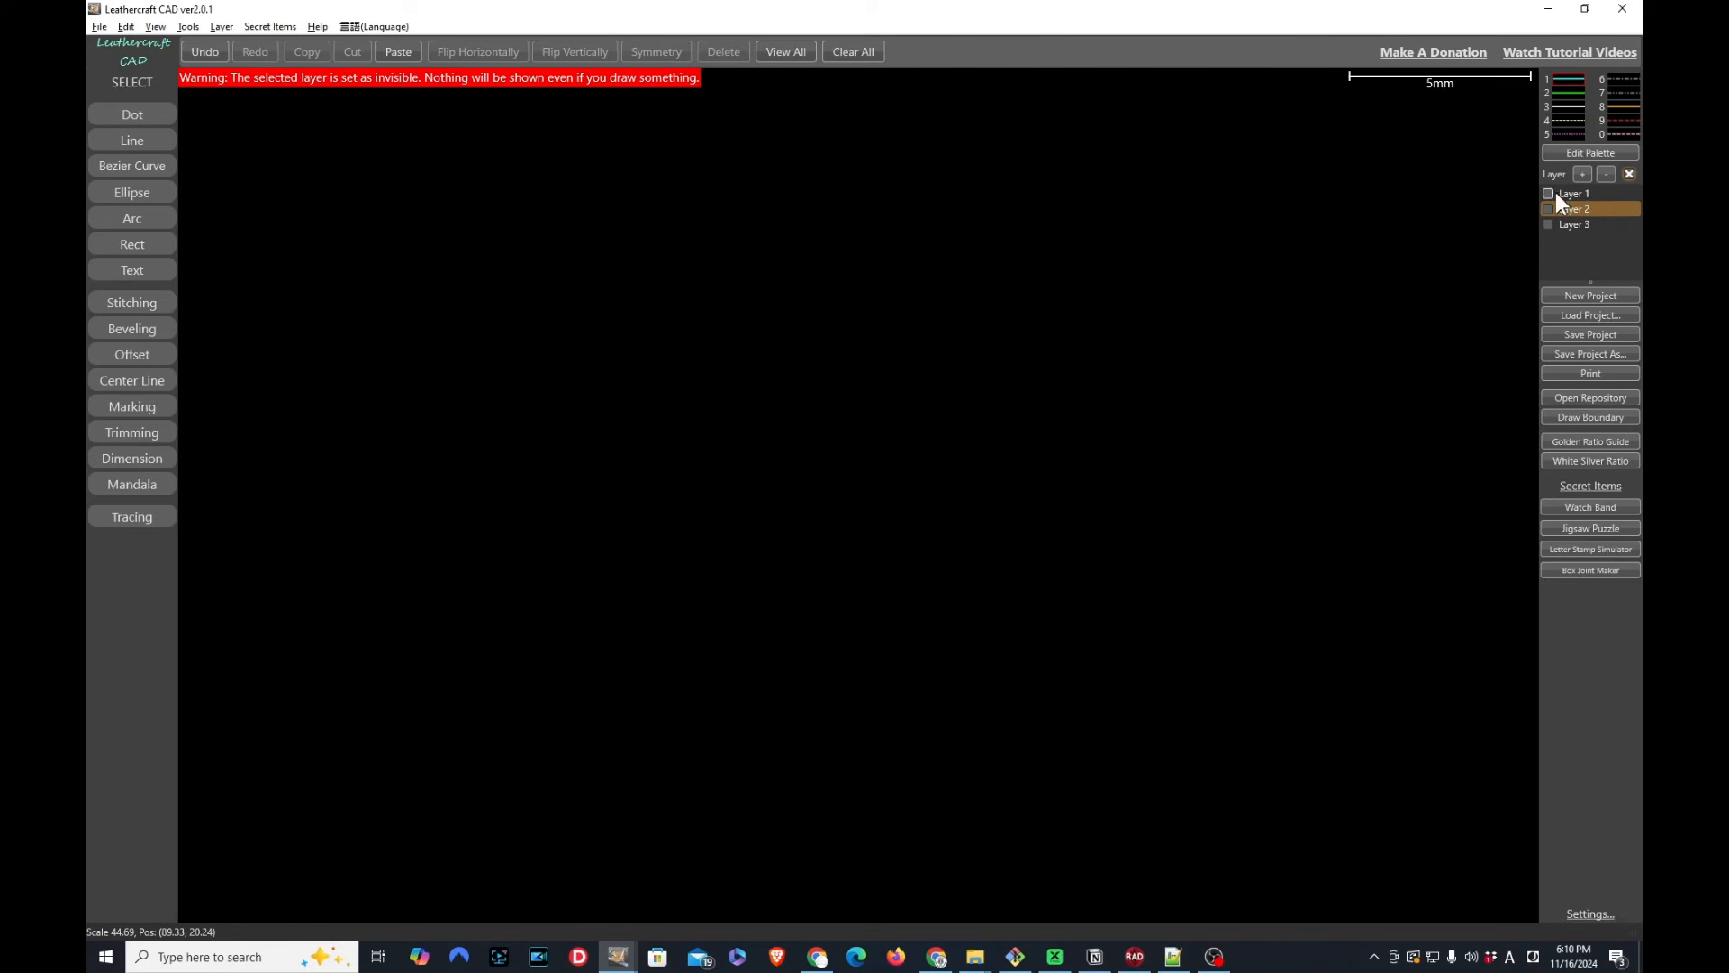
left_click(1552, 193)
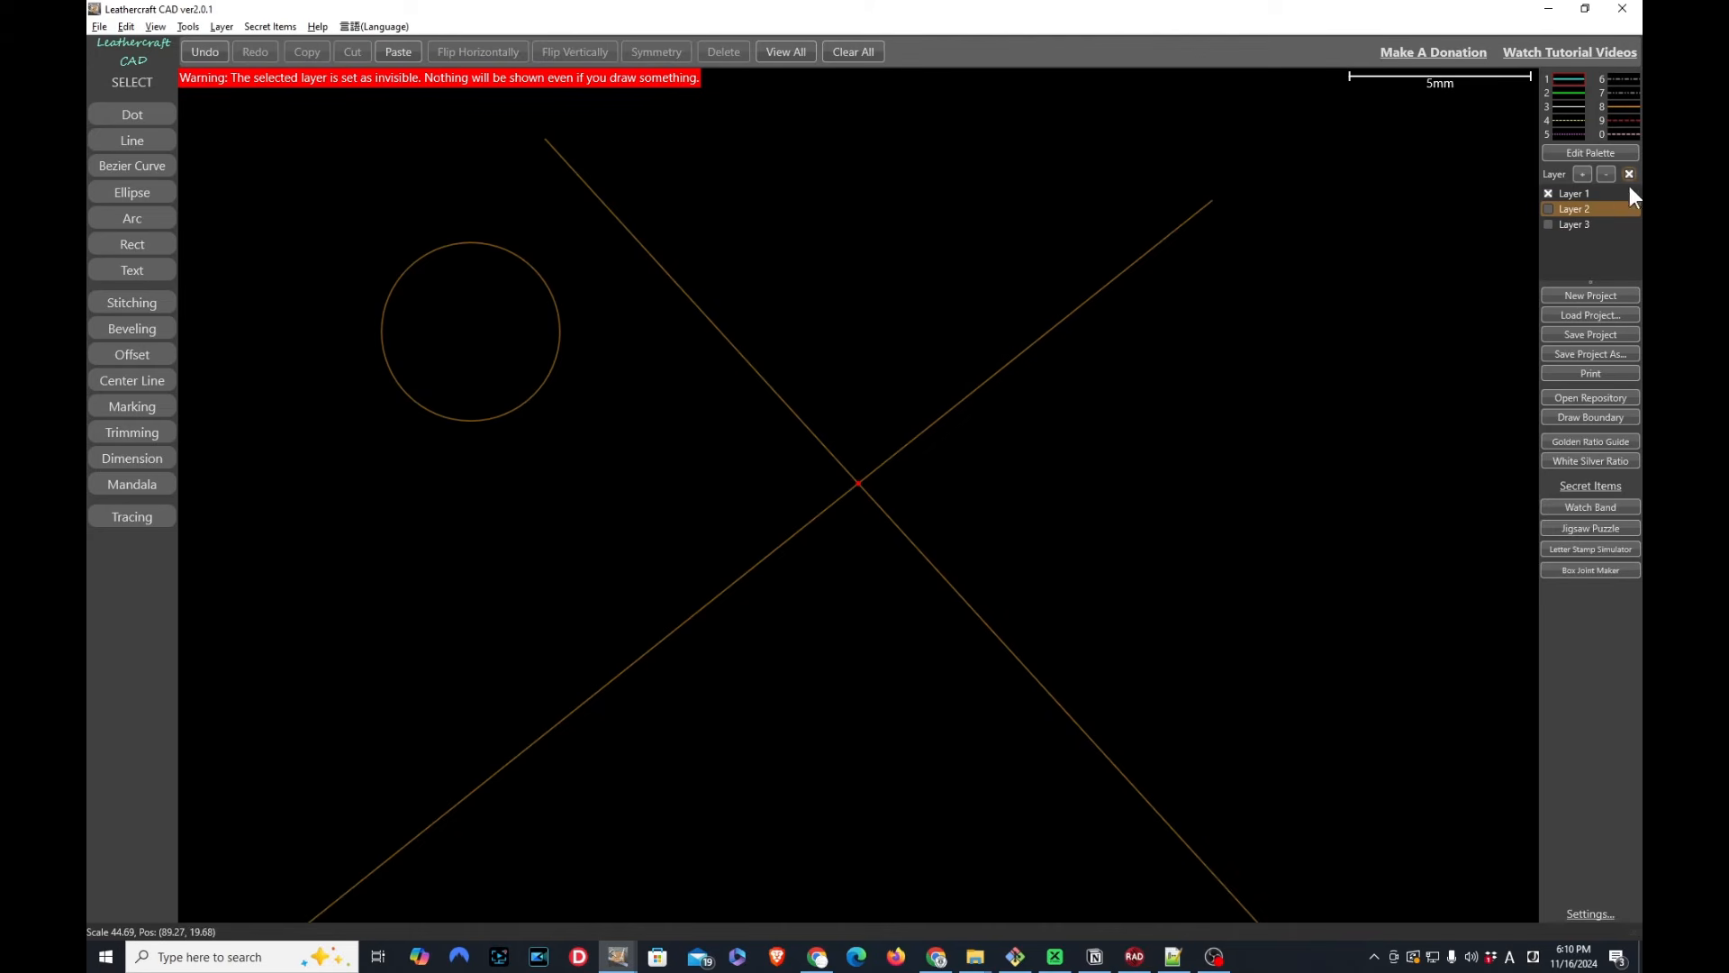
left_click(1572, 207)
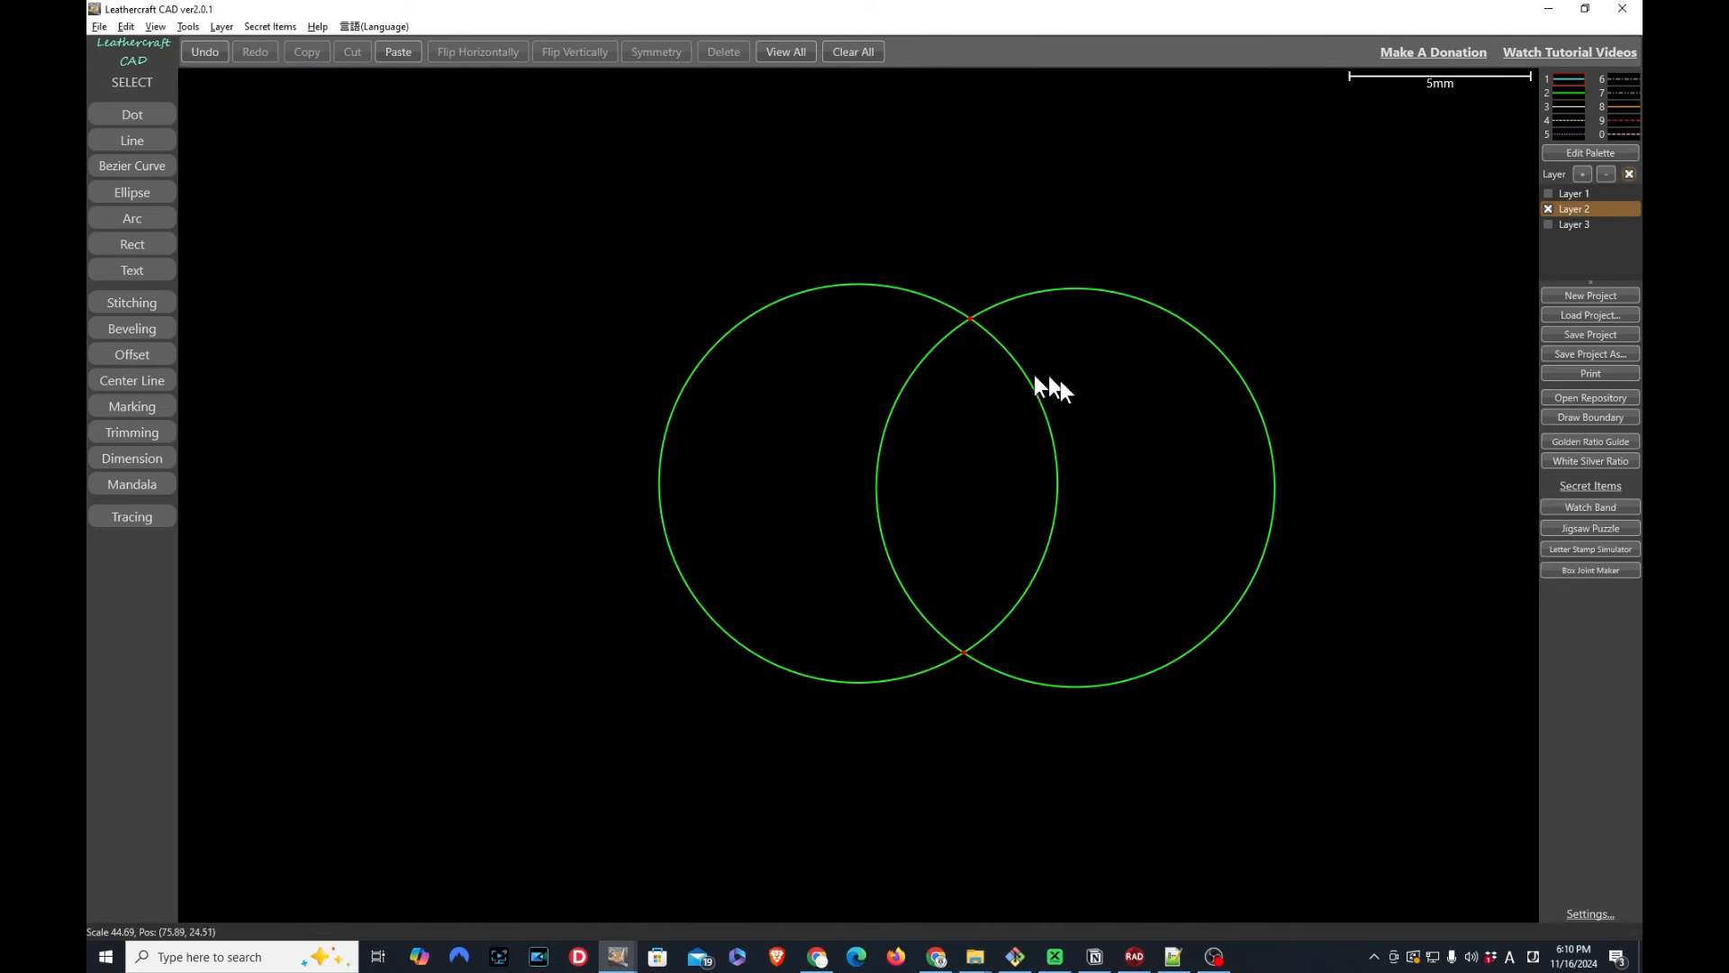
left_click(1597, 222)
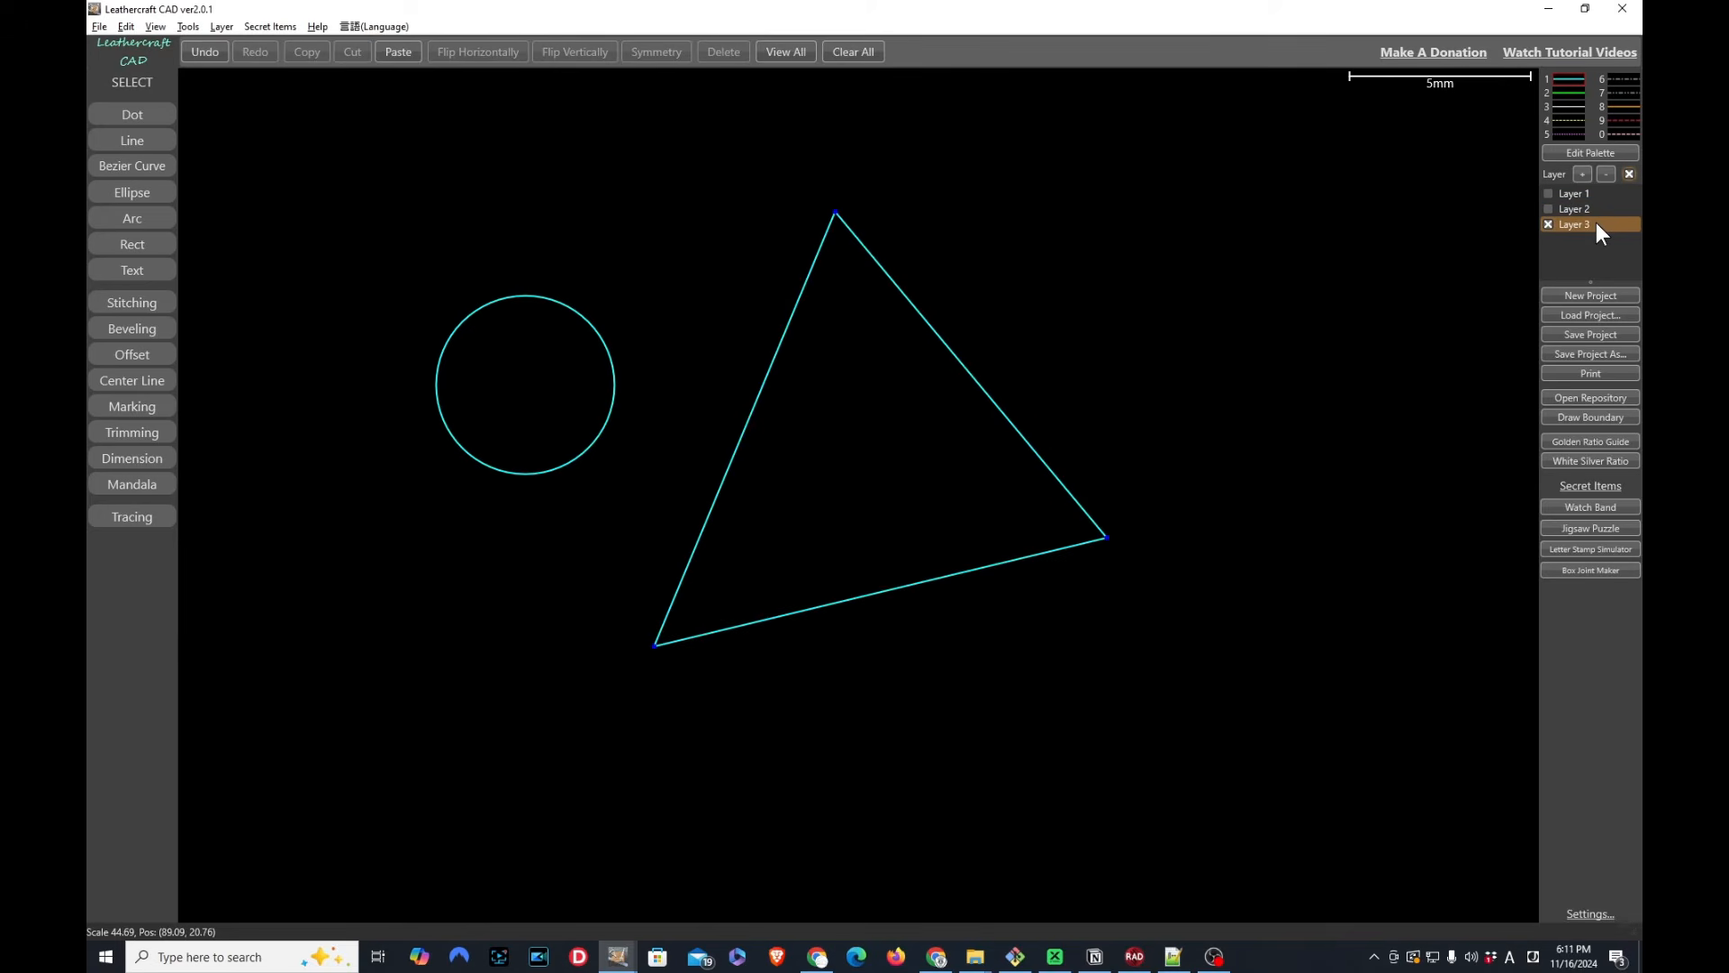
left_click(1550, 210)
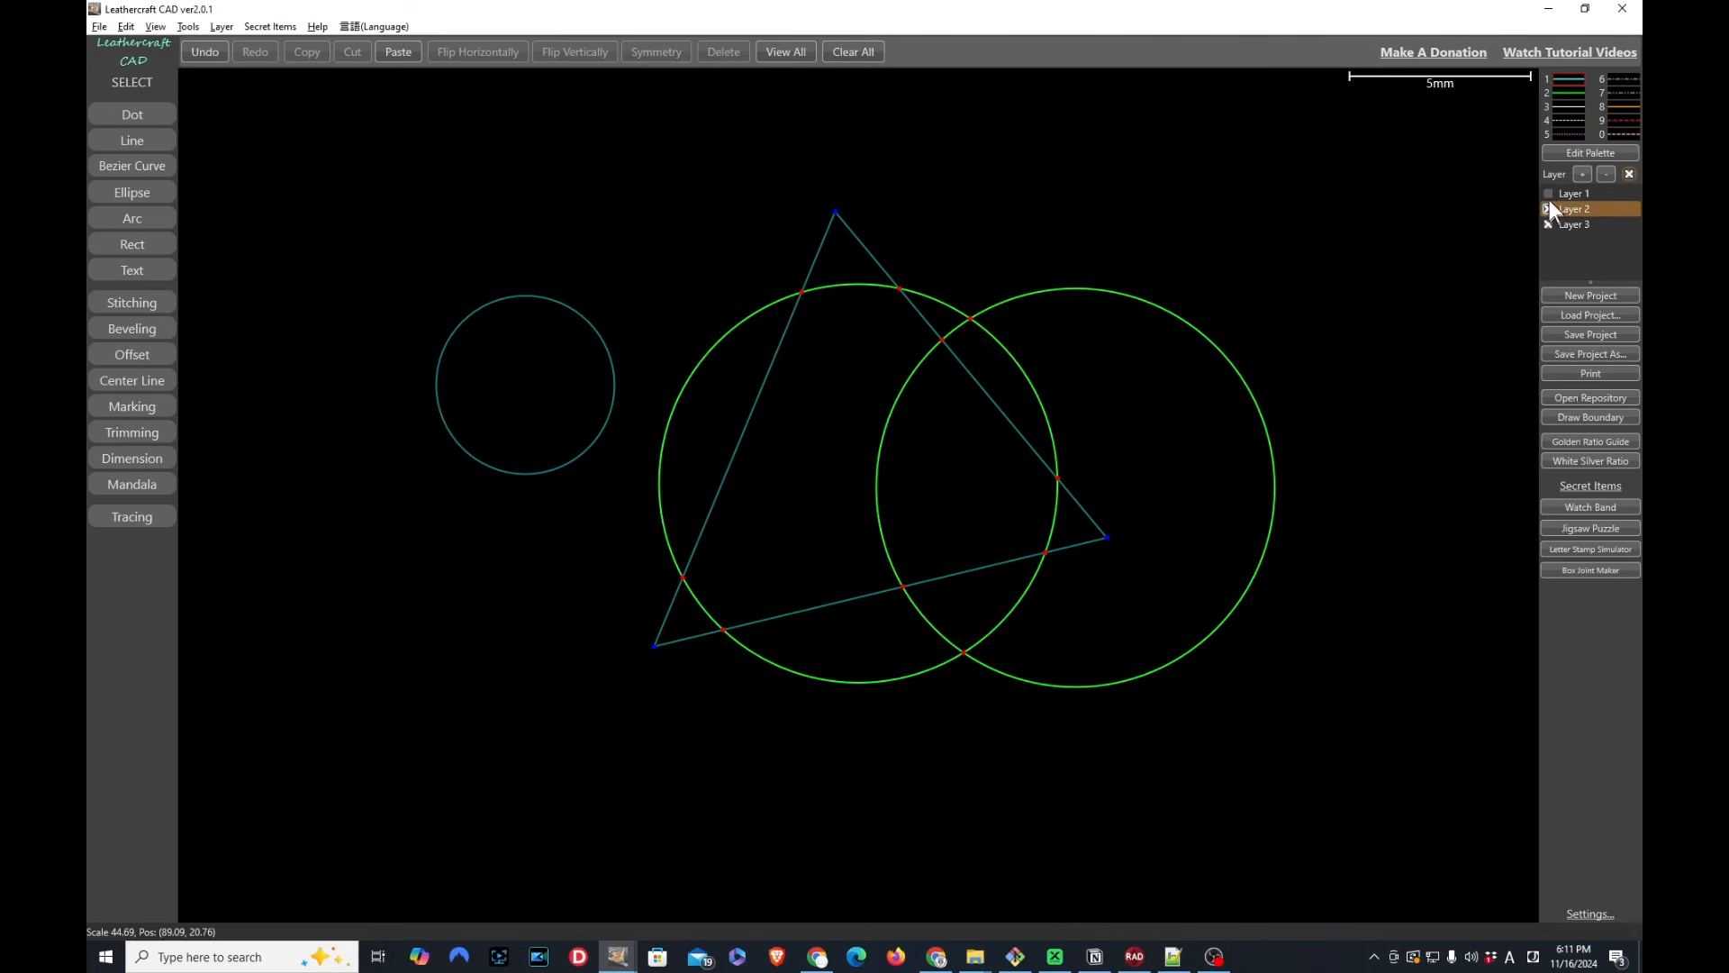
left_click(1547, 194)
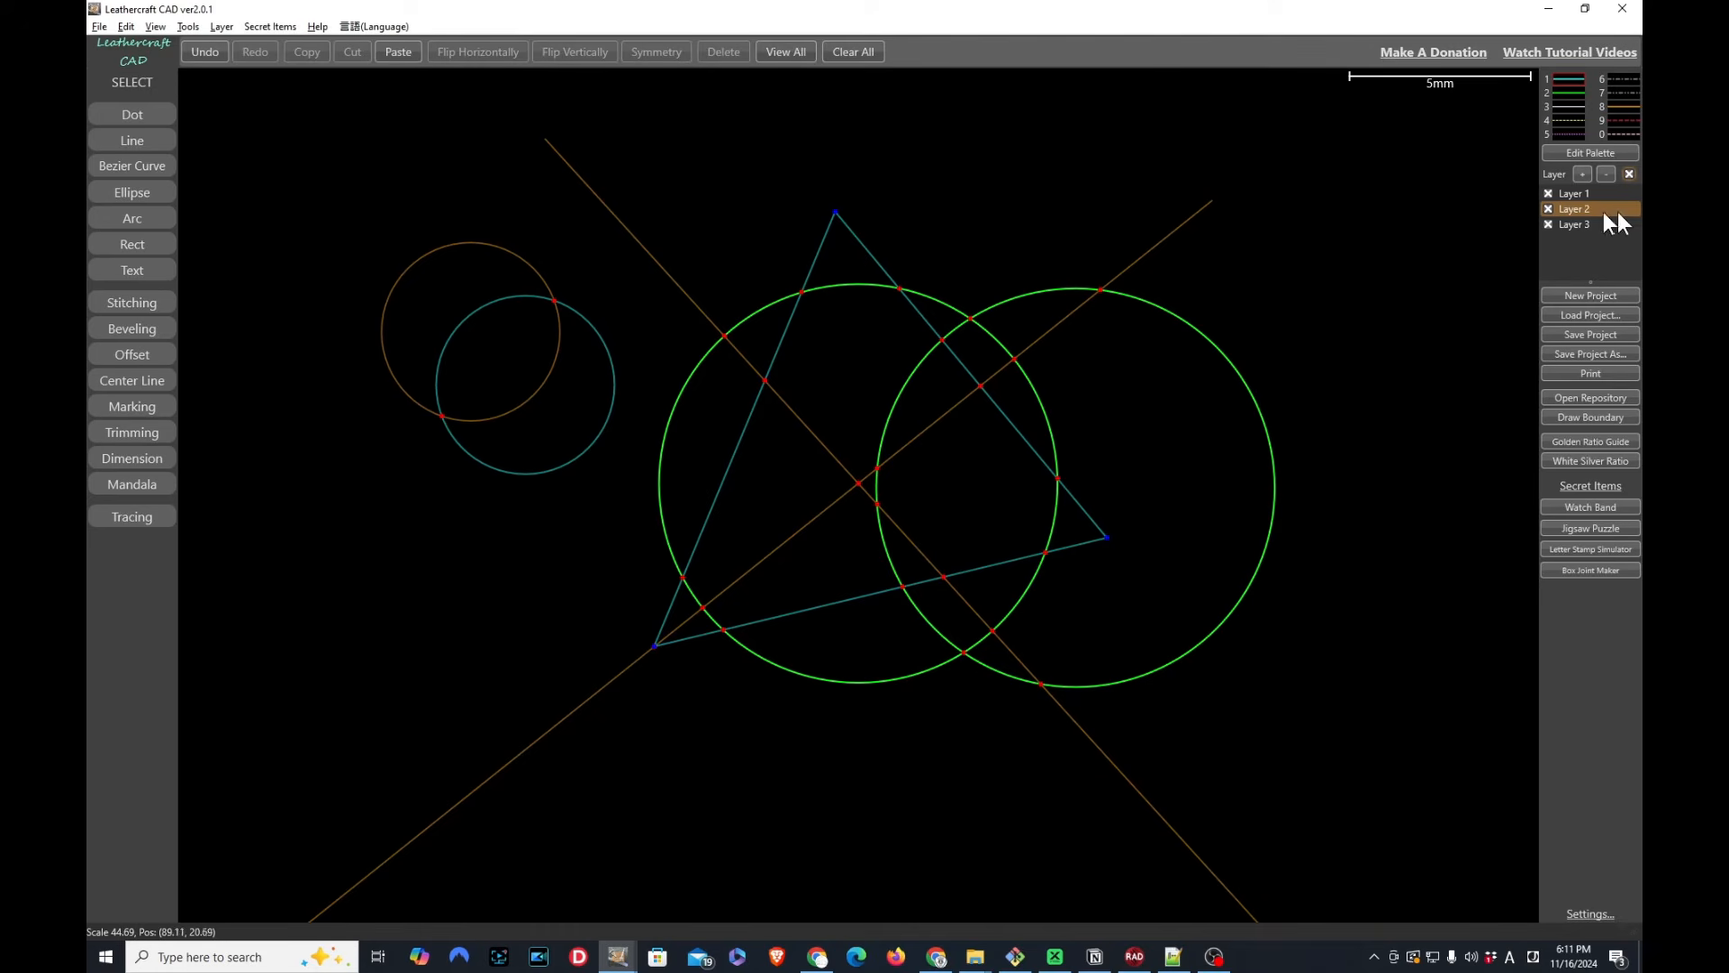
Hide and reshow Layer 2, and set it as an independent layer
left_click(1550, 209)
left_click(1550, 209)
right_click(1576, 209)
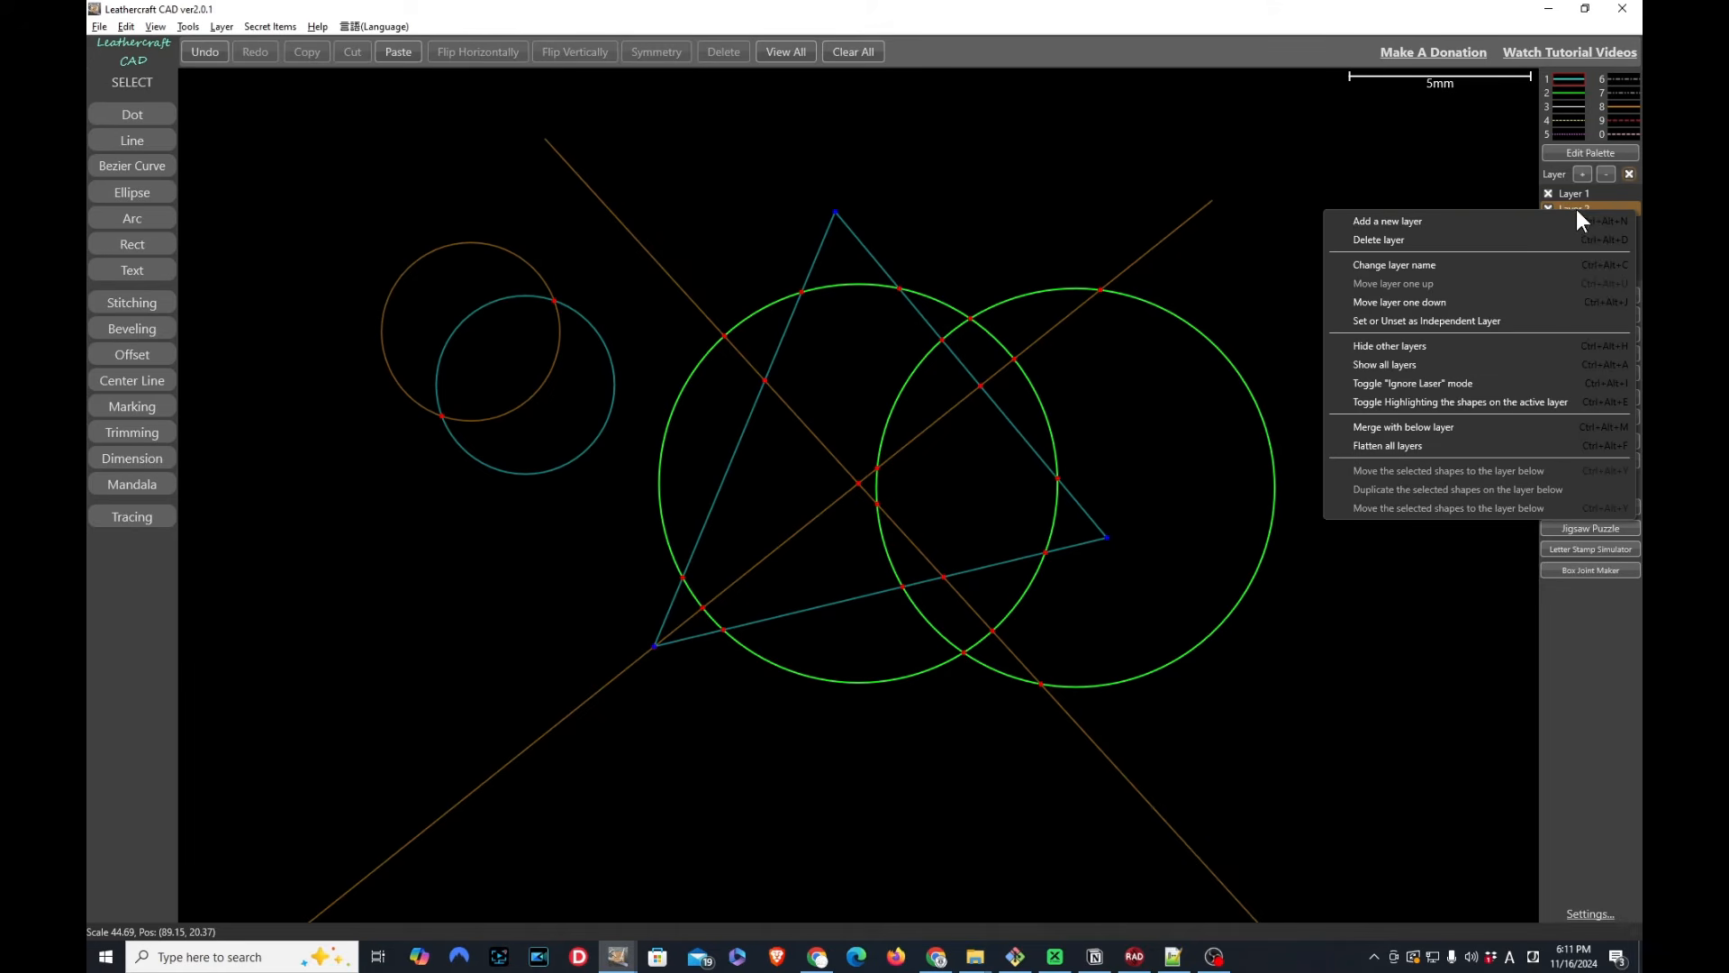
left_click(1464, 321)
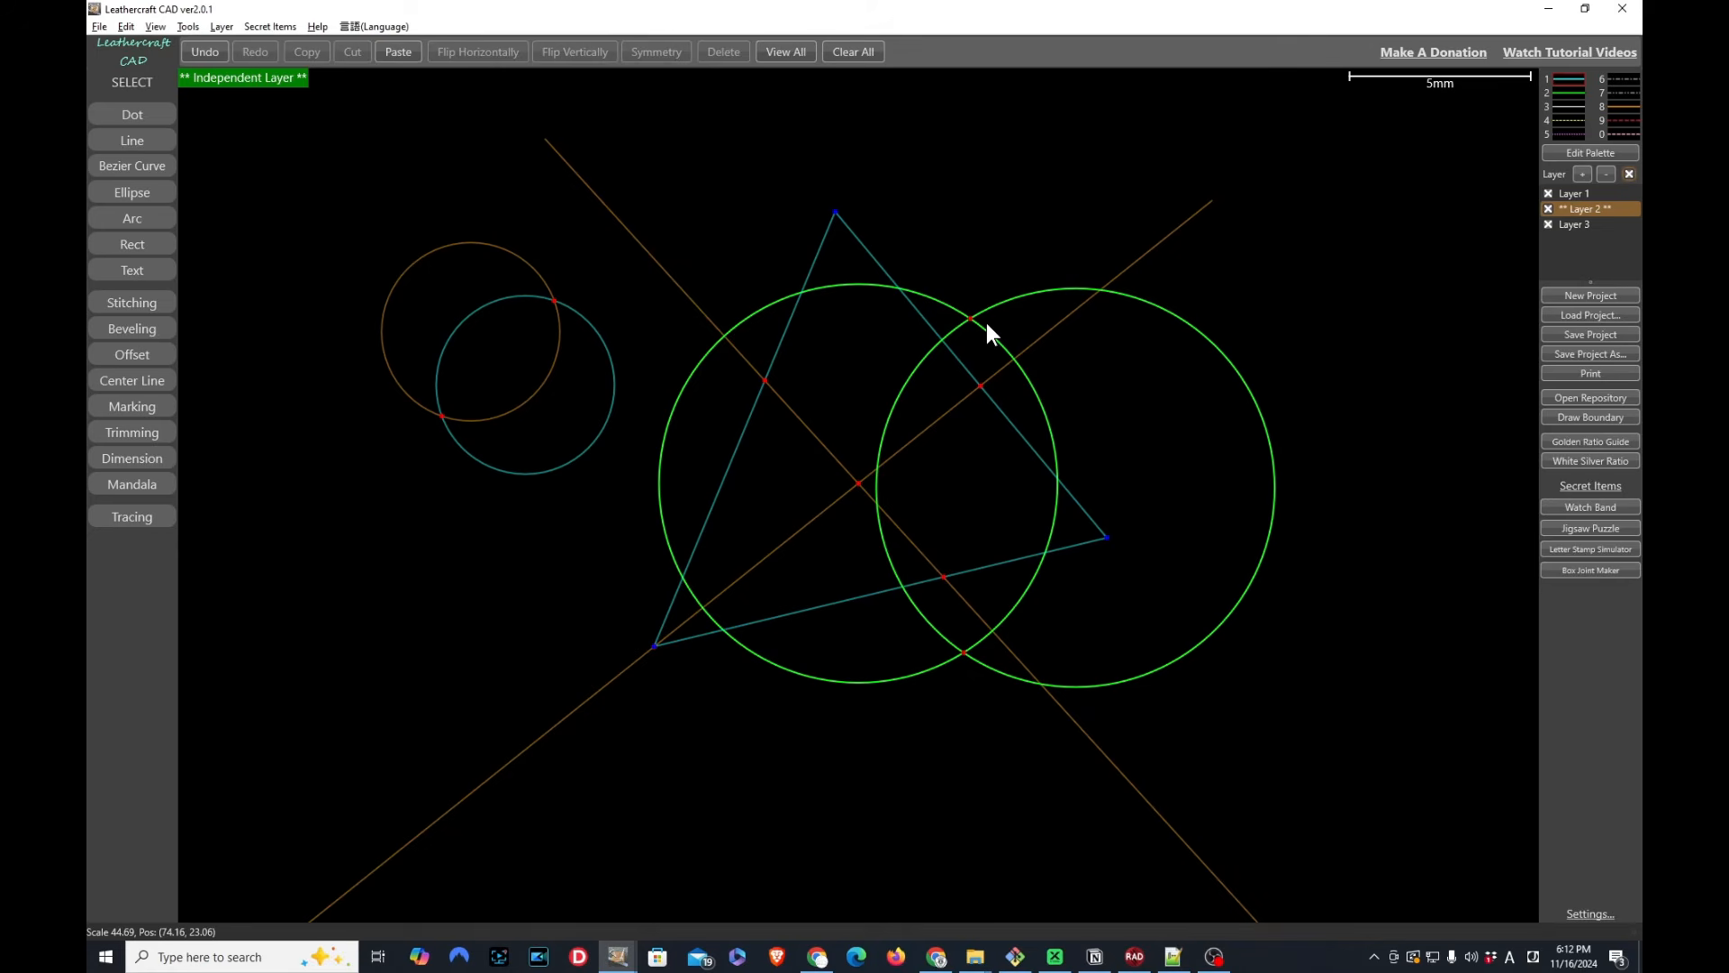
Unset Layer 2 as an independent layer, compare the intersection points, and set it as independent again
right_click(1582, 207)
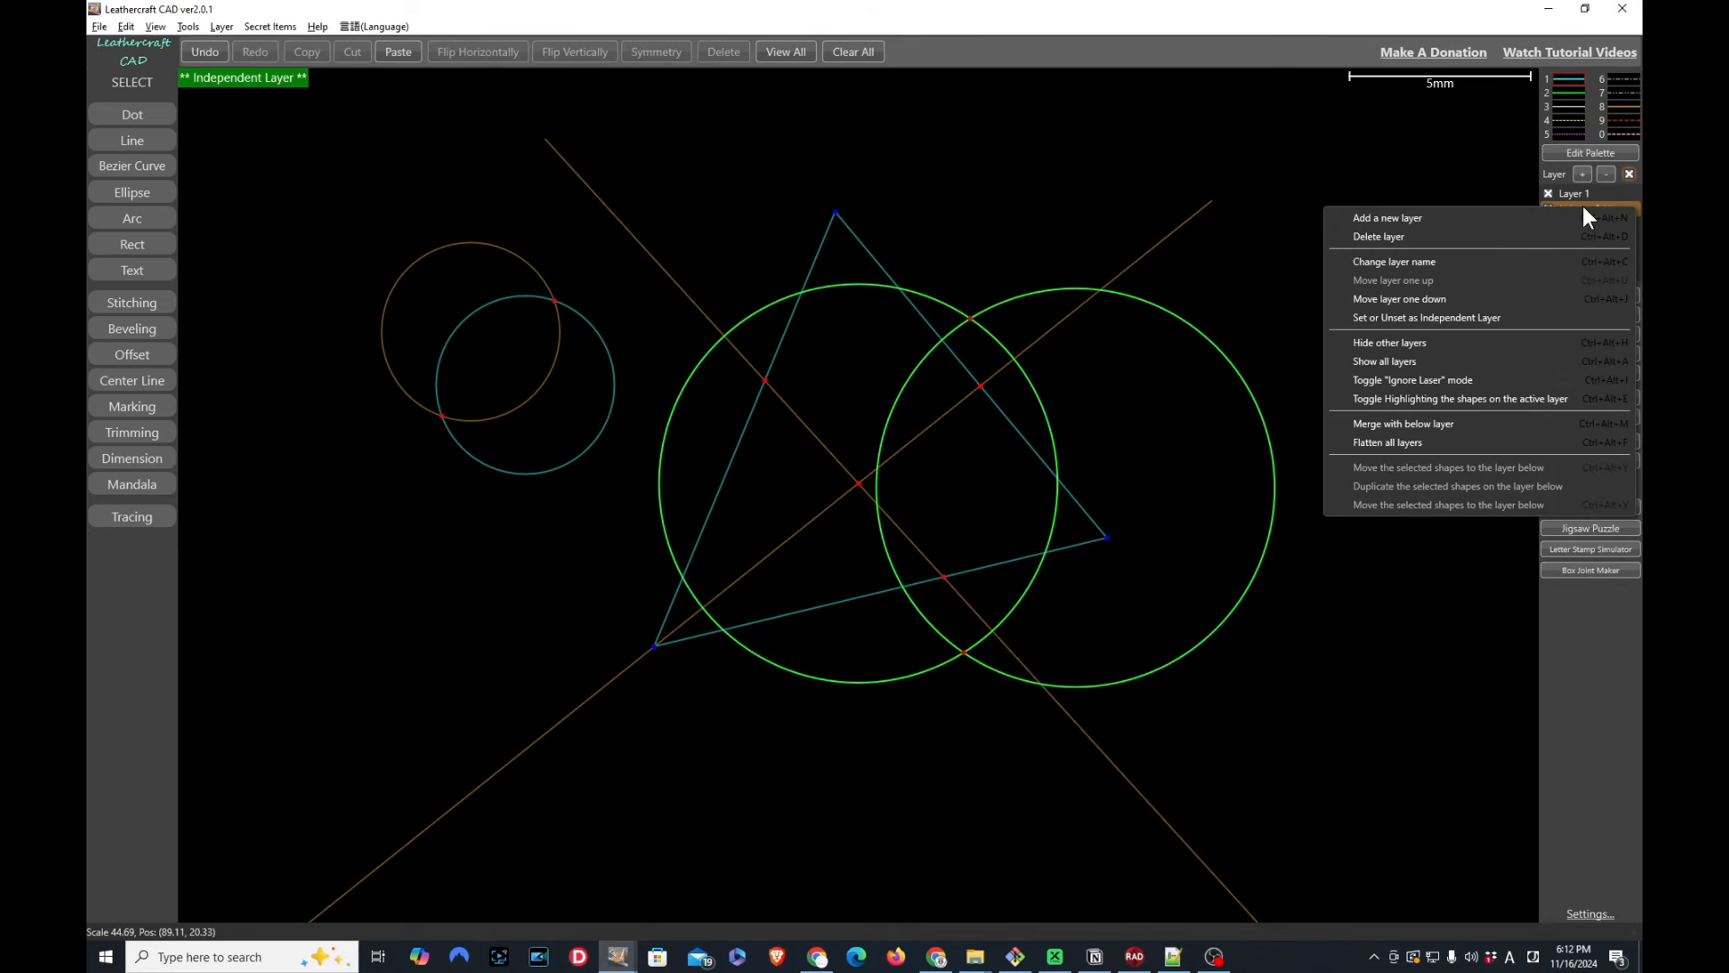
left_click(1490, 319)
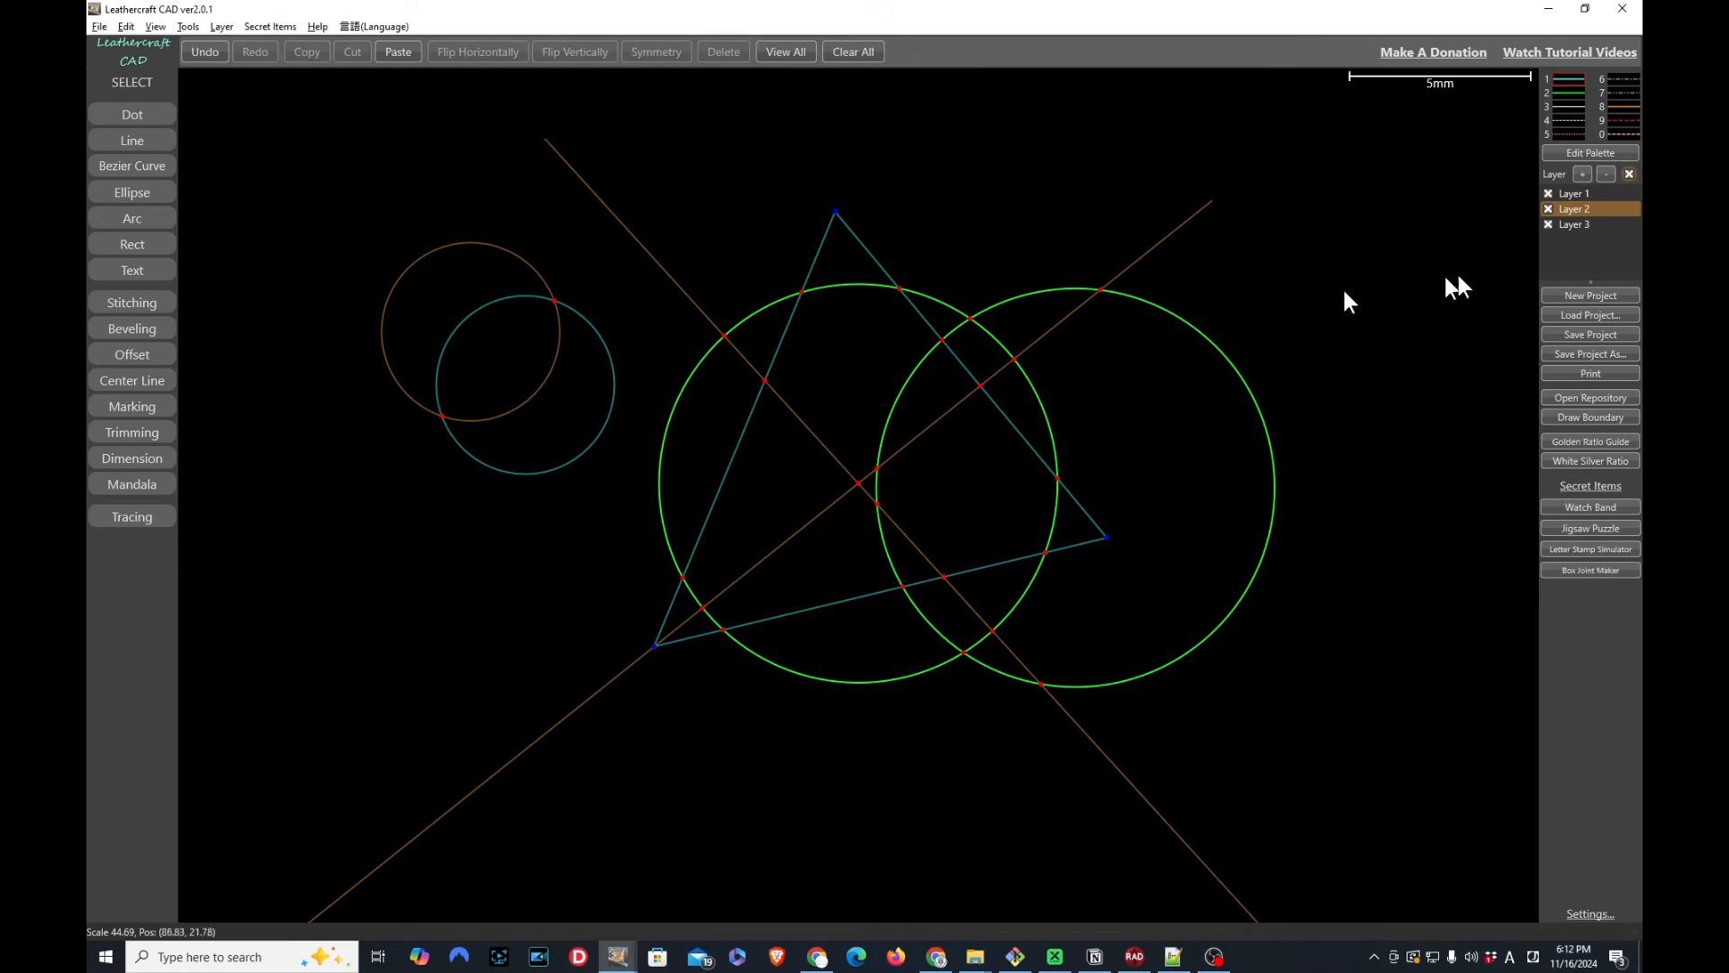
right_click(1599, 208)
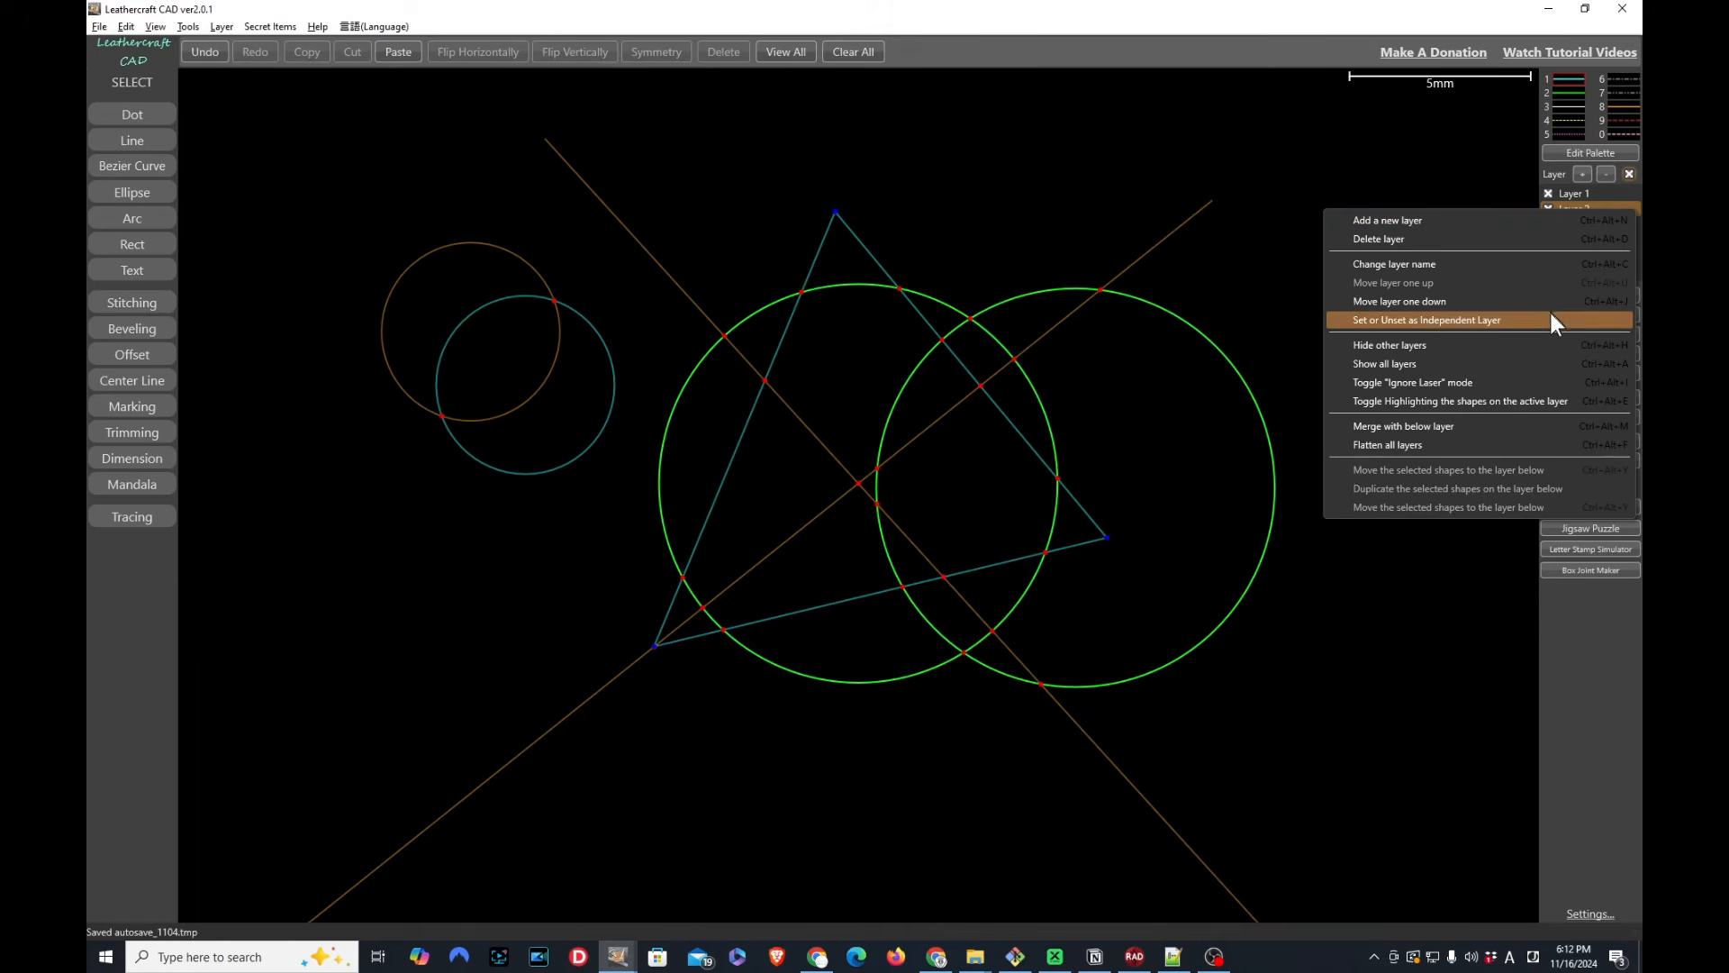
left_click(1521, 319)
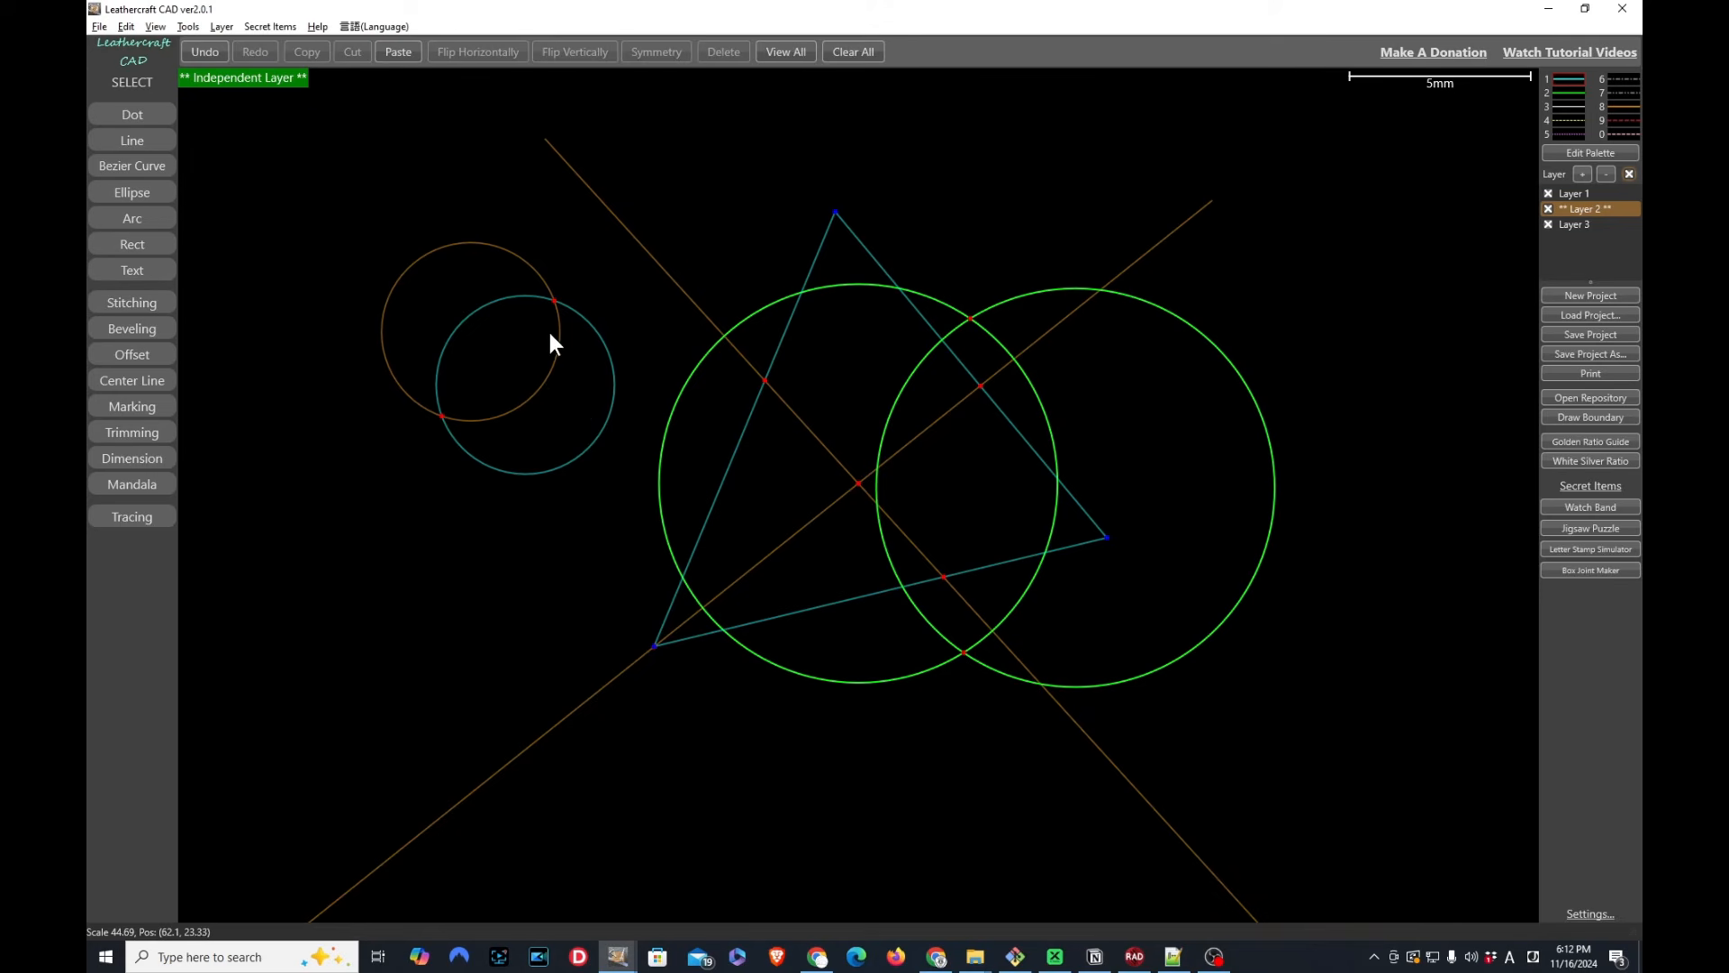
Activate Layer 1 and move its small circle exactly onto the small circle of Layer 3
key("Up")
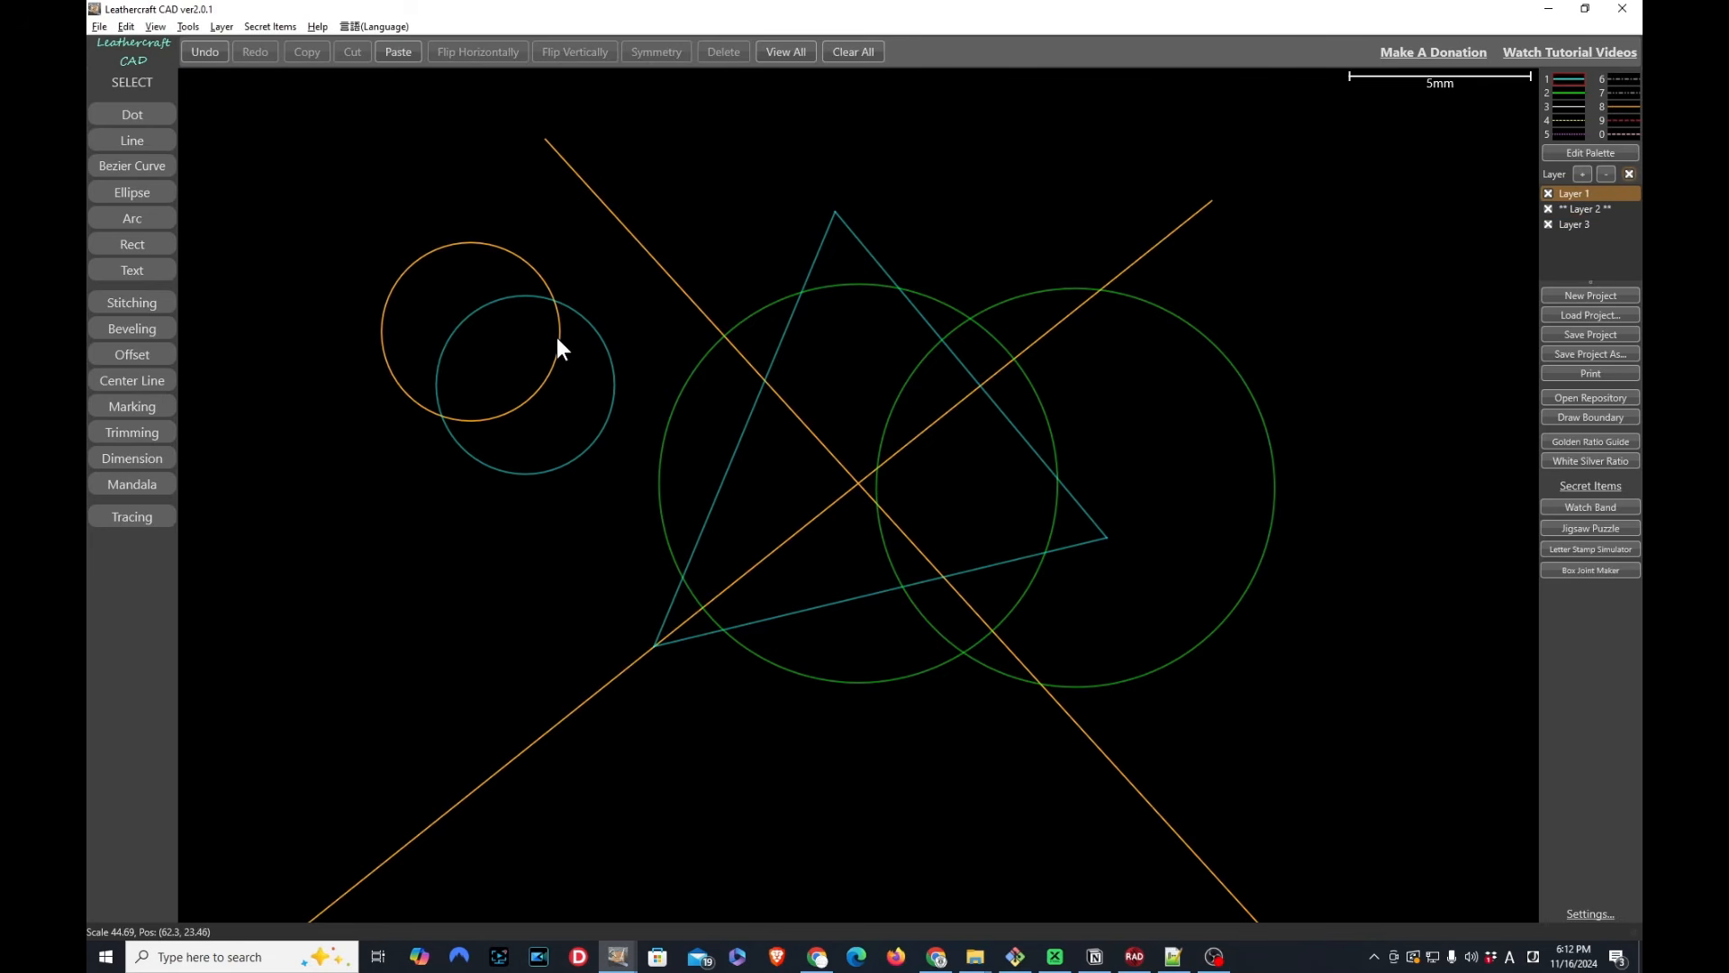
left_click_drag(557, 336, 611, 393)
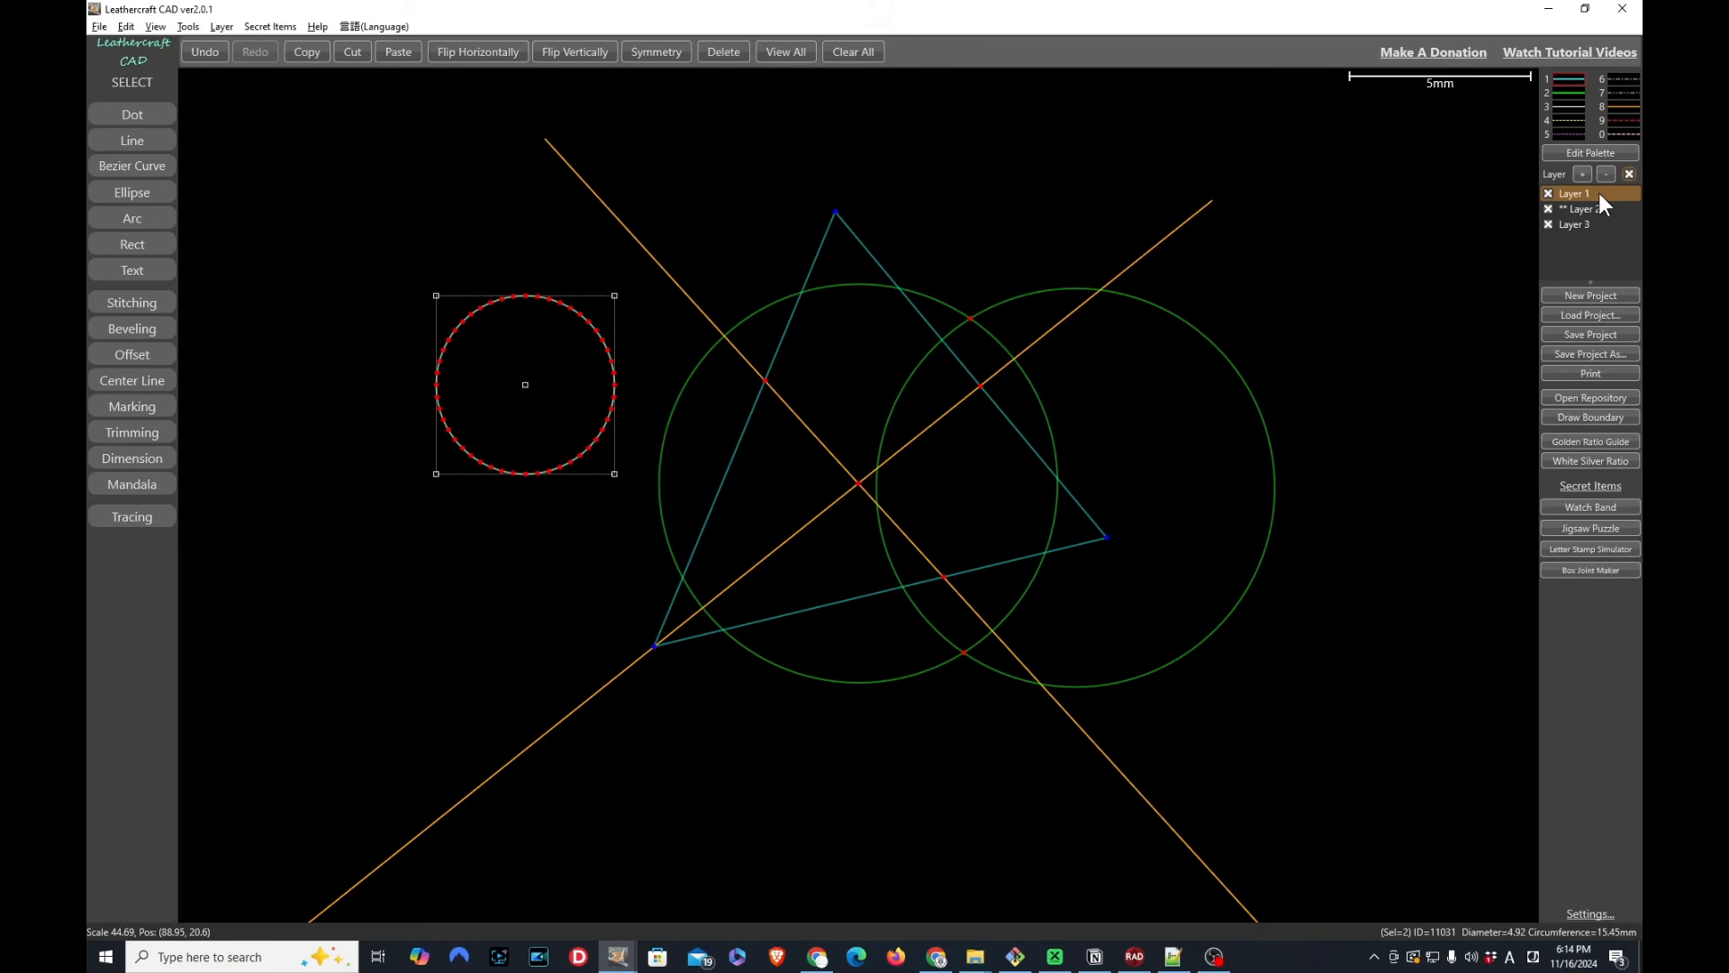
Set Layer 3 as an independent layer and move its small circle partly off the overlapping Layer 1 circle
left_click(1591, 224)
right_click(1590, 225)
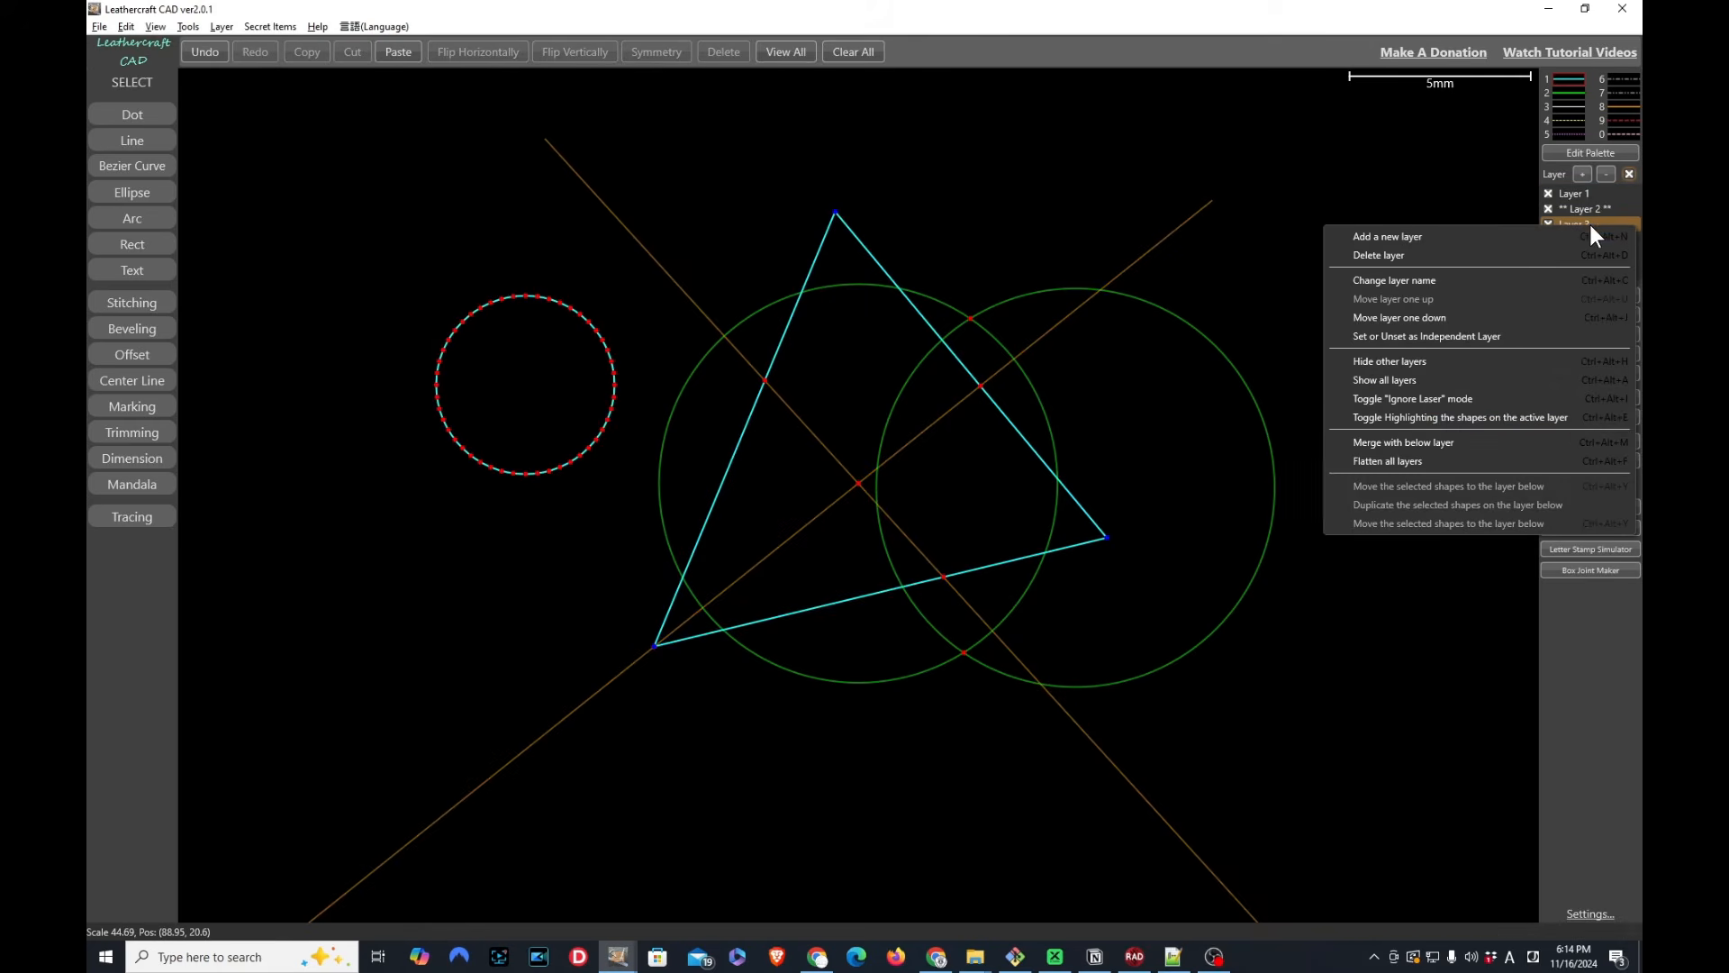
left_click(1563, 335)
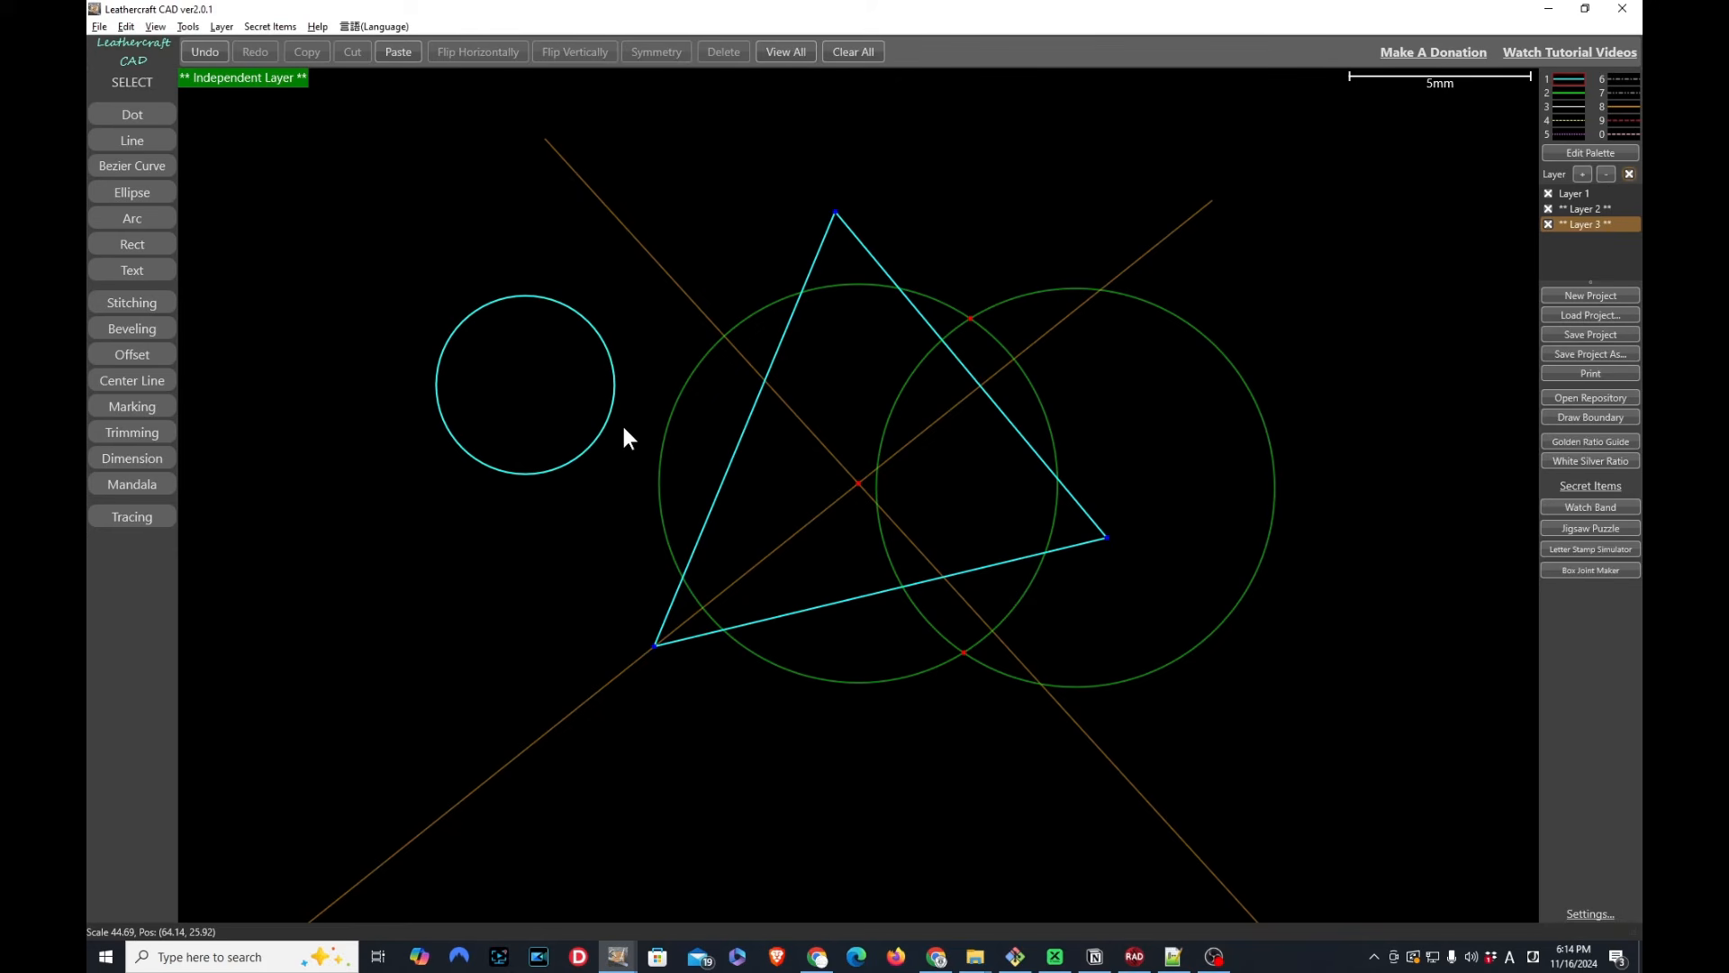
left_click(585, 454)
Check the V2.0 update notes on xTool and cutting machine friendly SVG export, and return to the three-layer project
key("alt+Tab")
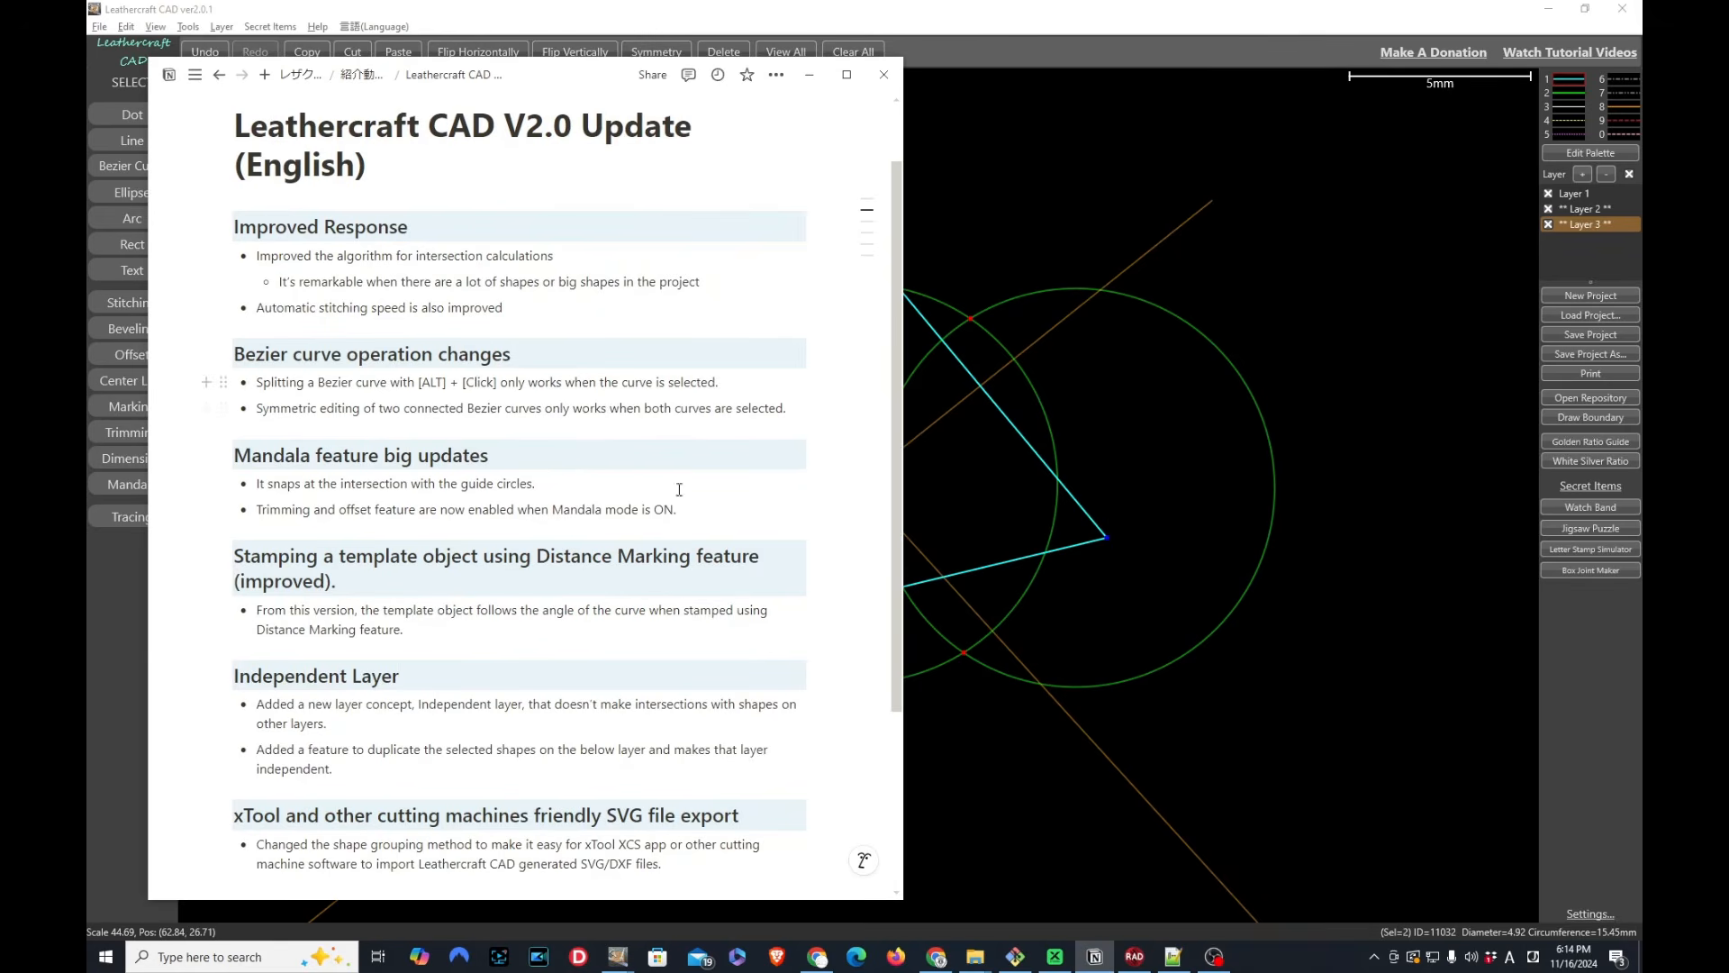
scroll(291, 815, "down", 1)
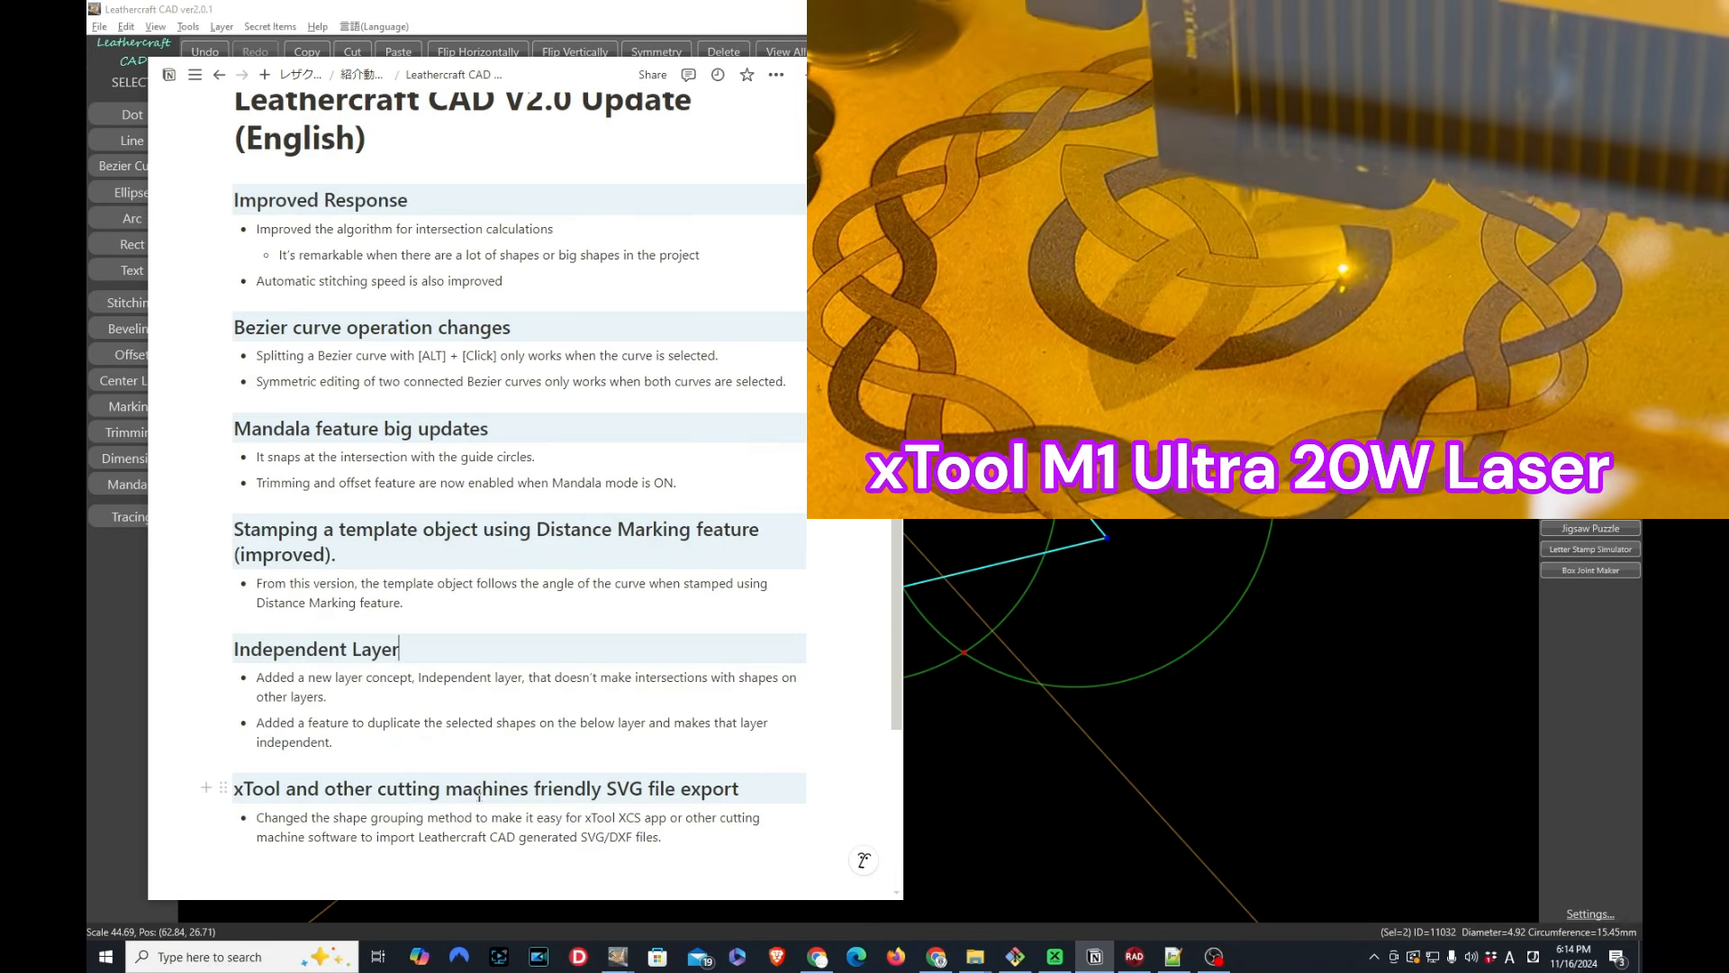
left_click(1282, 672)
left_click(1268, 680)
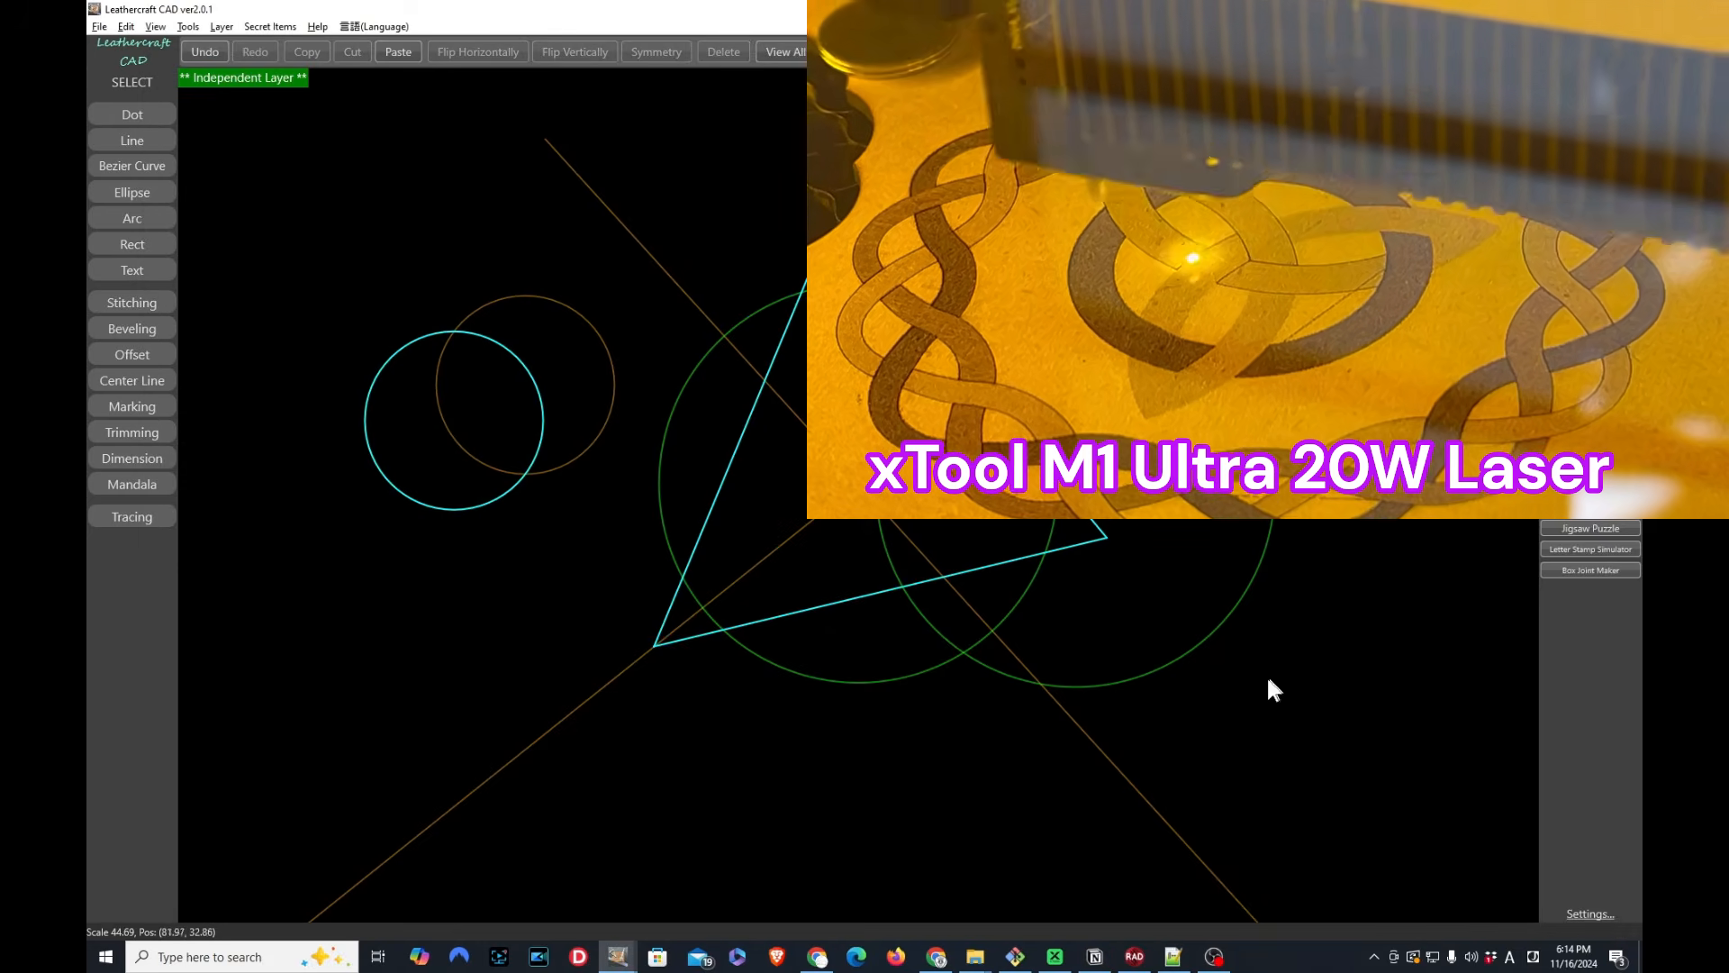
Switch to the V2.0.1 DEMO project with the braided rings and look over the available SVG and DXF export options
key("super+Tab")
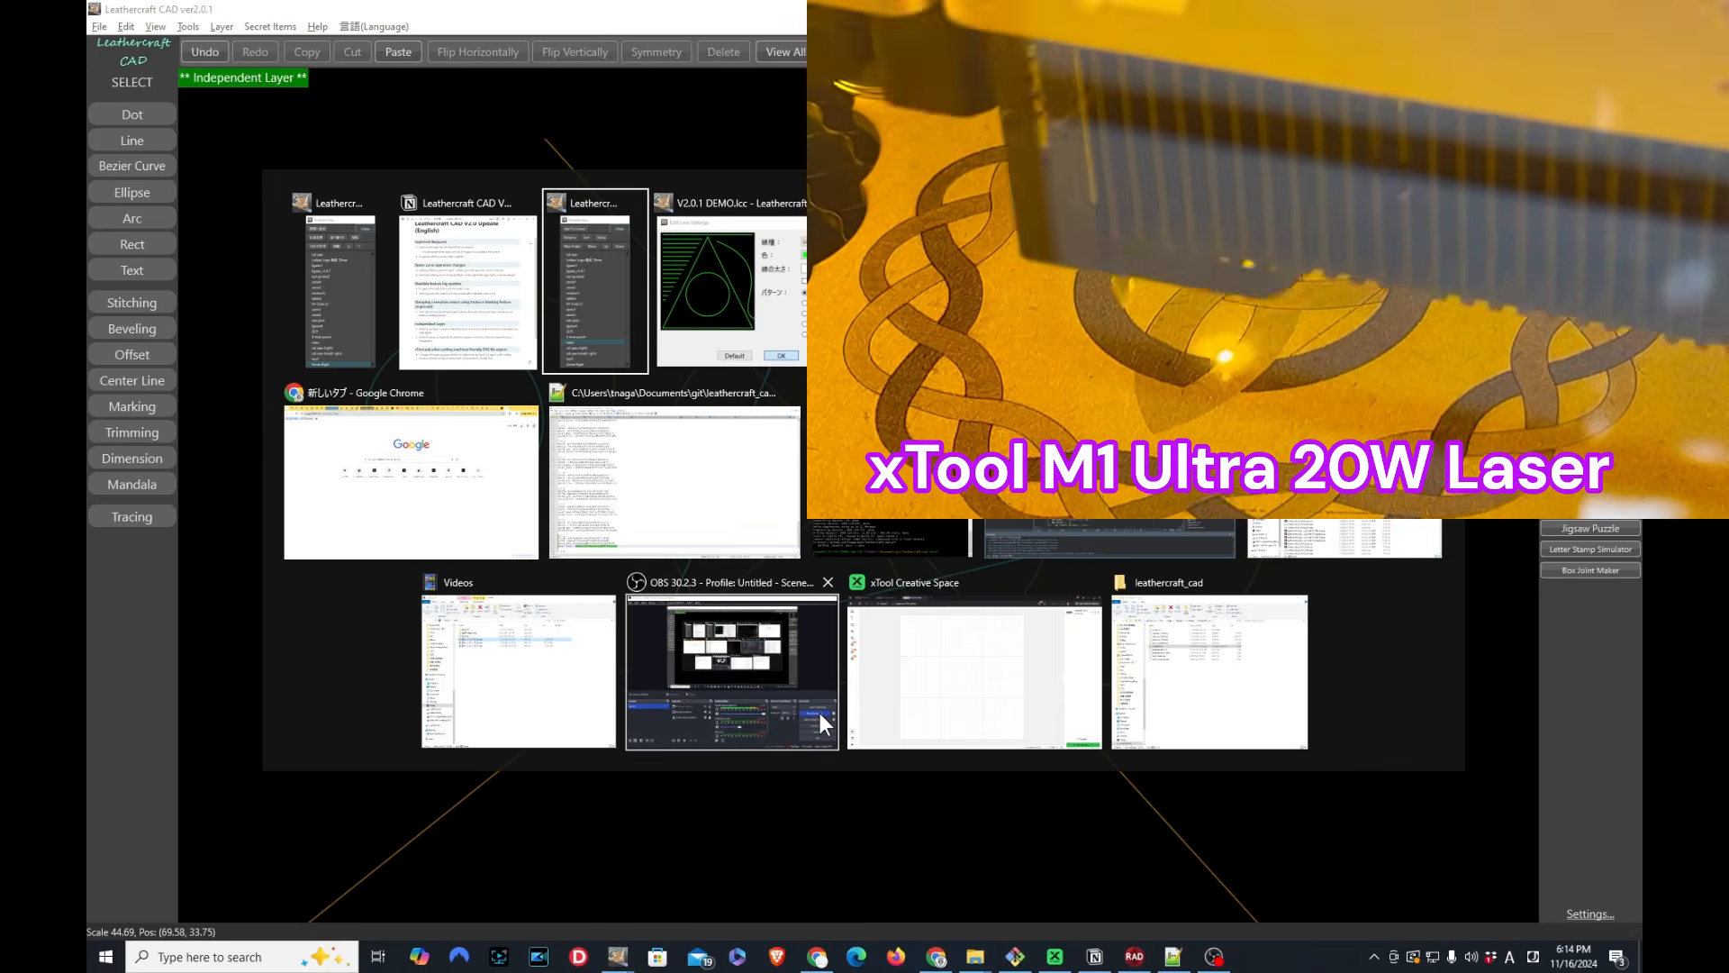
key("Return")
key("super+Tab")
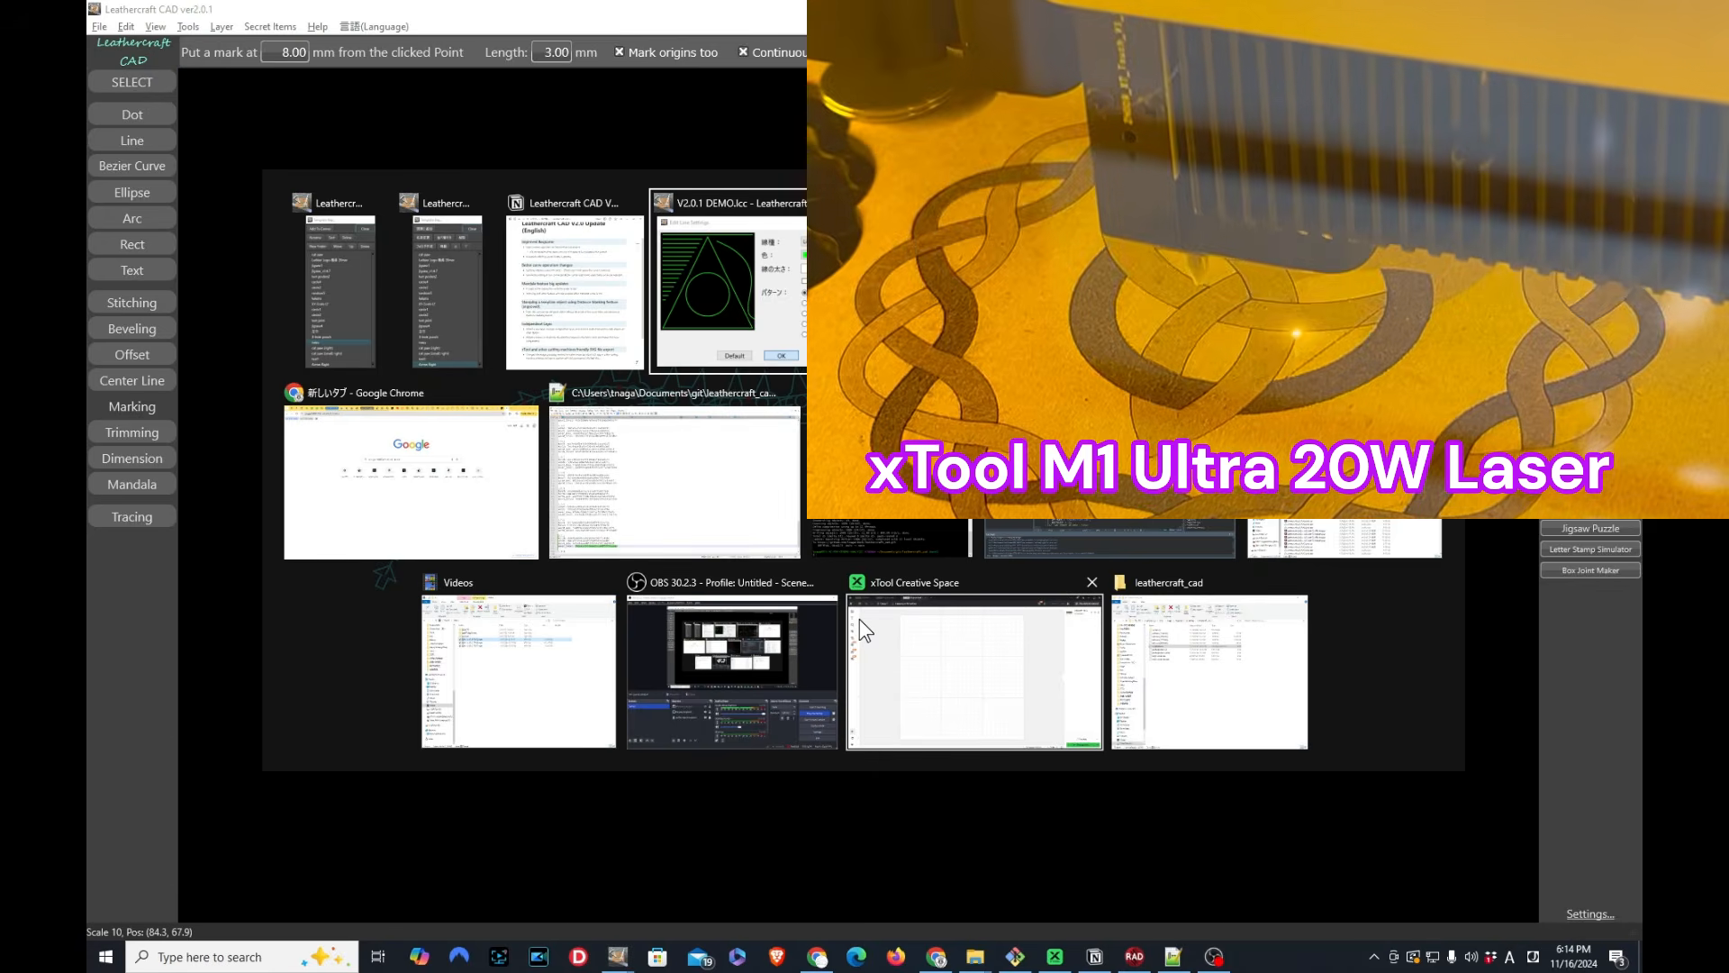
key("Return")
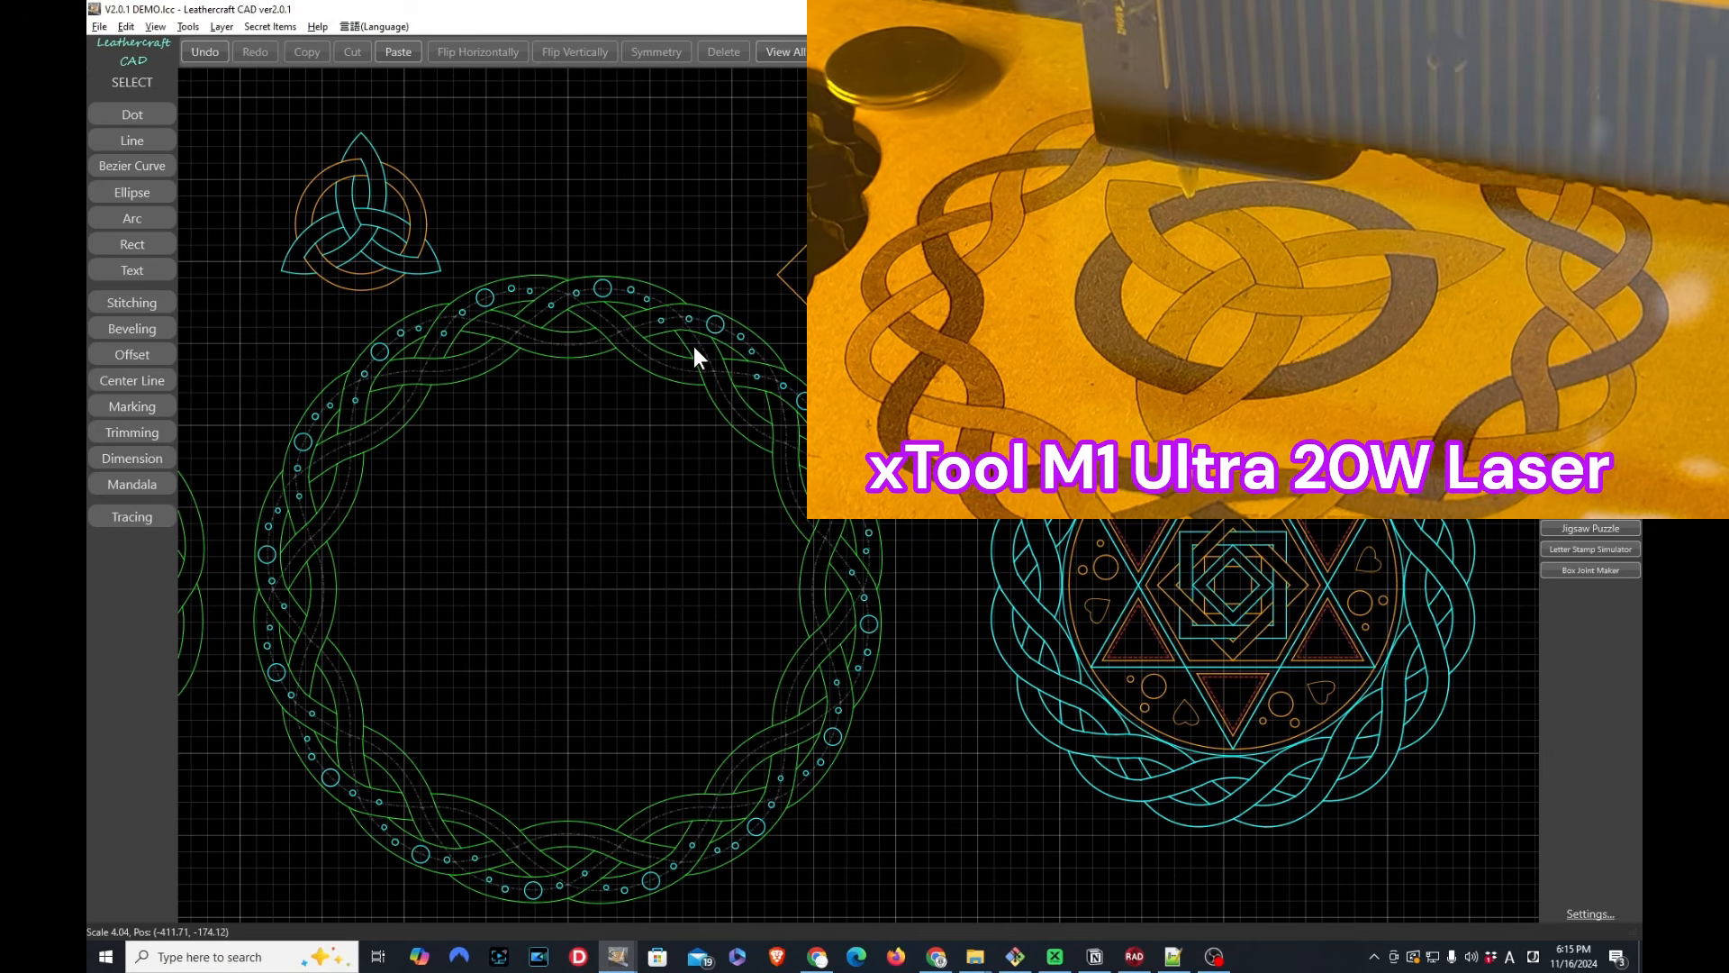
left_click(99, 26)
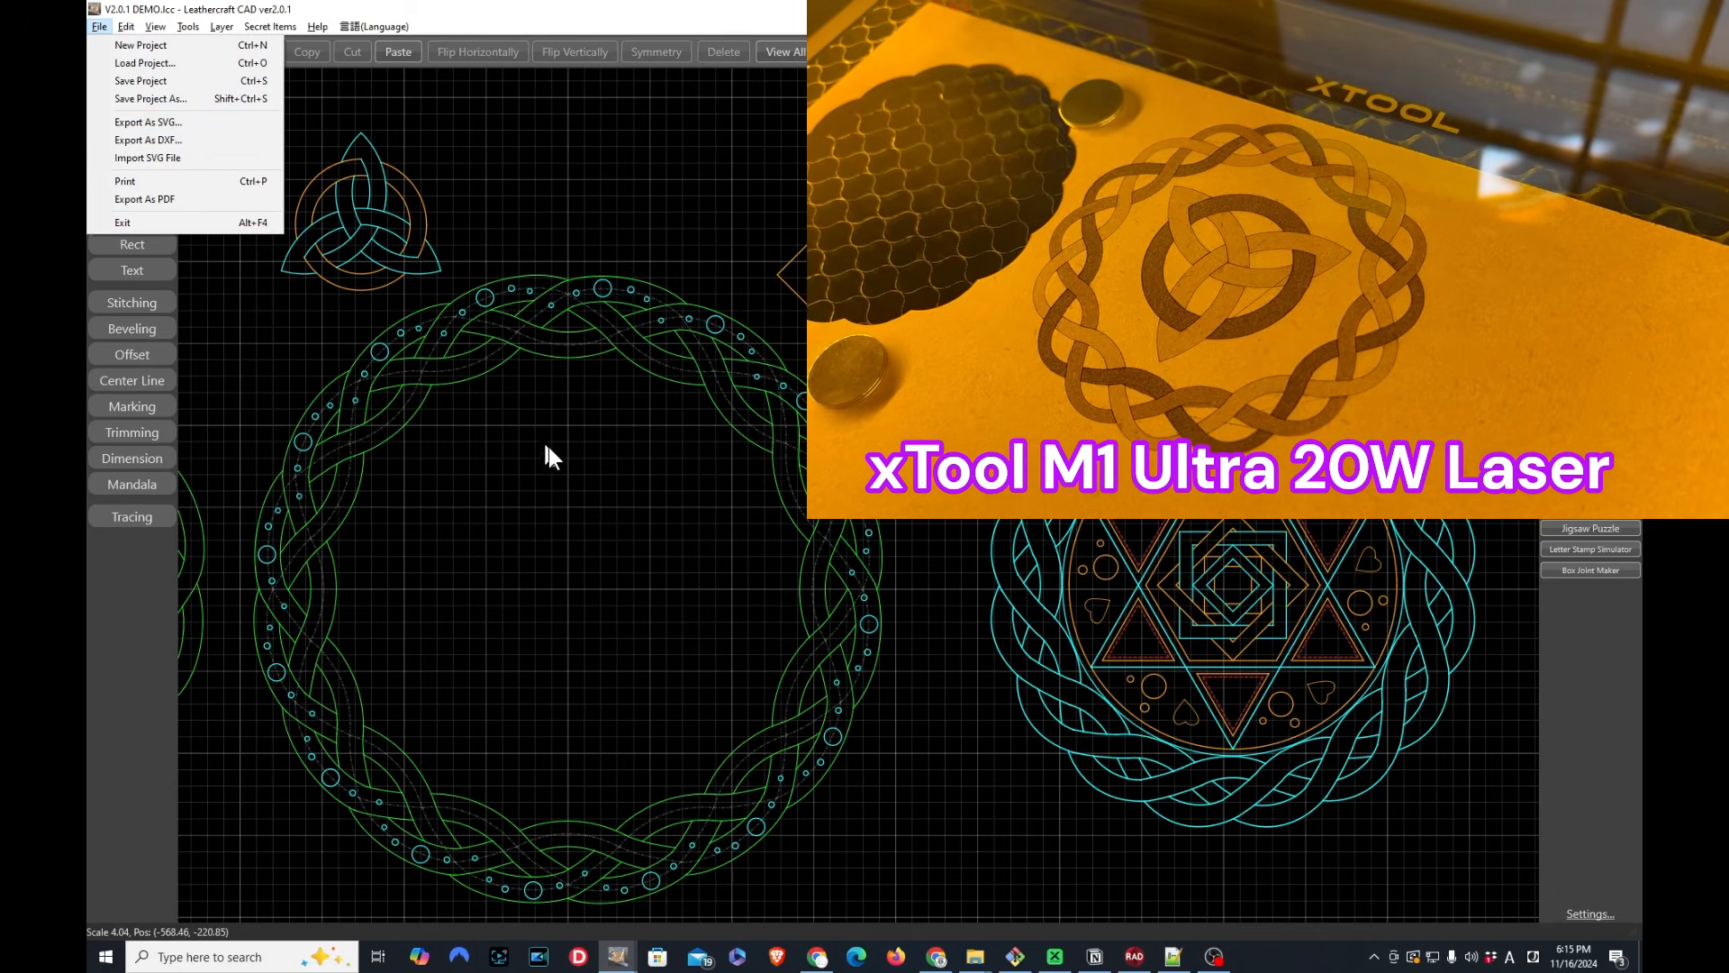
left_click(626, 477)
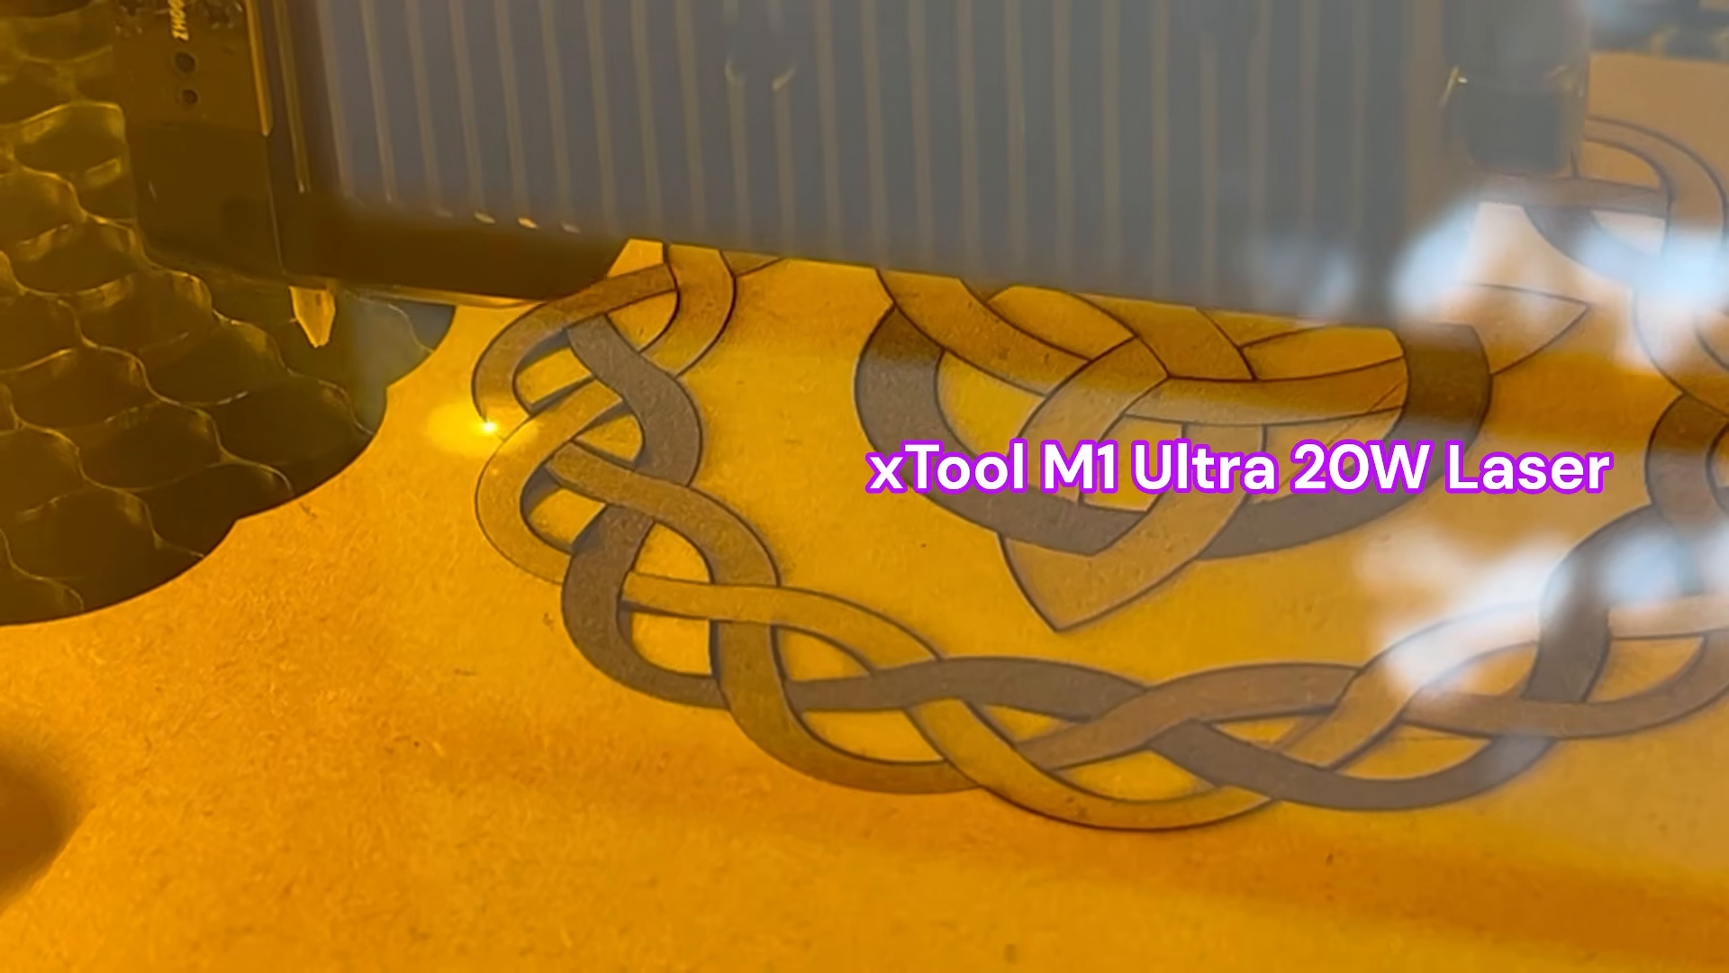